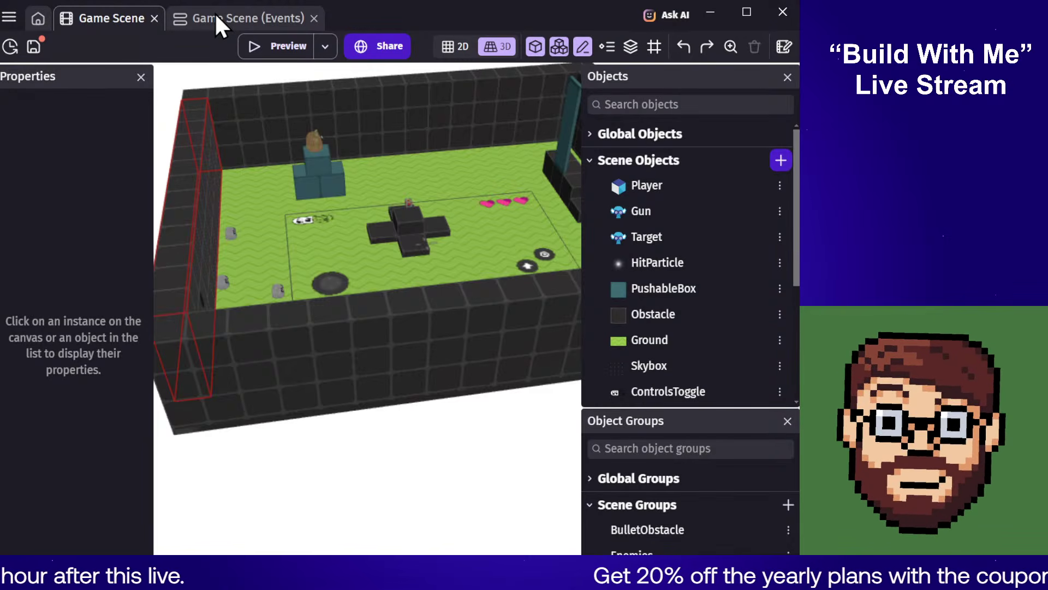
Step: Replace the object groups list with the scene's layers list and enlarge it so all layers can be seen
click(7, 18)
click(373, 446)
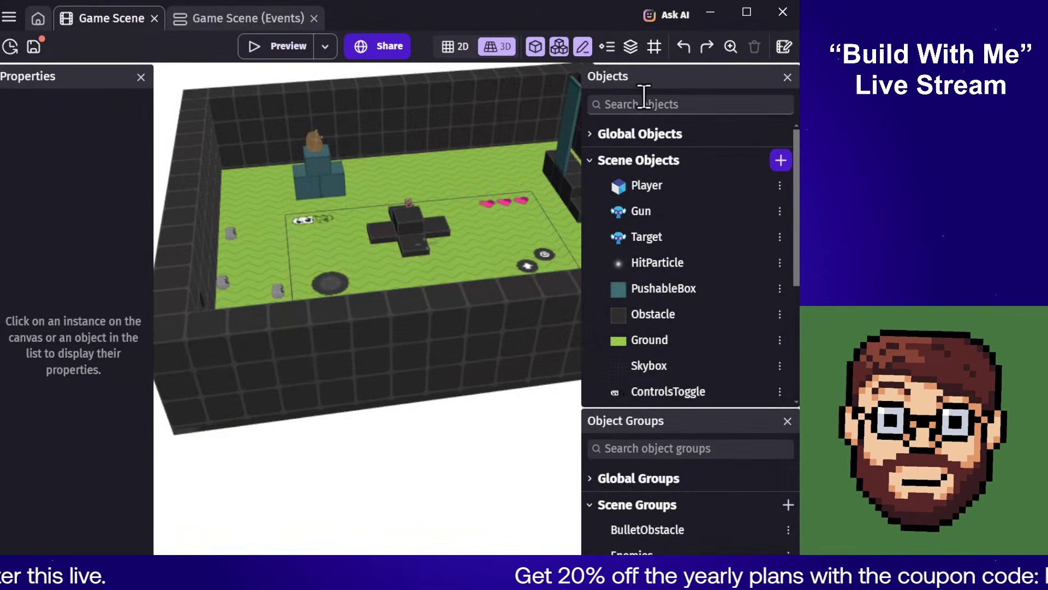
click(634, 47)
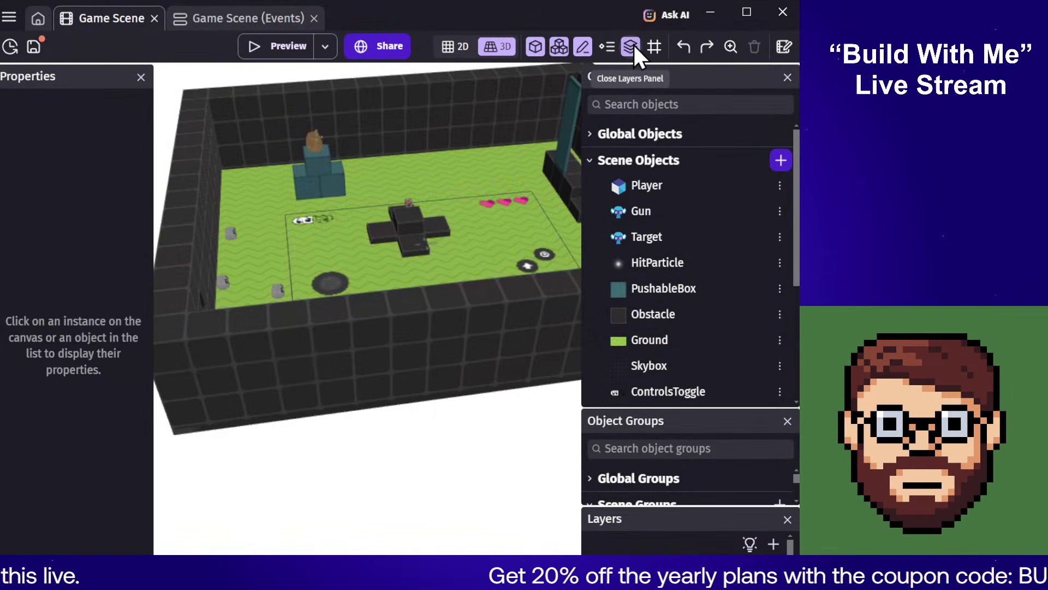
click(554, 43)
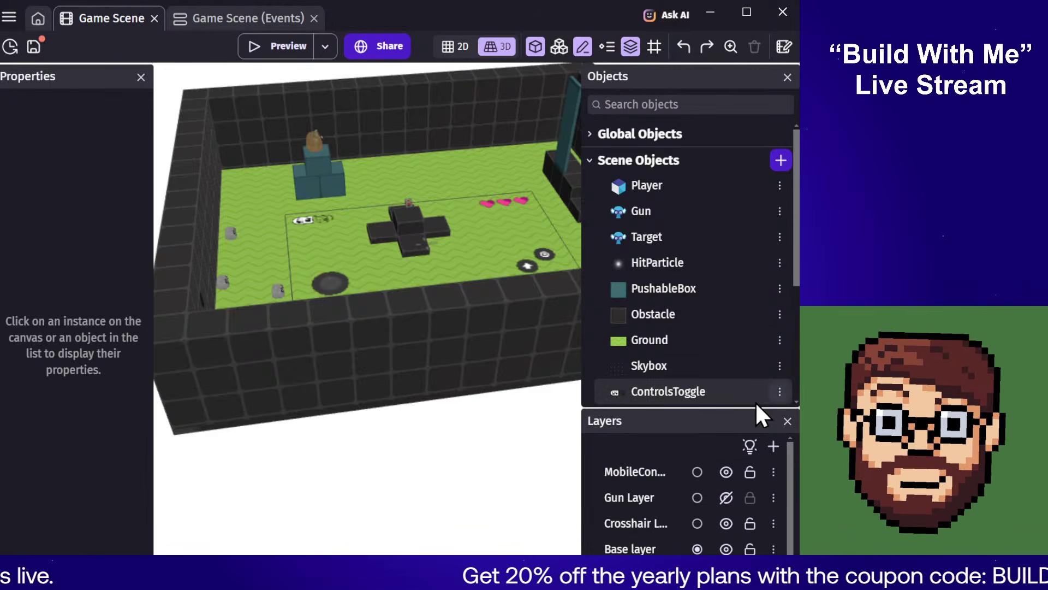
drag(693, 407, 677, 373)
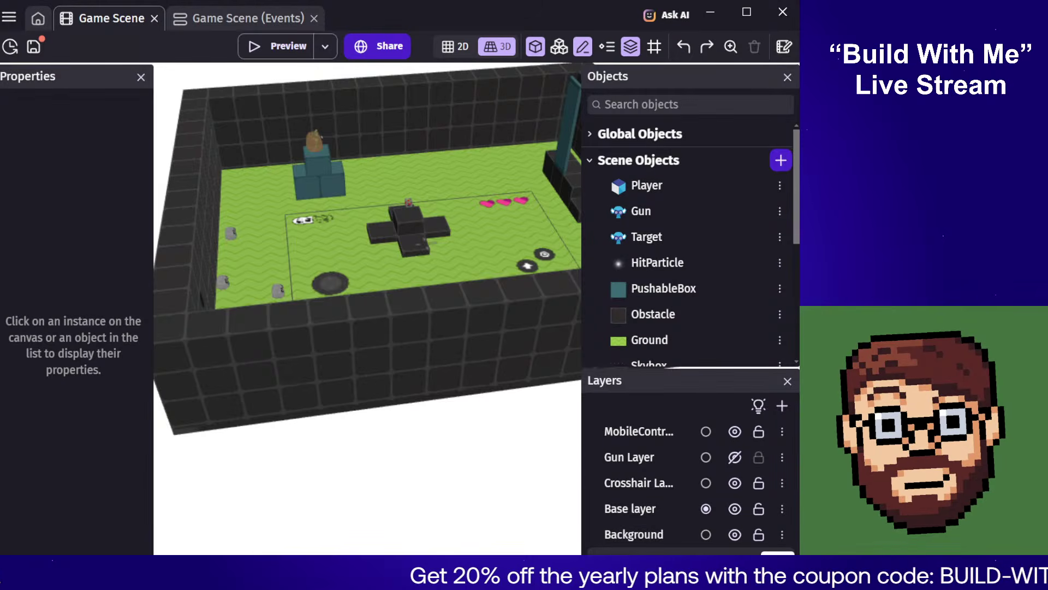
Step: Add a new 3D effect to the Base layer
click(630, 507)
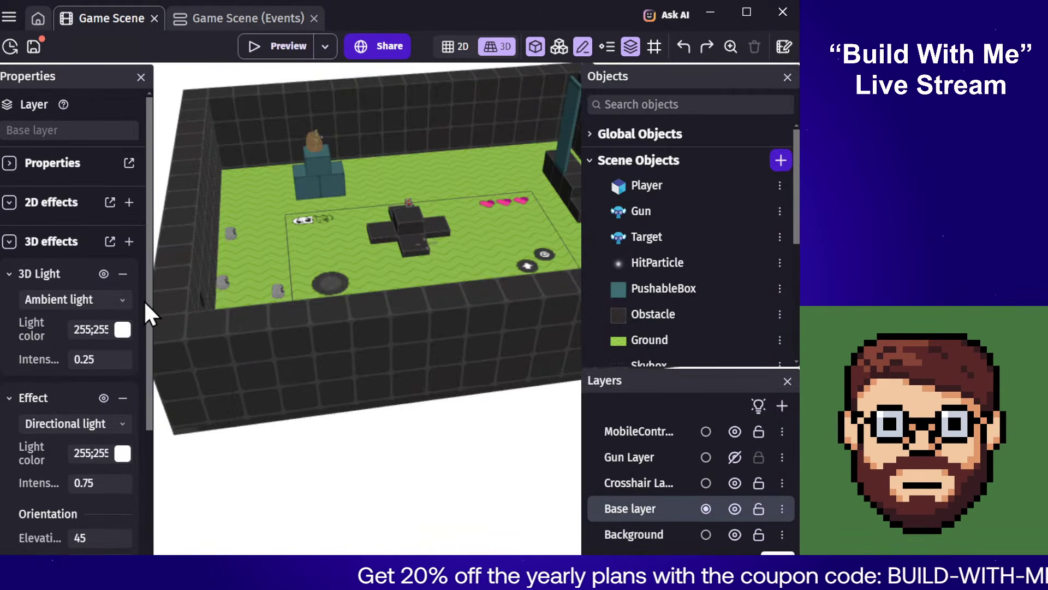
drag(149, 295, 139, 470)
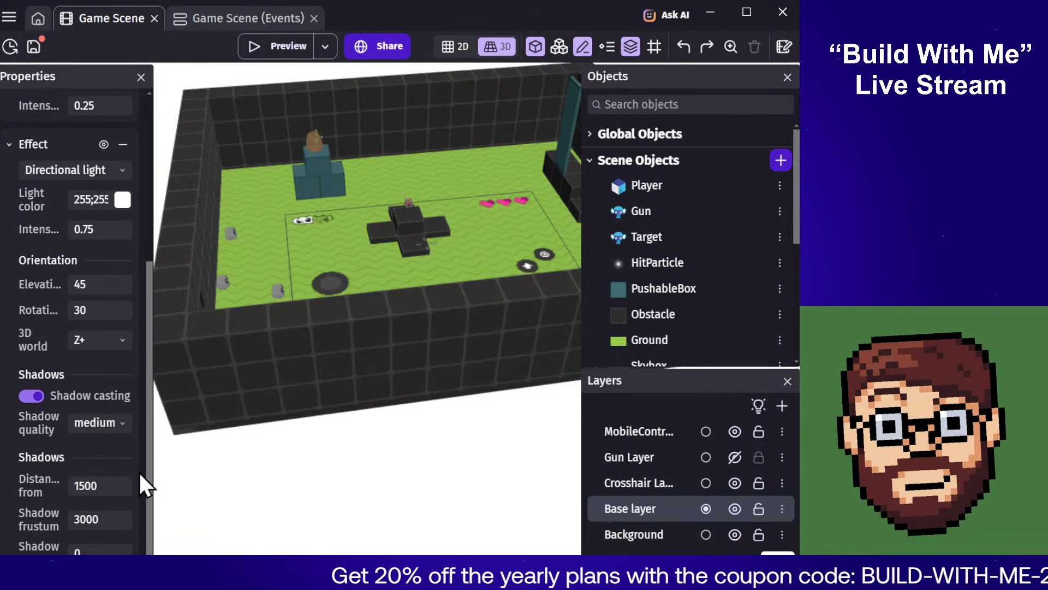
scroll(82, 383, up, 5)
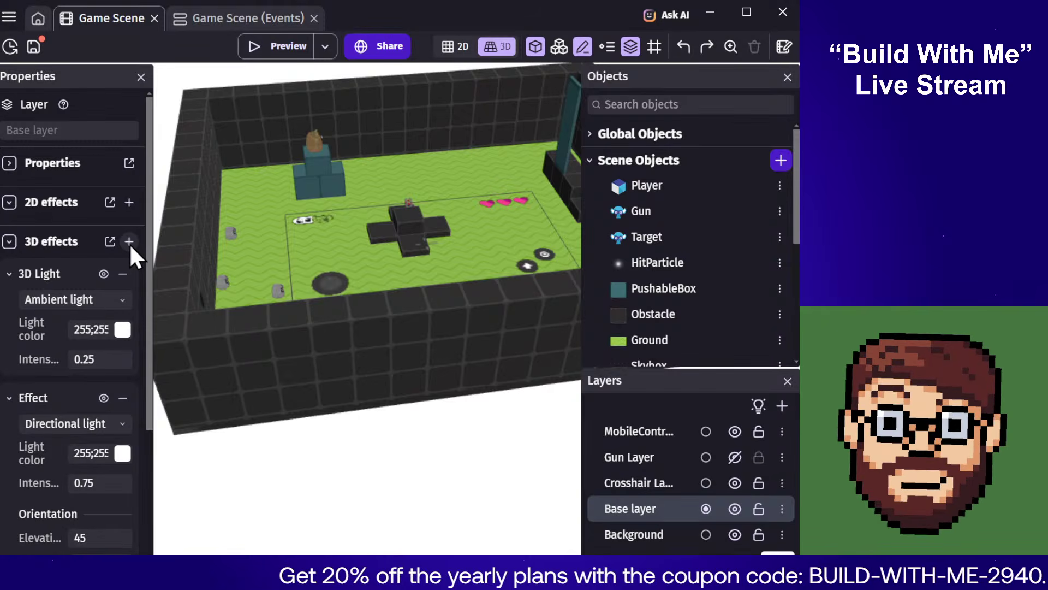
scroll(136, 250, down, 10)
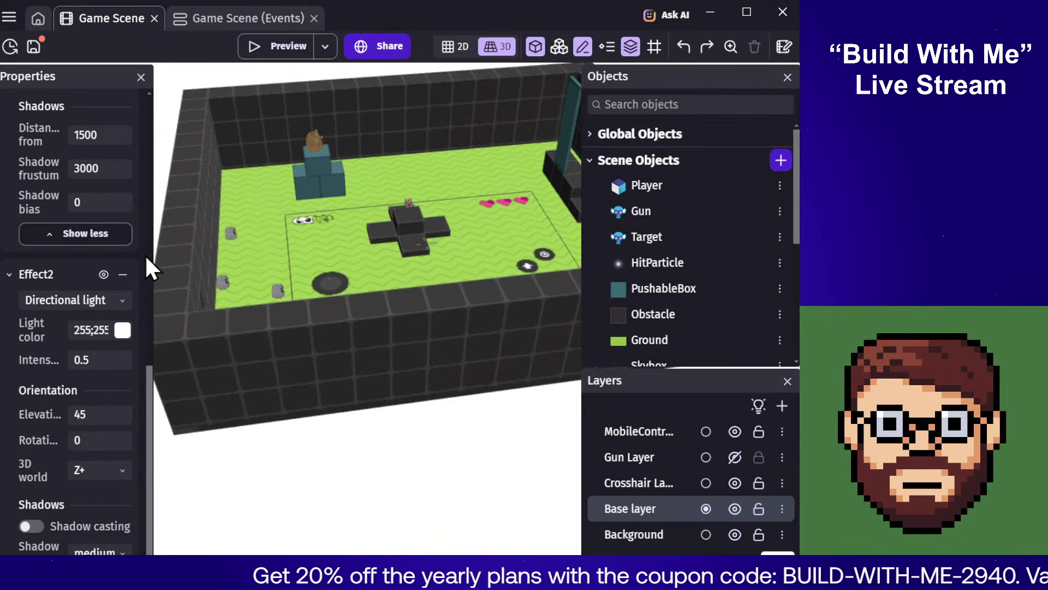
Step: Widen the properties area and set the type of the Base layer's Effect2 to Skybox
drag(155, 372, 178, 377)
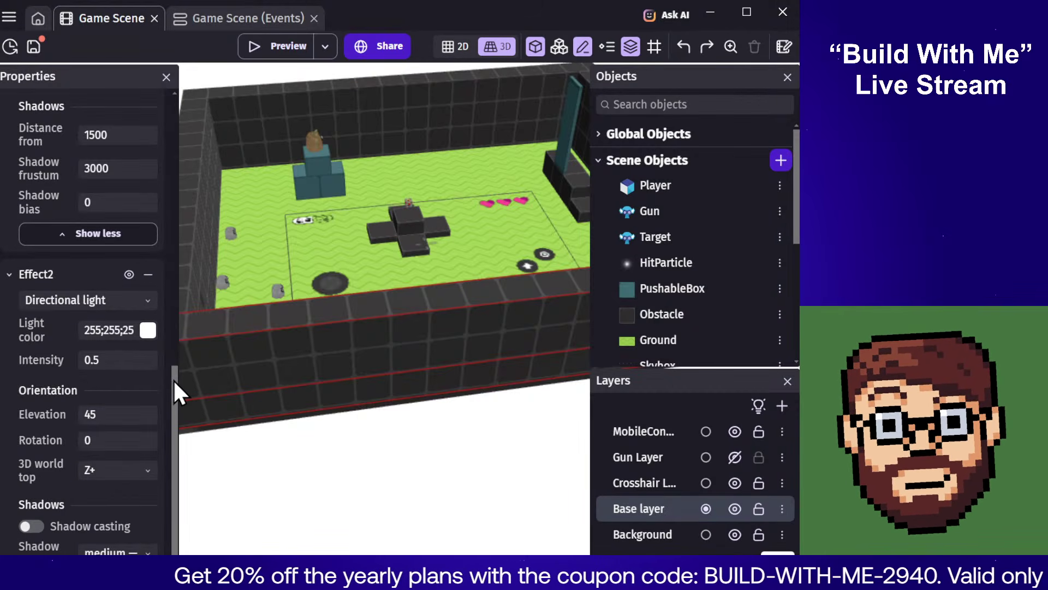
drag(172, 379, 210, 394)
click(210, 394)
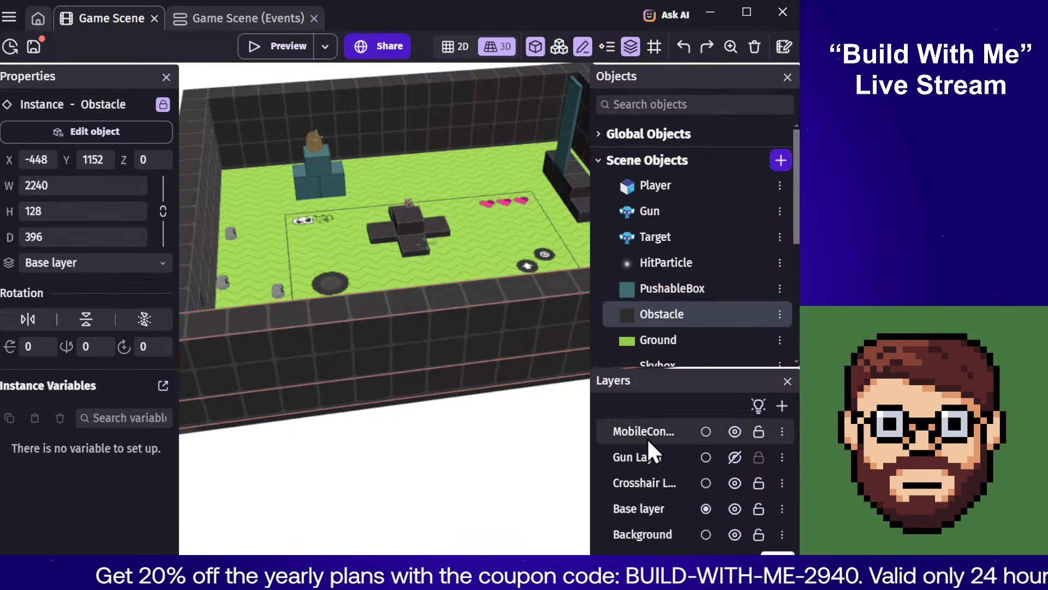
click(645, 509)
scroll(82, 426, down, 10)
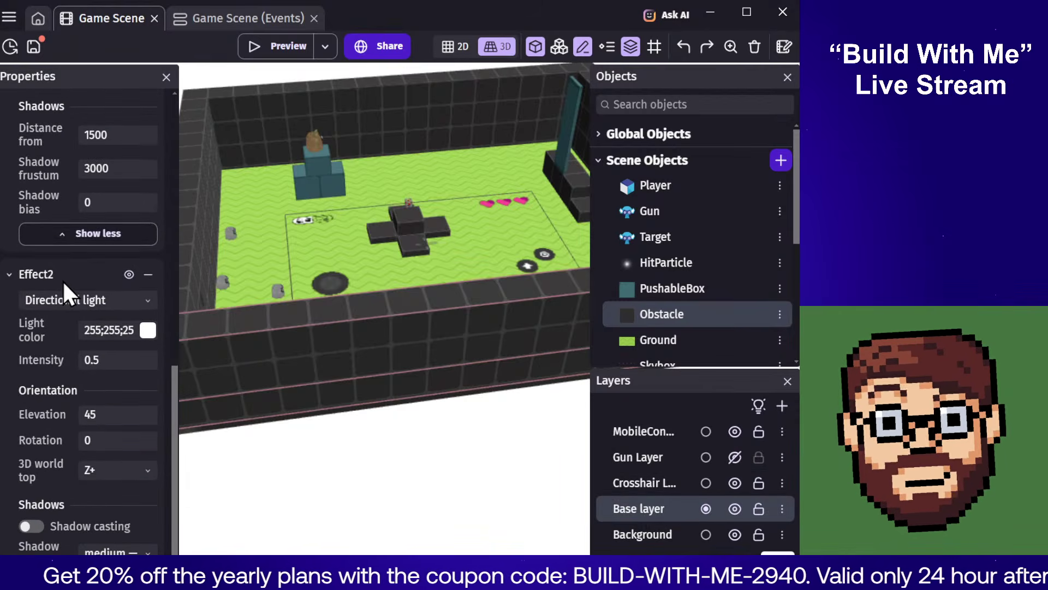
click(120, 300)
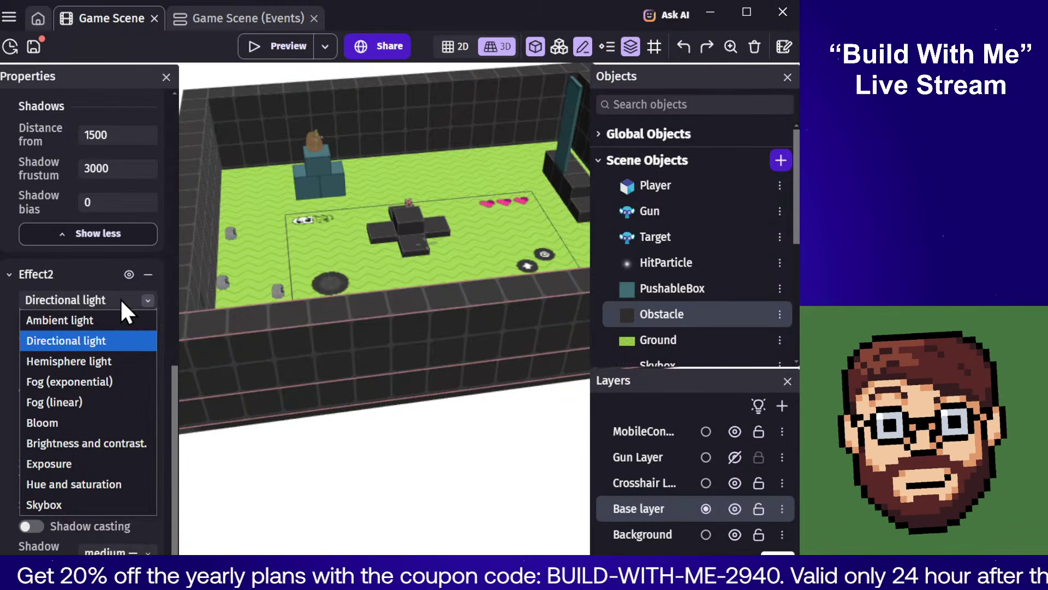
click(67, 508)
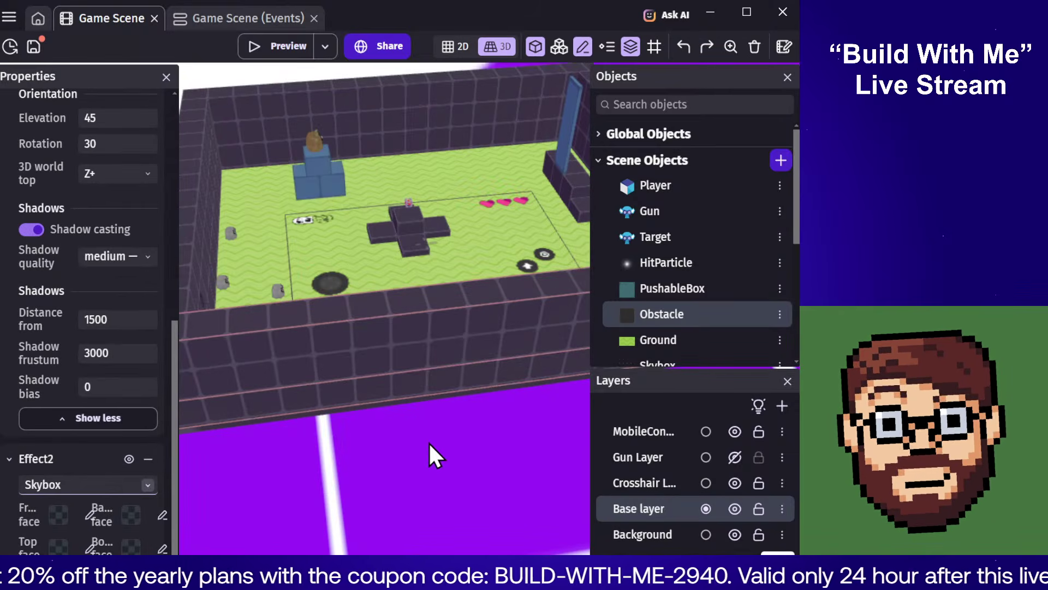
Step: Set the skybox's front face to Skybox_Front.png from the project's assets folder
middle_drag(466, 448, 462, 420)
middle_drag(444, 234, 473, 309)
scroll(333, 264, down, 5)
scroll(334, 263, up, 5)
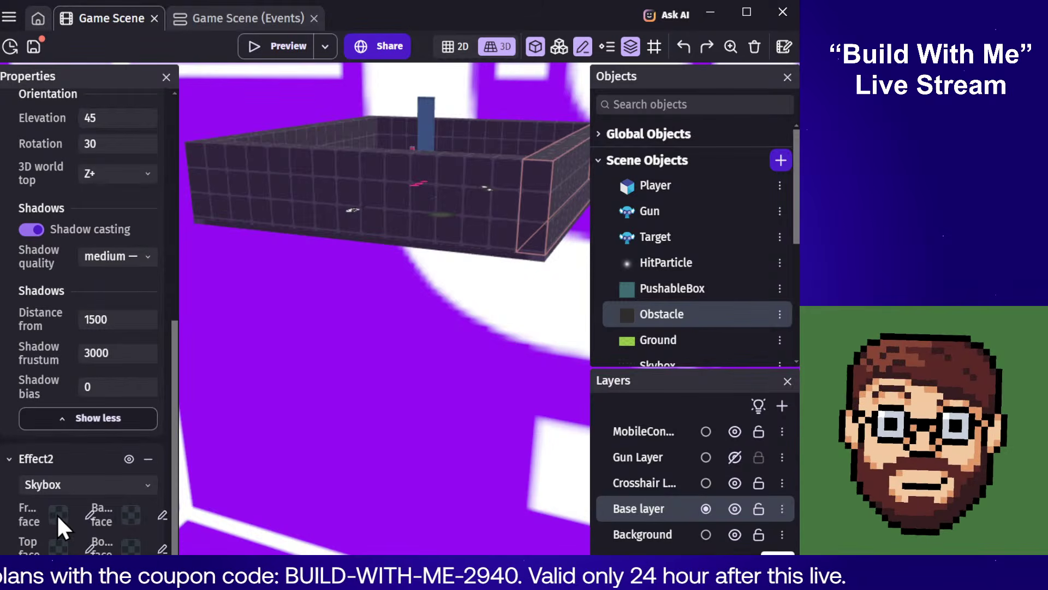
click(89, 515)
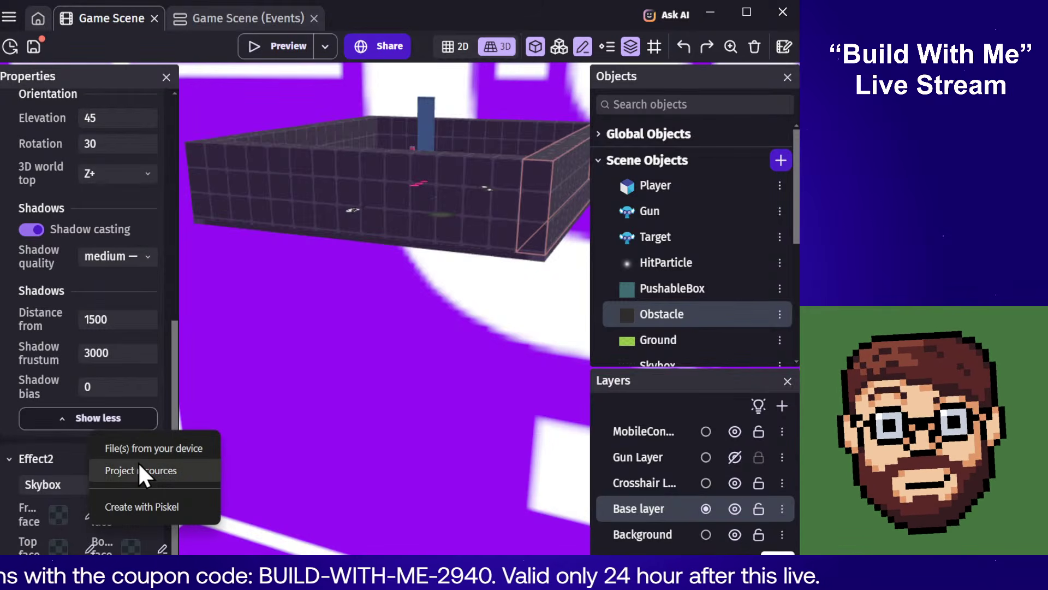
click(145, 448)
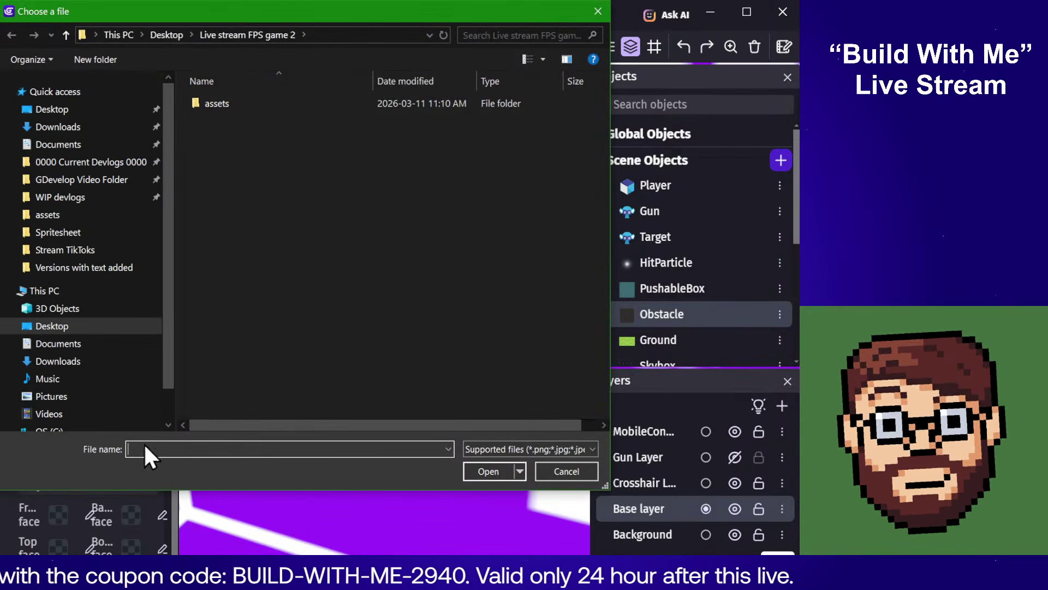
double_click(219, 108)
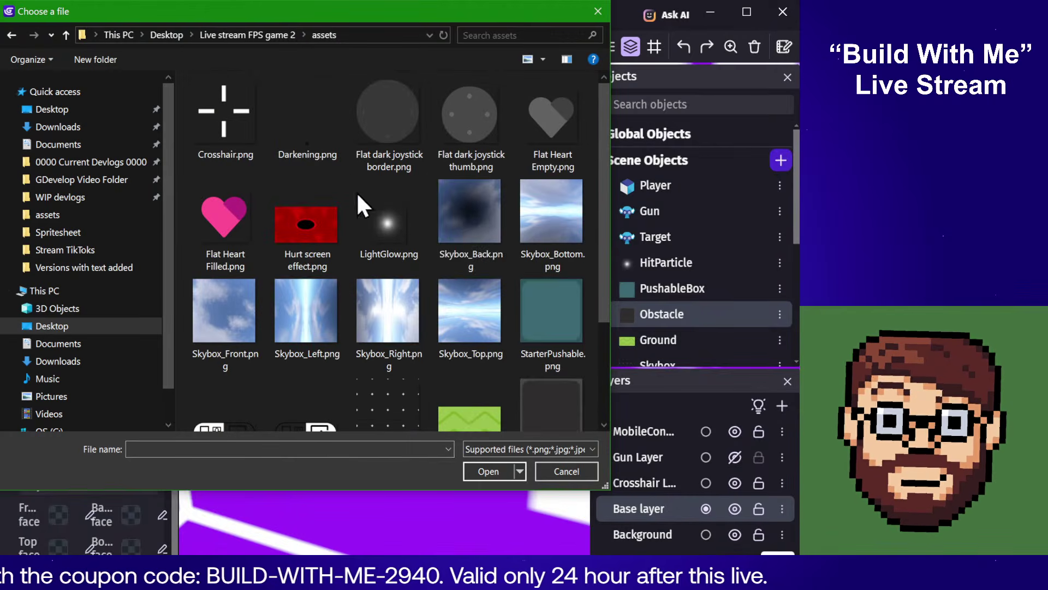
drag(327, 18, 575, 125)
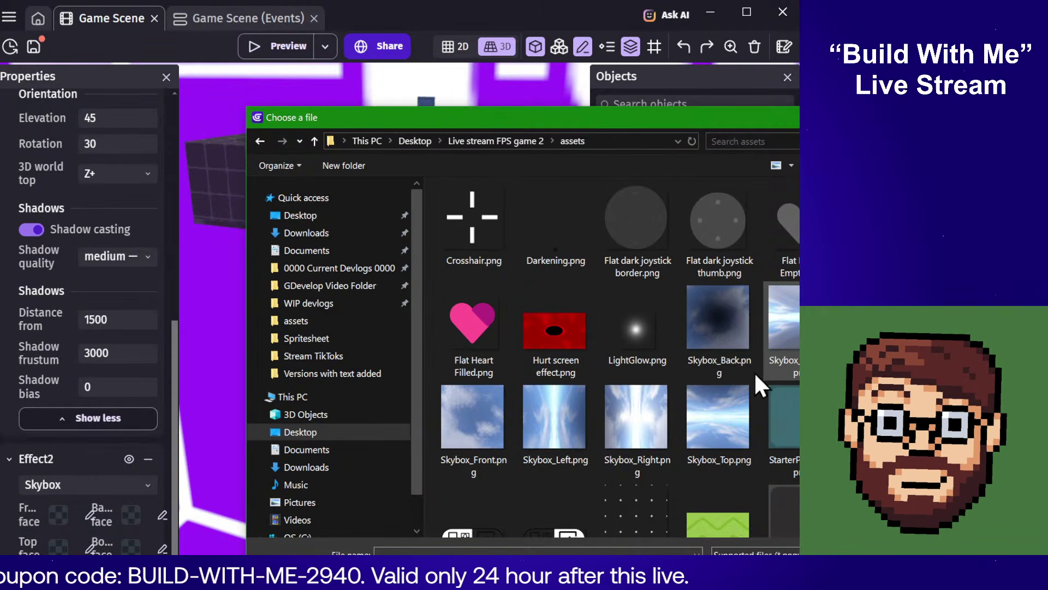
double_click(474, 427)
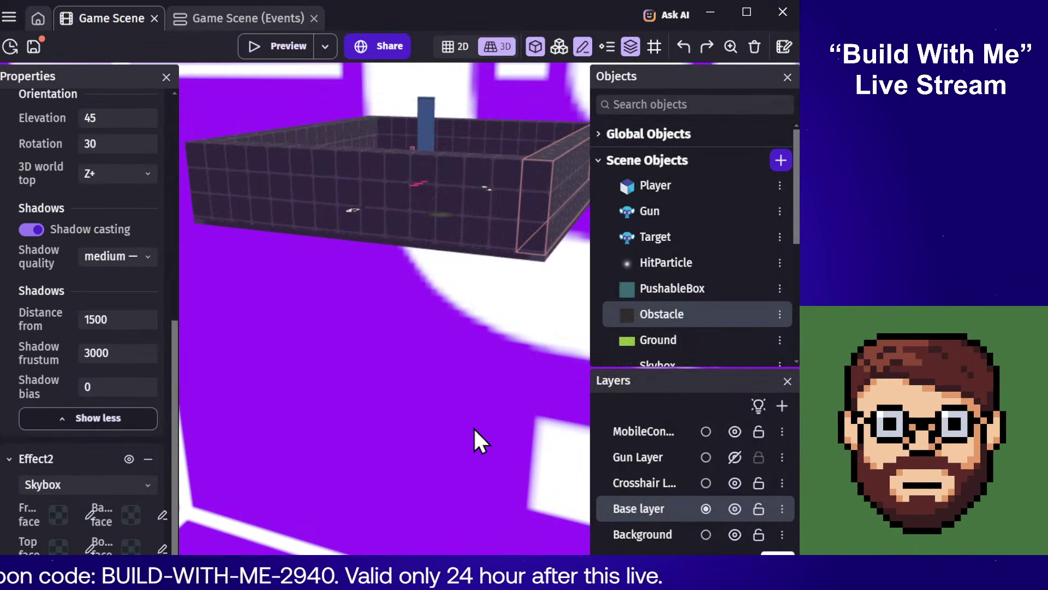
Step: Set the skybox's top face to Skybox_Top.png and its left face to Skybox_Left.png from the assets folder
right_drag(406, 347, 185, 380)
right_drag(358, 343, 287, 404)
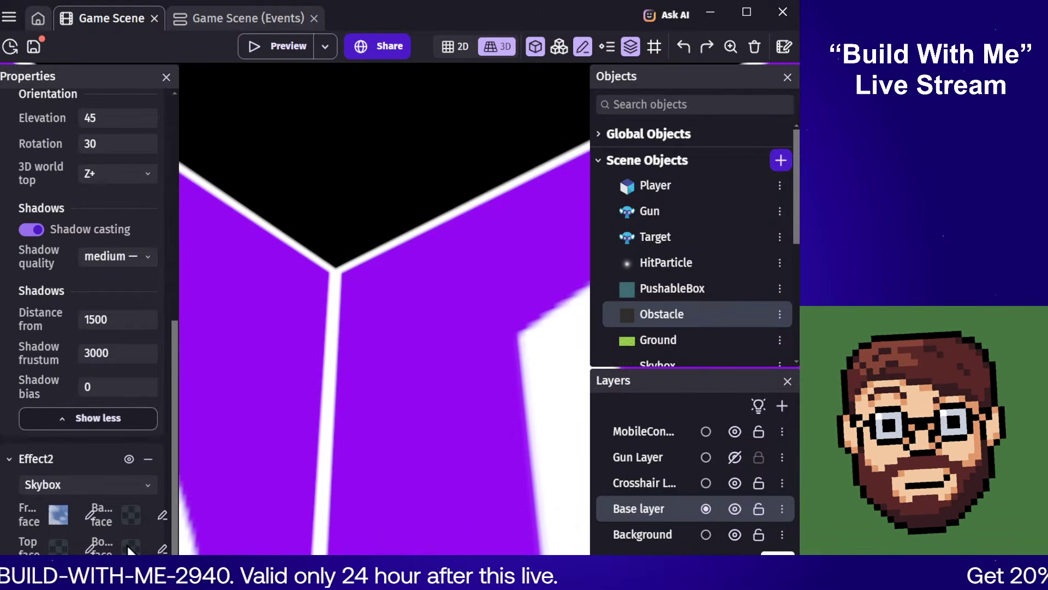
click(90, 515)
click(128, 485)
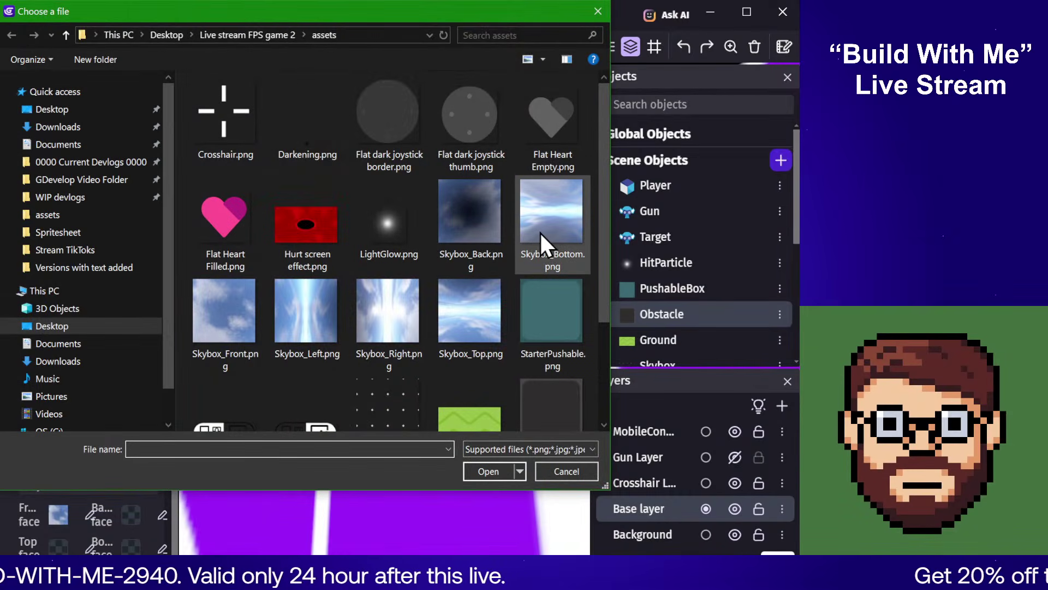
double_click(458, 314)
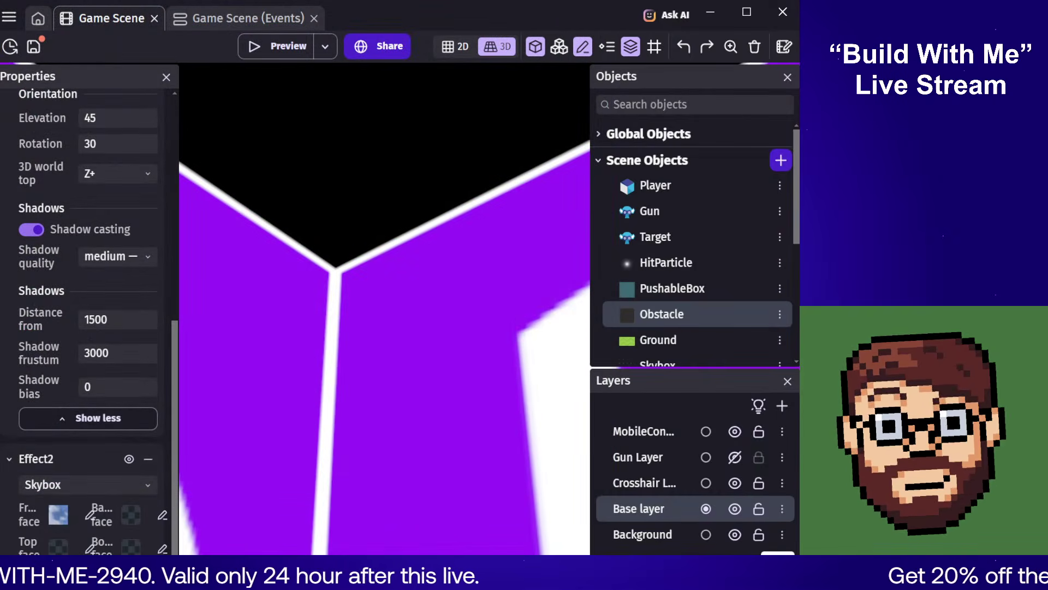
click(89, 548)
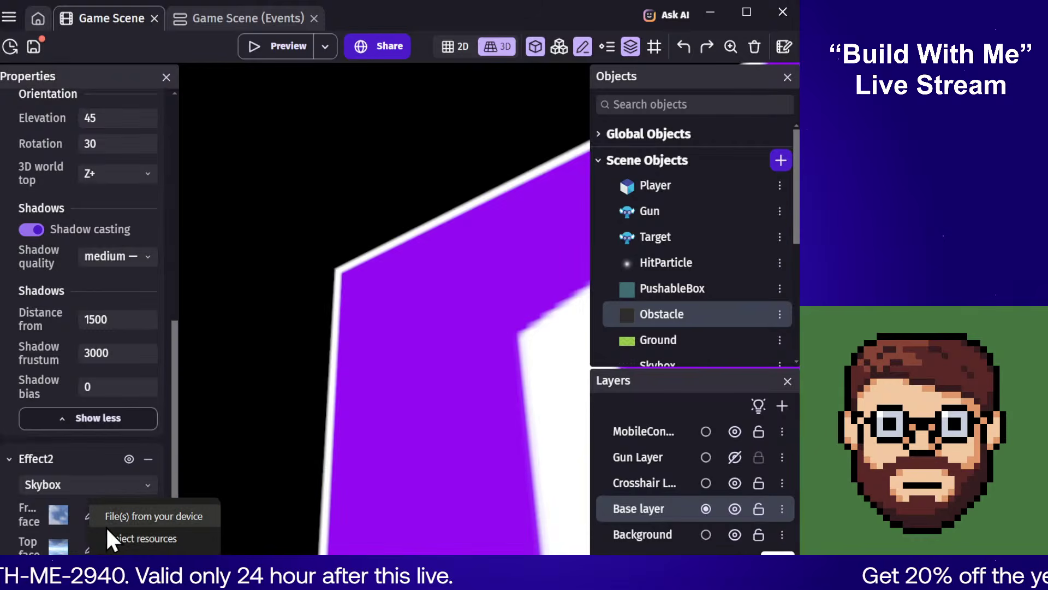
click(109, 521)
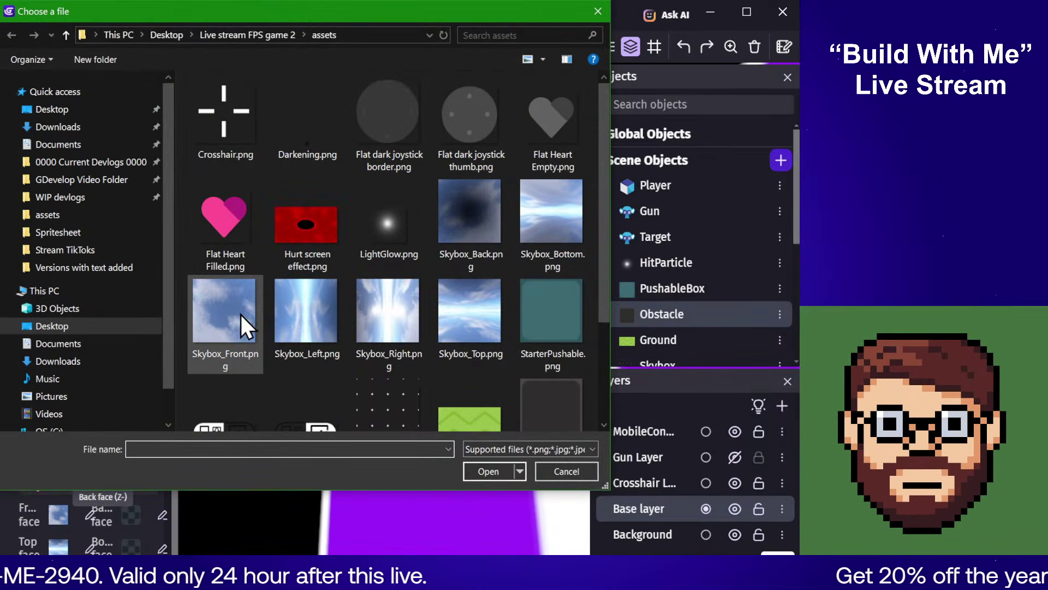
double_click(294, 320)
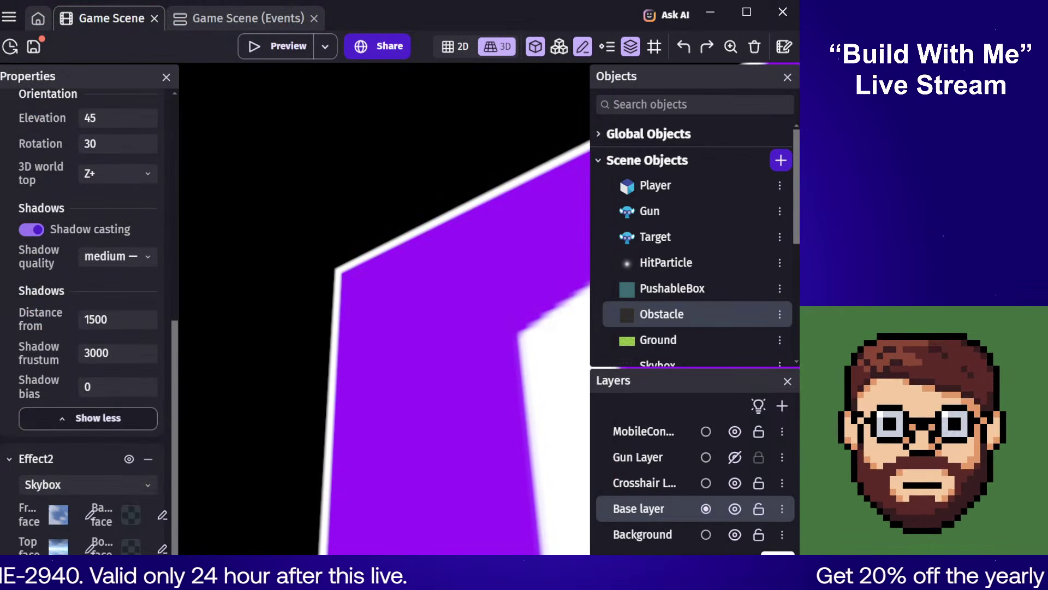
Step: Set the skybox's back face to Skybox_Back.png and its bottom face to Skybox_Bottom.png from the assets folder
click(162, 514)
click(225, 449)
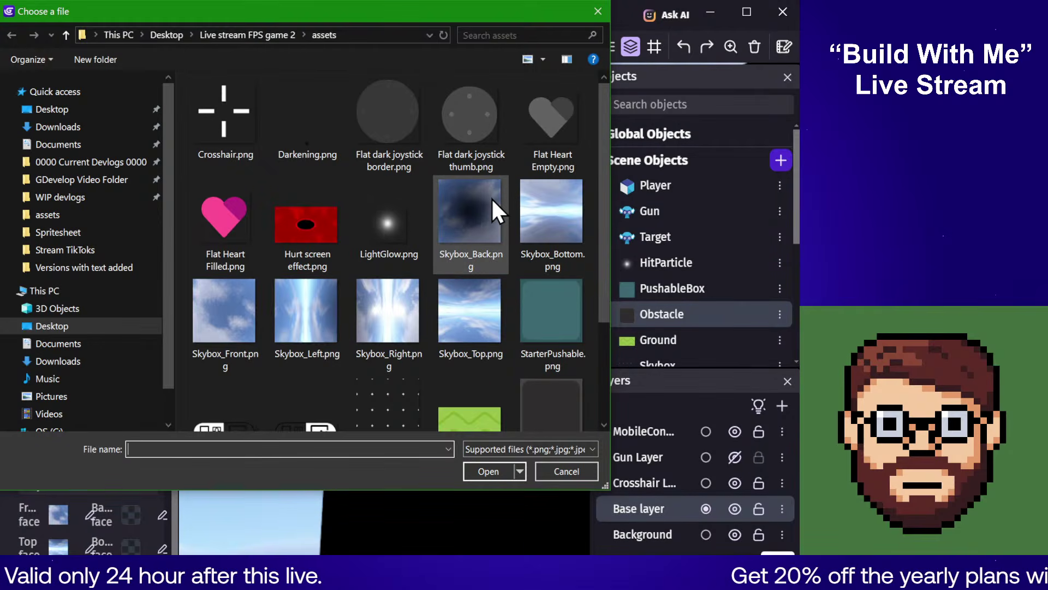
double_click(473, 210)
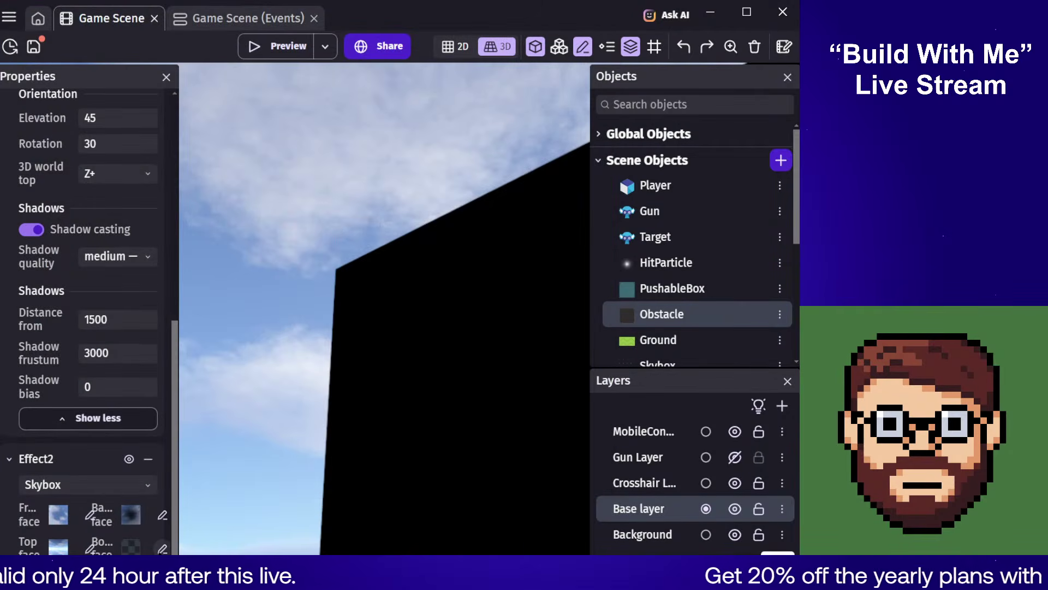
click(164, 549)
click(207, 474)
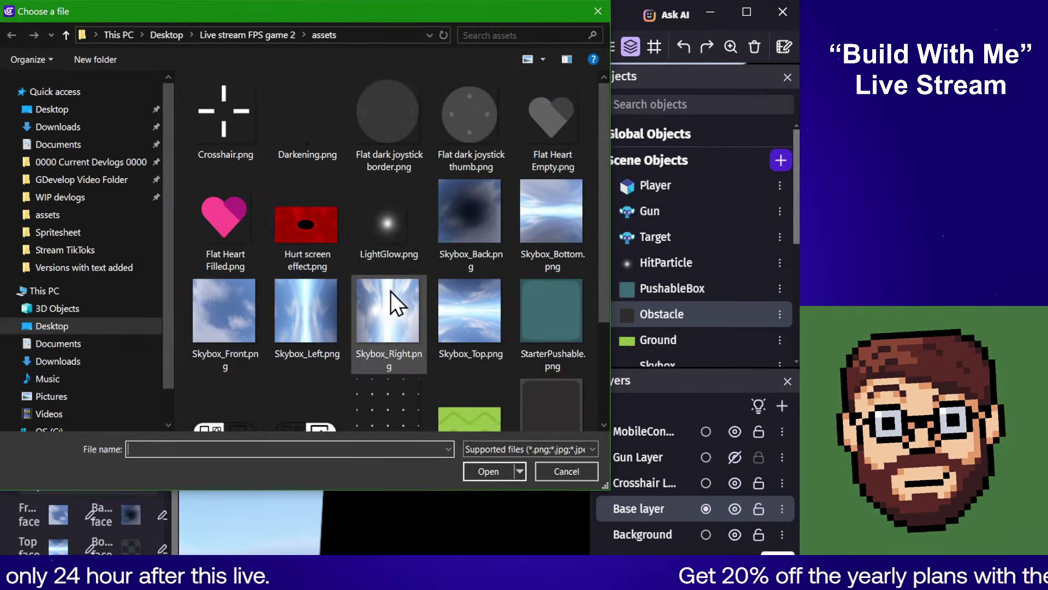
click(543, 222)
double_click(542, 221)
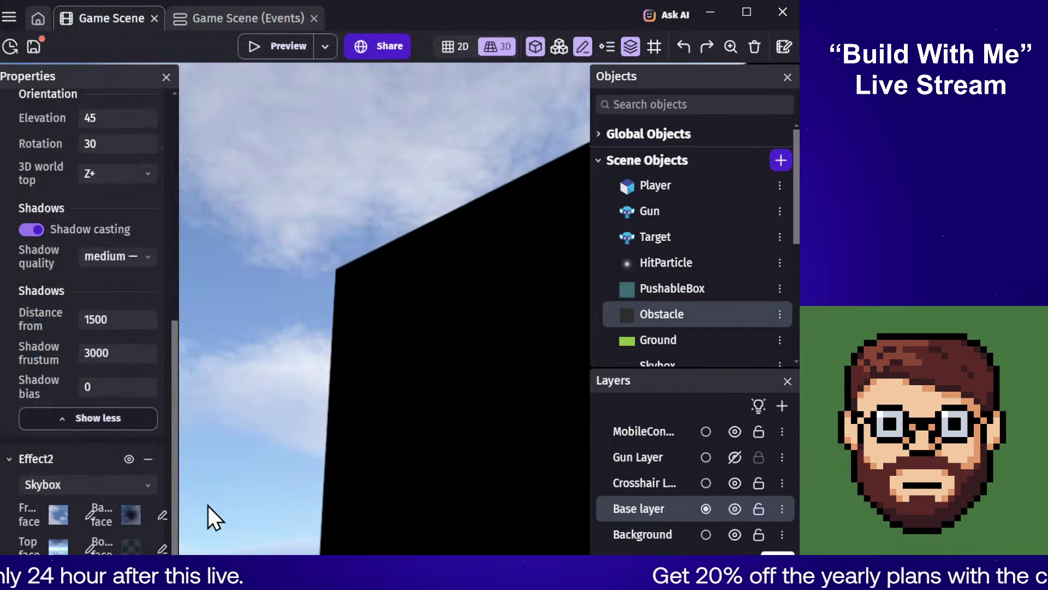
Step: Set the skybox's right face to Skybox_Right.png from the assets folder
click(162, 515)
click(199, 514)
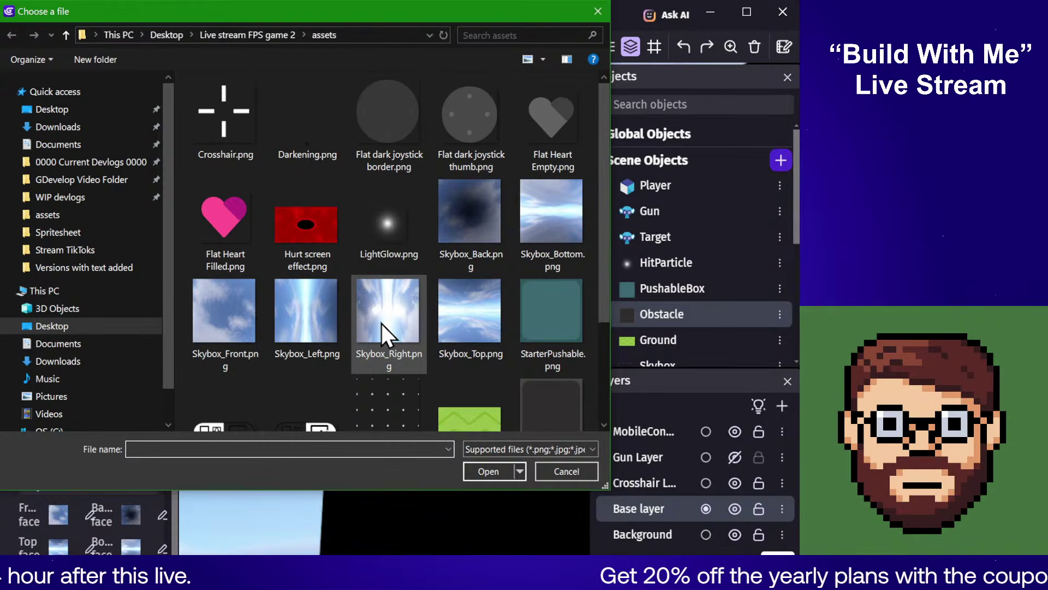
double_click(382, 324)
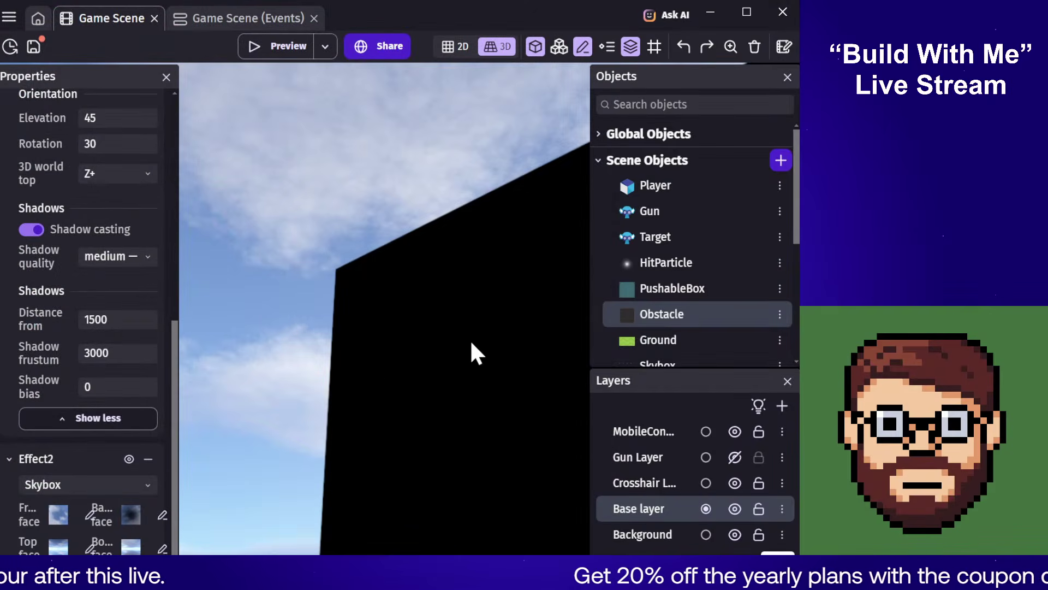
Step: Examine the skybox and the arena's lighting and shadows from outside and inside the walls
scroll(470, 341, up, 3)
right_drag(470, 342, 338, 305)
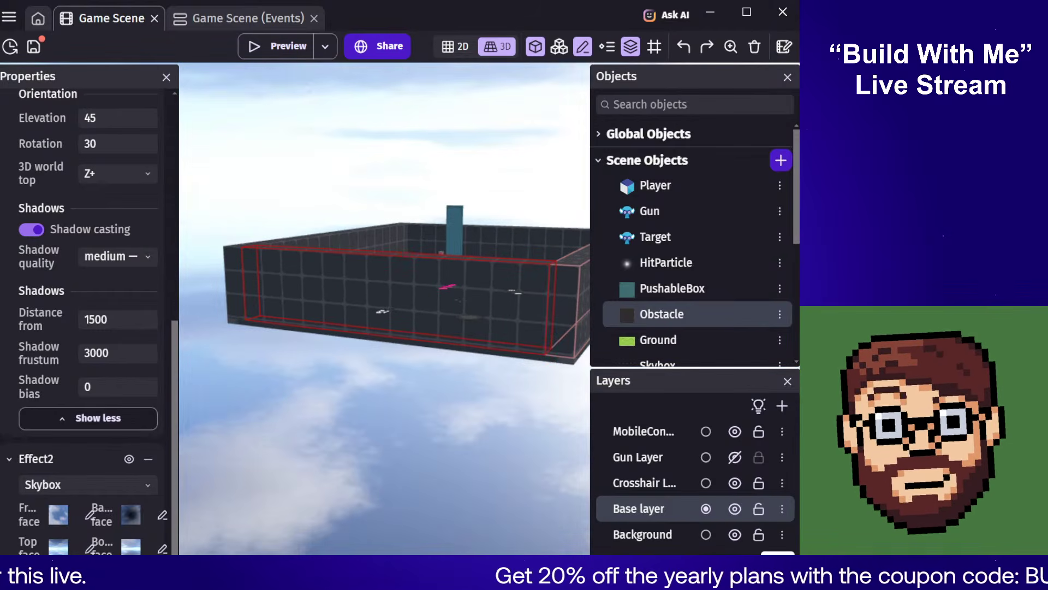
right_drag(266, 253, 338, 394)
key(w)
key(e)
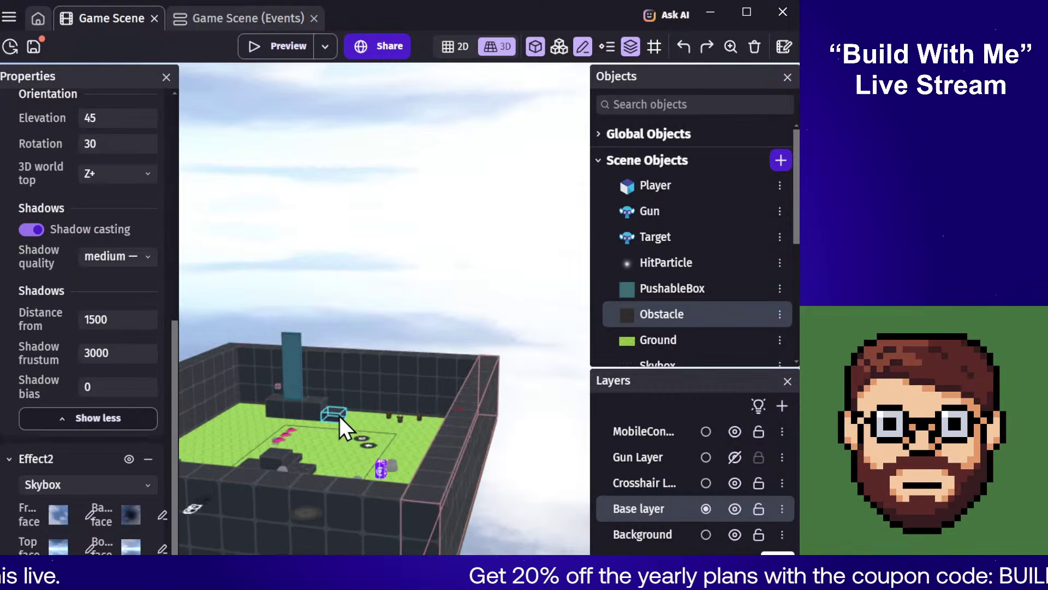
right_drag(444, 424, 309, 464)
key(w)
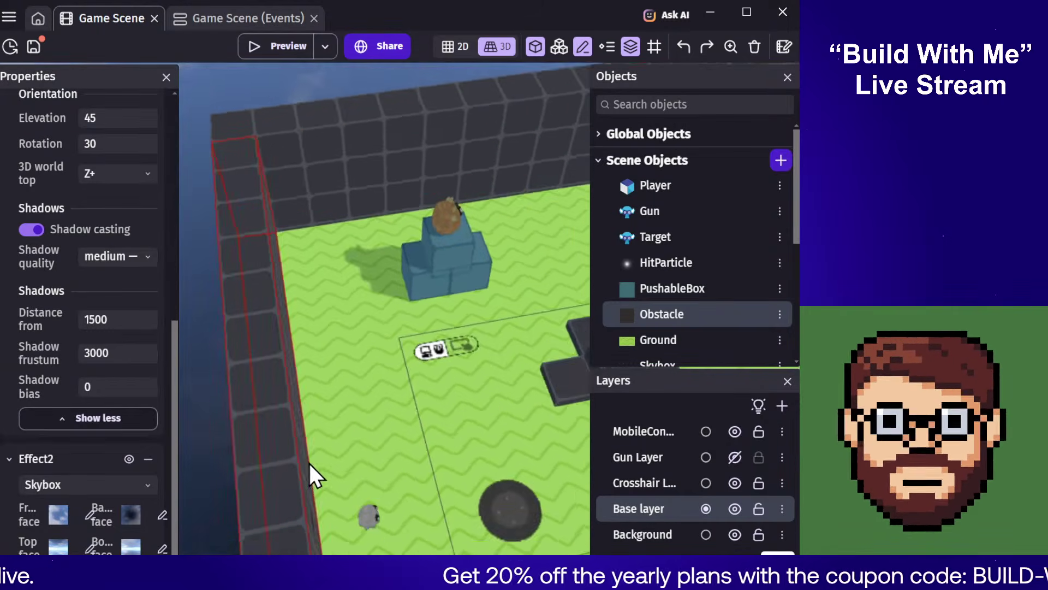
key(s)
right_click(315, 393)
click(486, 405)
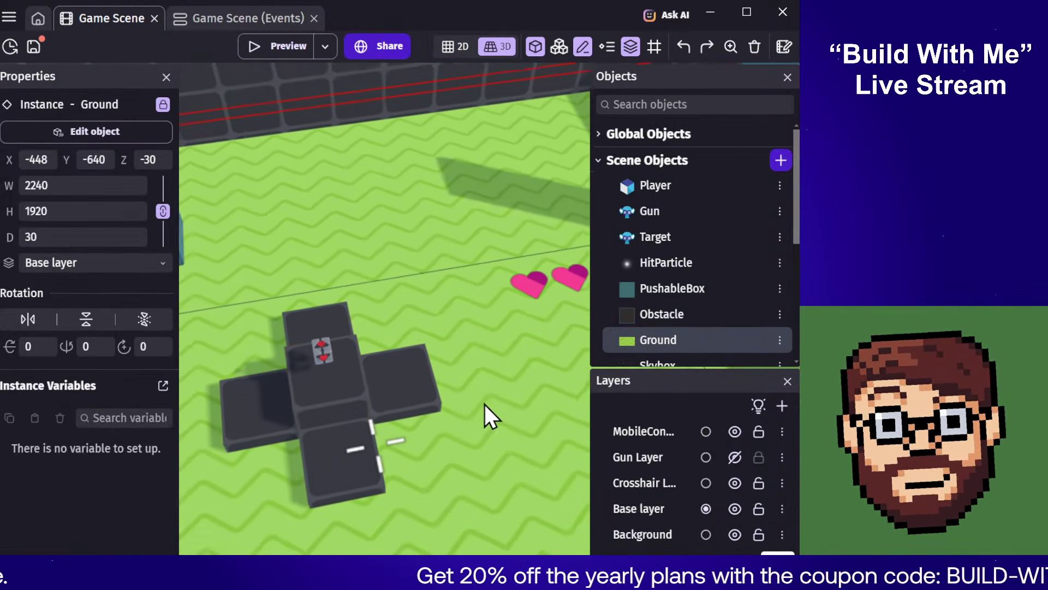
Step: Start a preview of the game scene from the arena view and shift the preview window to the side
right_drag(485, 404, 338, 180)
key(s)
key(d)
click(409, 116)
key(a)
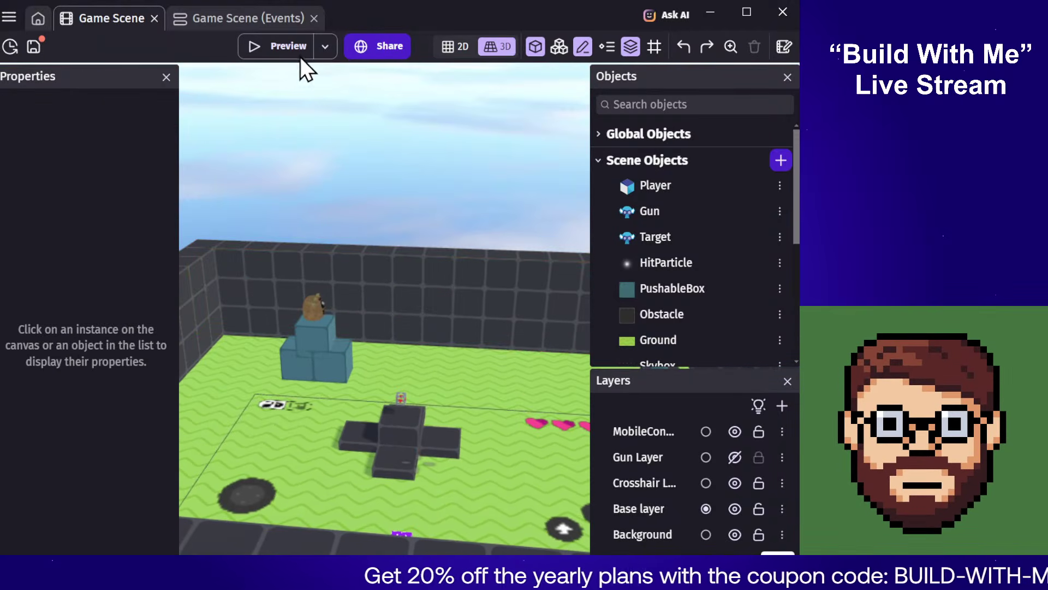
click(279, 46)
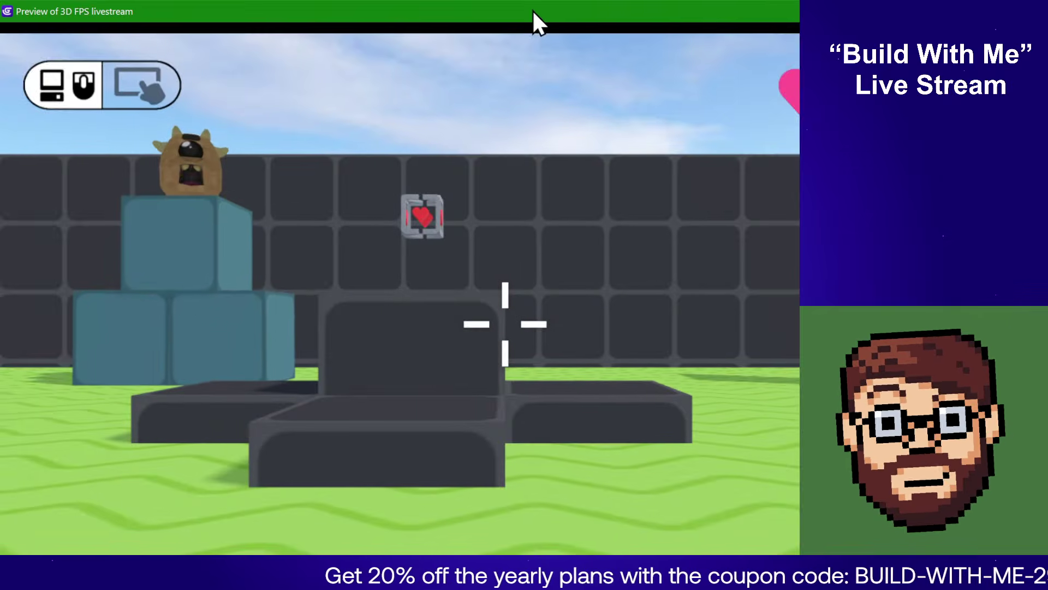
drag(533, 13, 457, 16)
click(455, 41)
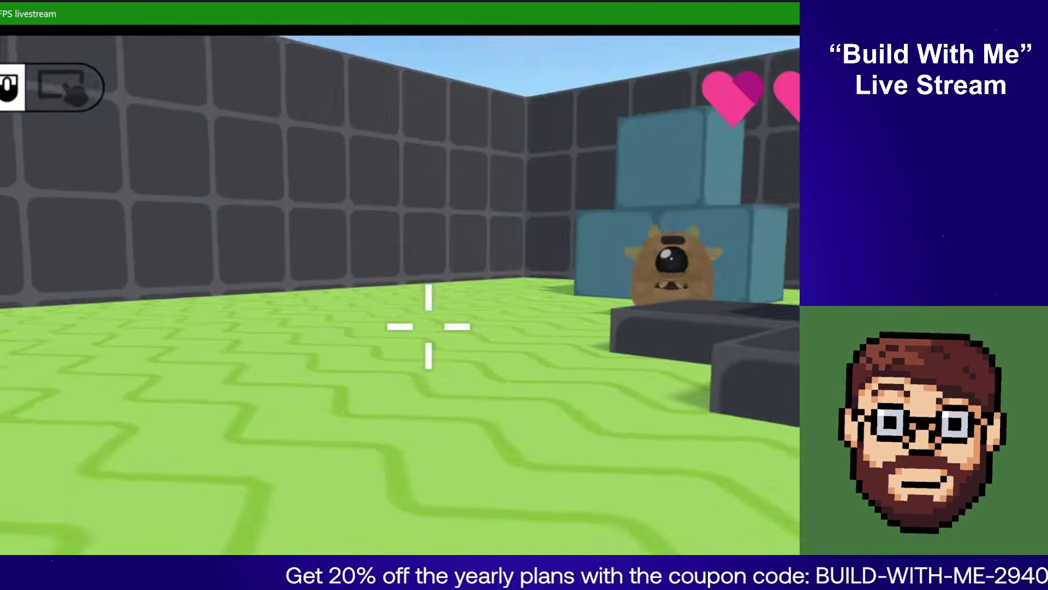
Step: Walk and jump around the arena in the preview to examine the sky above the walls, and close the preview
key(w)
key(space)
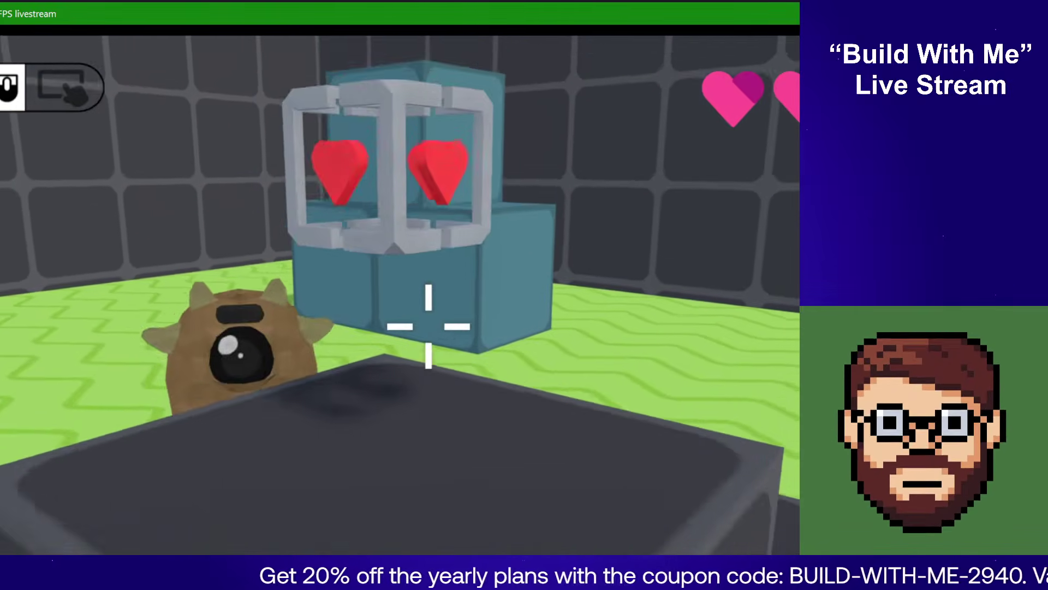
key(w)
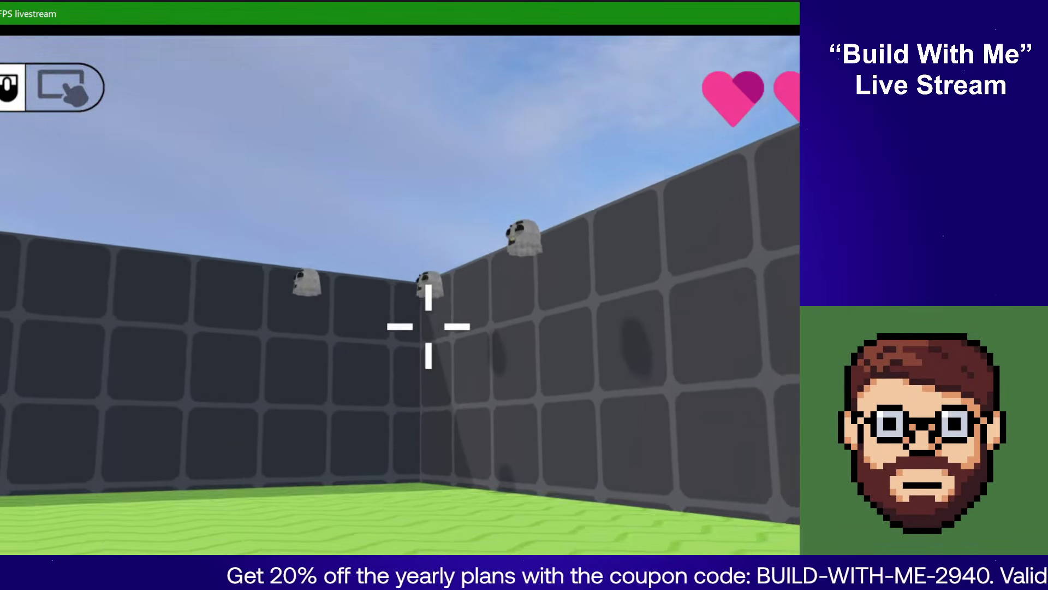
key(w)
click(428, 326)
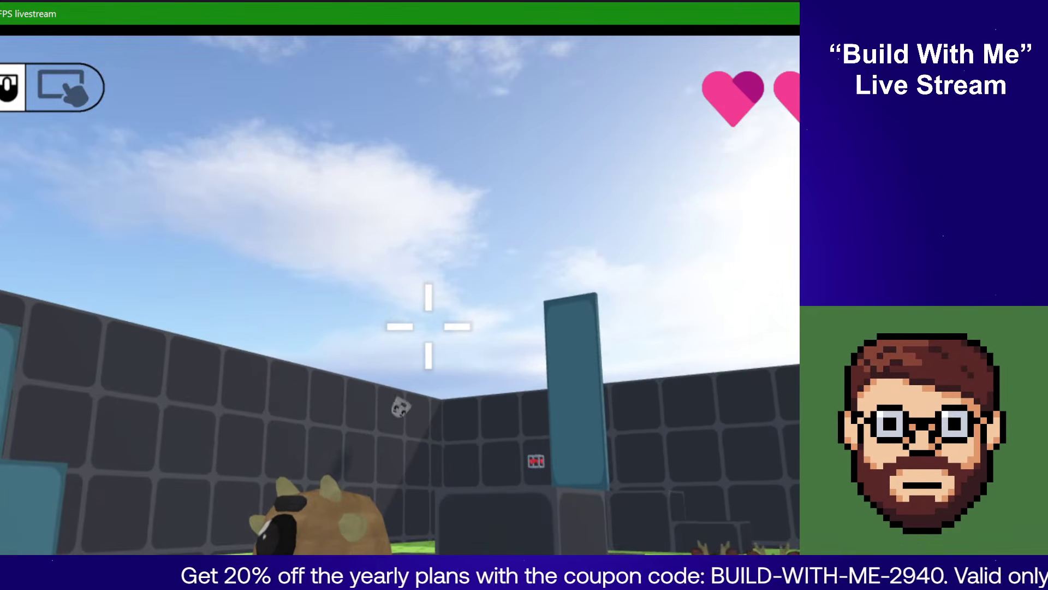
key(Escape)
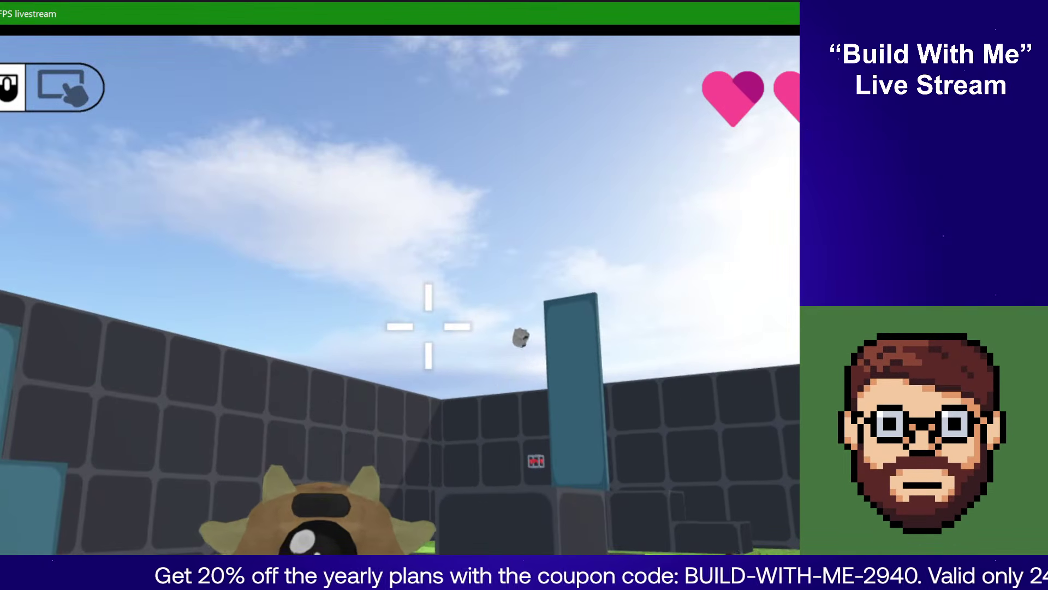
key(alt+F4)
Step: Close the layers list to give the scene's objects list more room
mouse_move(351, 199)
right_down()
mouse_move(415, 252)
mouse_move(351, 199)
right_up()
scroll(354, 214, down, 10)
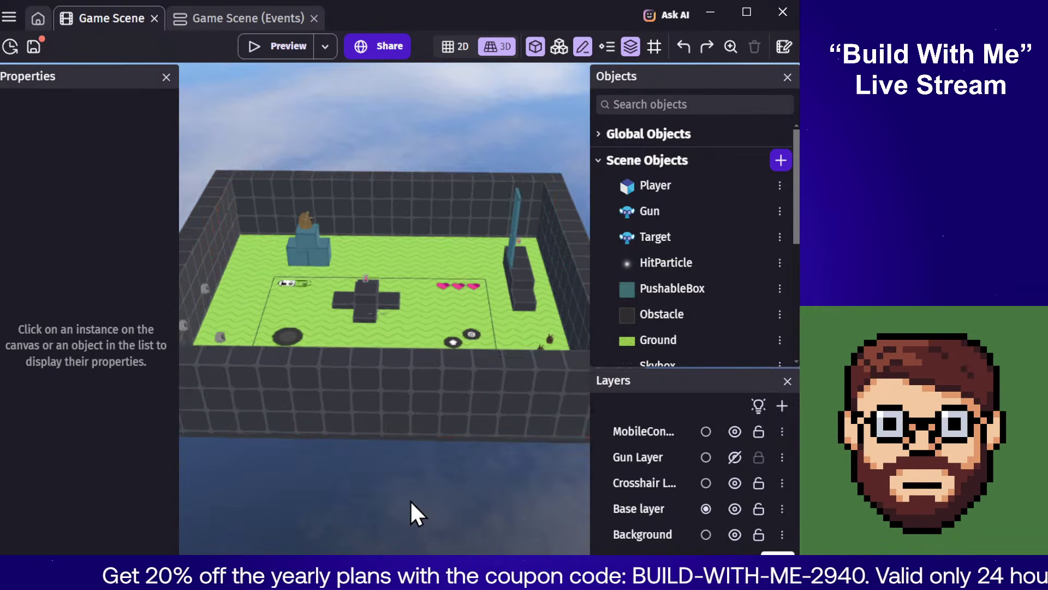
right_drag(327, 418, 329, 427)
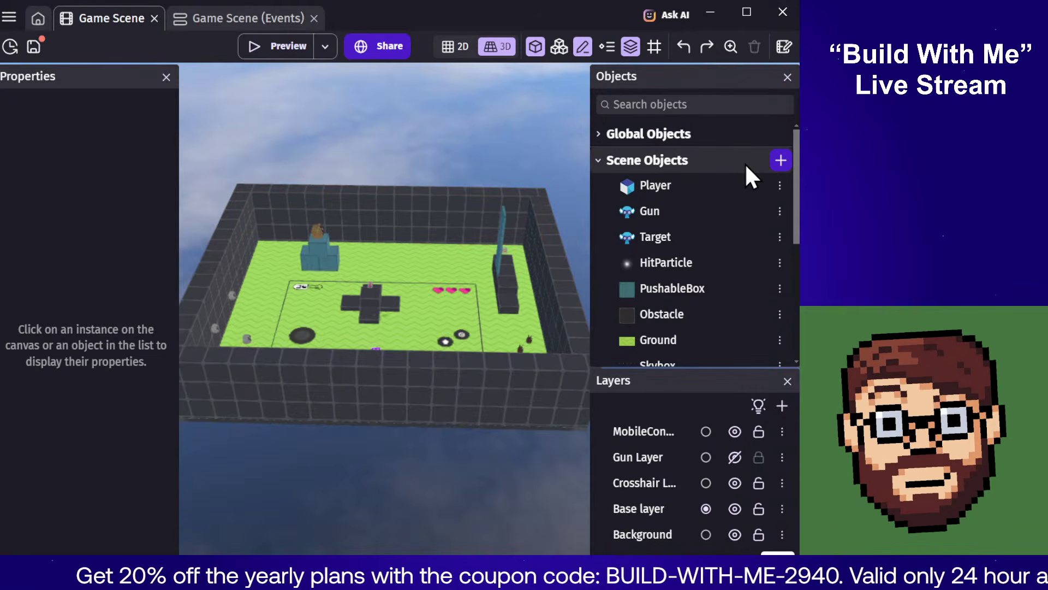
click(787, 381)
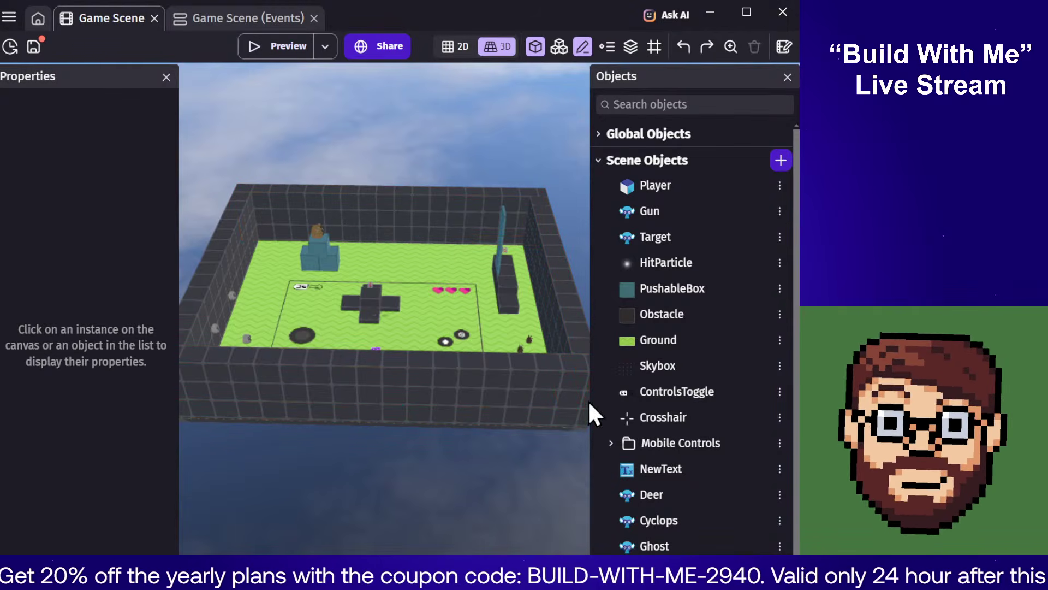
Step: Start adding a new scene object from the Asset Store, with the assets filtered to 3D models
click(781, 162)
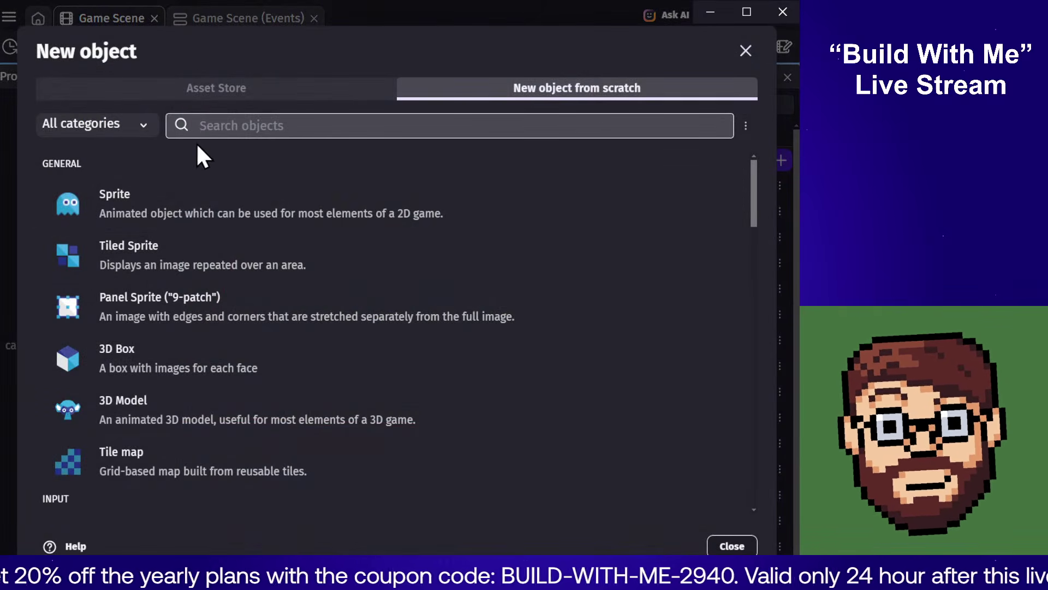
click(221, 91)
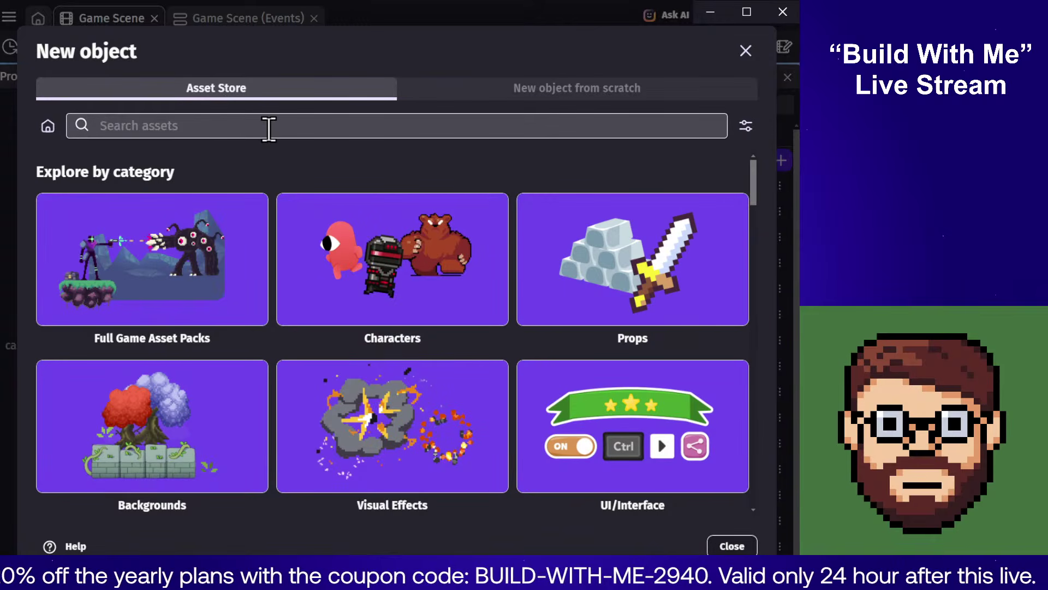
click(746, 124)
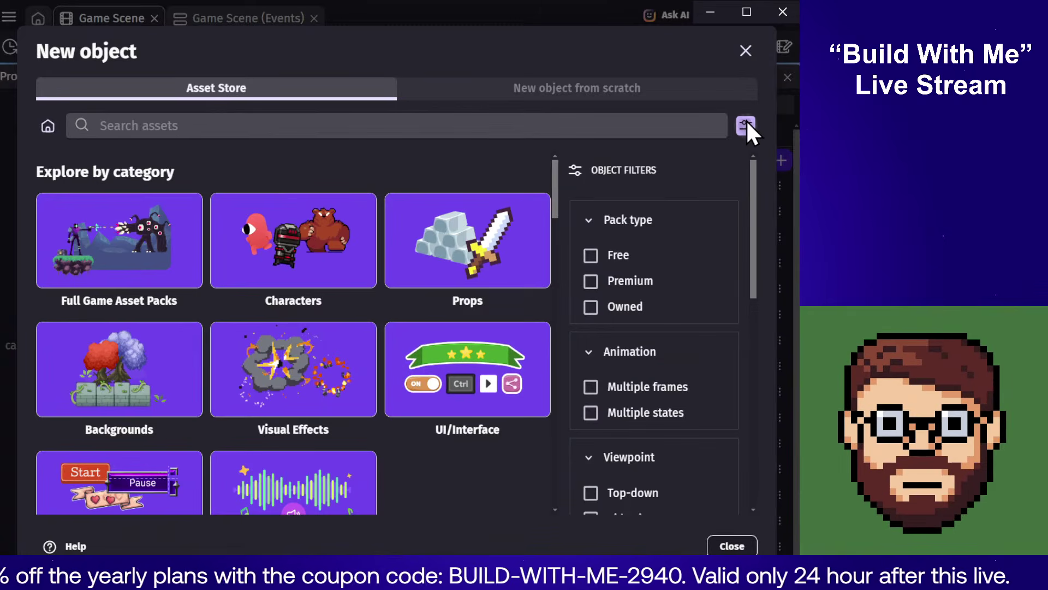
scroll(628, 426, down, 4)
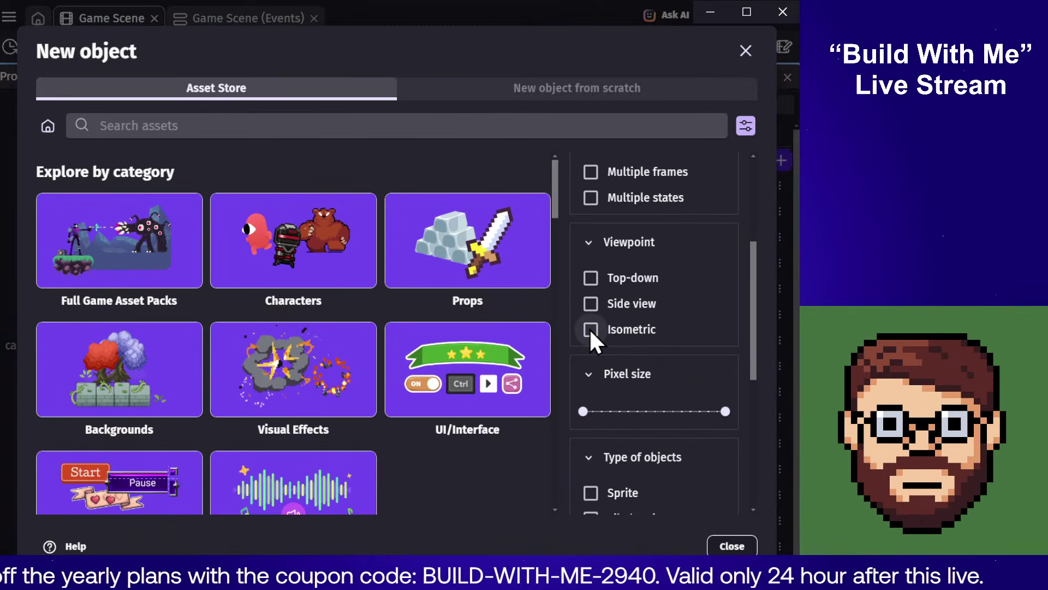
scroll(592, 355, down, 4)
click(591, 353)
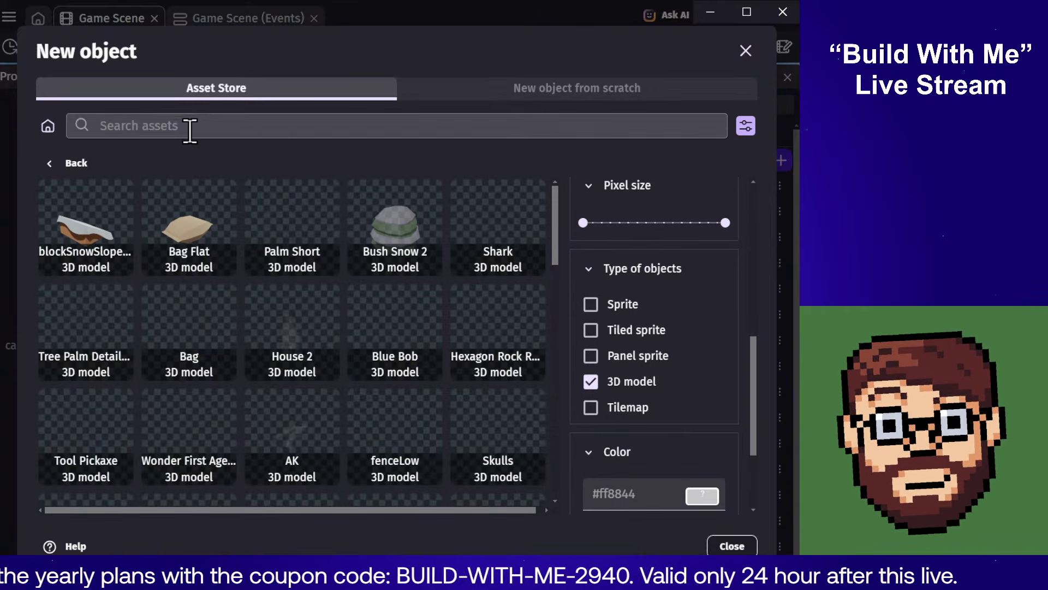
Step: Search the Asset Store for "city", open Large Building D and browse its City Kit (Commercial) pack
click(190, 128)
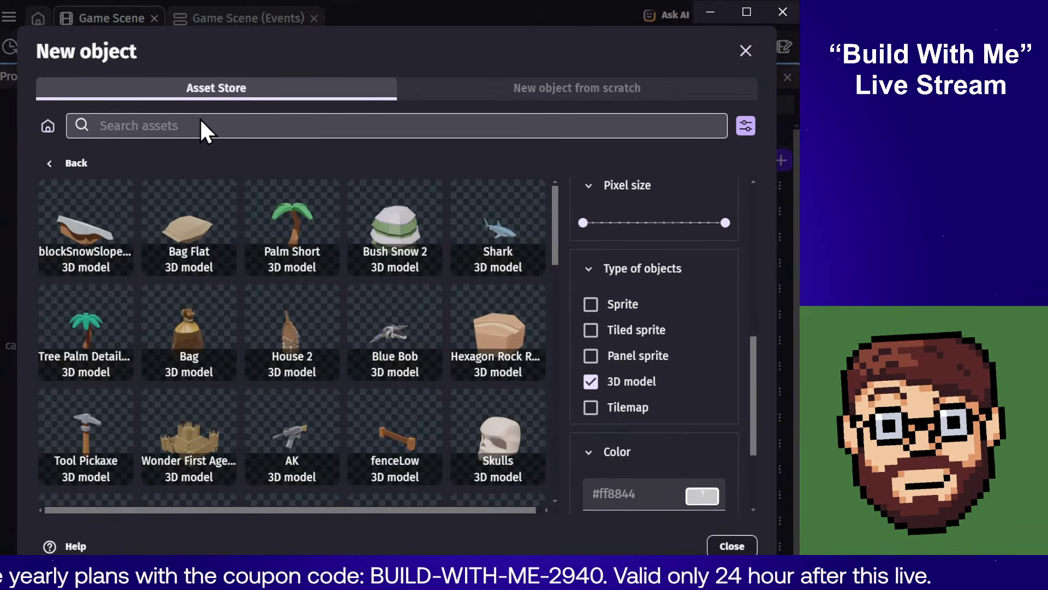
text(city)
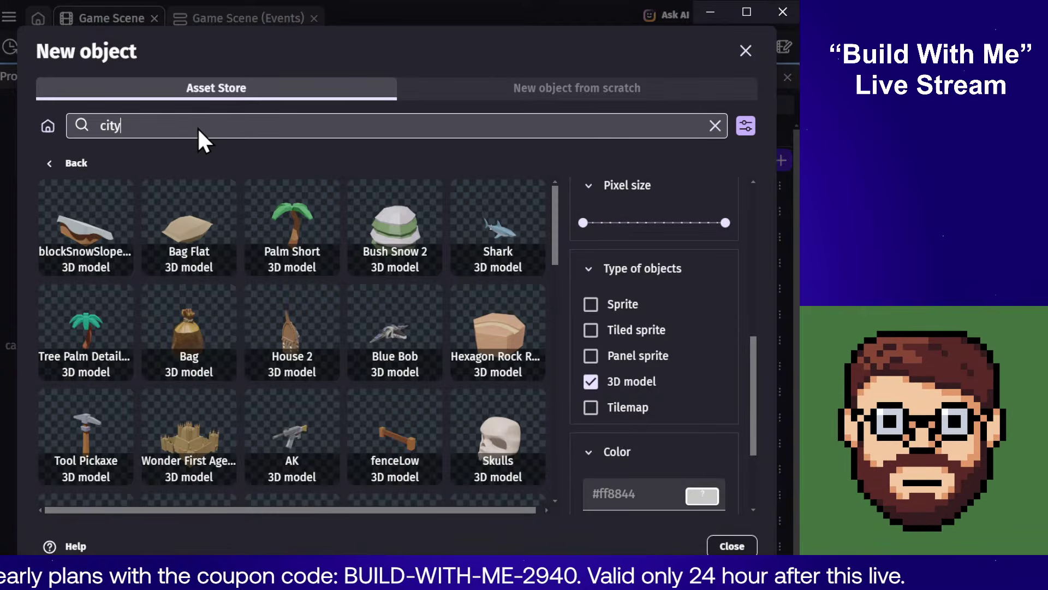
double_click(196, 129)
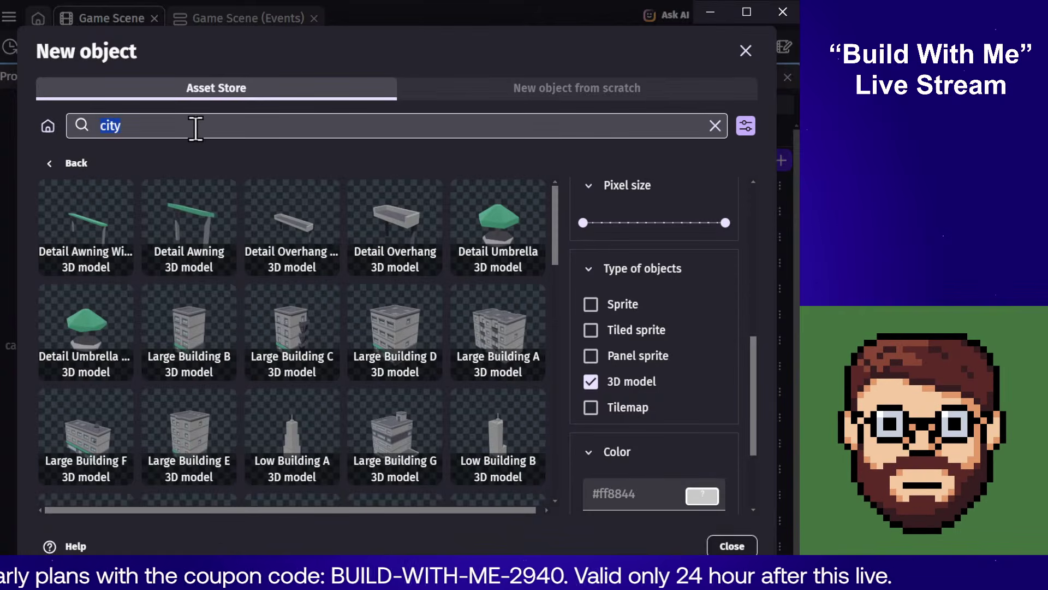
click(389, 333)
scroll(553, 352, down, 4)
scroll(553, 351, up, 4)
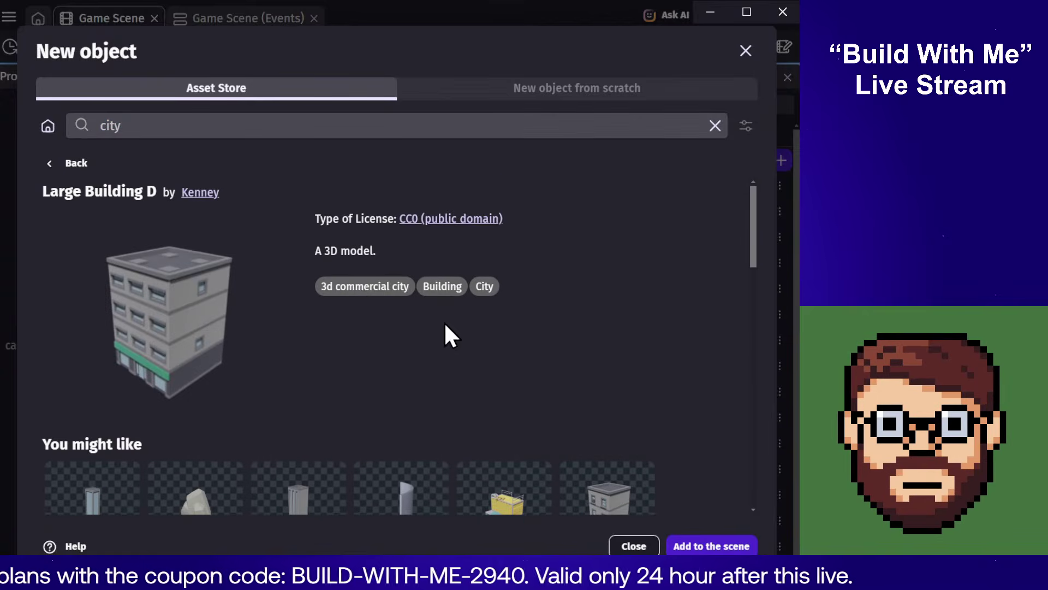
click(358, 285)
scroll(490, 268, down, 15)
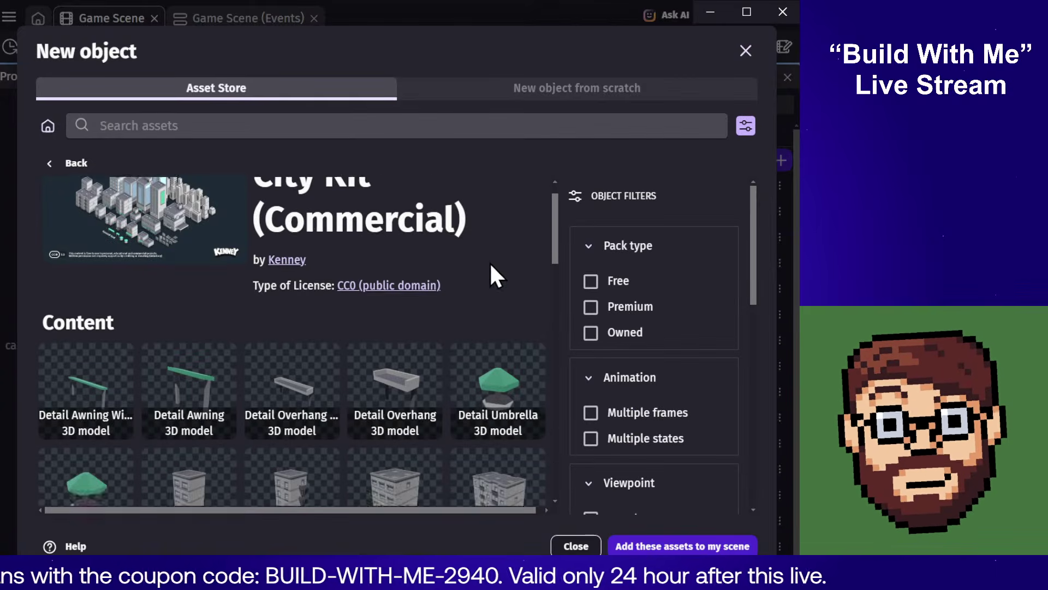
scroll(487, 283, up, 15)
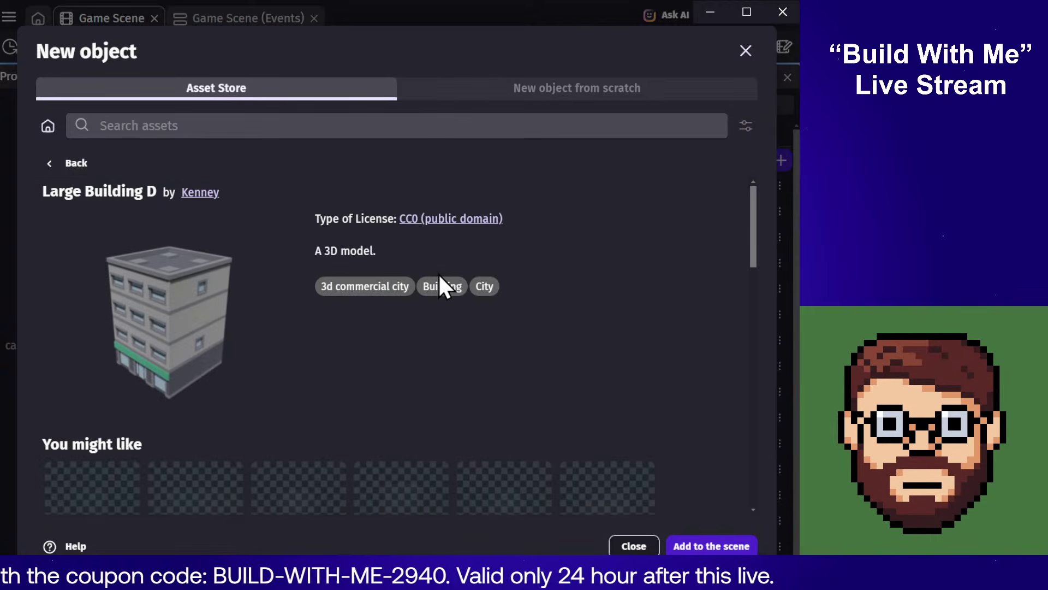
Step: Open the suggested House Type 19 model and browse the fences, paths and houses in its City Kit (Suburban) pack
scroll(443, 298, down, 7)
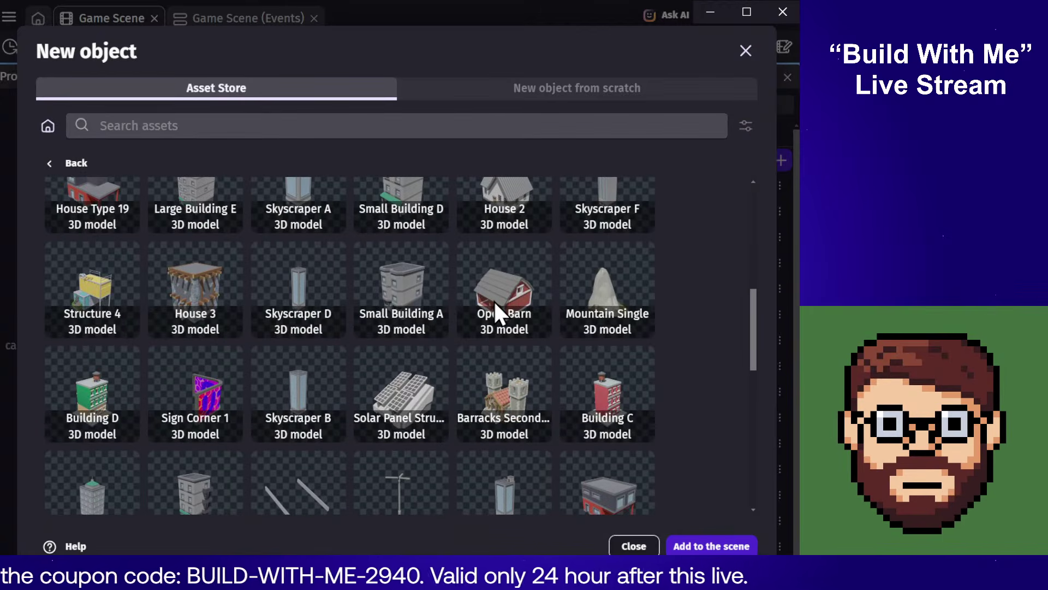
scroll(186, 295, up, 4)
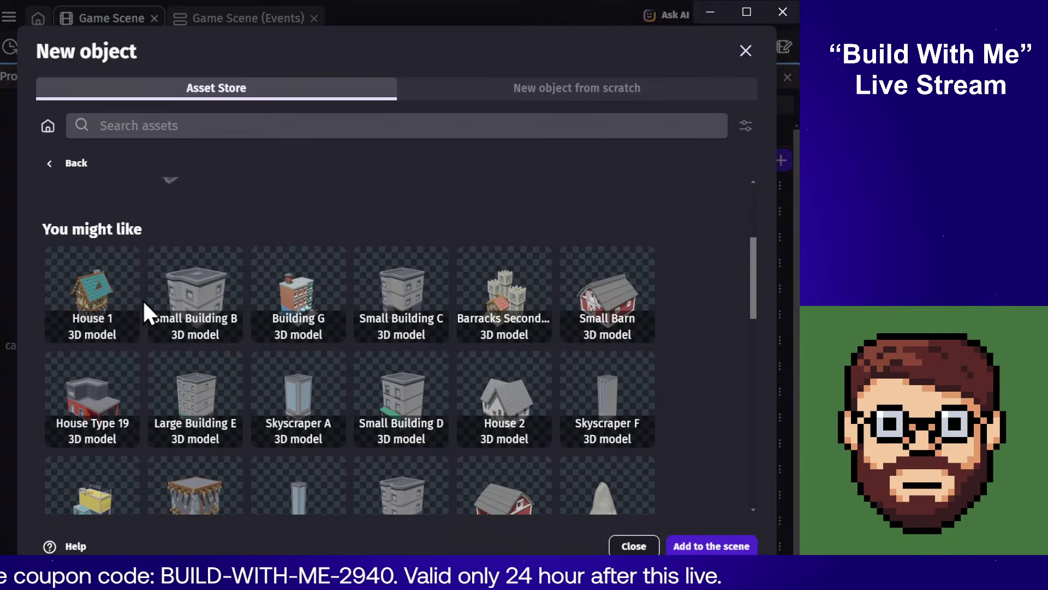
click(89, 393)
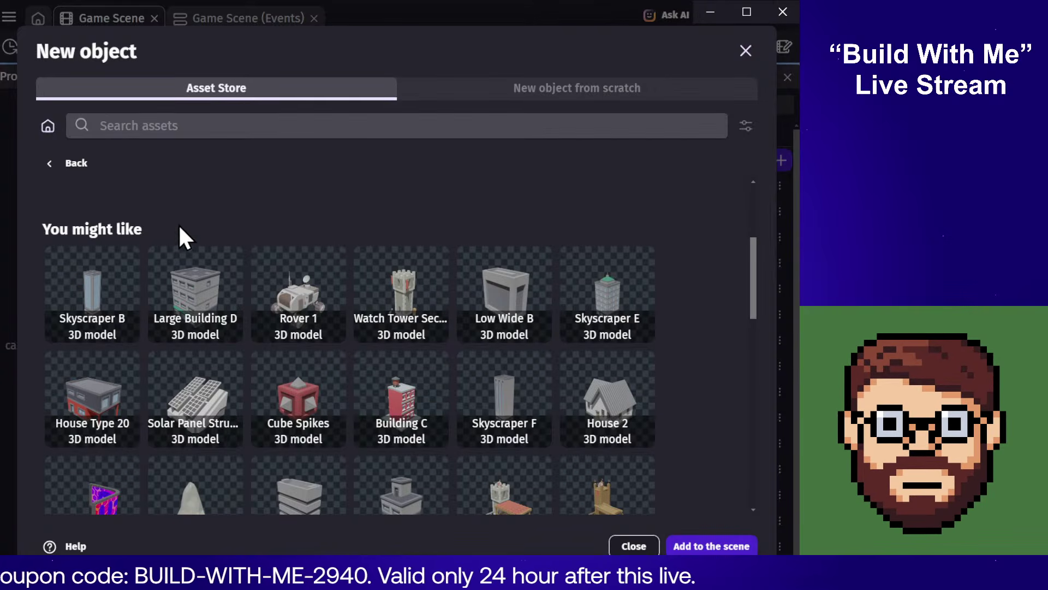
click(356, 288)
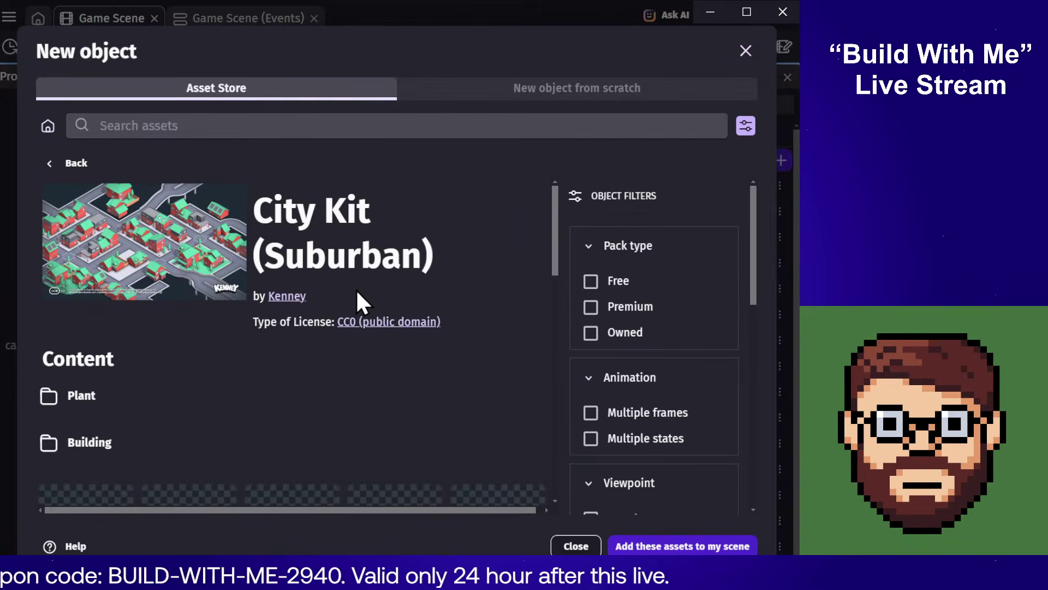
scroll(434, 288, down, 3)
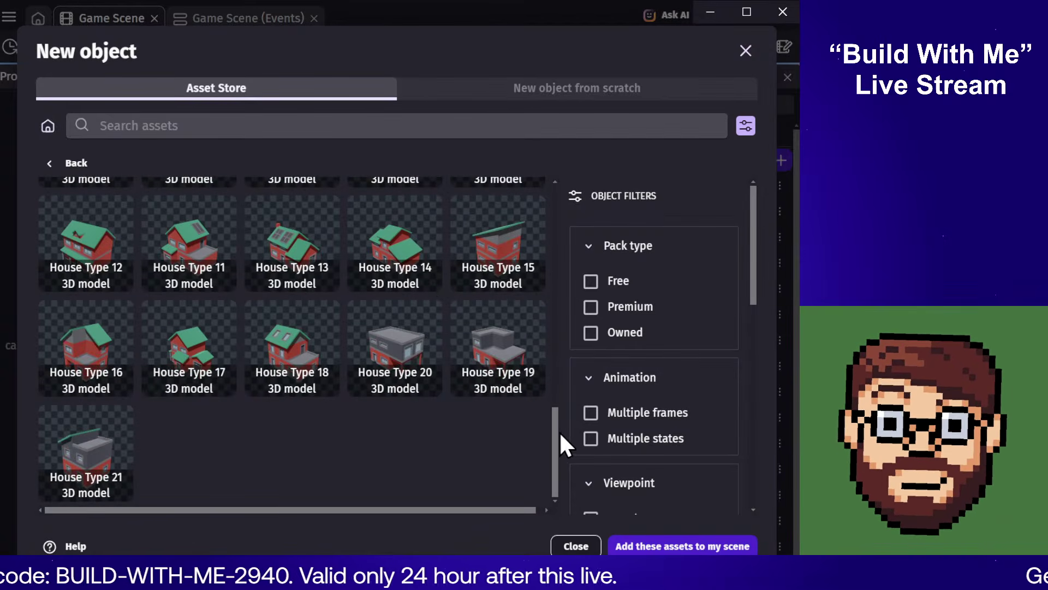
drag(555, 431, 535, 282)
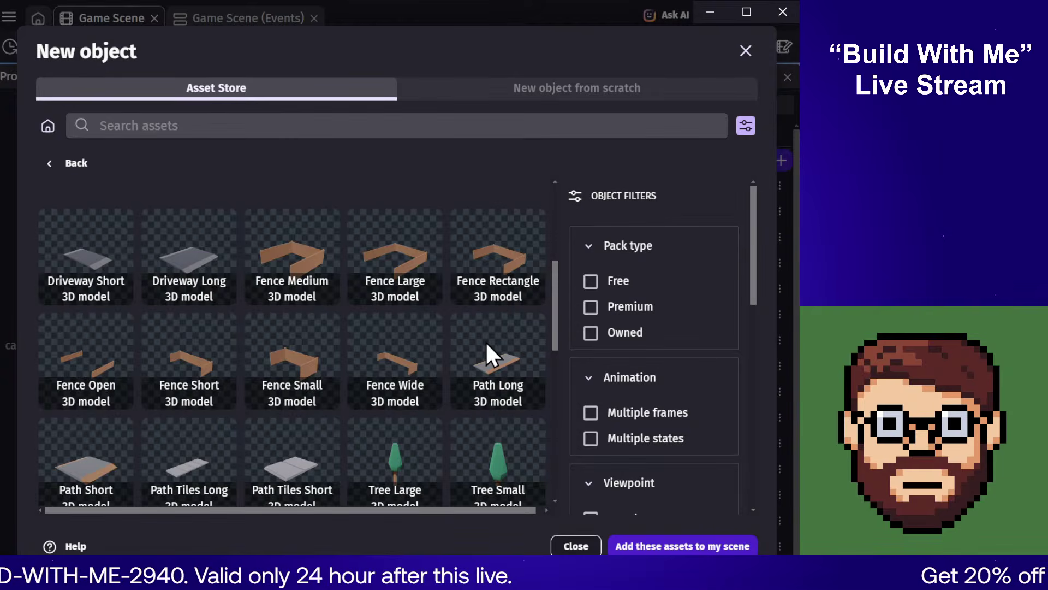
scroll(486, 341, up, 3)
scroll(484, 341, down, 3)
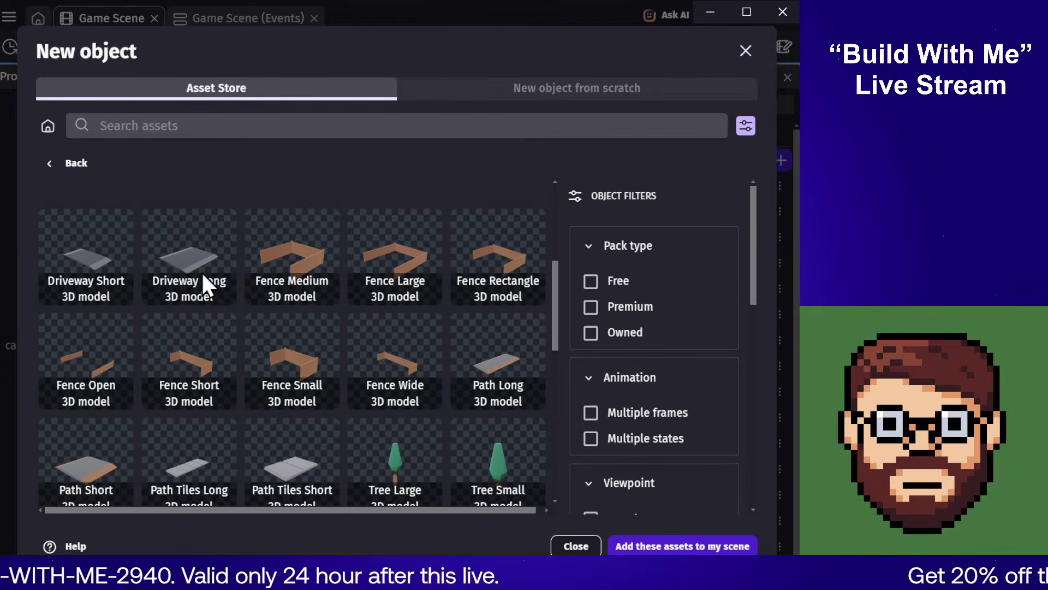
Step: Add the Fence Wide 3D model from the City Kit (Suburban) pack to the scene and close the Asset Store
click(399, 374)
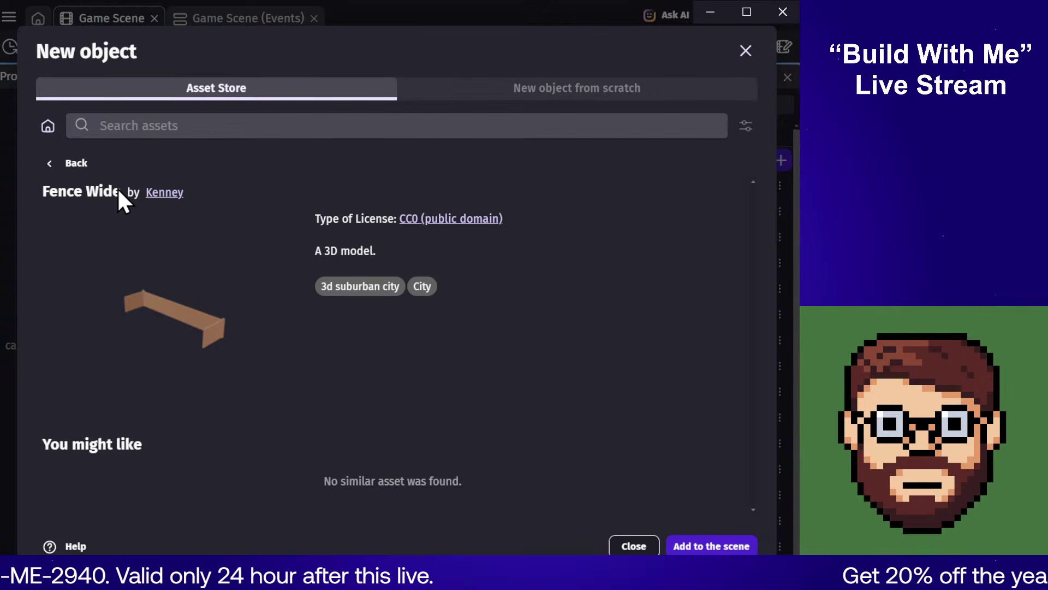
click(76, 163)
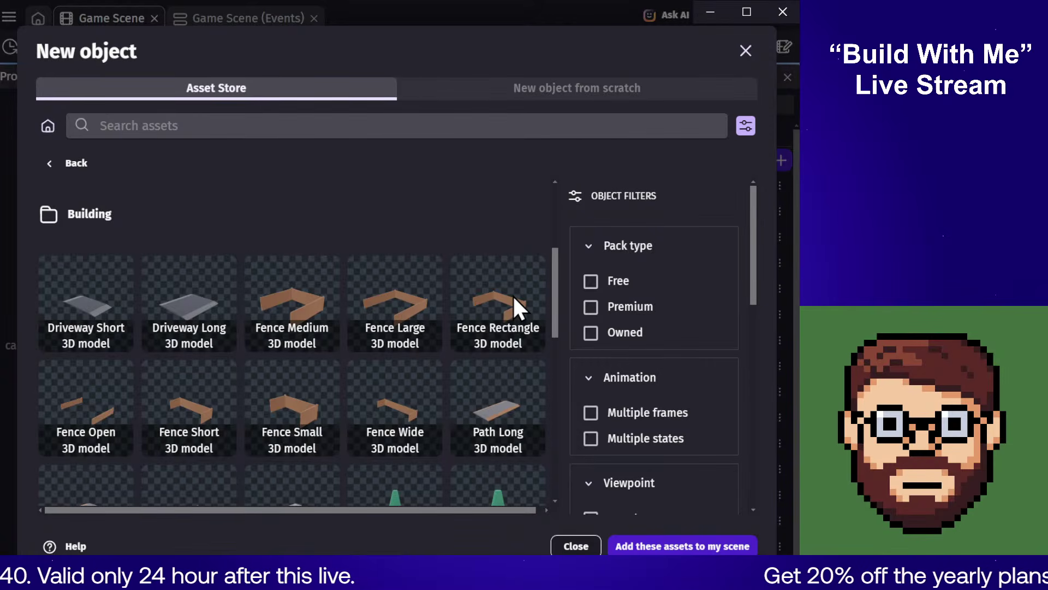
click(400, 403)
click(715, 546)
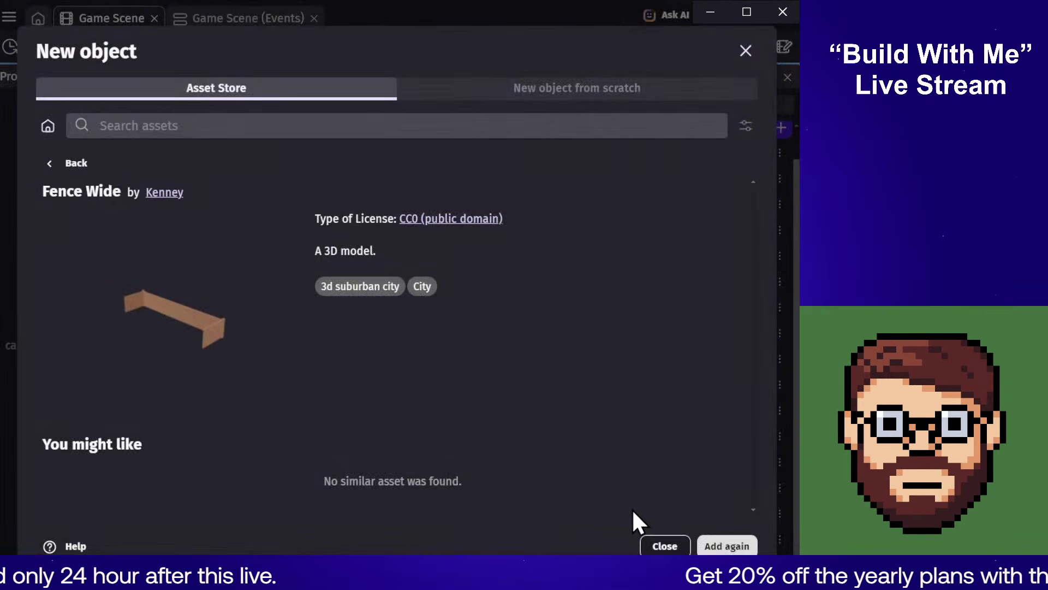
click(663, 547)
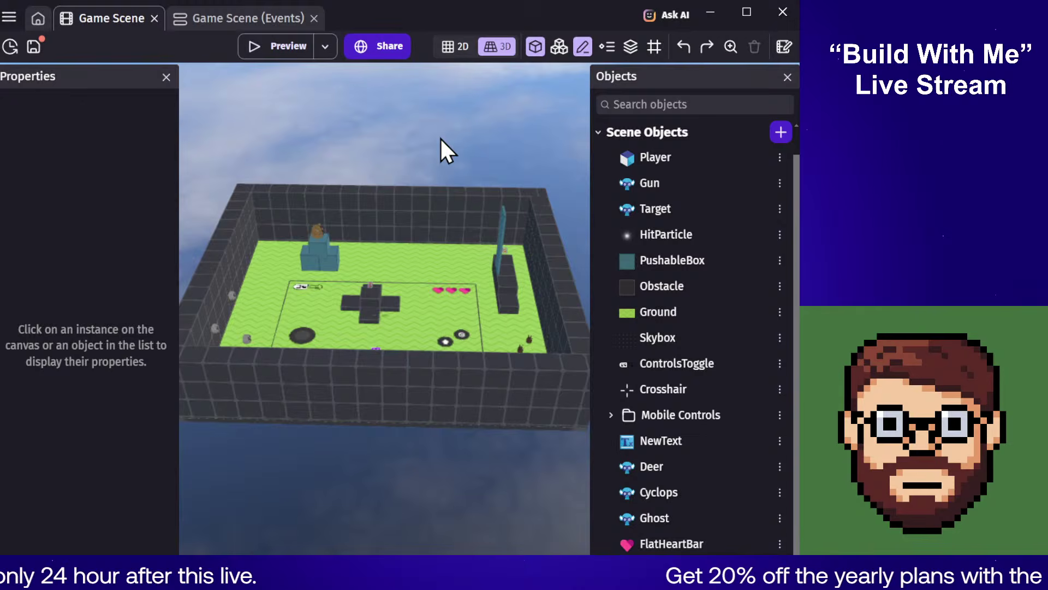
Step: Delete the four dark tiled walls enclosing the green ground
scroll(389, 190, up, 3)
click(383, 194)
key(Delete)
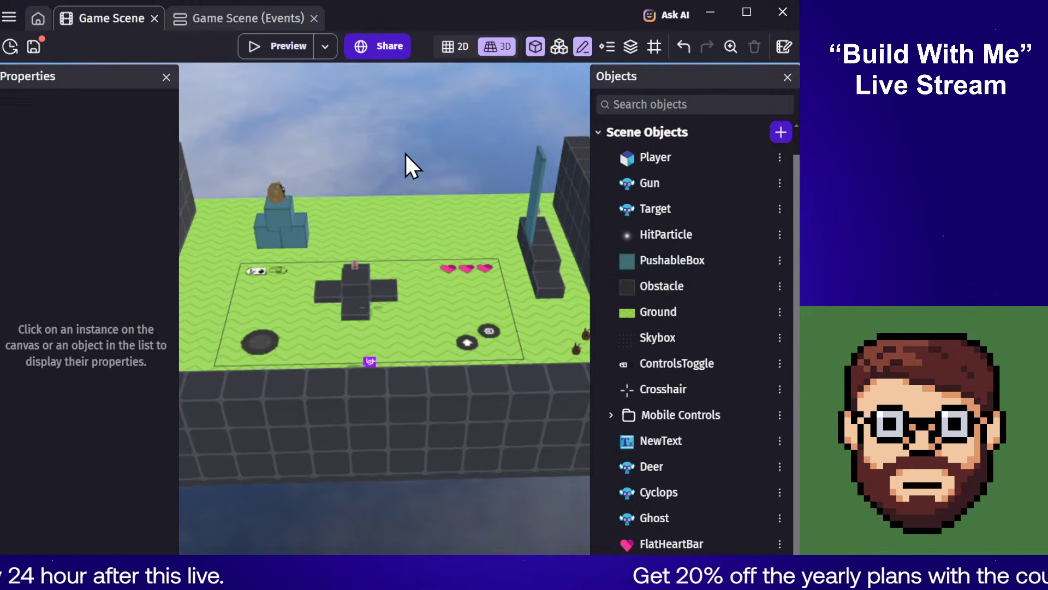
middle_drag(404, 153, 525, 168)
click(531, 168)
key(Delete)
click(437, 422)
key(Delete)
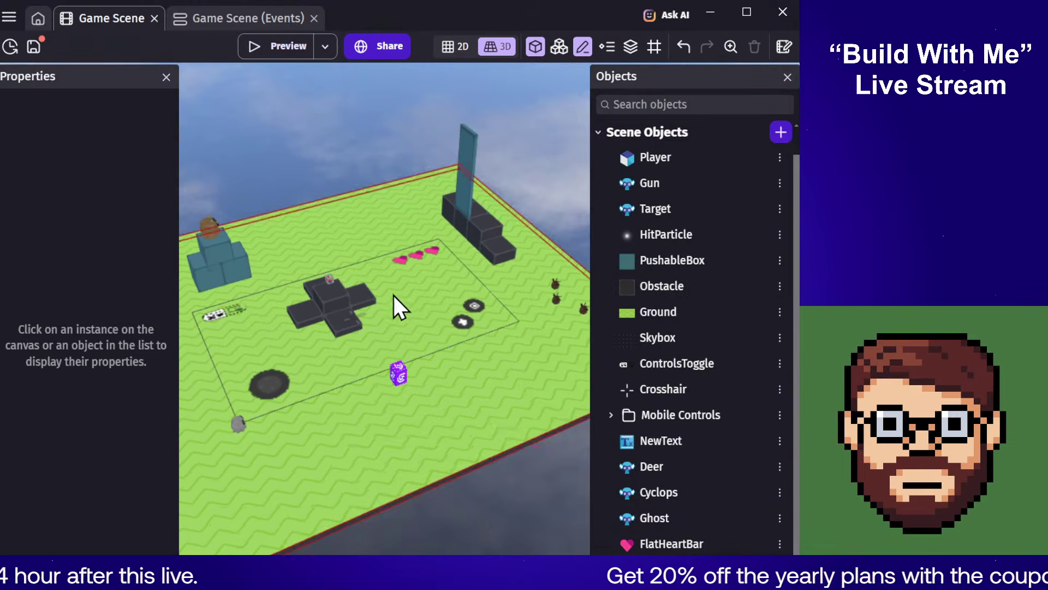
middle_drag(394, 296, 341, 198)
click(289, 172)
key(Delete)
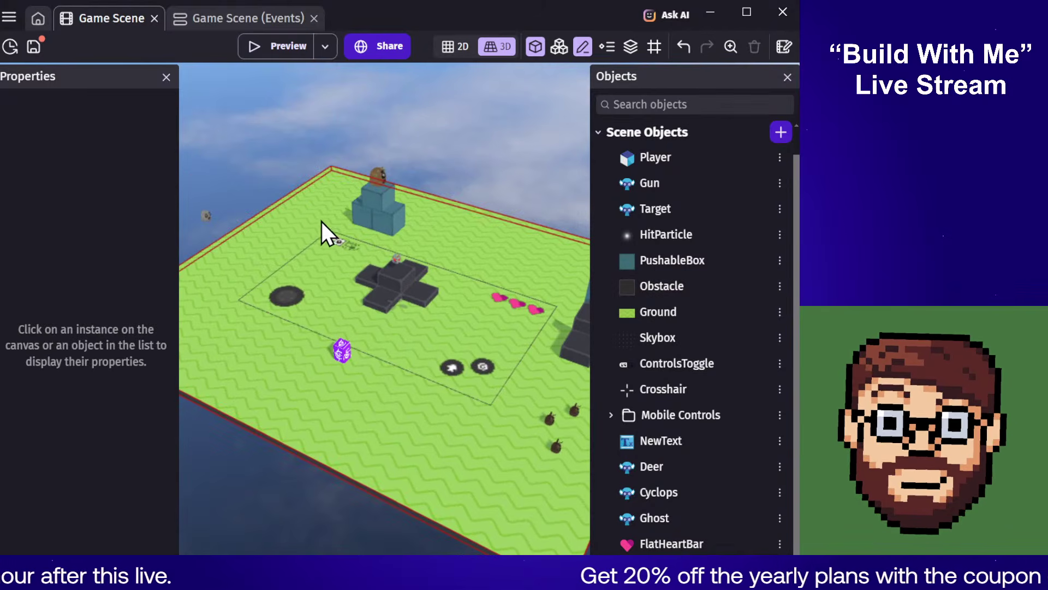
middle_drag(264, 175, 344, 196)
scroll(707, 307, up, 1)
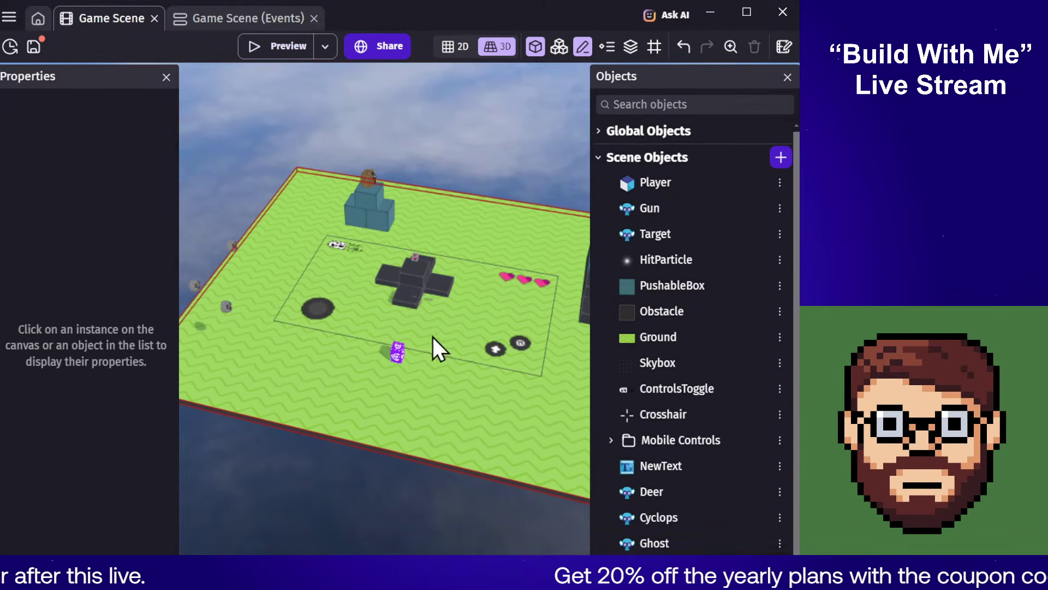
scroll(733, 310, down, 1)
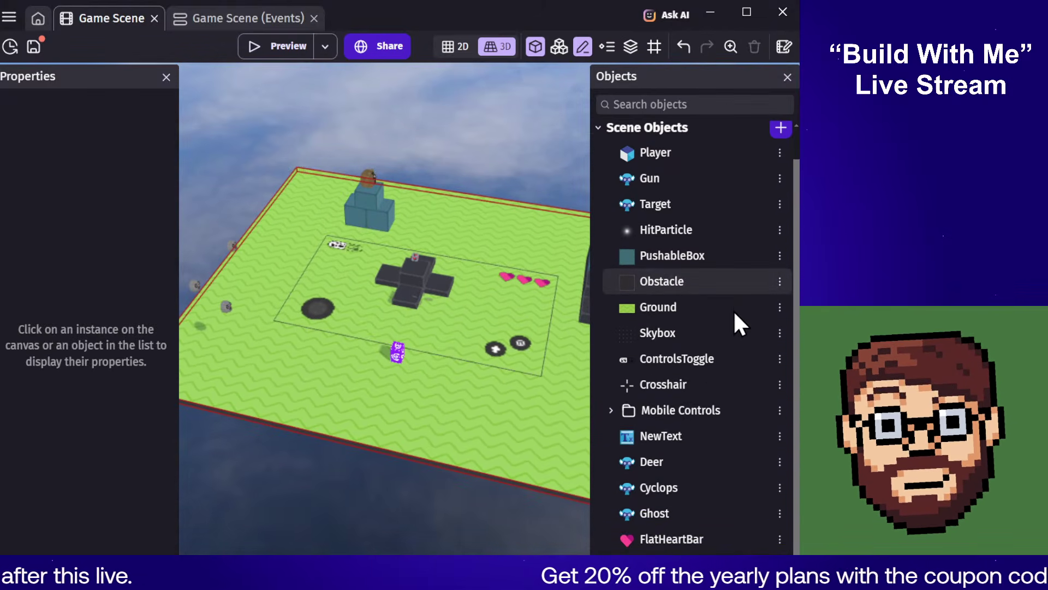
click(610, 411)
click(610, 411)
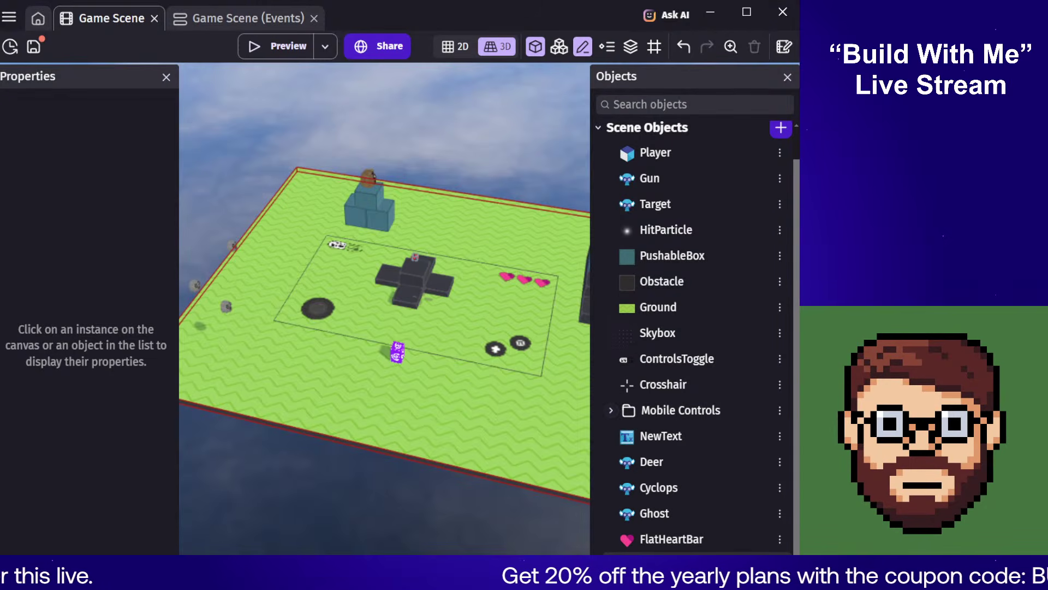
drag(661, 565, 258, 412)
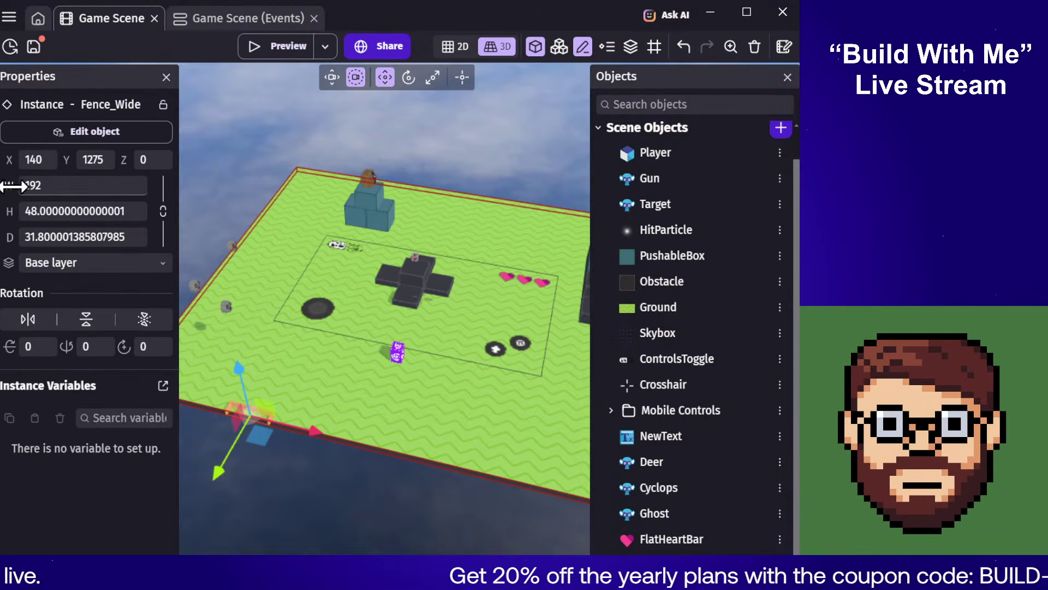
drag(13, 186, 214, 186)
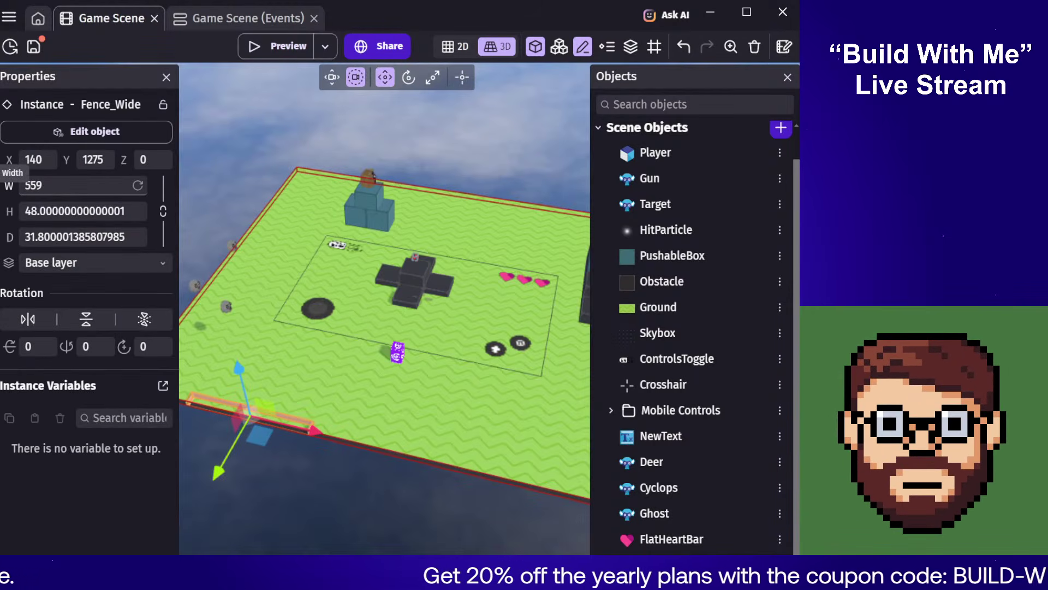
key(ctrl+z)
key(ctrl+z)
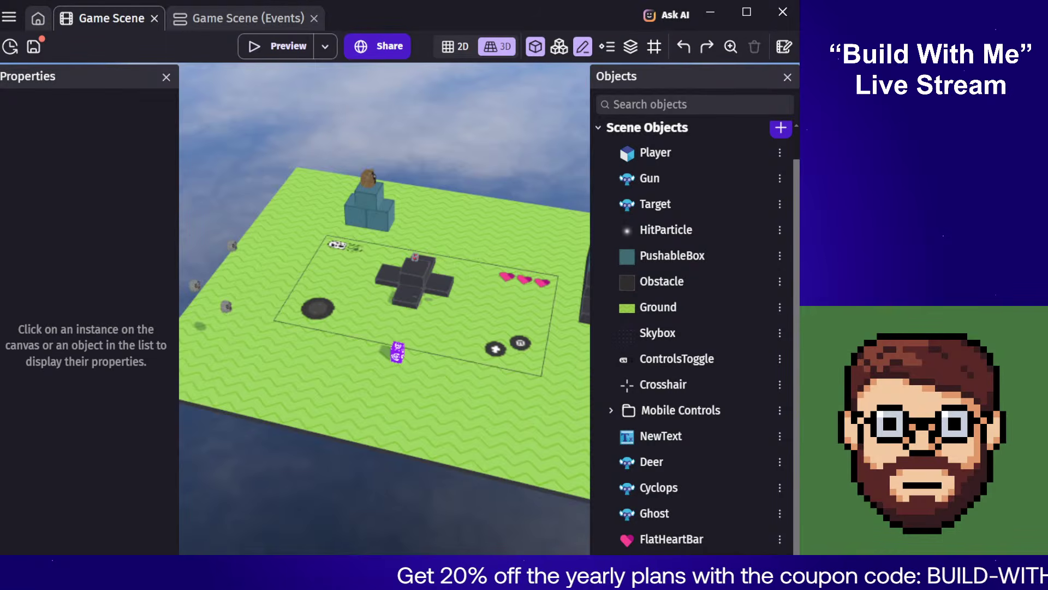
Step: Place a Fence_Wide on the ground, scaled proportionally to a width of 1180, and move it over the front edge at X 677, Y 1377
drag(665, 565, 276, 376)
click(280, 372)
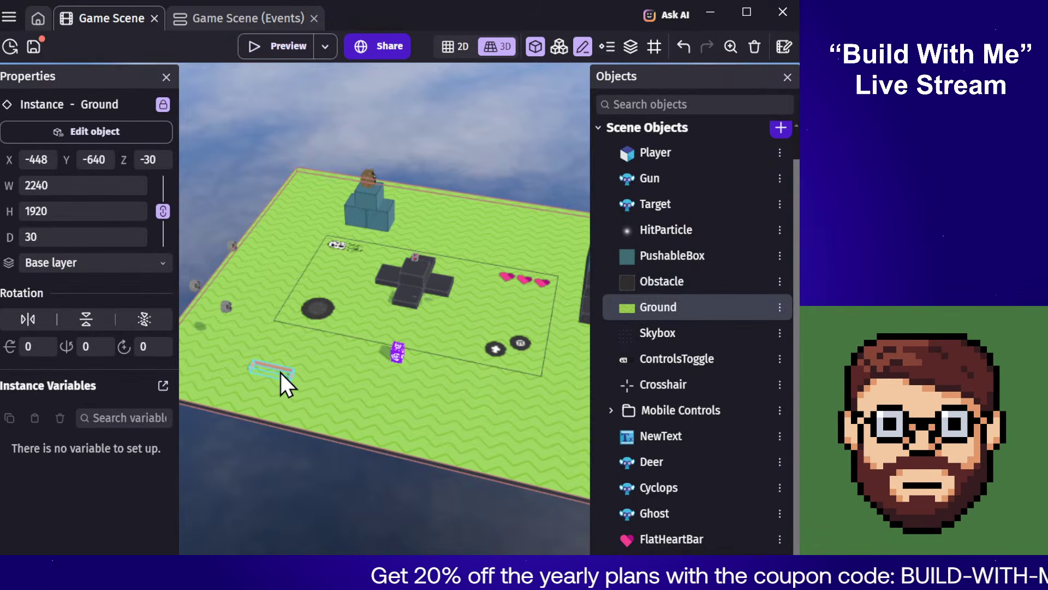
click(281, 373)
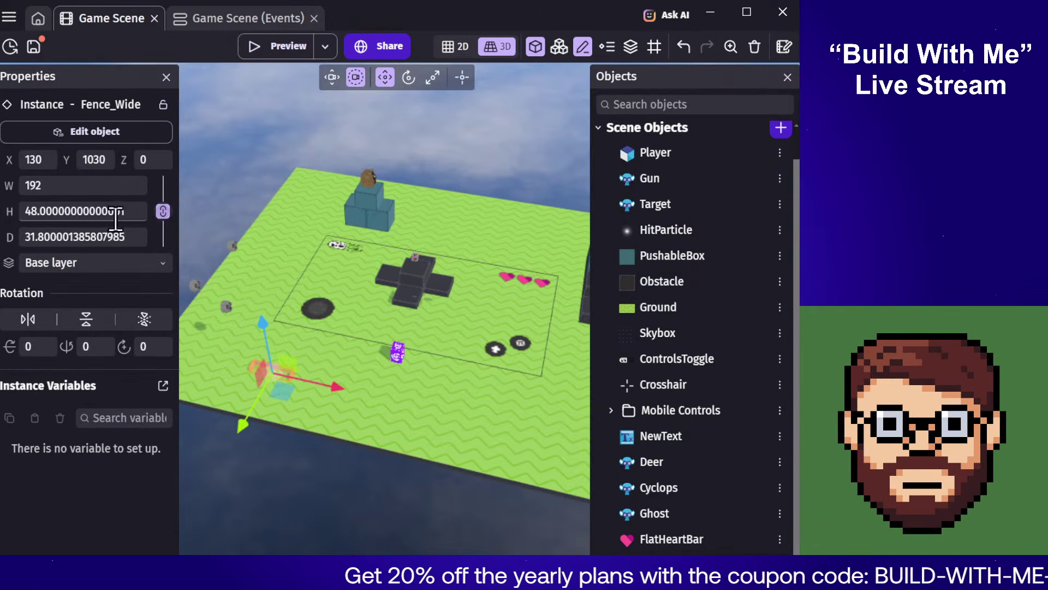
drag(9, 185, 548, 184)
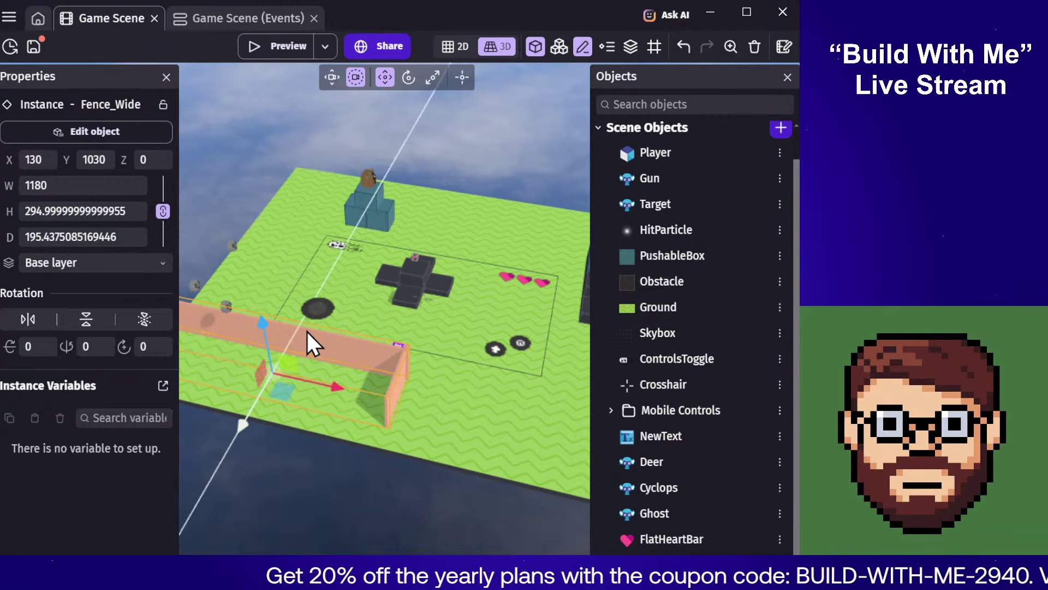
drag(272, 382, 363, 471)
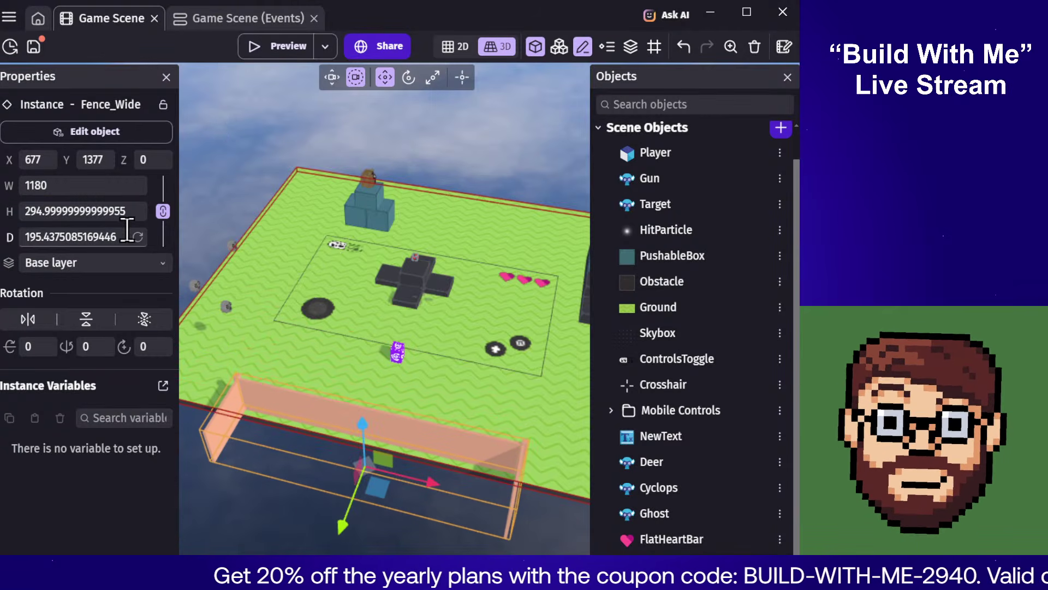
Step: Unlink the fence's proportions and stretch only its width to 1844 so it spans more of the ground's edge
click(165, 212)
drag(10, 186, 373, 187)
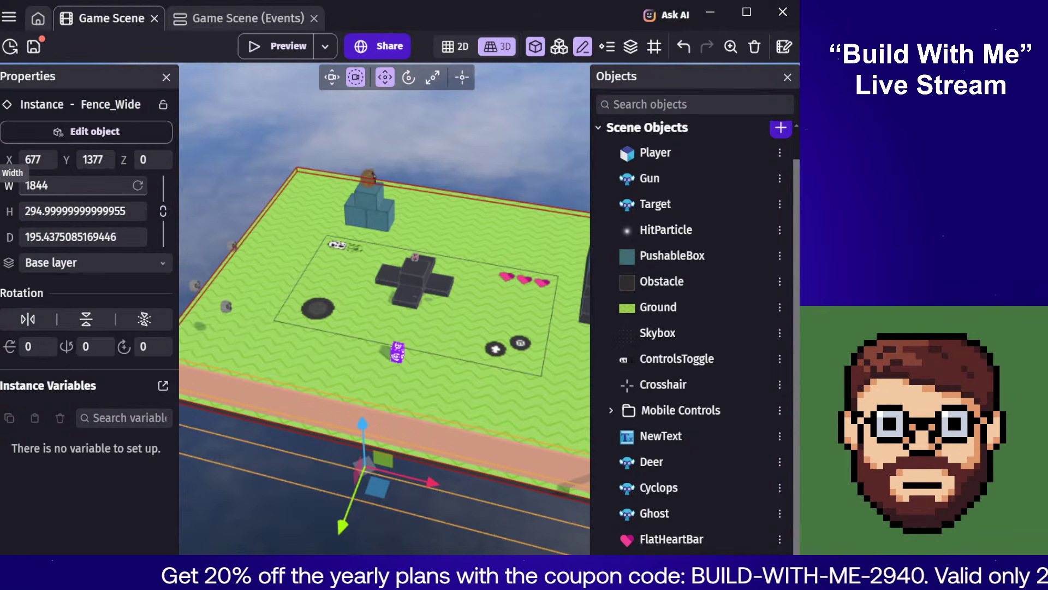
click(533, 114)
middle_drag(293, 173, 427, 173)
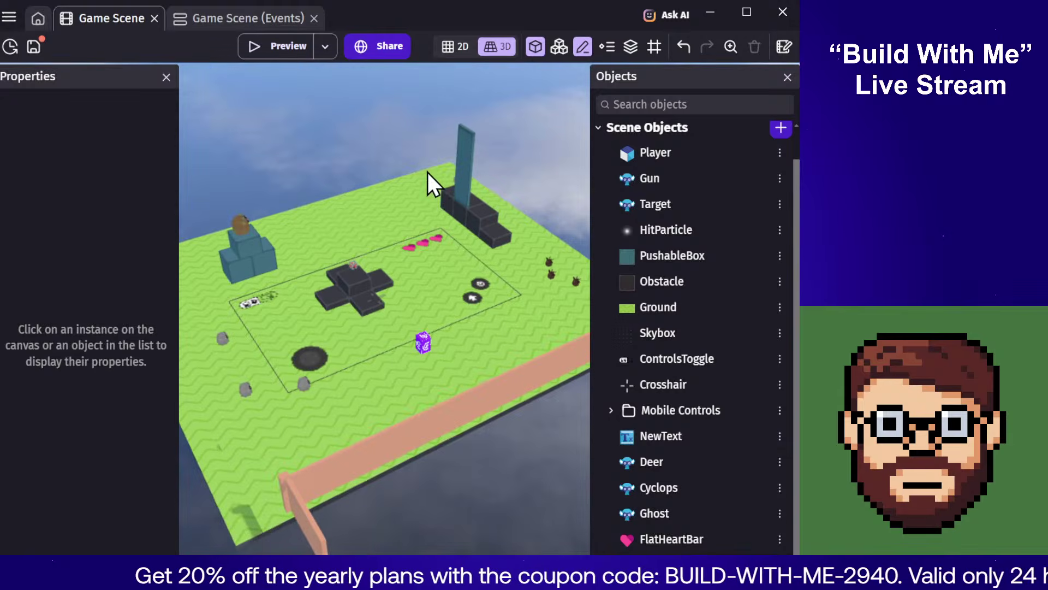
scroll(415, 183, down, 3)
middle_drag(435, 242, 502, 299)
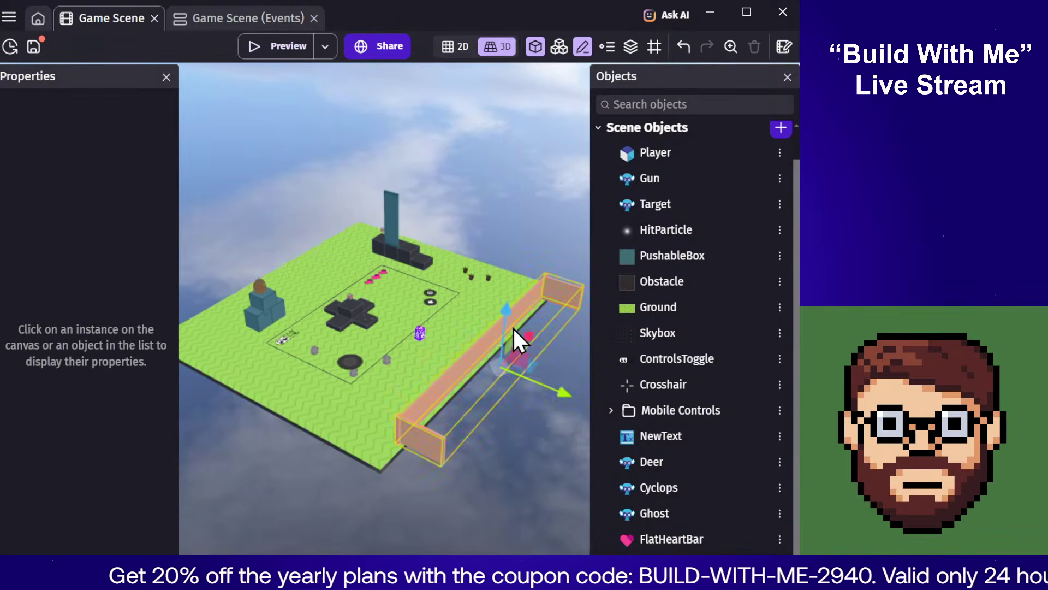
click(513, 327)
click(477, 452)
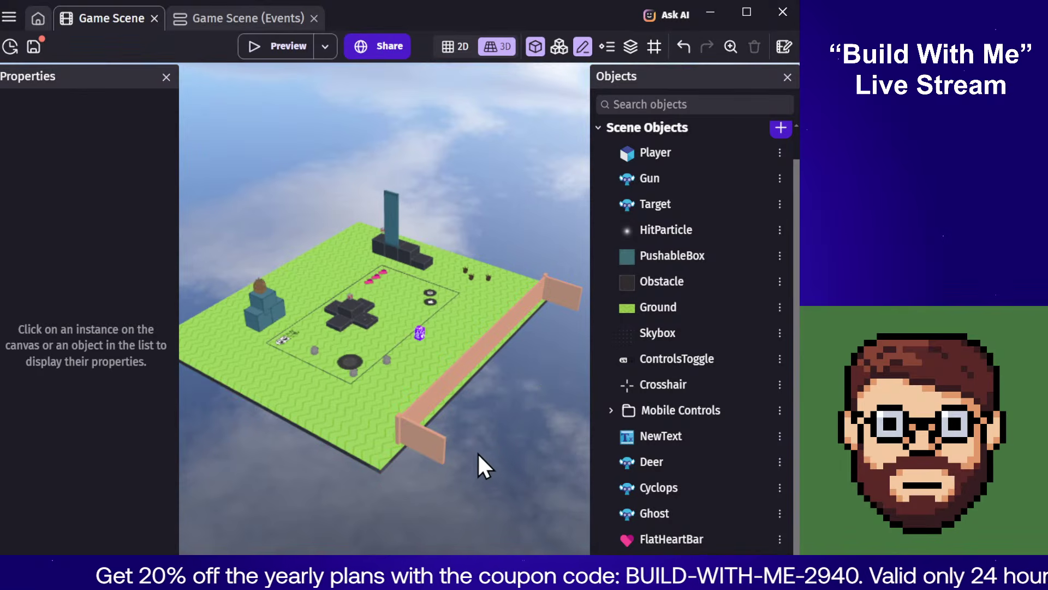
Step: Preview the game and walk up to the new fence to examine its size from the player's view
click(285, 46)
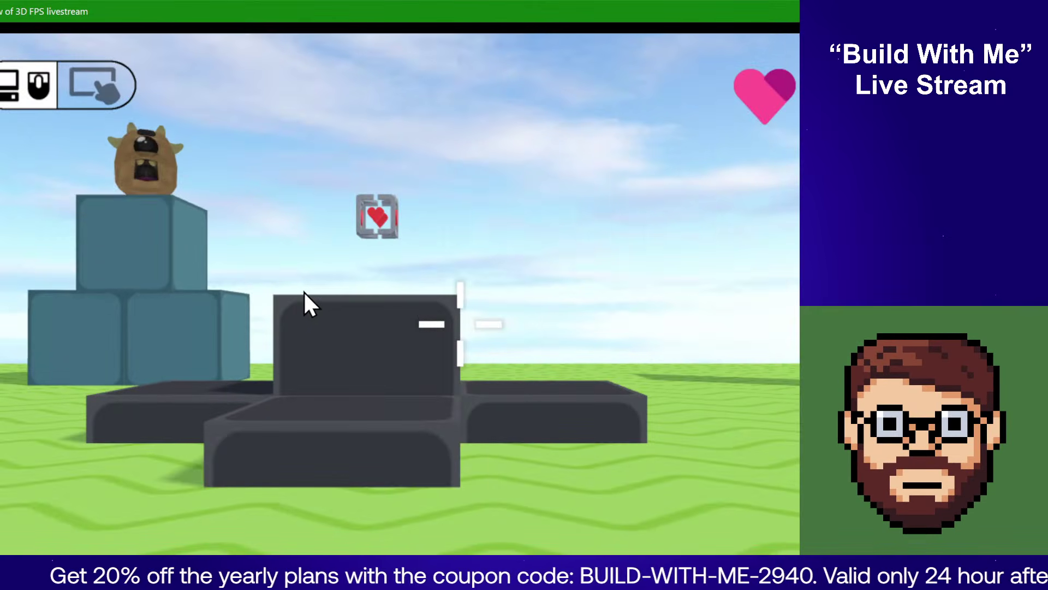
click(304, 293)
key(w)
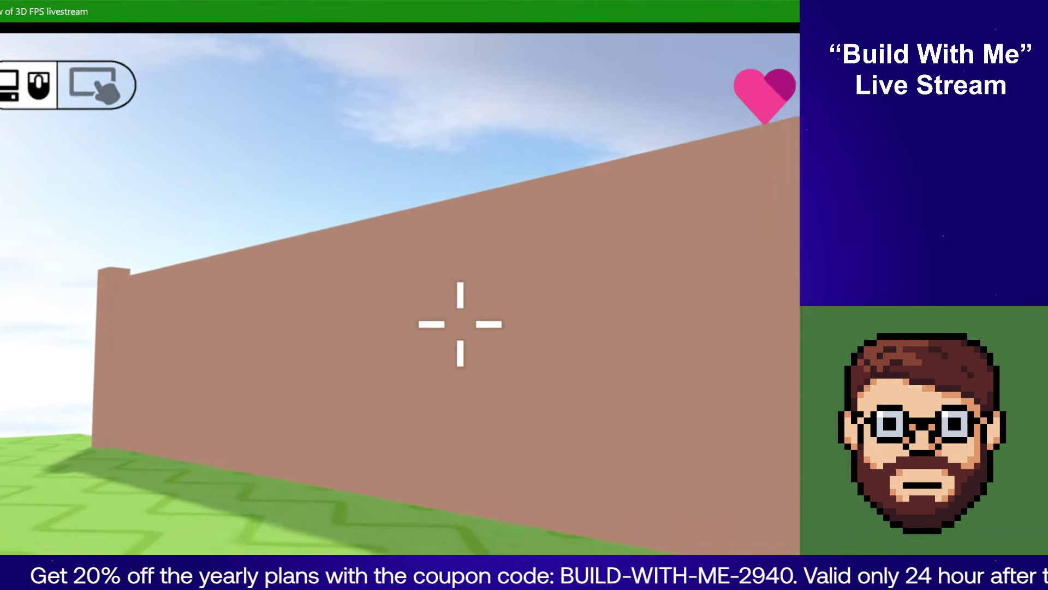
key(w)
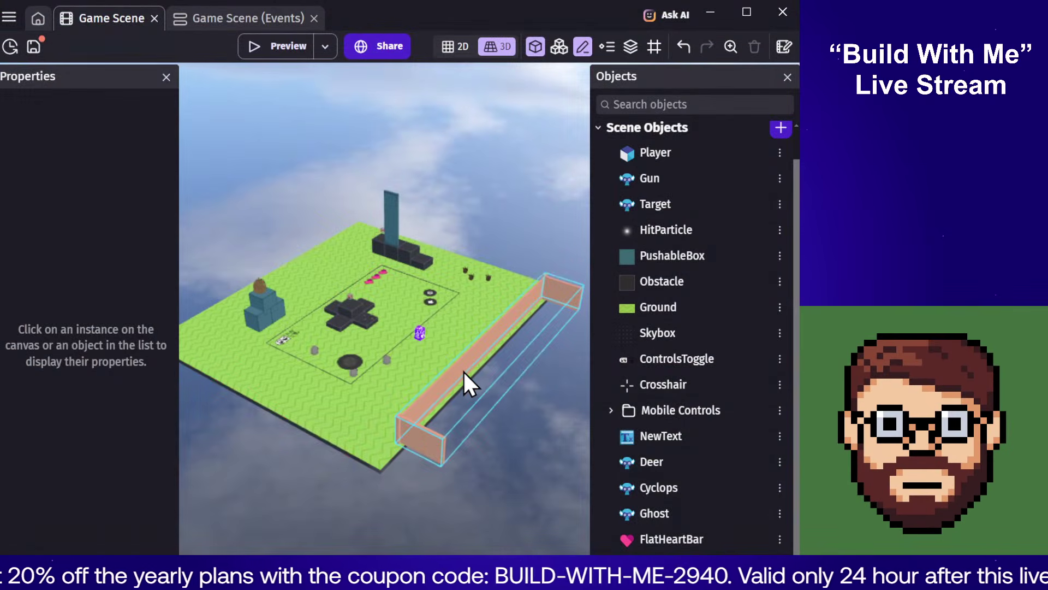
Step: Reduce the fence's height value to about 253 and its depth to about 130
click(464, 371)
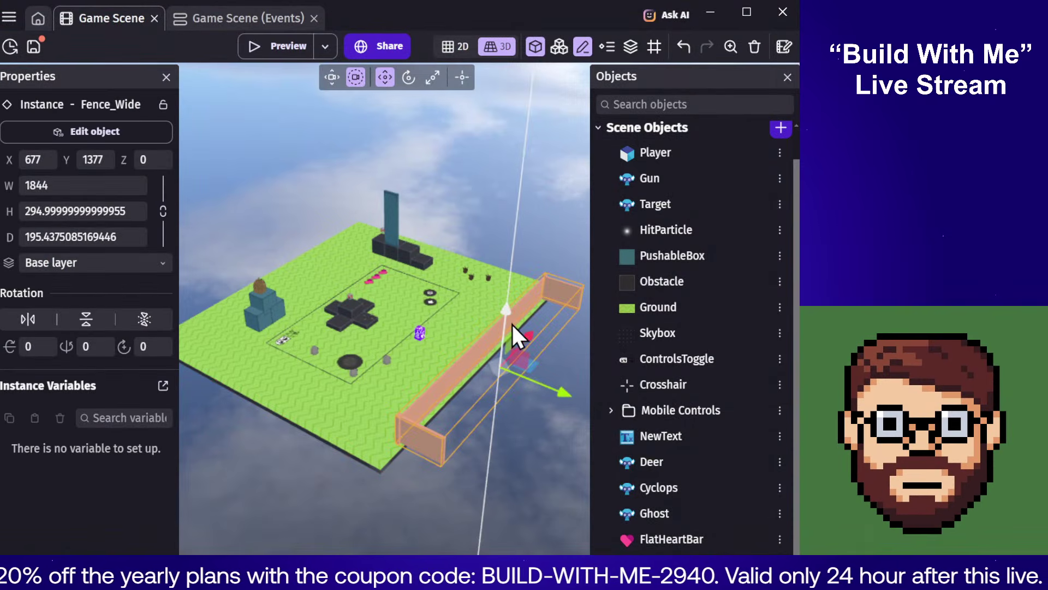
click(535, 473)
click(472, 352)
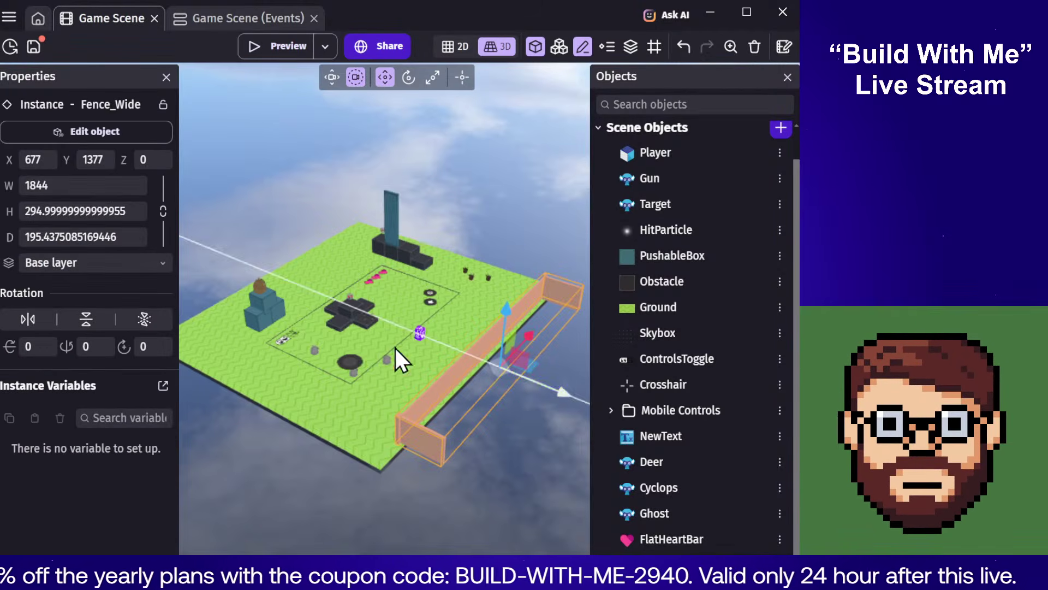
drag(9, 214, 0, 236)
click(560, 500)
right_drag(551, 491, 439, 399)
click(438, 402)
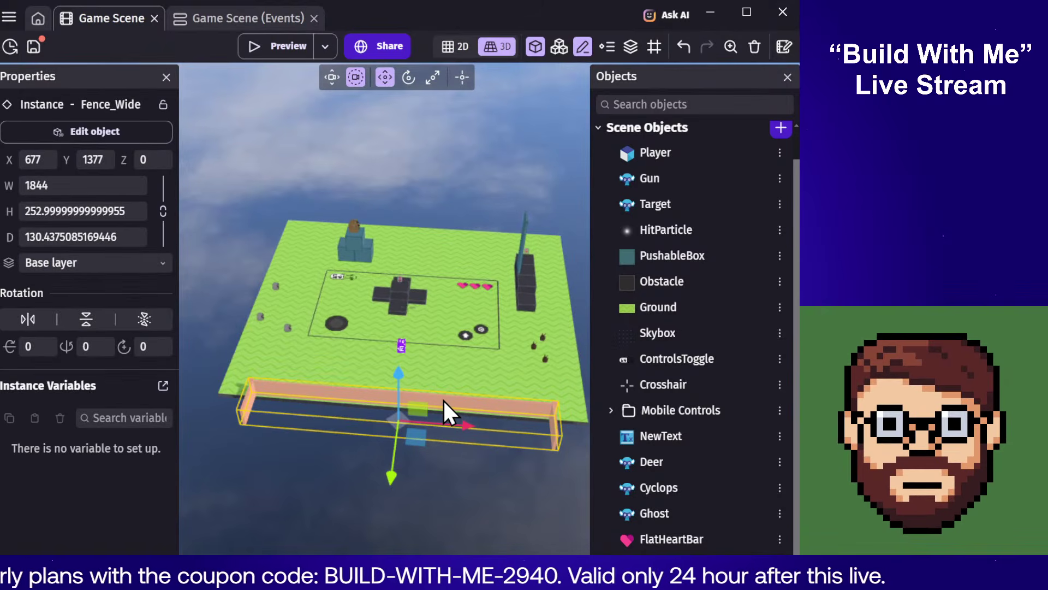
Step: Show the scene grid and move the fence along the ground's edge to X 448, Y 1280
drag(443, 401, 387, 424)
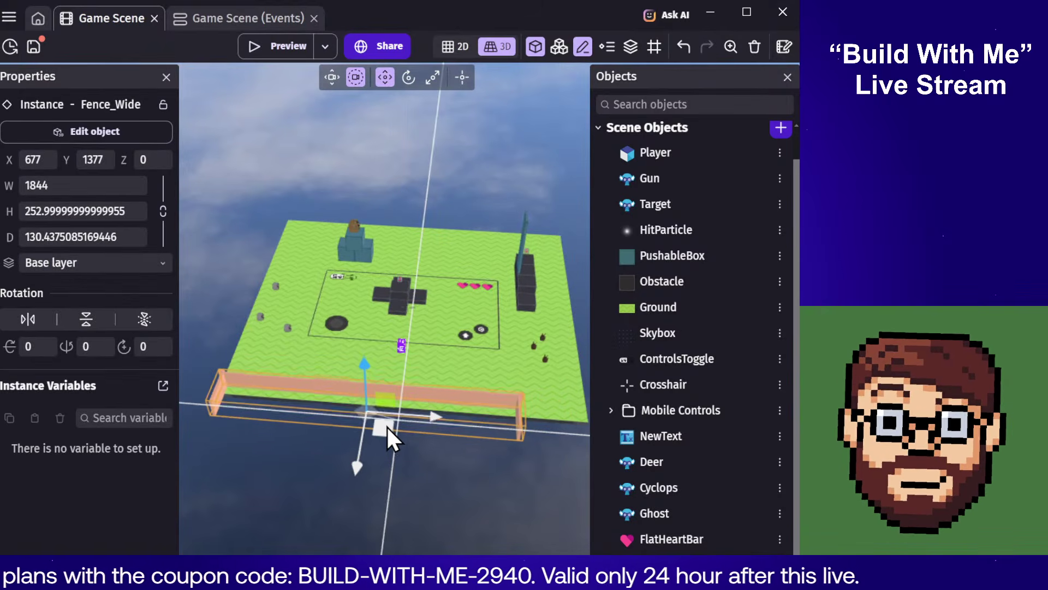
click(432, 459)
click(657, 51)
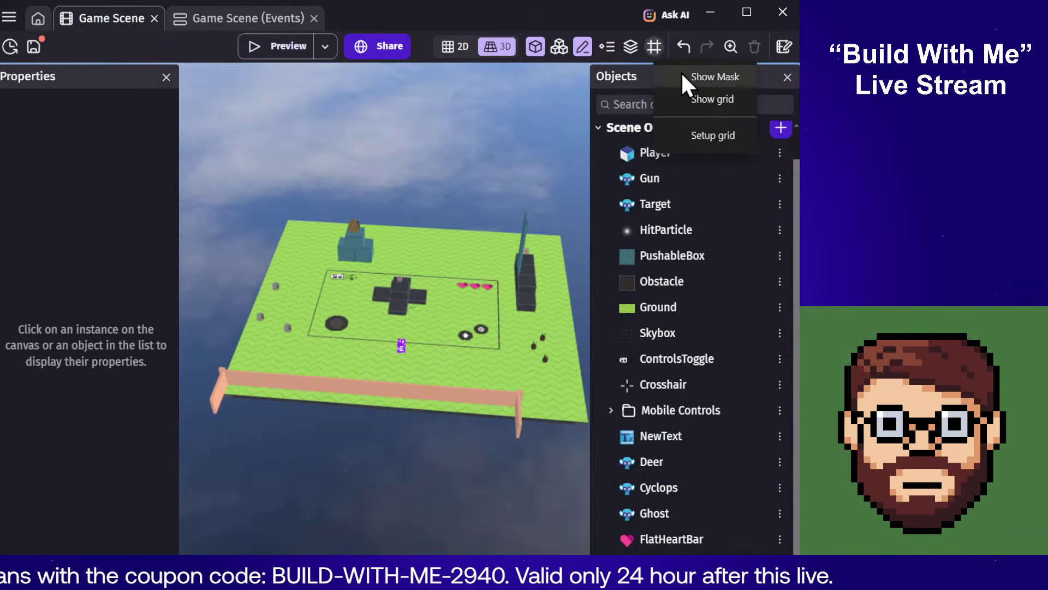
click(702, 102)
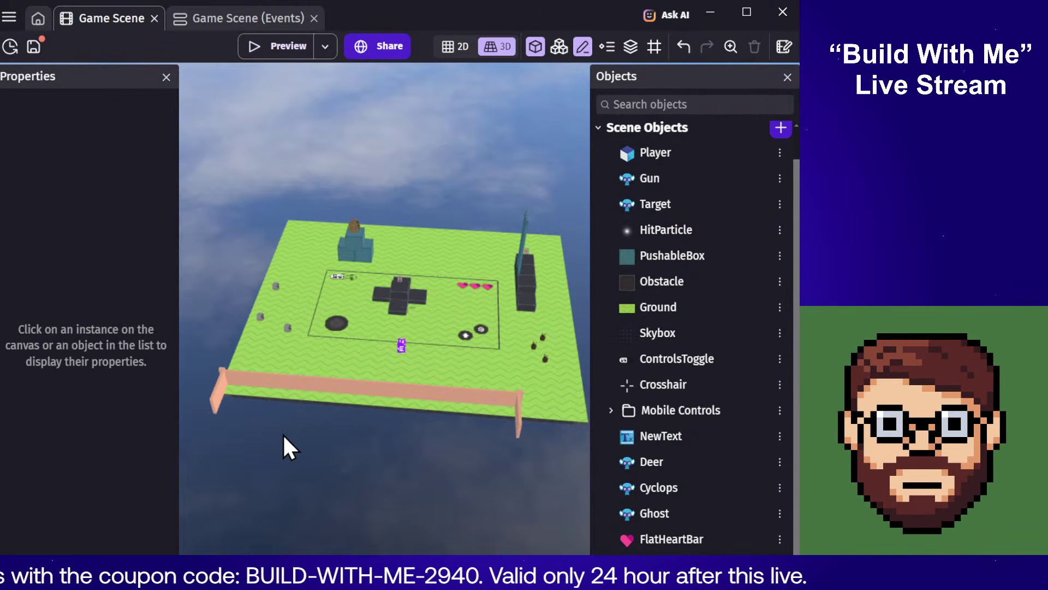
middle_drag(282, 433, 340, 439)
click(278, 424)
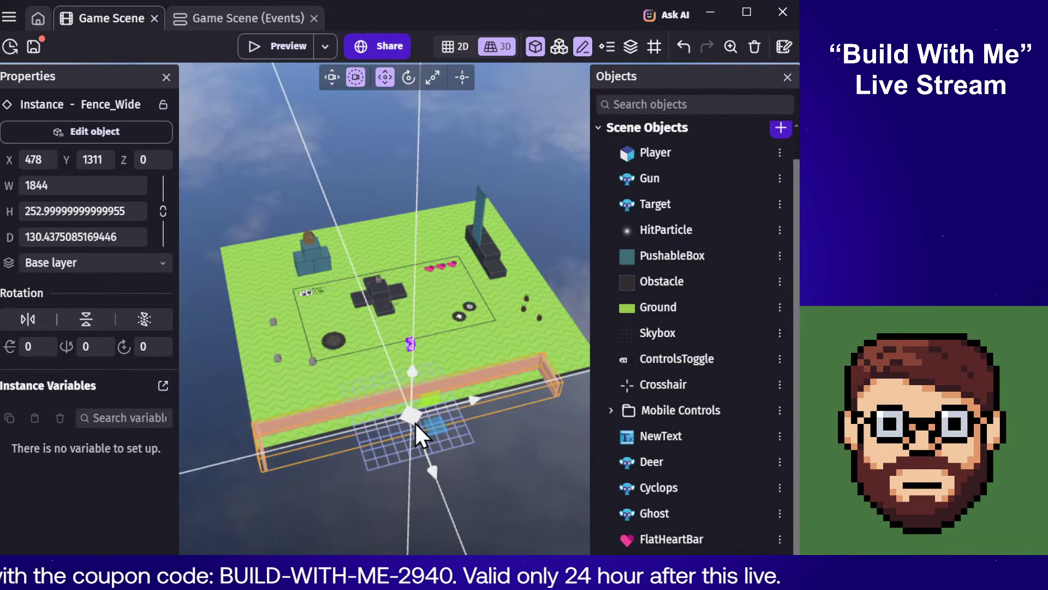
mouse_move(415, 421)
mouse_down()
mouse_move(438, 425)
mouse_move(427, 423)
mouse_up()
click(374, 501)
Step: Duplicate the fence and move the copy toward the adjacent side of the ground at X 1792, Y 576
middle_drag(374, 500, 429, 394)
click(412, 402)
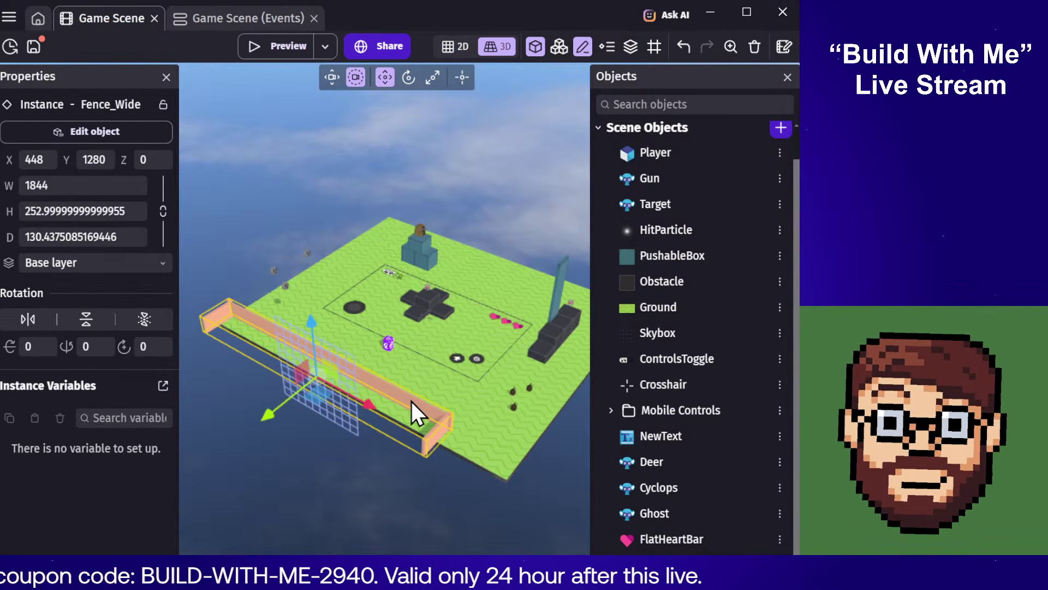
ctrl+drag(288, 343, 522, 495)
click(468, 494)
middle_drag(469, 494, 347, 459)
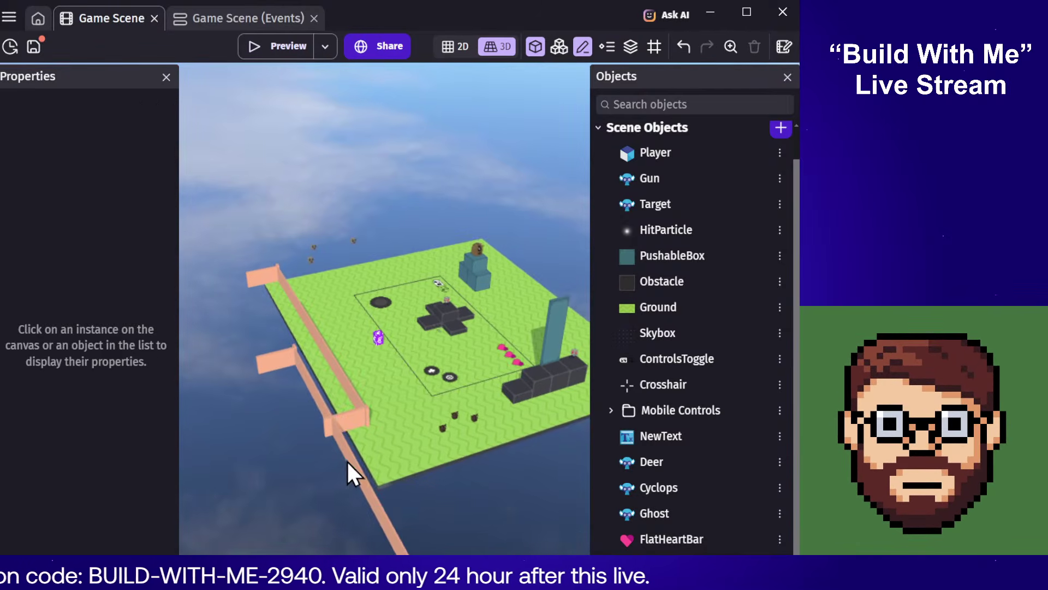
drag(357, 462, 499, 446)
Step: Rotate the copied fence about the vertical axis to exactly 270 degrees
click(409, 77)
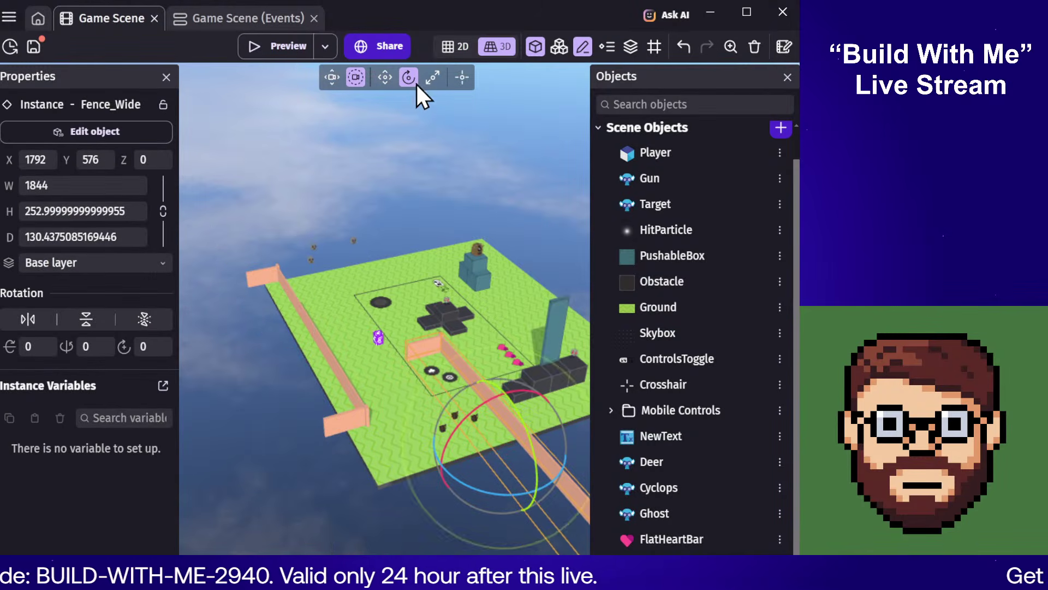
drag(471, 479, 521, 488)
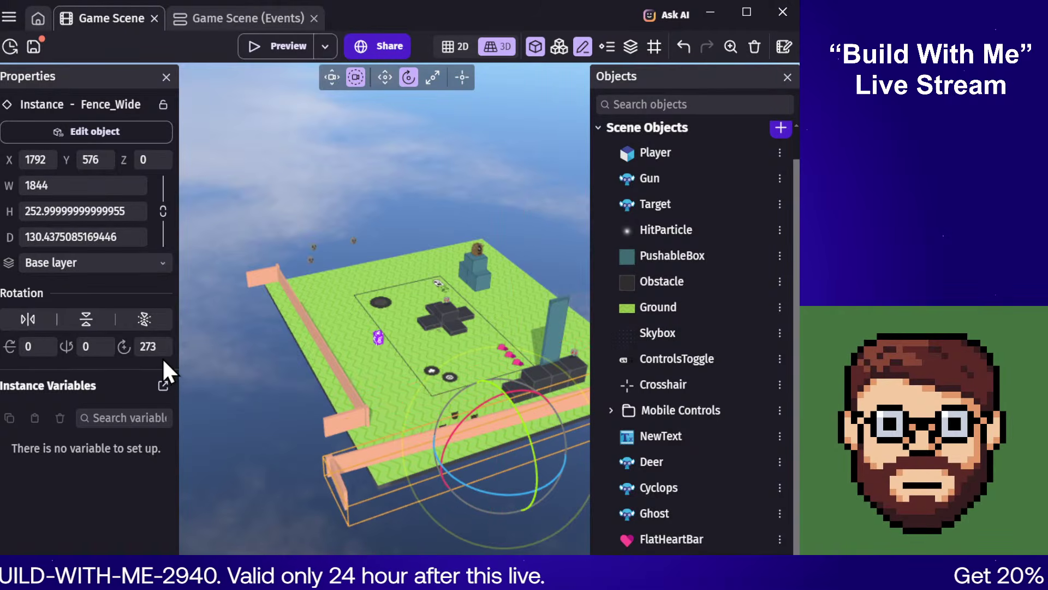
click(154, 346)
text(2)
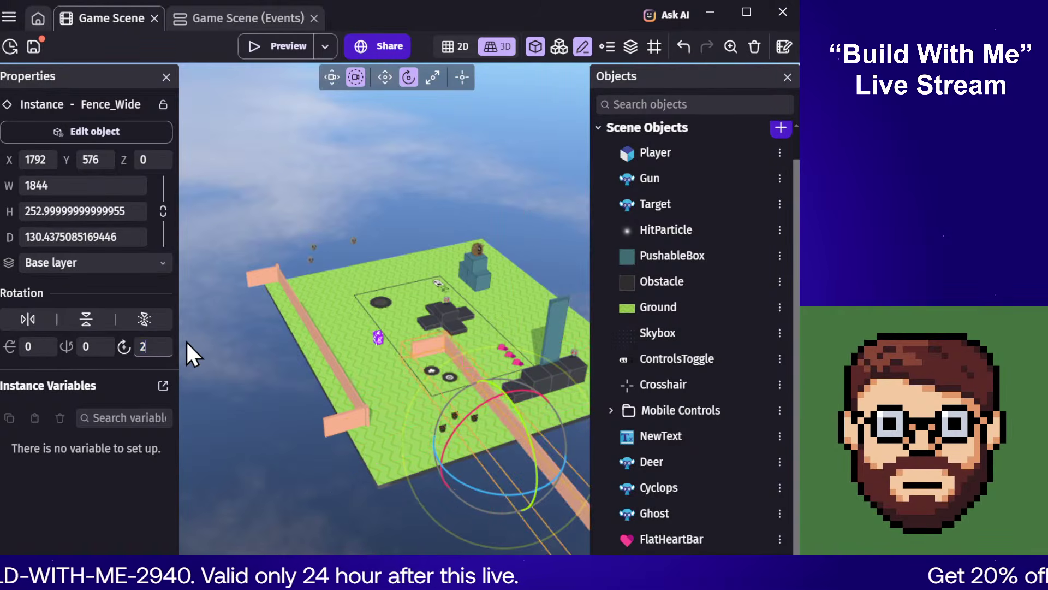
text(70)
click(391, 400)
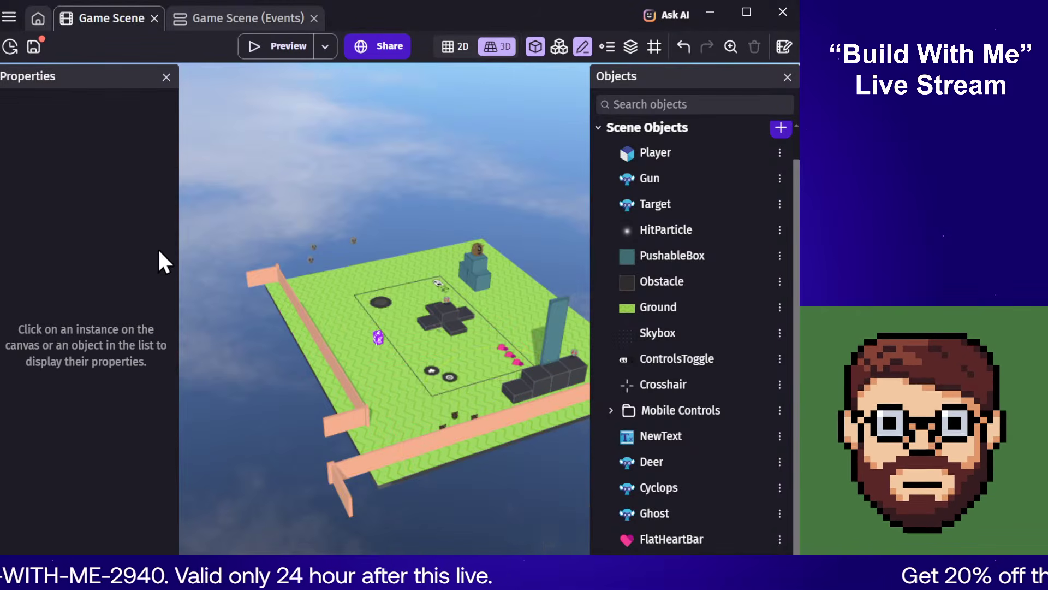
Step: Move the rotated fence outward so it lines up with the ground's side edge near the dark stepped blocks
click(487, 426)
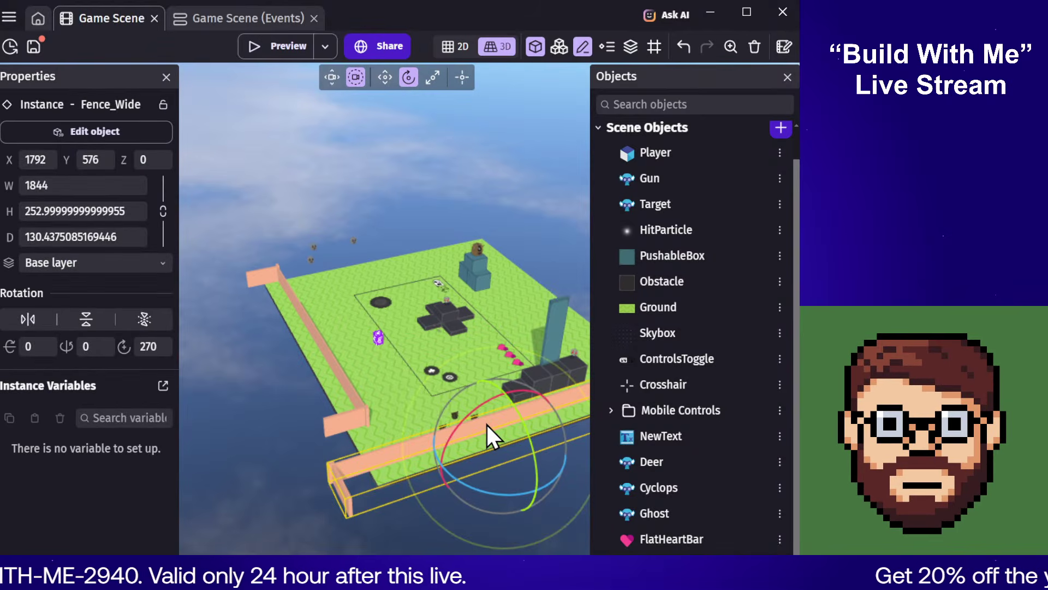
click(383, 77)
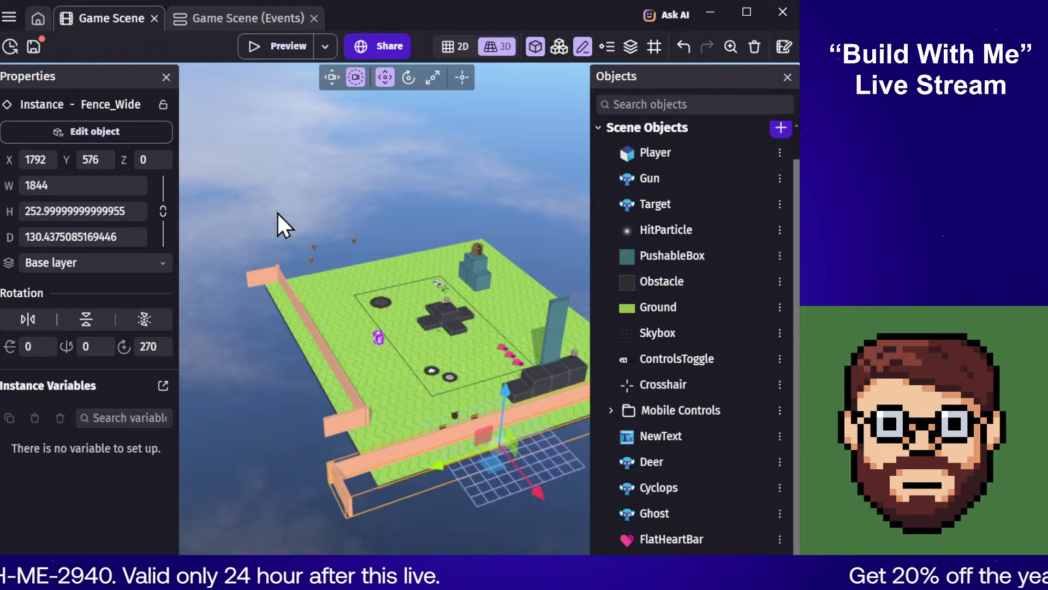
right_drag(277, 214, 338, 217)
key(w)
key(d)
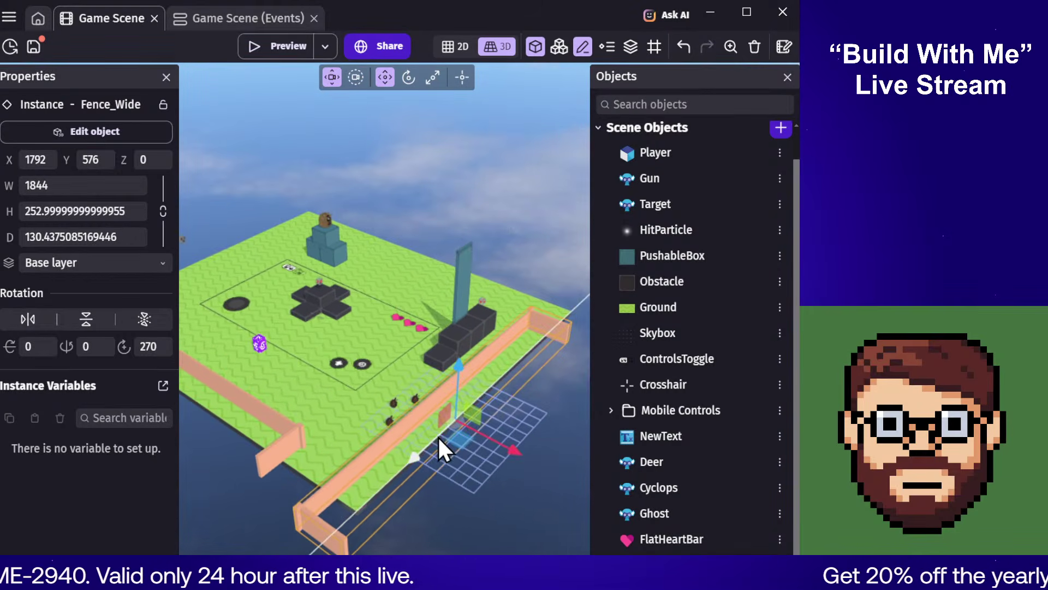
drag(448, 442, 494, 436)
click(512, 506)
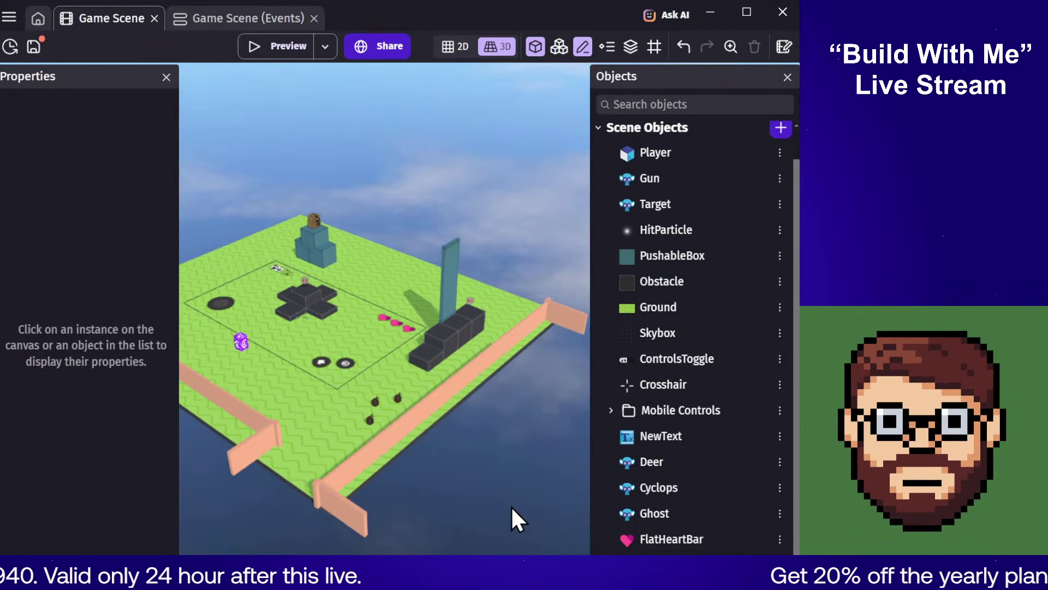
right_drag(513, 507, 235, 471)
right_drag(519, 469, 514, 522)
right_drag(256, 383, 350, 428)
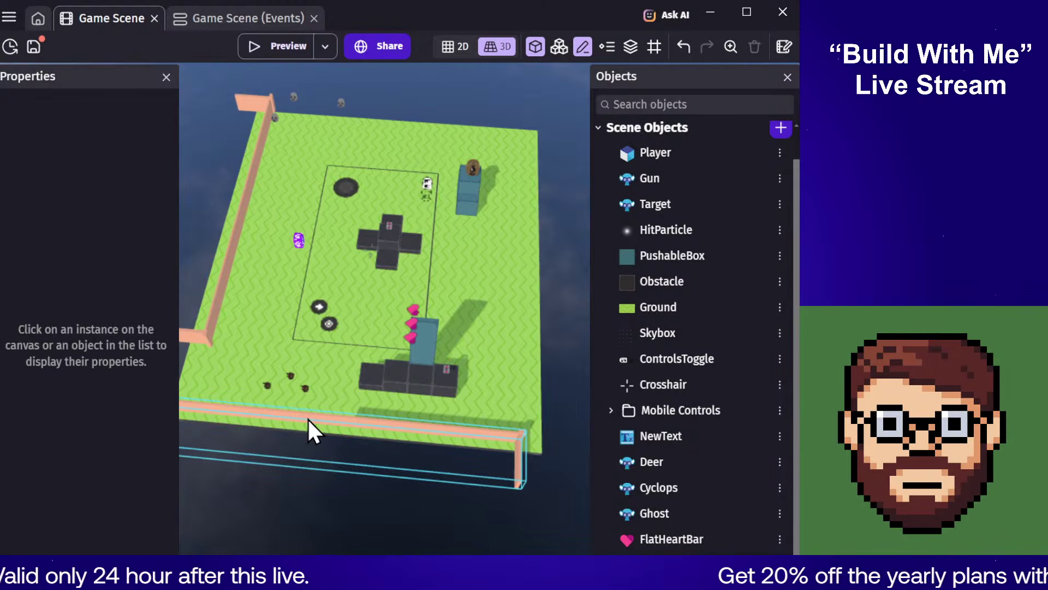
Step: Move the side fence beside the dark stepped blocks to X 1856, Y 256 to line up with the ground's edge
drag(307, 418, 367, 447)
click(558, 337)
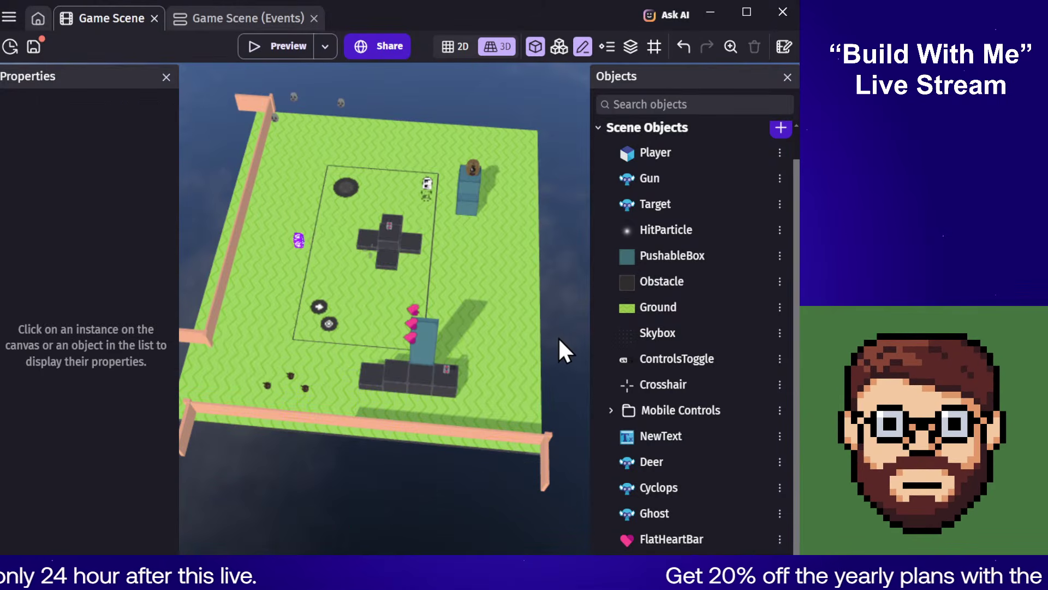
right_drag(557, 336, 355, 303)
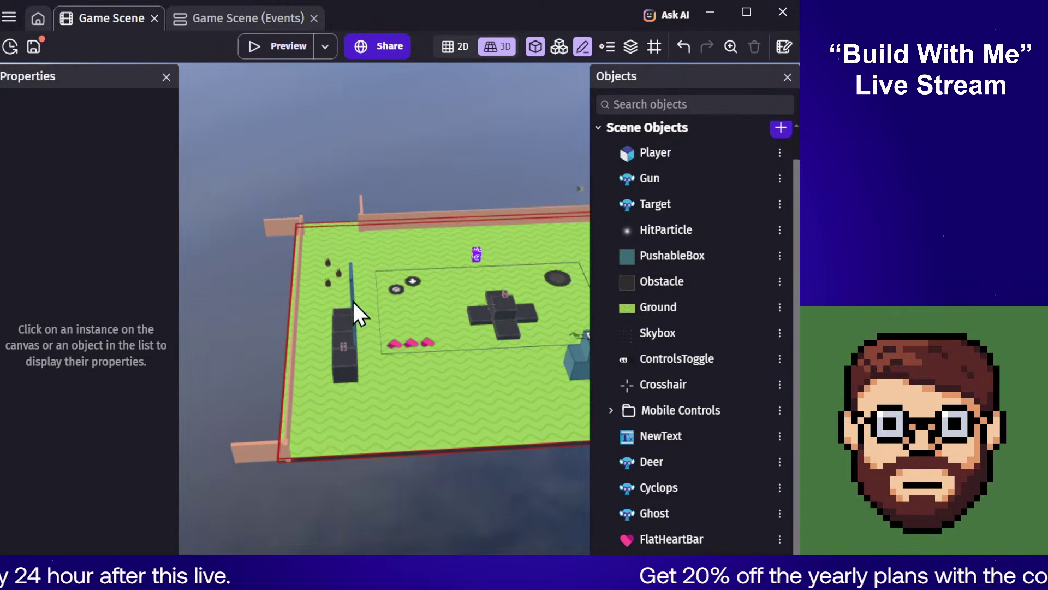
Step: Duplicate the side fence and move the copy to the ground's open long side at X 768, Y -640
click(295, 317)
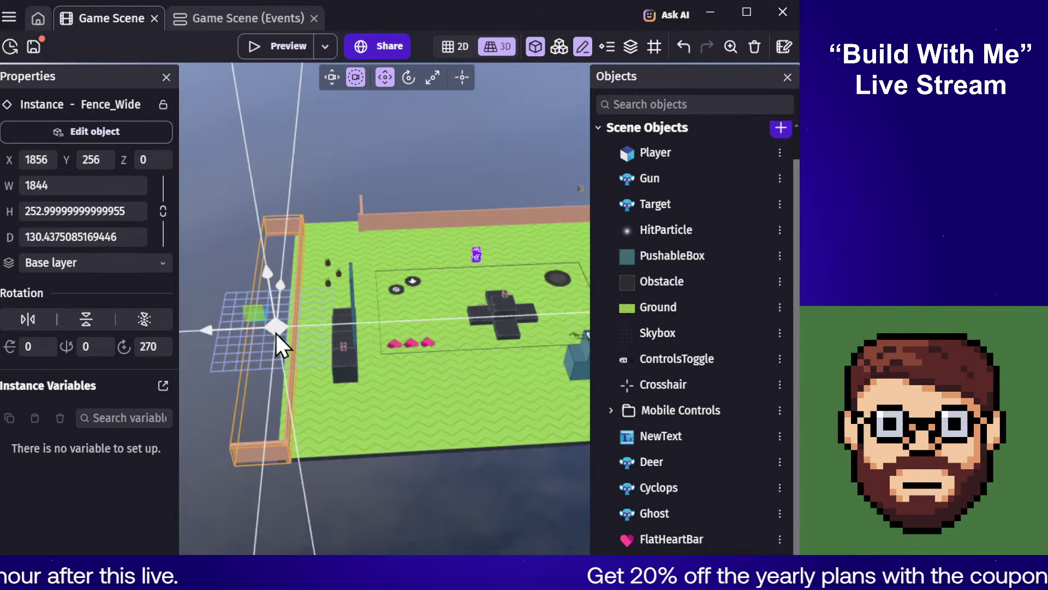
drag(276, 333, 382, 411)
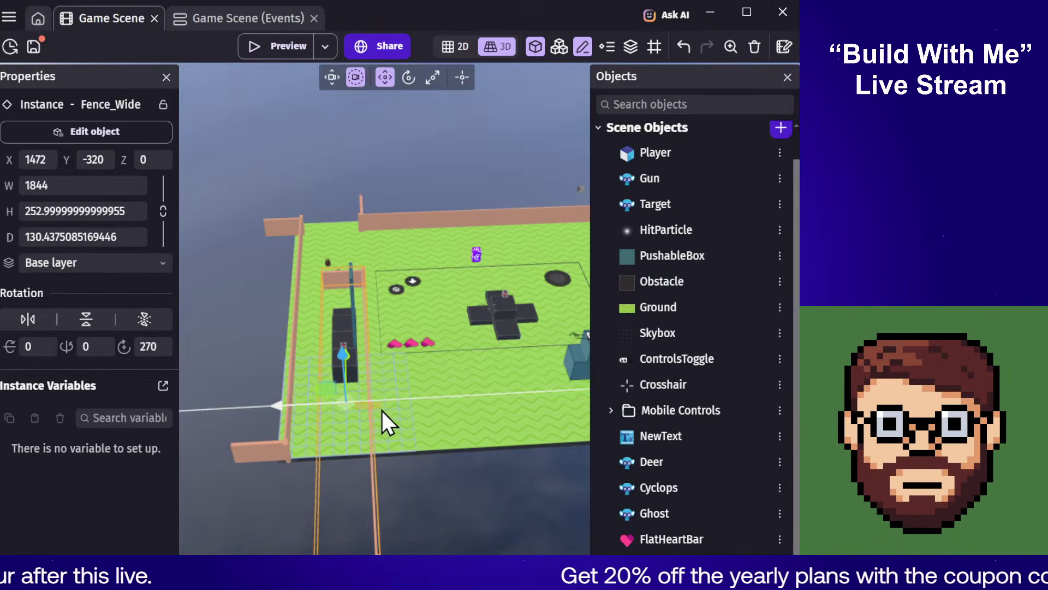
click(383, 412)
click(375, 496)
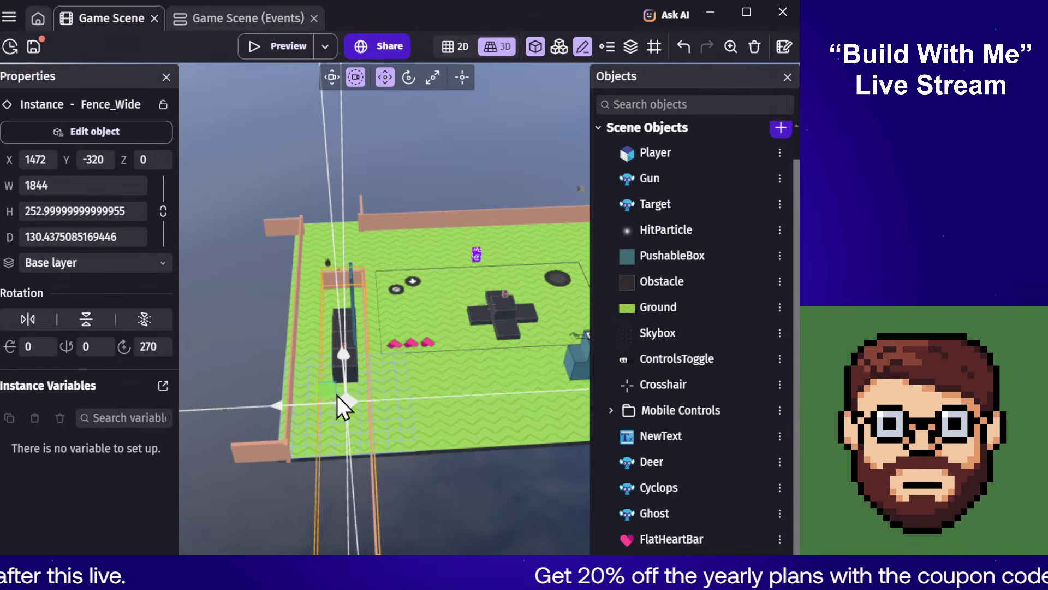
drag(395, 429, 449, 330)
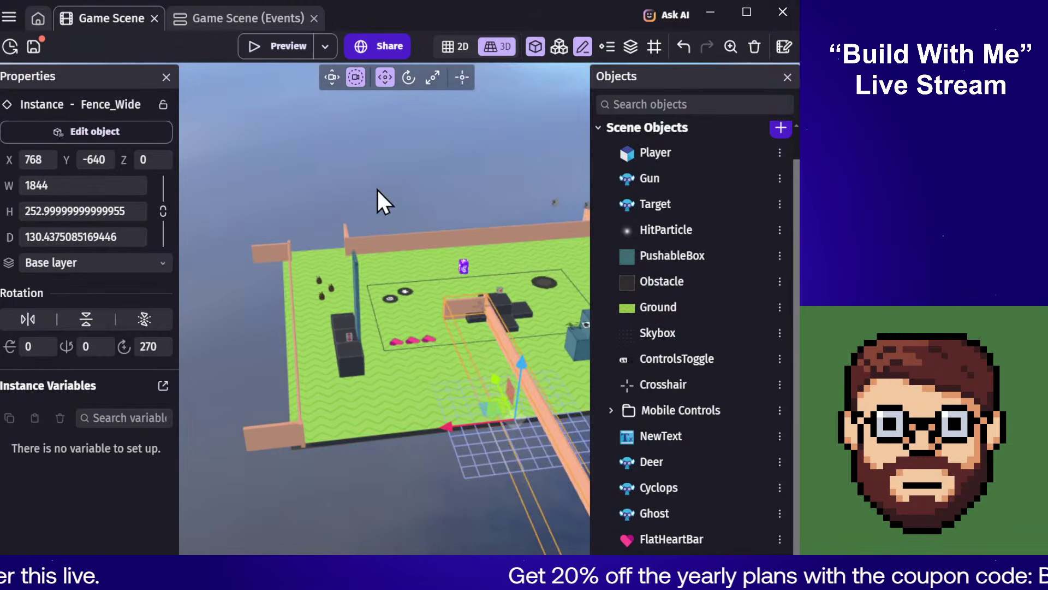
Step: Rotate the copied fence about the vertical axis until it runs parallel to the ground's long edge
click(407, 79)
drag(496, 453, 540, 498)
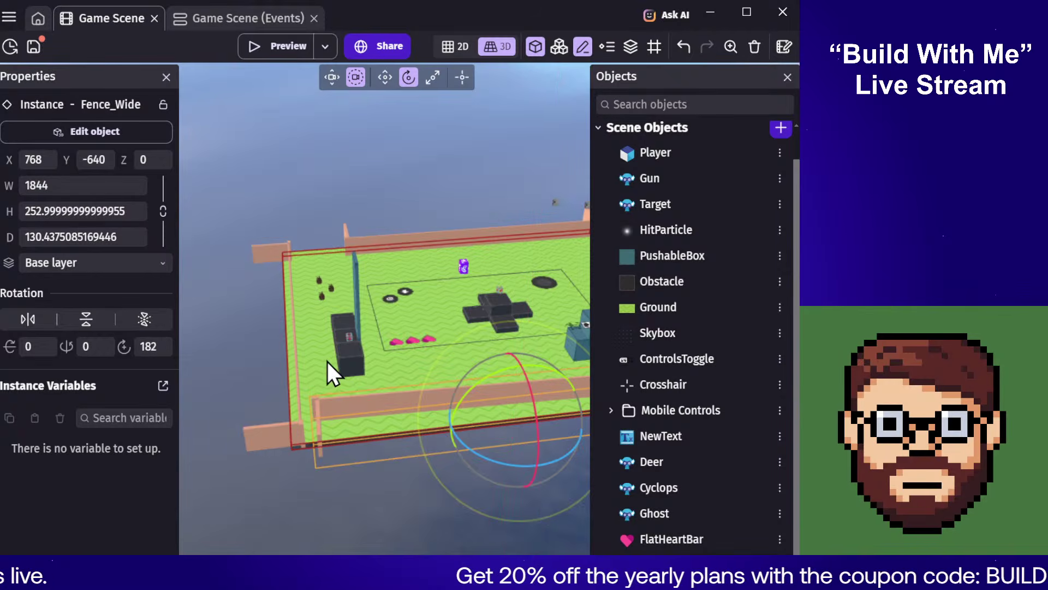
scroll(358, 379, down, 3)
right_drag(418, 407, 505, 451)
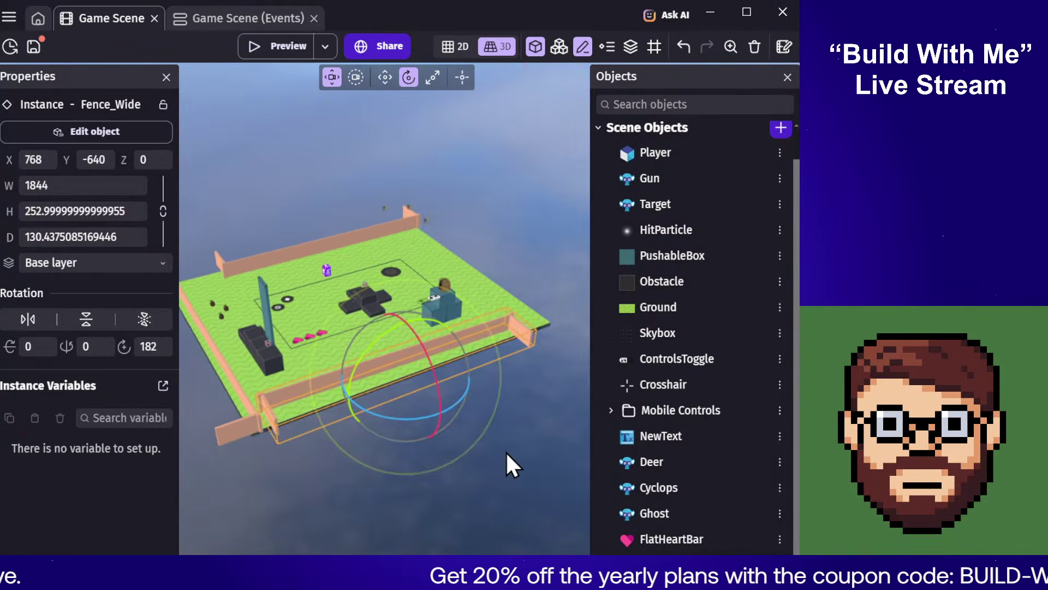
double_click(148, 347)
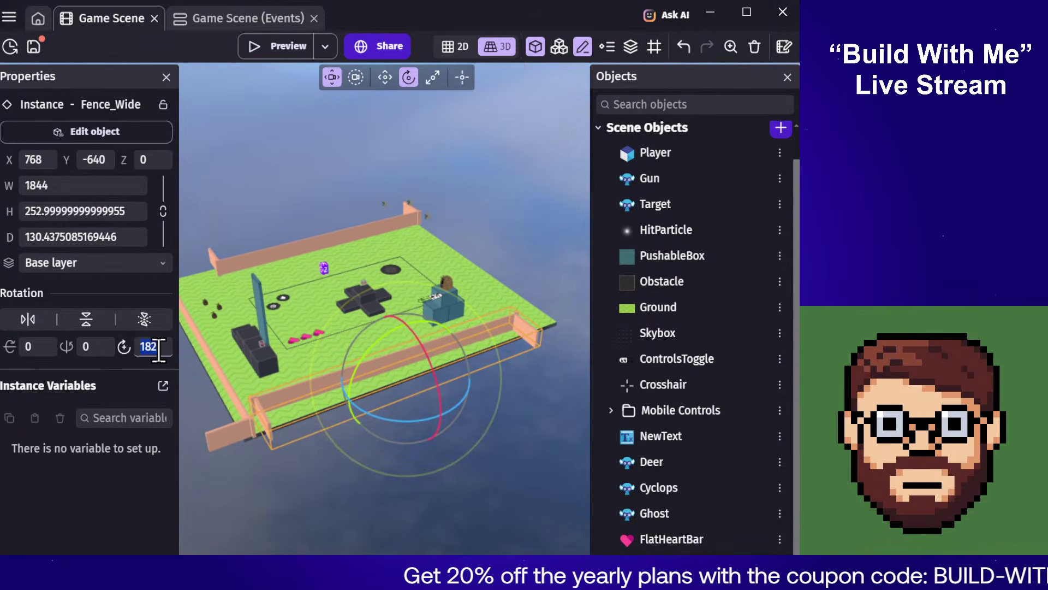
click(377, 506)
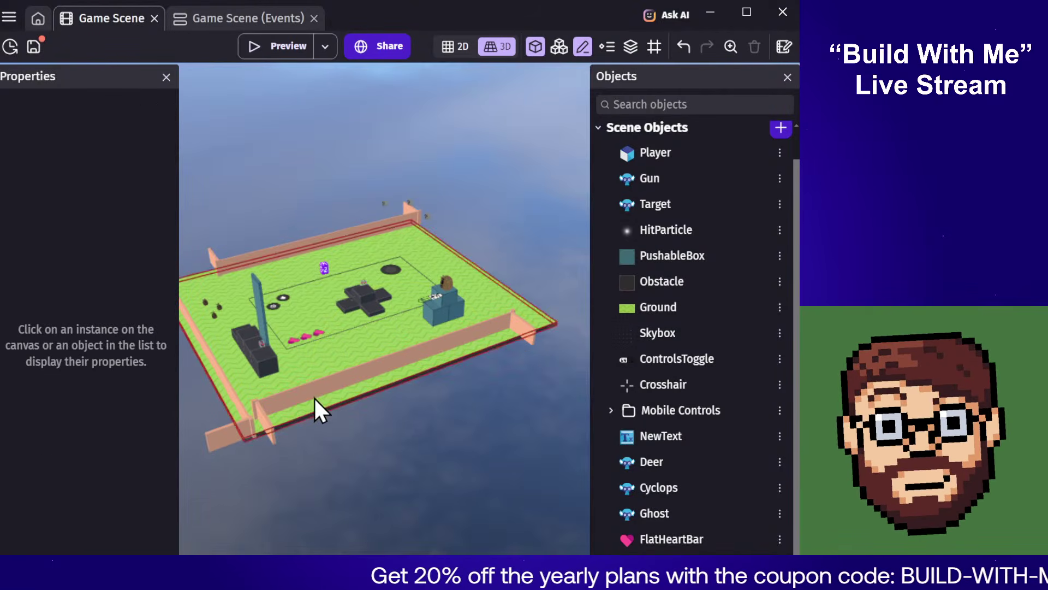
Step: Duplicate the side fence beside the dark blocks and move the copy across the arena to X -448, Y 256
click(222, 371)
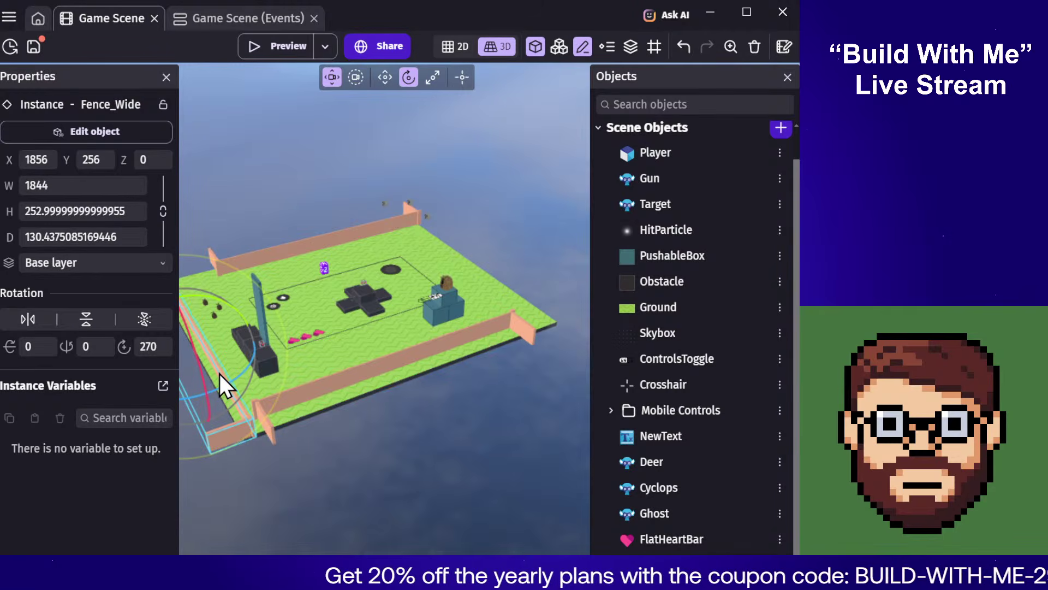
click(385, 77)
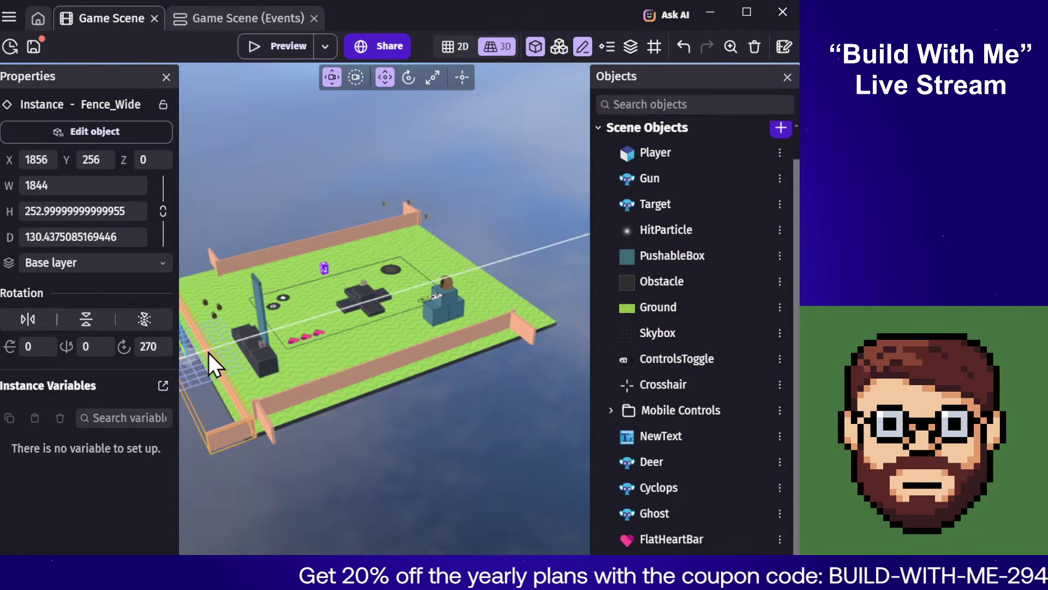
drag(211, 355, 495, 258)
Step: Set the new end fence's rotation about the vertical axis to 90 degrees
click(162, 346)
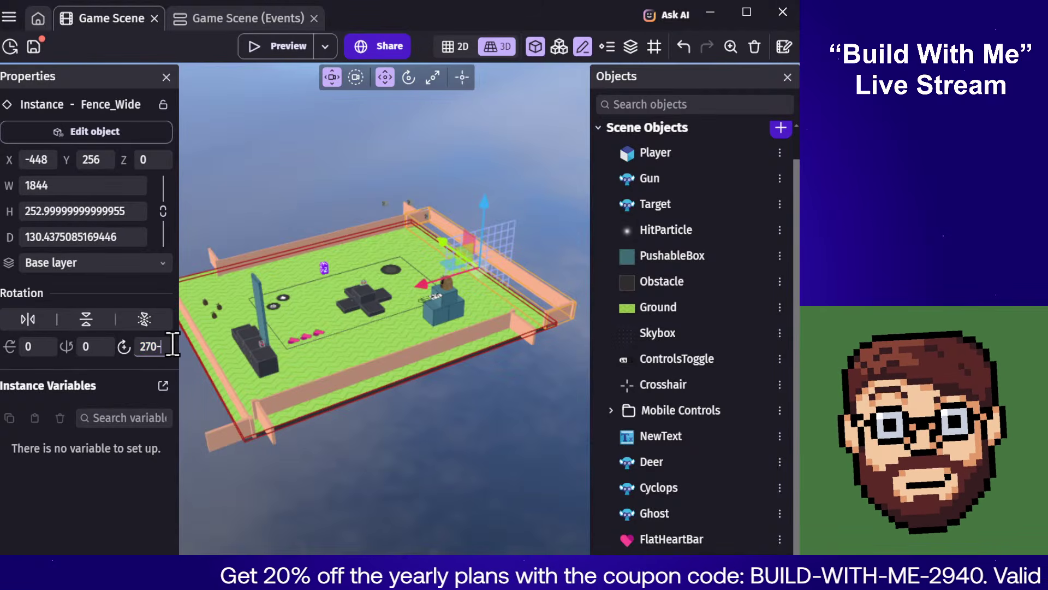
key(BackSpace)
key(BackSpace)
key(BackSpace)
text(90)
click(444, 444)
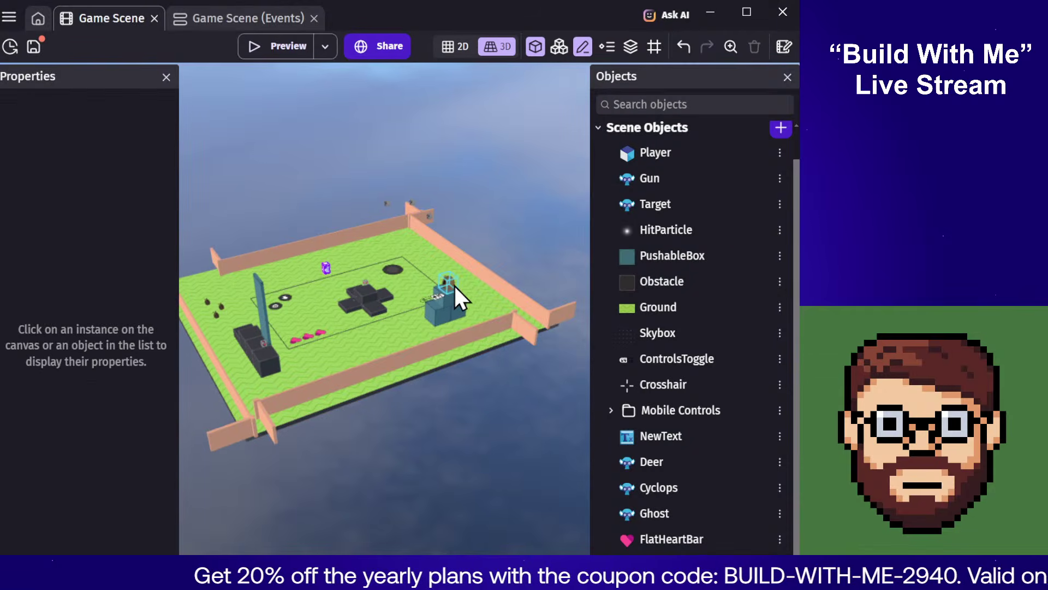
Step: Move the end fence outward along the X axis to X -576, at the ground's outer edge
right_click(453, 222)
click(461, 172)
right_drag(462, 173, 375, 181)
scroll(454, 311, up, 5)
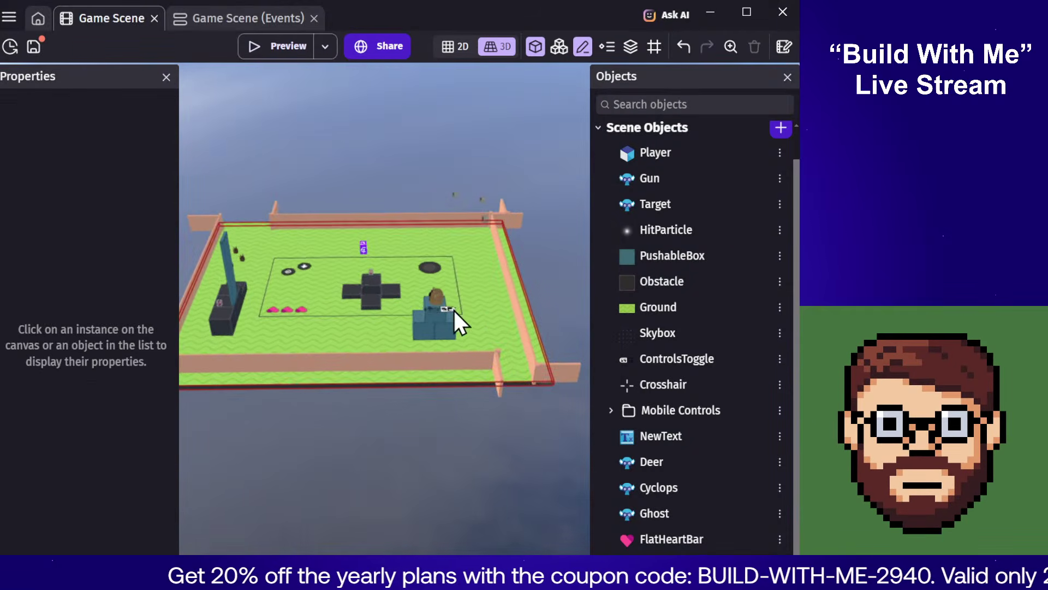
scroll(454, 349, up, 3)
middle_drag(455, 349, 341, 258)
click(254, 231)
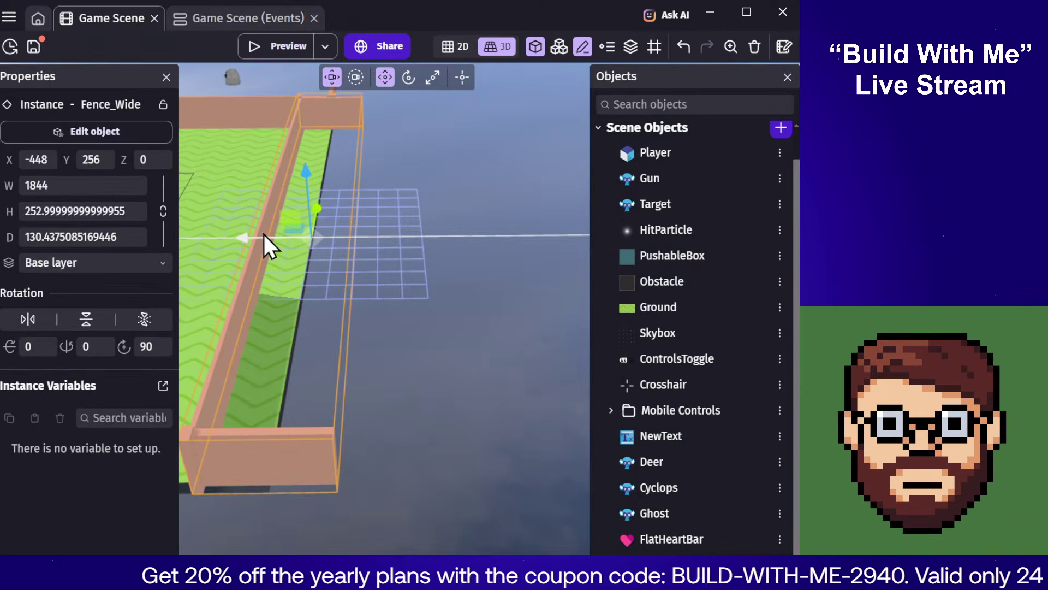
drag(296, 240, 350, 238)
click(433, 209)
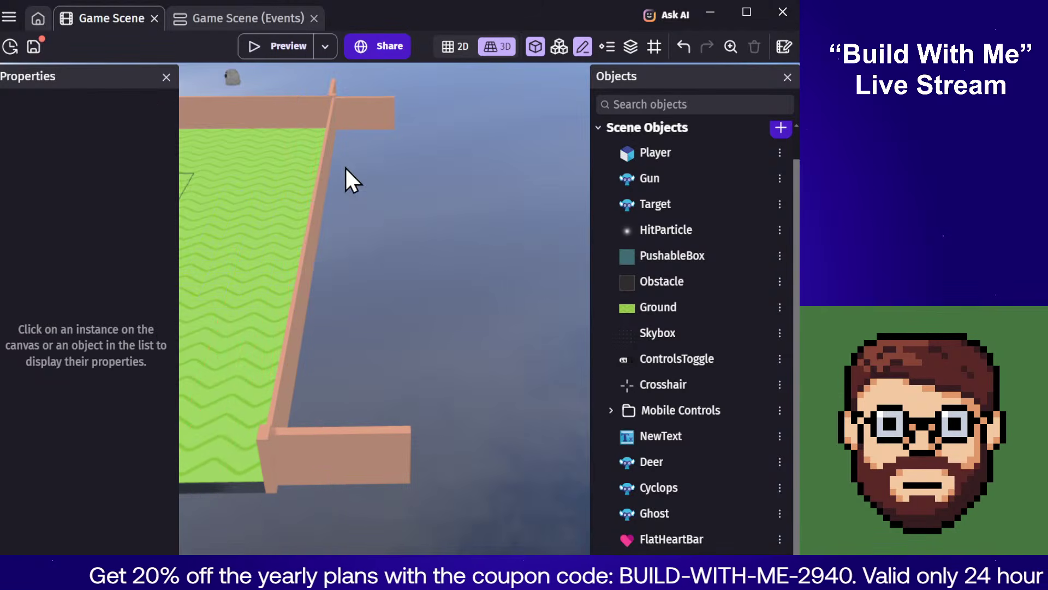
Step: Move the end fence back inward to X -512, keeping Y at 256
right_drag(345, 166, 438, 454)
click(434, 445)
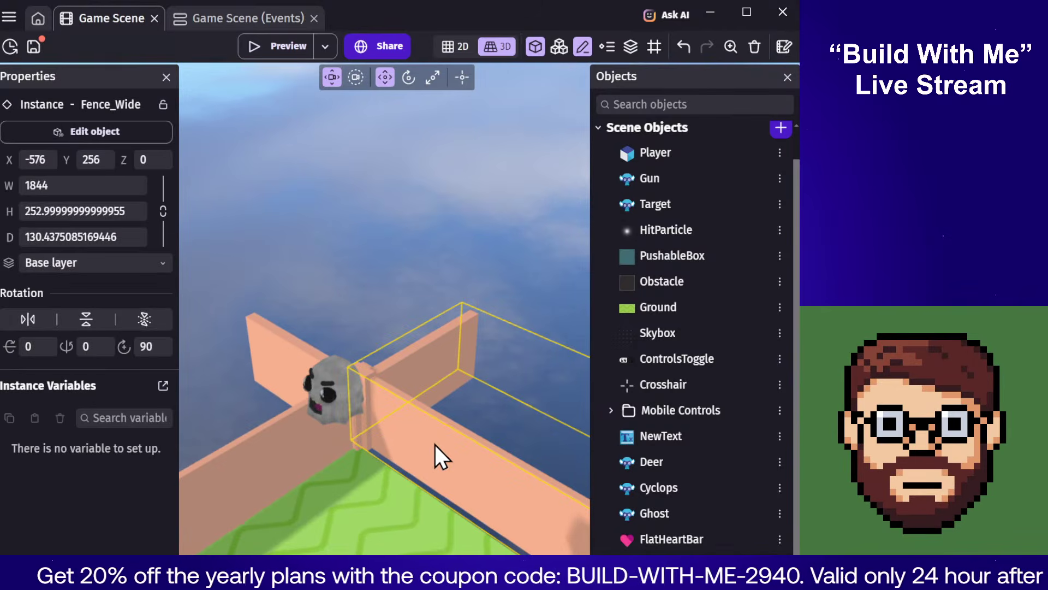
right_drag(384, 222, 362, 221)
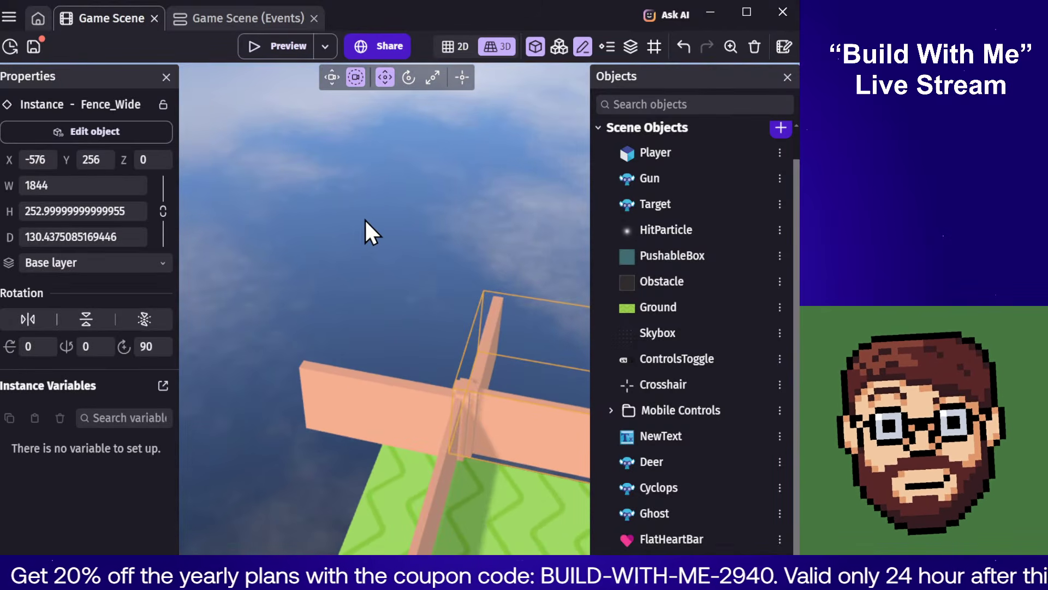
right_drag(216, 227, 350, 218)
drag(404, 144, 459, 157)
right_drag(279, 506, 215, 524)
click(216, 524)
right_drag(187, 313, 243, 302)
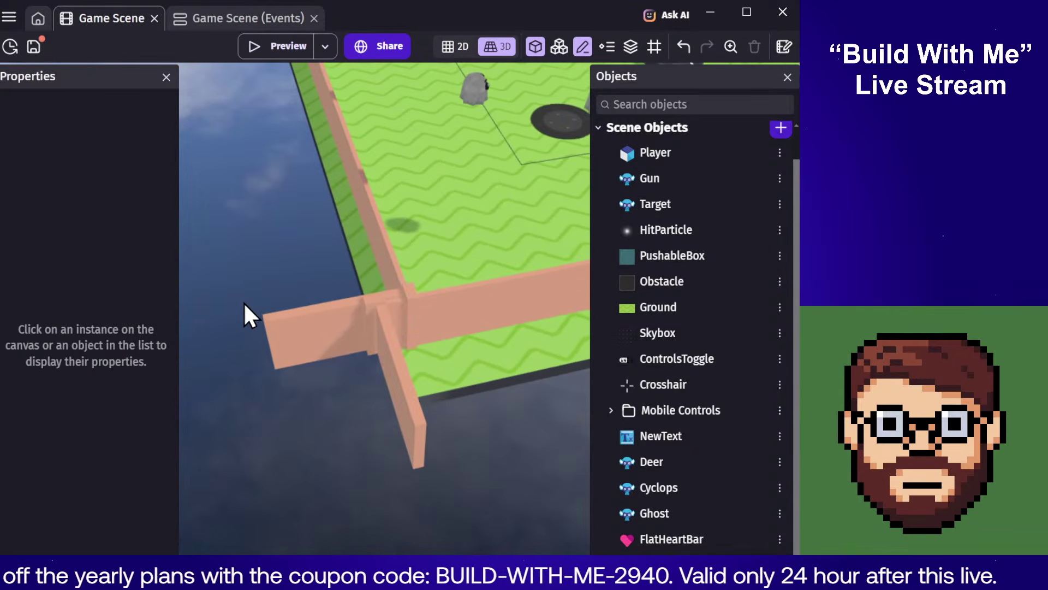
scroll(246, 290, down, 6)
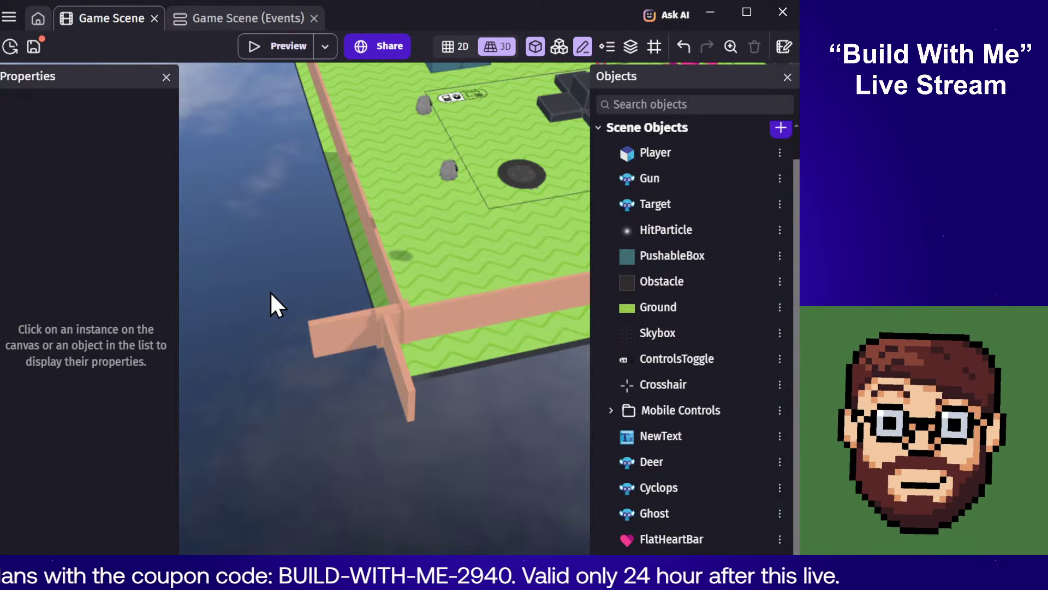
middle_drag(285, 243, 323, 223)
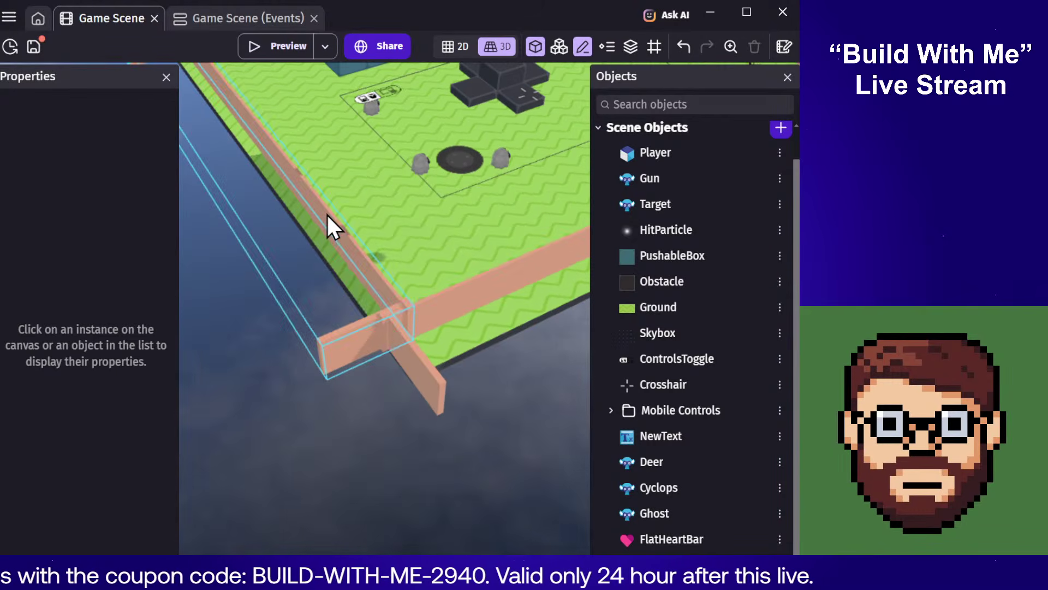
Step: Select the end fence and compare its move, rotate and scale gizmos by switching between them
click(327, 213)
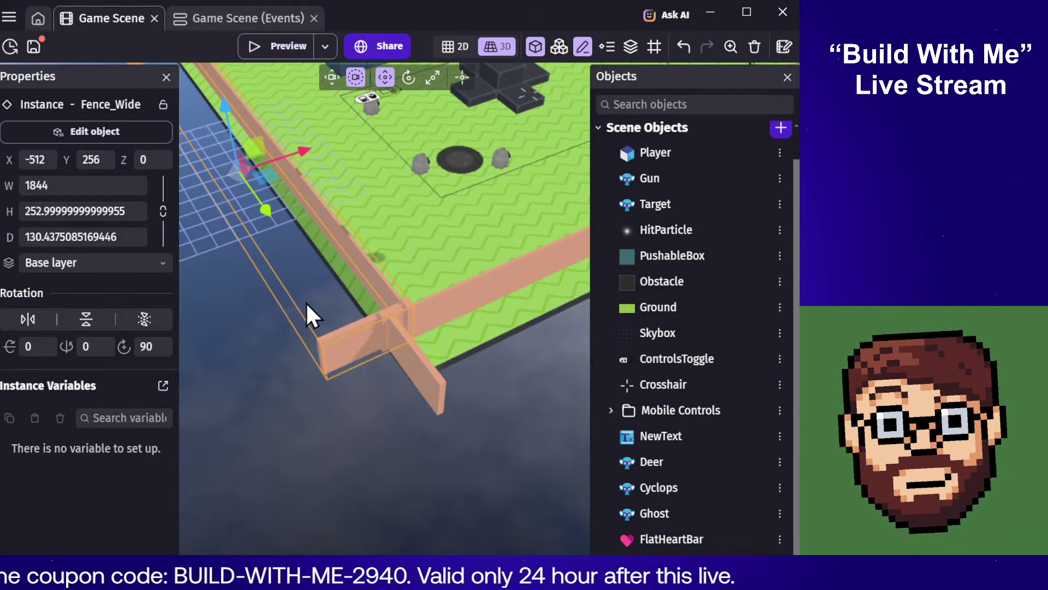
key(2)
key(1)
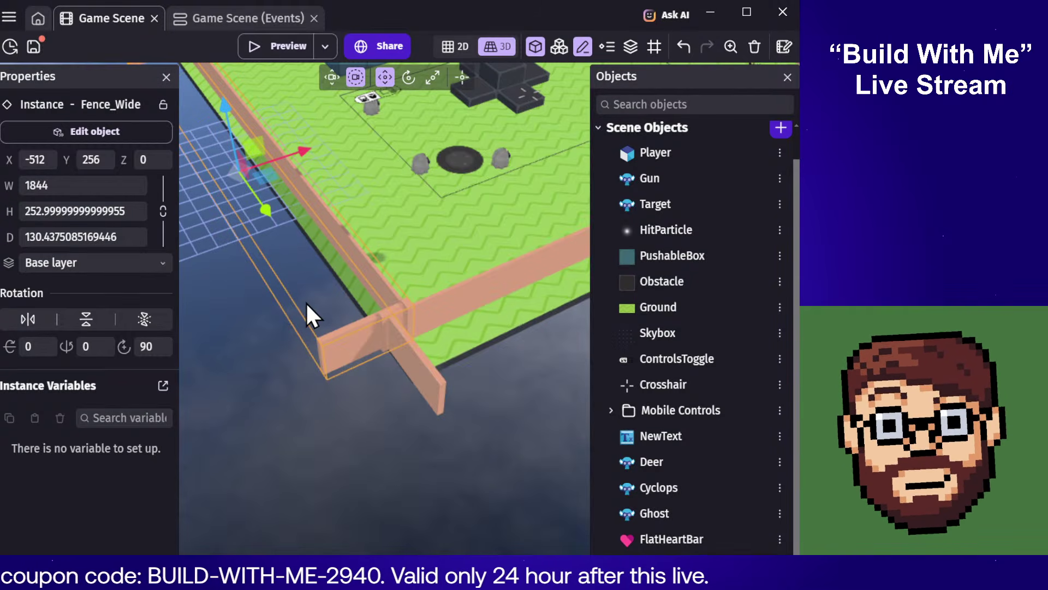
key(3)
key(2)
key(1)
key(2)
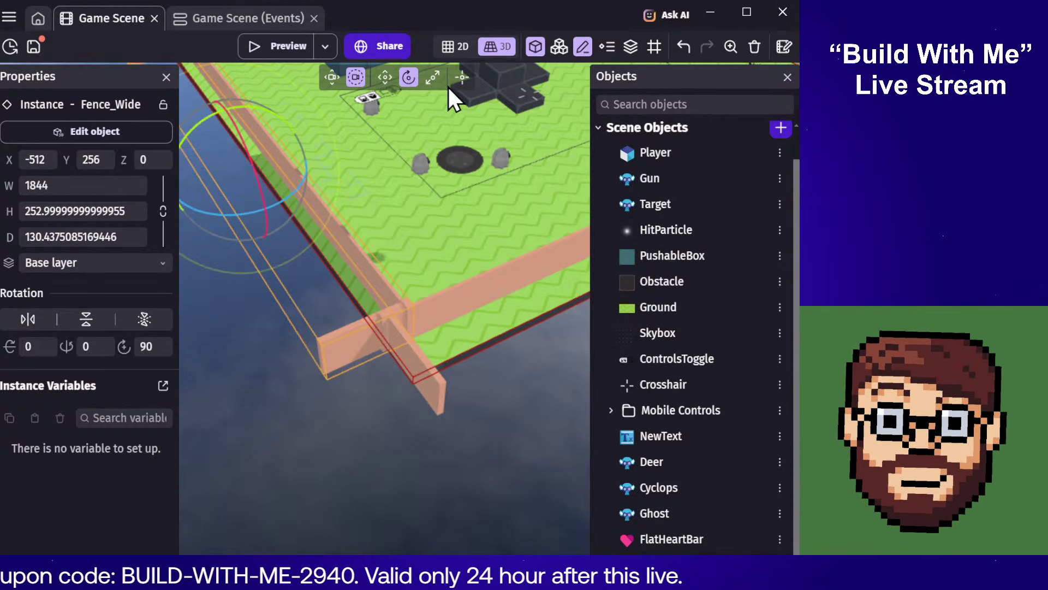
key(3)
key(1)
key(2)
key(3)
key(2)
key(1)
key(2)
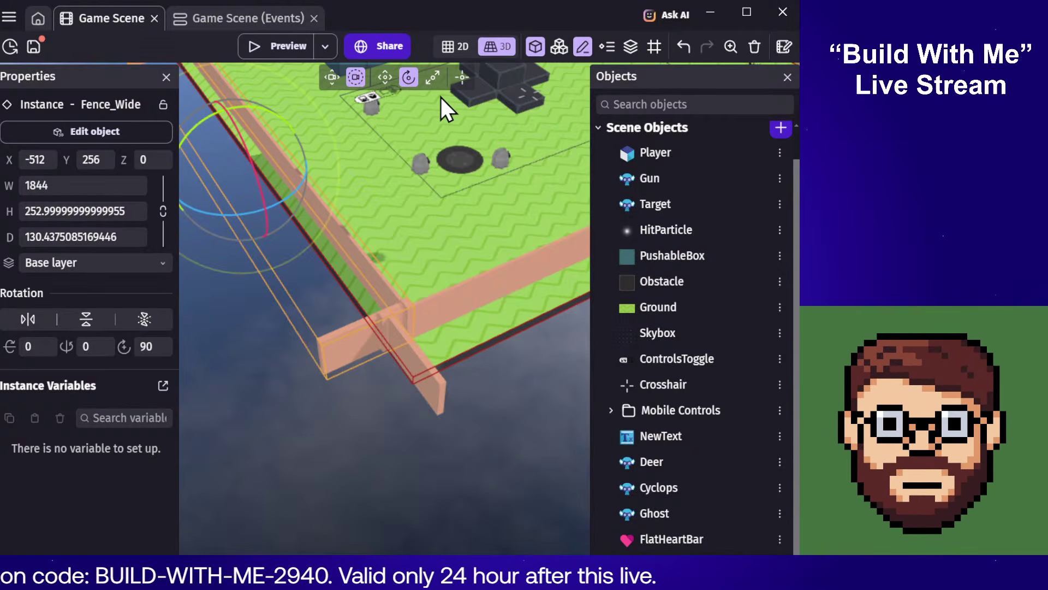
key(3)
key(1)
Step: Reselect the end fence and examine its rotation gizmo, leaving its angle as it is
click(412, 476)
middle_drag(412, 476, 413, 328)
middle_drag(358, 256, 365, 232)
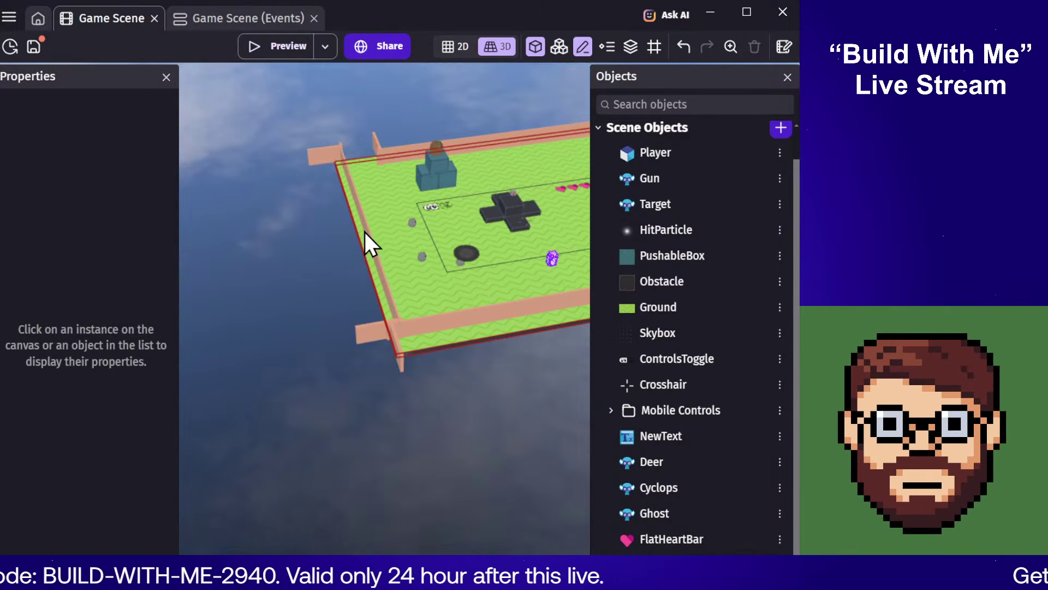
click(366, 235)
click(386, 275)
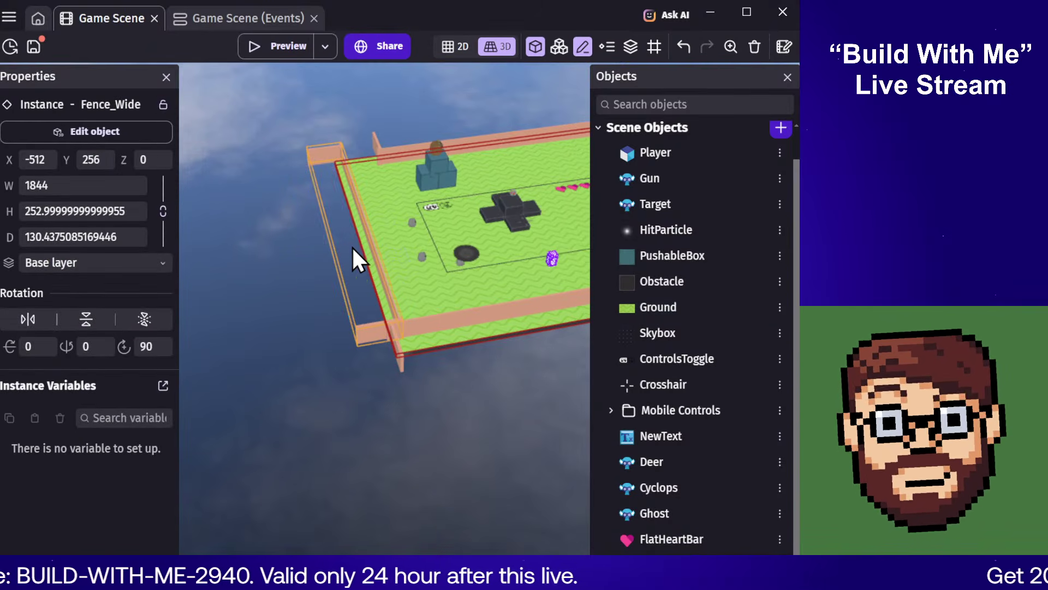
key(e)
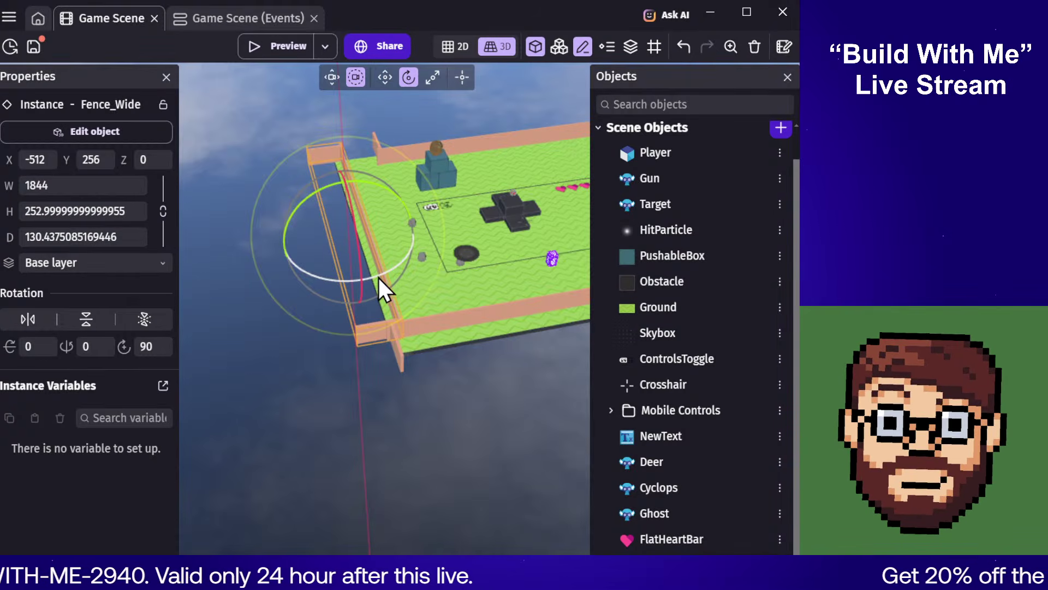
mouse_move(384, 276)
mouse_down()
mouse_move(448, 254)
mouse_move(402, 265)
mouse_move(264, 264)
mouse_move(385, 271)
mouse_move(470, 230)
mouse_move(361, 280)
mouse_move(377, 283)
mouse_up()
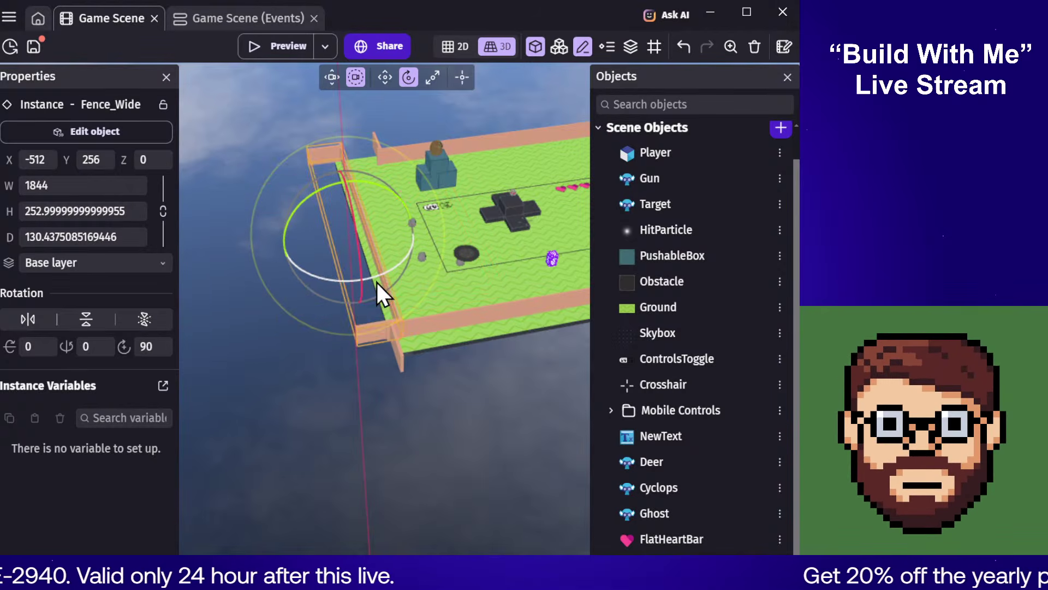
click(343, 455)
mouse_move(418, 370)
middle_down()
mouse_move(314, 355)
mouse_move(291, 320)
mouse_move(402, 308)
mouse_move(381, 274)
mouse_move(358, 292)
mouse_move(289, 305)
middle_up()
scroll(380, 274, up, 2)
middle_drag(409, 229, 338, 481)
scroll(425, 220, down, 5)
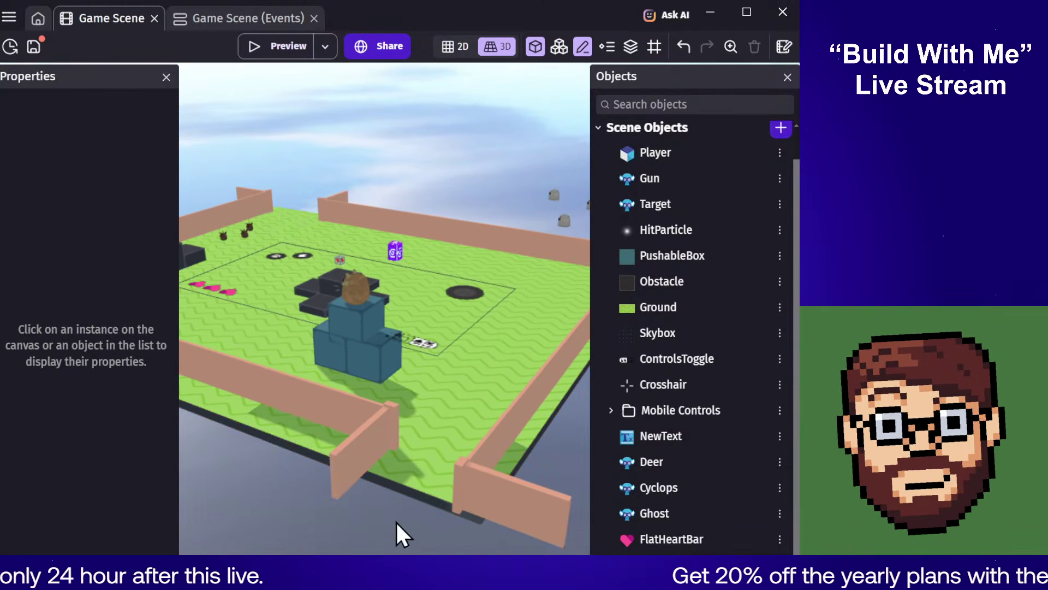
scroll(724, 268, up, 1)
Step: Find the House Type 15 model among the 3d suburban city assets and add it to the scene's objects
click(780, 160)
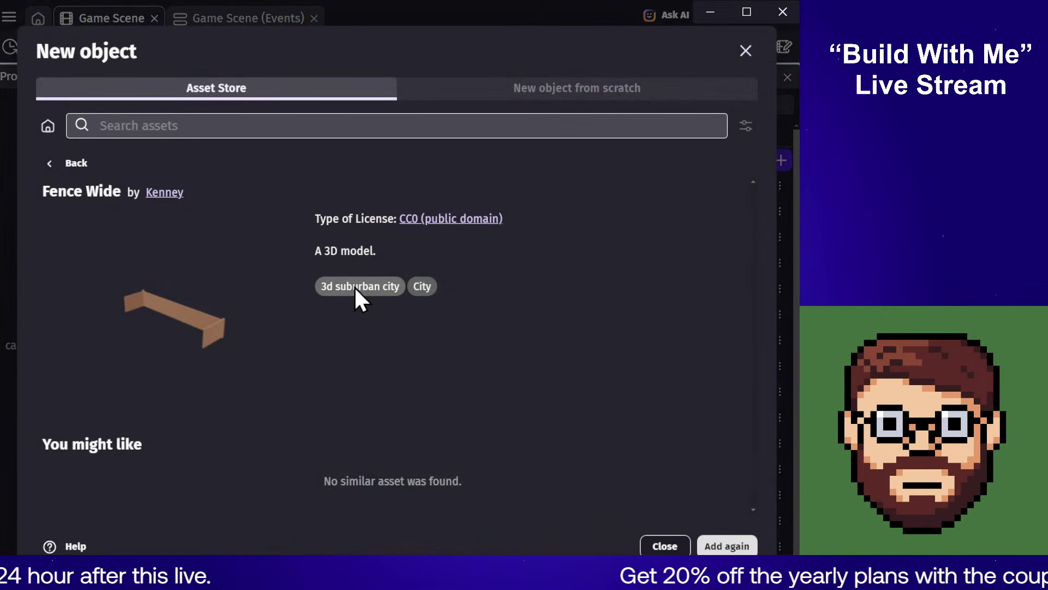
click(354, 286)
scroll(405, 345, down, 10)
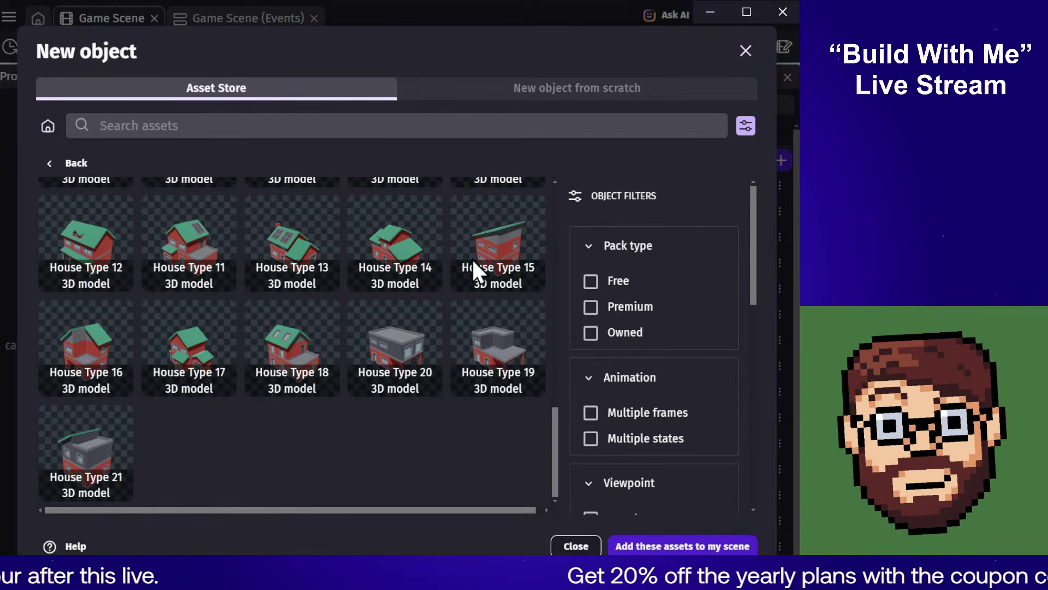
click(513, 261)
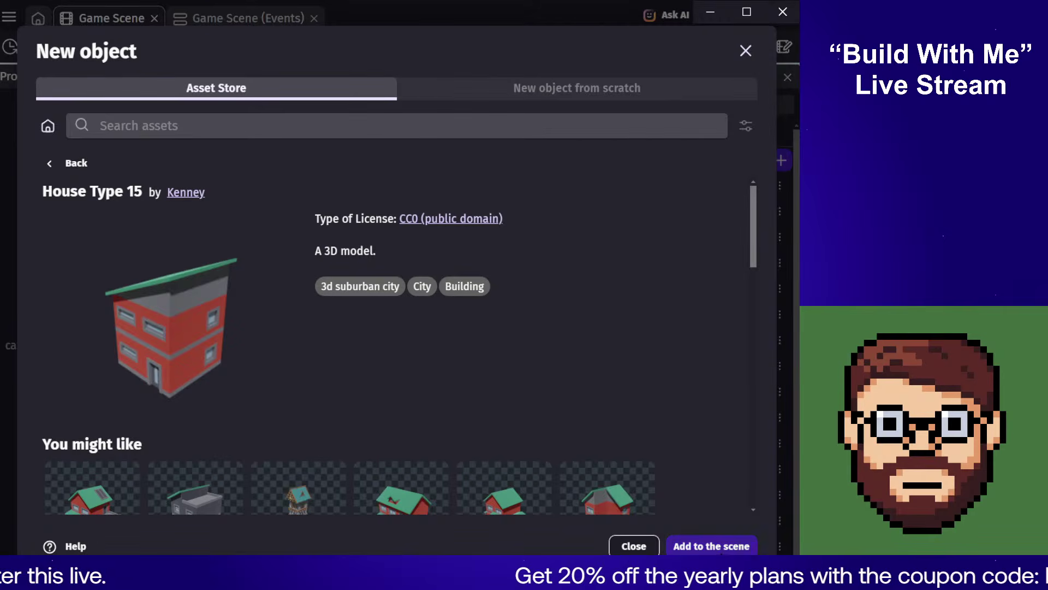
click(712, 546)
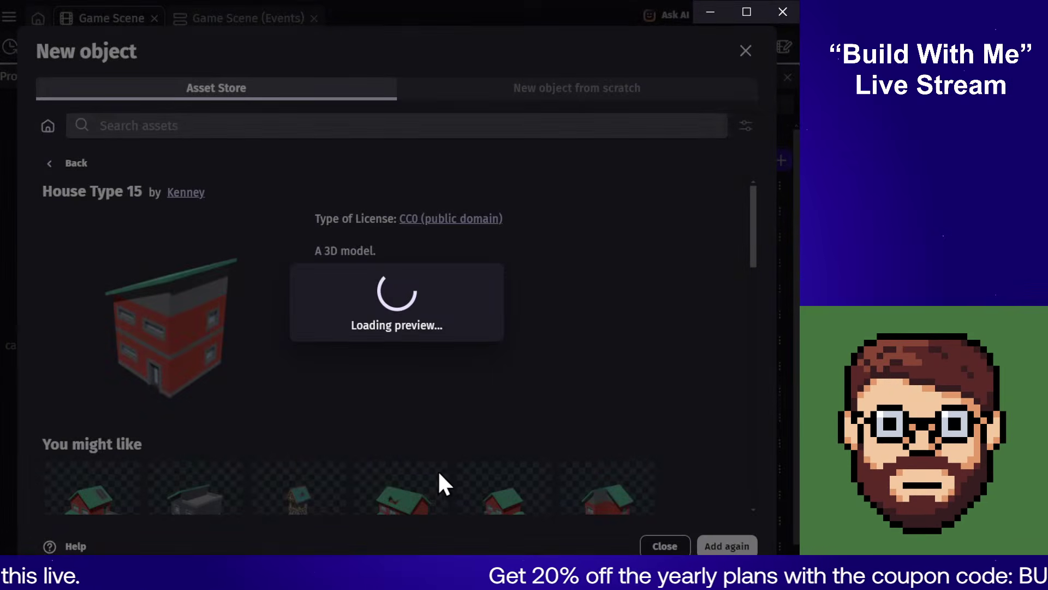
Step: Try placing a House Type 15 at the arena's open corner and widening it without keeping its proportions, then undo it
click(664, 547)
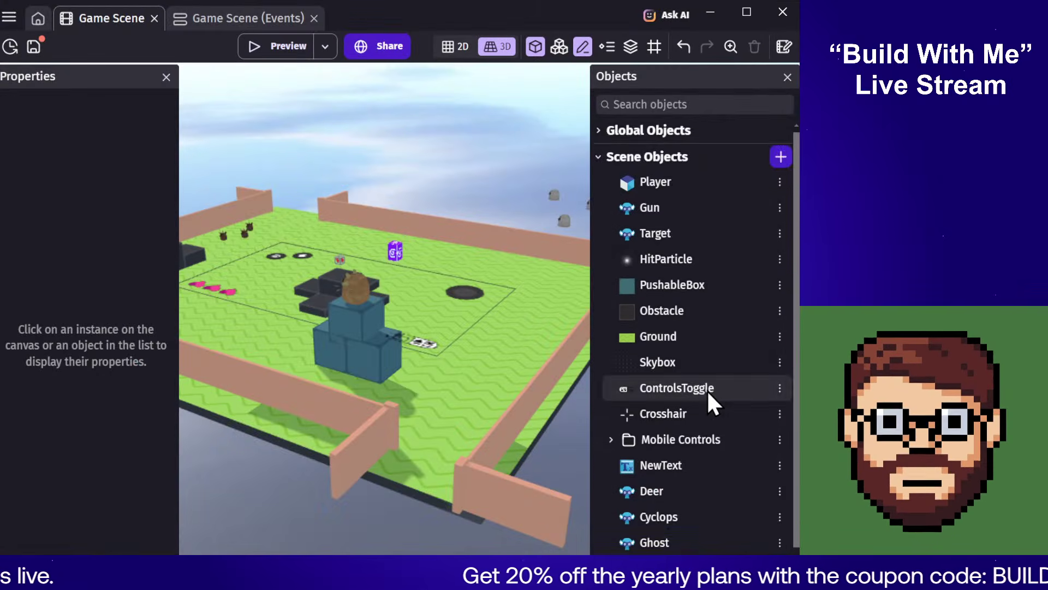
scroll(708, 389, down, 1)
drag(569, 541, 415, 478)
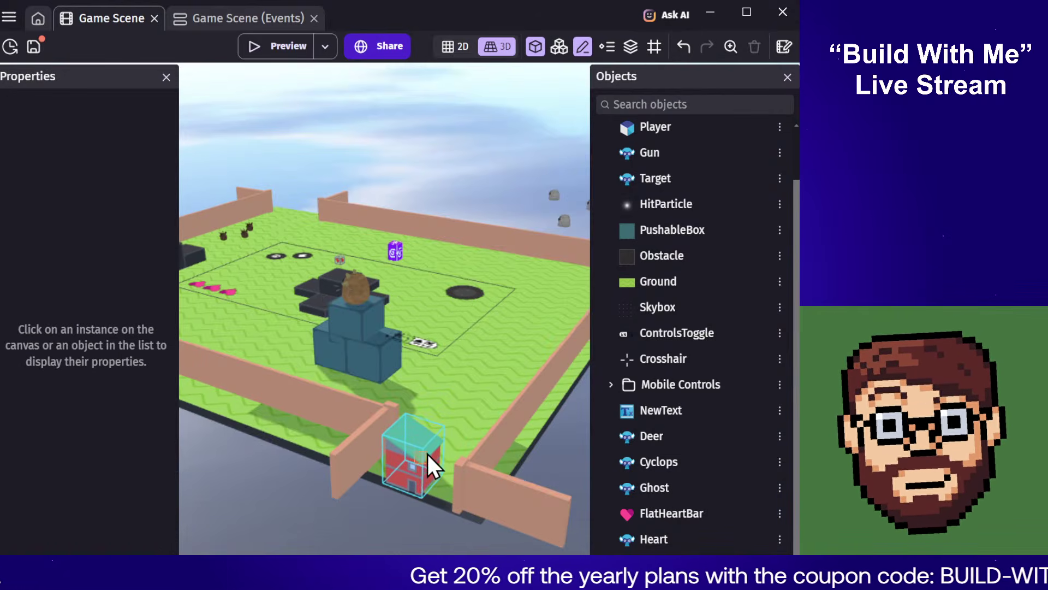
click(418, 465)
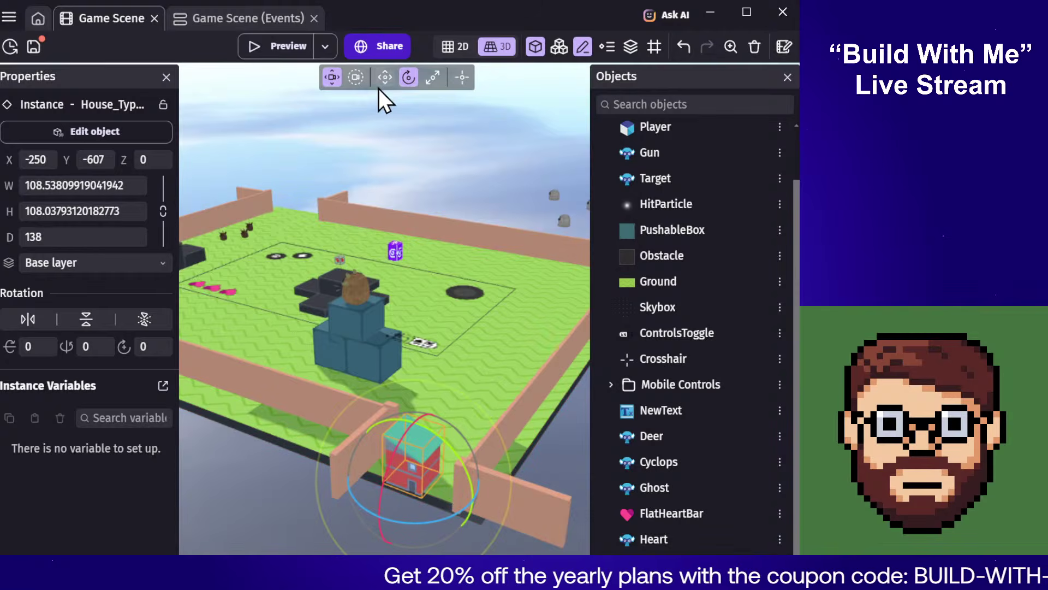
click(384, 77)
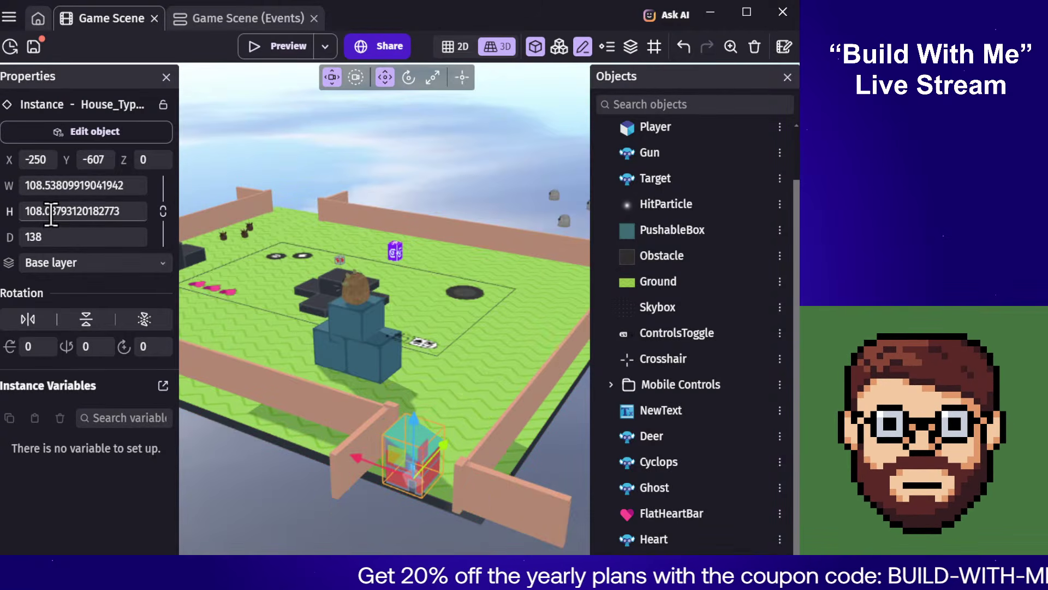
drag(10, 184, 44, 185)
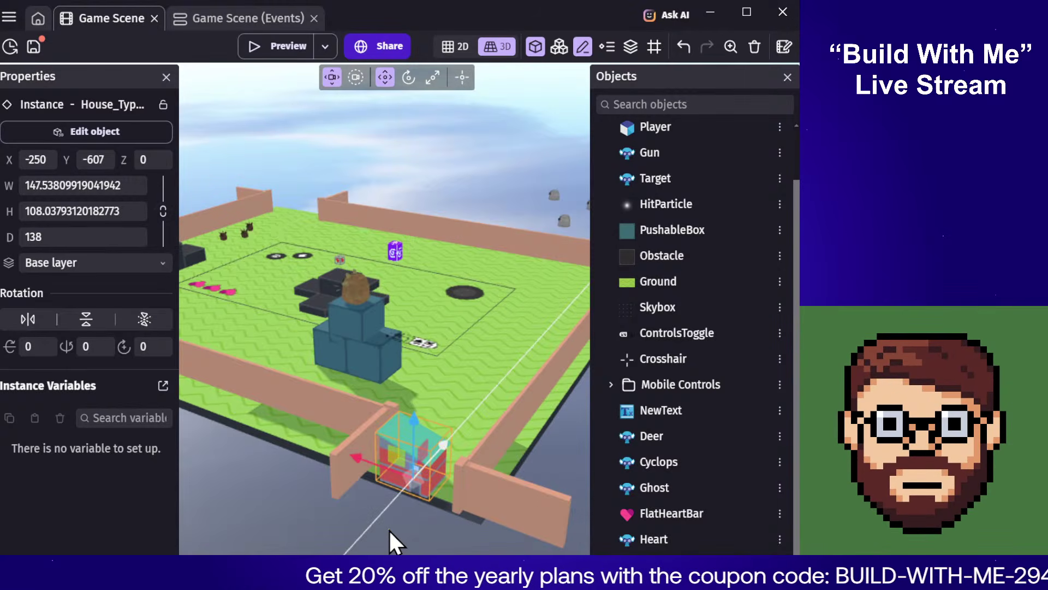
key(ctrl+z)
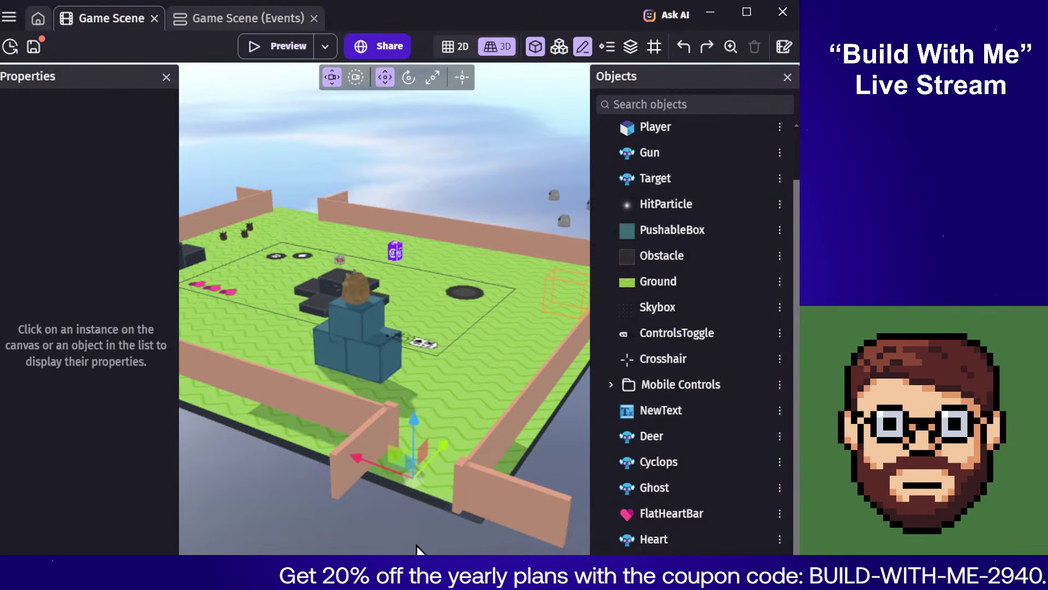
click(350, 524)
Step: Place a House Type 15 at X -182, Y -476 and scale it with locked proportions to a width of about 514
middle_drag(315, 520, 440, 524)
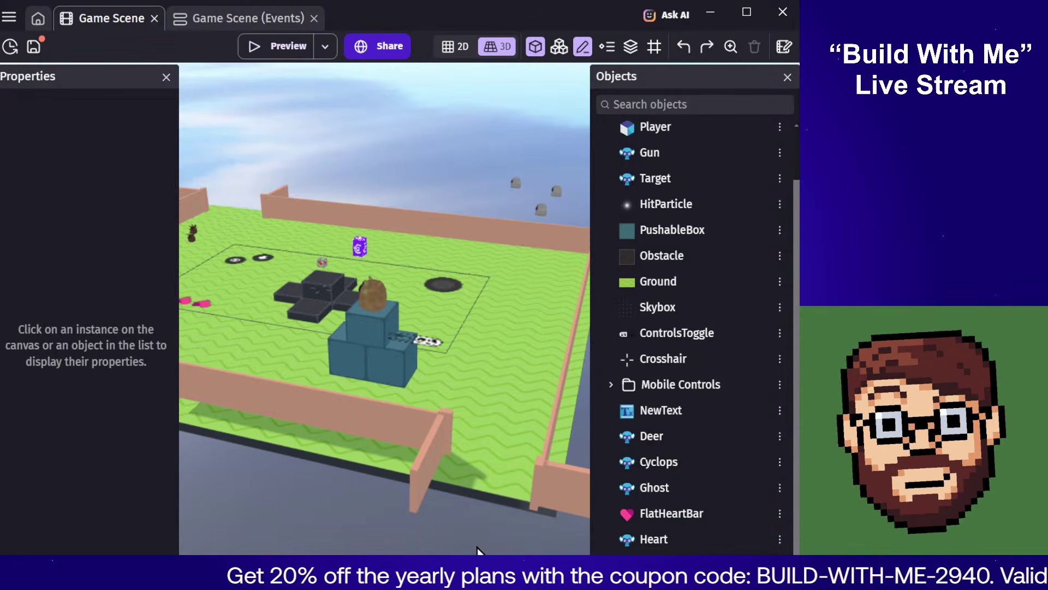
drag(469, 552, 537, 374)
drag(655, 565, 458, 427)
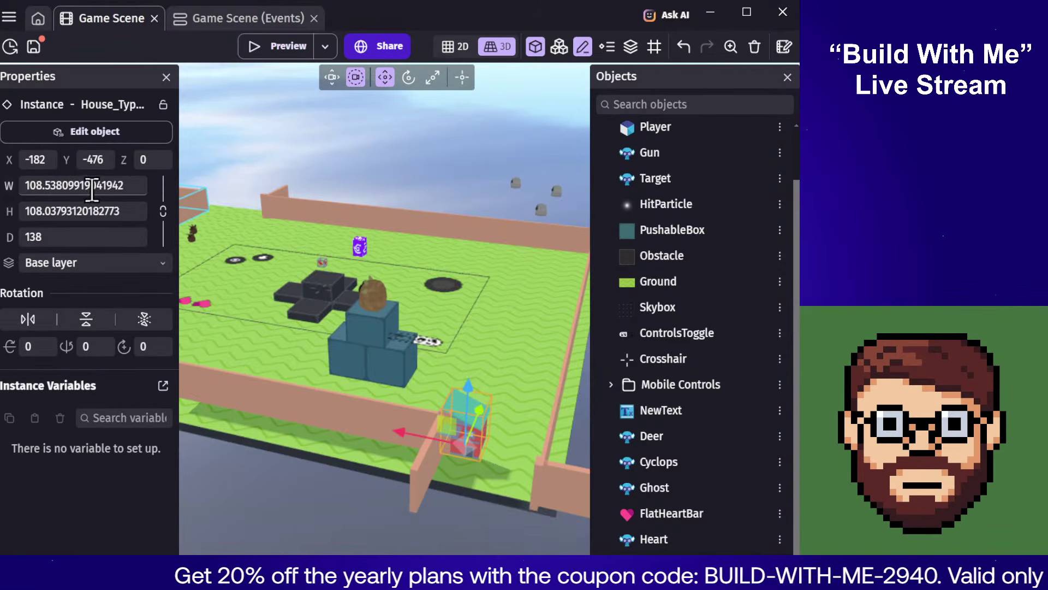
click(164, 211)
drag(9, 186, 231, 186)
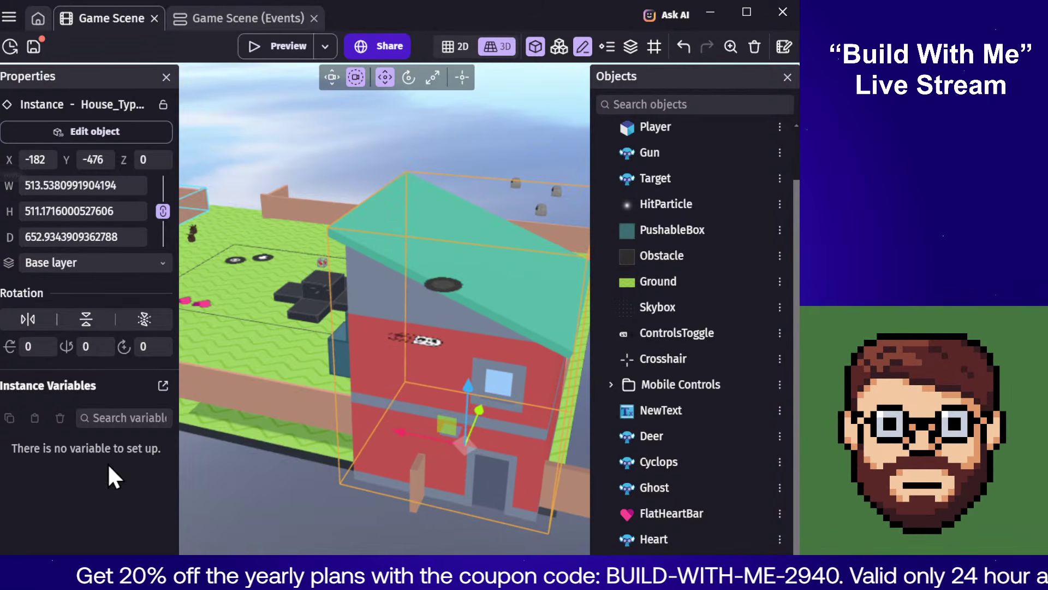
click(304, 538)
Step: Preview the game, walk up to the house door to check the house's scale, and return to the editor
click(292, 50)
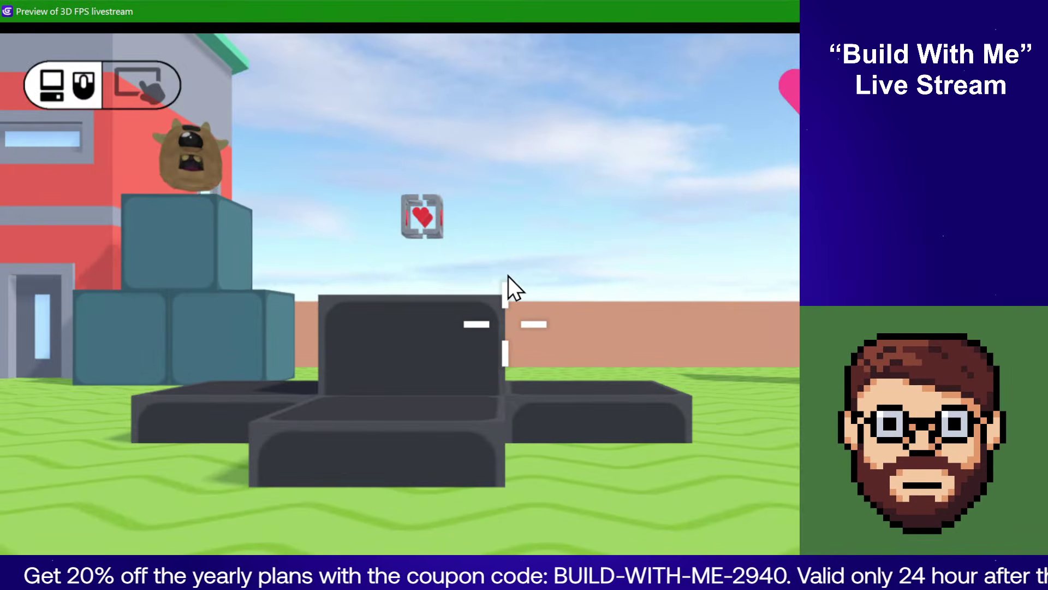
click(508, 278)
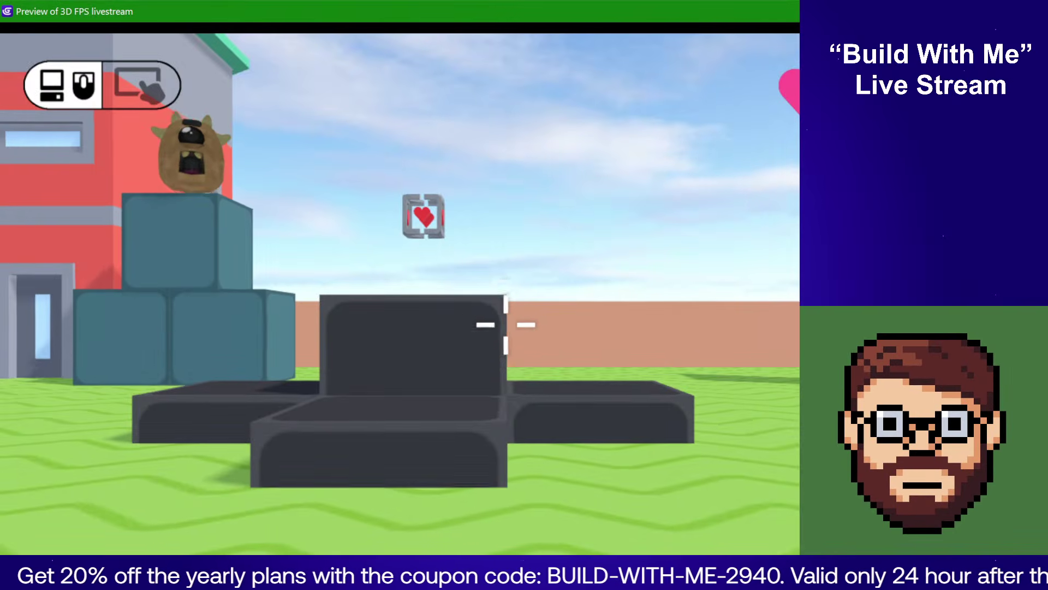
key(w)
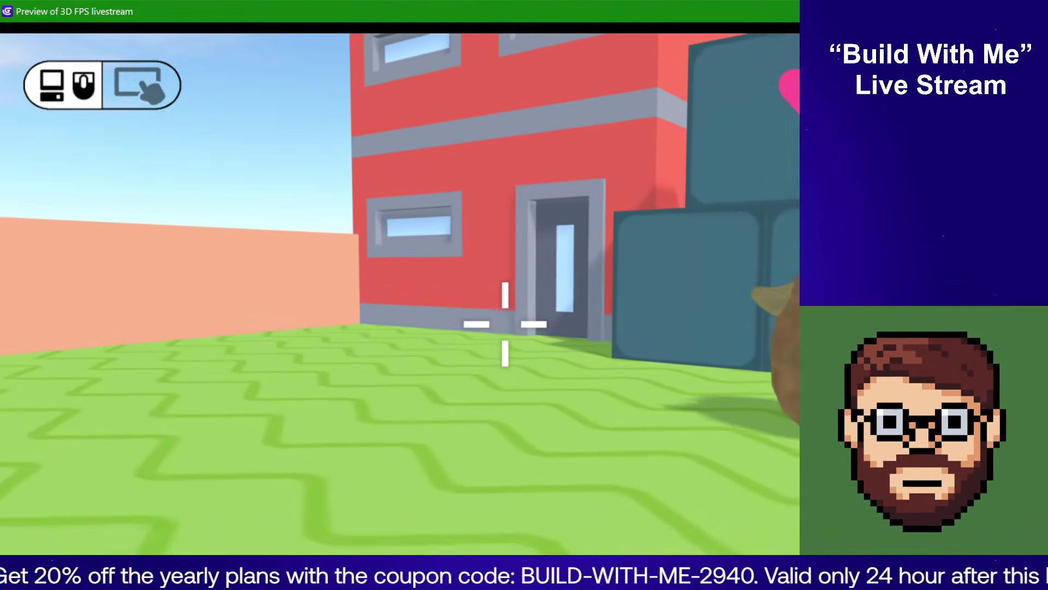
key(w)
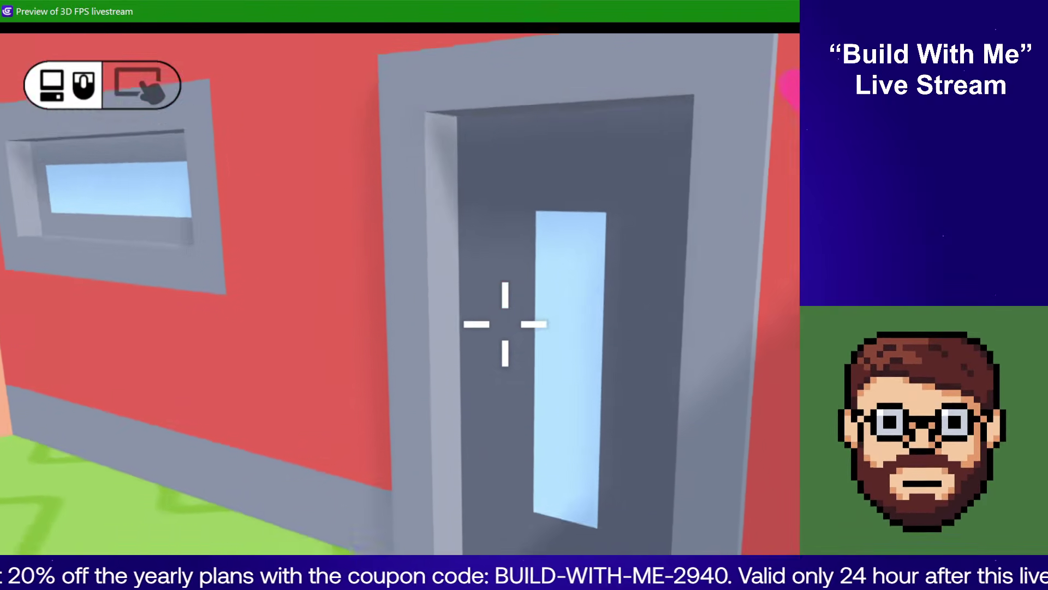
key(s)
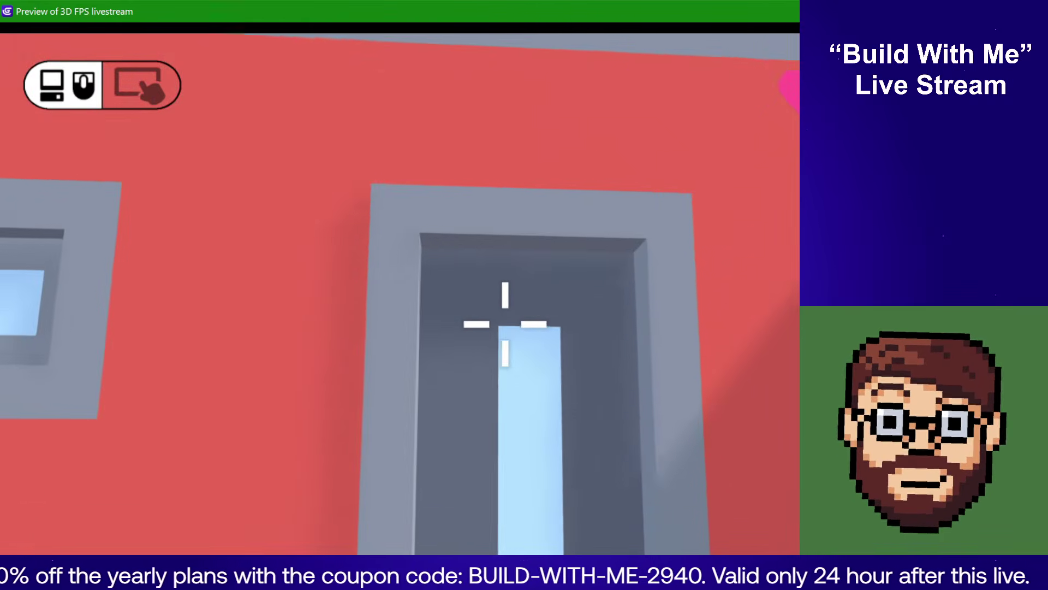
key(alt+Tab)
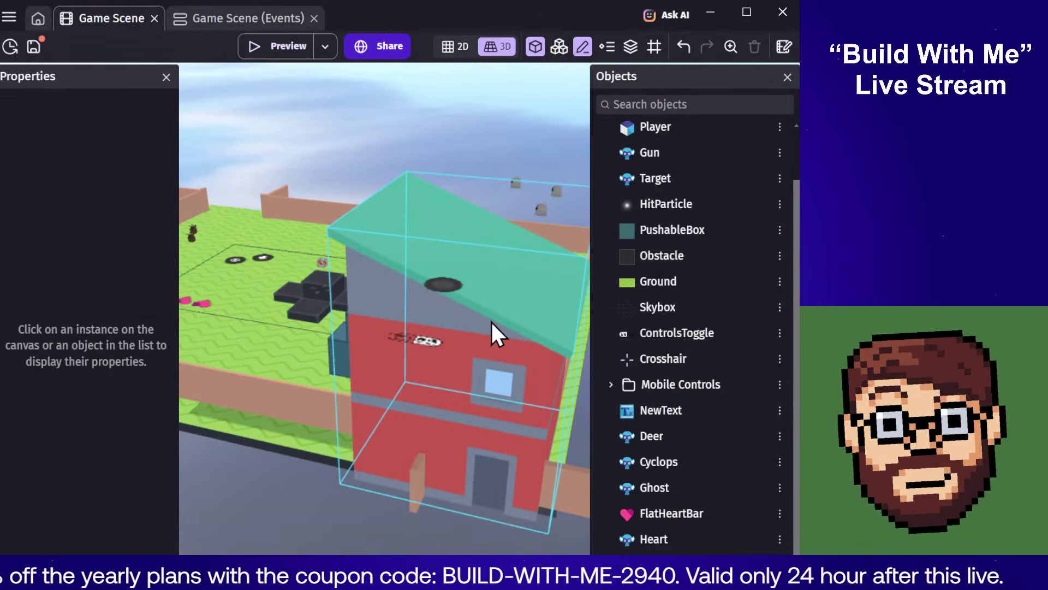
Step: Move the enlarged house outward past the arena's fence corner, to X -398, Y -816
scroll(263, 447, down, 3)
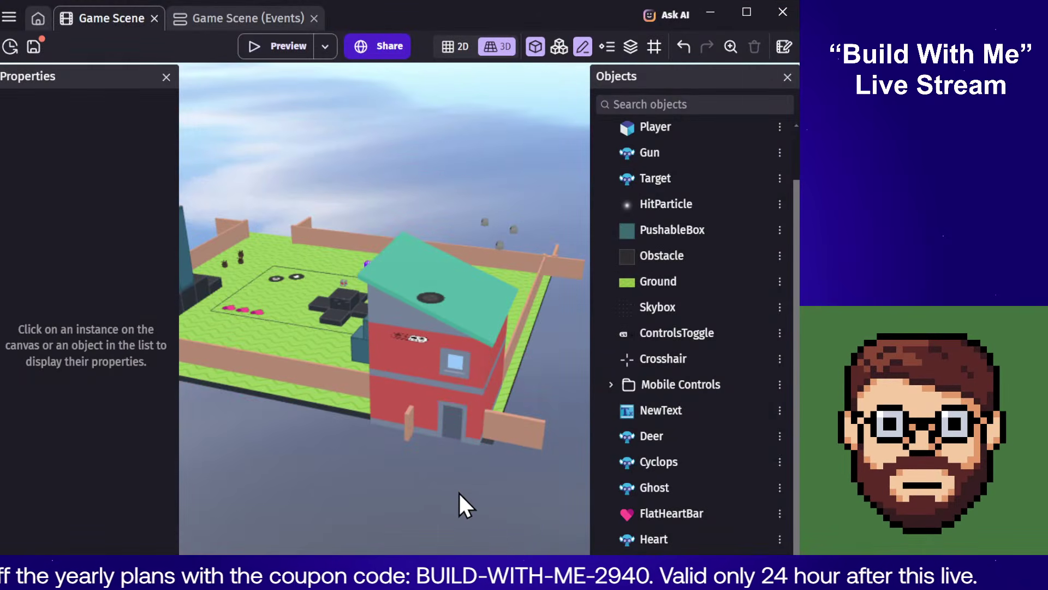
middle_drag(457, 491, 396, 466)
click(392, 396)
drag(371, 431, 350, 494)
Step: Nudge the house back toward the fence corner to X -354, Y -763, keeping Z at 0
middle_drag(431, 439, 236, 415)
middle_drag(473, 285, 501, 282)
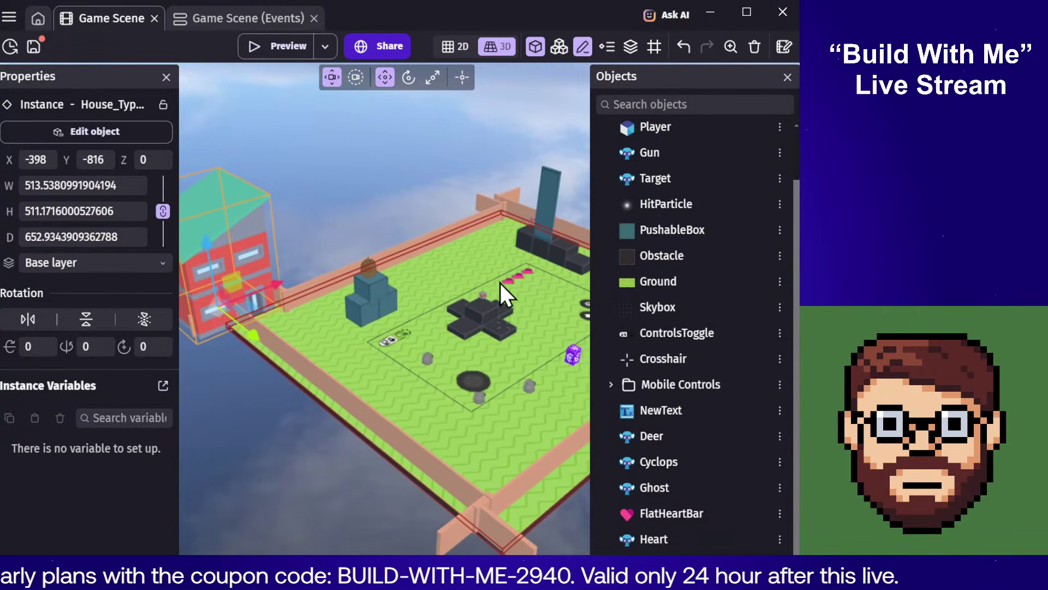
click(381, 198)
middle_drag(380, 198, 319, 225)
click(319, 225)
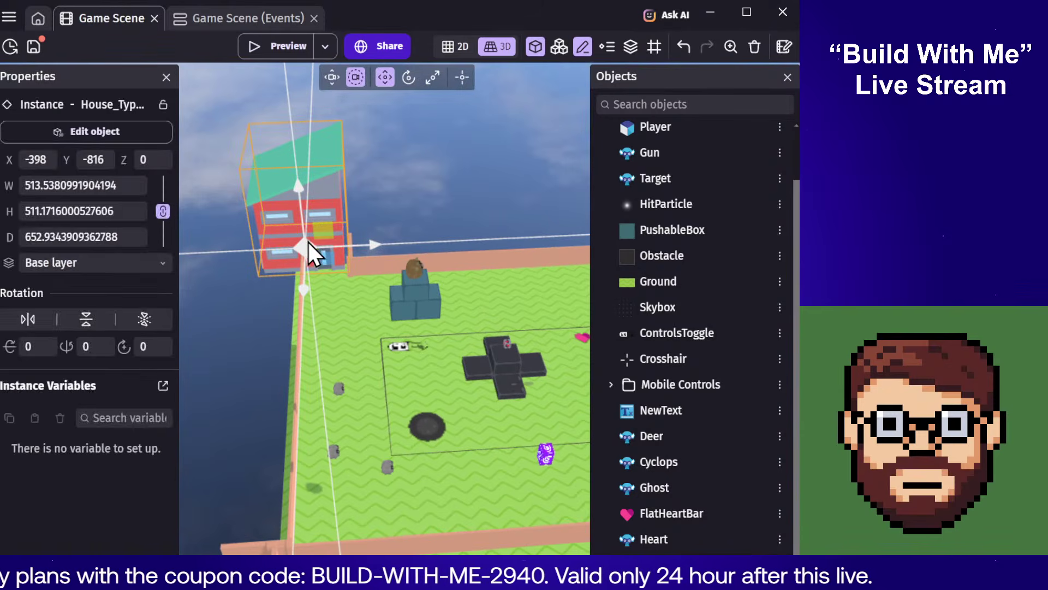
drag(309, 247, 313, 257)
click(422, 219)
Step: Duplicate the house and move the copy to the diagonally opposite corner of the arena, at X 1579, Y 1372
middle_drag(285, 317, 176, 278)
click(239, 284)
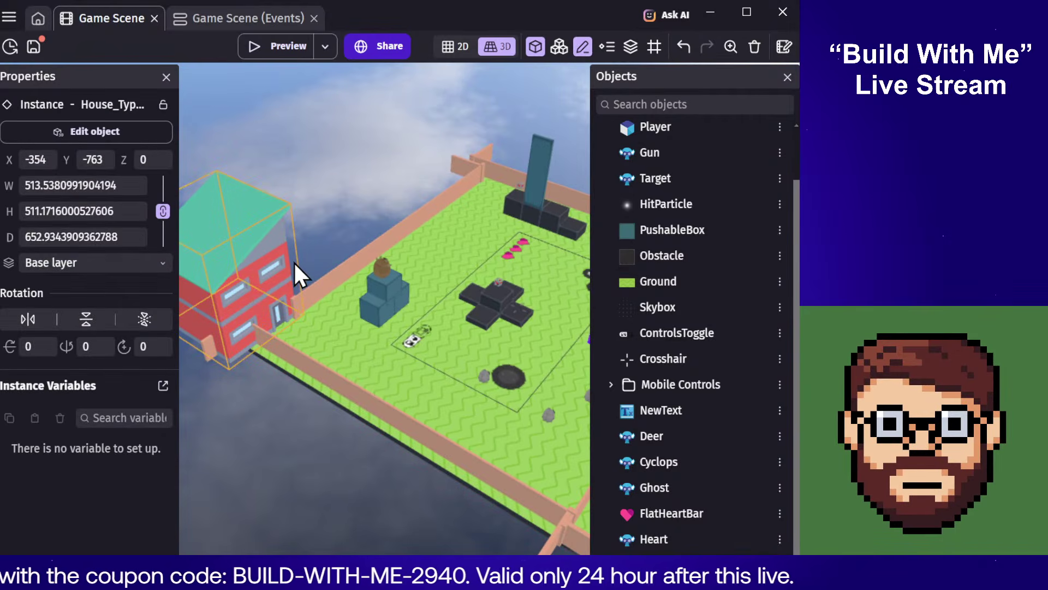
click(236, 303)
drag(237, 316, 475, 268)
middle_drag(475, 269, 273, 226)
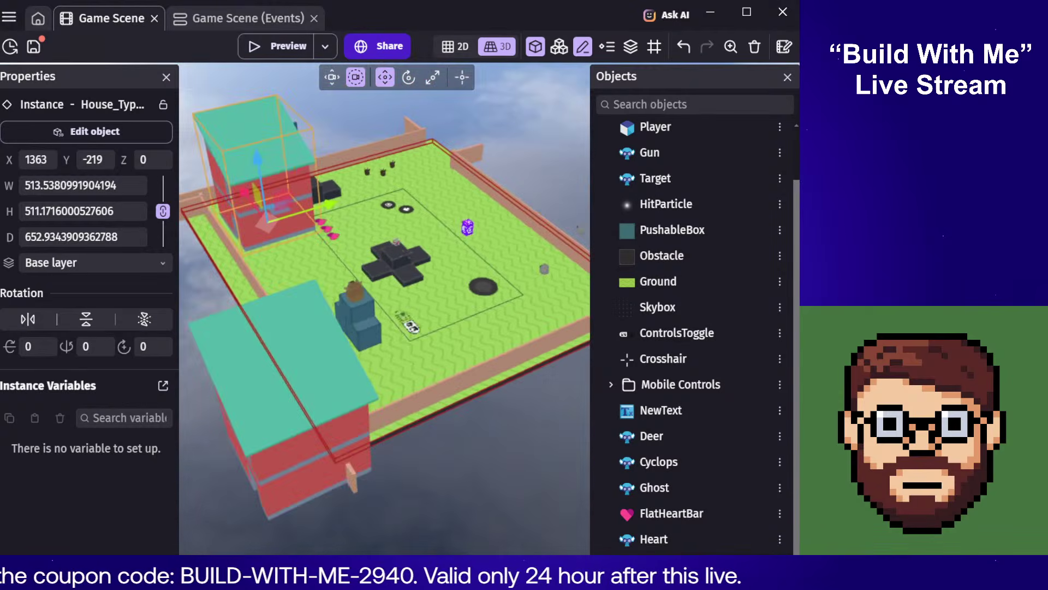
drag(259, 225, 483, 129)
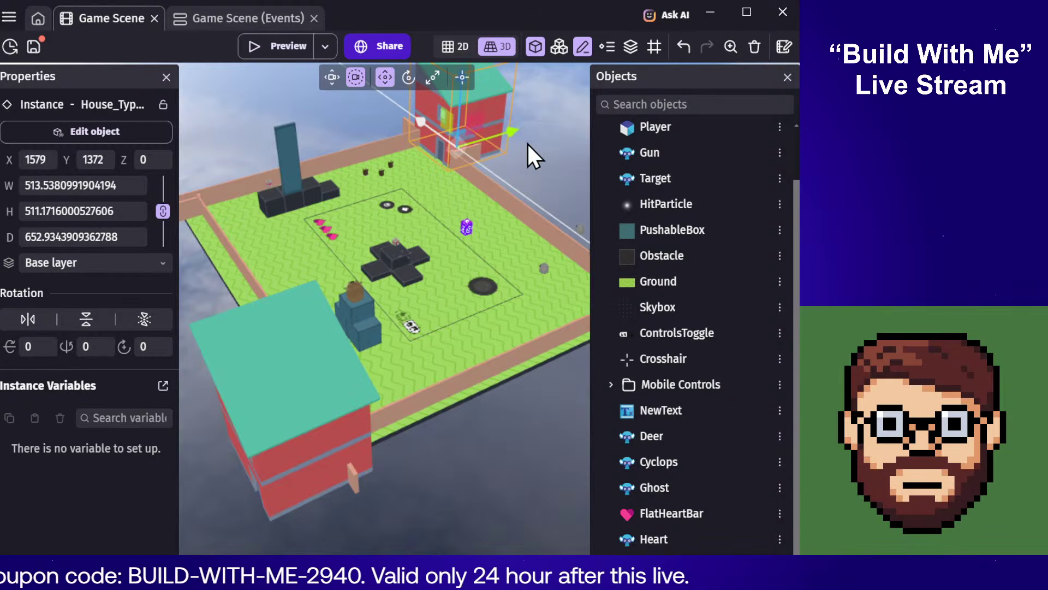
Step: Rotate the copied house 180° about its vertical axis so that it faces into the arena
key(r)
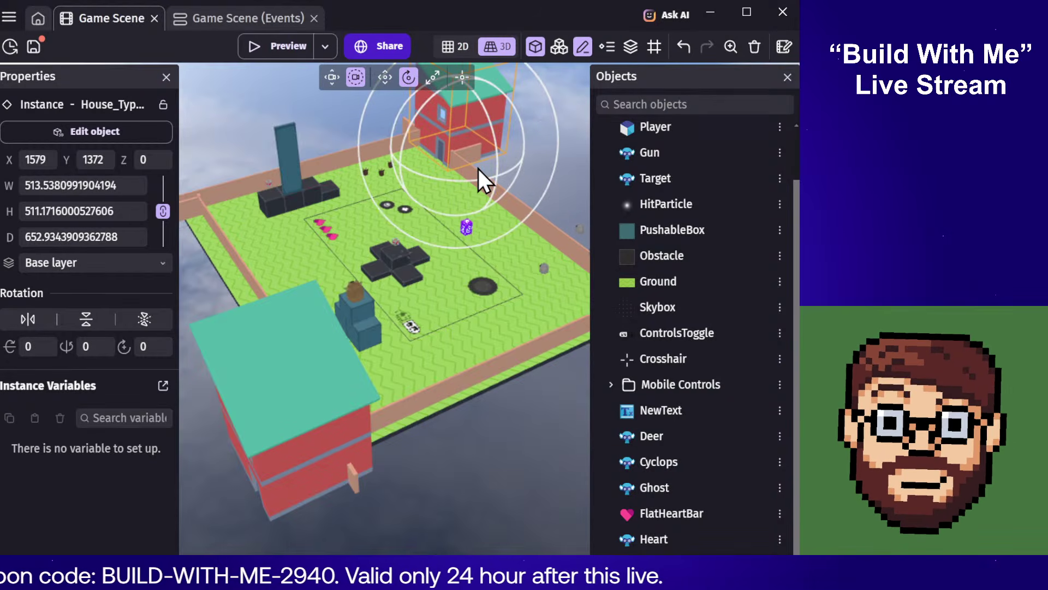
drag(469, 181, 416, 194)
right_drag(309, 209, 425, 189)
click(376, 144)
Step: Nudge the rotated house slightly outward at its fence corner, leaving it on the ground plane
key(a)
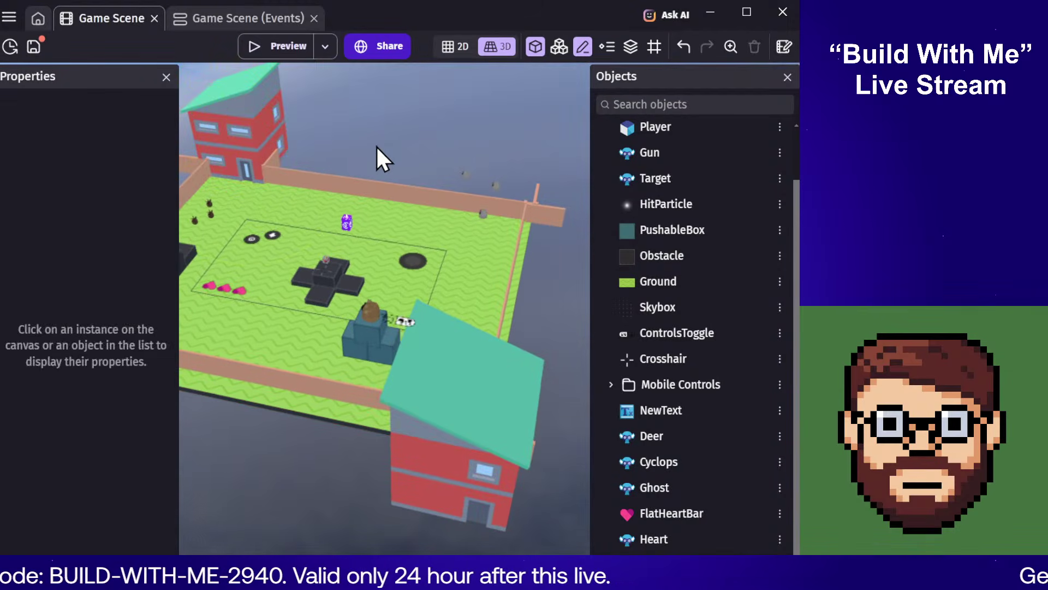
key(a)
right_drag(314, 171, 479, 133)
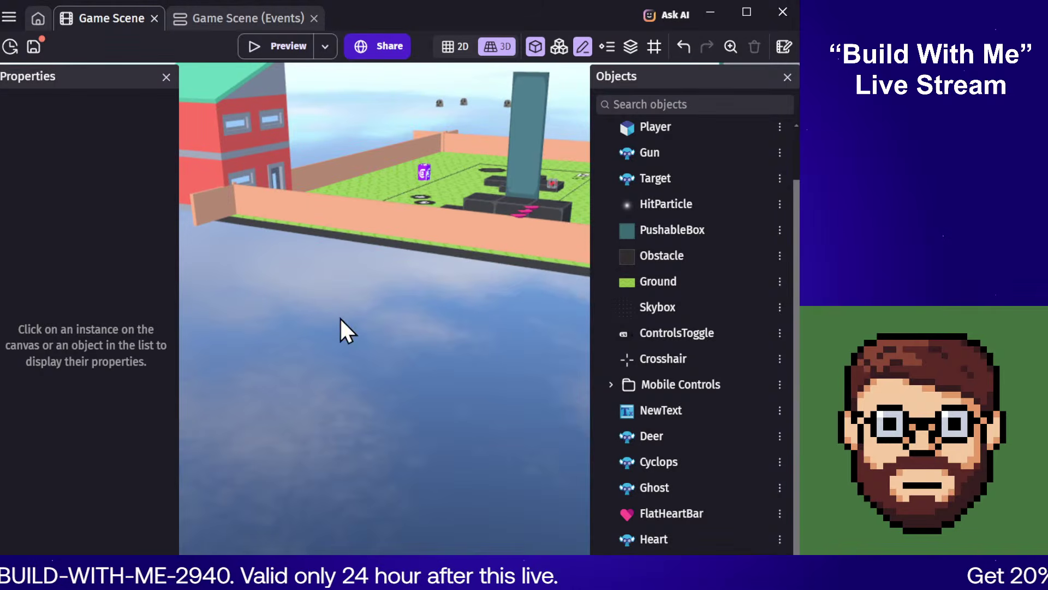
key(e)
right_drag(420, 327, 316, 376)
key(a)
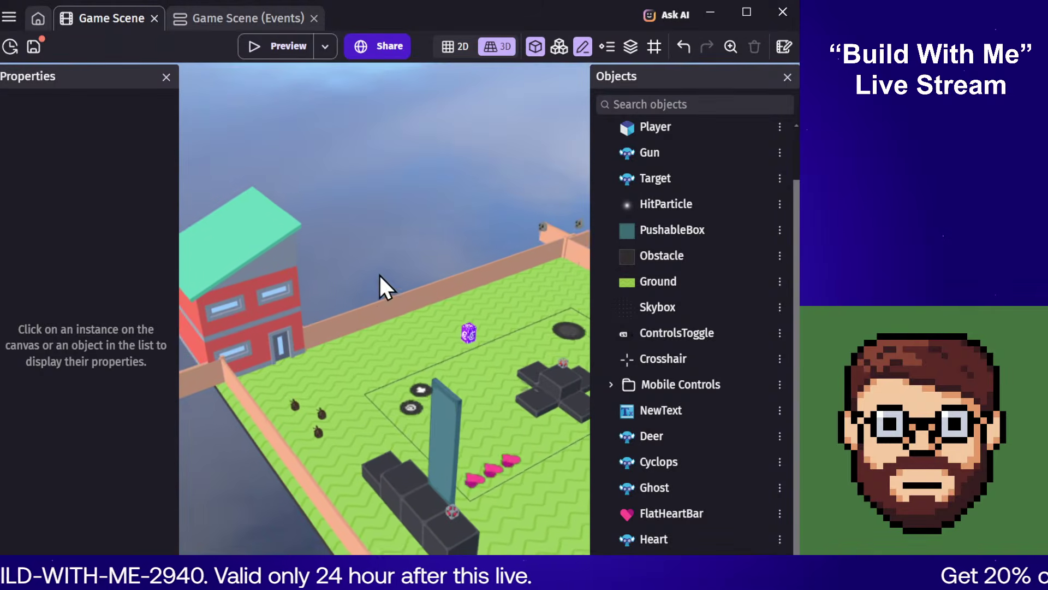
click(292, 419)
click(283, 344)
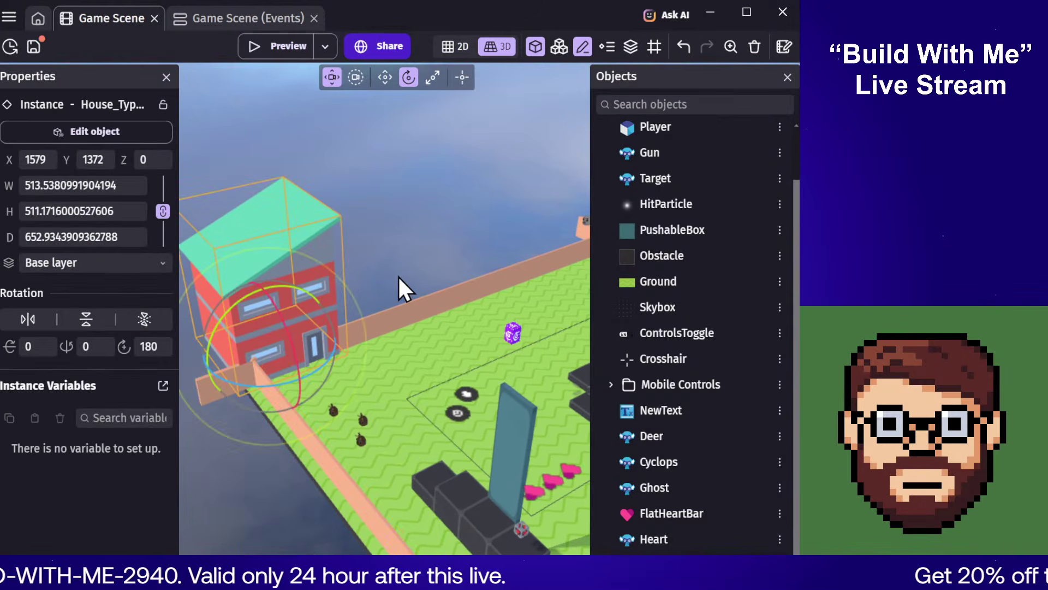
middle_drag(398, 275, 301, 322)
click(302, 322)
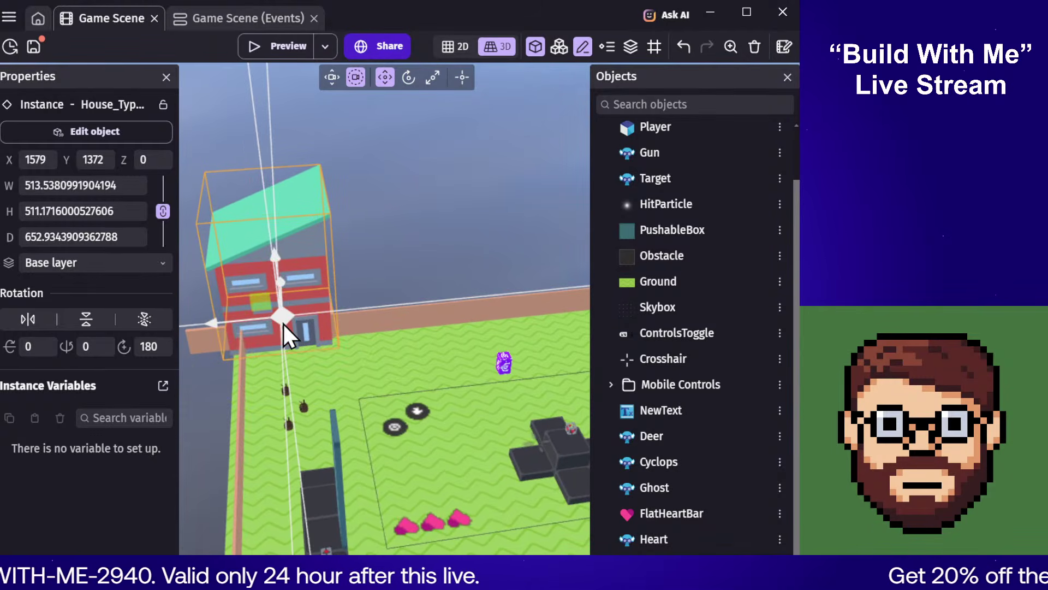
drag(281, 319, 284, 318)
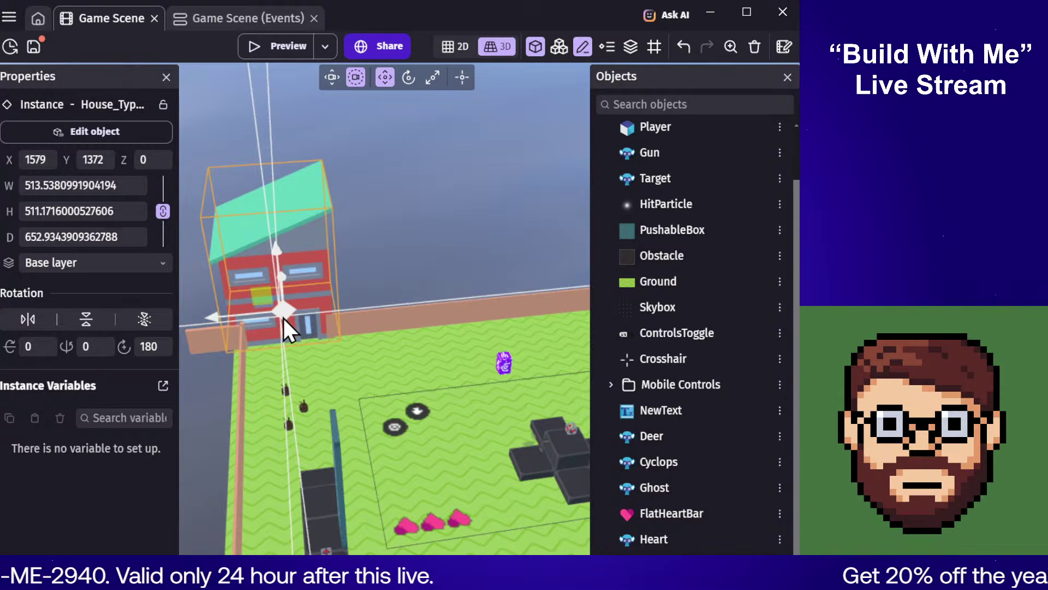
click(375, 277)
Step: Find the House Type 20 model among the 3d suburban city assets and add it to the scene's objects
middle_drag(289, 293, 445, 428)
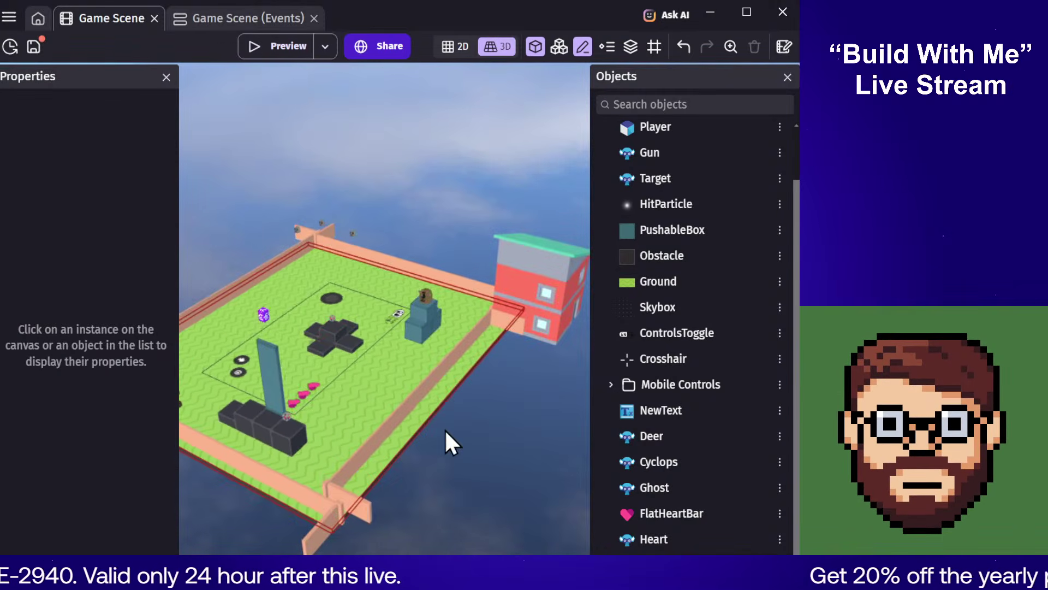
middle_drag(507, 463, 431, 436)
middle_drag(329, 455, 516, 436)
key(a)
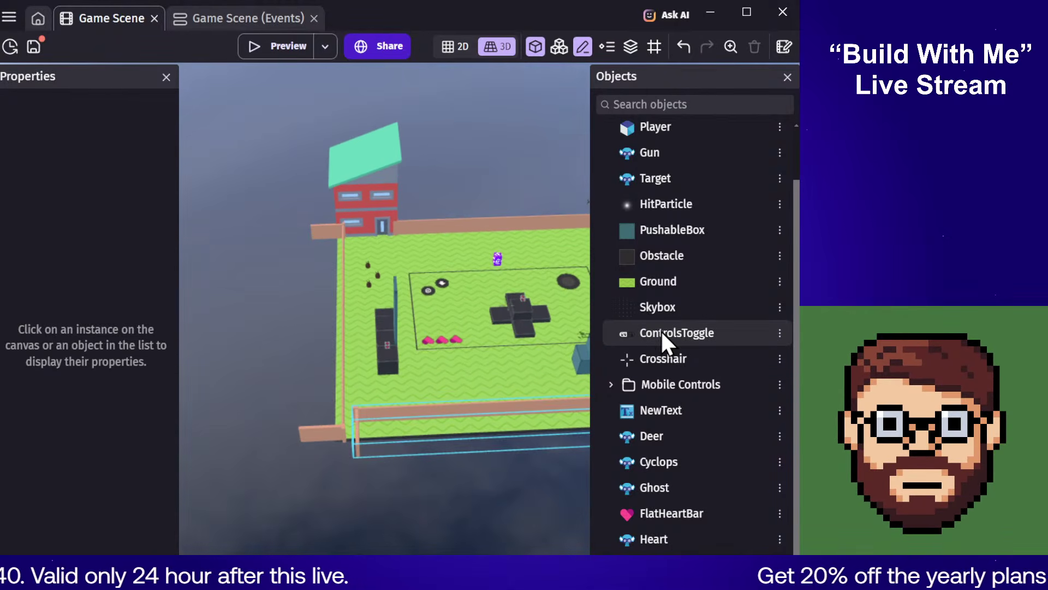
scroll(715, 219, up, 2)
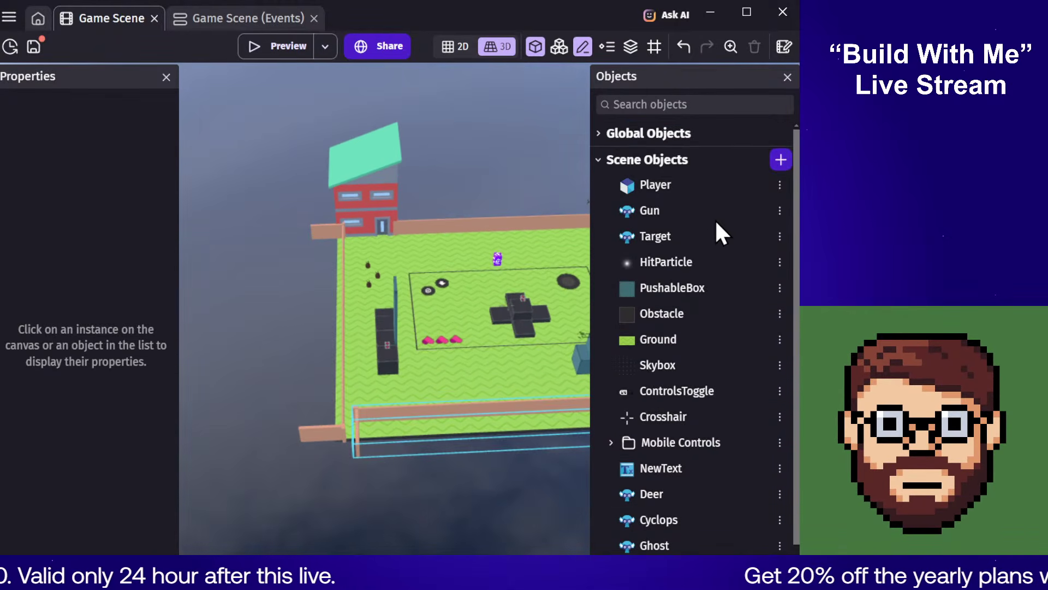
click(782, 160)
click(368, 289)
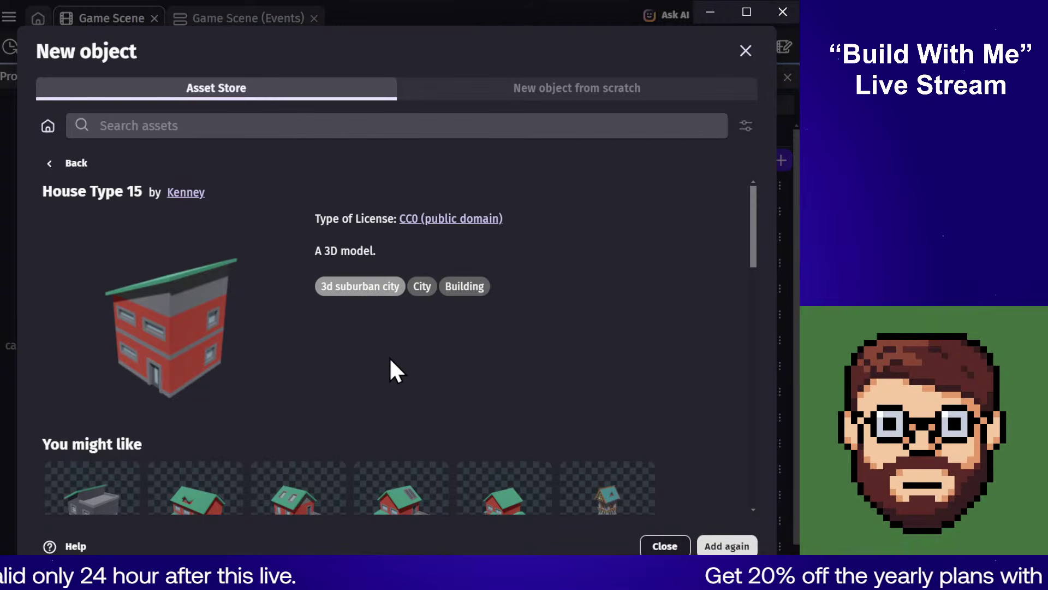
scroll(368, 291, down, 10)
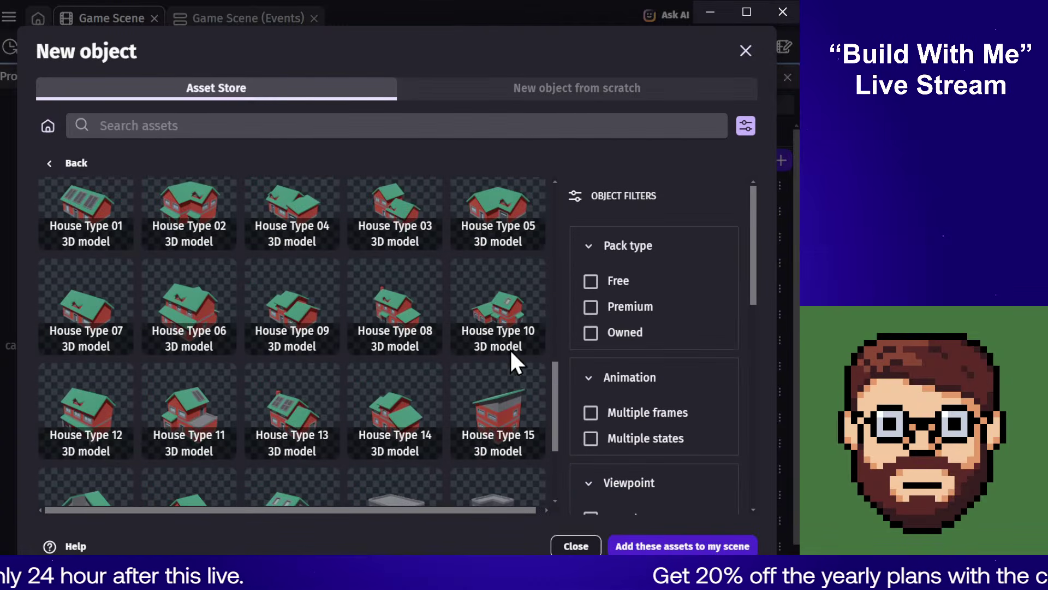
scroll(511, 361, down, 3)
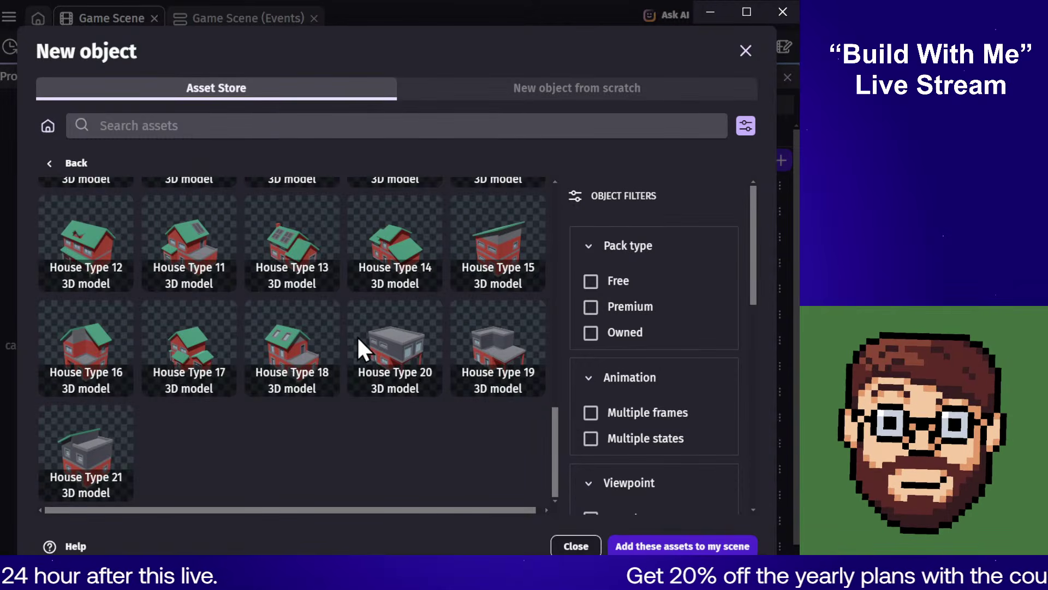
click(385, 360)
click(709, 541)
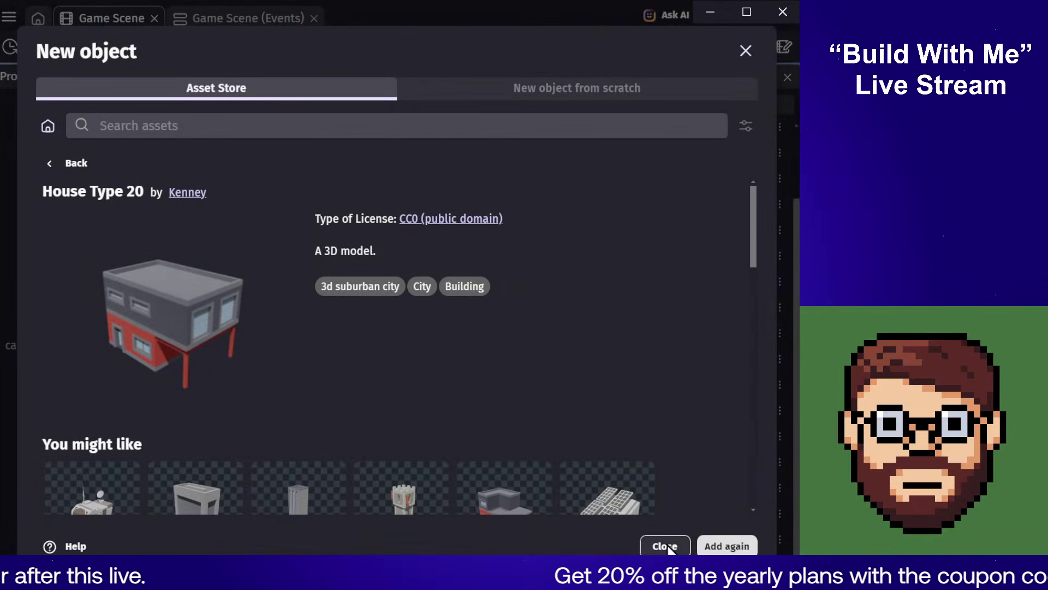
Step: Place House Type 20 at the arena's empty fence corner, at X 1784, Y -752, and scale it up to 412 × 278 × 292
click(665, 546)
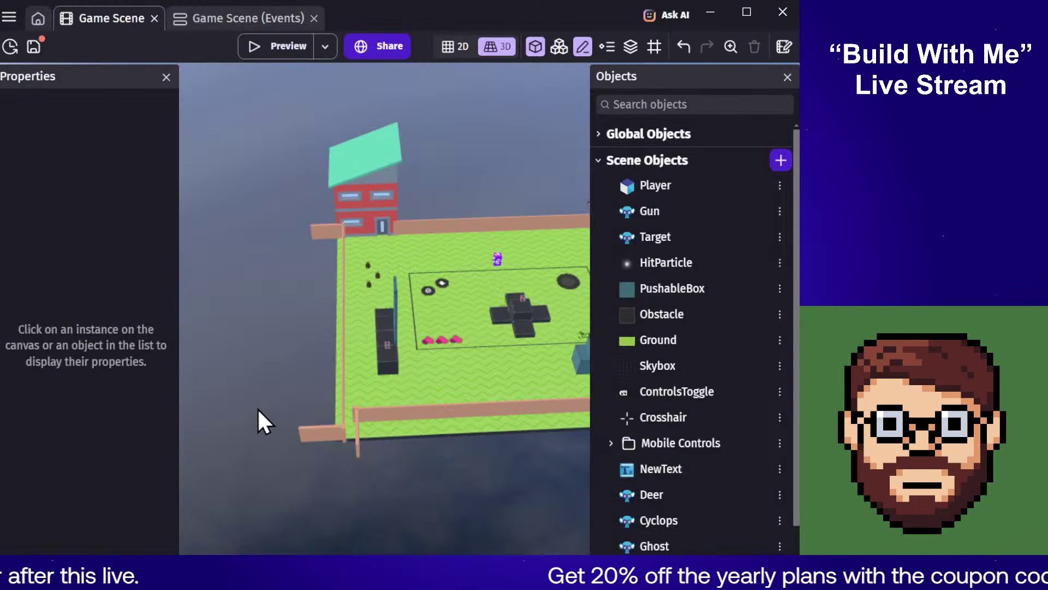
scroll(664, 431, down, 2)
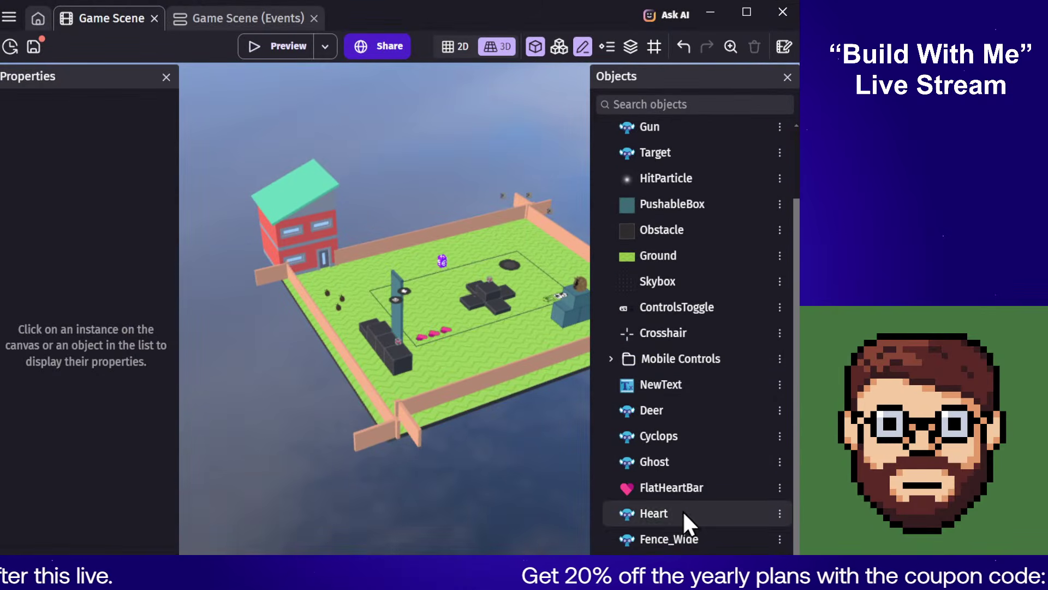
drag(661, 564, 400, 451)
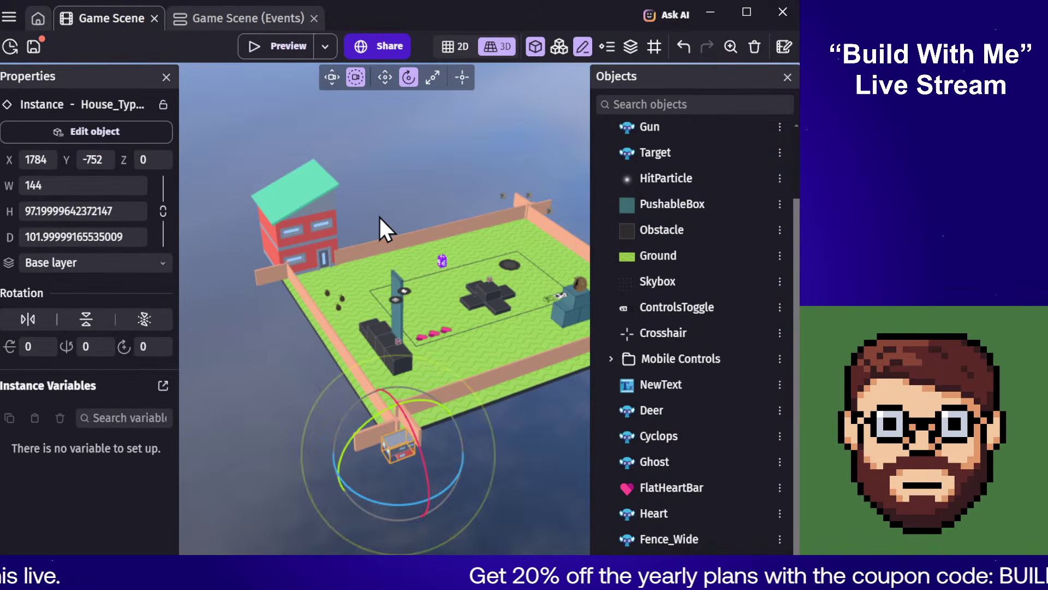
click(432, 78)
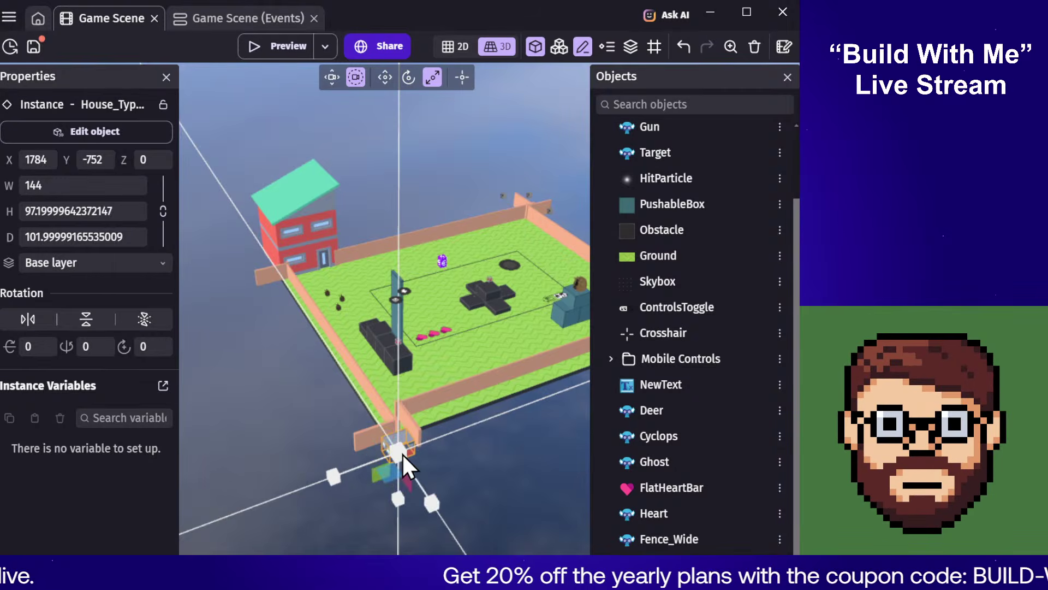
mouse_move(406, 450)
mouse_down()
mouse_move(442, 407)
mouse_move(417, 435)
mouse_up()
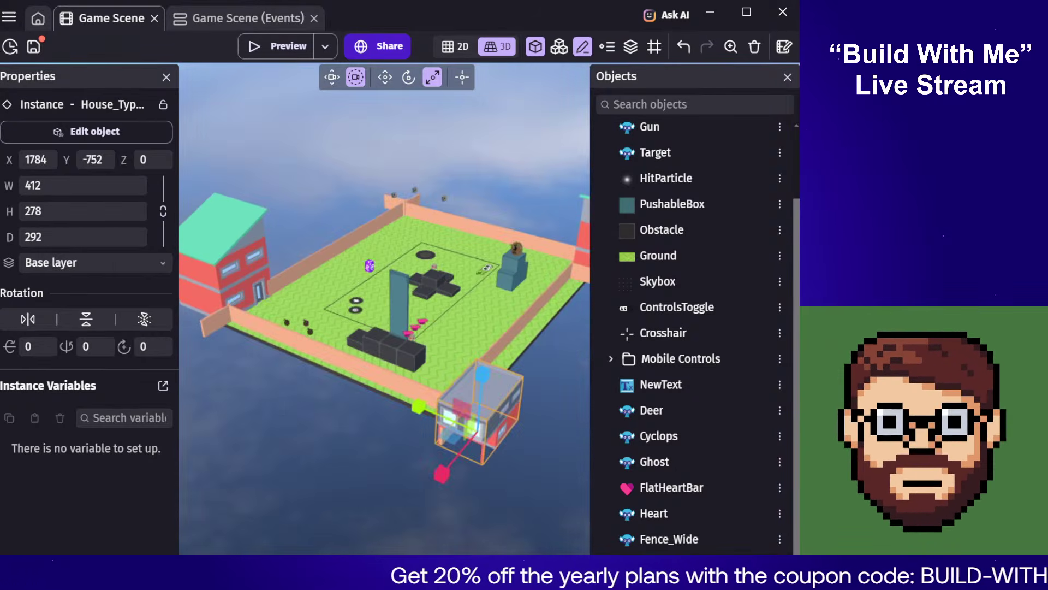
Step: Lock the new house's proportions and enlarge it to a width of 702
middle_drag(383, 436, 429, 404)
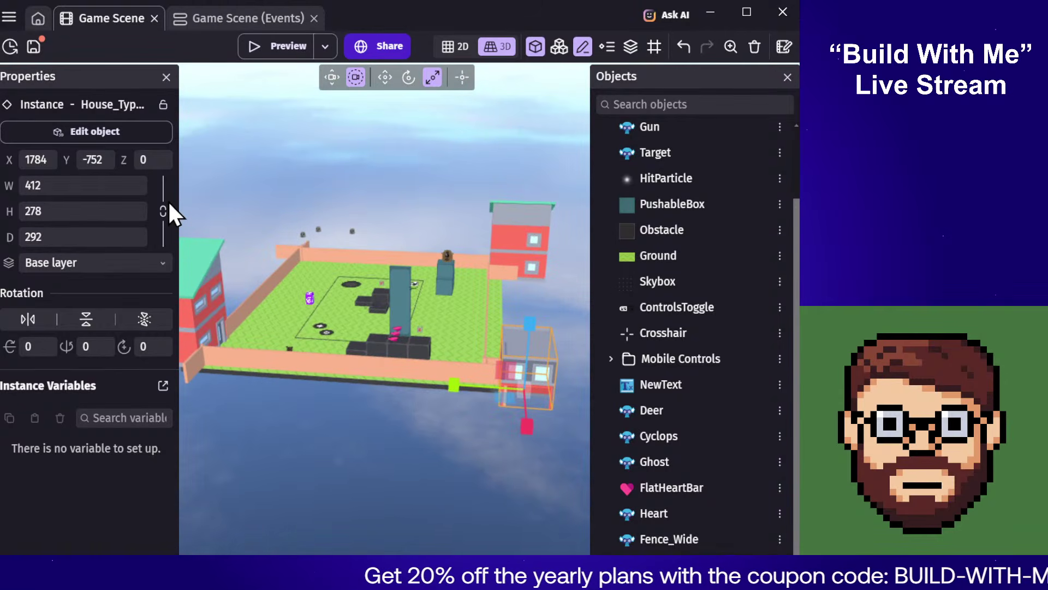
drag(10, 186, 103, 186)
drag(10, 186, 48, 186)
Step: Reposition the enlarged grey-roofed house at its fence corner to X 1881, Y -718, with its door clear of the fence
click(222, 415)
middle_drag(223, 415, 492, 350)
key(w)
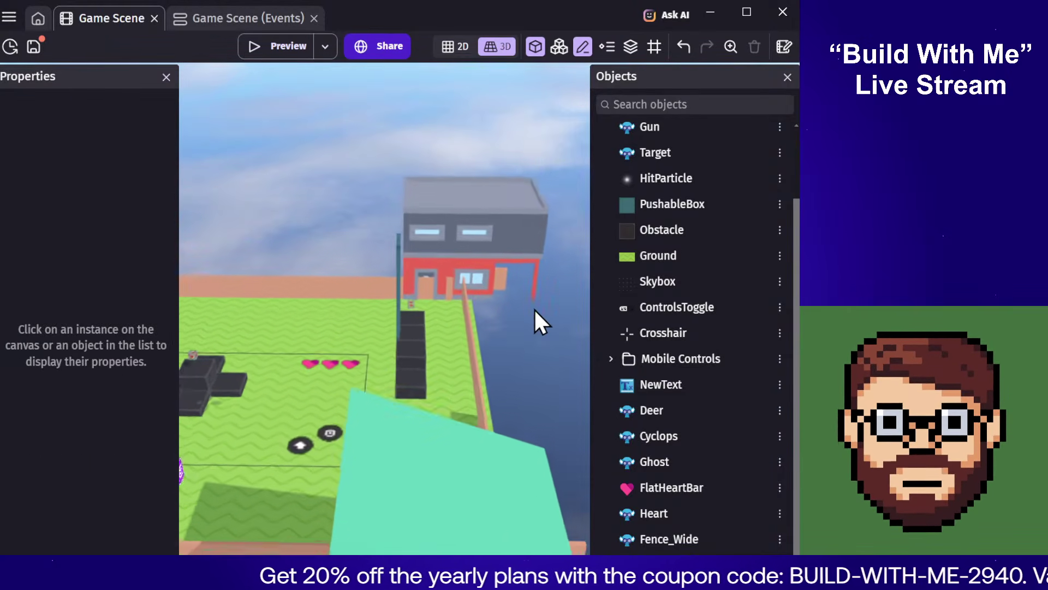
key(d)
key(a)
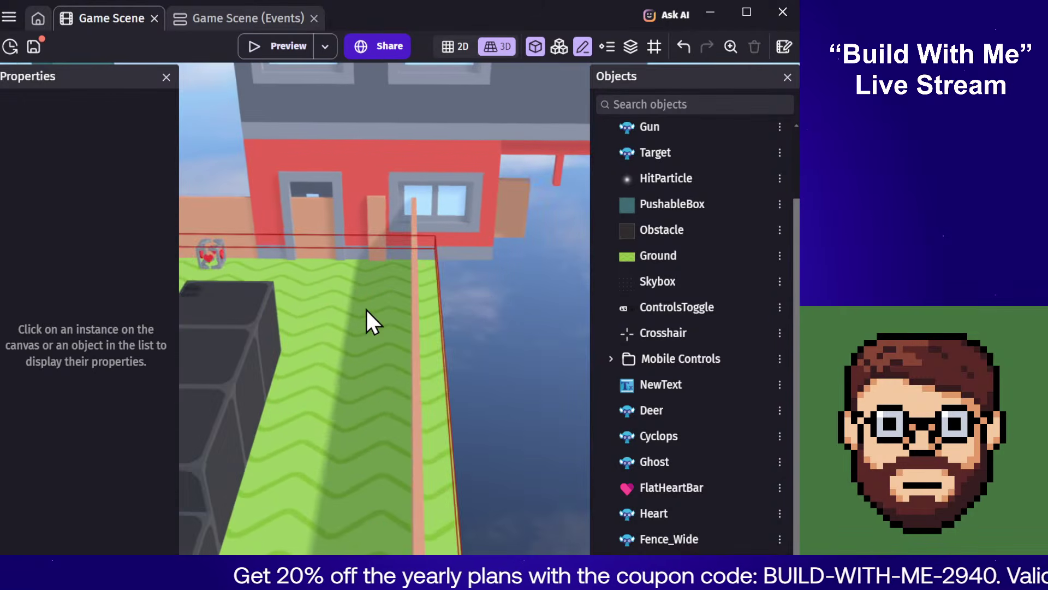
middle_drag(366, 308, 417, 320)
click(446, 166)
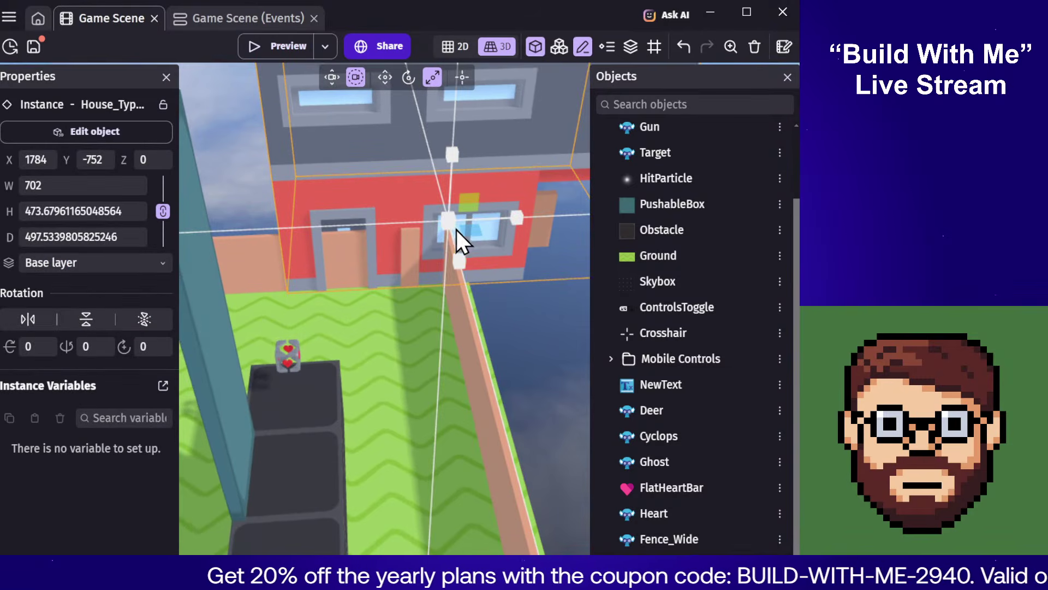
key(1)
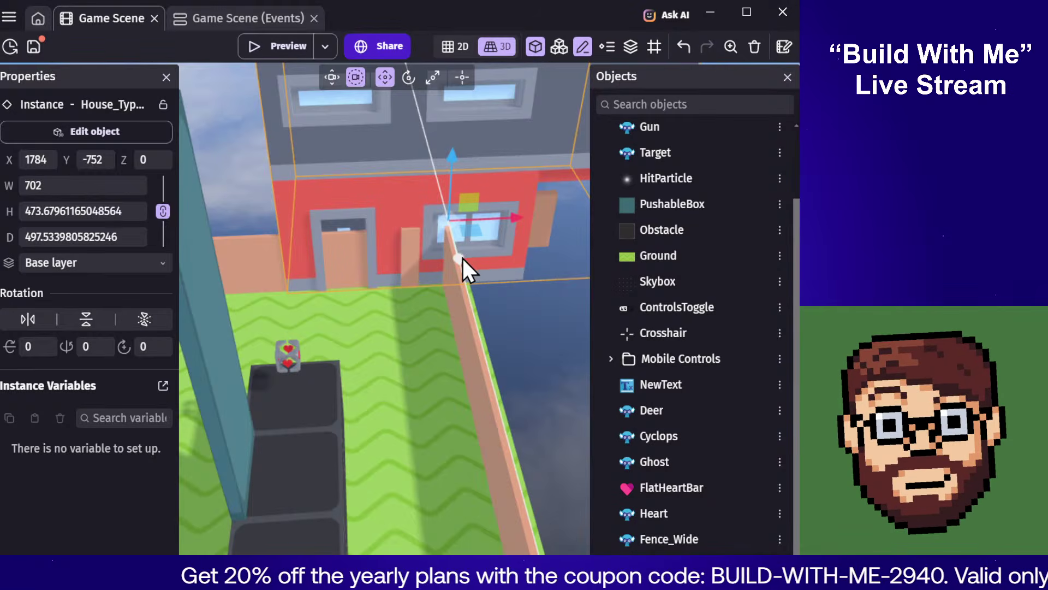
drag(462, 257, 463, 265)
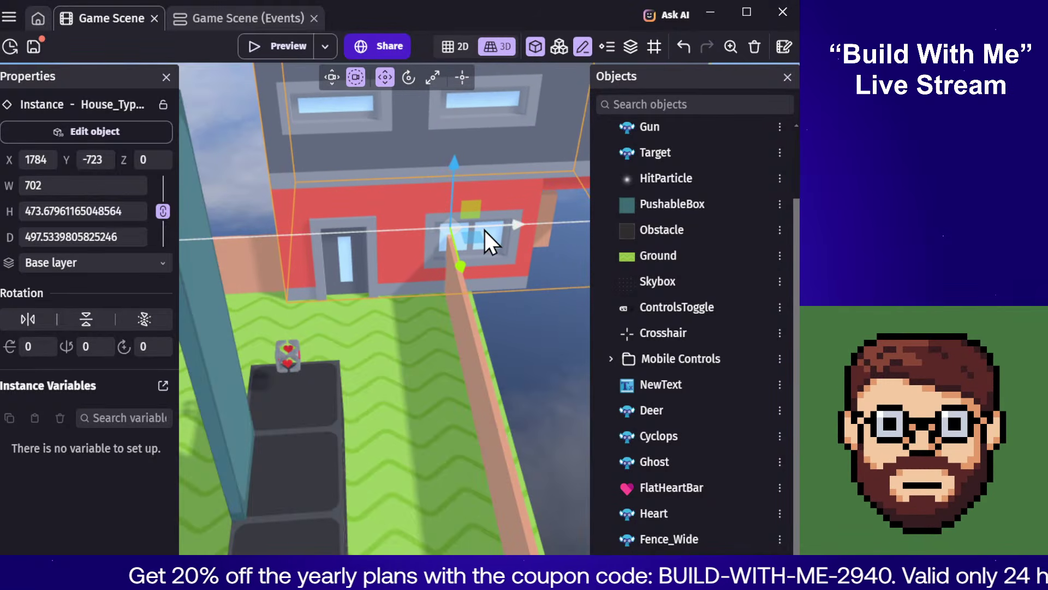
drag(486, 230, 528, 219)
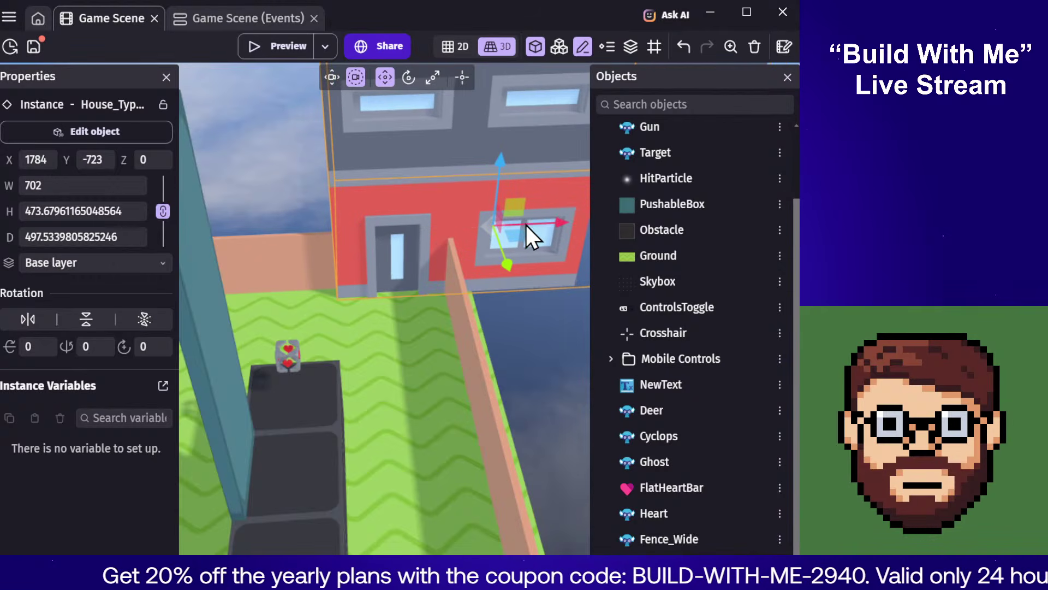
drag(510, 260, 511, 263)
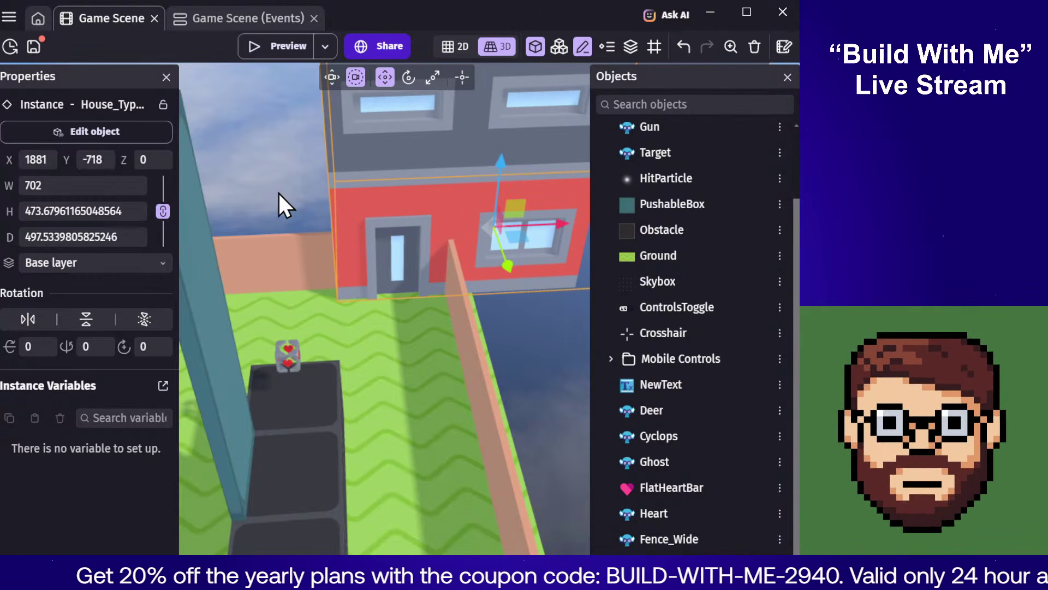
Step: Examine the arena from several sides to check how the corner houses sit against the fences
click(277, 192)
right_drag(365, 168, 503, 143)
scroll(366, 167, down, 6)
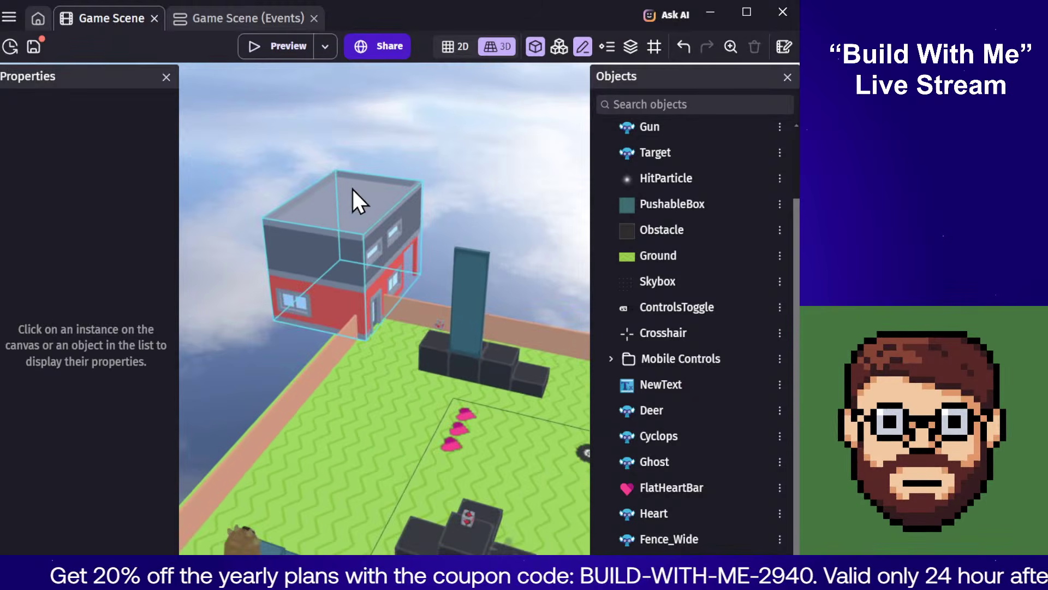
right_drag(353, 190, 477, 281)
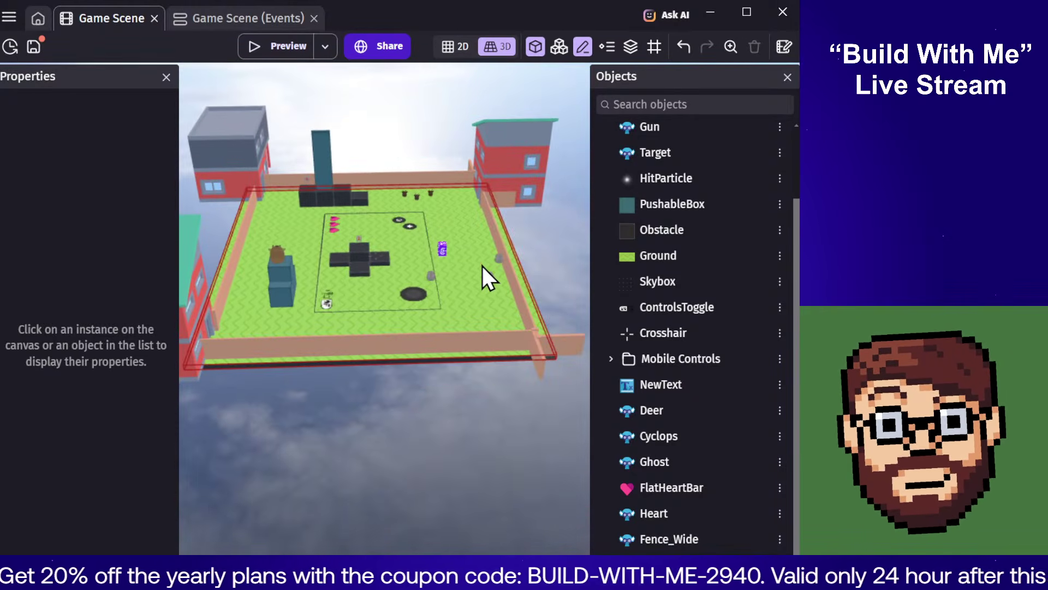
click(483, 266)
right_drag(546, 222, 415, 180)
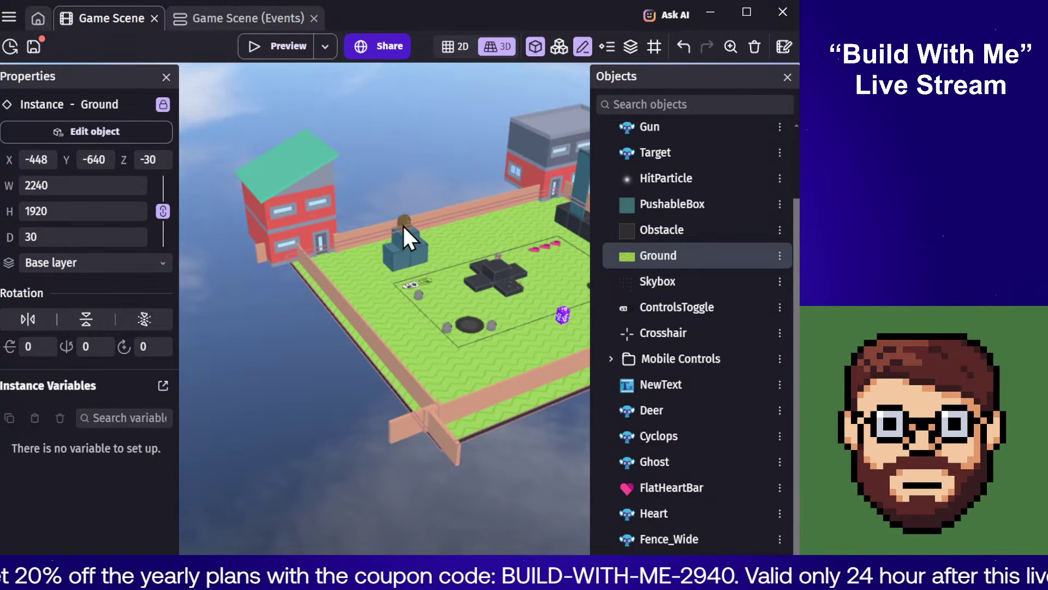
click(299, 494)
right_drag(299, 494, 543, 262)
scroll(444, 178, up, 3)
key(s)
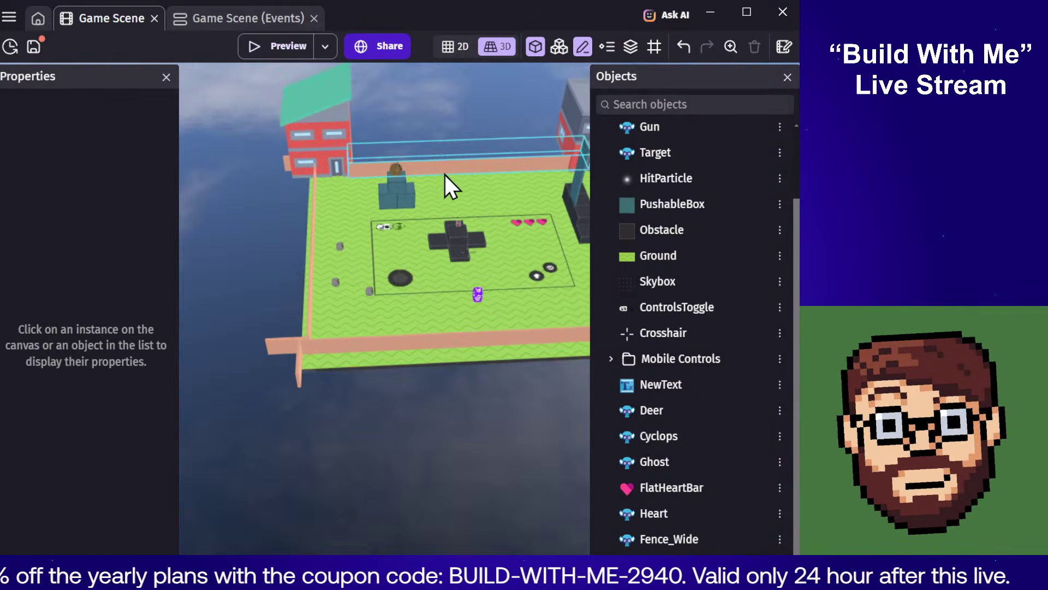
key(d)
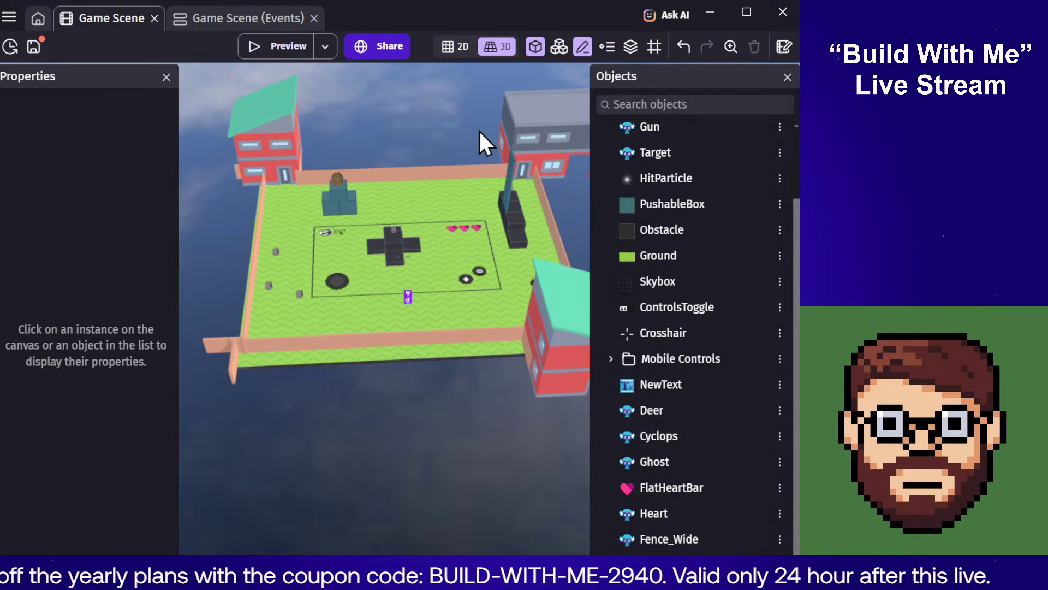
Step: Duplicate the grey-roofed house along its fence toward the green-roofed corner house, placing the copy at X 293, Y -815
click(525, 122)
right_drag(391, 115, 430, 115)
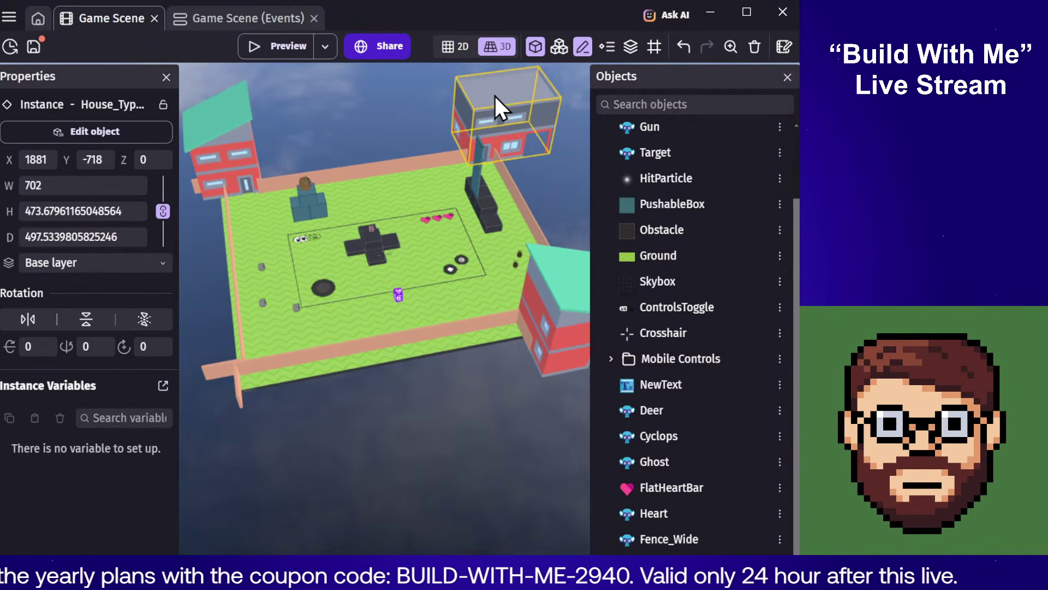
ctrl+drag(498, 150, 349, 147)
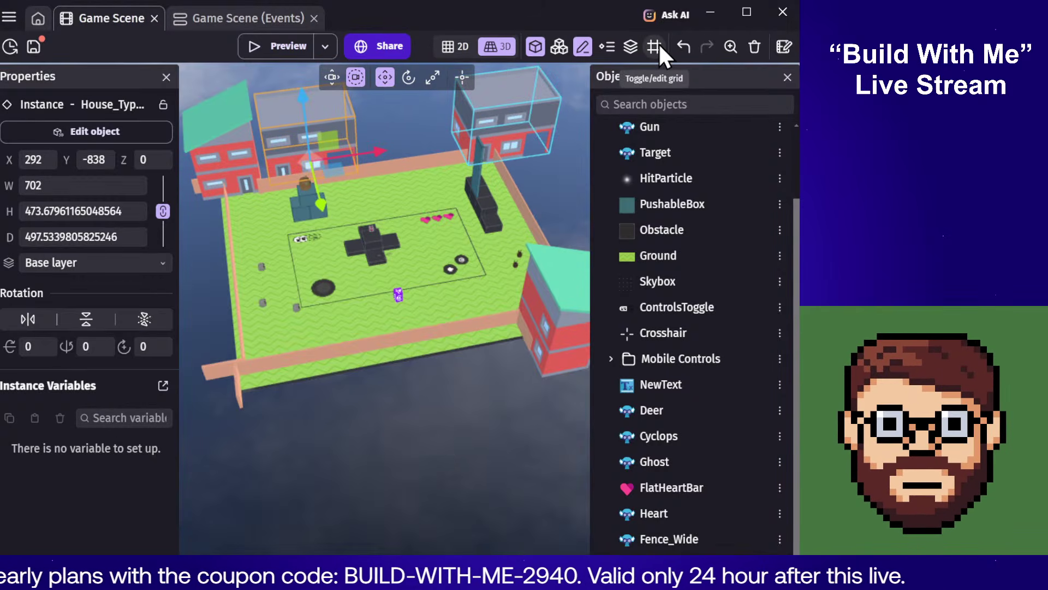
click(654, 46)
click(339, 173)
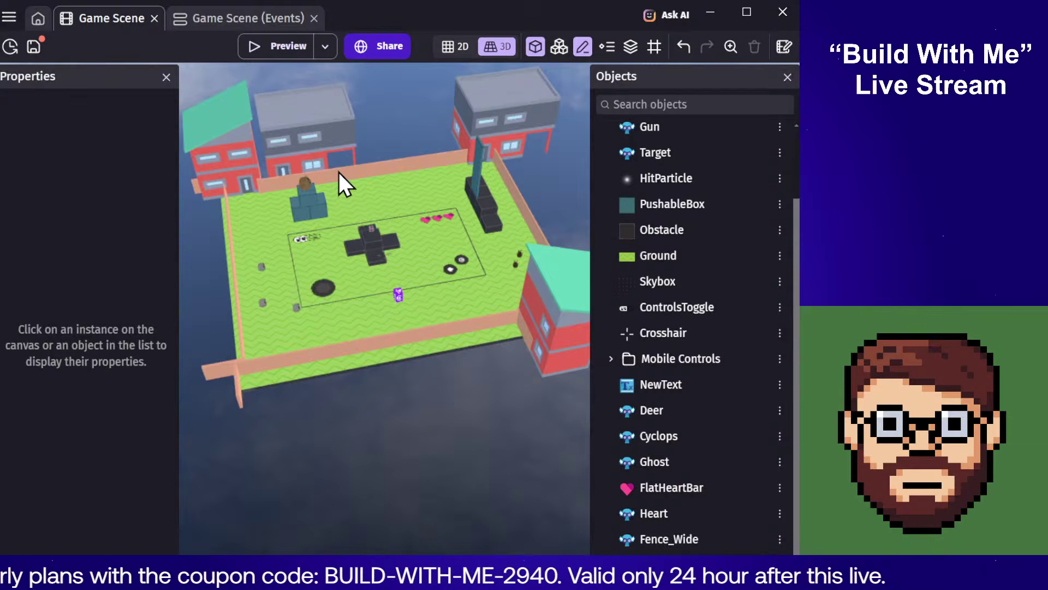
click(313, 153)
drag(333, 176, 337, 174)
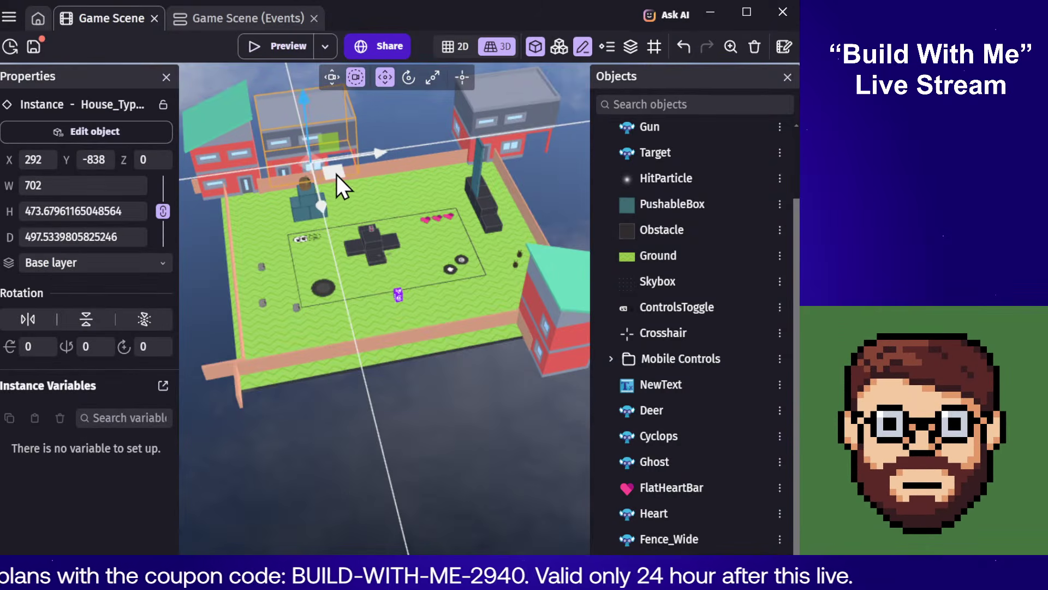
Step: Toggle the scene grid off and back on, and move the copied house onto it at X 256, Y -832
click(655, 46)
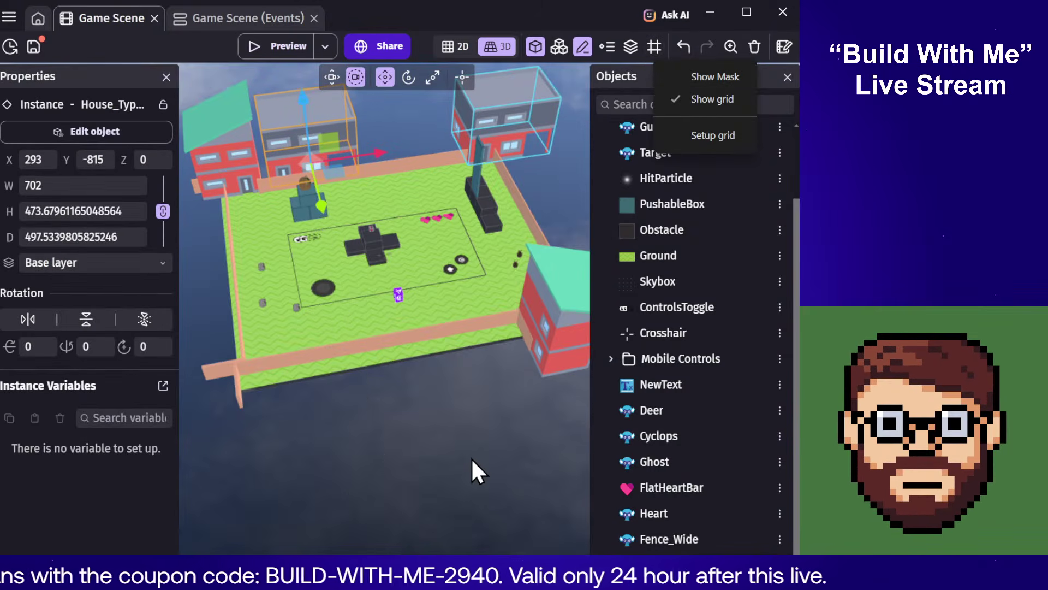
click(711, 99)
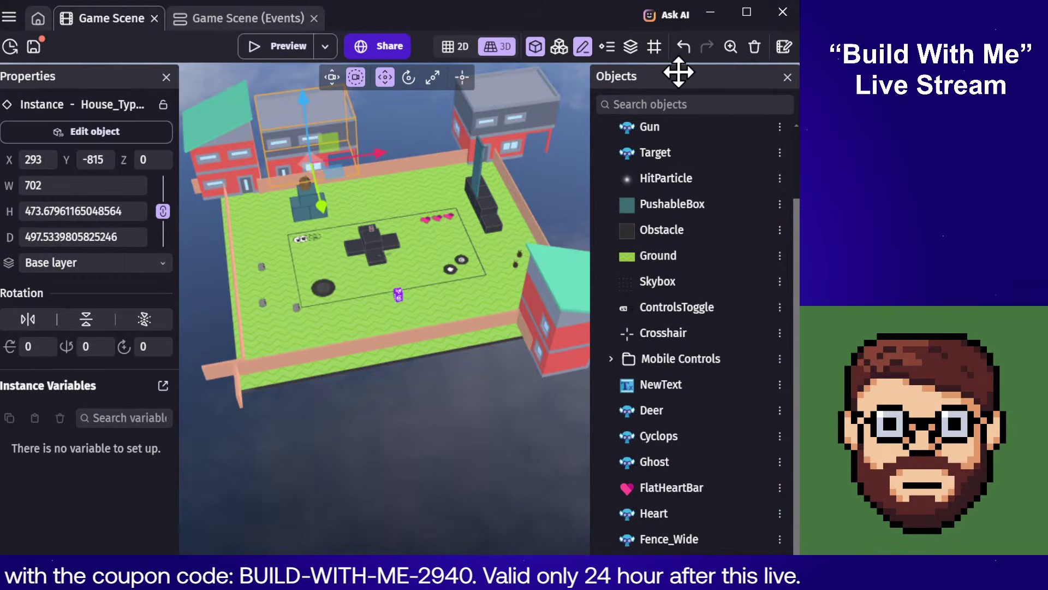
click(659, 52)
click(686, 96)
click(423, 371)
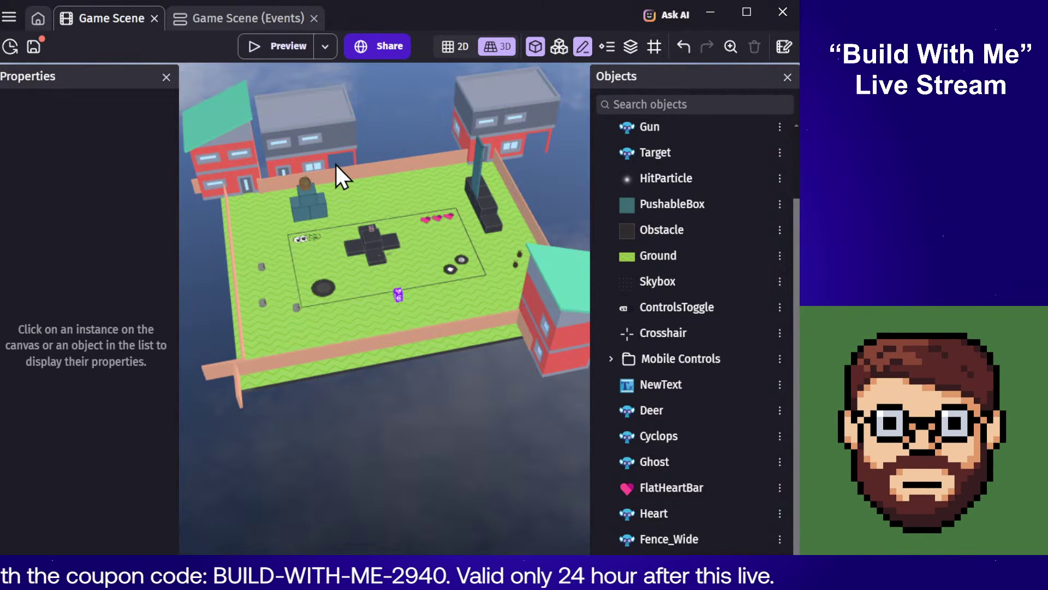
click(334, 166)
drag(312, 170, 332, 179)
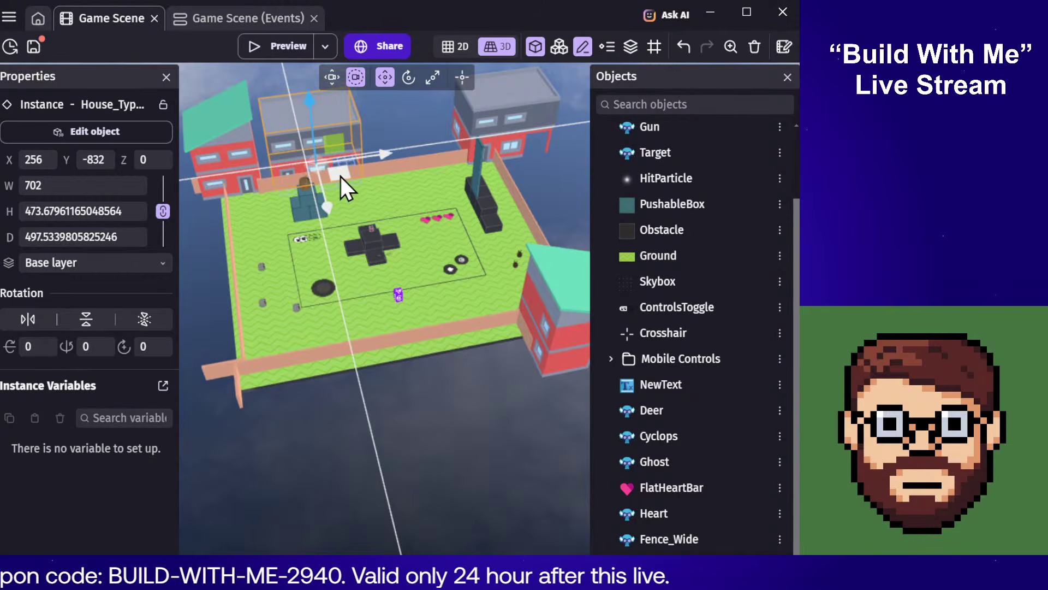
Step: Move the copied grey-roofed house farther outside the fence, to Y -896
click(430, 132)
middle_drag(430, 131, 371, 112)
scroll(381, 120, up, 2)
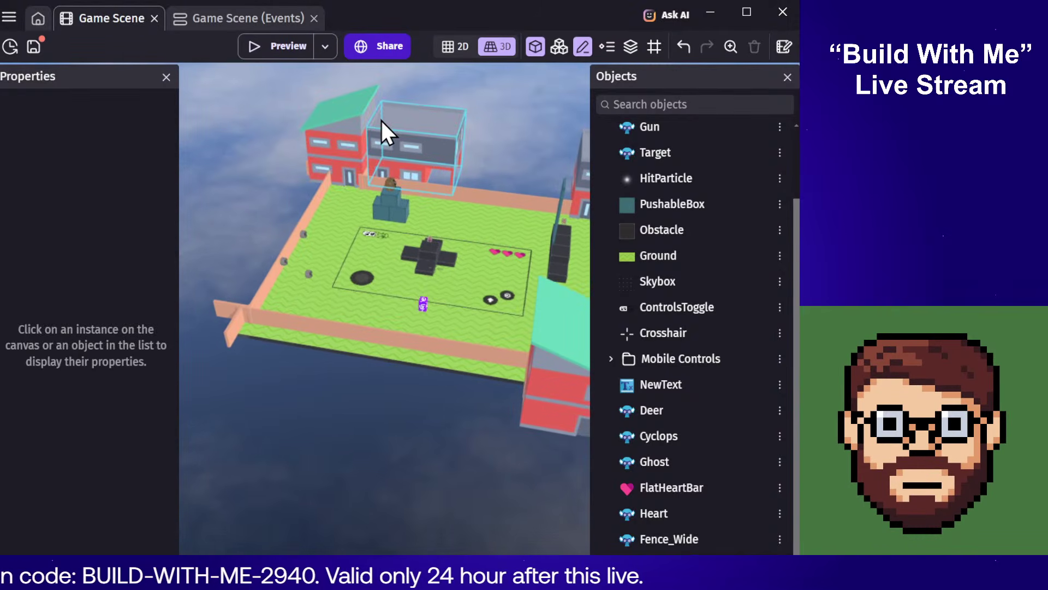
scroll(383, 121, up, 8)
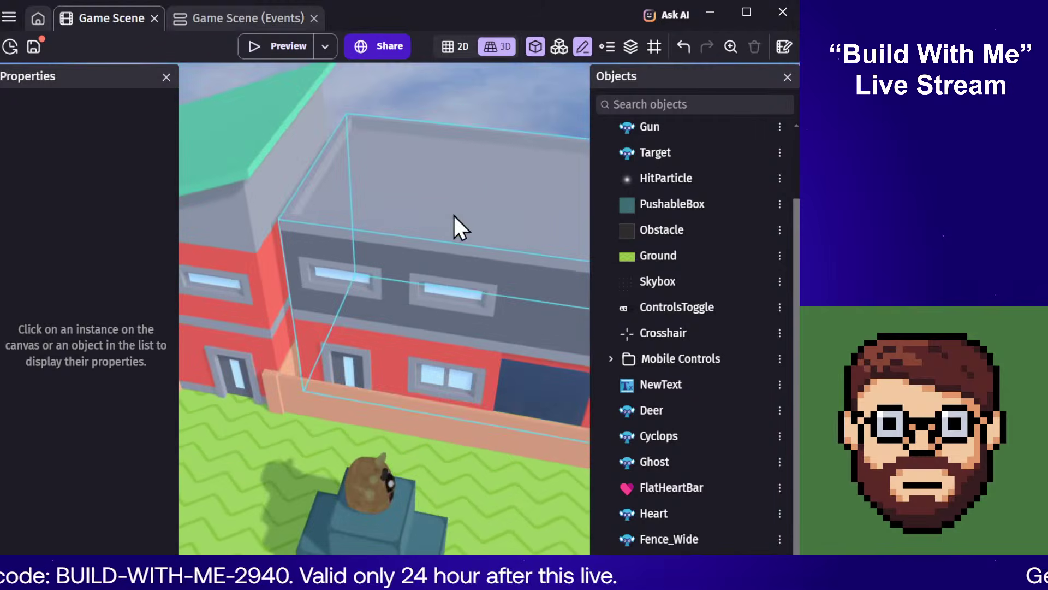
click(404, 405)
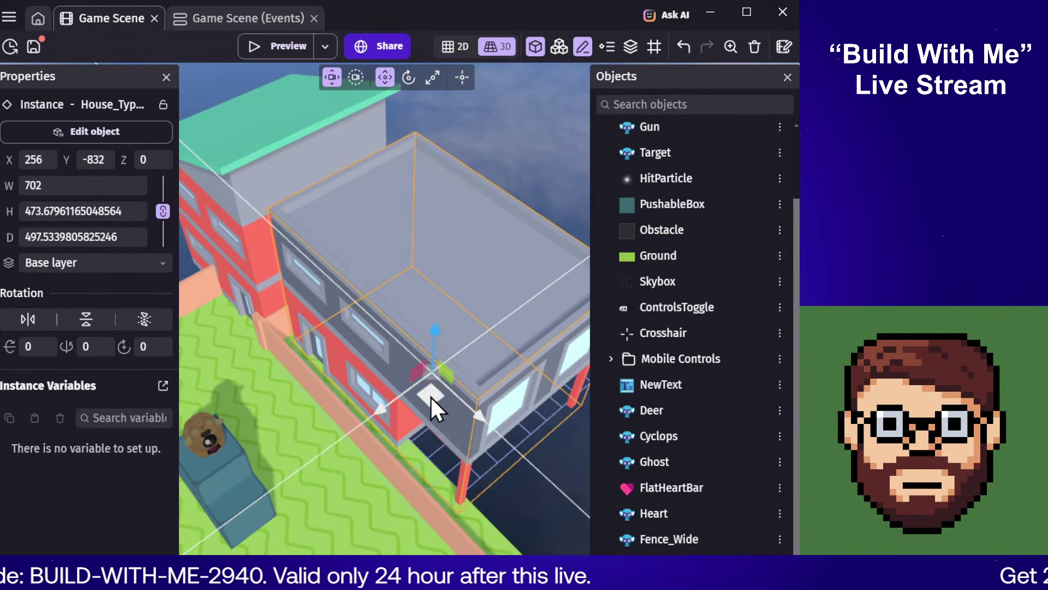
drag(410, 409, 449, 388)
Step: Duplicate the grey-roofed house into the gap along the same fence, at X 1088, Y -896
right_drag(279, 315, 429, 283)
key(d)
click(372, 264)
right_drag(373, 264, 289, 237)
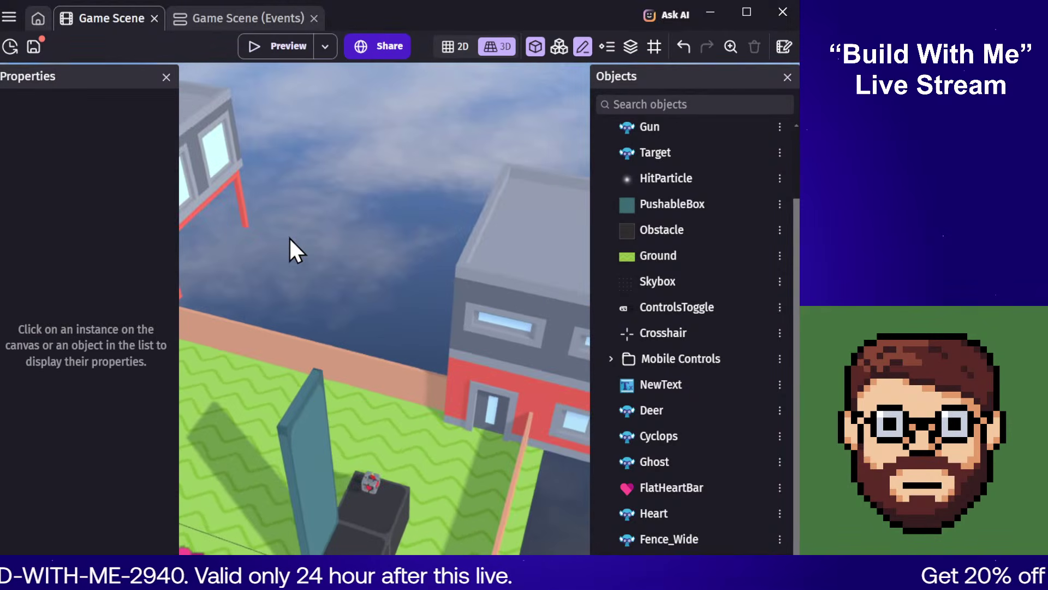
scroll(301, 235, down, 5)
scroll(303, 243, down, 3)
click(297, 270)
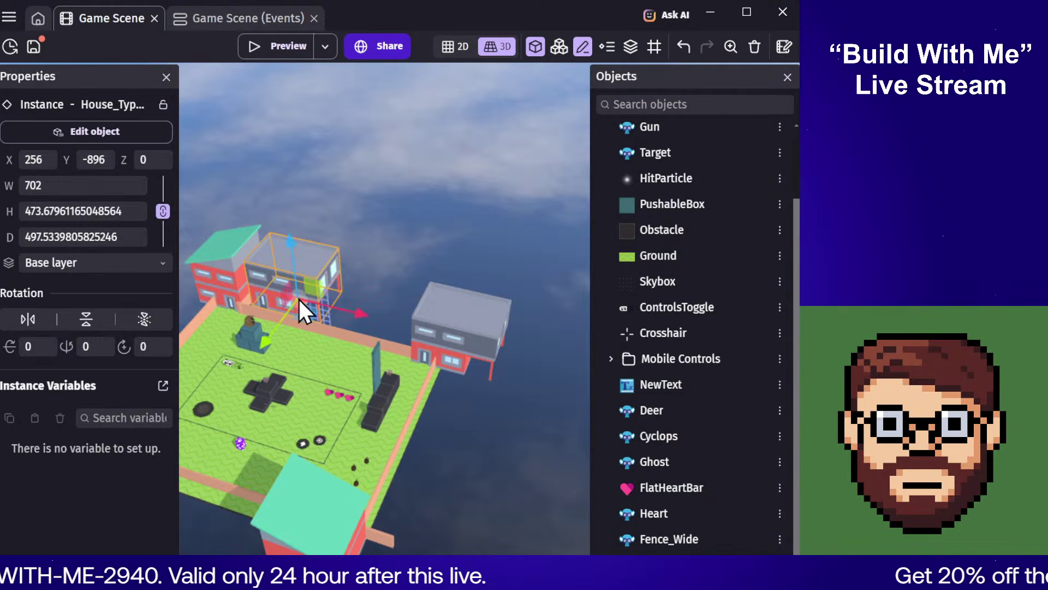
drag(316, 297, 394, 339)
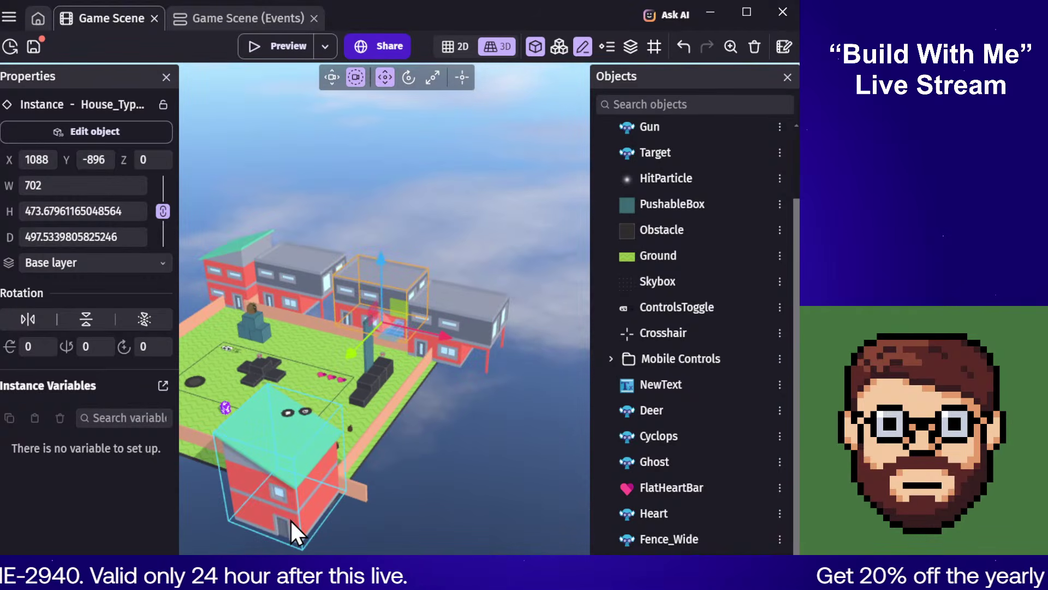
Step: Duplicate the rotated green-roofed corner house to a spot outside the adjacent side fence, at X 2048, Y 832
click(291, 518)
drag(301, 523, 412, 494)
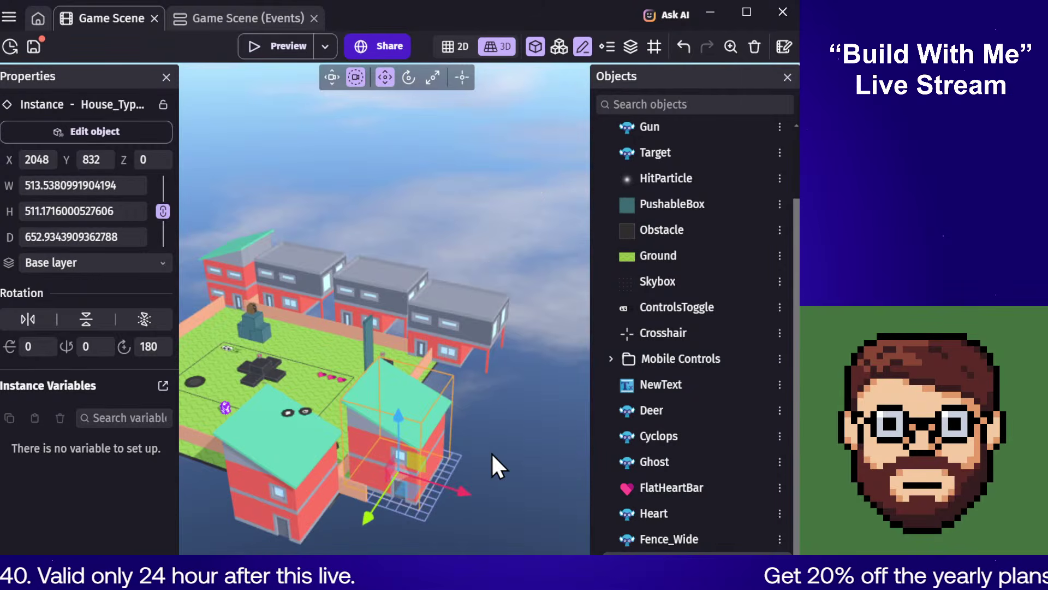
click(494, 451)
Step: Duplicate the green-roofed house across the arena to the opposite side fence, at X -704, Y 832, and set its Z rotation to 0
middle_drag(286, 339, 500, 368)
scroll(501, 364, down, 3)
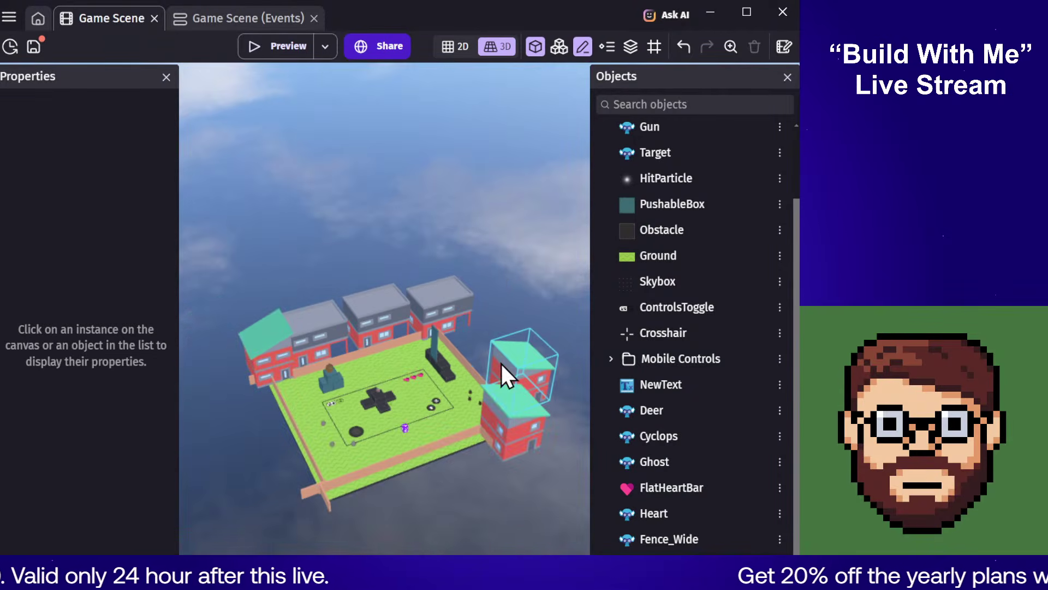
click(513, 373)
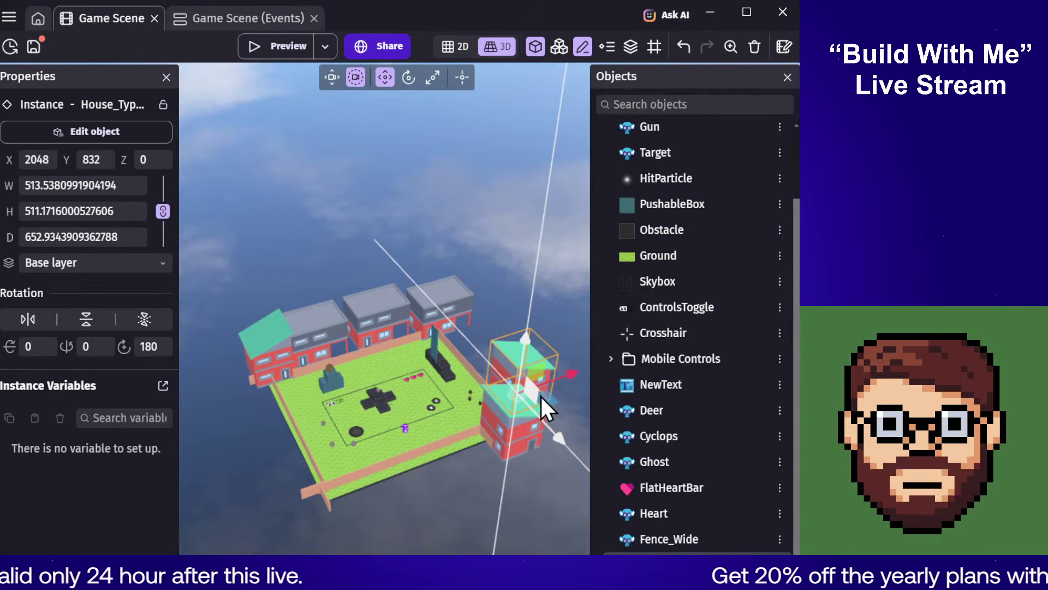
drag(547, 401, 224, 528)
key(e)
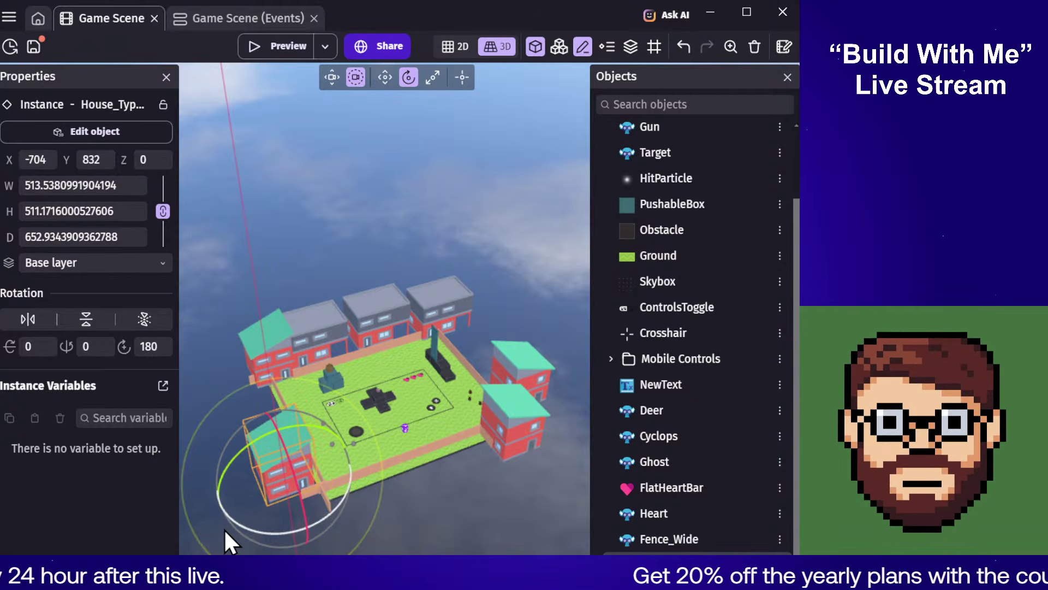
click(422, 518)
click(280, 466)
click(418, 471)
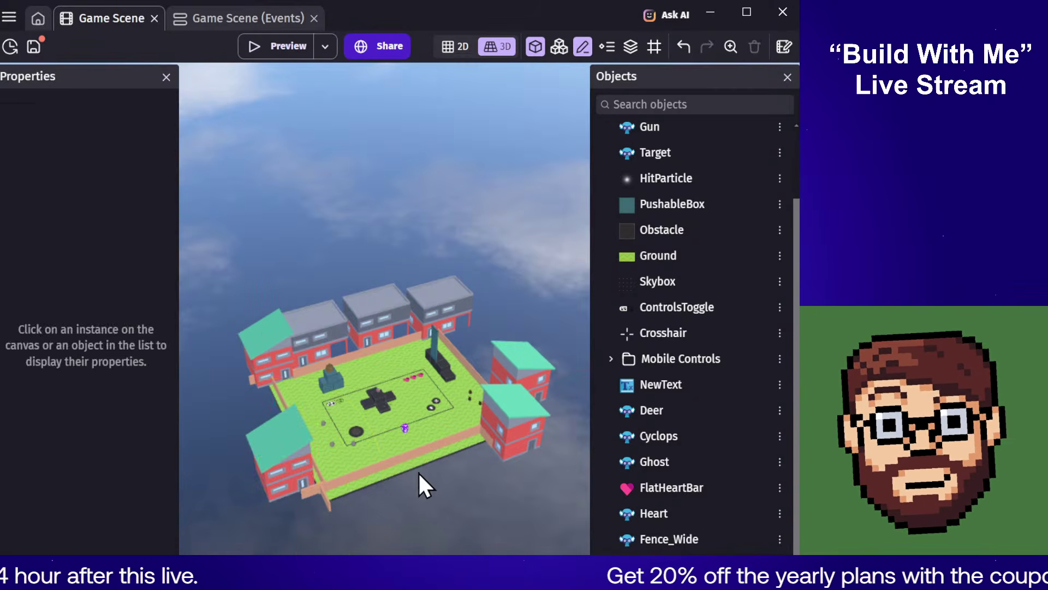
Step: Add the House Type 17 3D model from the asset store's suburban city pack to the scene objects
middle_drag(418, 471, 465, 490)
scroll(759, 255, up, 2)
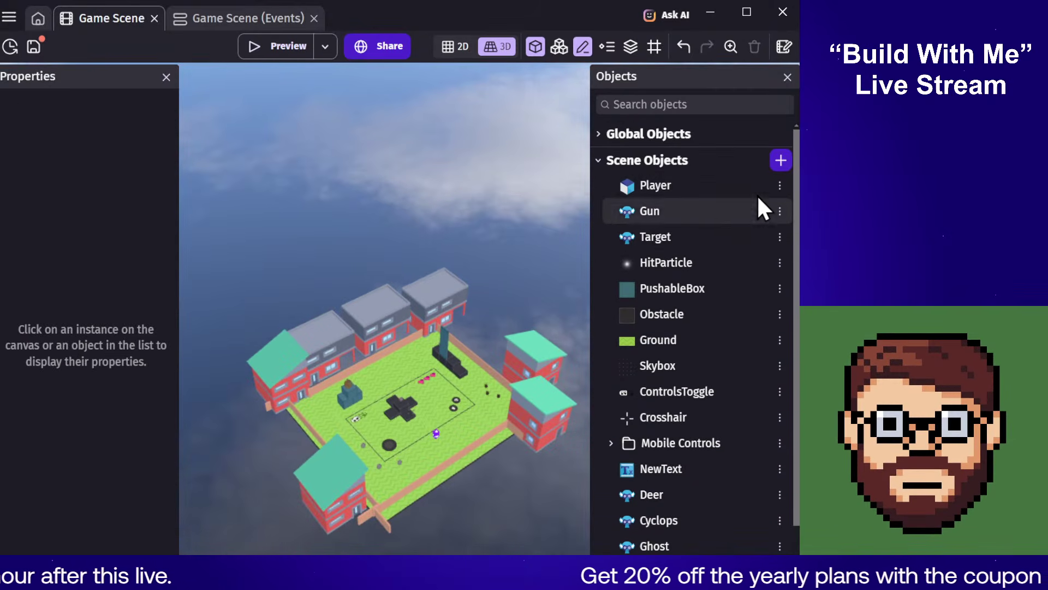
click(777, 164)
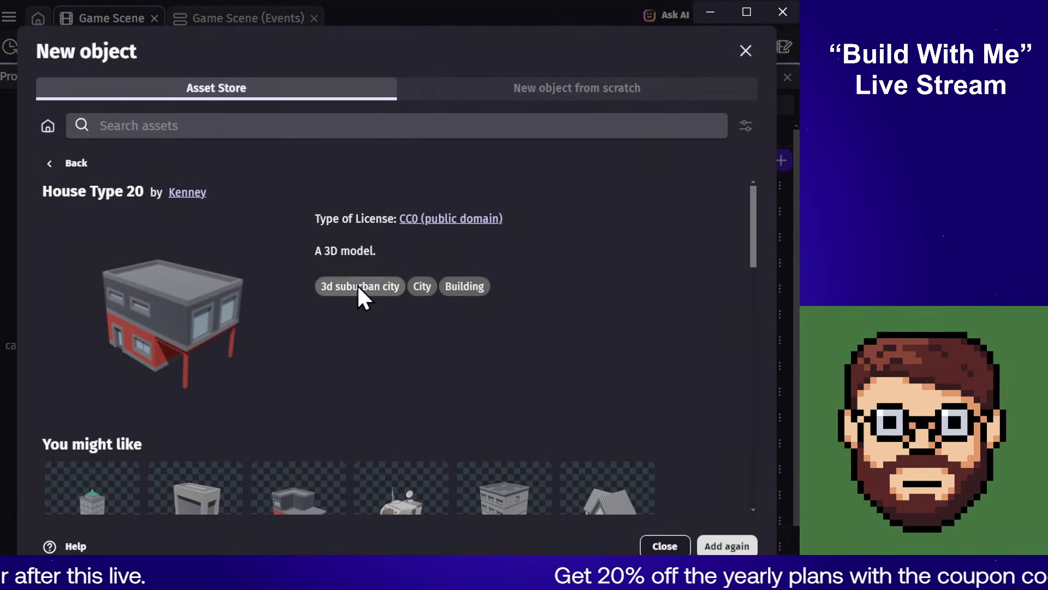
scroll(376, 327, down, 10)
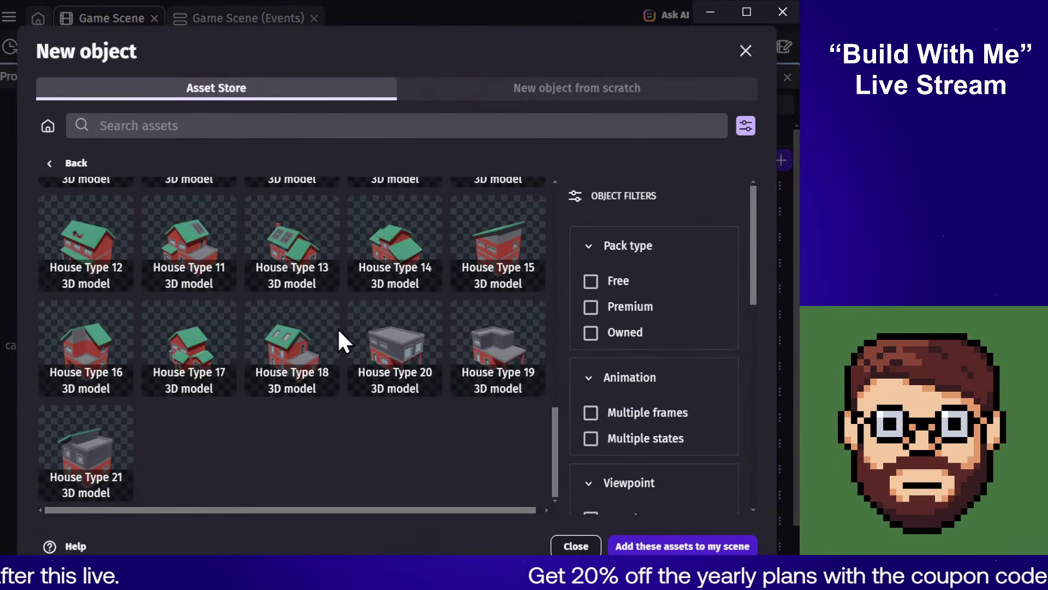
click(218, 347)
click(680, 546)
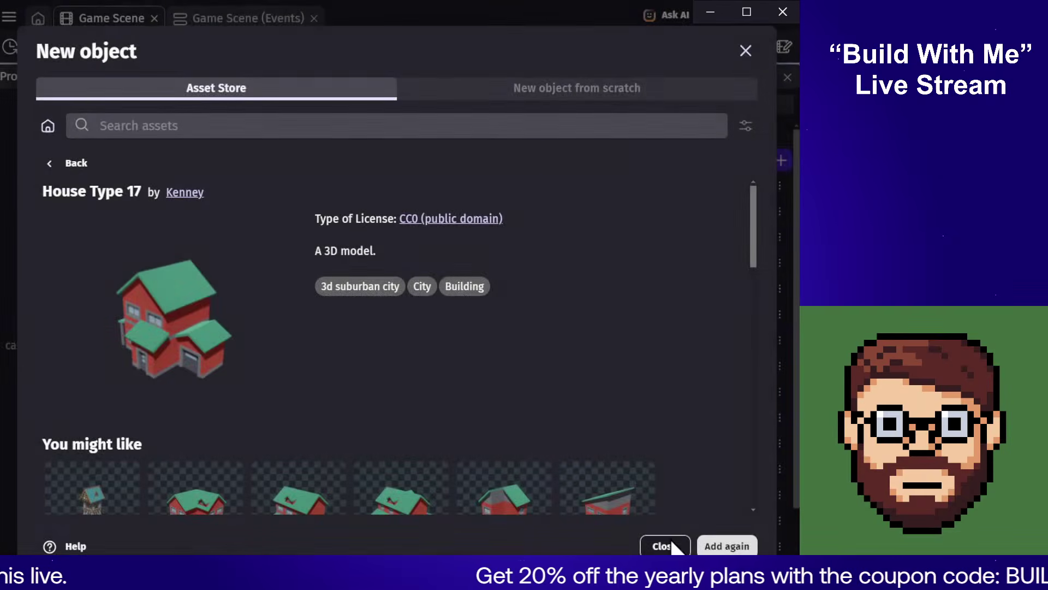
click(661, 547)
Step: Place a House Type 17 outside the front fence at X 78, Y 1474 and scale it uniformly to 584 × 461 × 473
scroll(720, 469, down, 3)
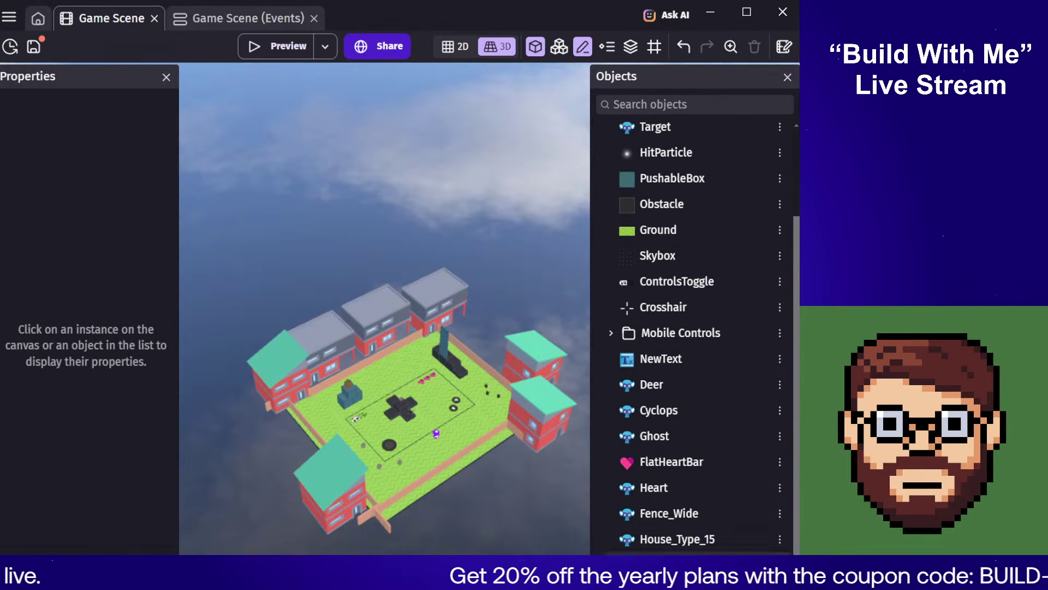
click(442, 508)
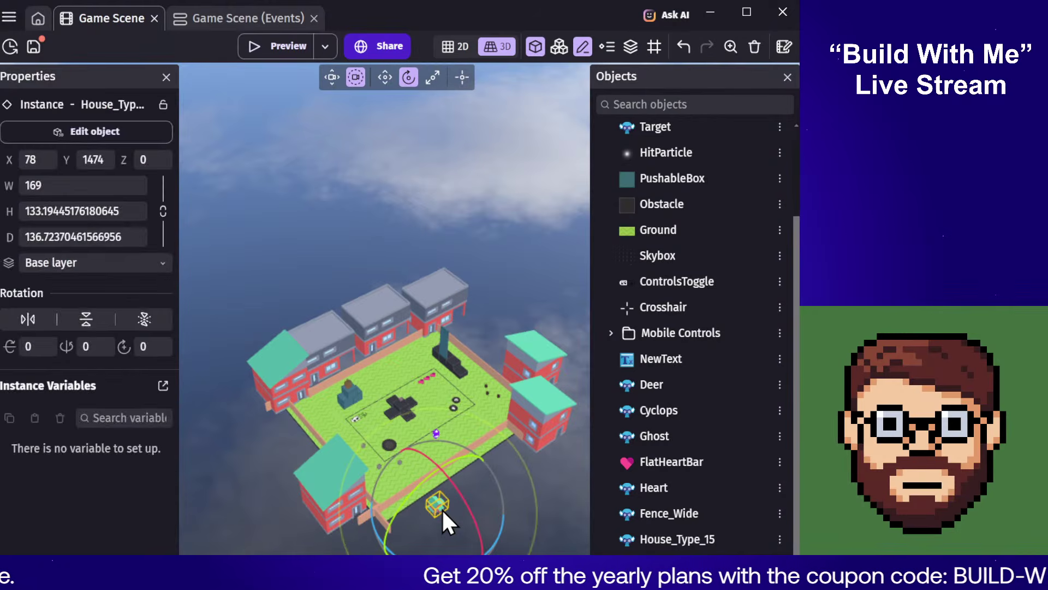
key(r)
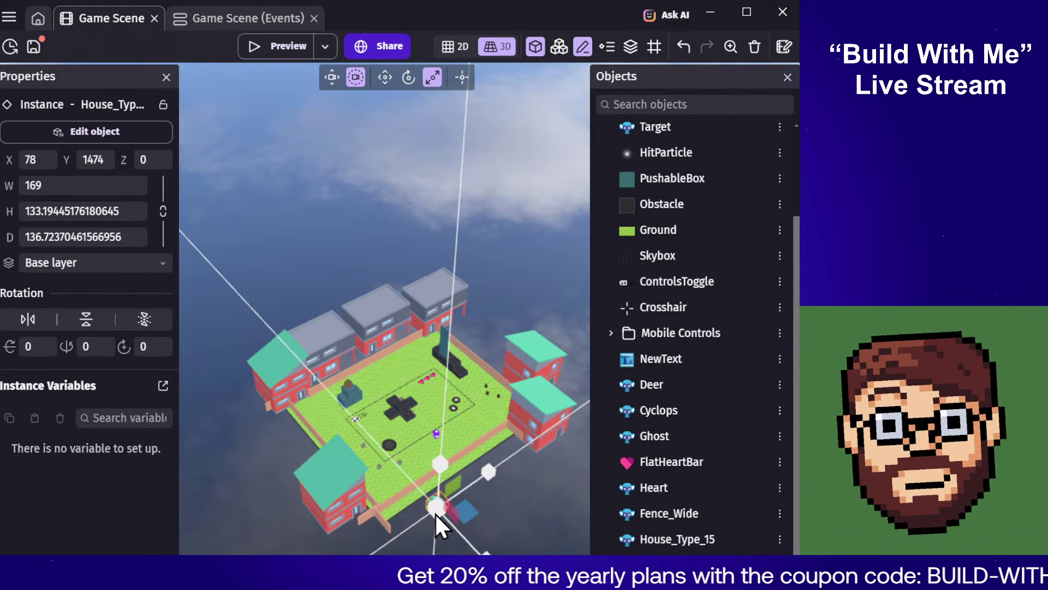
drag(438, 508, 471, 502)
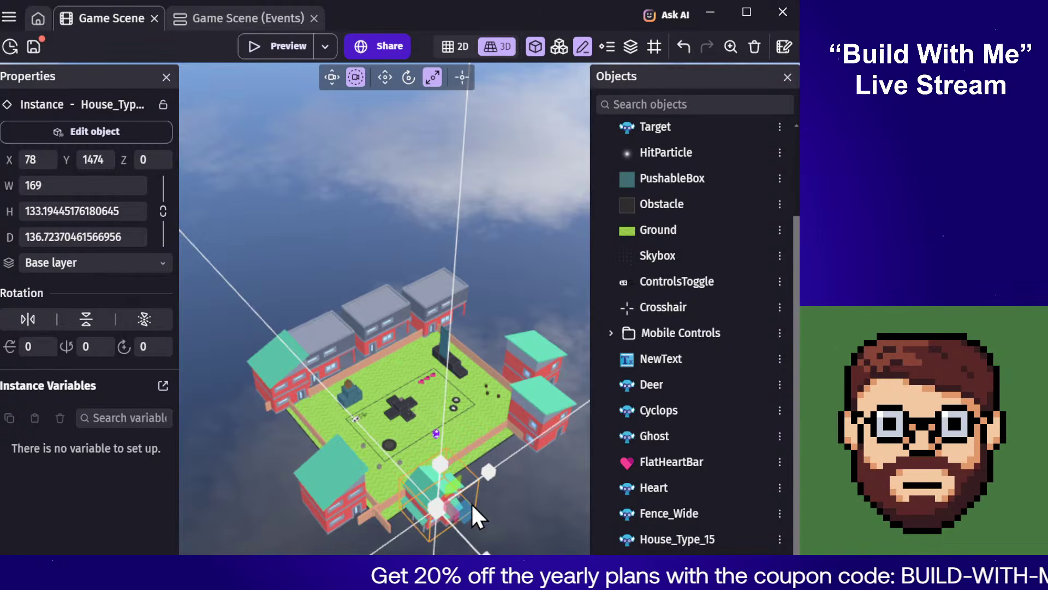
click(486, 512)
Step: Enlarge the House Type 17 uniformly to 770 × 608 × 623
scroll(492, 517, up, 10)
scroll(487, 514, down, 7)
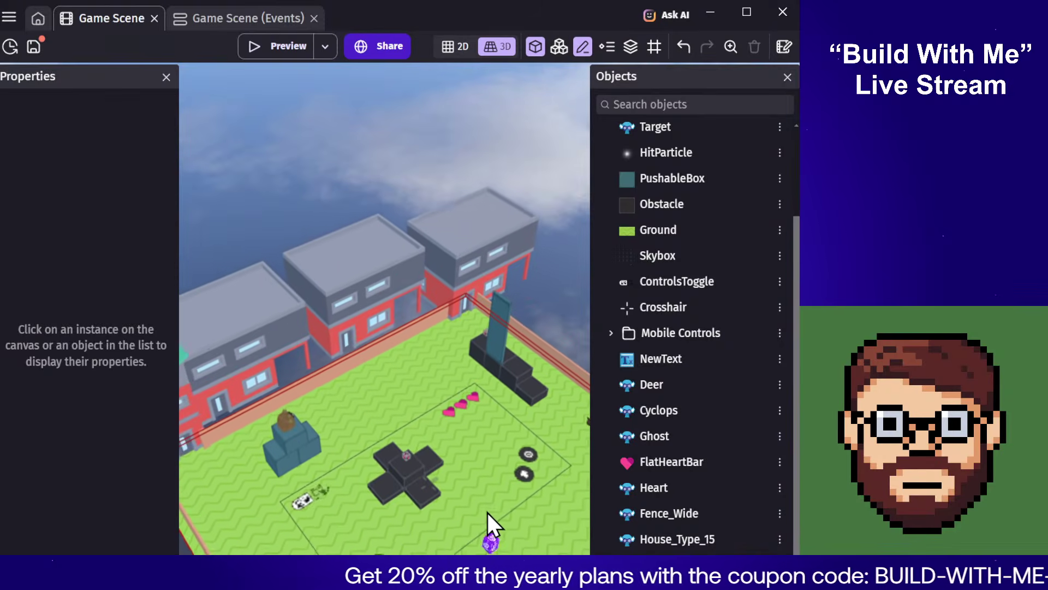
scroll(486, 505, up, 8)
scroll(479, 453, down, 5)
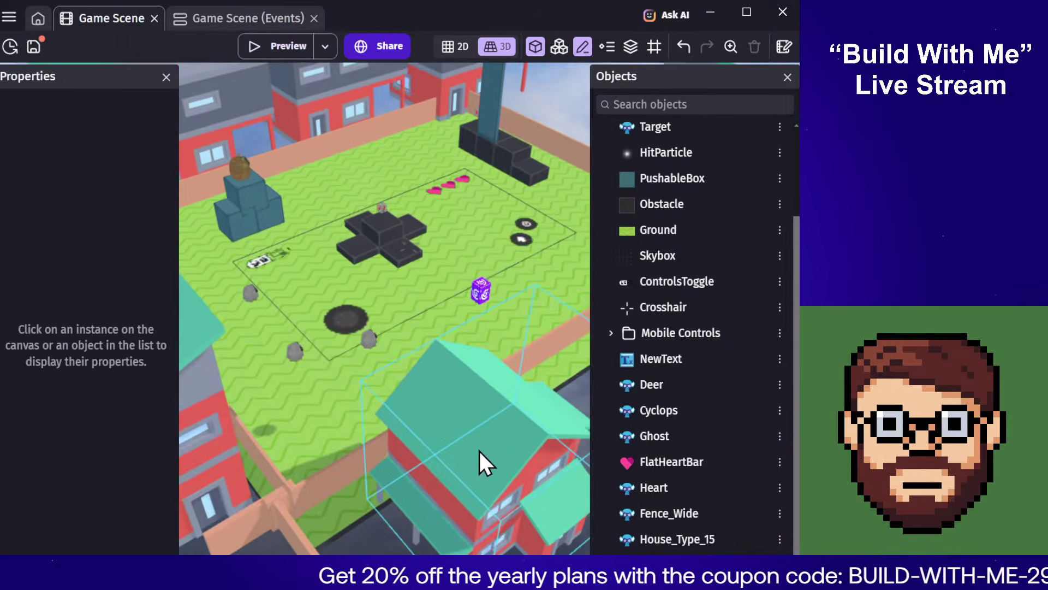
scroll(476, 447, down, 5)
scroll(349, 458, up, 4)
click(324, 452)
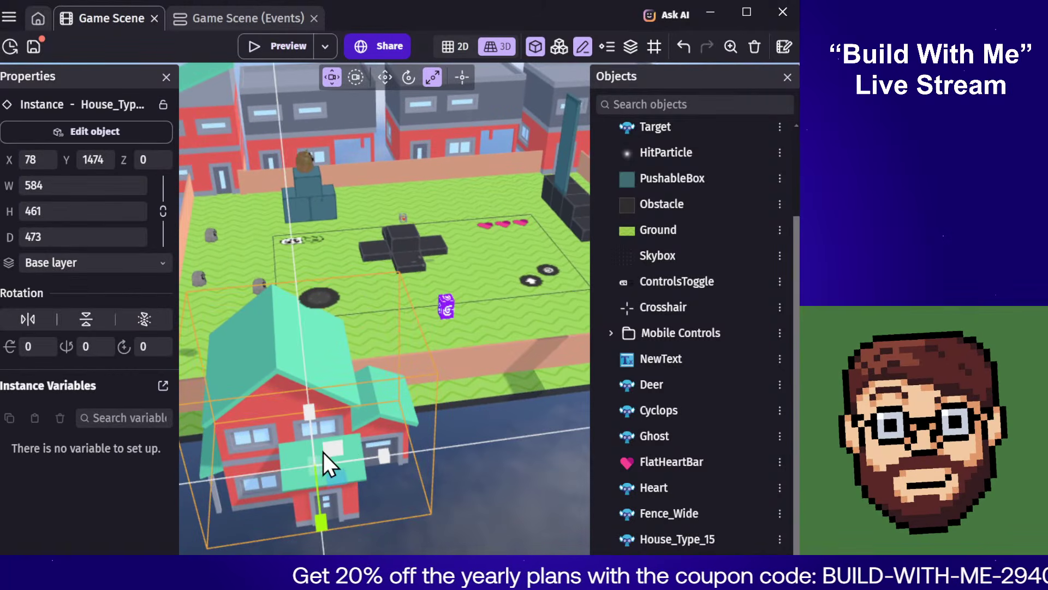
drag(315, 466, 320, 464)
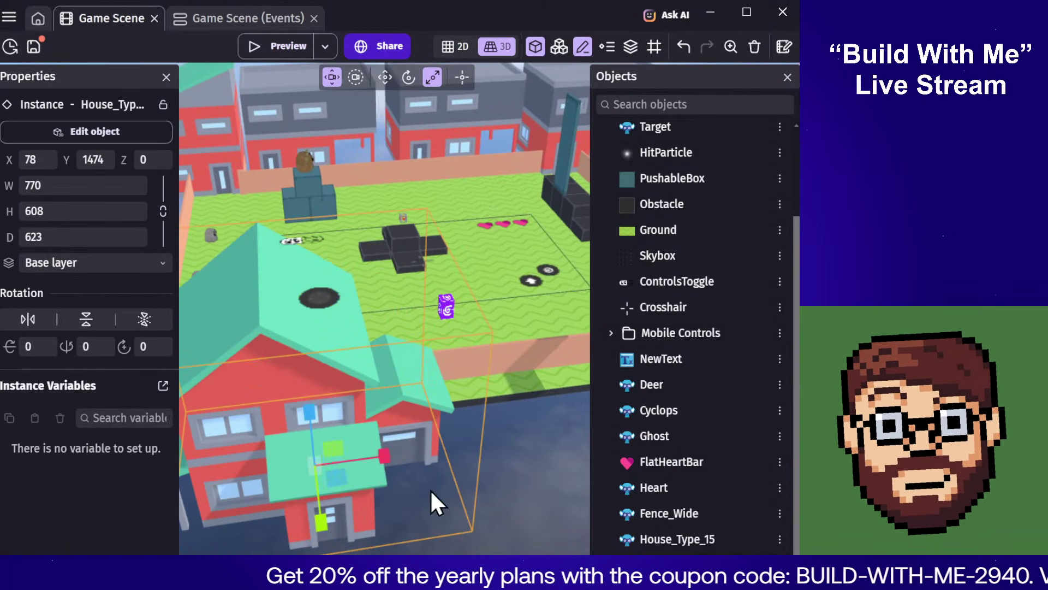
scroll(464, 453, down, 4)
scroll(393, 456, up, 3)
scroll(393, 456, down, 2)
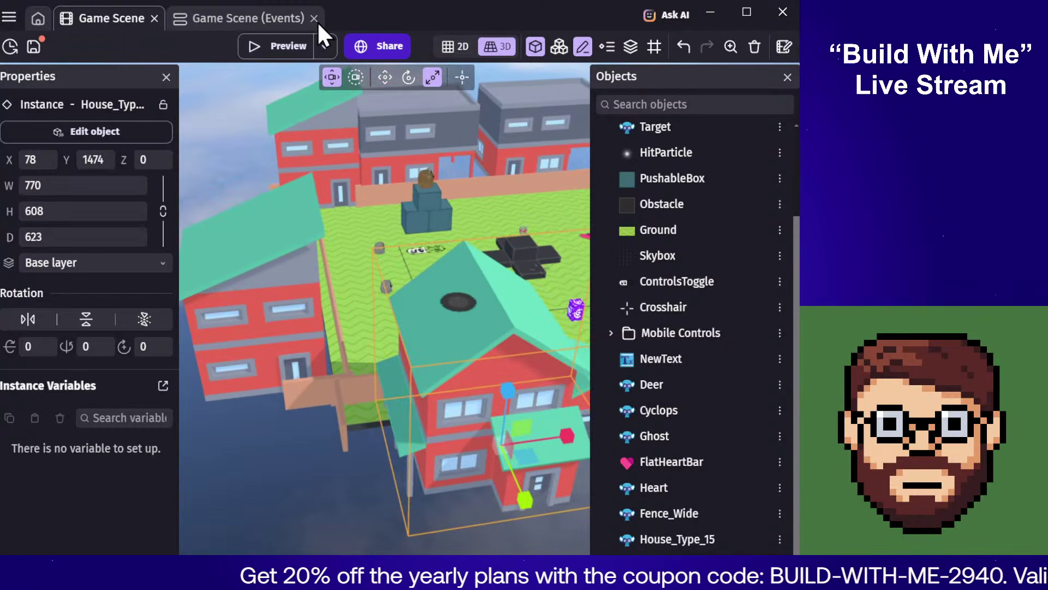
Step: Move the enlarged House Type 17 away from the fence to X -48, Y 1514
click(385, 77)
click(258, 461)
right_drag(262, 460, 377, 451)
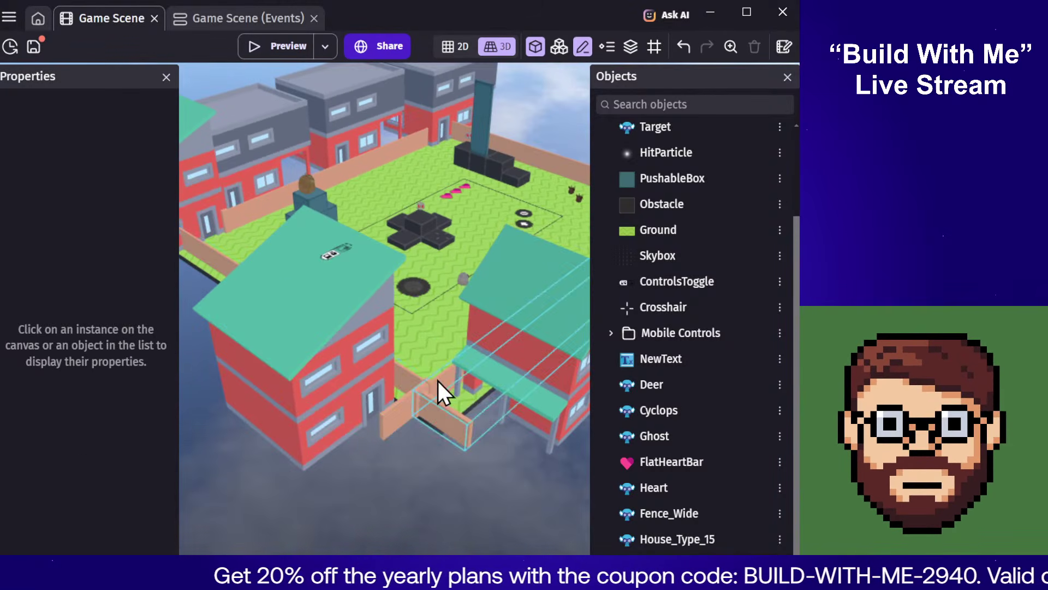
click(440, 384)
key(d)
drag(389, 387, 385, 407)
click(481, 417)
right_drag(481, 417, 377, 382)
Step: Duplicate the House Type 17 to the gap outside the side fence beside the green-roofed house, at X 2083, Y -131
click(379, 385)
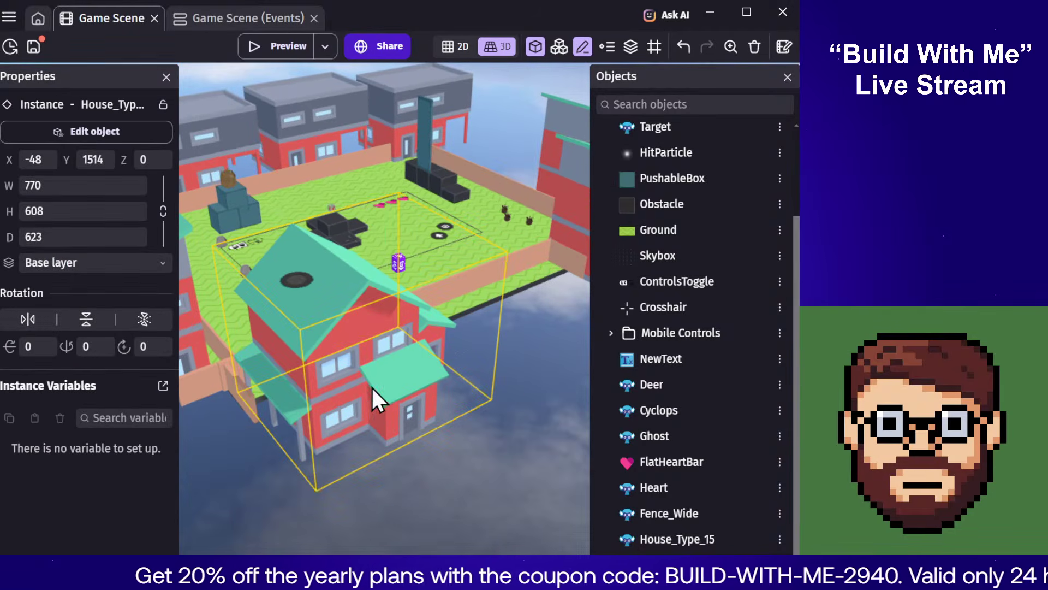
ctrl+drag(367, 395, 514, 352)
scroll(513, 352, down, 3)
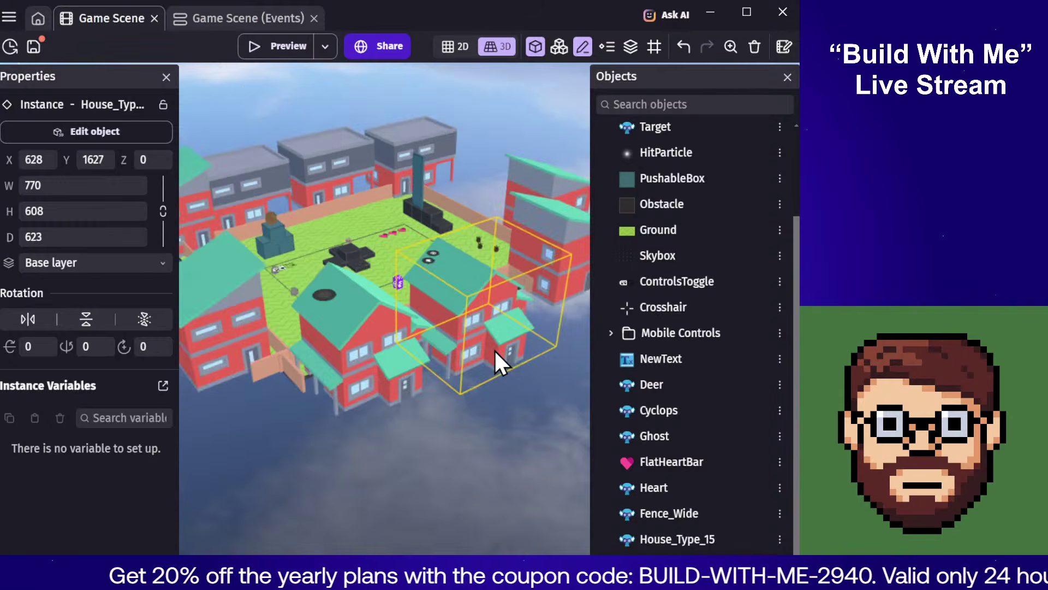
right_drag(450, 355, 430, 377)
drag(430, 377, 580, 242)
right_drag(482, 249, 447, 322)
scroll(496, 235, up, 3)
right_drag(495, 235, 467, 336)
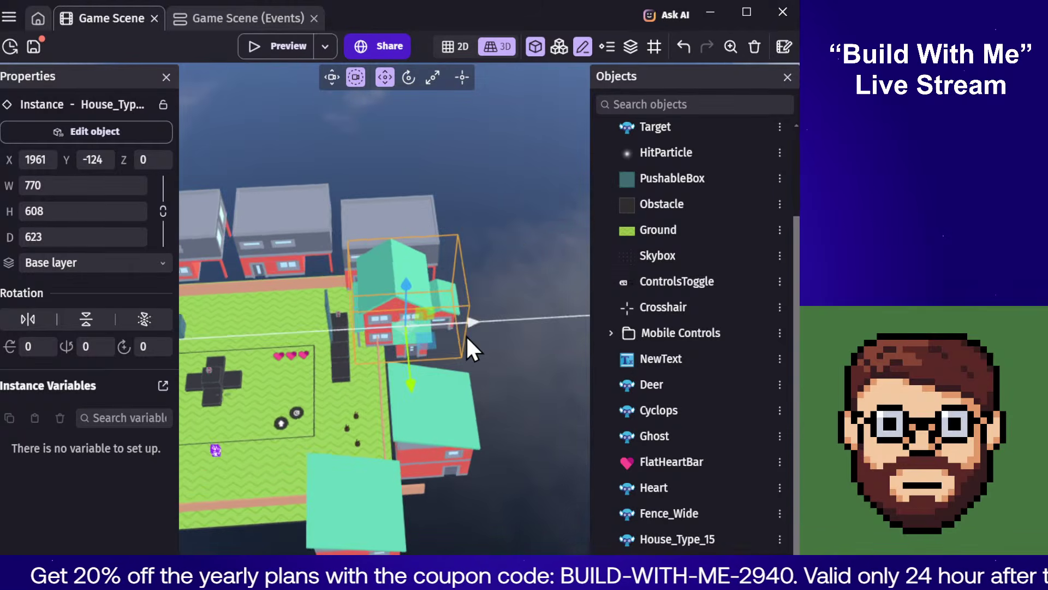
middle_drag(465, 335, 442, 345)
drag(439, 336, 453, 338)
Step: Rotate the copied House Type 17 to 270° about Z and shift it slightly closer to the fence
key(e)
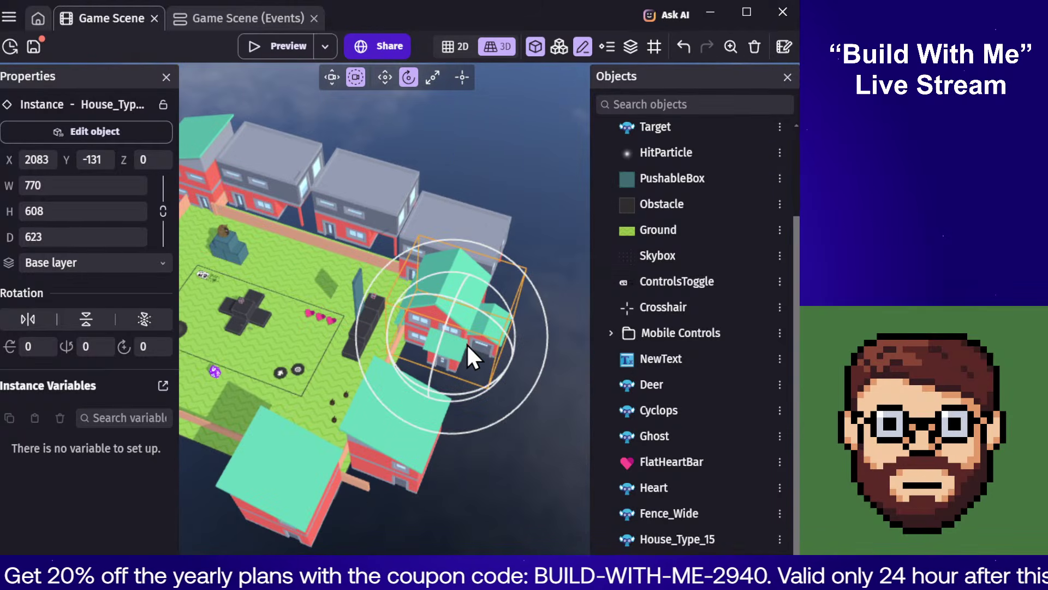
drag(470, 387, 525, 372)
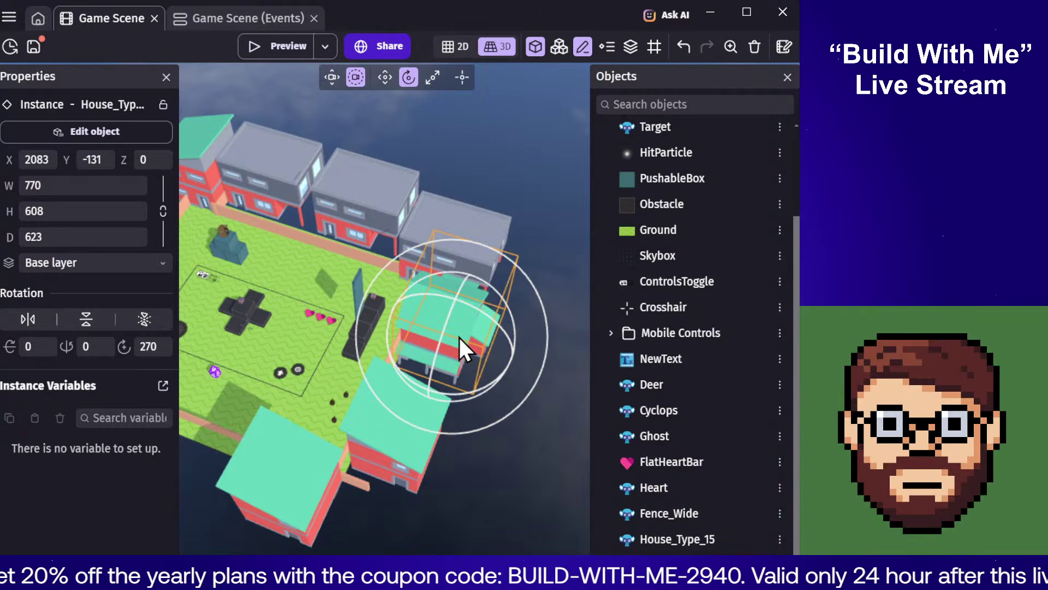
key(w)
click(523, 398)
click(439, 323)
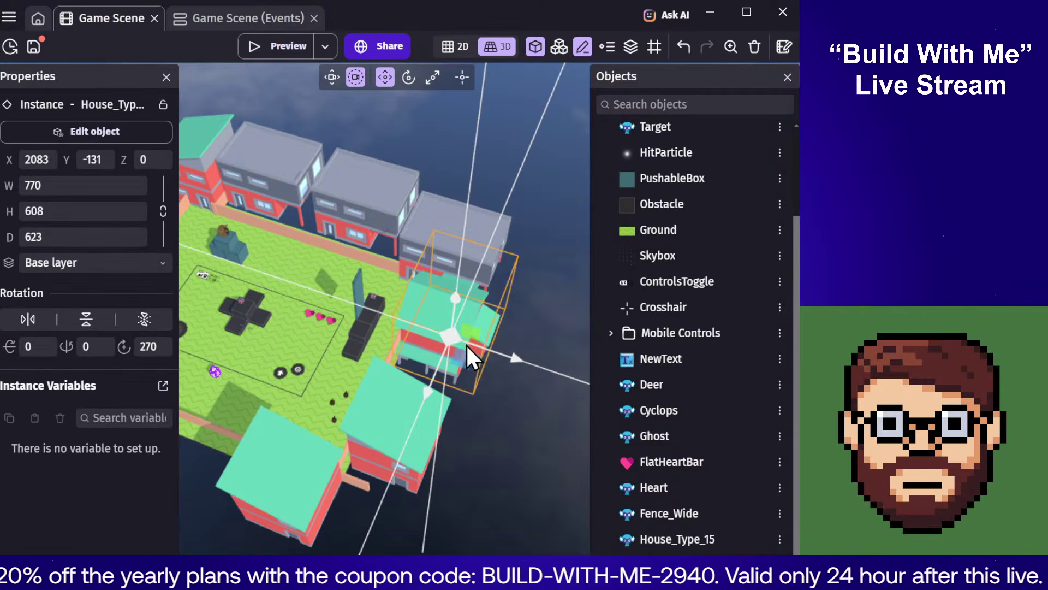
drag(457, 343, 458, 355)
click(300, 336)
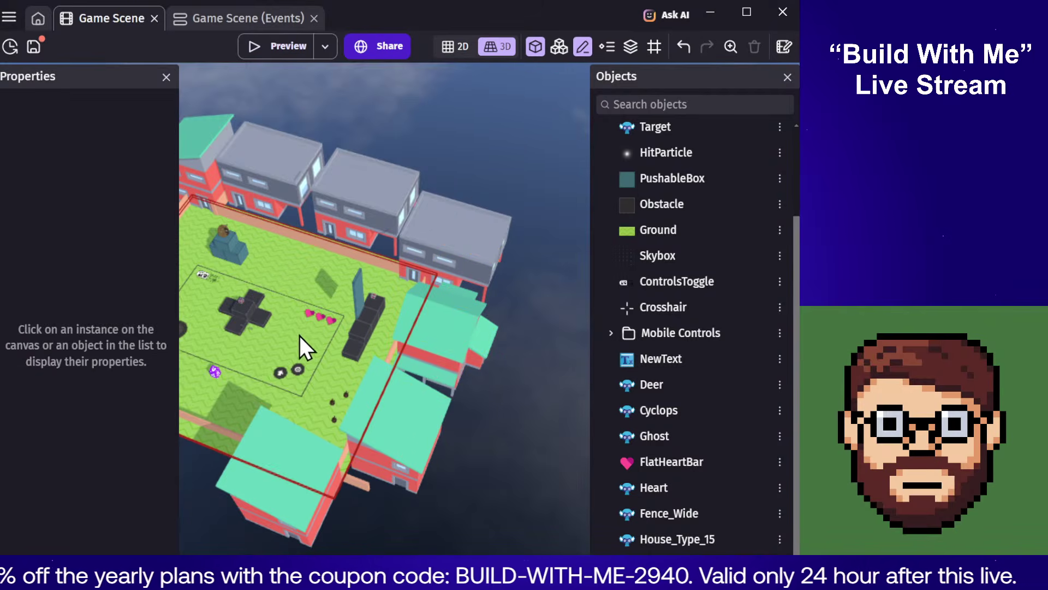
Step: Duplicate the front House Type 17 to the gap between the two houses on the opposite side fence, at X -836, Y -191
middle_drag(300, 335, 318, 393)
click(355, 429)
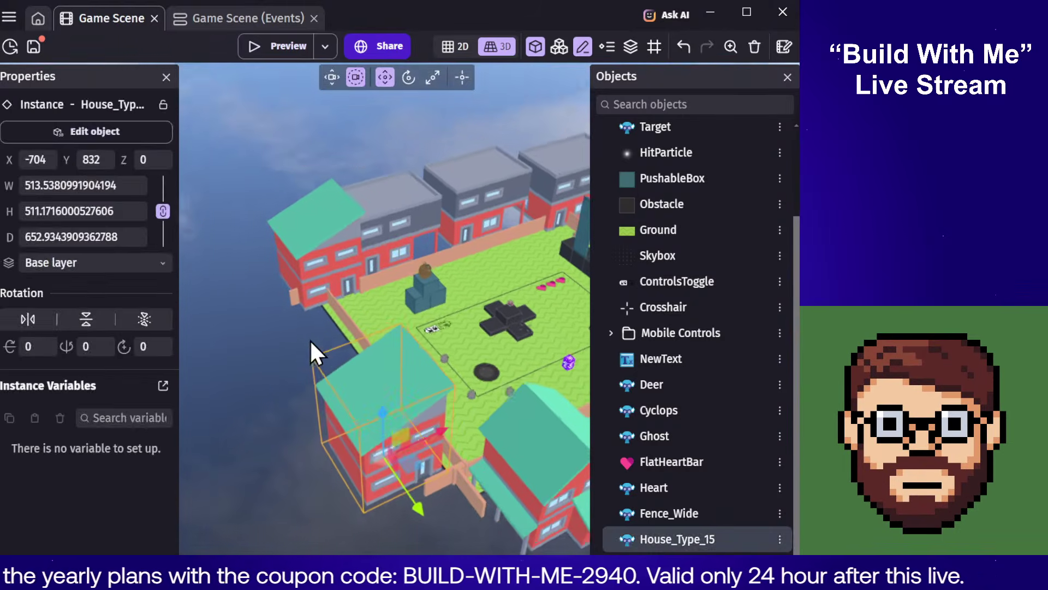
middle_drag(311, 351, 379, 237)
click(380, 237)
click(259, 354)
scroll(229, 333, down, 5)
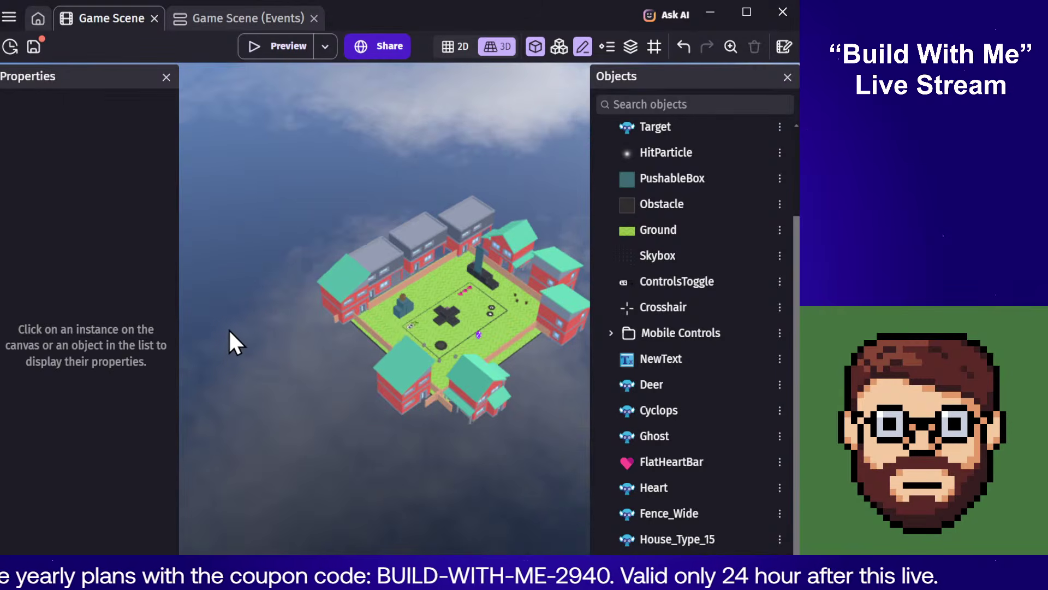
click(476, 376)
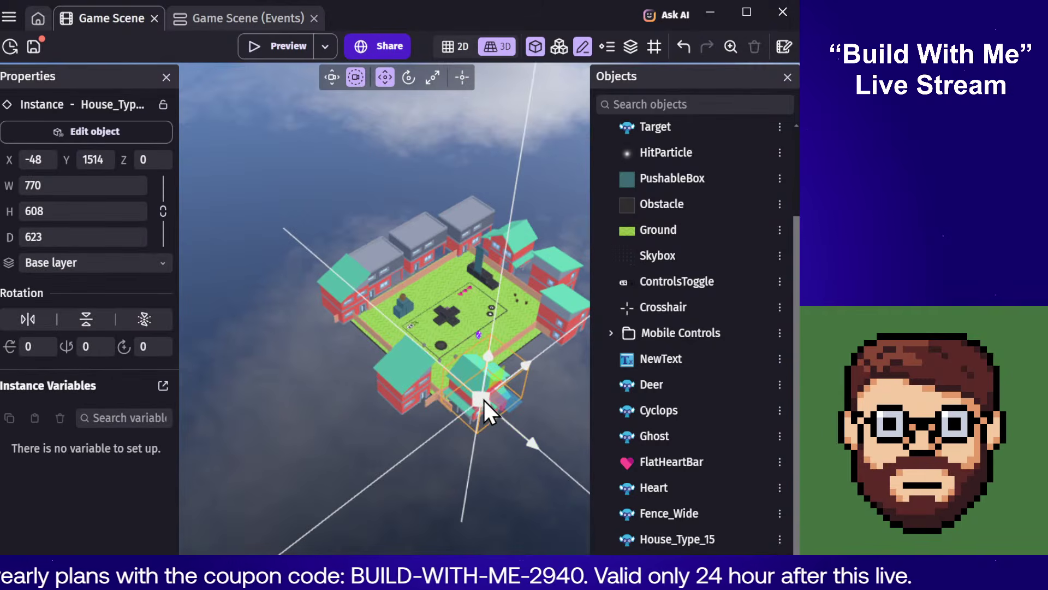
ctrl+drag(484, 398, 375, 369)
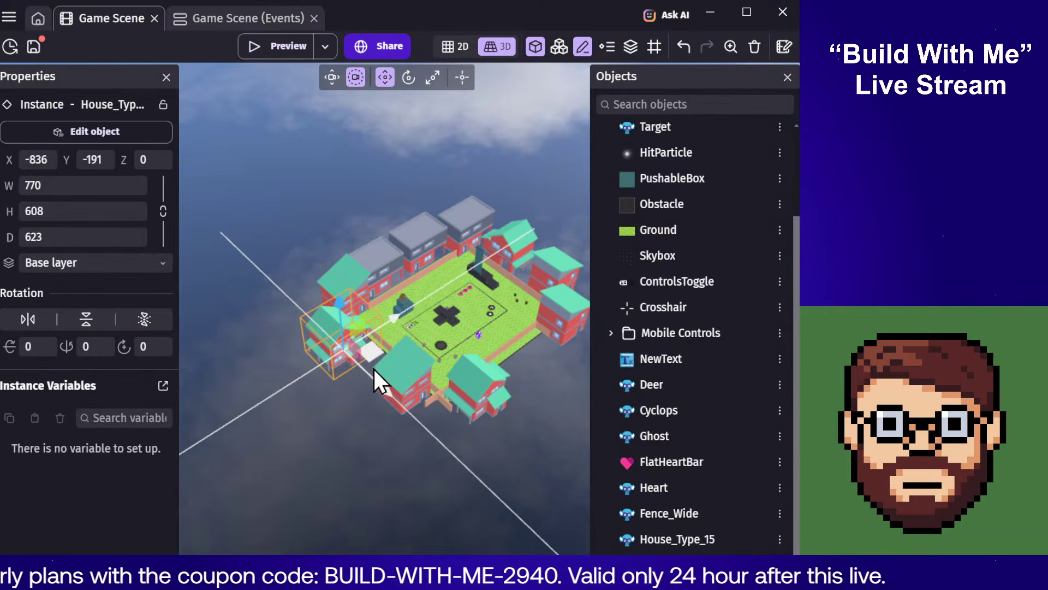
click(355, 401)
Step: Rotate this House Type 17 copy to 90° about Z and move it closer to the side fence
scroll(354, 402, up, 4)
scroll(354, 401, up, 2)
click(286, 356)
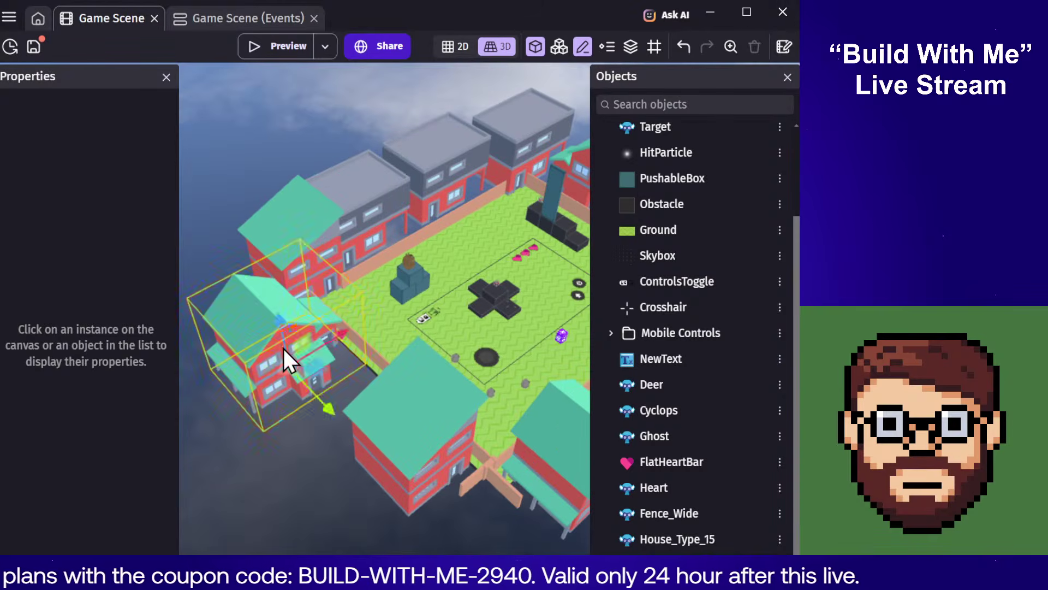
drag(336, 391, 289, 409)
click(272, 338)
click(273, 334)
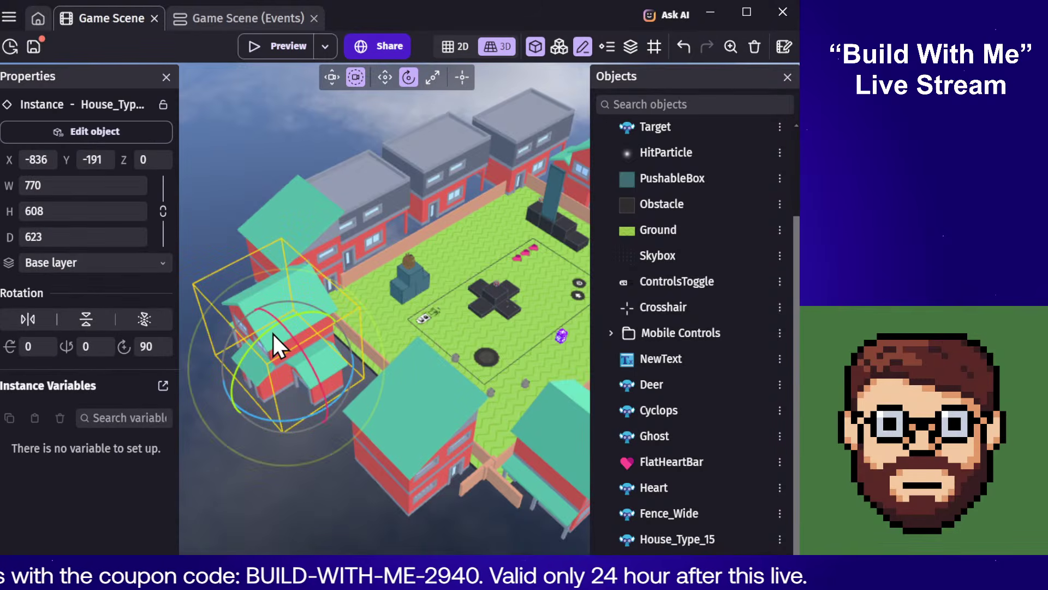
key(w)
drag(280, 343, 324, 369)
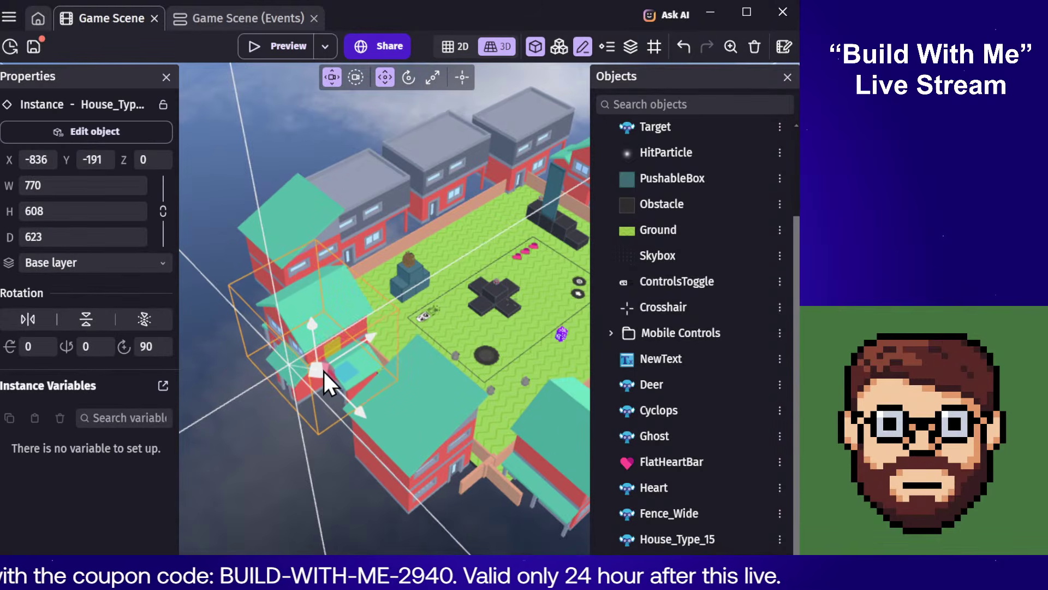
click(295, 464)
Step: Run a preview of the game and reposition its window to check the surrounding houses
key(d)
right_drag(385, 360, 294, 371)
key(s)
key(a)
key(w)
key(d)
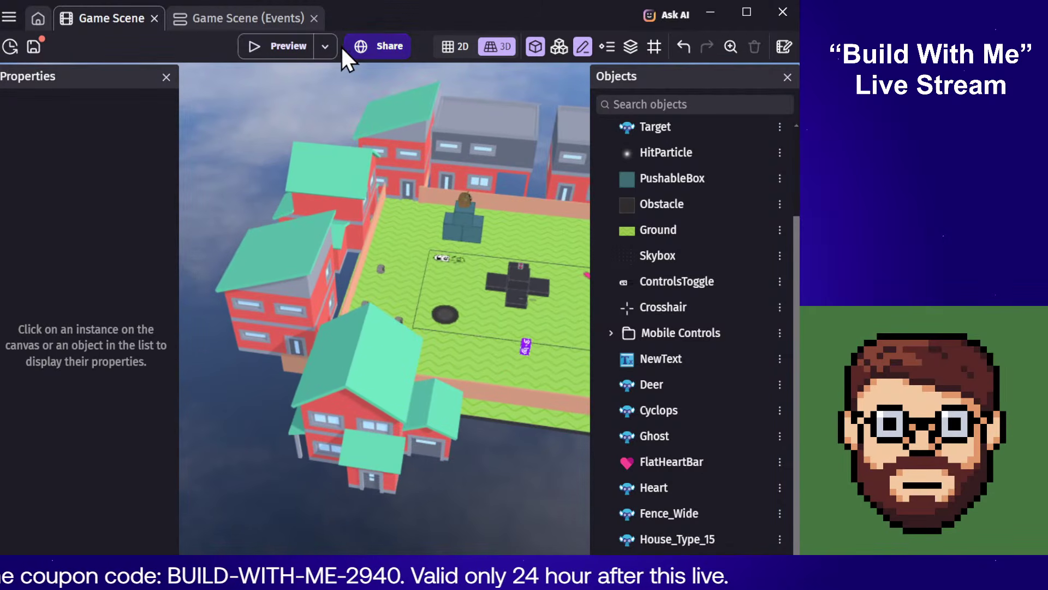
click(310, 53)
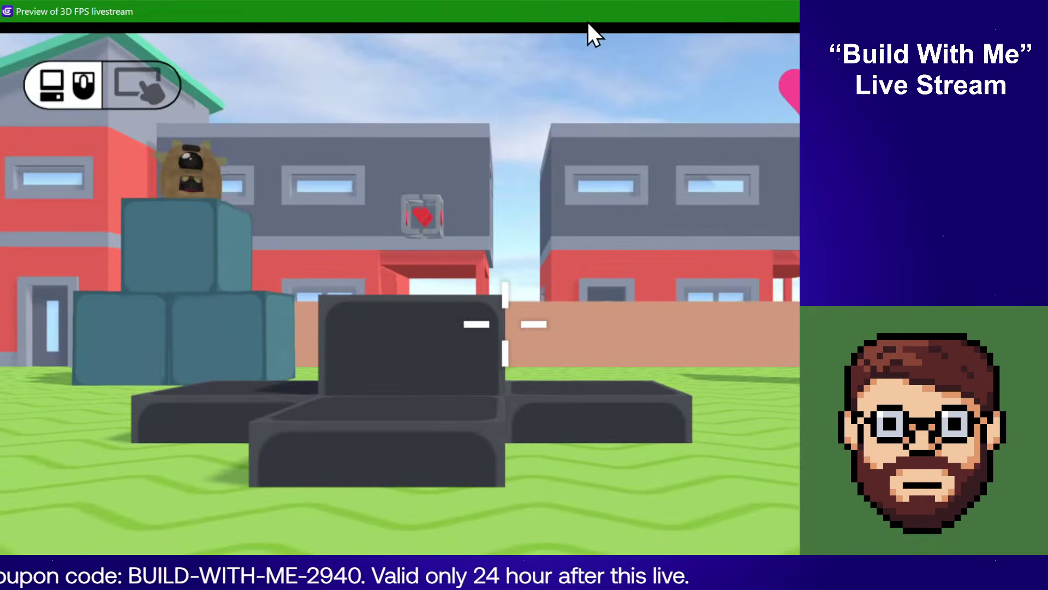
drag(585, 17, 483, 18)
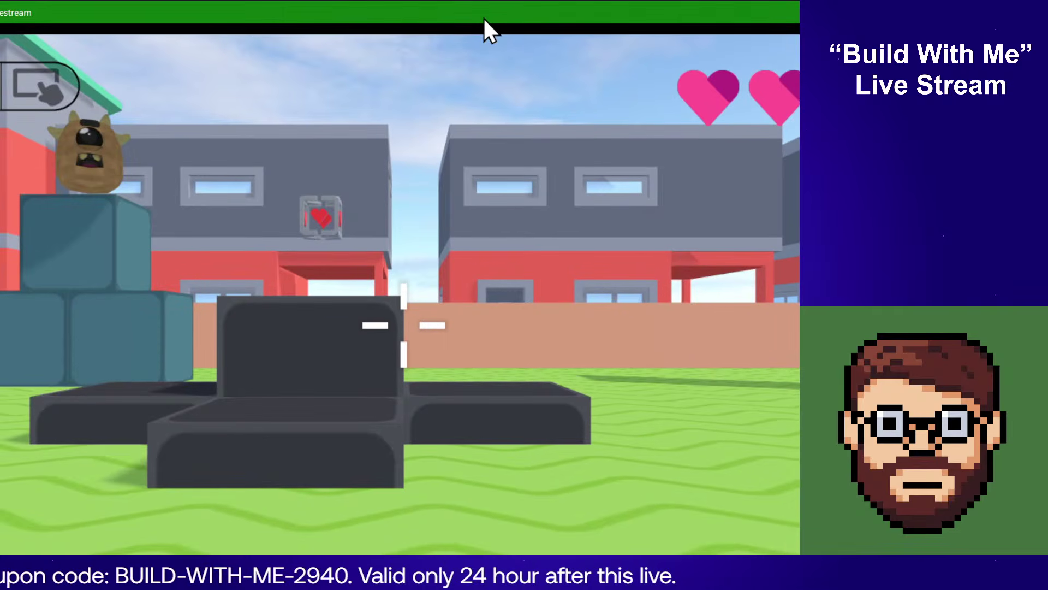
Step: Walk, jump and look around the arena in the game preview to examine the surrounding houses, and close the preview
click(475, 131)
key(d)
key(space)
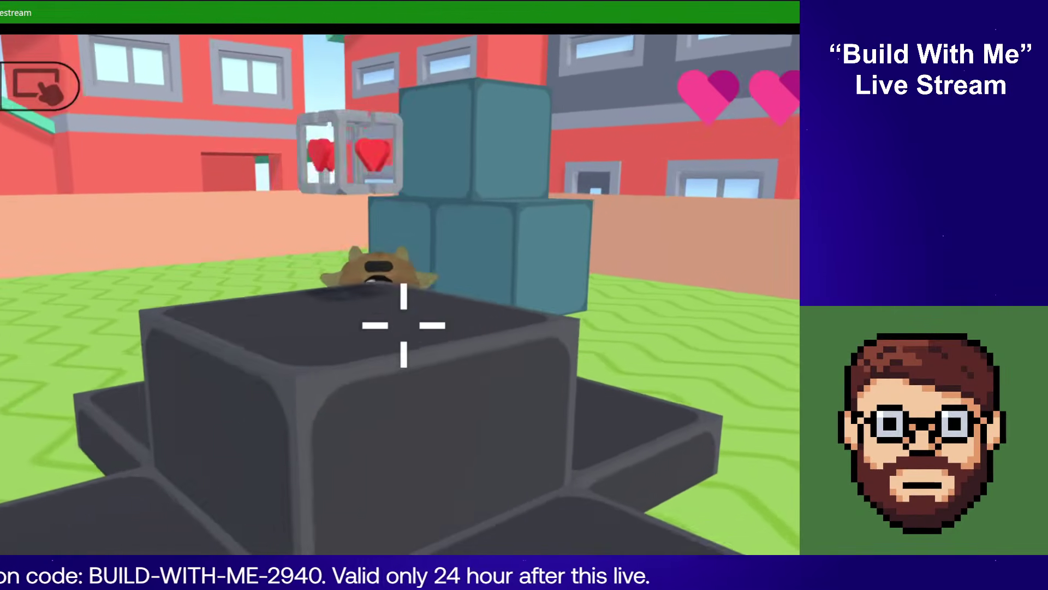
key(d)
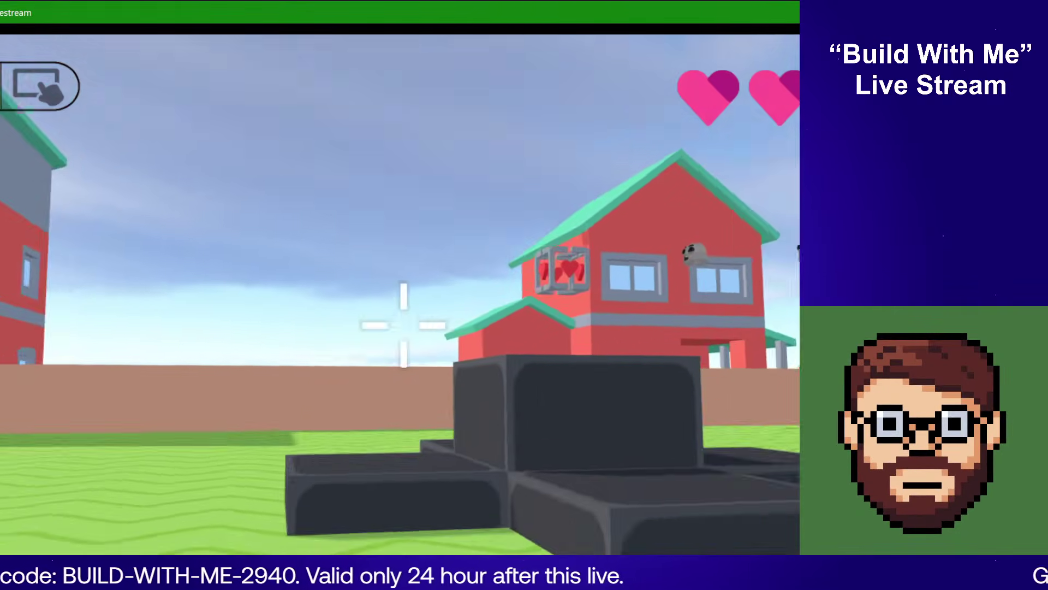
key(d)
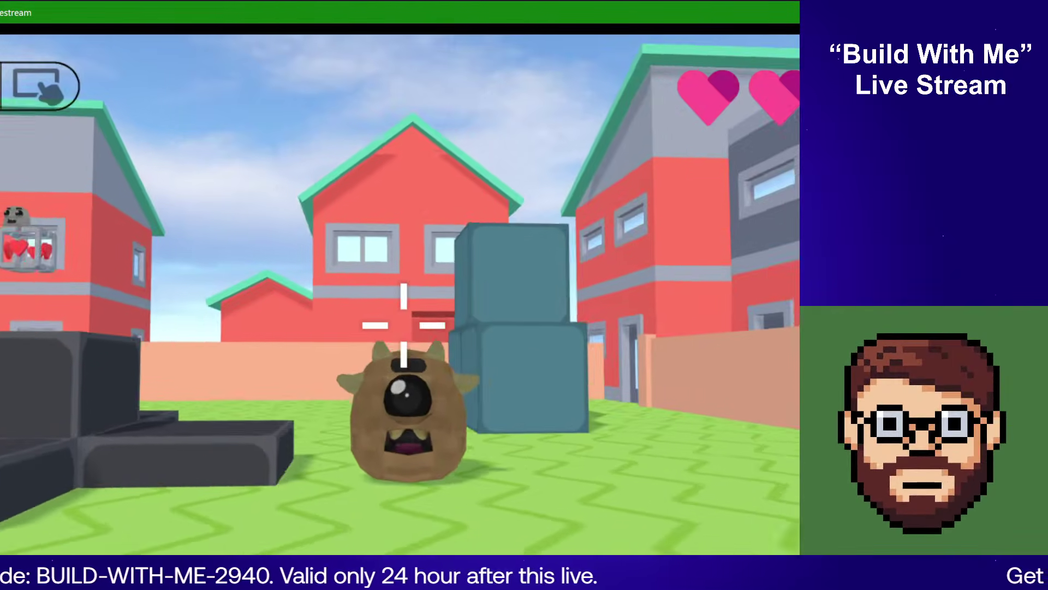
key(a)
key(space)
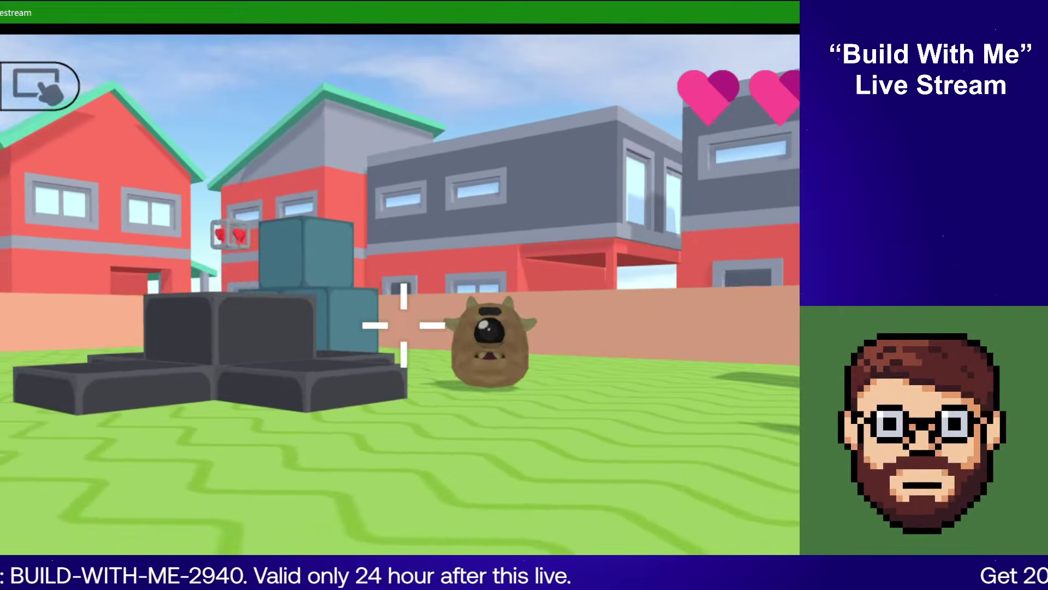
key(w)
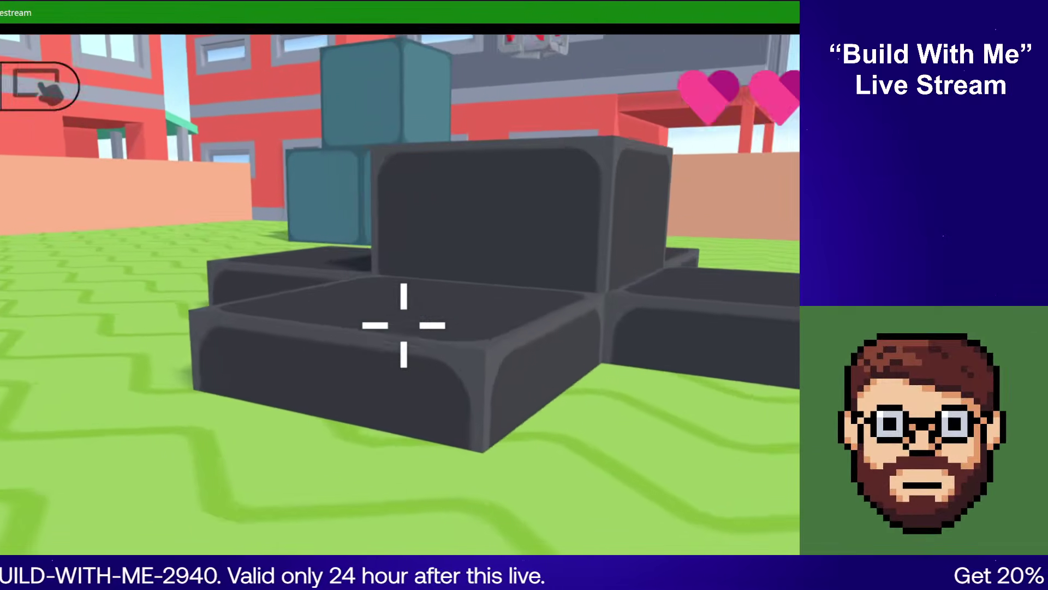
key(a)
key(space)
key(space)
key(Escape)
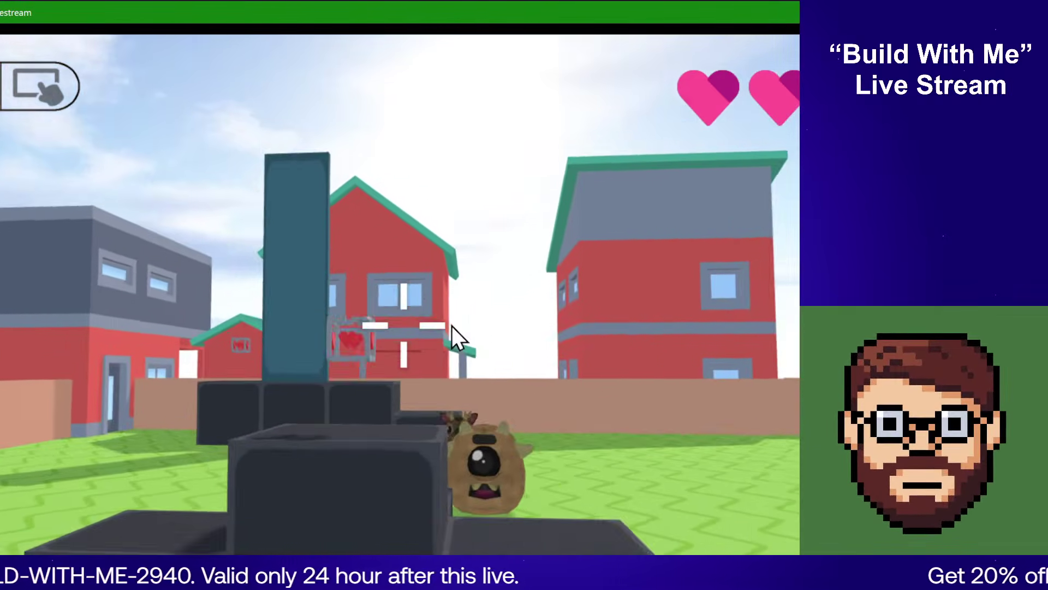
key(alt+F4)
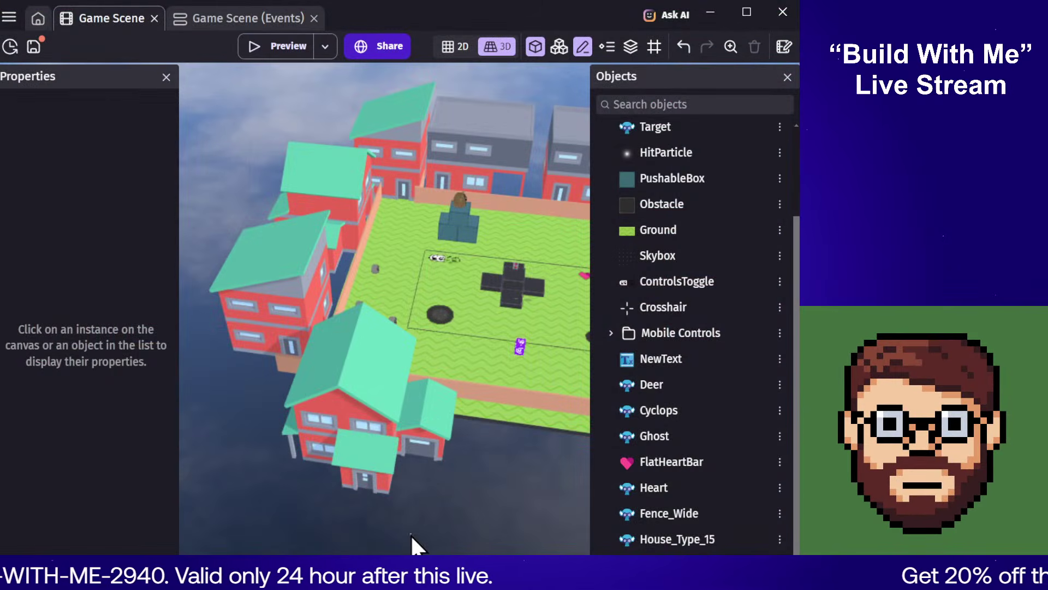
Step: Duplicate the front corner house with the side annex into the gap along the front fence, at about X 839, Y 1565
scroll(312, 260, down, 2)
right_drag(334, 270, 351, 317)
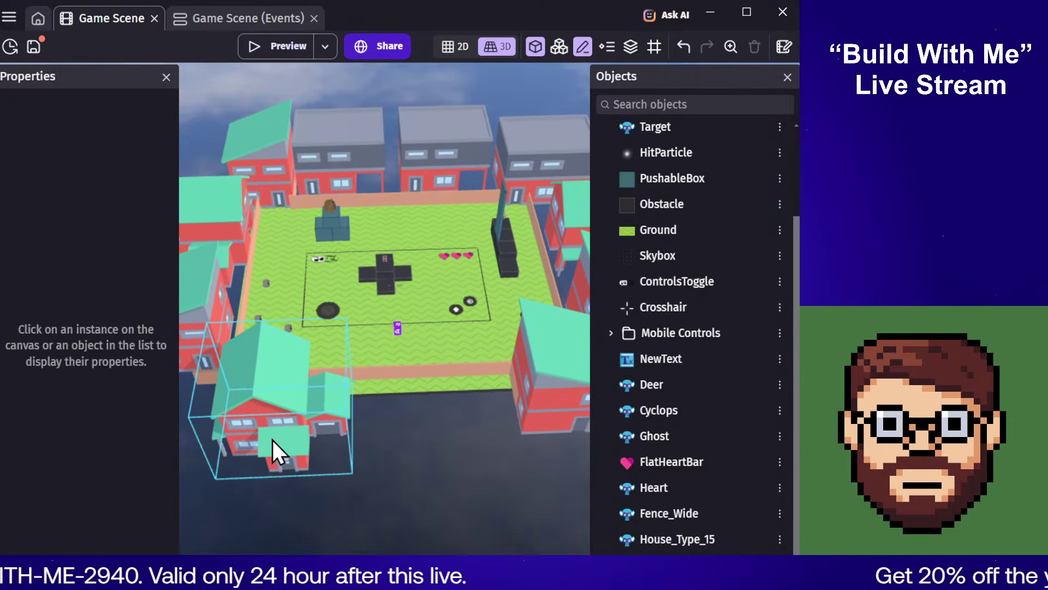
click(273, 439)
drag(301, 430, 432, 421)
click(497, 520)
right_drag(477, 468, 413, 431)
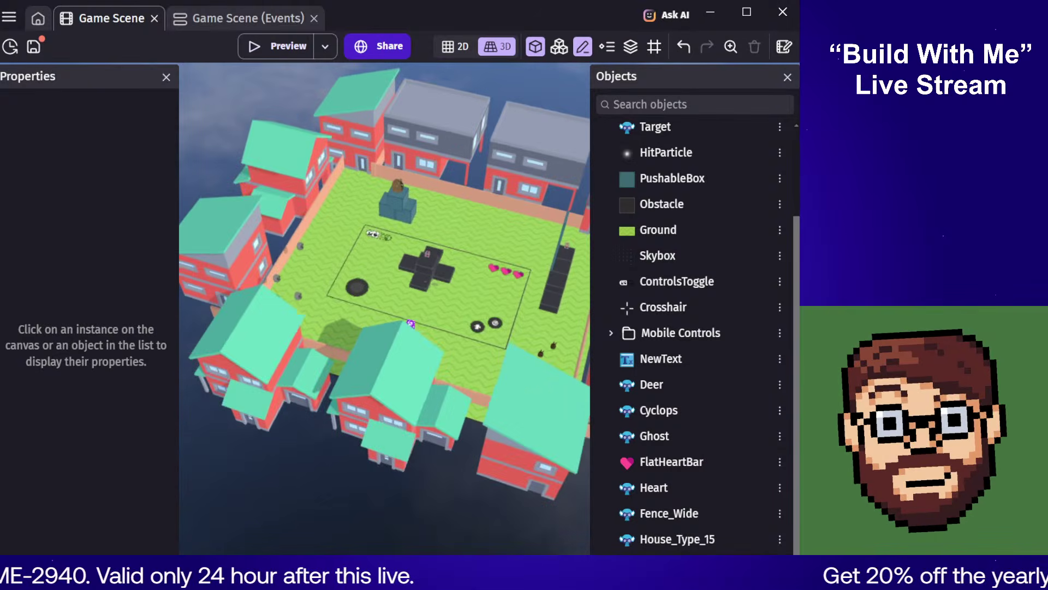
click(415, 427)
drag(405, 436, 406, 453)
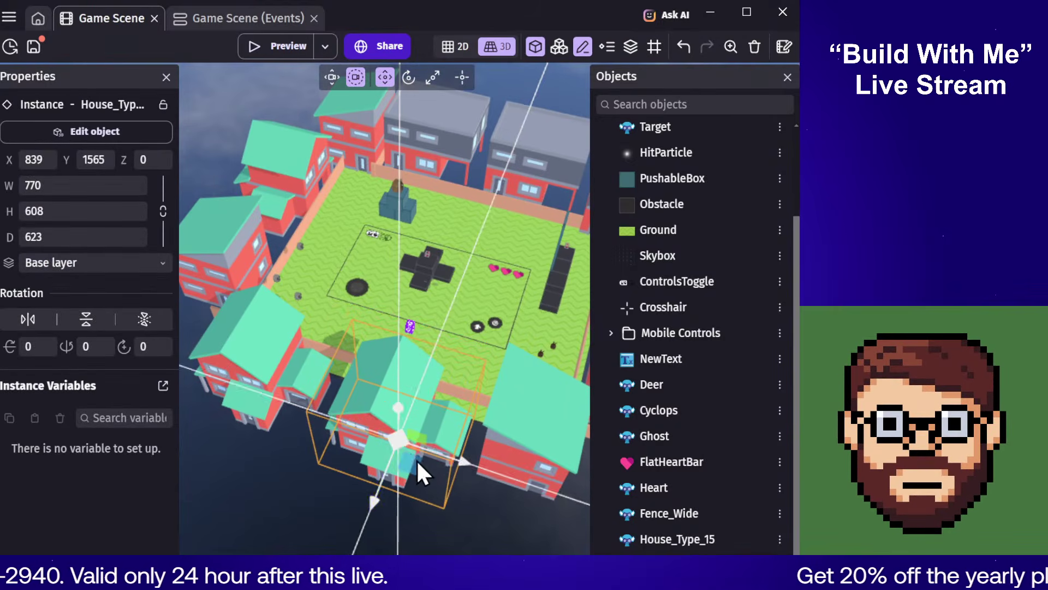
Step: Unlock the Ground instance and enlarge it to a width of 2915 and a height of 2659
click(440, 292)
click(392, 260)
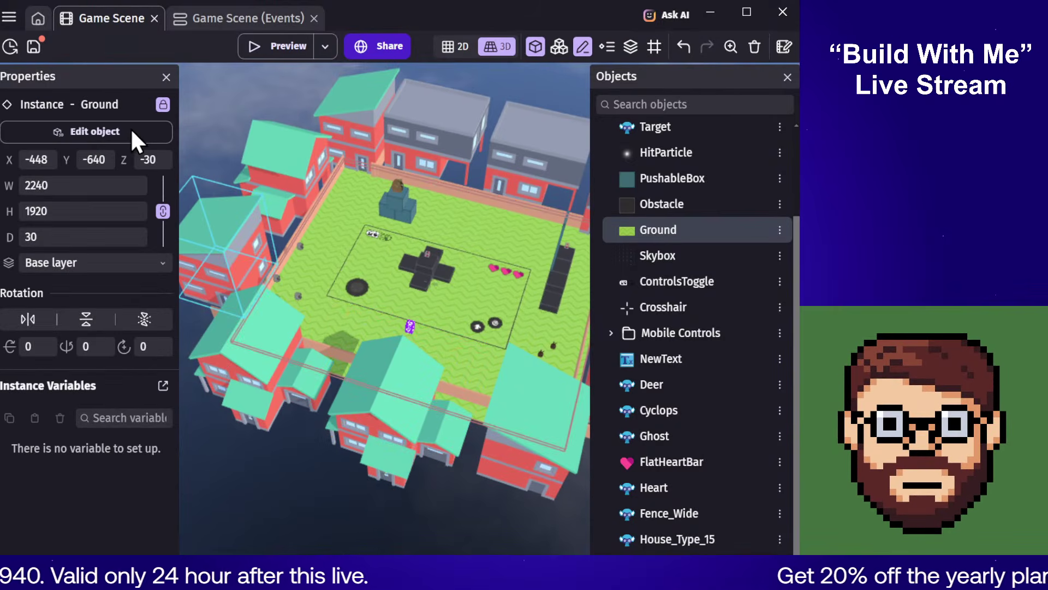
click(163, 104)
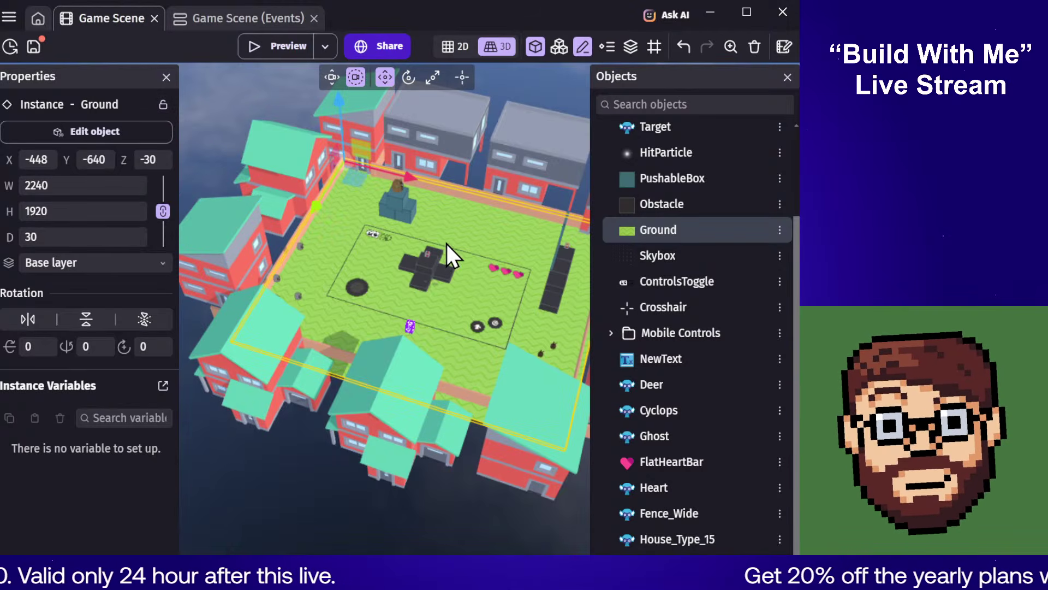
scroll(388, 171, down, 3)
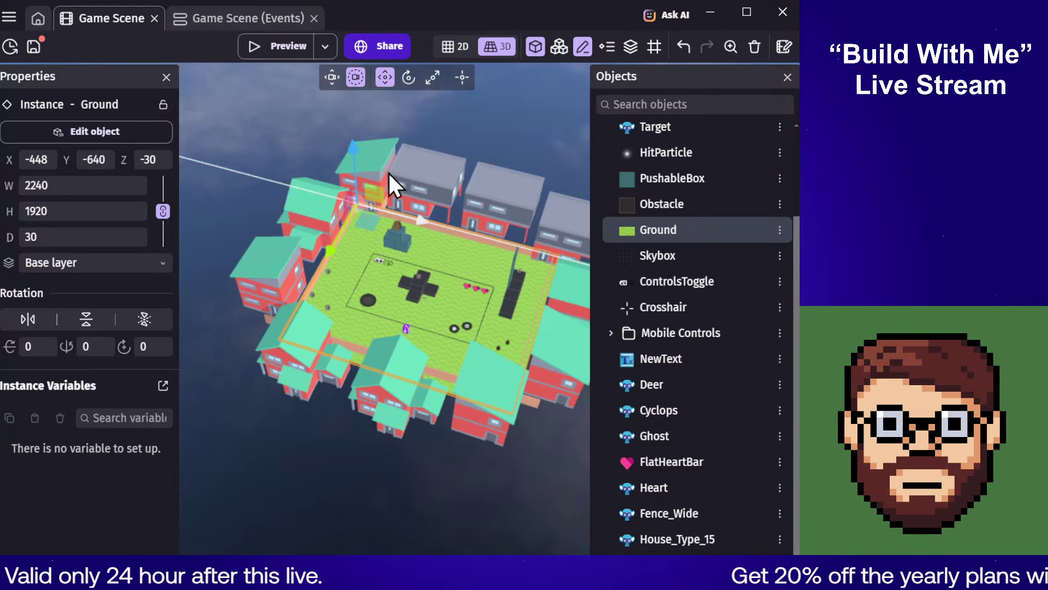
click(75, 211)
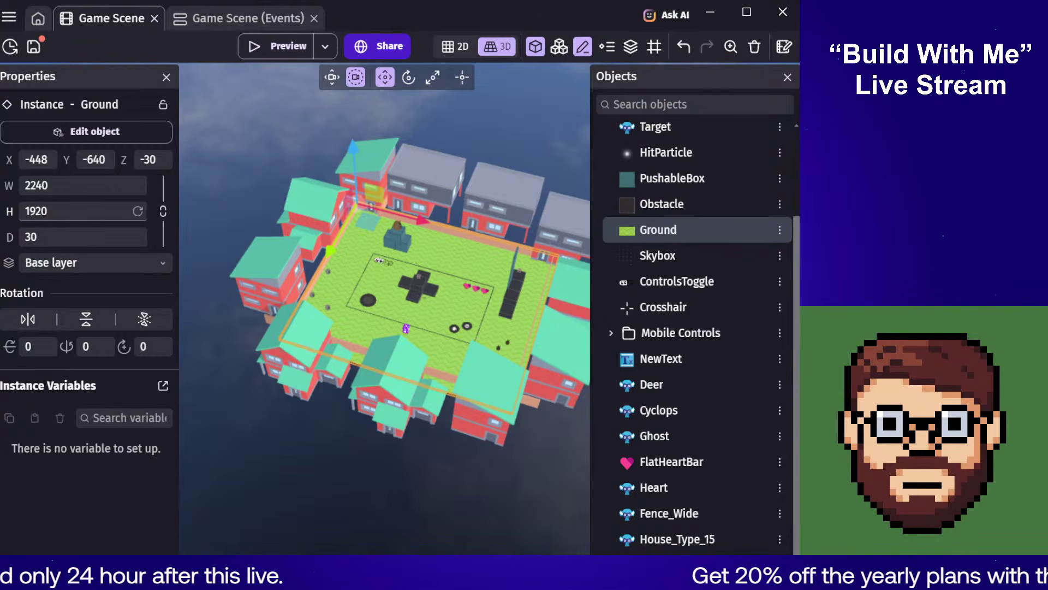
drag(10, 212, 317, 211)
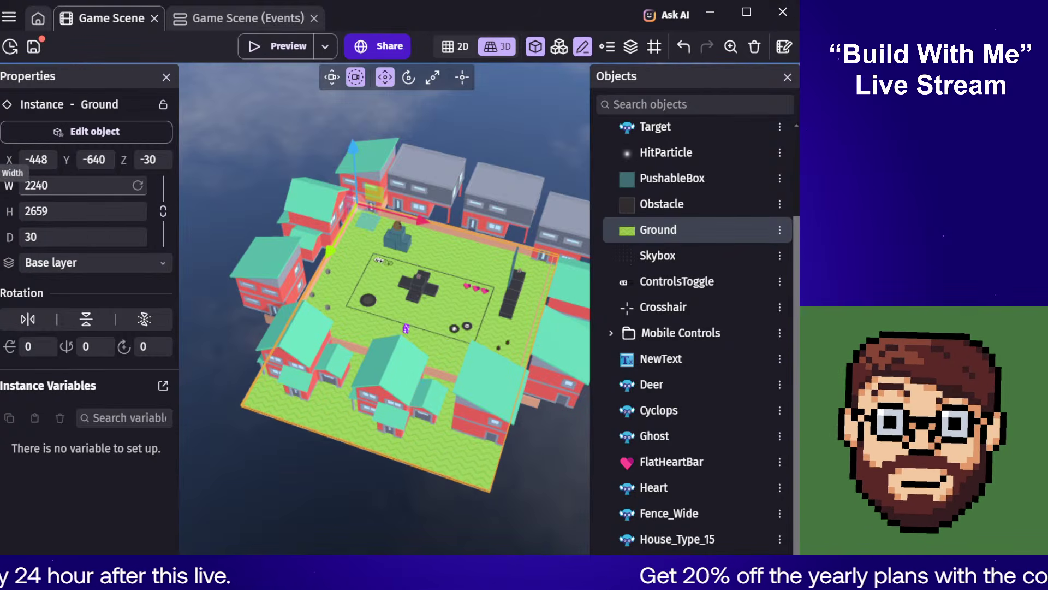
drag(8, 186, 345, 186)
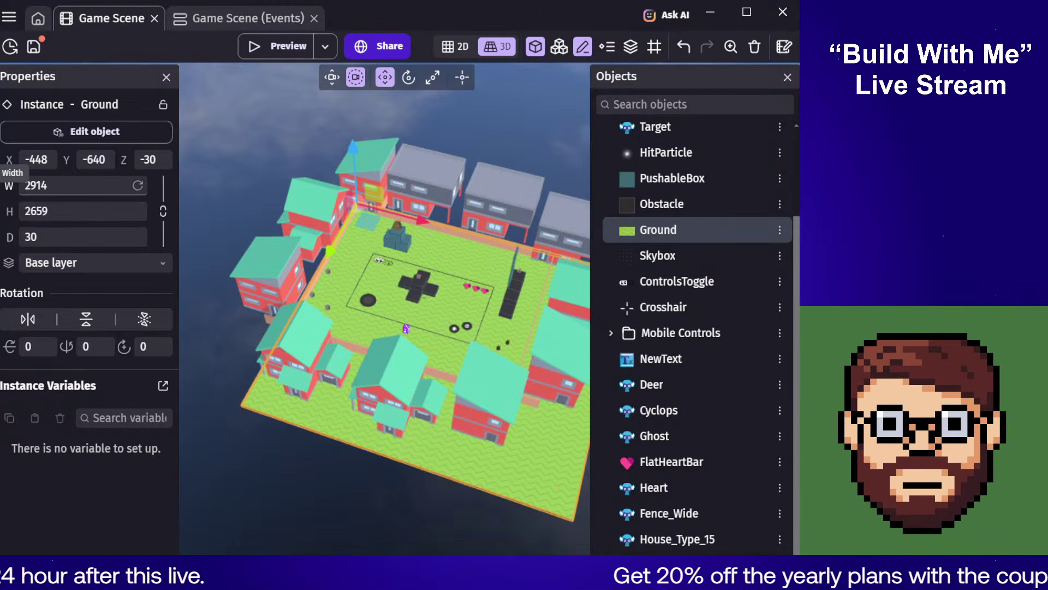
Step: Move the Ground to X -863, Y -979 so that it extends beneath the surrounding houses, and deselect it
middle_drag(293, 198, 325, 201)
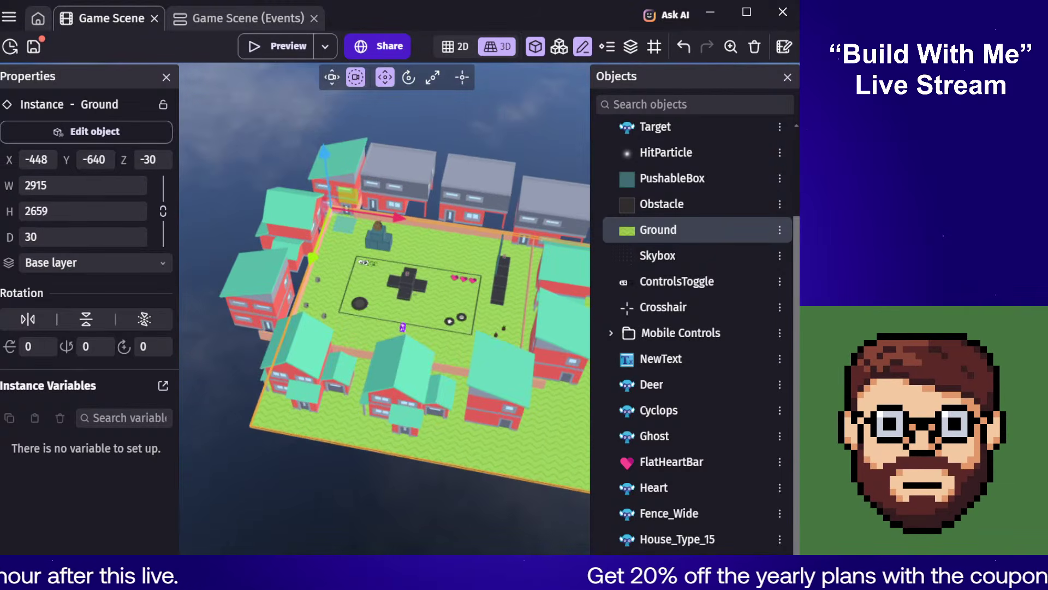
drag(343, 219, 318, 195)
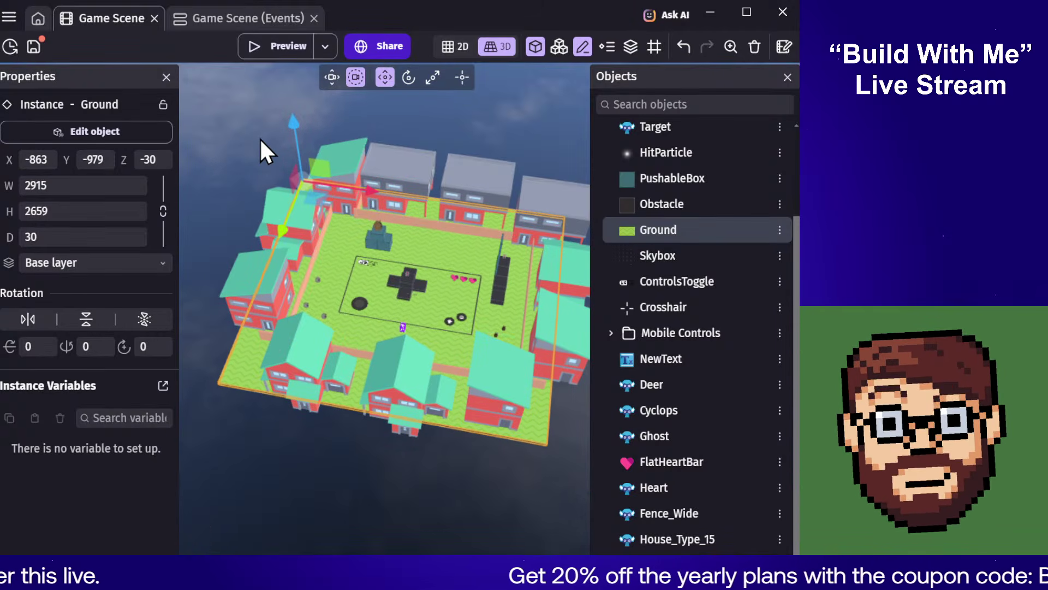
click(223, 133)
middle_drag(224, 133, 319, 214)
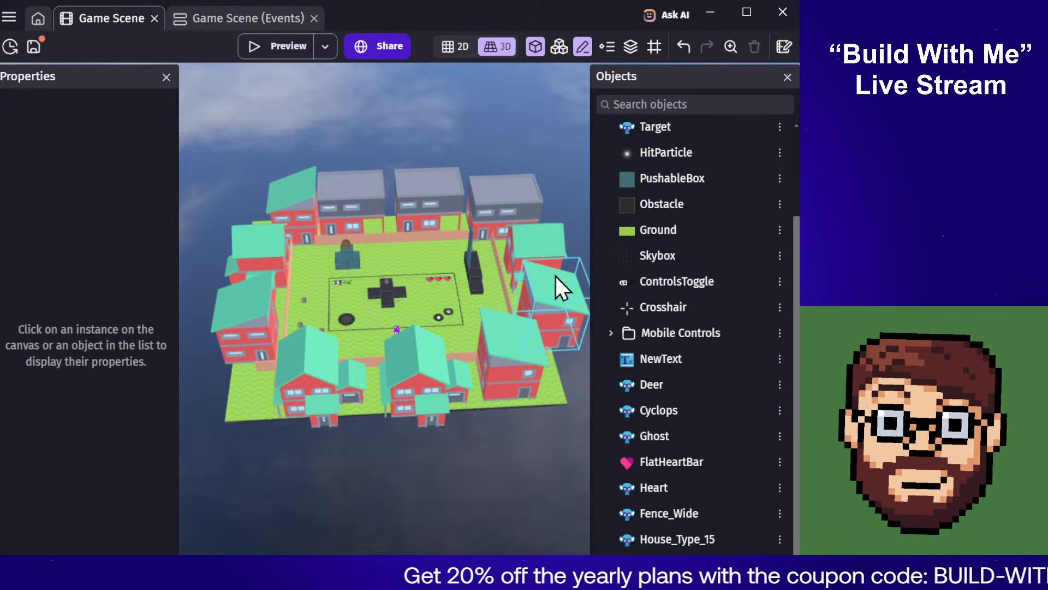
click(542, 257)
click(471, 459)
right_drag(471, 459, 454, 505)
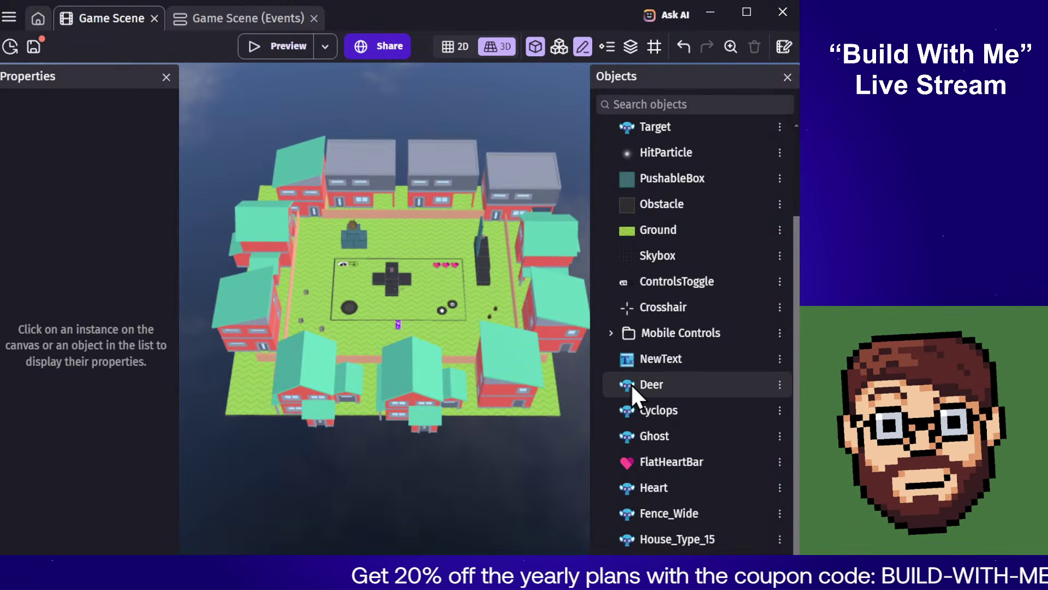
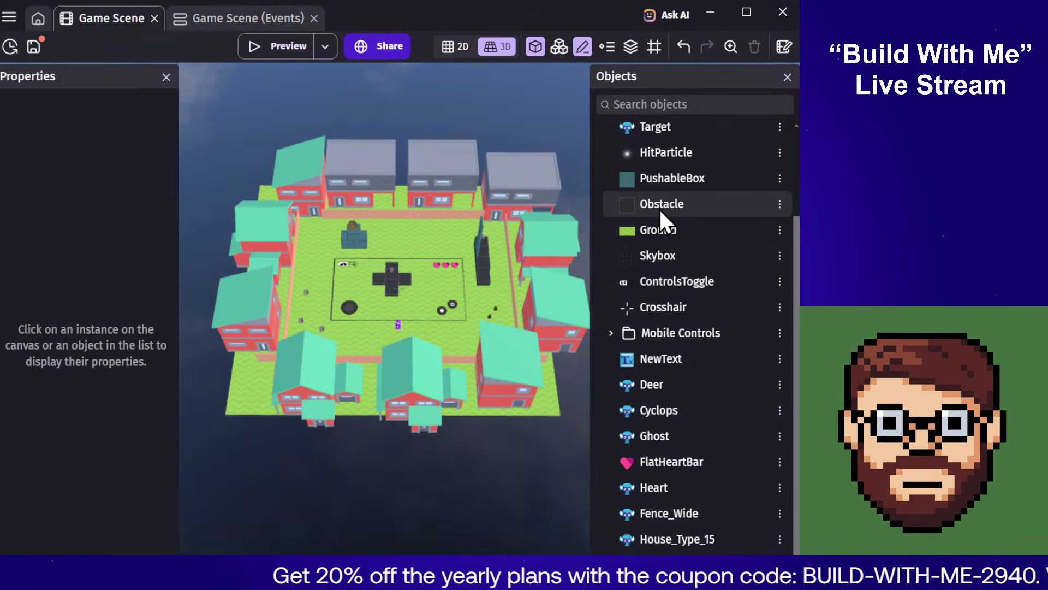
Step: Add an Obstacle cube to the scene and place it in the fence's back corner at about X -433, Y -584
drag(662, 207, 305, 221)
scroll(306, 222, up, 5)
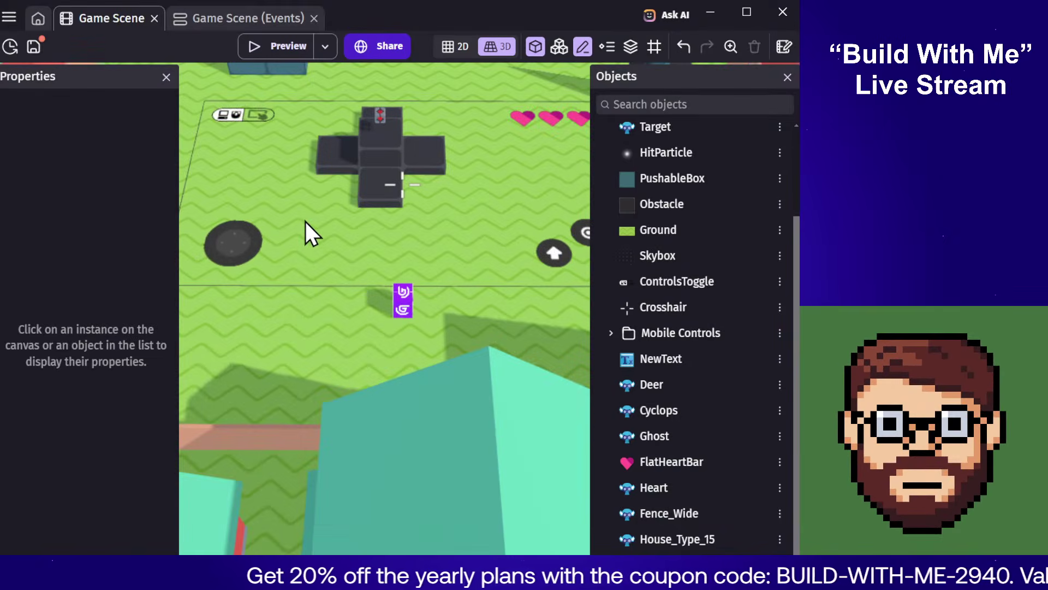
scroll(305, 221, down, 2)
right_drag(346, 209, 359, 365)
drag(284, 328, 281, 297)
click(654, 45)
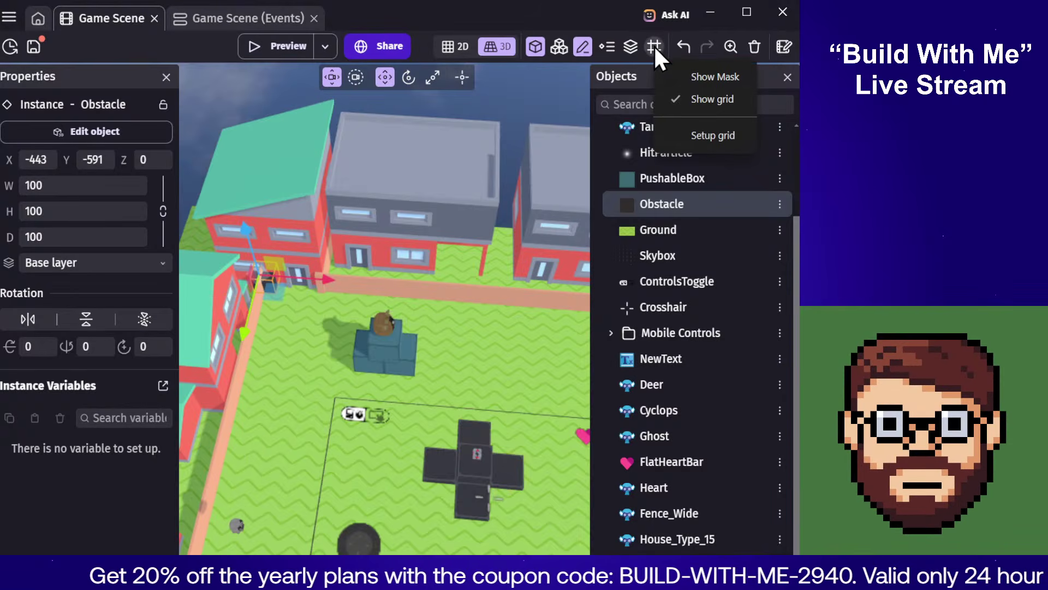
click(654, 45)
click(654, 45)
click(309, 302)
scroll(349, 305, up, 1)
middle_drag(351, 306, 306, 289)
click(299, 264)
drag(300, 267, 305, 269)
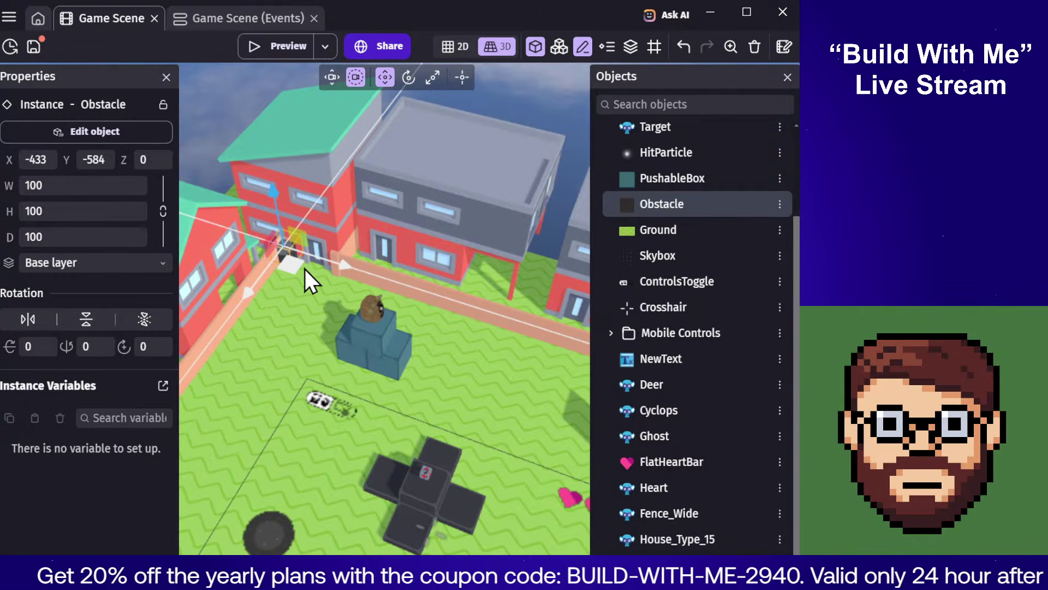
Step: Stretch the Obstacle along the side fence to a height of 1801 and a depth of 534, and shift it to X -445, Y -592
double_click(72, 203)
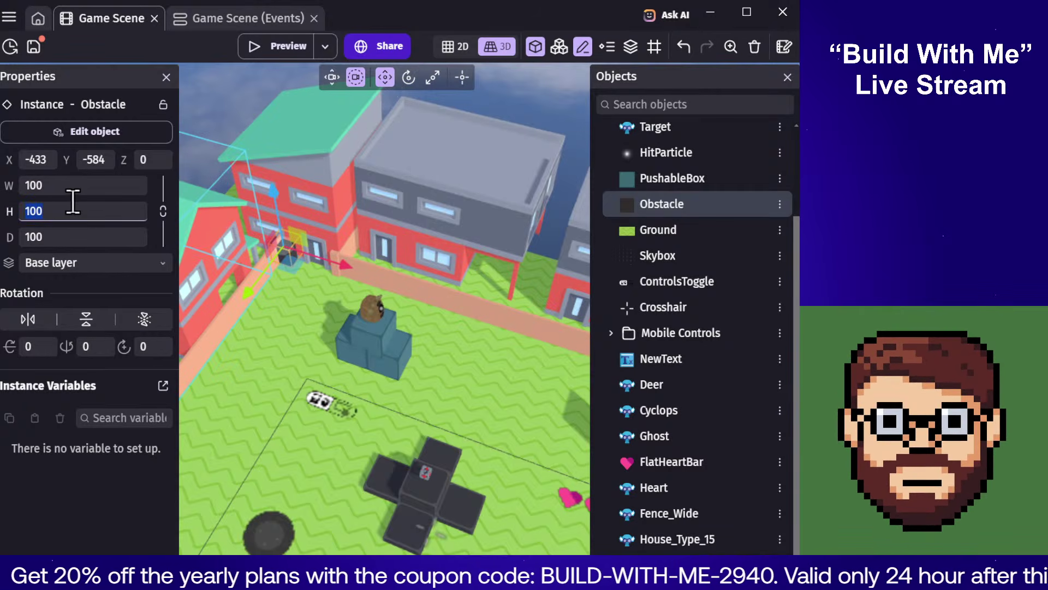
text(640)
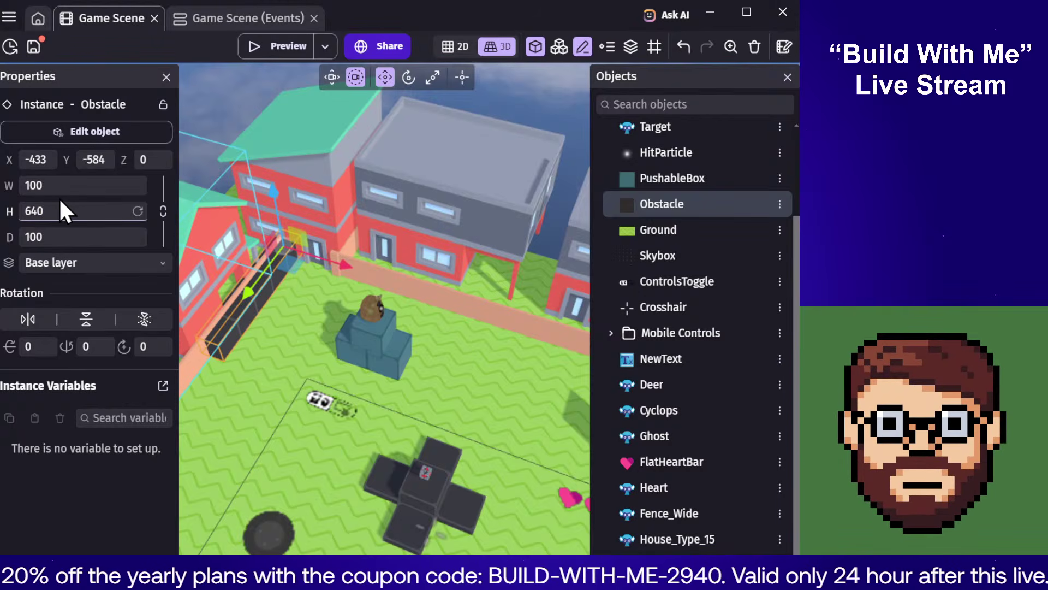
scroll(391, 341, down, 5)
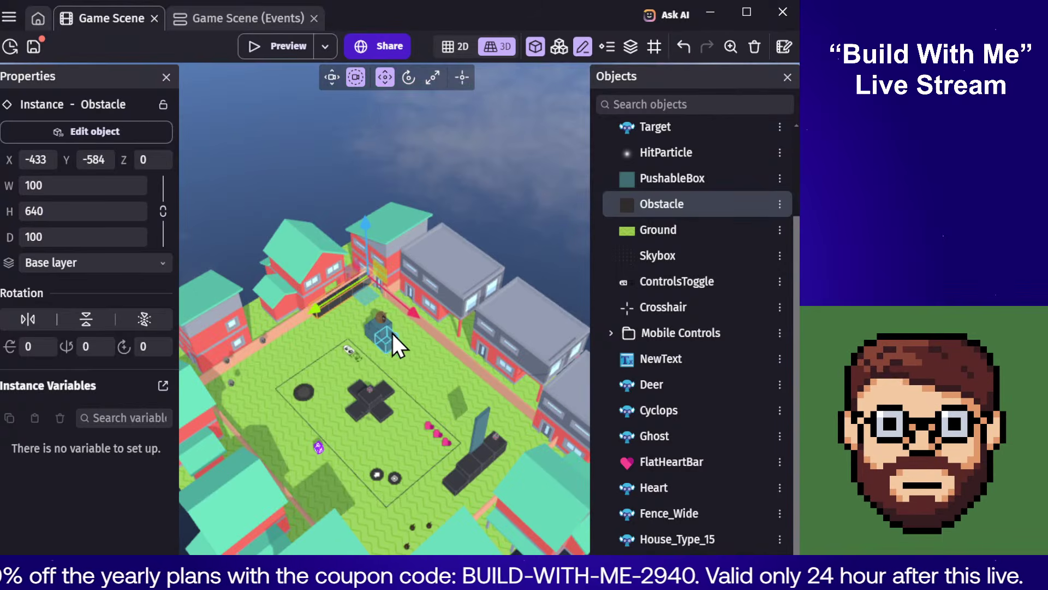
right_drag(470, 201, 438, 146)
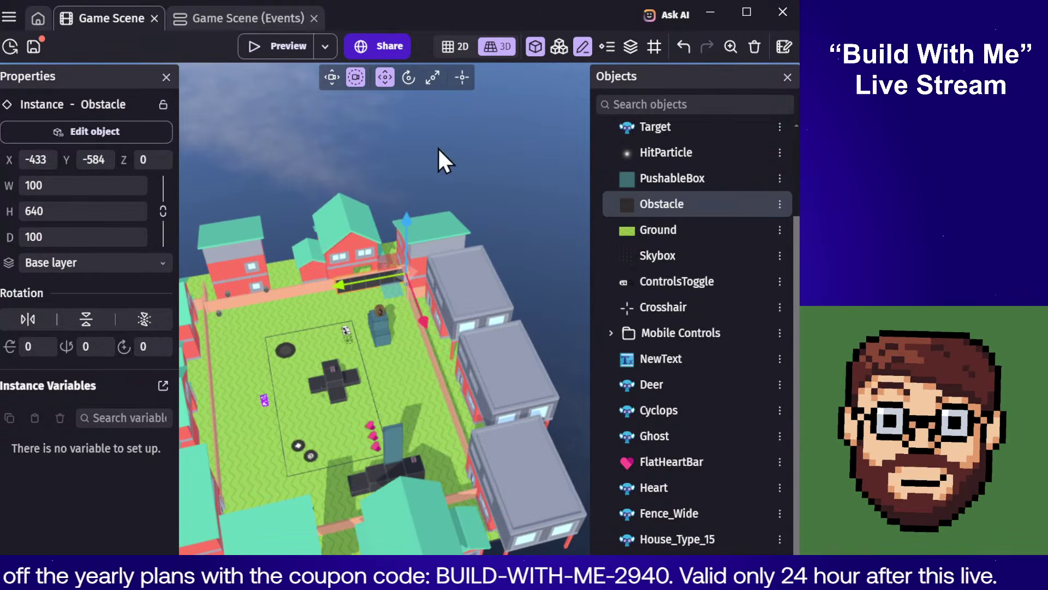
click(431, 77)
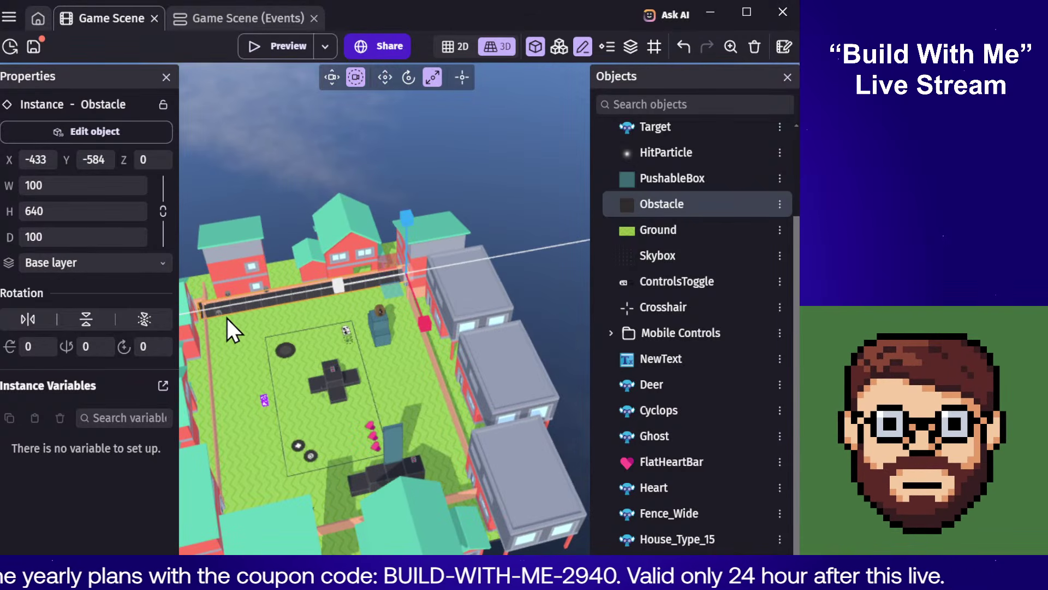
drag(227, 319, 407, 241)
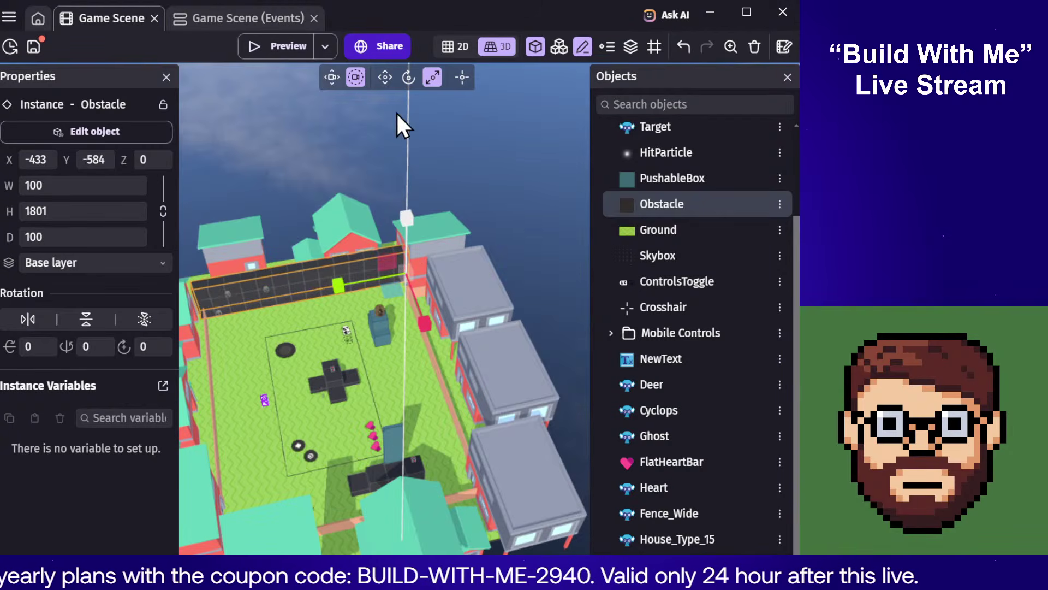
drag(397, 124, 405, 3)
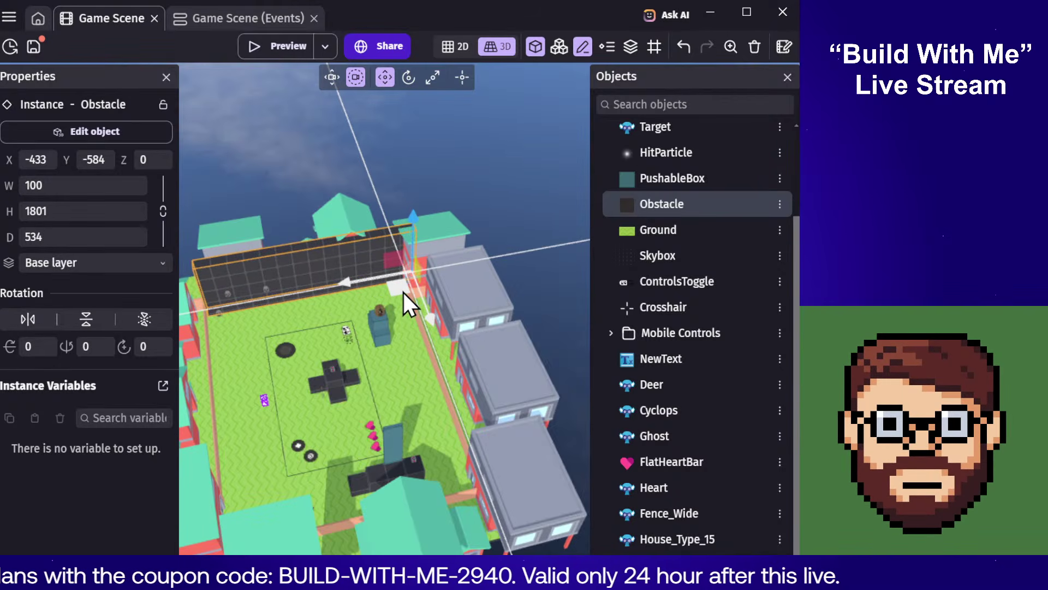
drag(397, 294, 398, 292)
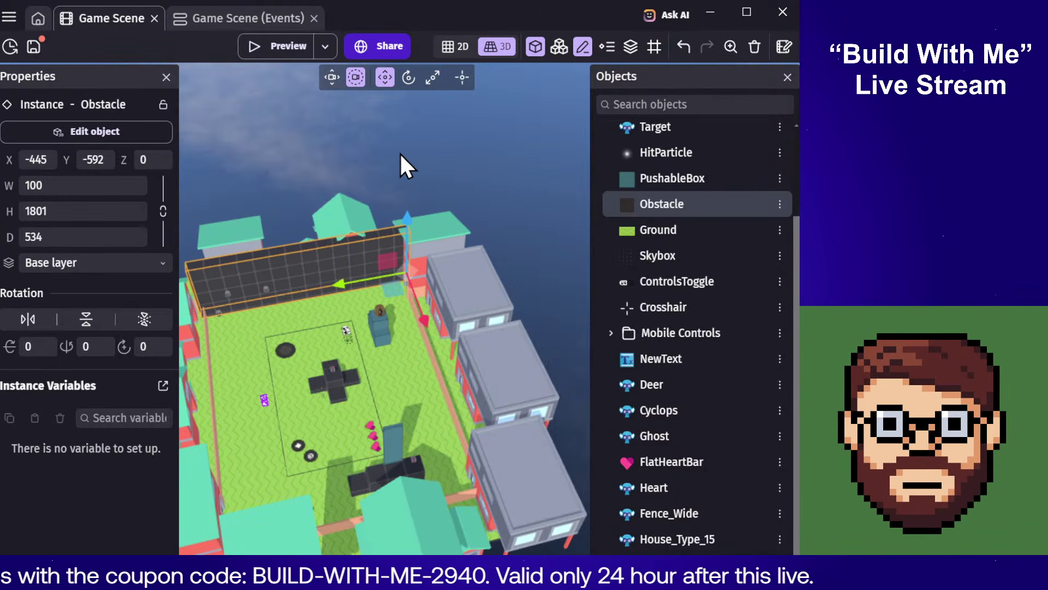
Step: Duplicate the Obstacle wall to the opposite side fence, at X 1722, Y -611, and select the copy
mouse_move(400, 152)
right_down()
mouse_move(519, 153)
mouse_move(420, 155)
right_up()
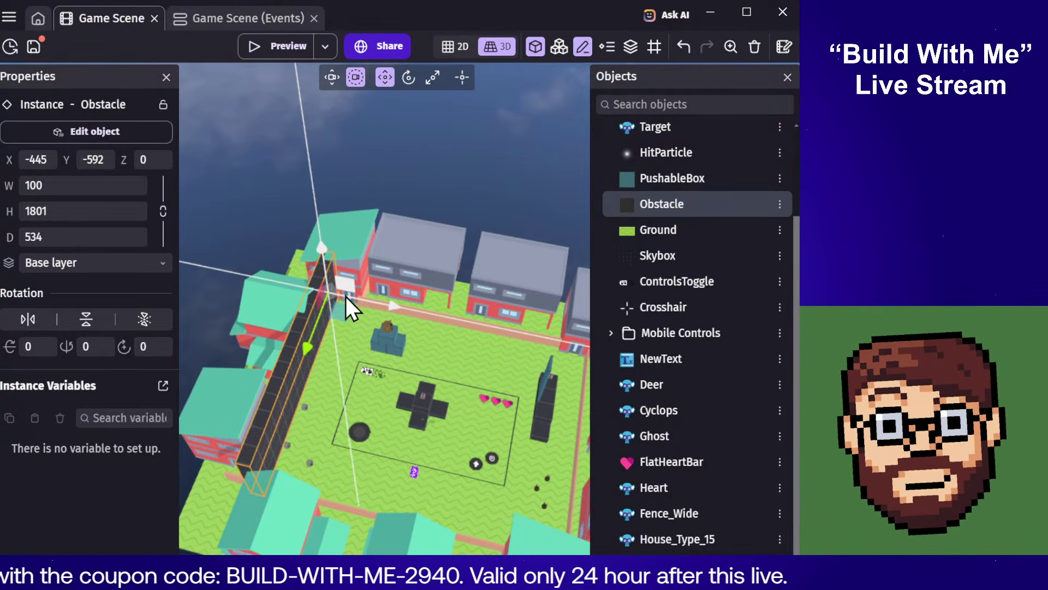
drag(342, 313, 602, 365)
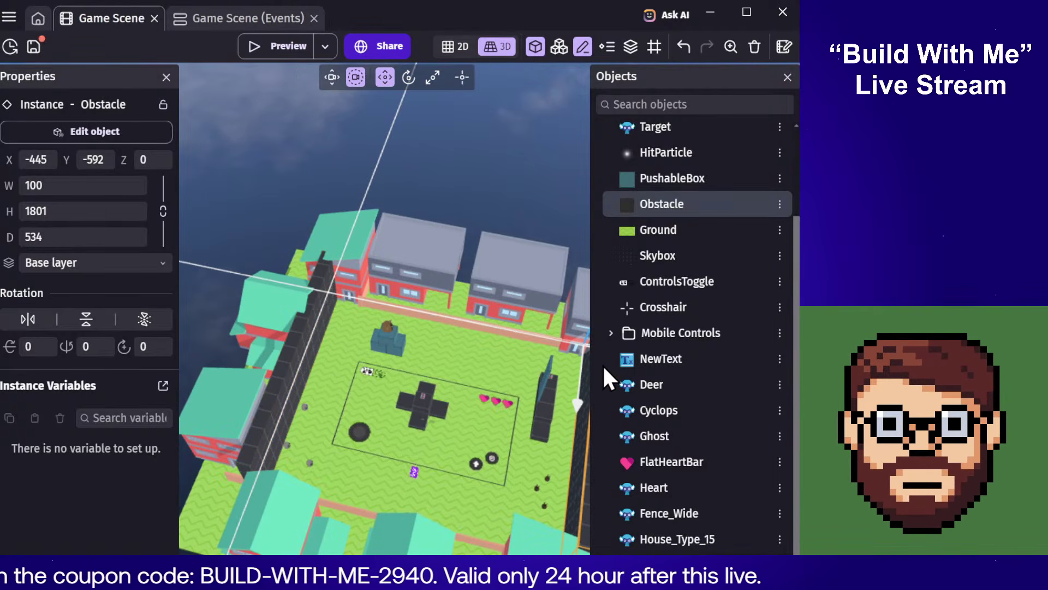
right_drag(331, 192, 404, 207)
click(320, 145)
right_drag(515, 228, 416, 241)
click(410, 316)
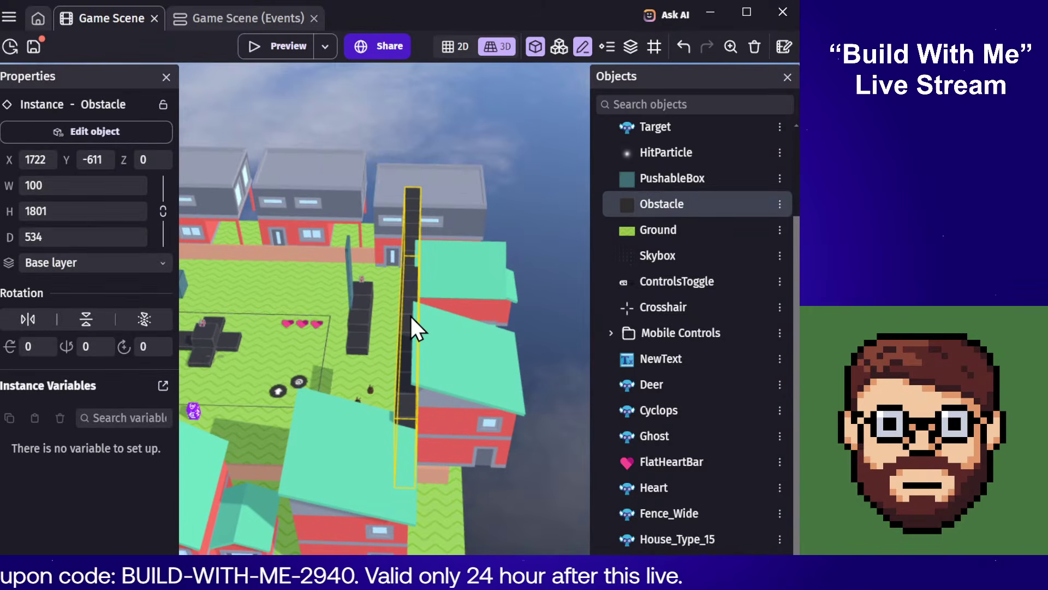
Step: Move the copied Obstacle wall between the side walls to X 887, Y -677, Z 35 and rotate it to 270° about Z
drag(414, 257, 285, 246)
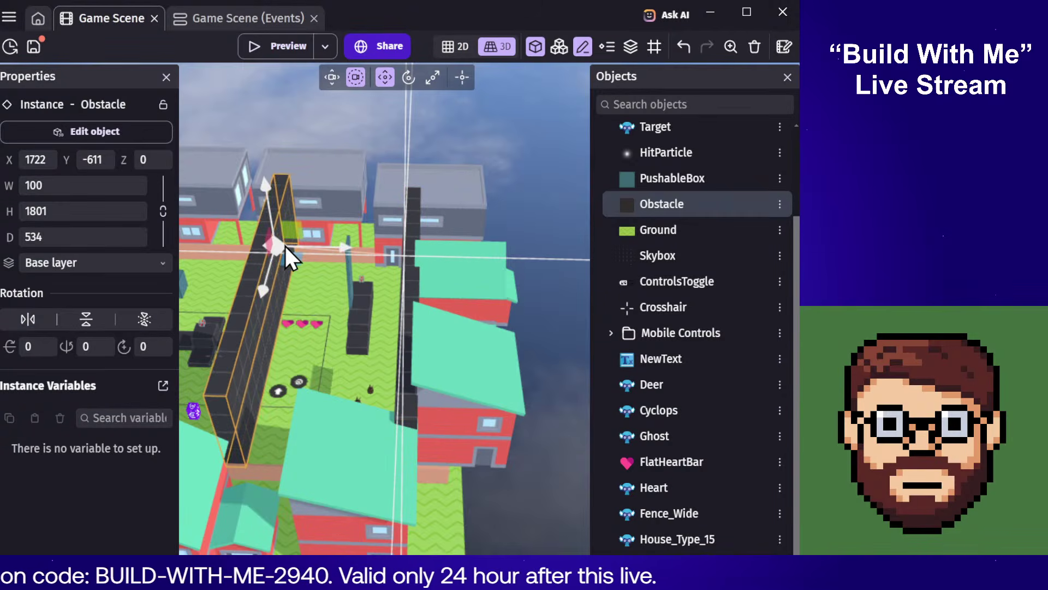
right_drag(283, 158, 345, 183)
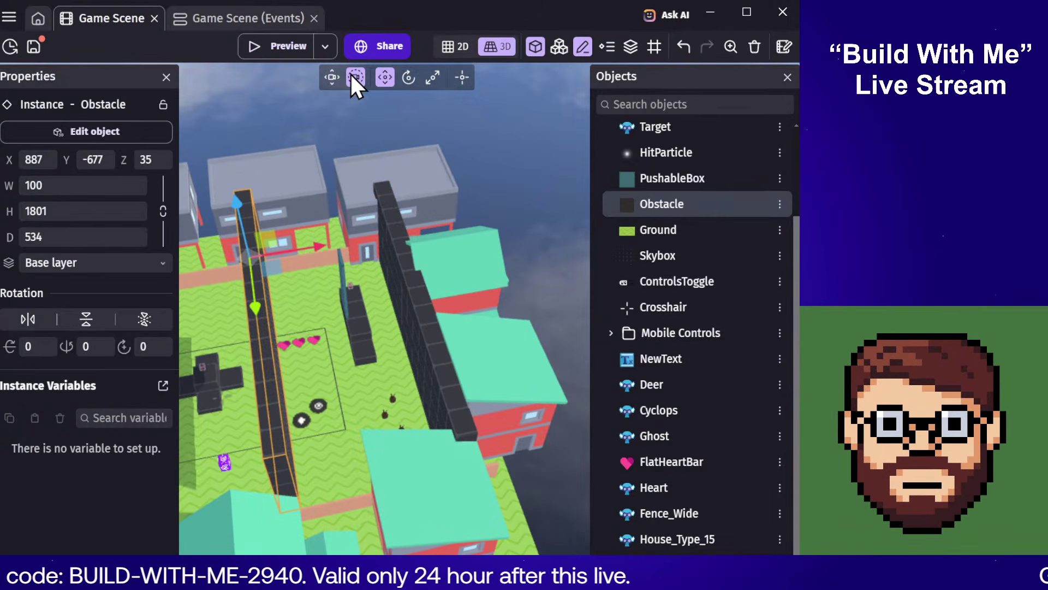
click(409, 77)
drag(297, 370, 342, 365)
click(512, 176)
right_drag(512, 176, 412, 176)
right_drag(237, 123, 248, 241)
click(235, 267)
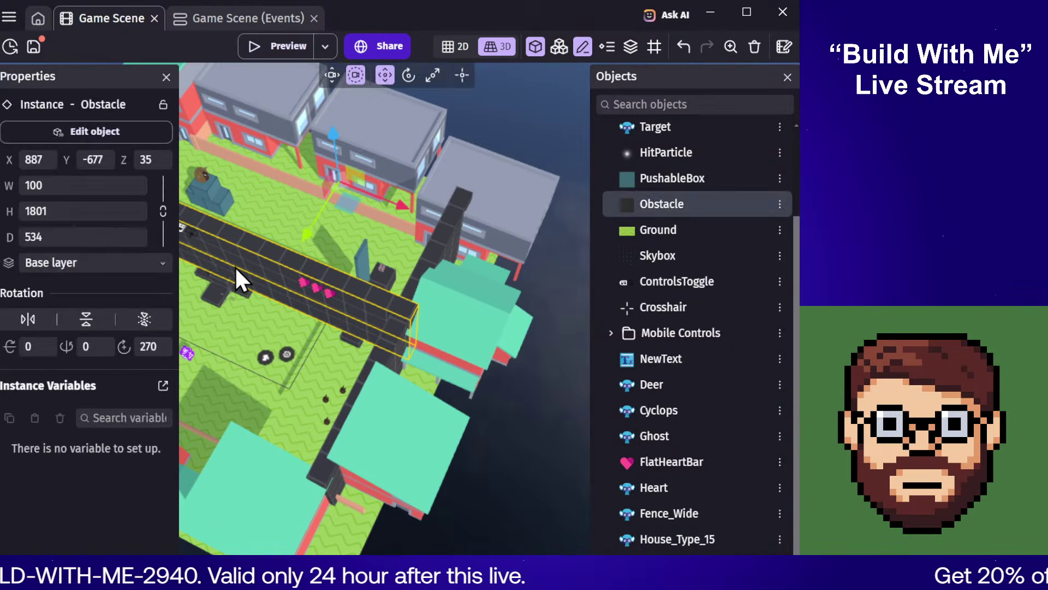
right_drag(524, 99, 499, 187)
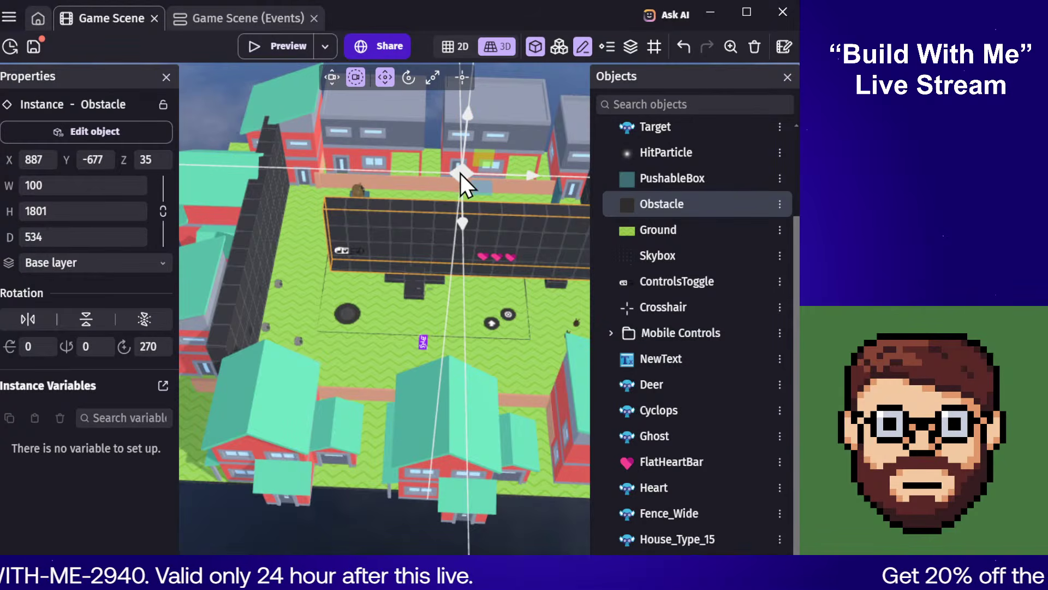
Step: Move the rotated wall to the arena's back edge at X 444, Y -1469, Z 0, and deselect it
drag(475, 189, 428, 139)
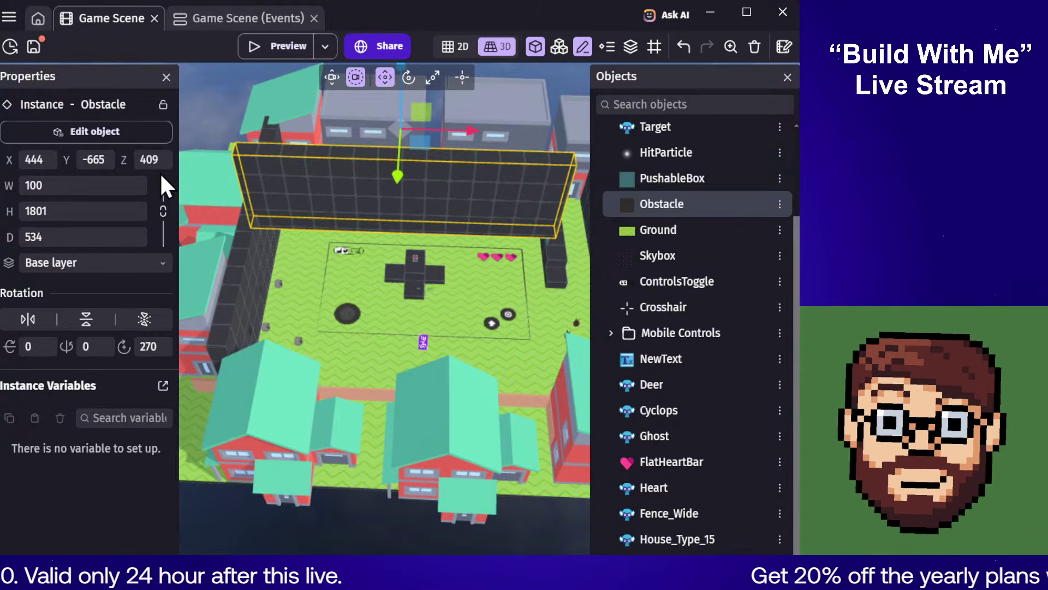
click(149, 159)
text(0)
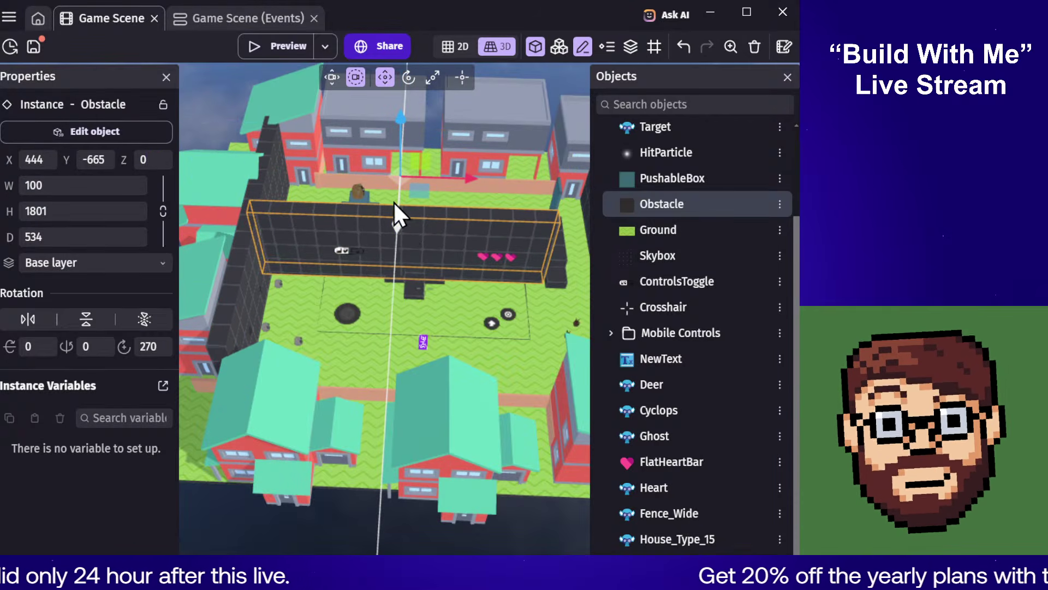
click(392, 179)
click(397, 221)
drag(398, 220, 402, 144)
click(212, 127)
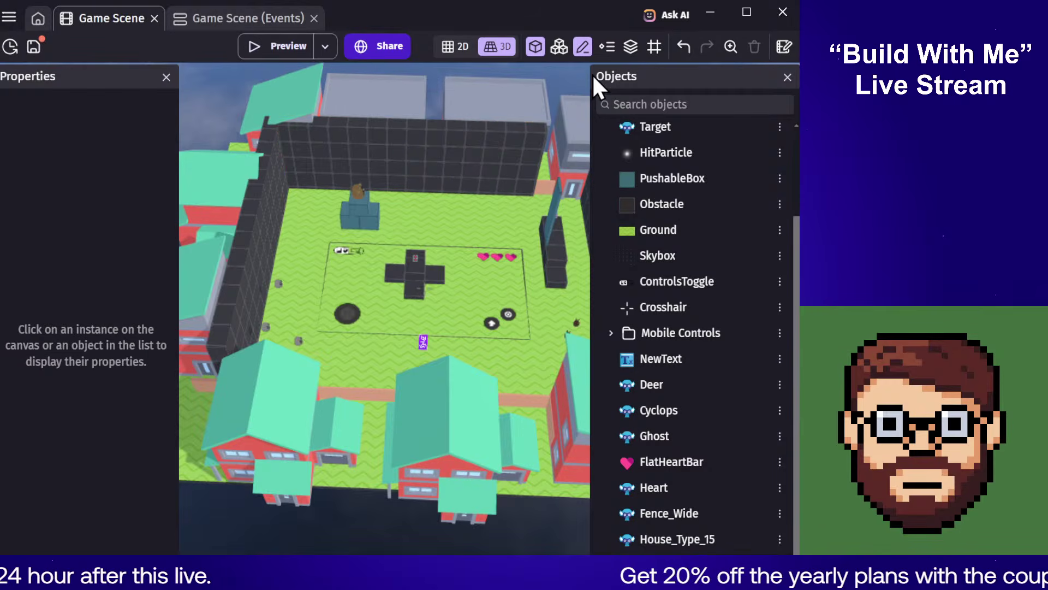
Step: Examine the scene's grid options for cell size and offsets, and apply them without changes
click(646, 55)
click(373, 535)
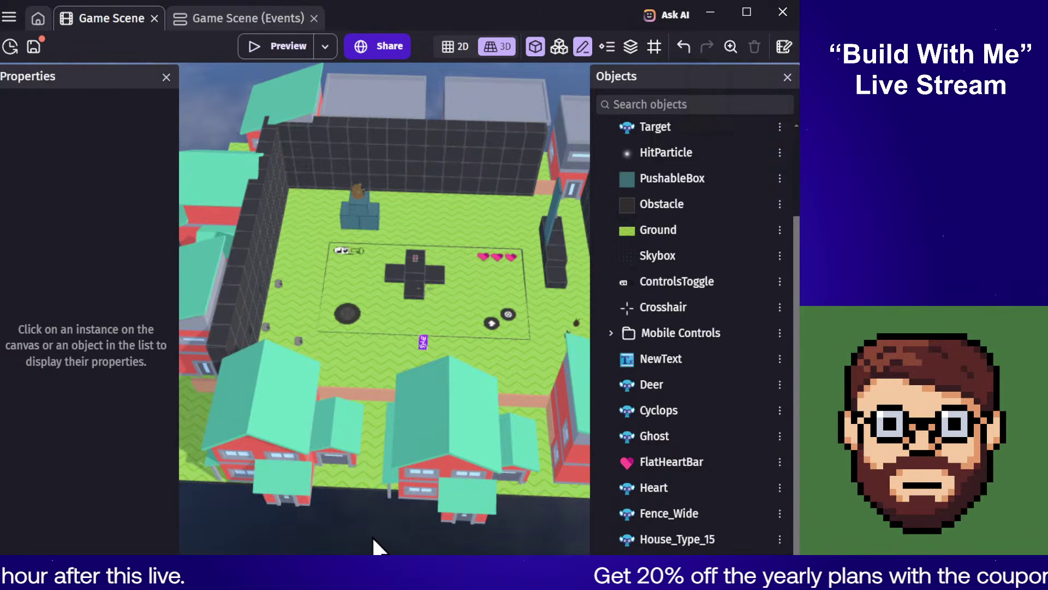
middle_drag(410, 143, 491, 131)
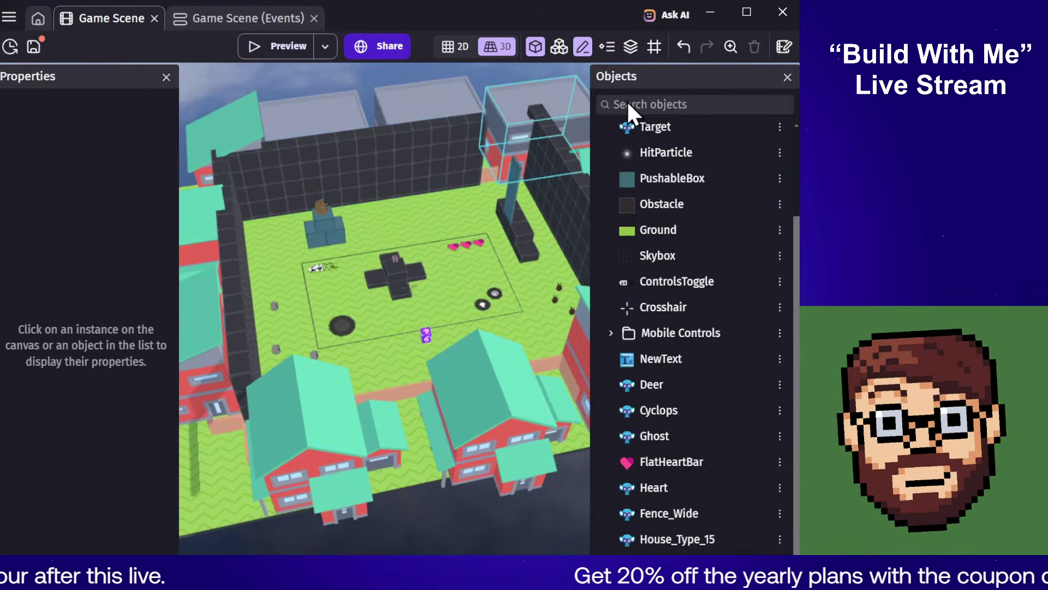
click(649, 50)
click(690, 135)
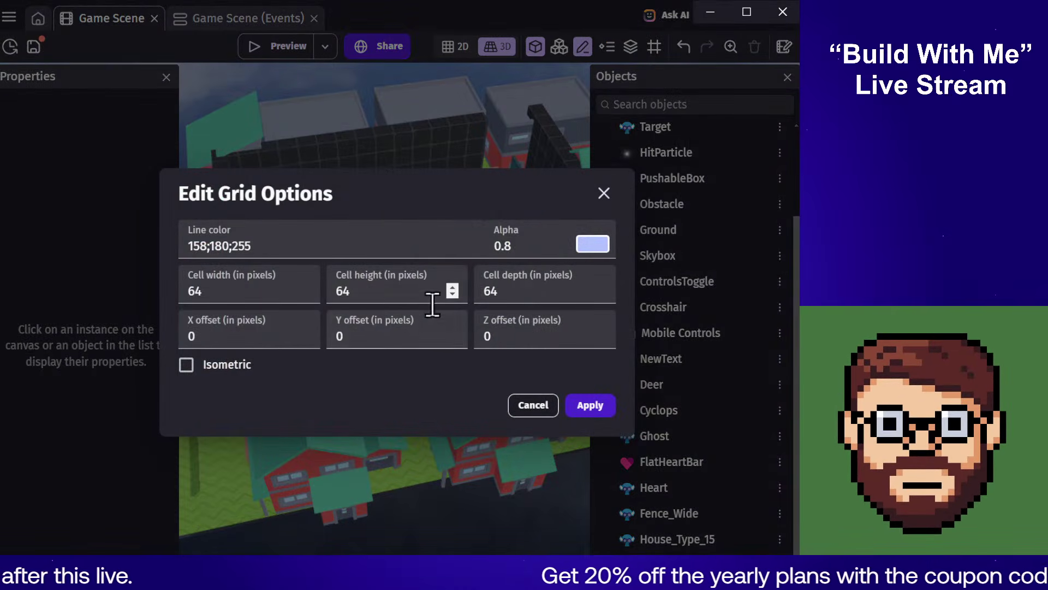
click(611, 406)
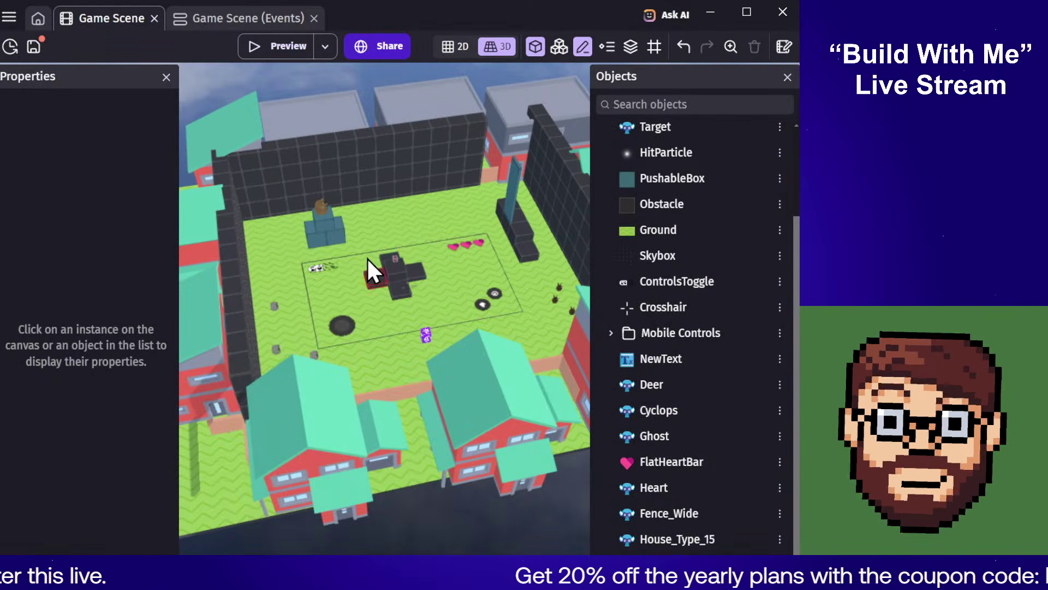
Step: Try to stretch the back Obstacle wall along its length to a height of 2689
scroll(366, 257, up, 5)
middle_drag(459, 198, 318, 258)
click(394, 336)
drag(319, 257, 318, 255)
click(421, 123)
middle_drag(339, 166, 388, 276)
click(381, 303)
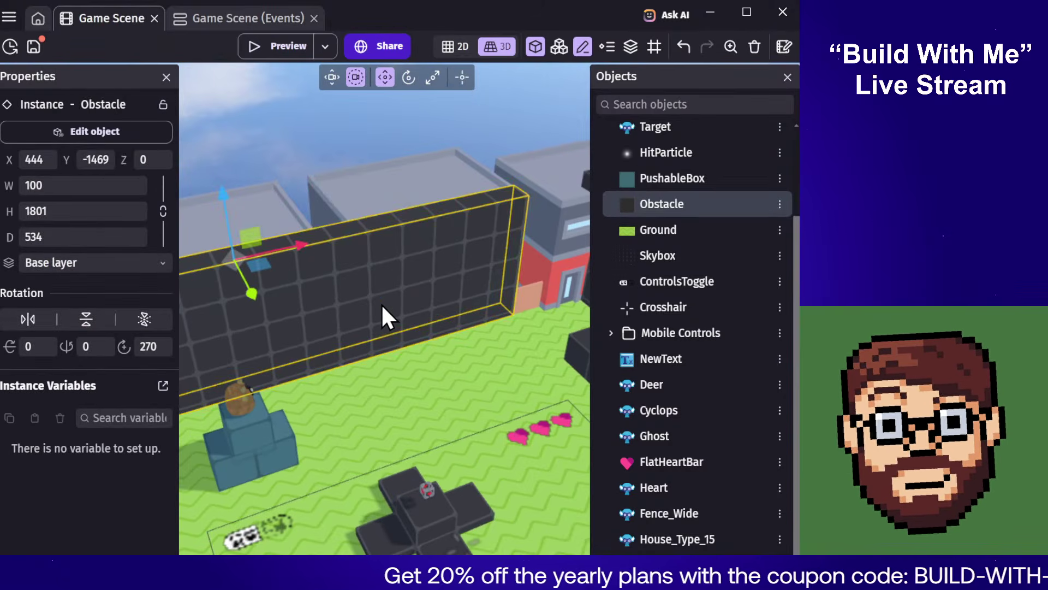
click(433, 77)
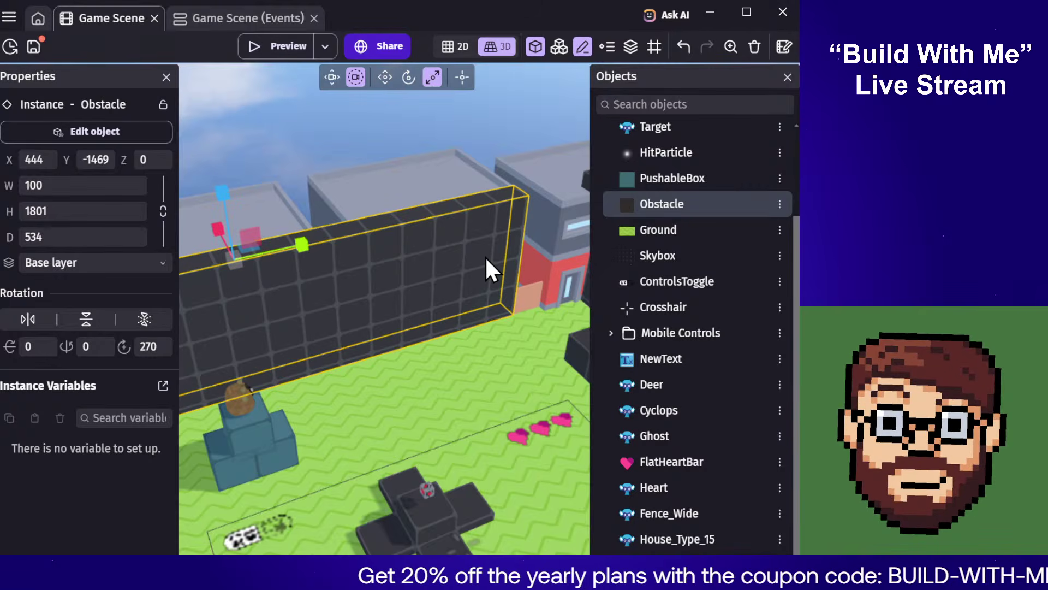
drag(310, 244, 342, 234)
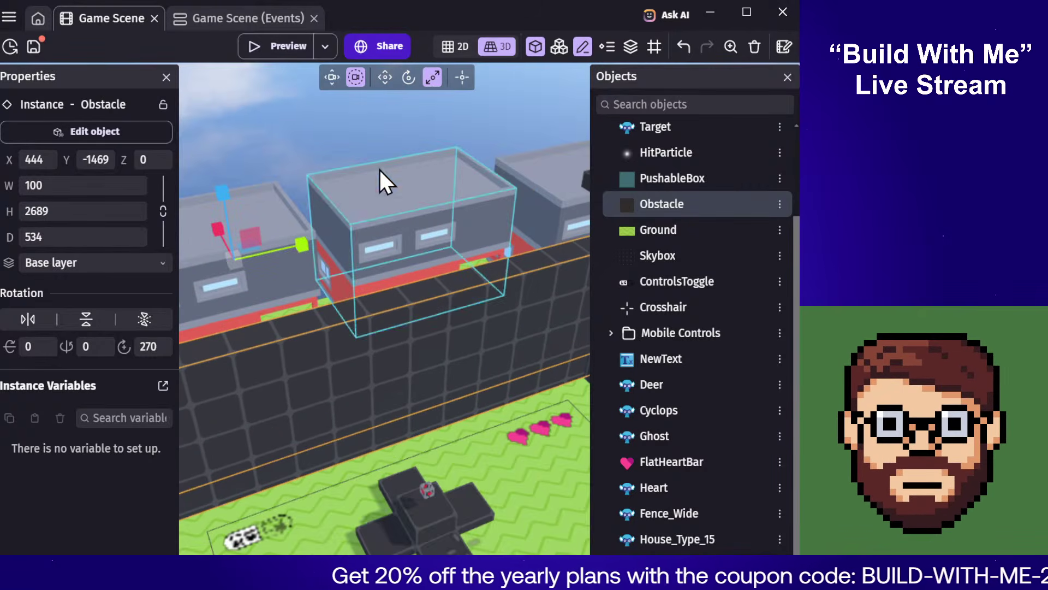
Step: Deselect the back wall and undo its last stretch
click(387, 139)
scroll(387, 142, down, 6)
scroll(389, 153, up, 5)
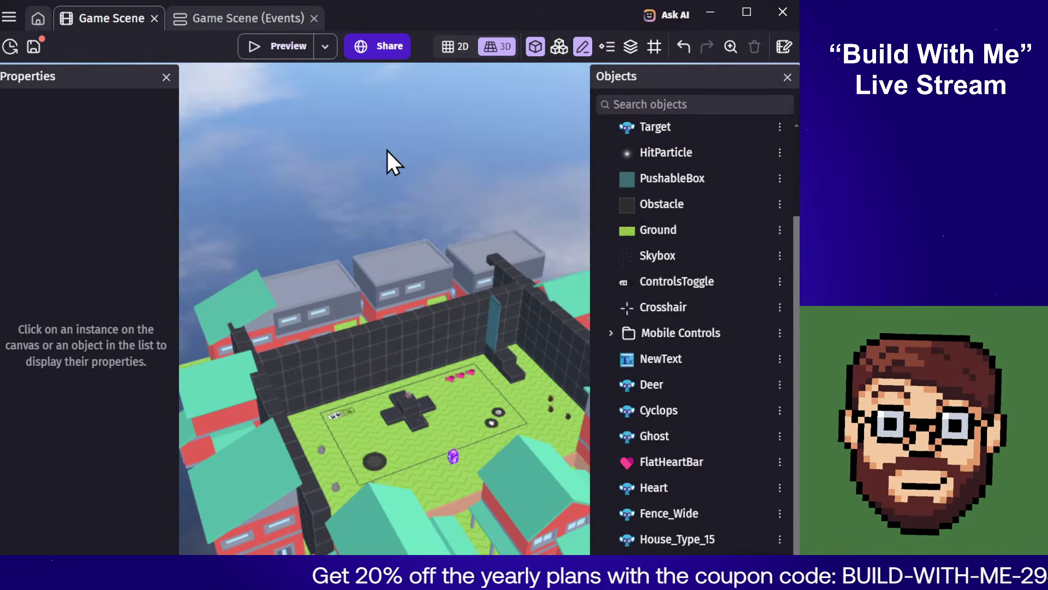
click(397, 309)
scroll(382, 251, up, 2)
key(ctrl+z)
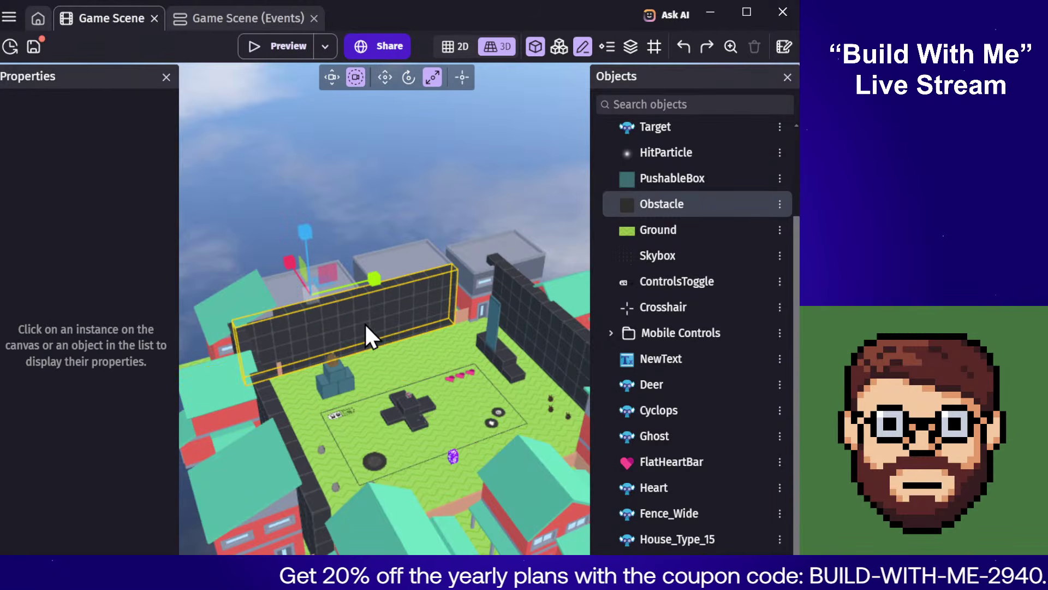
Step: Set the back Obstacle wall's height to 1824 and deselect it
click(472, 216)
click(369, 299)
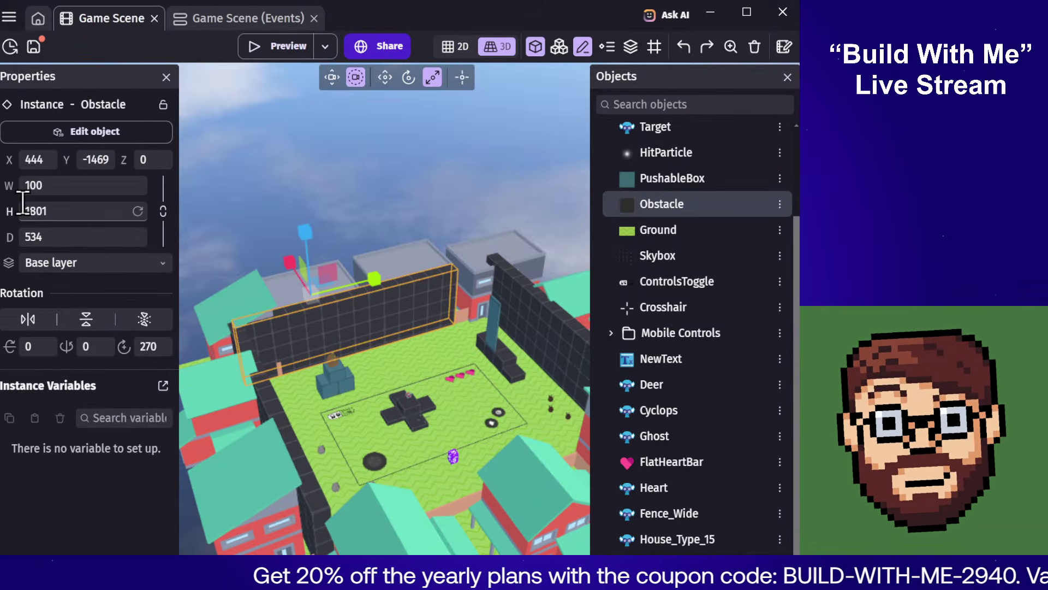
drag(14, 208, 23, 207)
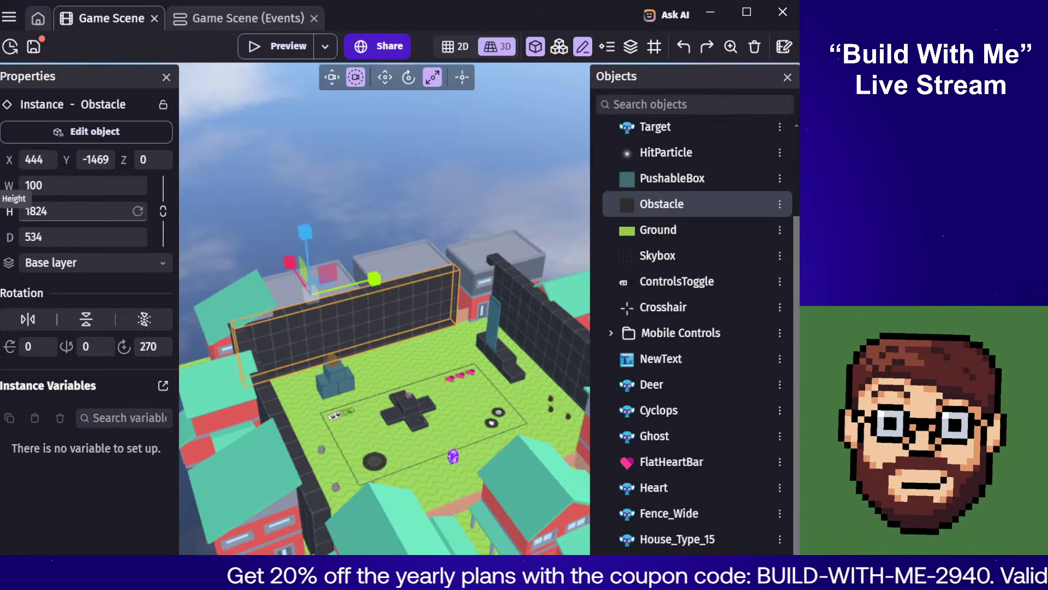
click(386, 199)
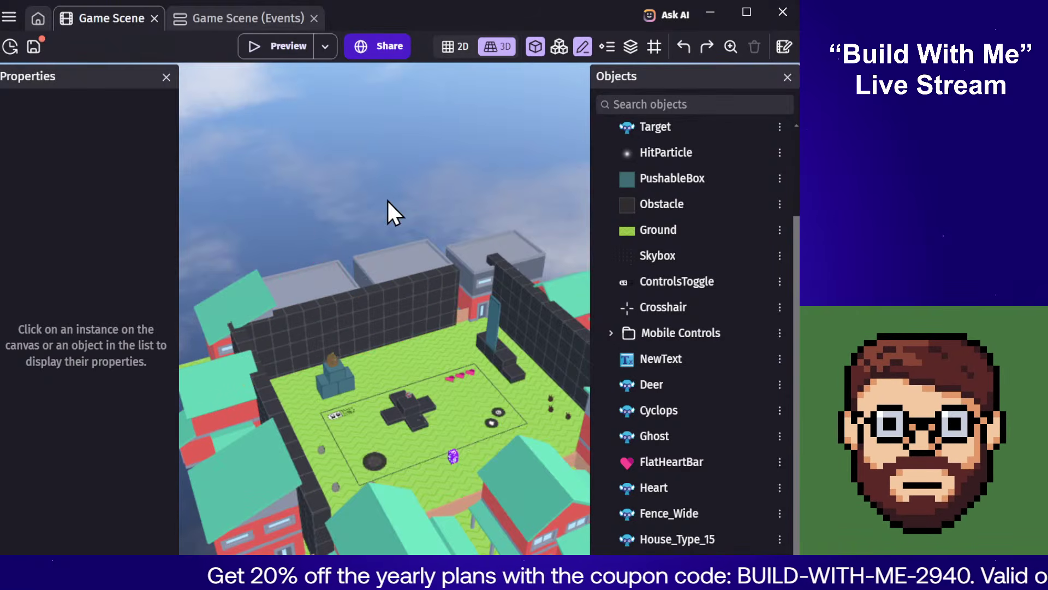
Step: Reset the back wall's Z rotation to 0 and copy its height of 1824 into its width
click(365, 320)
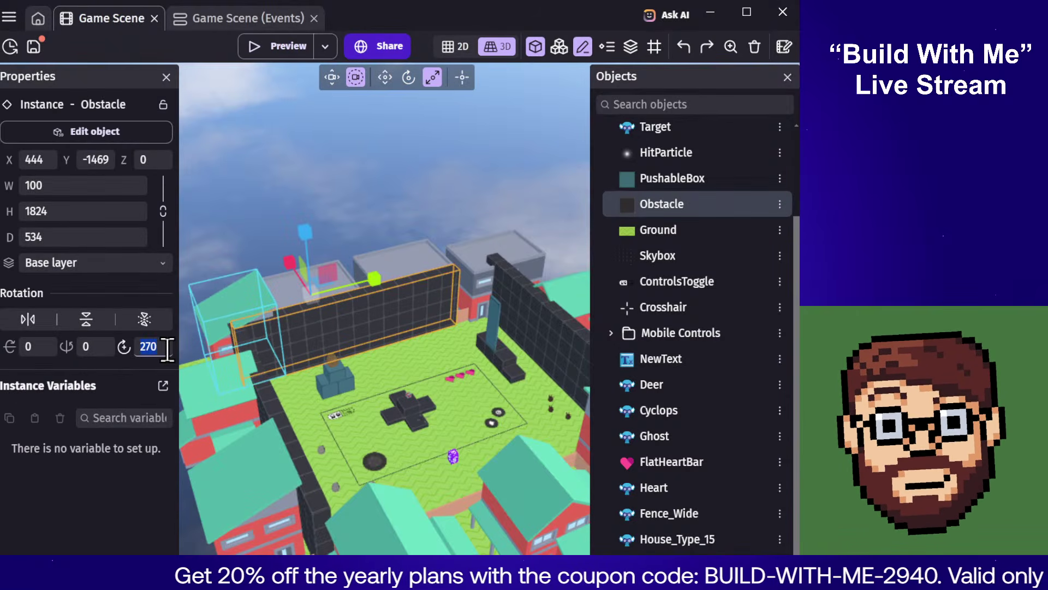
text(0)
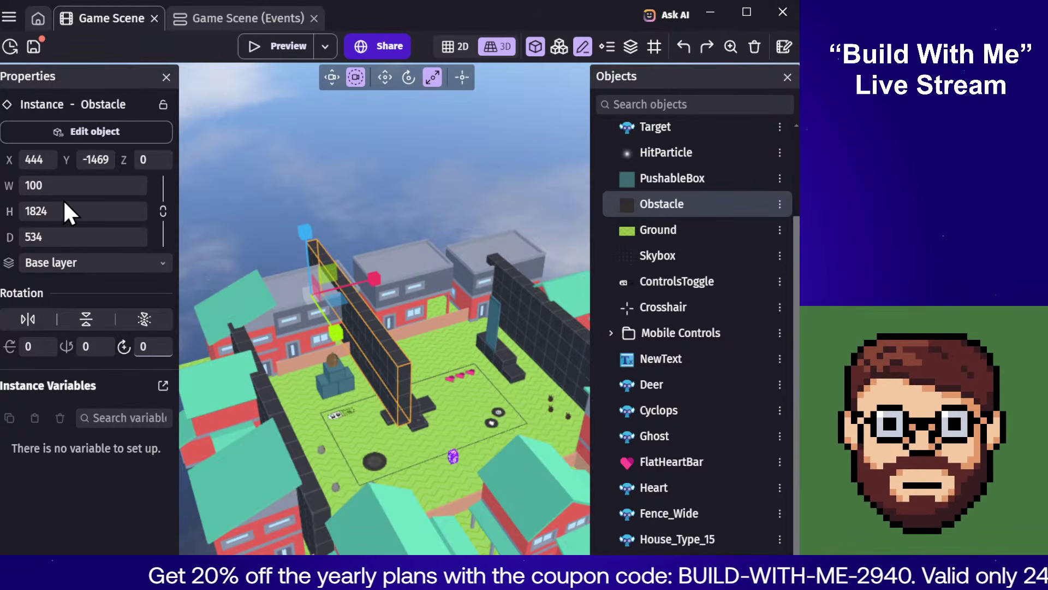
double_click(64, 207)
key(ctrl+c)
double_click(79, 186)
key(ctrl+v)
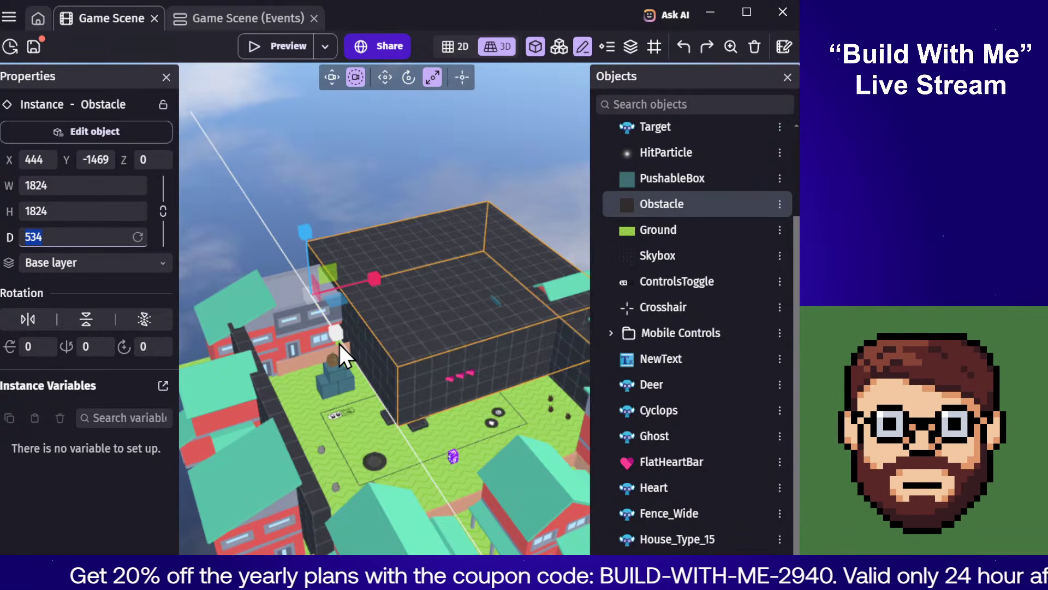
Step: Reduce the resized wall's height to 100 and deselect it
click(331, 327)
click(380, 289)
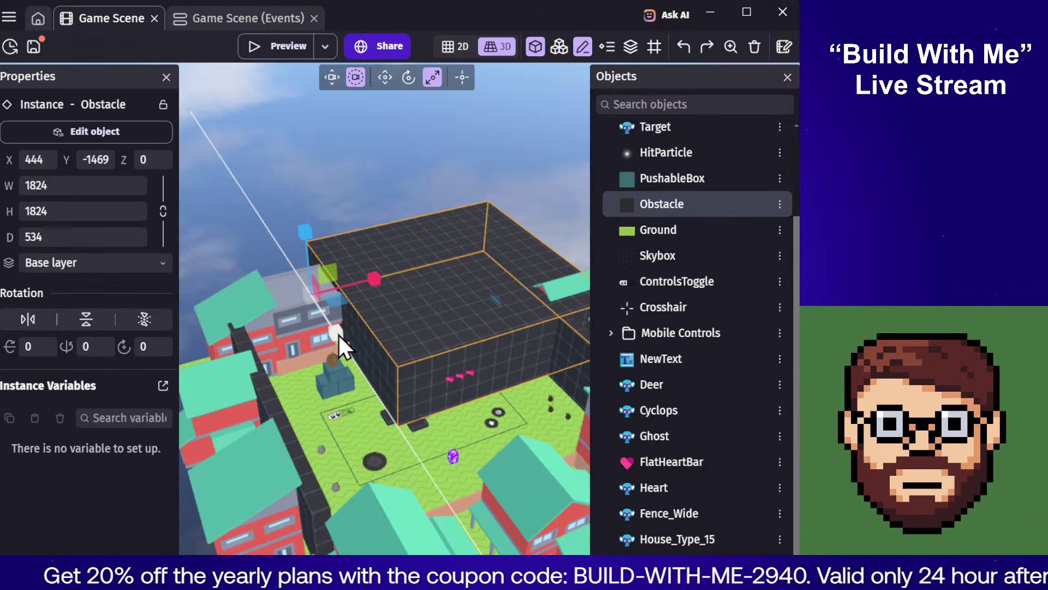
mouse_move(339, 335)
mouse_down()
mouse_move(323, 315)
mouse_move(332, 323)
mouse_up()
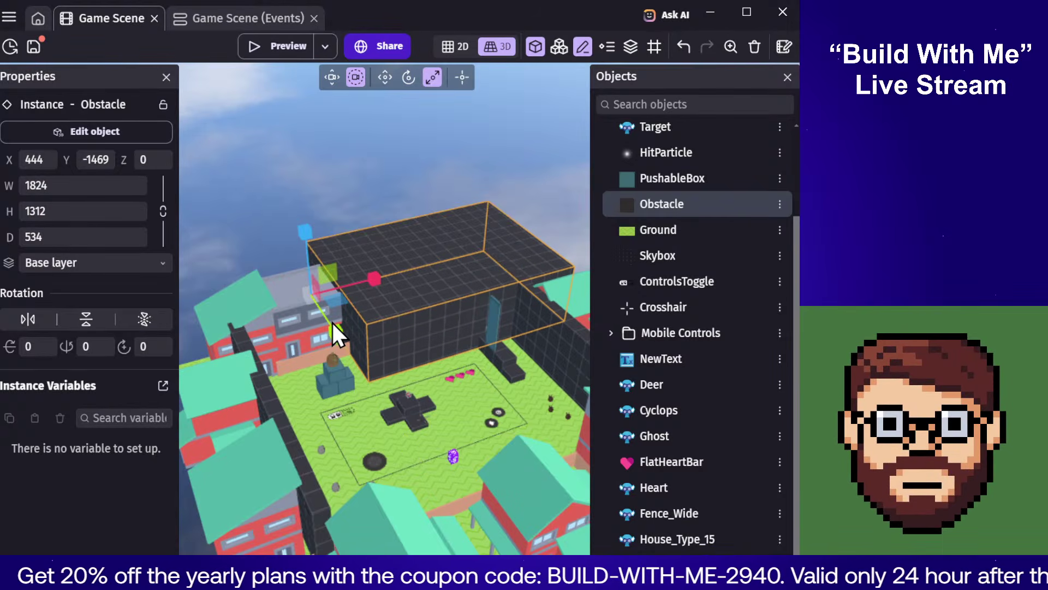
click(105, 210)
text(100)
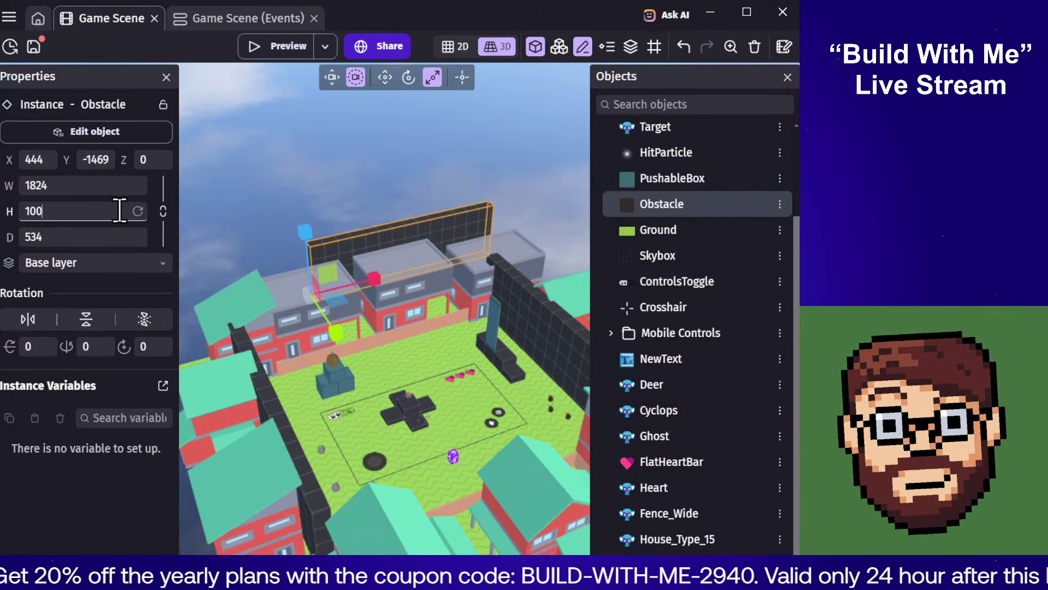
click(369, 188)
Step: Move the wall along the arena's back fence to X -410, Y -603, Z 0, and deselect it
click(379, 242)
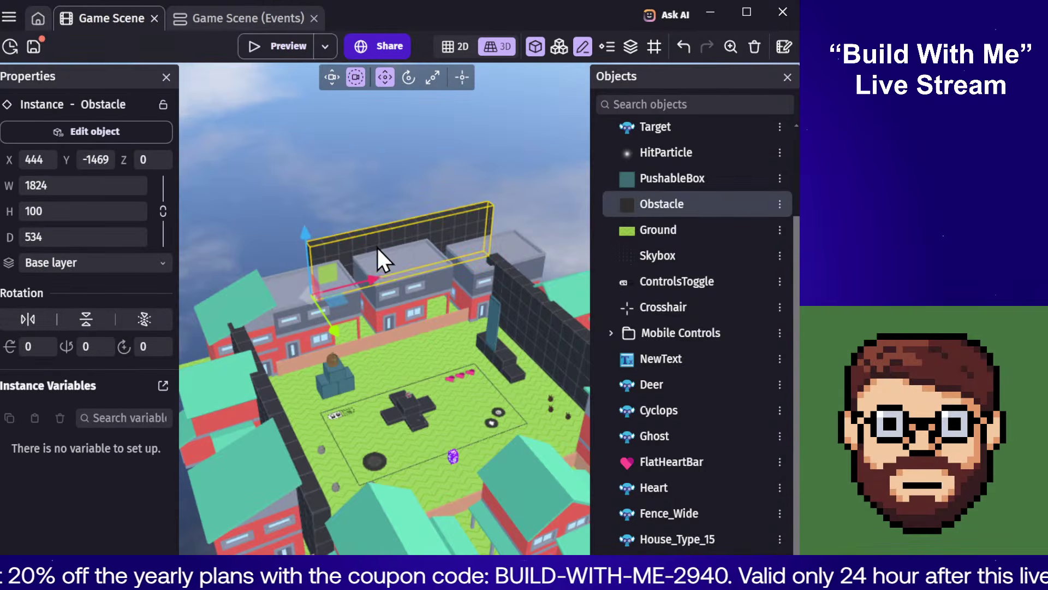
drag(382, 235, 295, 382)
click(260, 373)
click(299, 352)
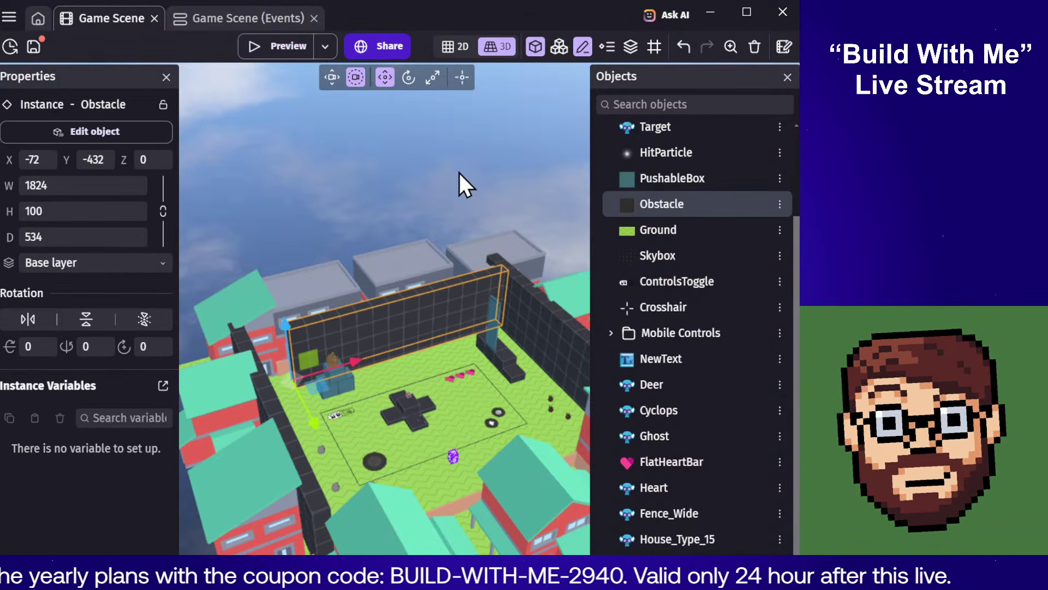
middle_drag(463, 185, 366, 191)
scroll(308, 355, up, 6)
key(a)
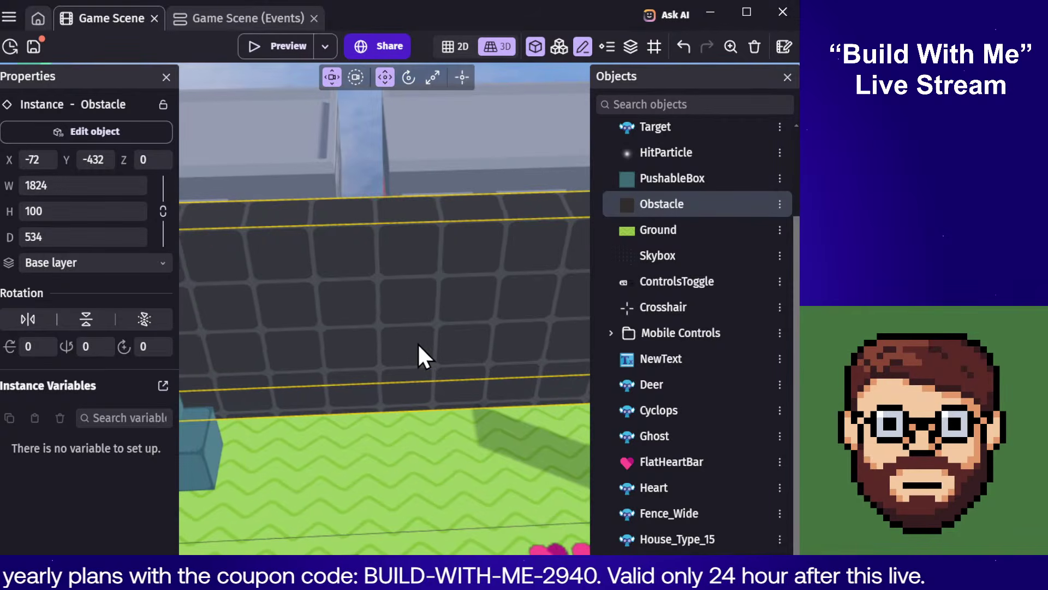
right_drag(418, 338, 440, 342)
drag(438, 419, 333, 363)
click(231, 103)
Step: Widen the back wall to 2221 so it reaches the opposite side wall, and deselect it
key(s)
key(d)
key(d)
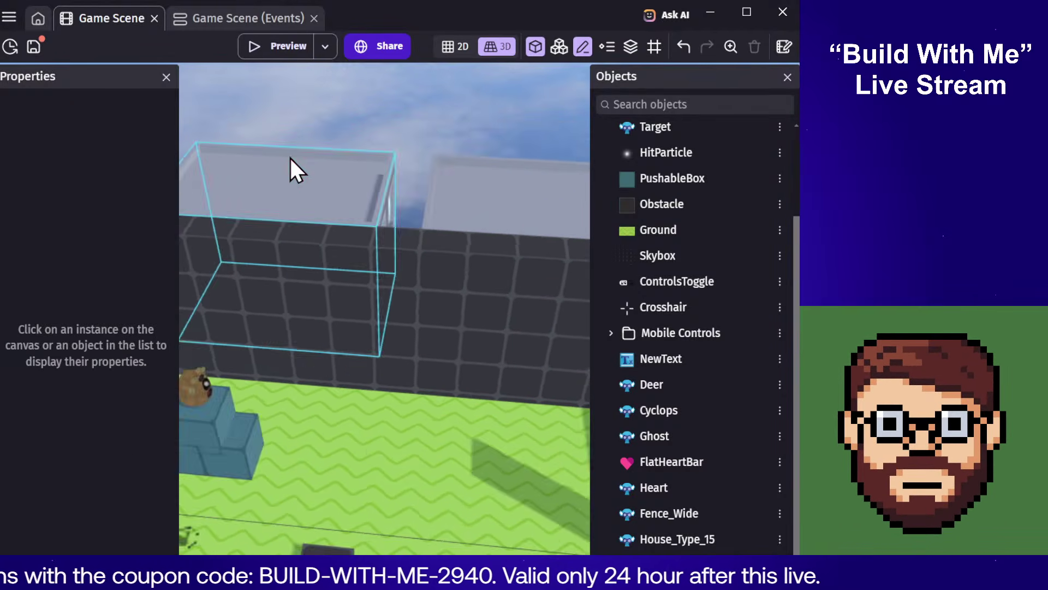
key(a)
click(232, 341)
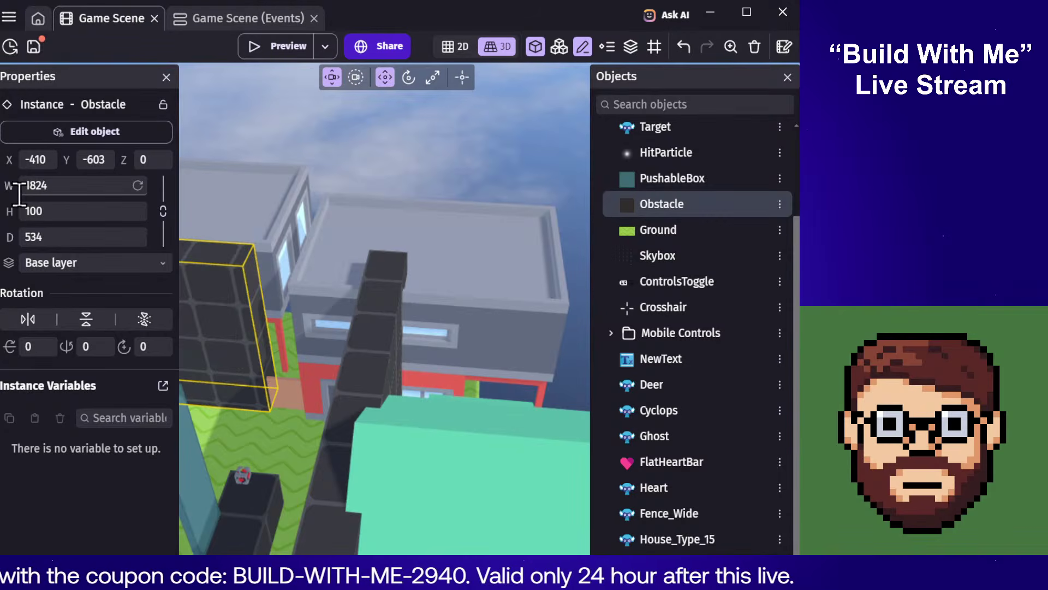
drag(10, 187, 171, 186)
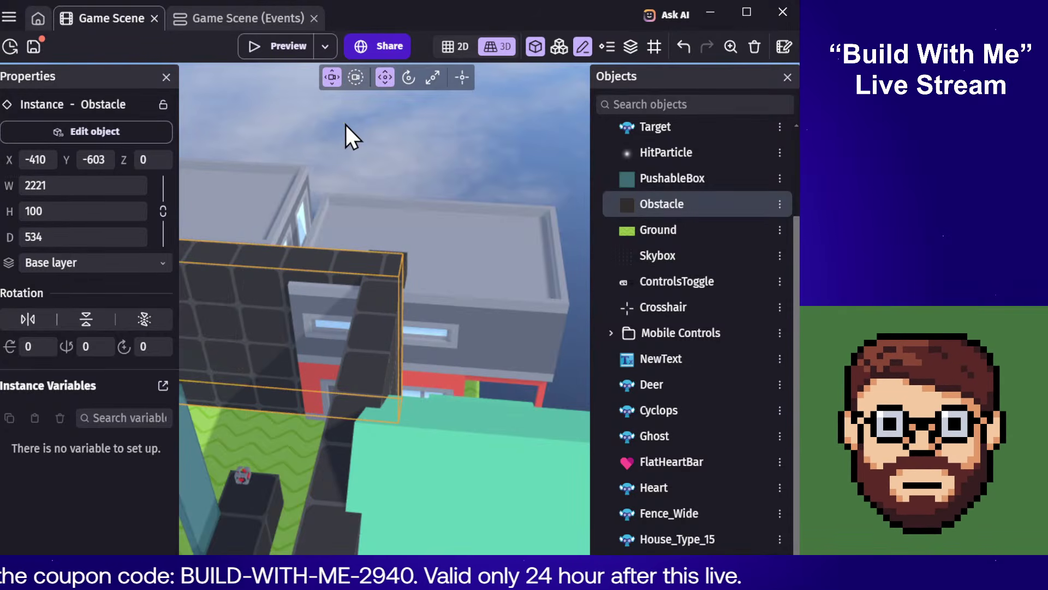
click(363, 132)
Step: Duplicate the back Obstacle wall to the arena's front edge at X -431, Y 1089, and deselect the copy
scroll(434, 163, down, 8)
key(a)
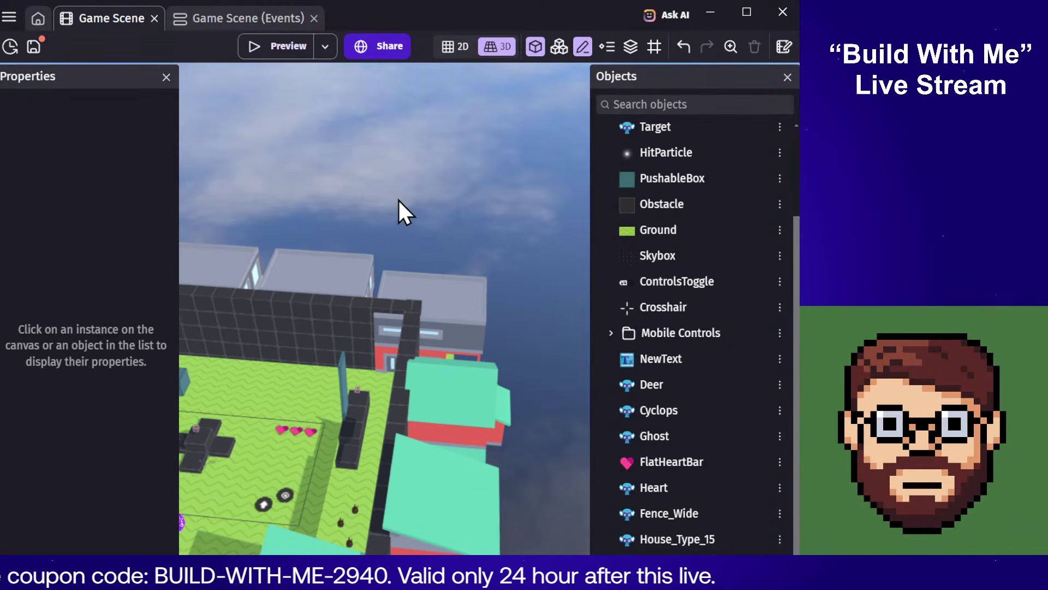
click(404, 343)
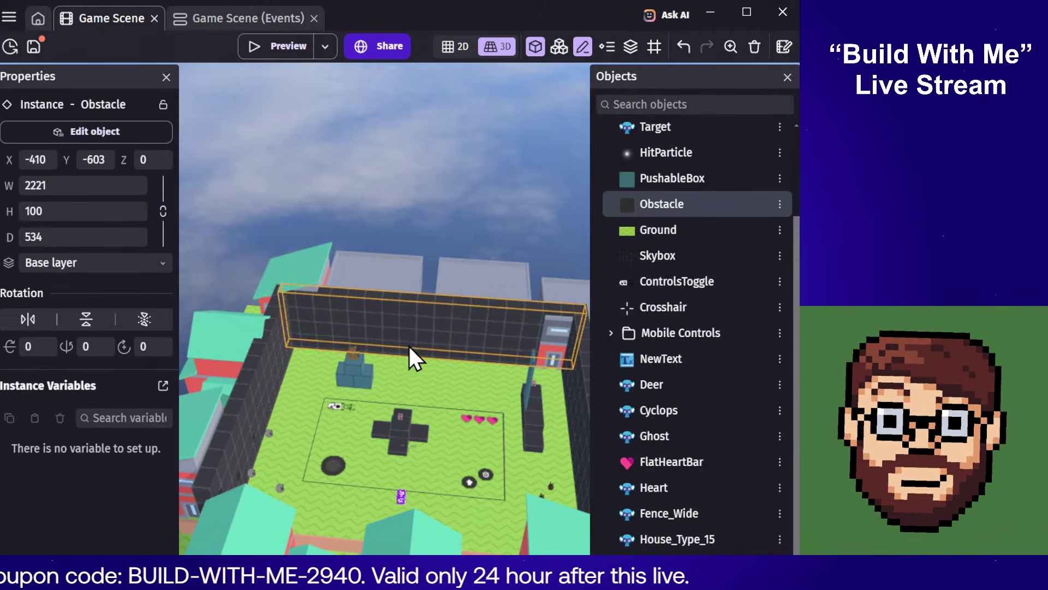
drag(277, 447, 233, 550)
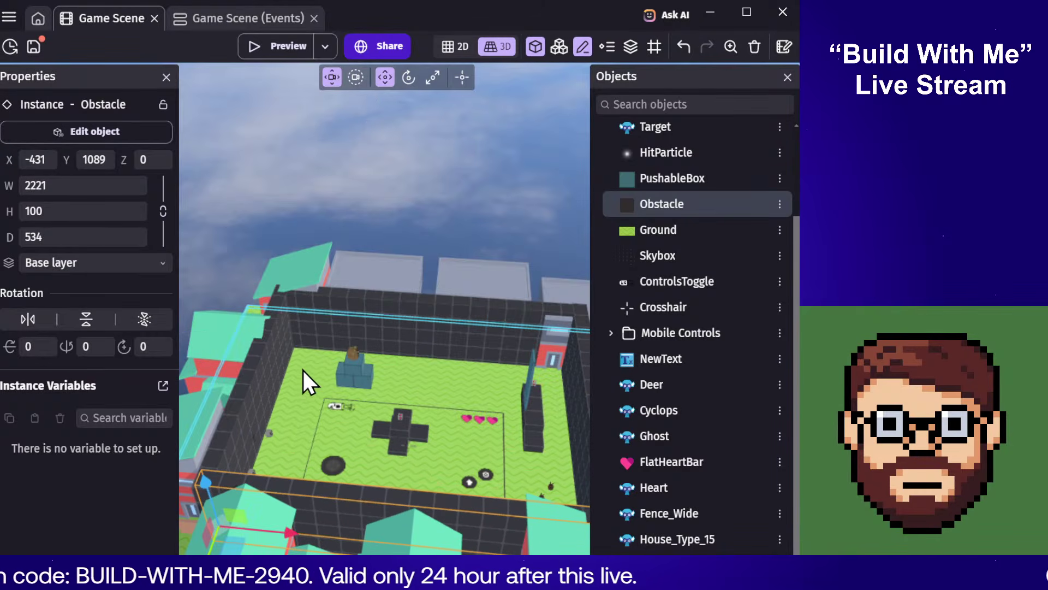
right_drag(303, 370, 427, 339)
click(443, 168)
right_drag(491, 262, 437, 309)
right_drag(444, 182, 338, 131)
Step: Duplicate the Hide Player action in the beginning-of-scene event and set the copy's object to Obstacle
click(250, 18)
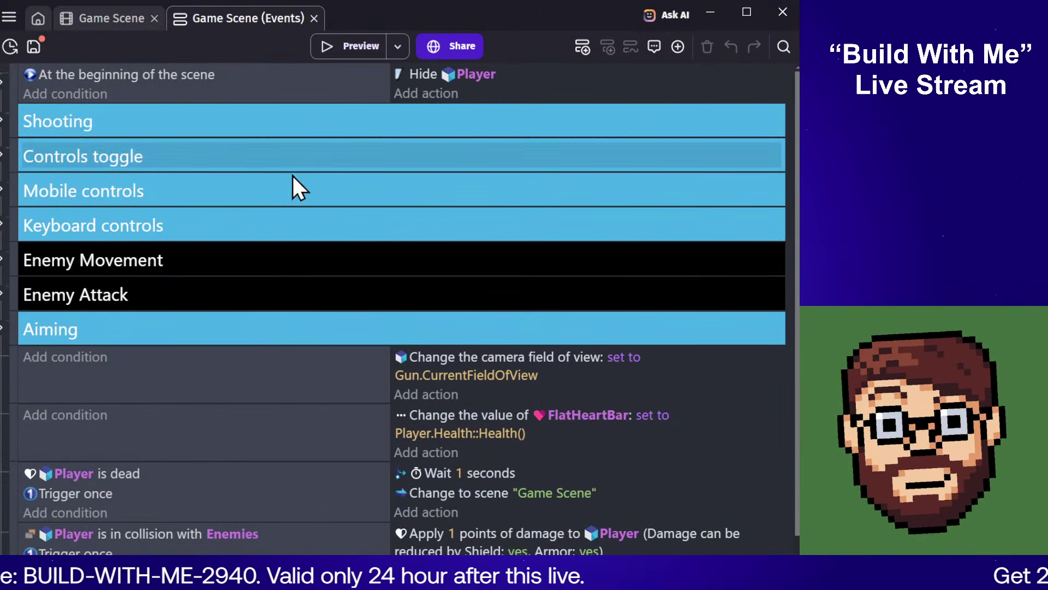
click(407, 75)
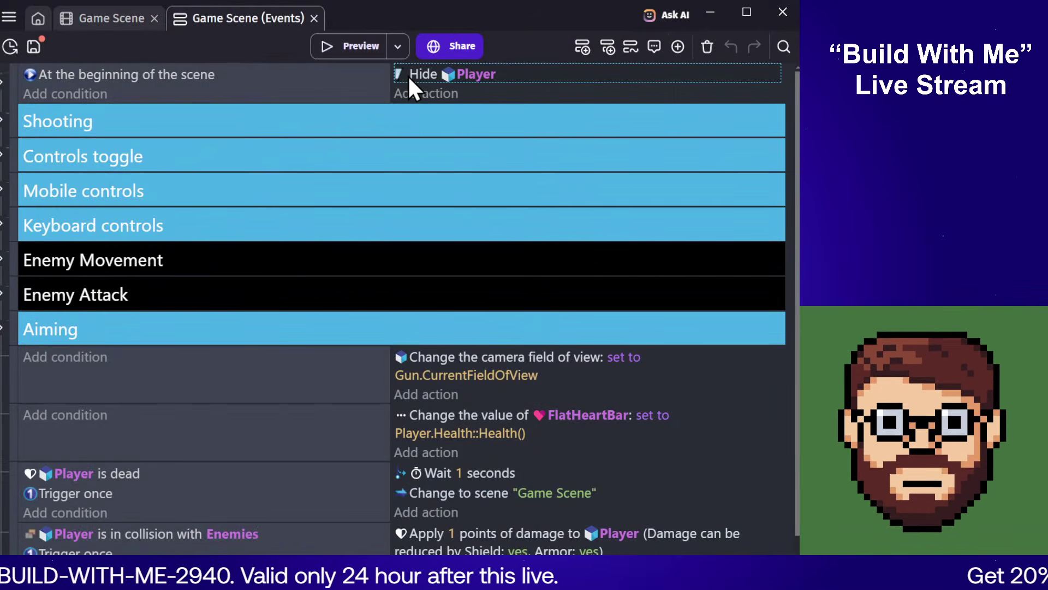
key(ctrl+c)
key(ctrl+v)
click(470, 94)
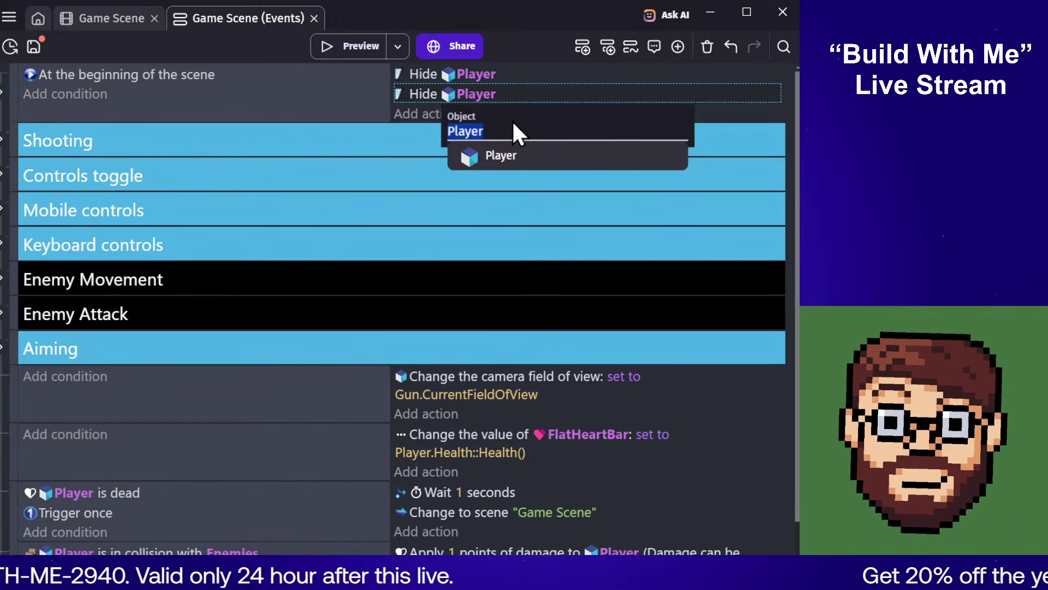
text(obs)
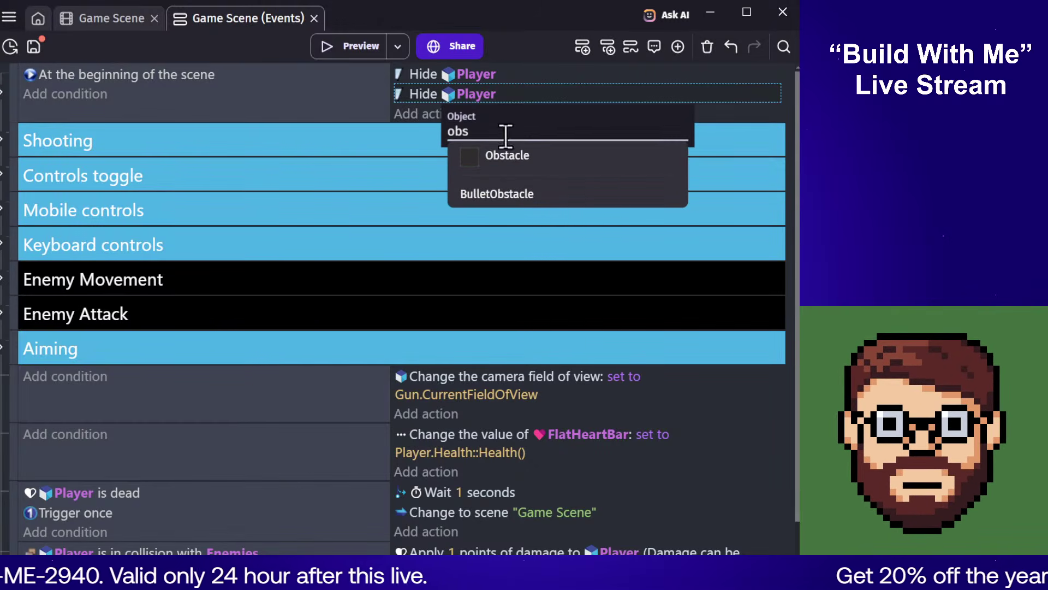
click(518, 160)
Step: Back in the scene editor, lock the position of the four Obstacle walls enclosing the arena and deselect them
drag(115, 4, 139, 0)
click(112, 20)
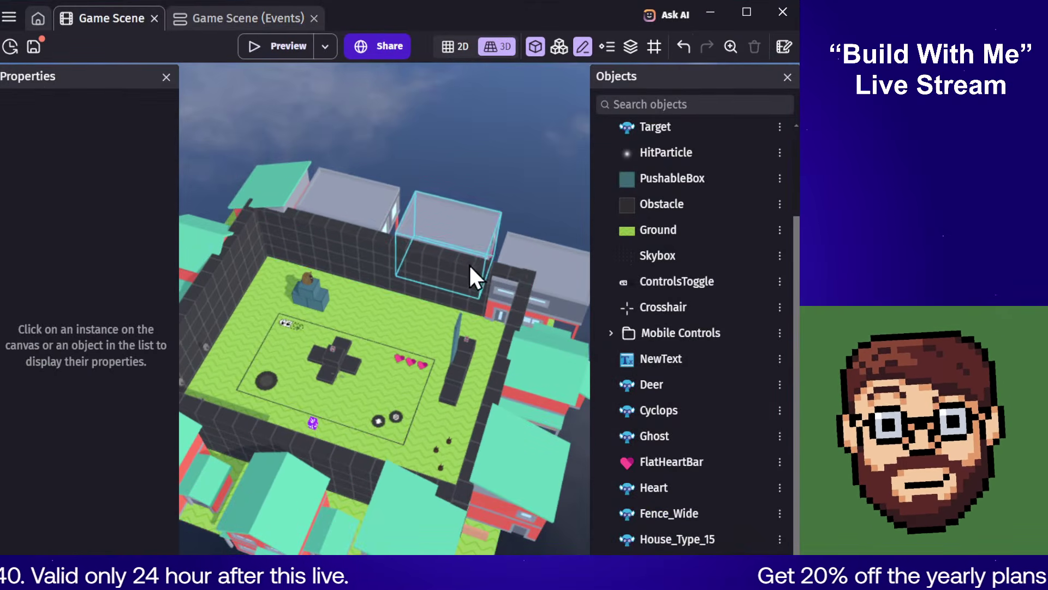
click(381, 281)
click(163, 104)
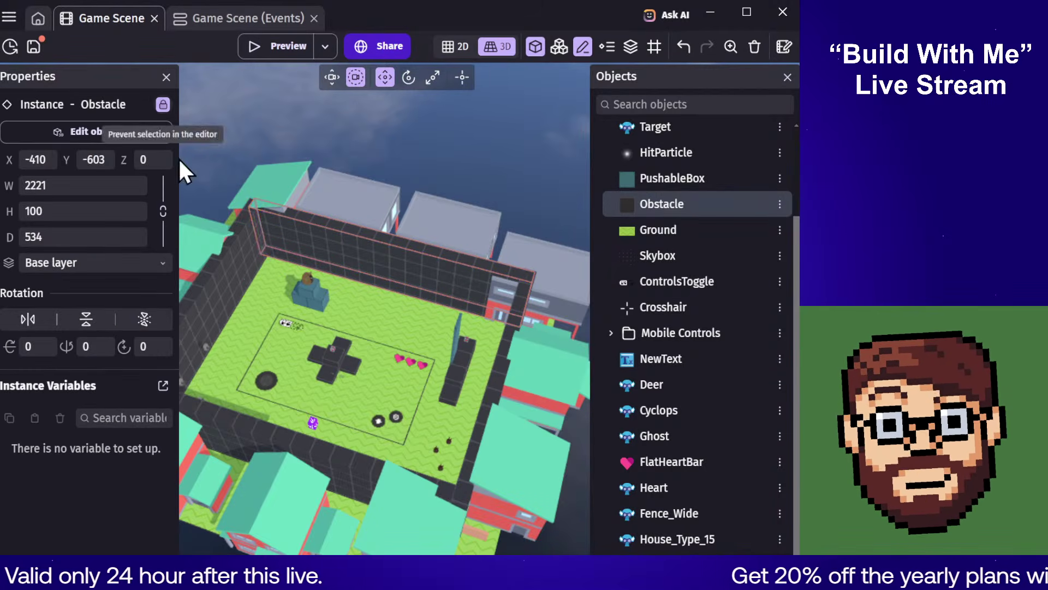
click(244, 288)
click(164, 104)
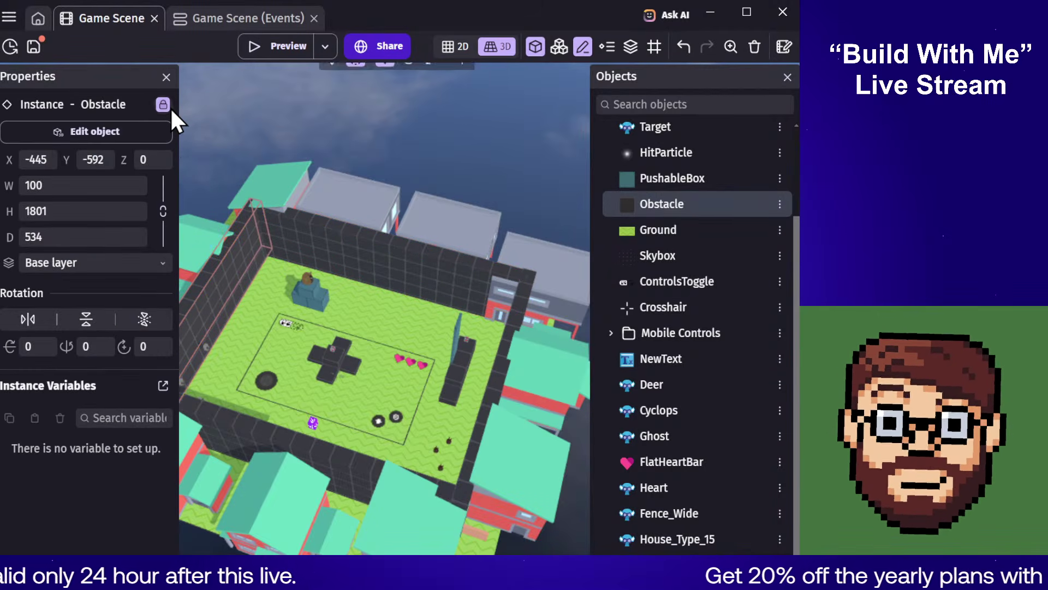
click(259, 441)
click(163, 105)
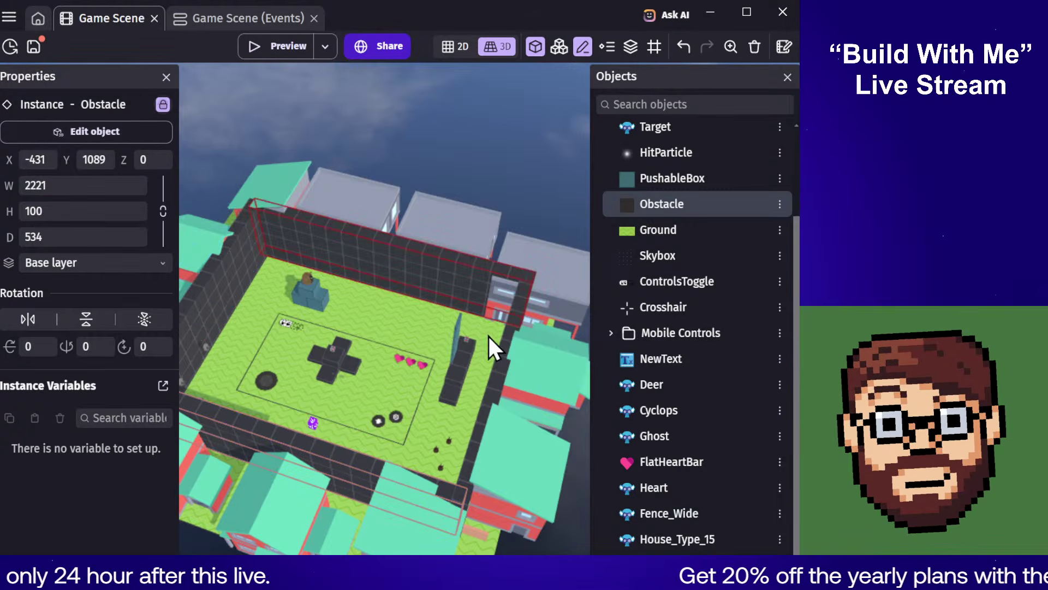
click(496, 369)
click(163, 104)
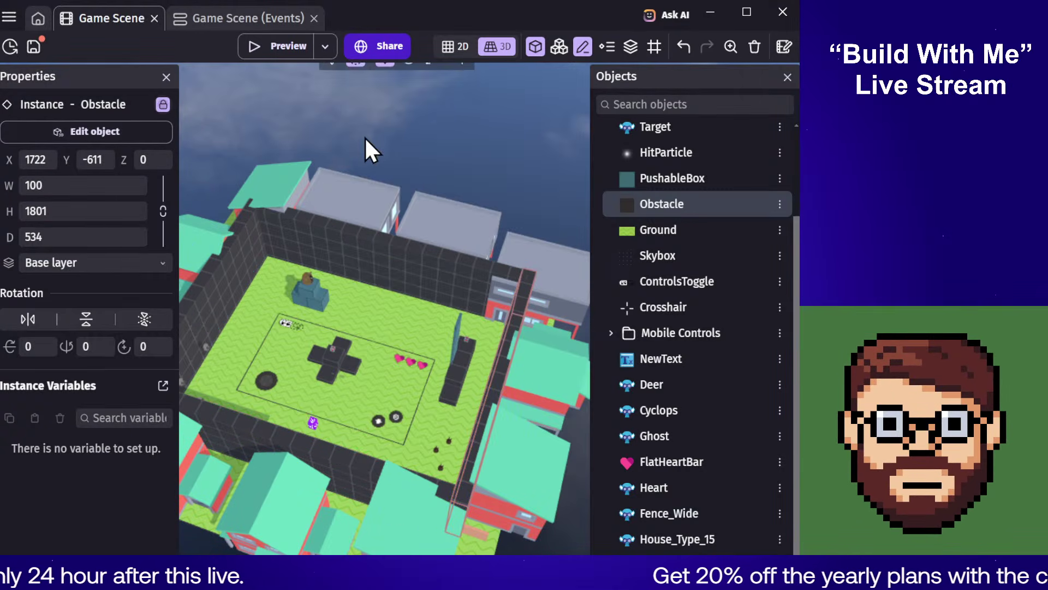
click(363, 137)
Step: Select the small Obstacle block in the row beside the arena's side wall, near the upright panel
right_drag(322, 149, 431, 153)
right_drag(397, 391, 408, 394)
scroll(415, 398, up, 6)
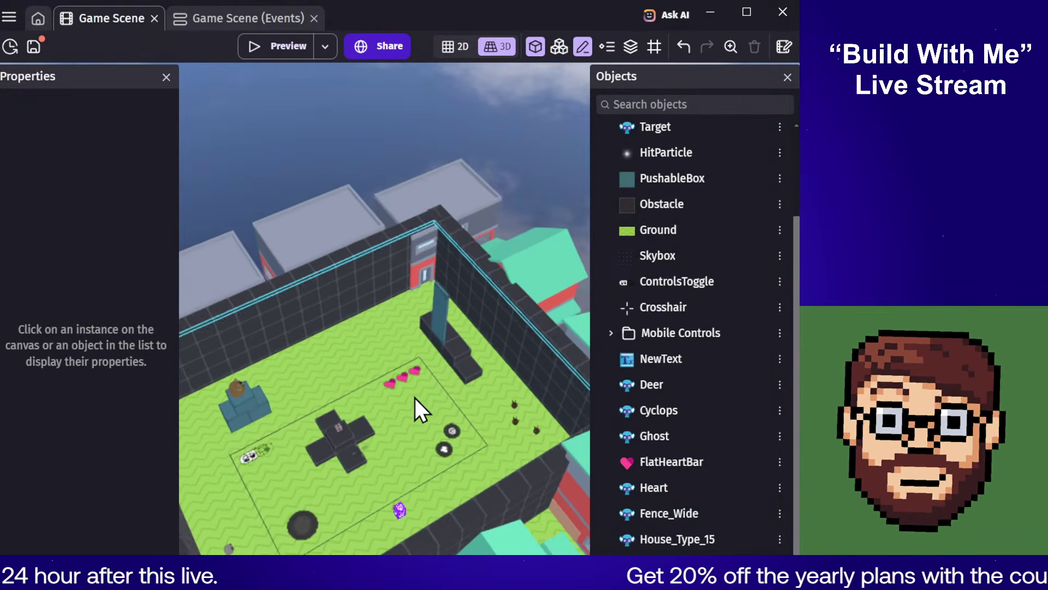
click(455, 363)
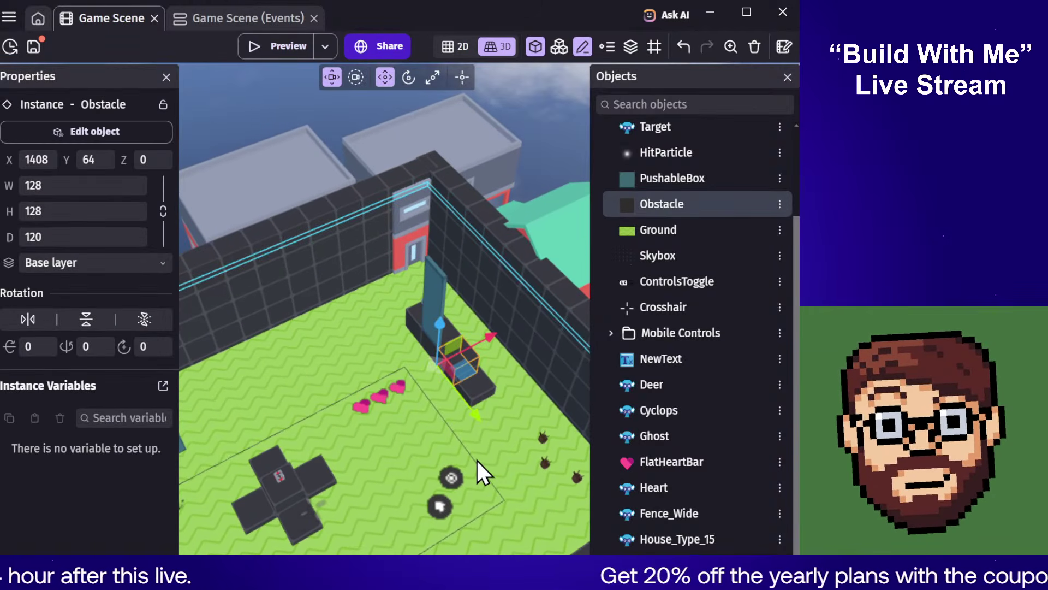
right_drag(452, 444, 451, 236)
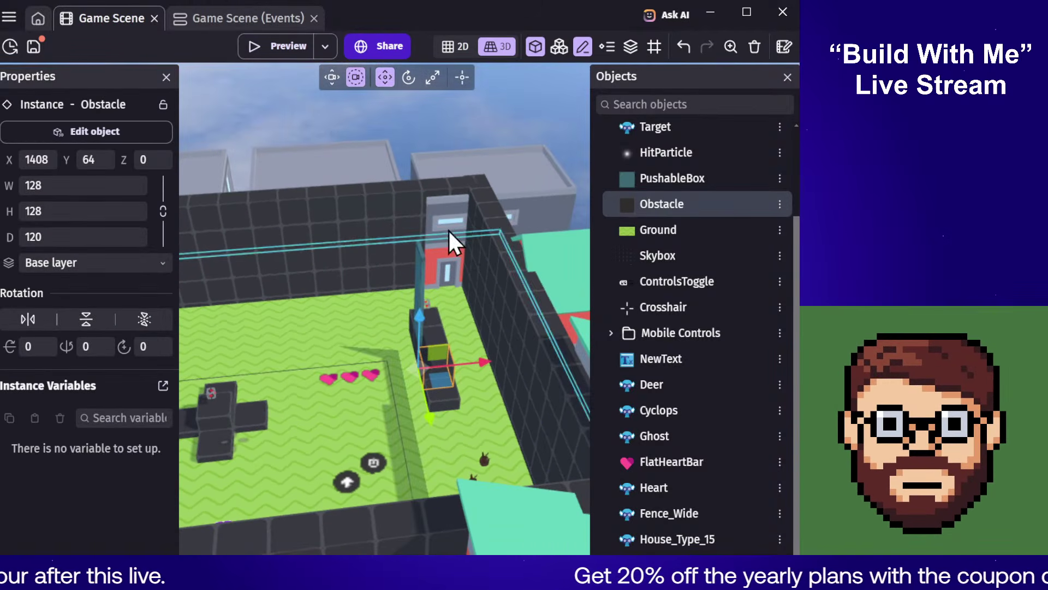
Step: Remove the Hide Obstacle action from the beginning-of-scene event and inspect the long back wall in the scene
click(468, 110)
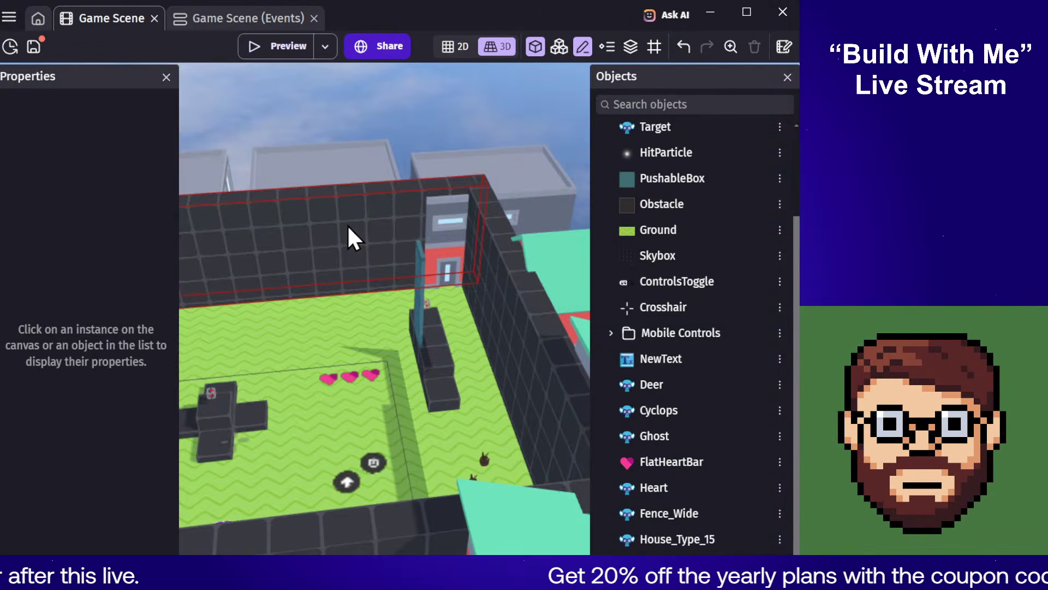
click(256, 24)
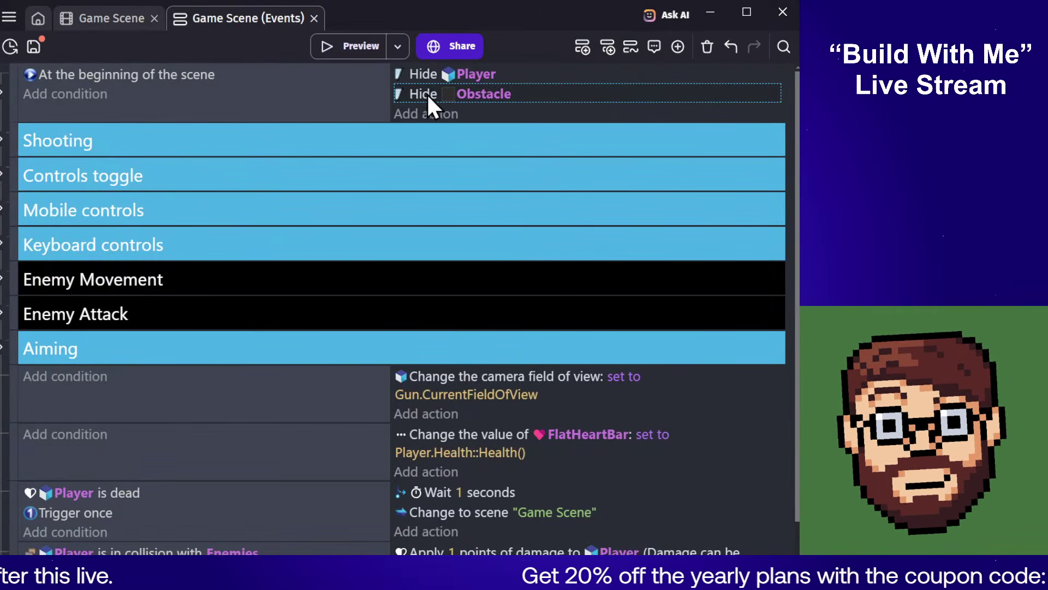
key(Delete)
click(127, 19)
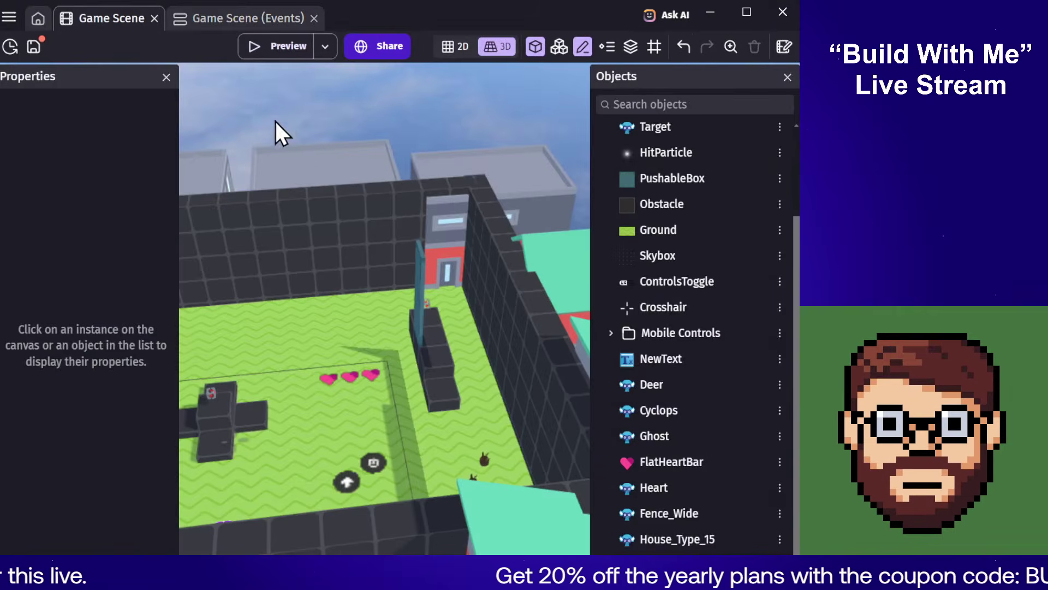
click(326, 261)
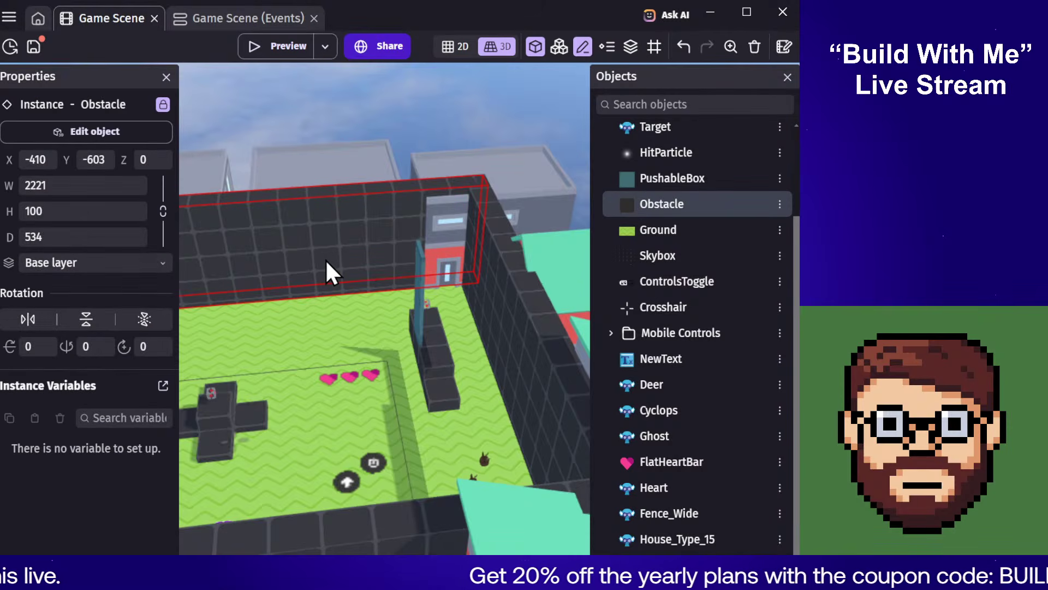
middle_drag(464, 119, 338, 123)
key(a)
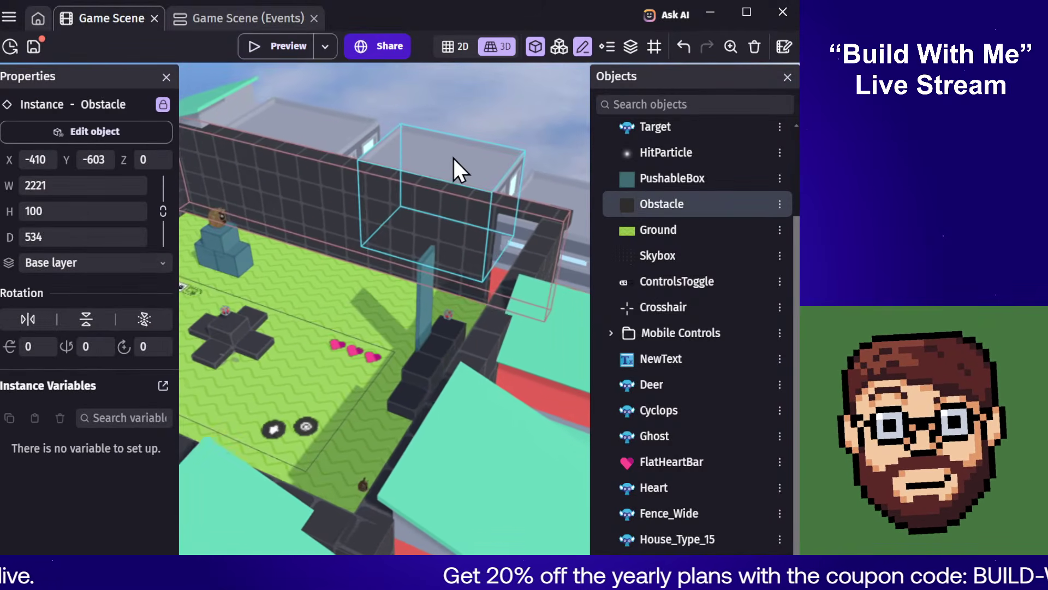
Step: Undo the removal of the Hide Obstacle action and return to the scene
click(222, 16)
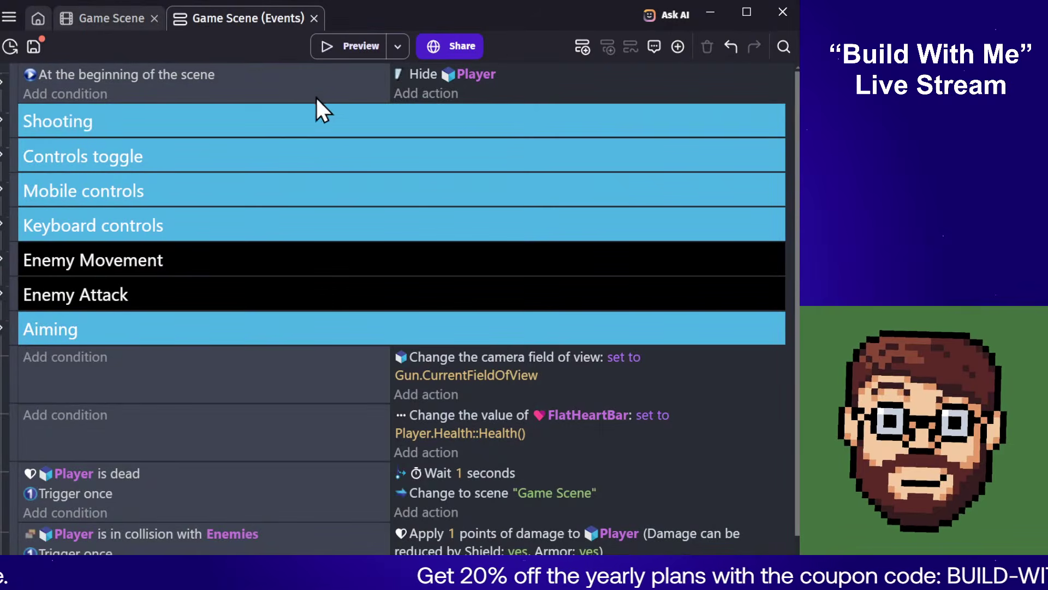
key(ctrl+z)
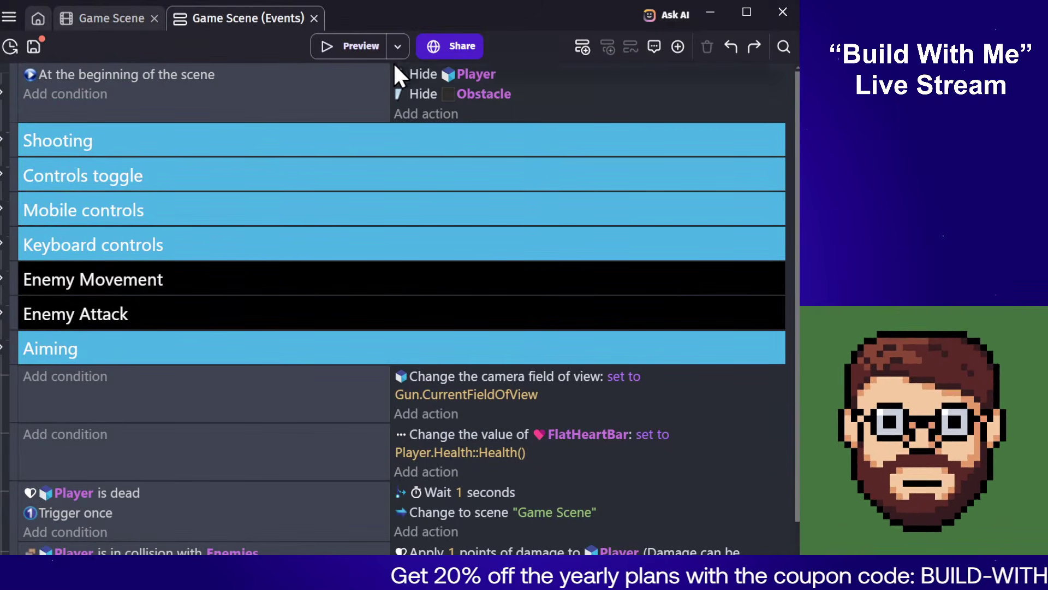
click(107, 20)
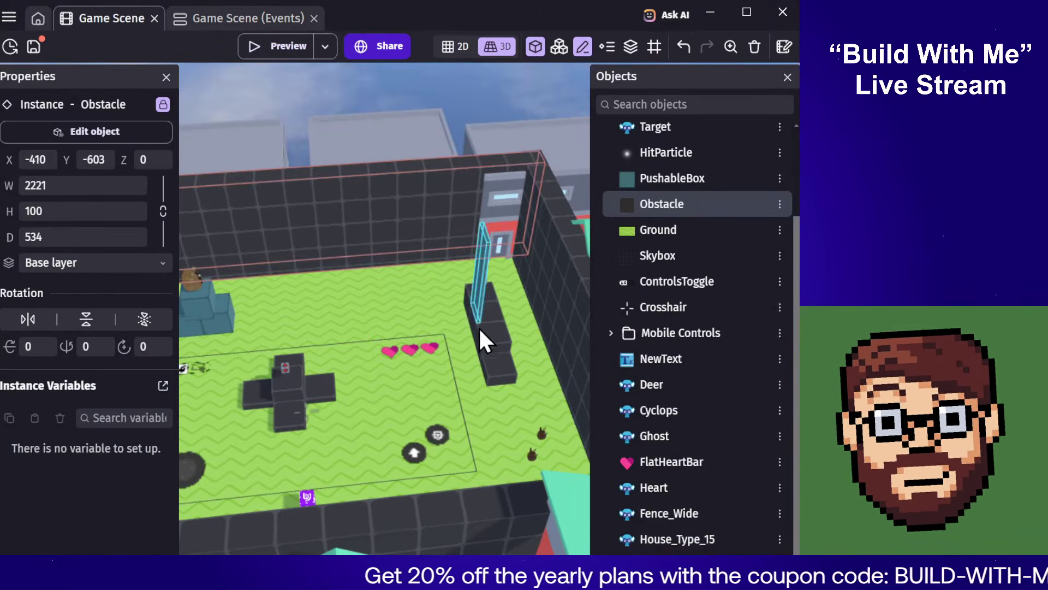
Step: Delete the row of obstacle blocks under the tall thin pushable box and move that box onto the ground at X 1308, Y -49, Z 0
key(Delete)
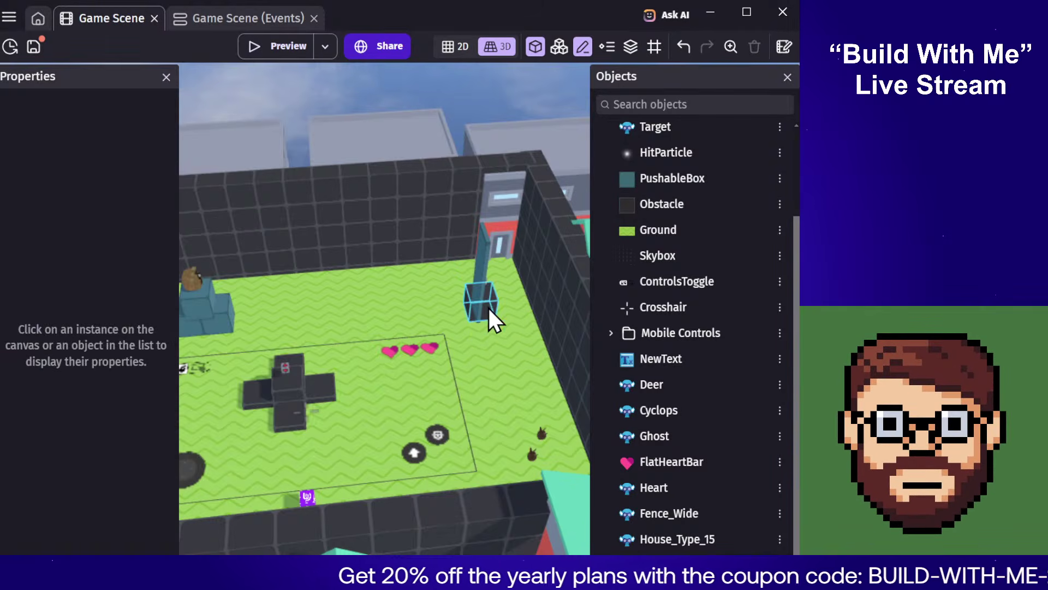
click(479, 297)
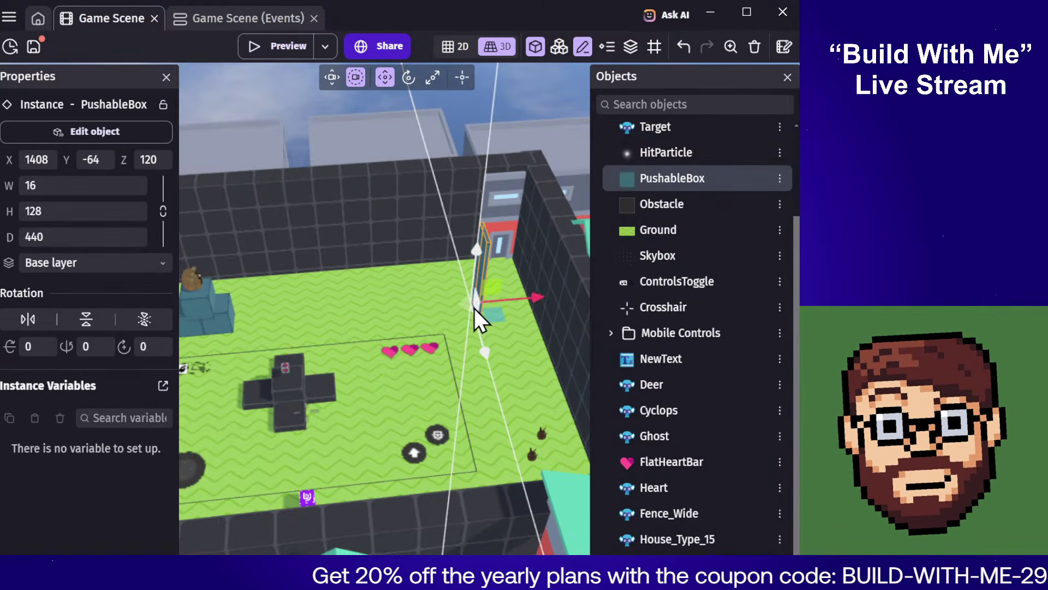
drag(467, 348, 450, 329)
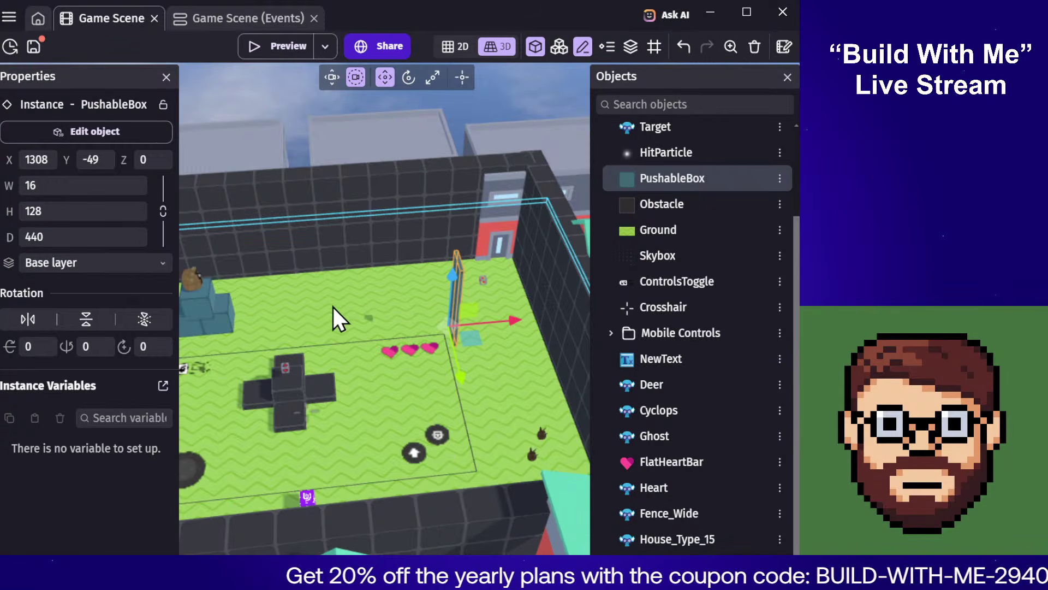
middle_drag(556, 302, 474, 317)
drag(438, 391, 467, 405)
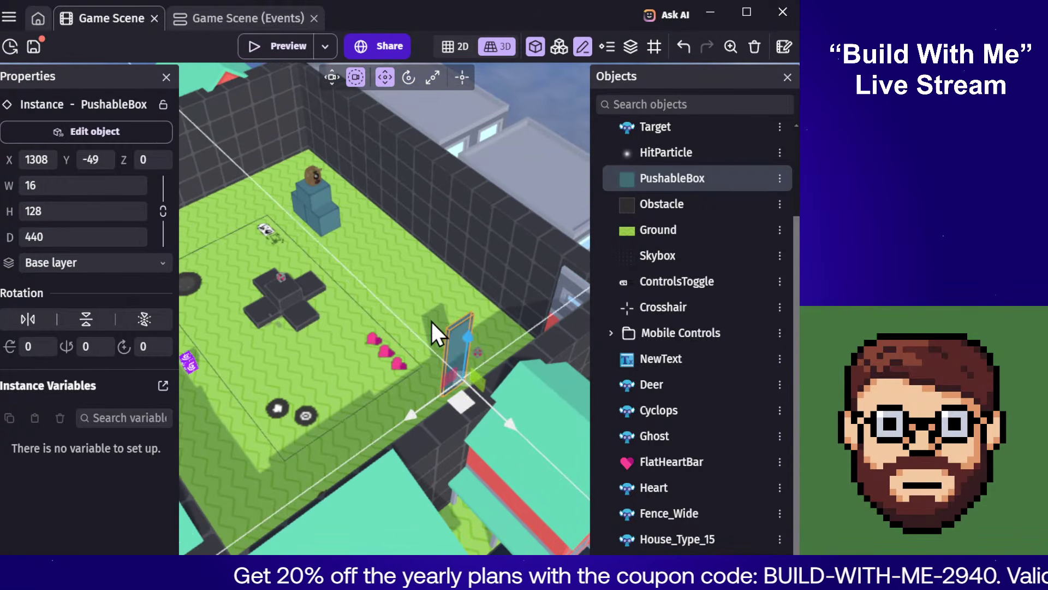
Step: Delete the obstacle blocks that form the cross in the middle of the ground
click(313, 278)
key(Delete)
click(305, 326)
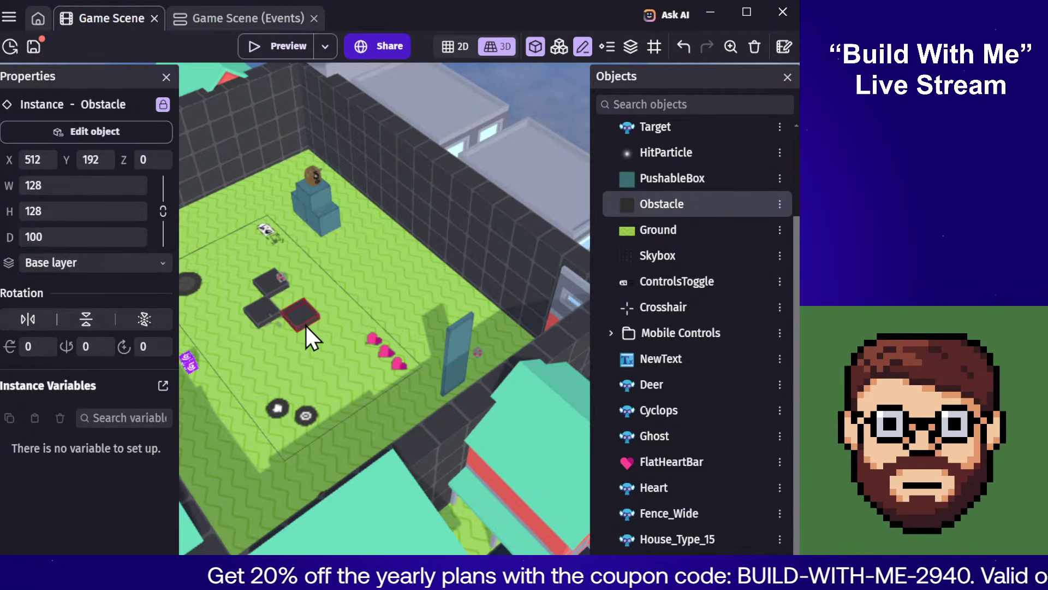
key(Delete)
key(Delete)
click(261, 290)
key(Delete)
middle_drag(302, 333, 419, 300)
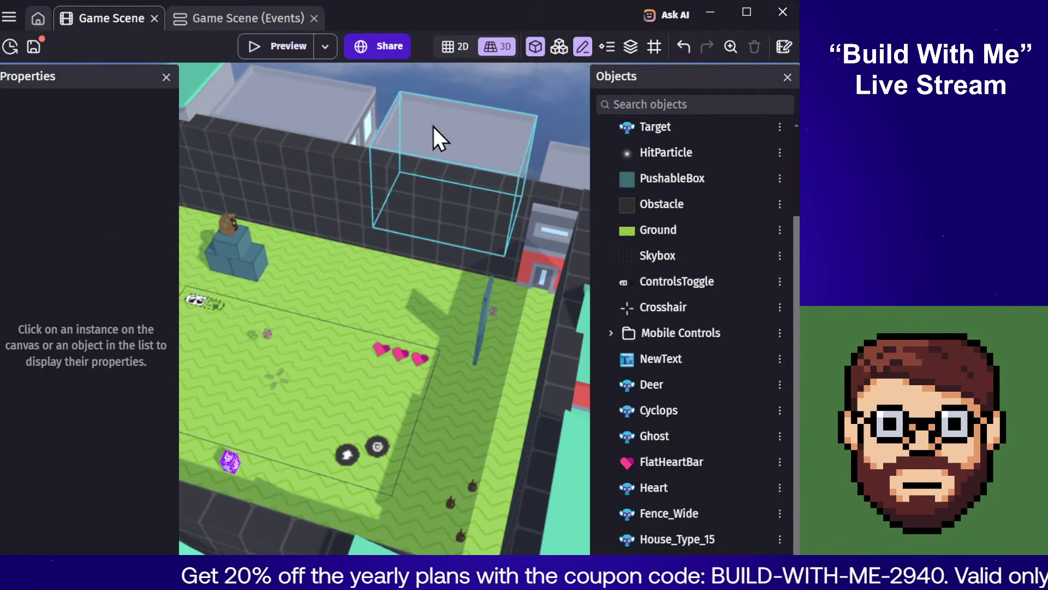
middle_drag(382, 219, 436, 330)
Step: Start adding a new scene object and open the 3d suburban city pack in the asset store
scroll(742, 207, up, 2)
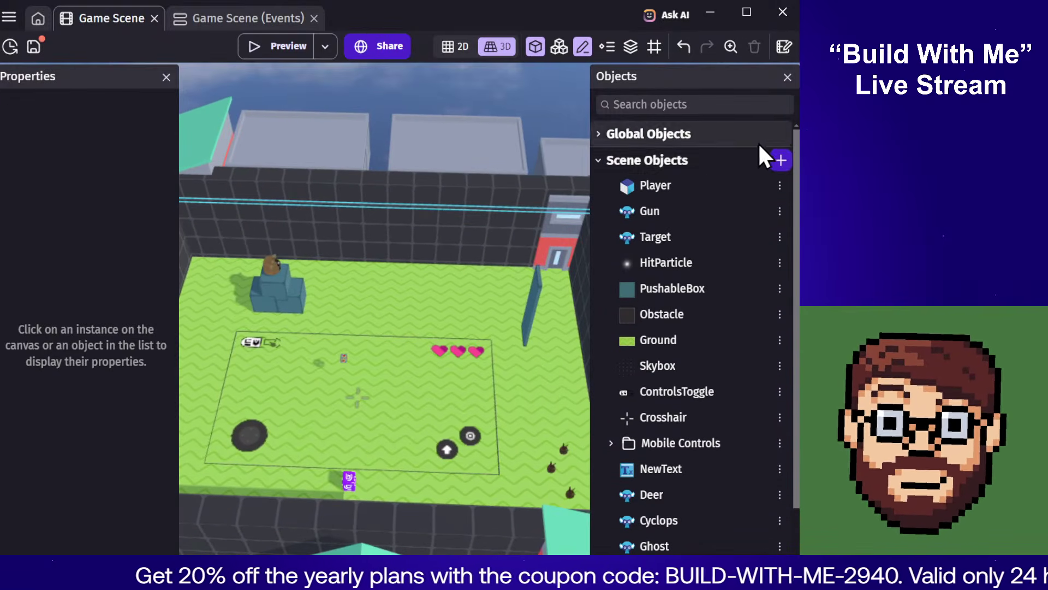
click(781, 160)
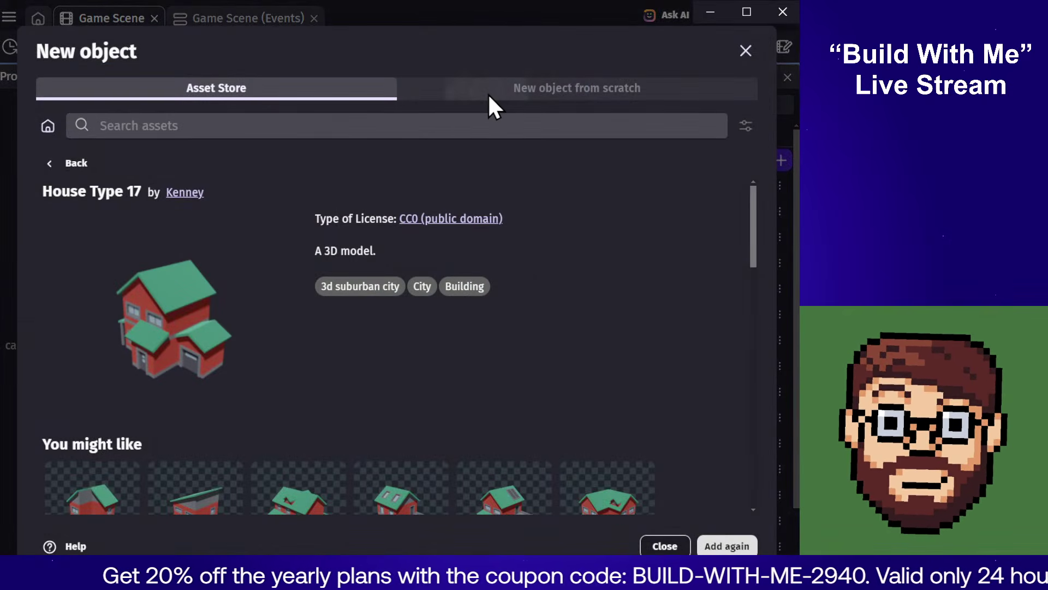
click(487, 94)
click(332, 95)
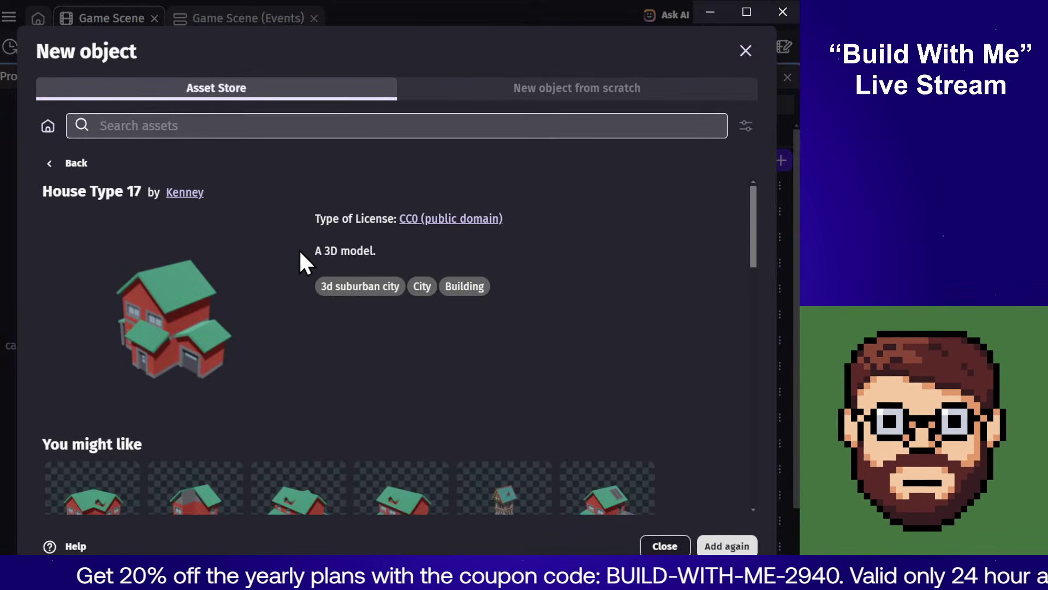
scroll(306, 257, down, 5)
scroll(510, 268, up, 6)
click(366, 283)
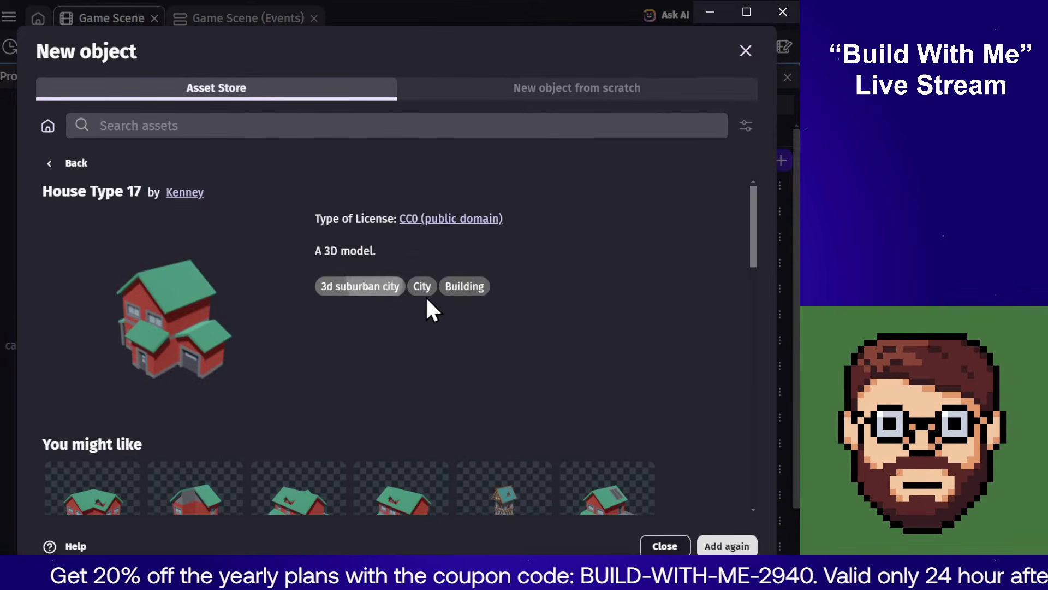
Step: Add the Tree Large 3D model from the City Kit (Suburban) pack to the scene's objects
scroll(480, 300, down, 8)
scroll(460, 306, up, 3)
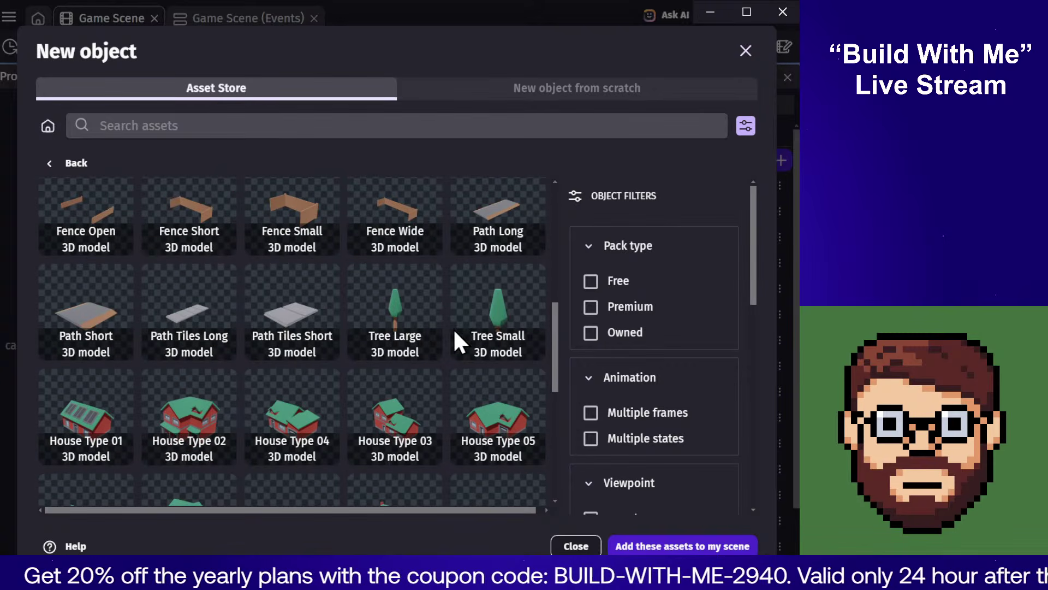
scroll(481, 317, down, 3)
scroll(415, 335, up, 3)
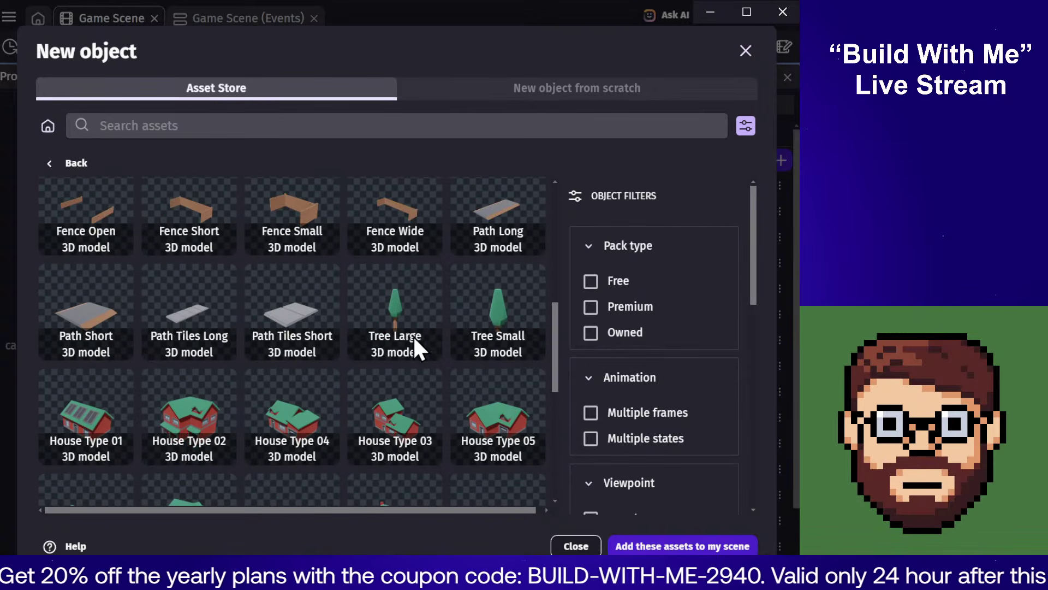
scroll(349, 326, down, 3)
scroll(343, 323, down, 4)
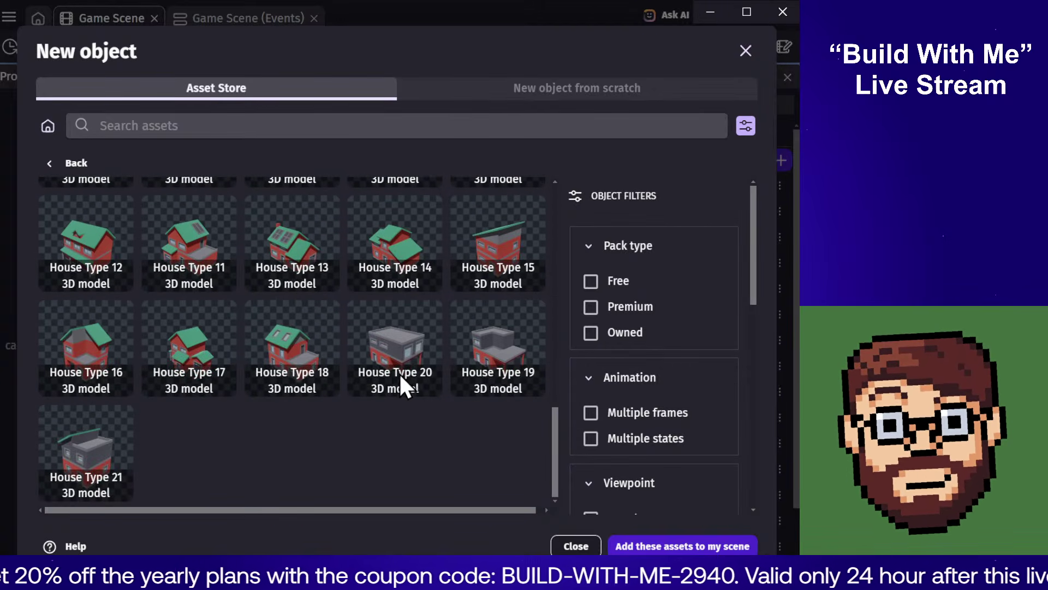
scroll(400, 372, up, 5)
scroll(400, 372, up, 3)
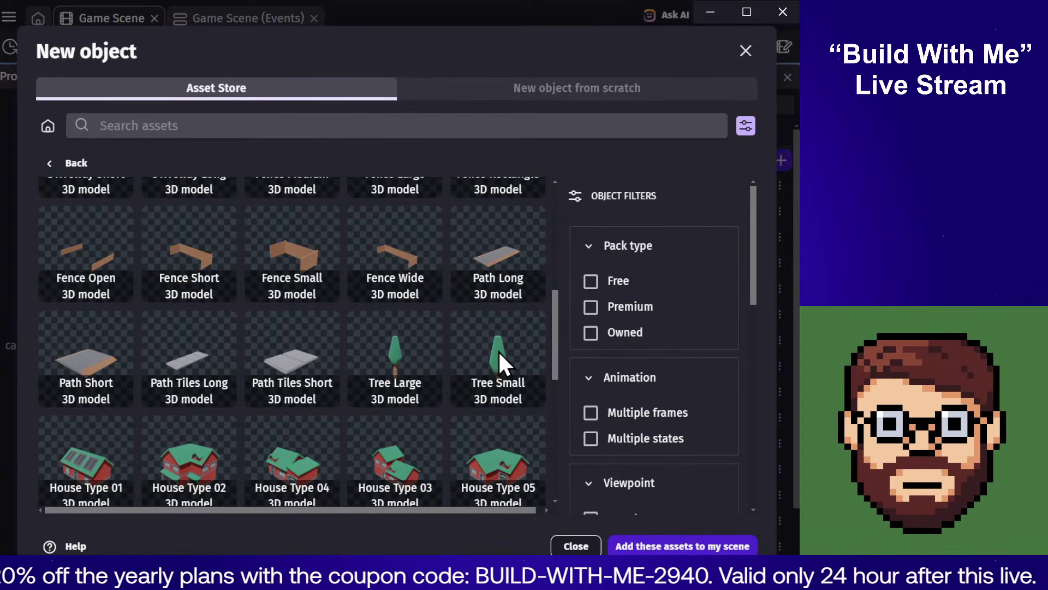
click(392, 349)
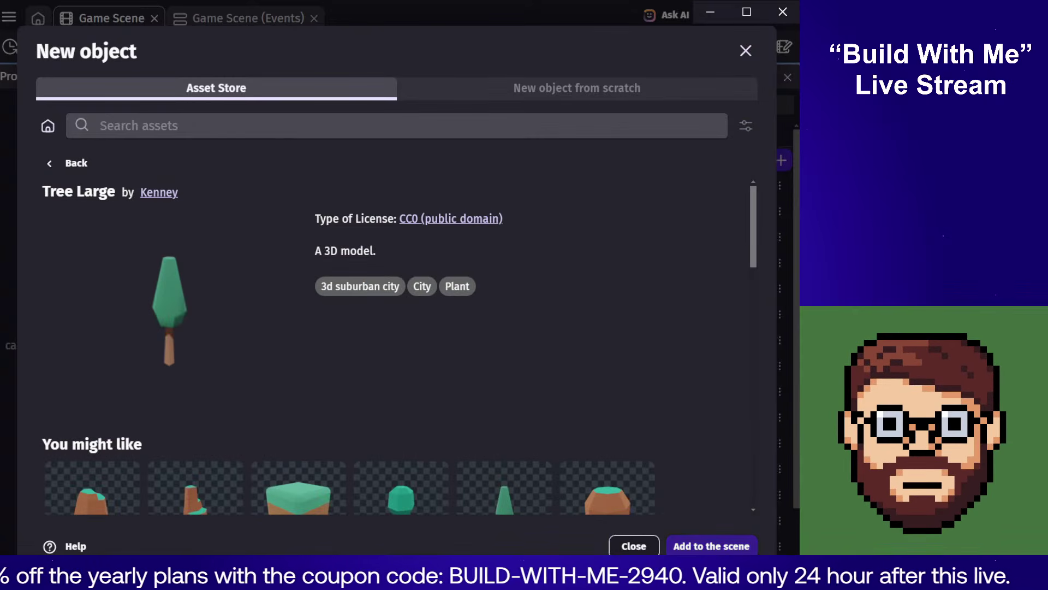
click(712, 546)
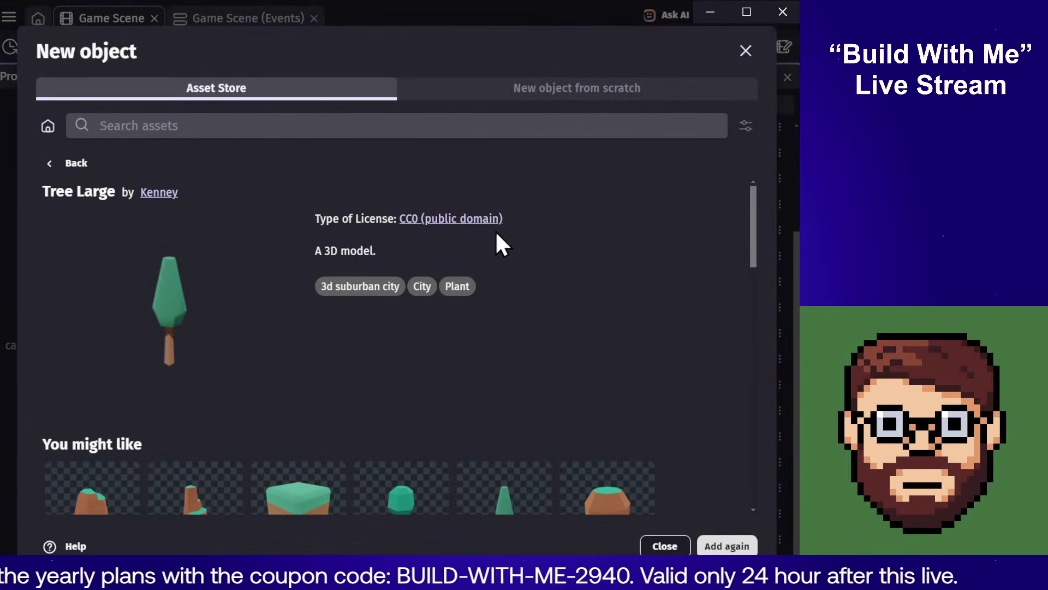
Step: Add the Fence Open 3D model from the City Kit (Suburban) pack to the scene's objects and close the asset store
scroll(627, 315, down, 6)
scroll(626, 313, down, 4)
scroll(464, 289, up, 10)
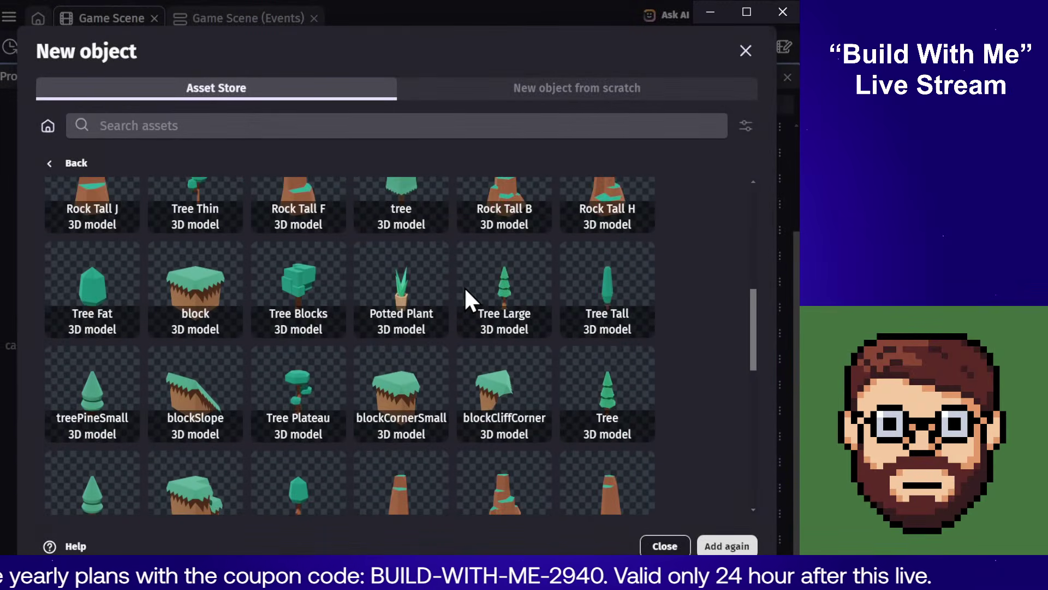
click(382, 287)
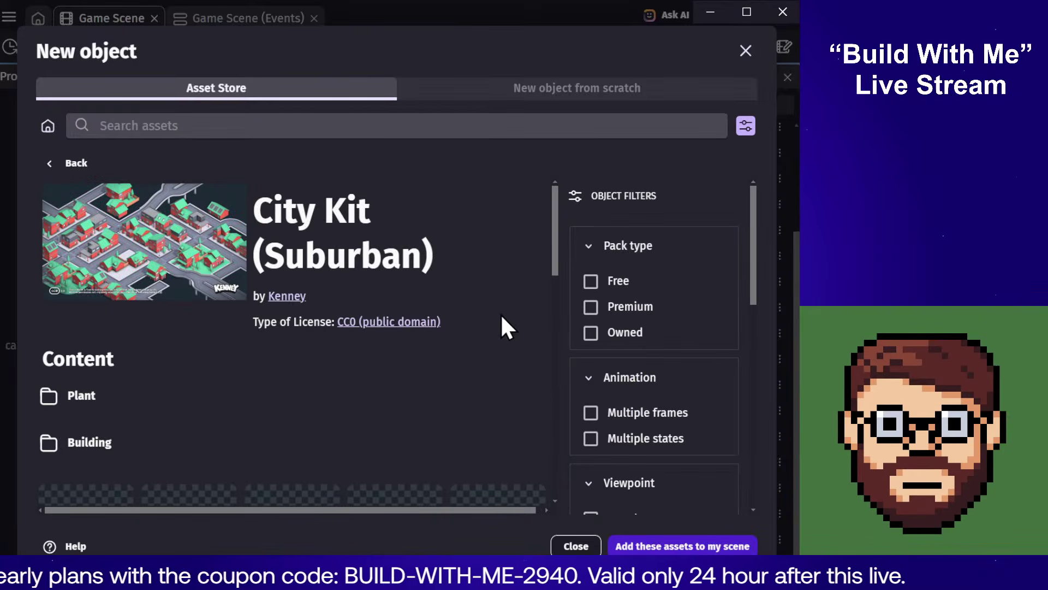
scroll(497, 319, down, 5)
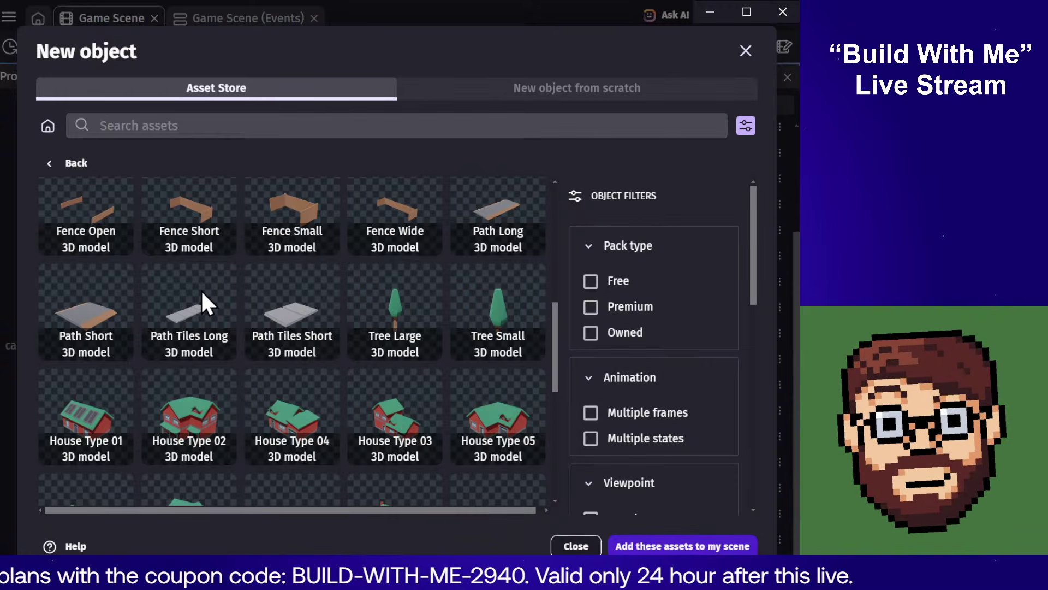
scroll(200, 290, down, 5)
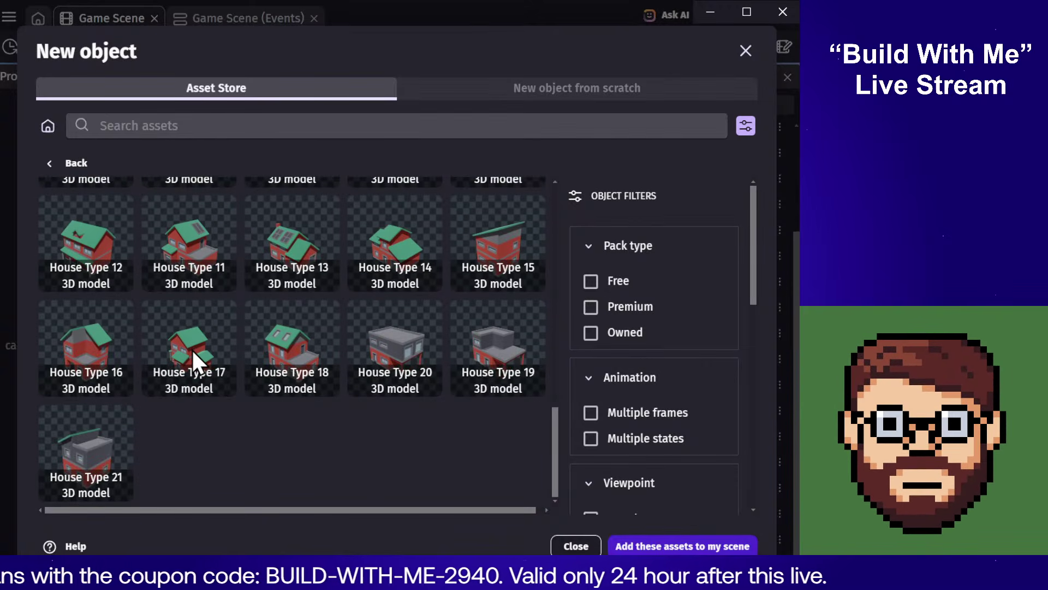
scroll(191, 349, up, 5)
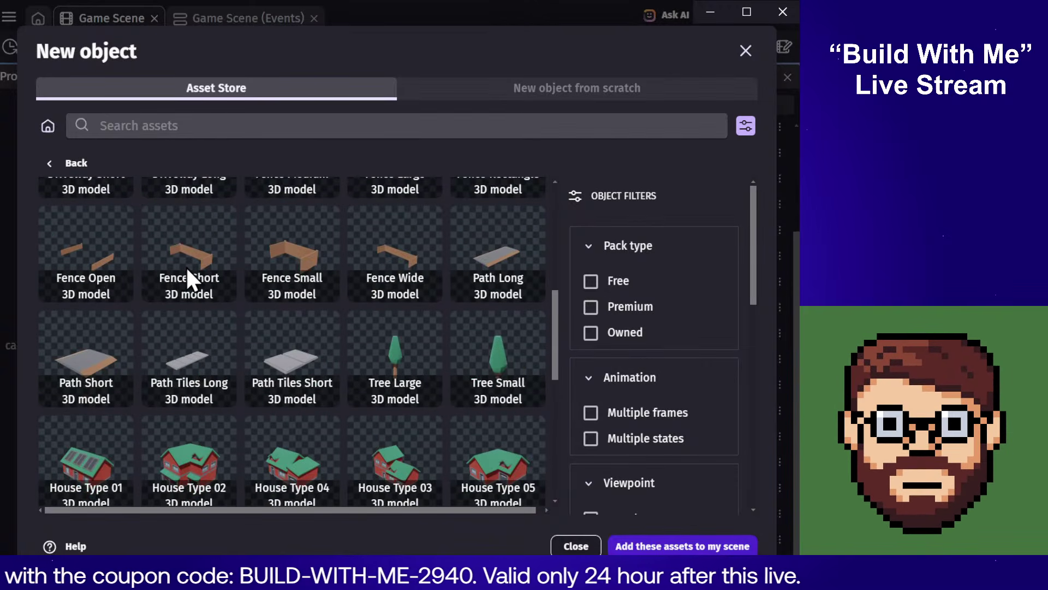
click(105, 267)
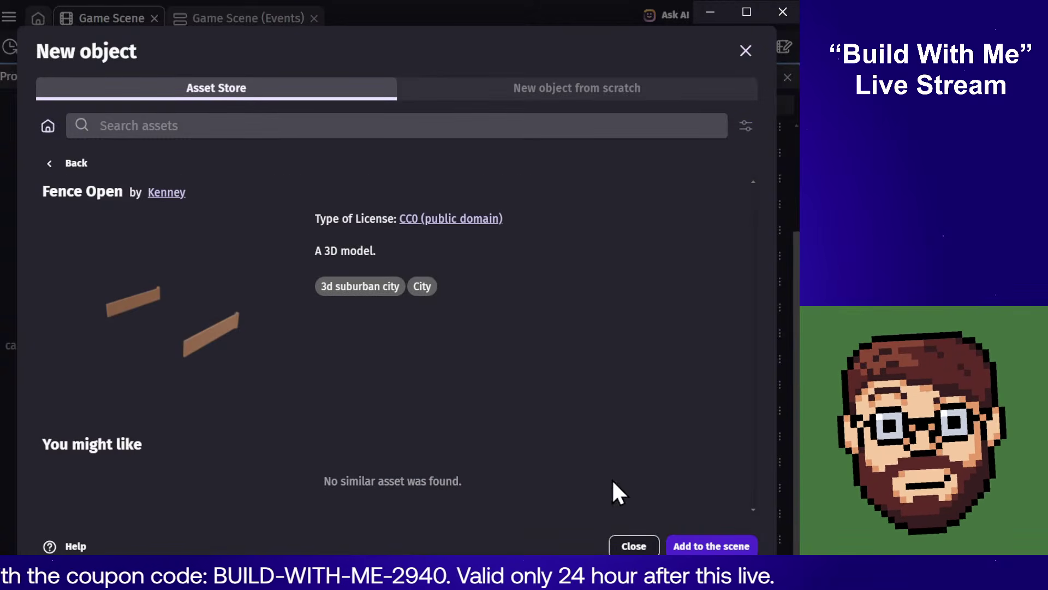
click(712, 546)
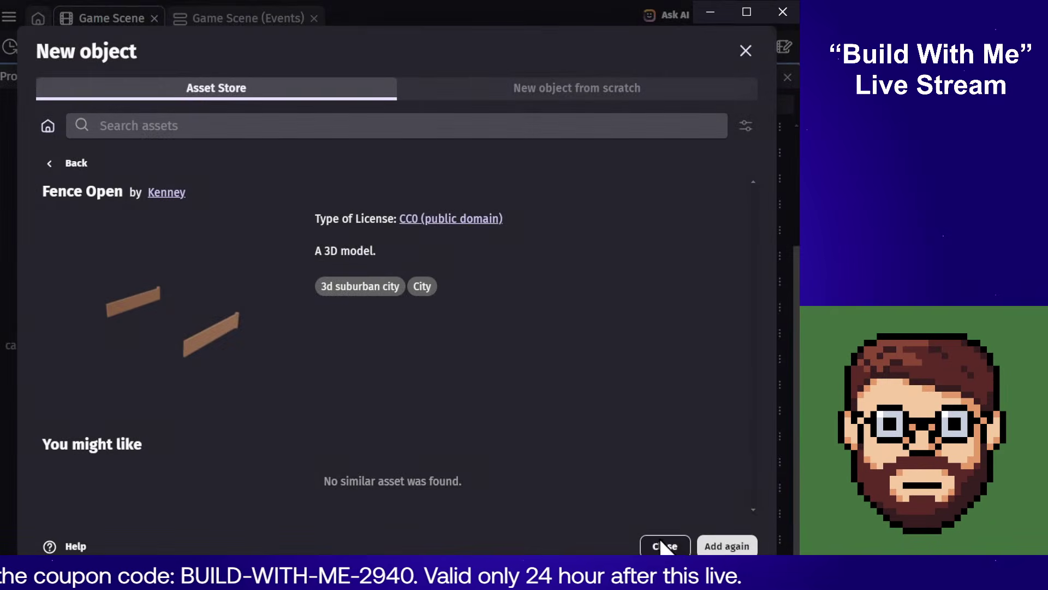
click(681, 539)
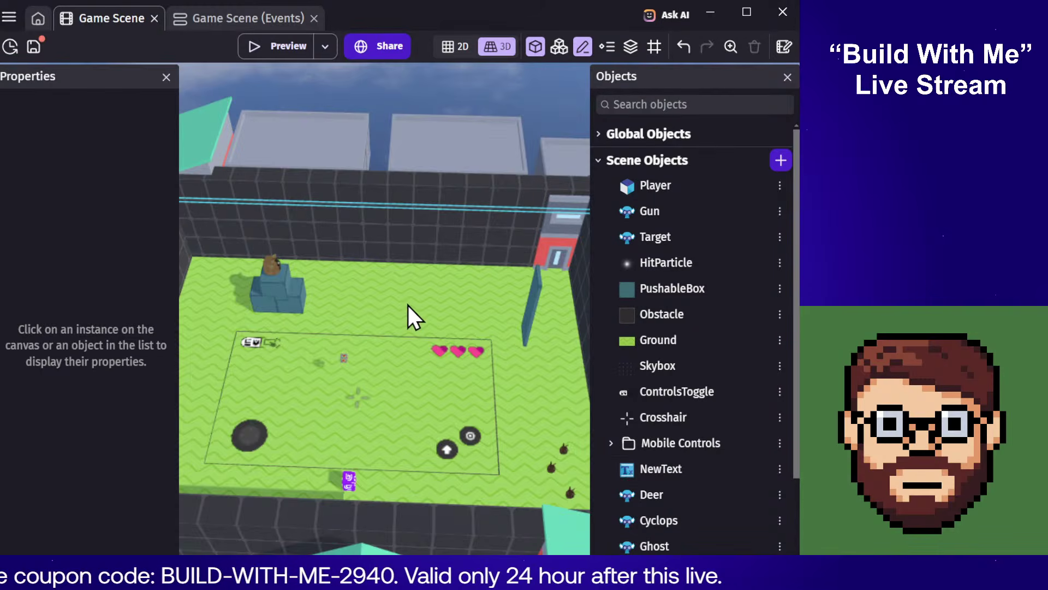
Step: Place a Tree_Large instance on the ground beside the stack of pushable boxes
scroll(386, 311, up, 3)
click(388, 309)
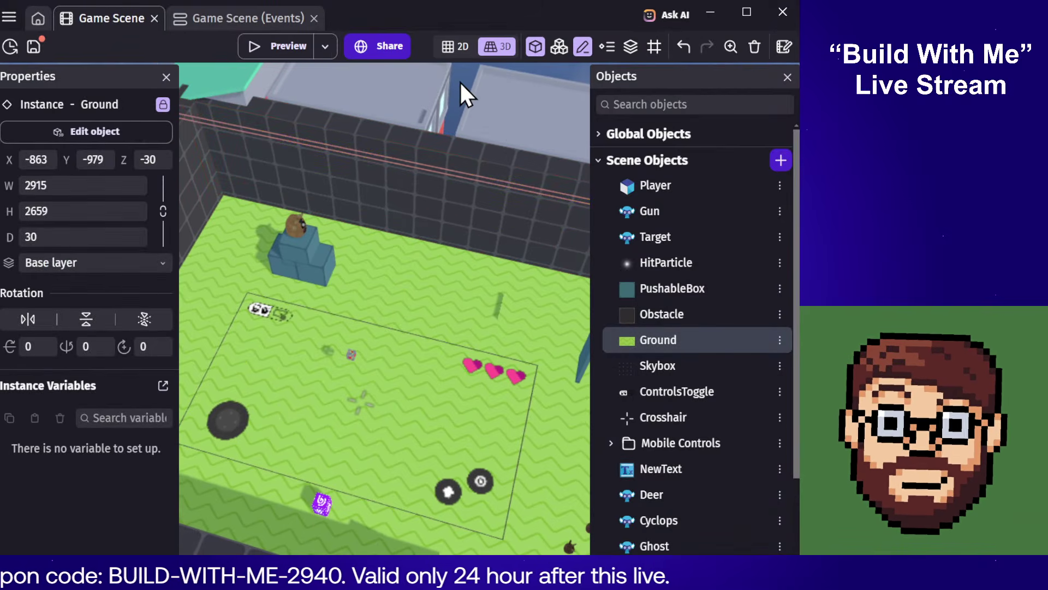
click(459, 98)
scroll(746, 360, down, 3)
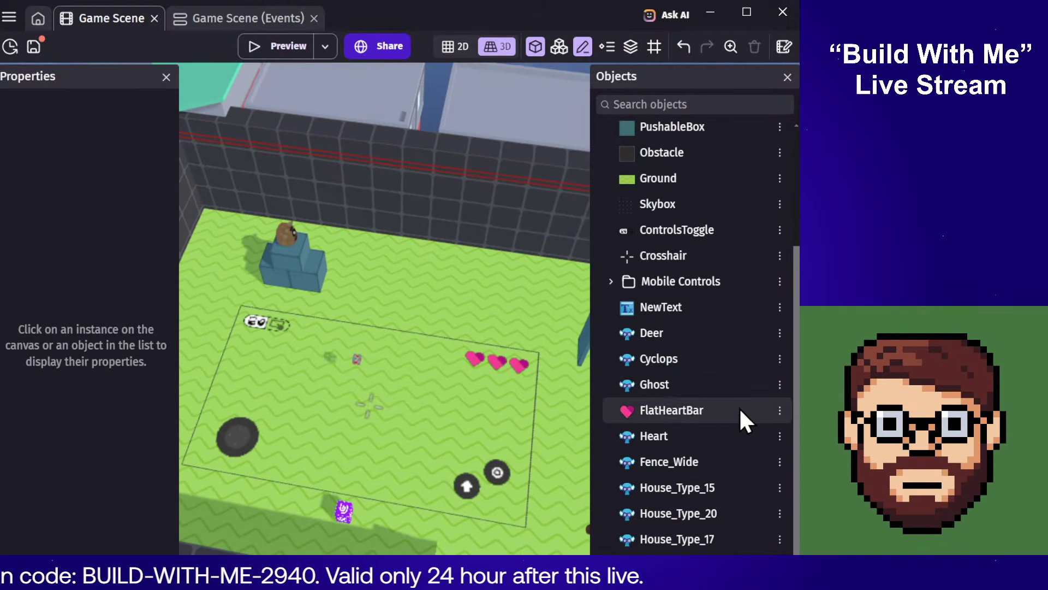
click(379, 280)
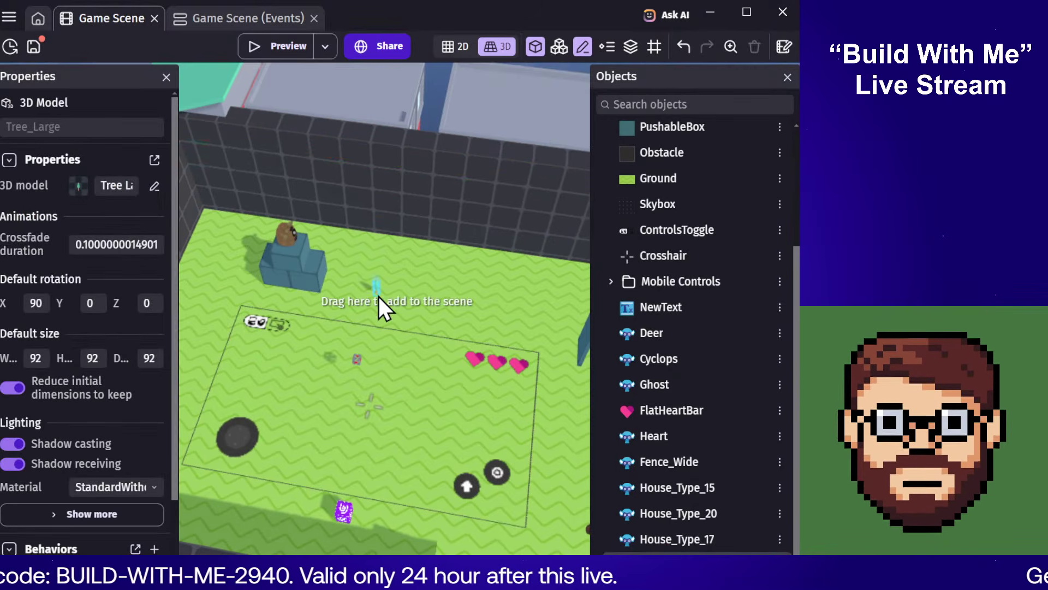
click(377, 296)
click(378, 292)
Step: Scale the placed tree up uniformly to about 178 wide, 206 high and 649 deep
scroll(386, 311, up, 8)
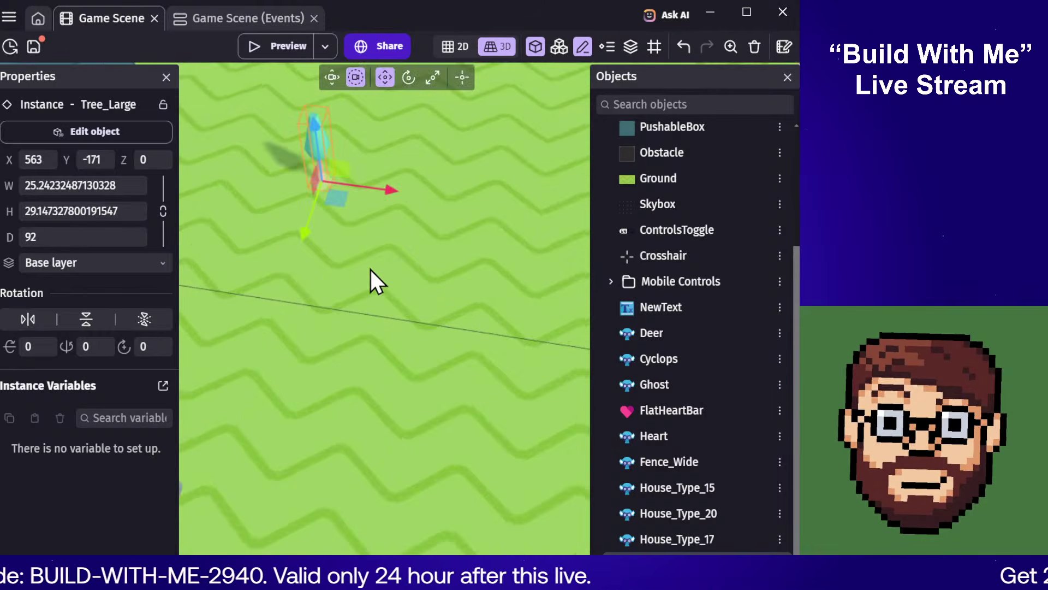
scroll(372, 268, down, 4)
key(e)
key(r)
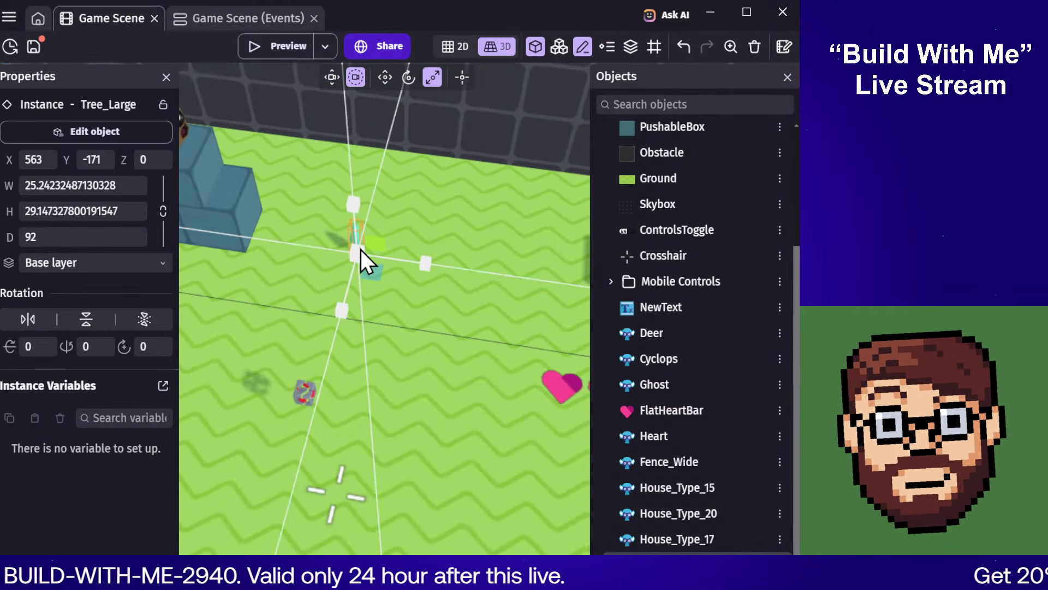
drag(375, 237, 485, 166)
scroll(386, 271, down, 6)
click(476, 109)
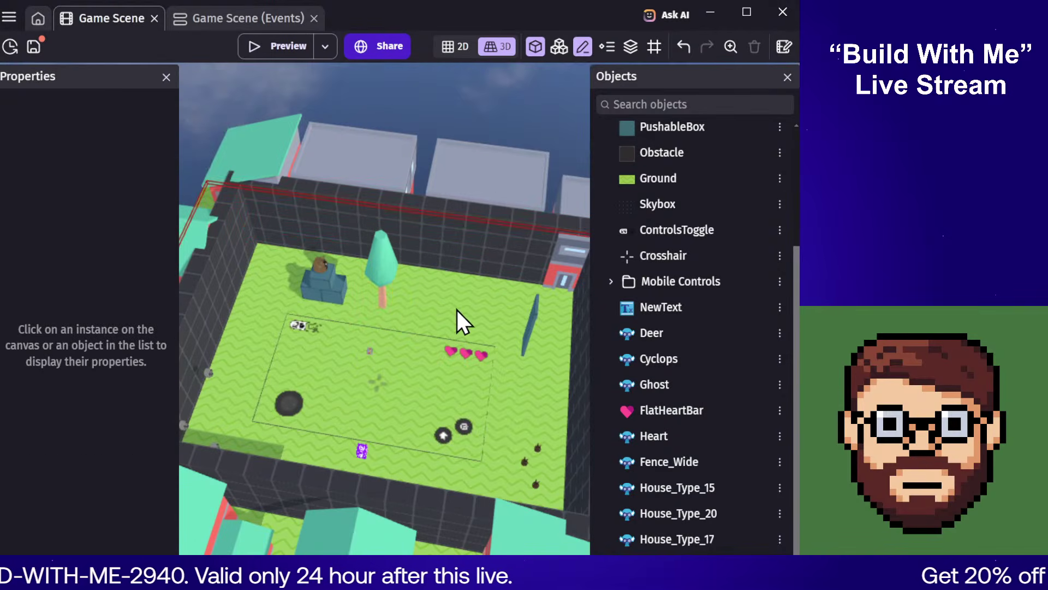
Step: Move the tree to the arena corner behind the box stack, at about X -144, Y -267
right_drag(457, 310, 414, 284)
click(396, 300)
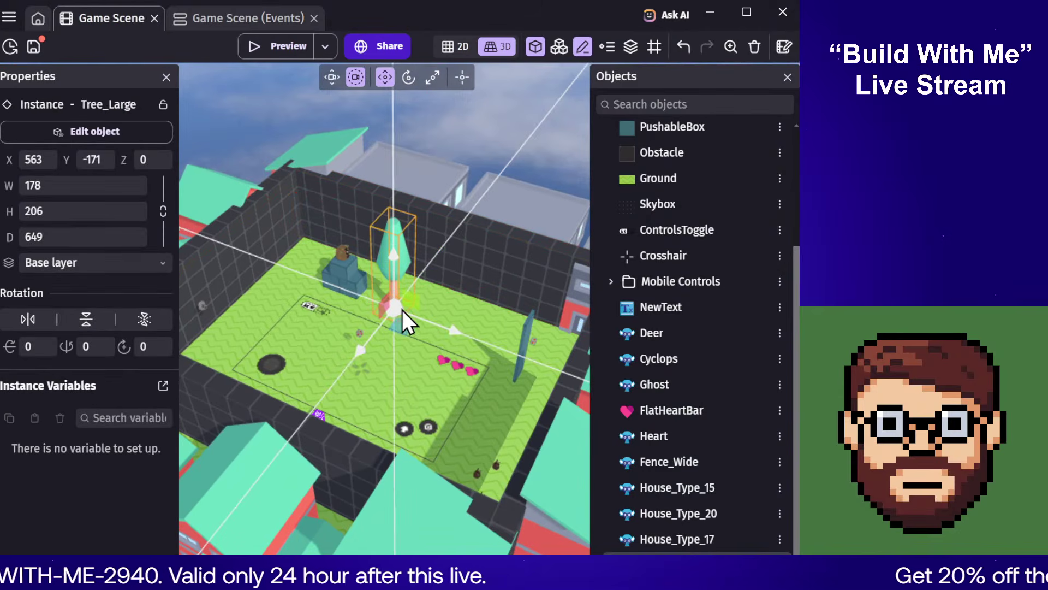
drag(399, 313, 312, 267)
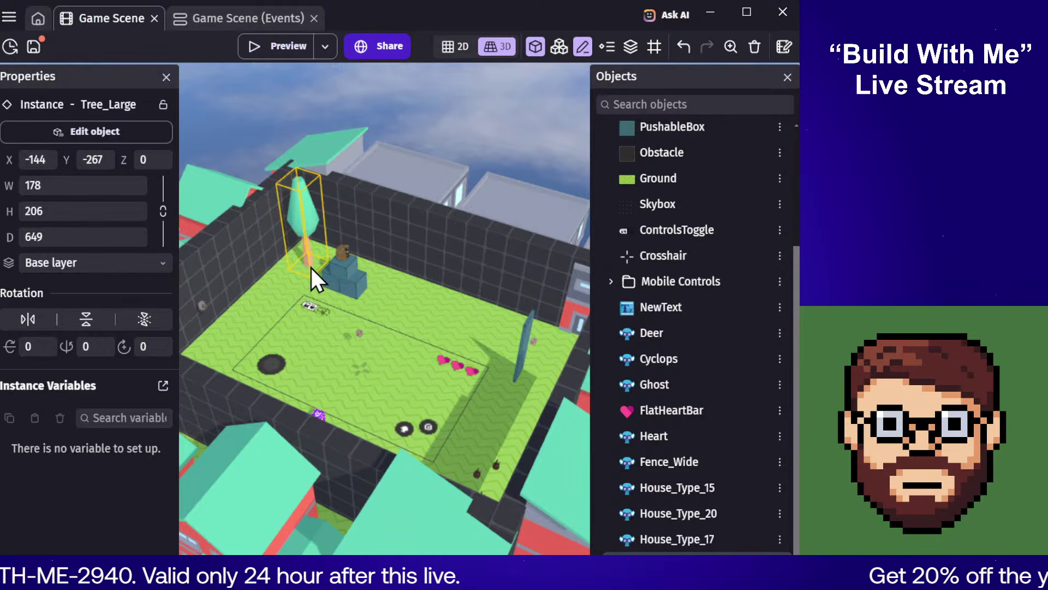
Step: Add two copies of the tree spaced along the back wall, one of them at about X 558, Y -346
click(310, 268)
key(ctrl+v)
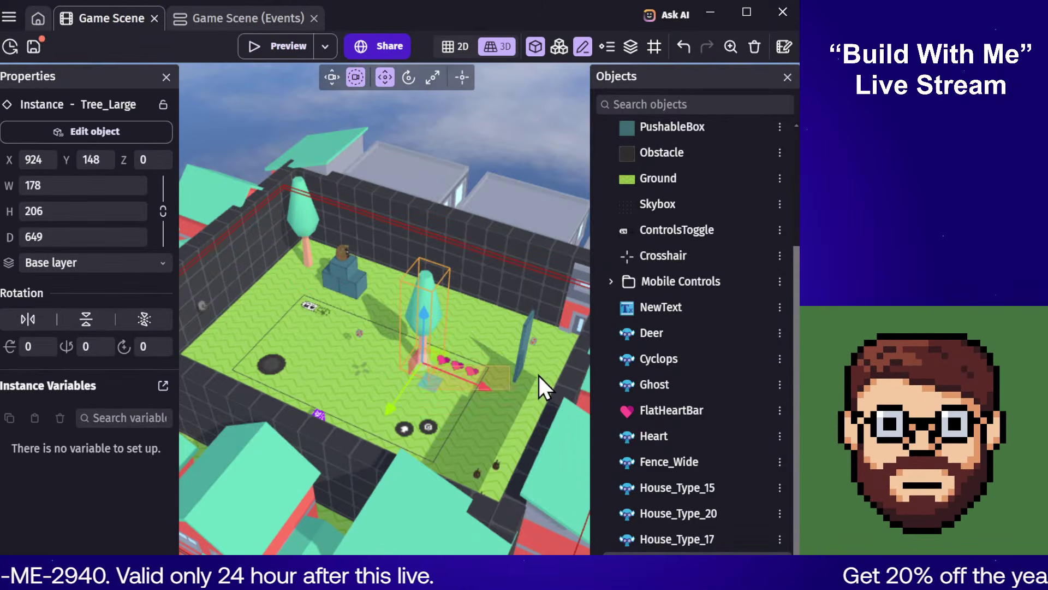
click(416, 379)
click(421, 356)
drag(424, 366, 408, 293)
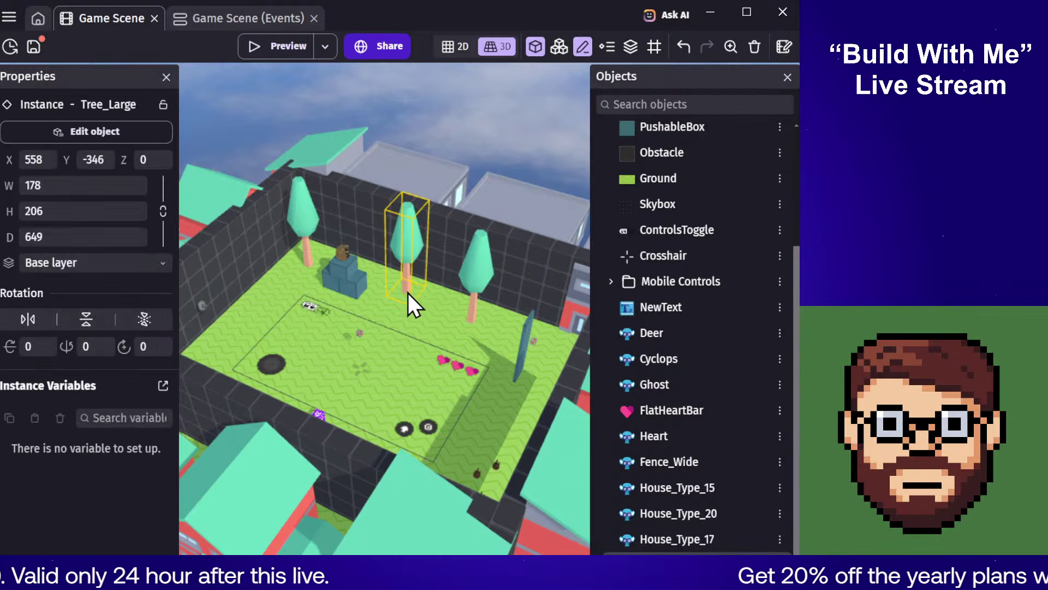
Step: Place more trees along the adjoining side wall, including one at about X -230, Y 40
middle_drag(458, 302, 368, 339)
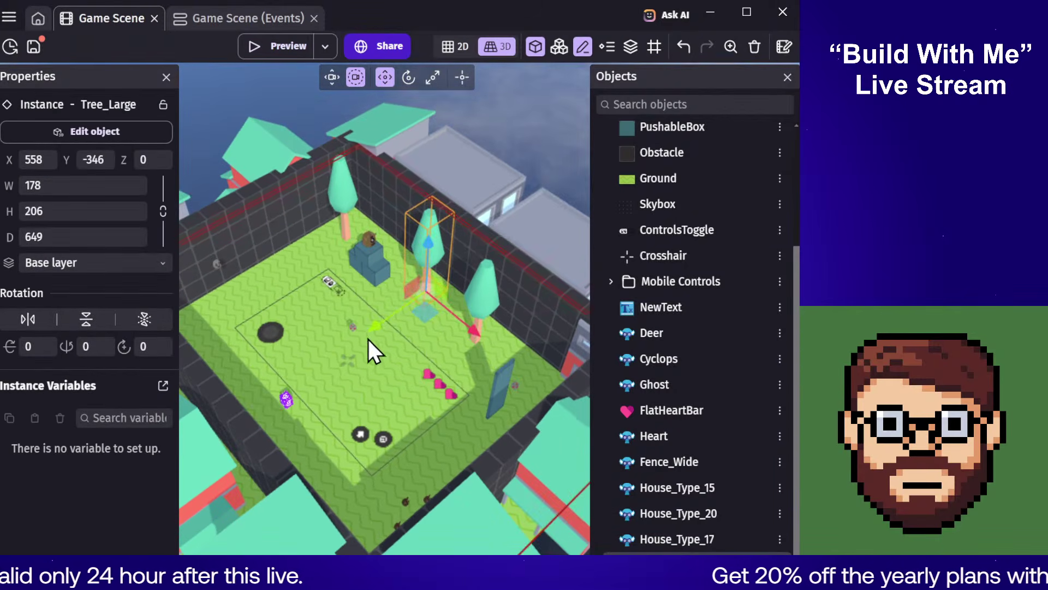
ctrl+drag(427, 293, 313, 254)
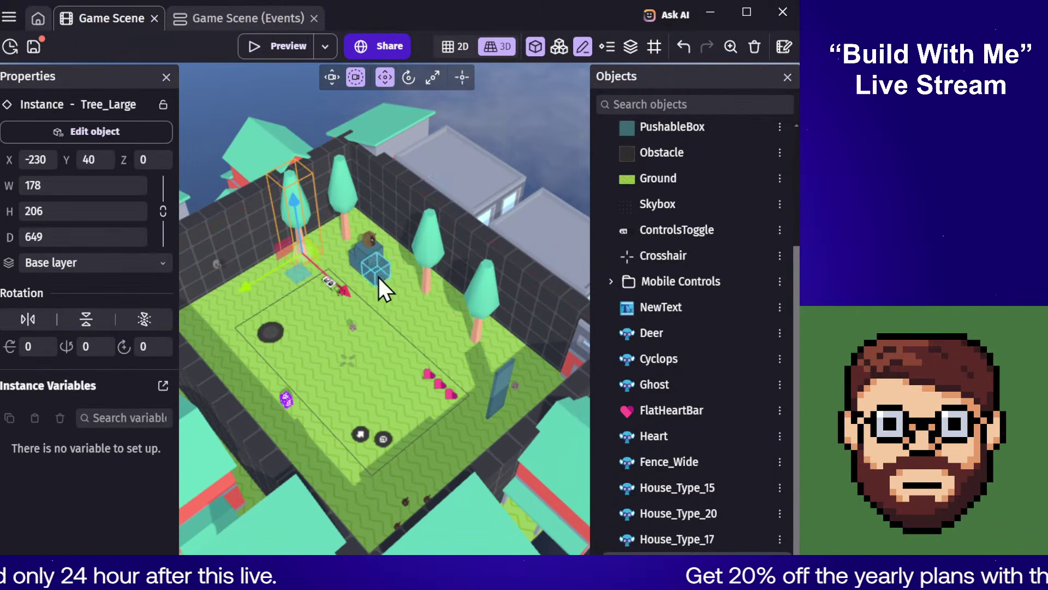
click(430, 293)
drag(427, 296, 226, 303)
click(241, 294)
click(241, 294)
click(235, 297)
click(241, 291)
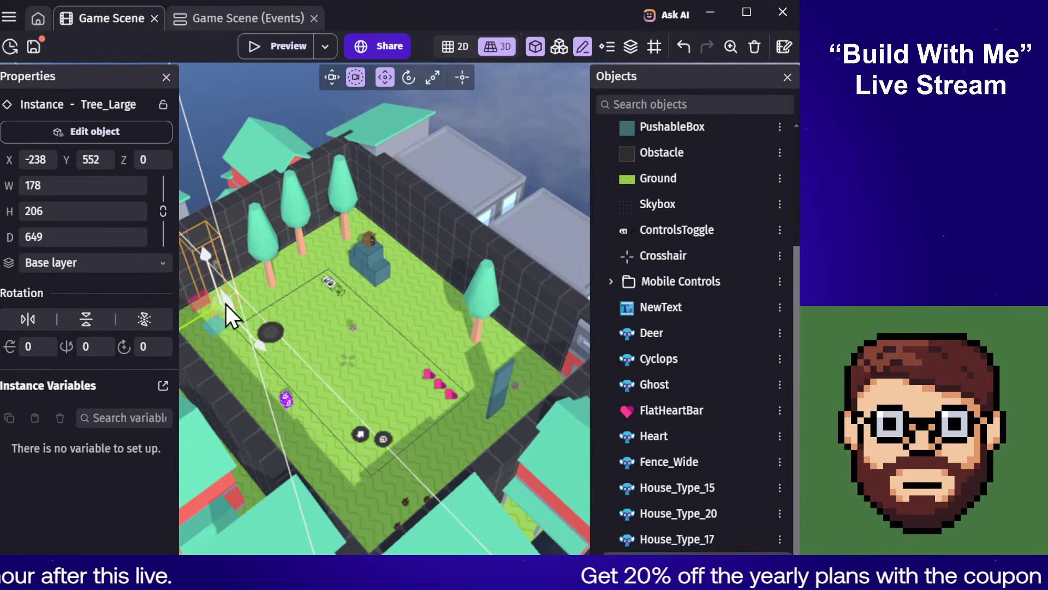
key(ctrl+z)
Step: Extend the side-wall trees around the far corner, with trees at about X -278, Y 837 and X 17, Y 930
middle_drag(382, 300, 295, 322)
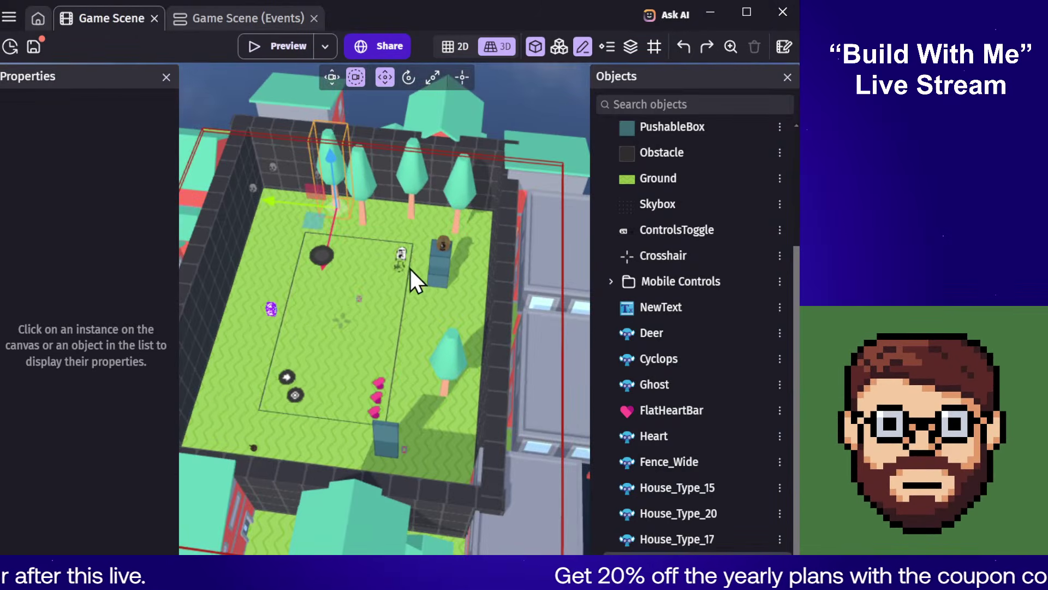
scroll(408, 268, up, 5)
middle_drag(392, 244, 377, 339)
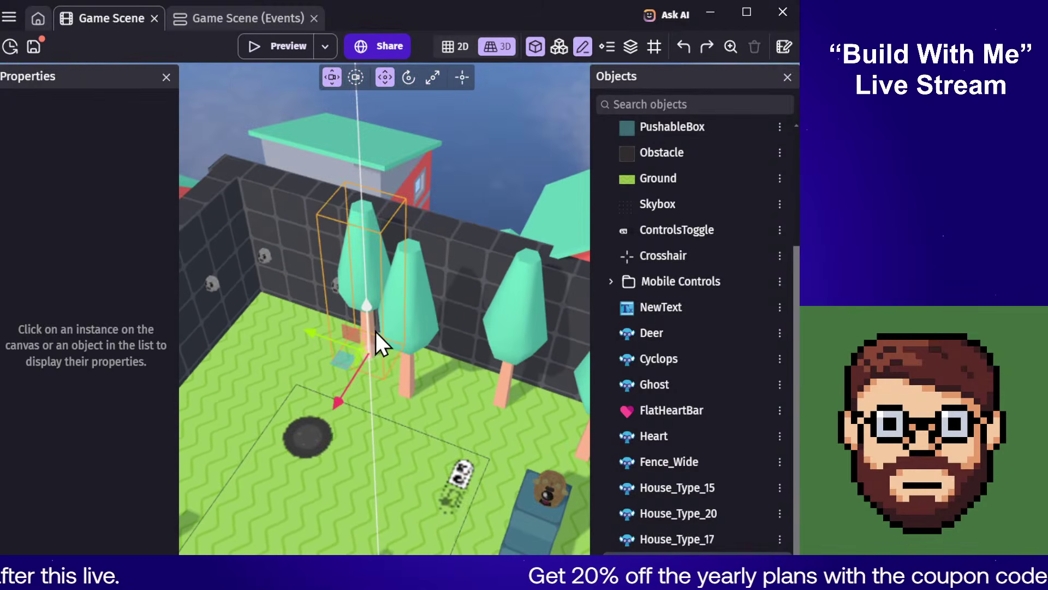
drag(299, 356, 248, 381)
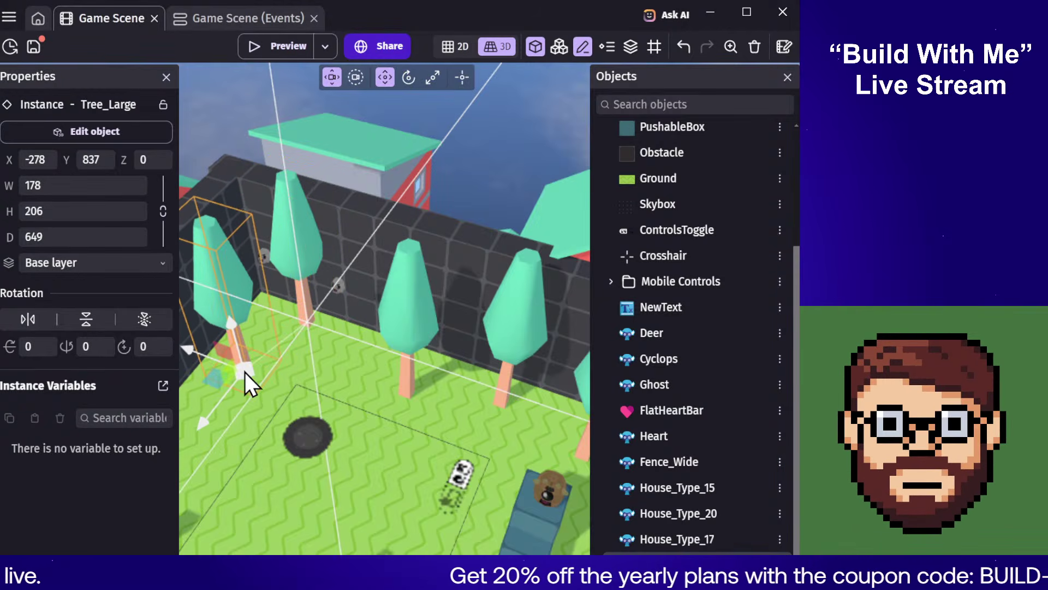
middle_drag(264, 263, 500, 212)
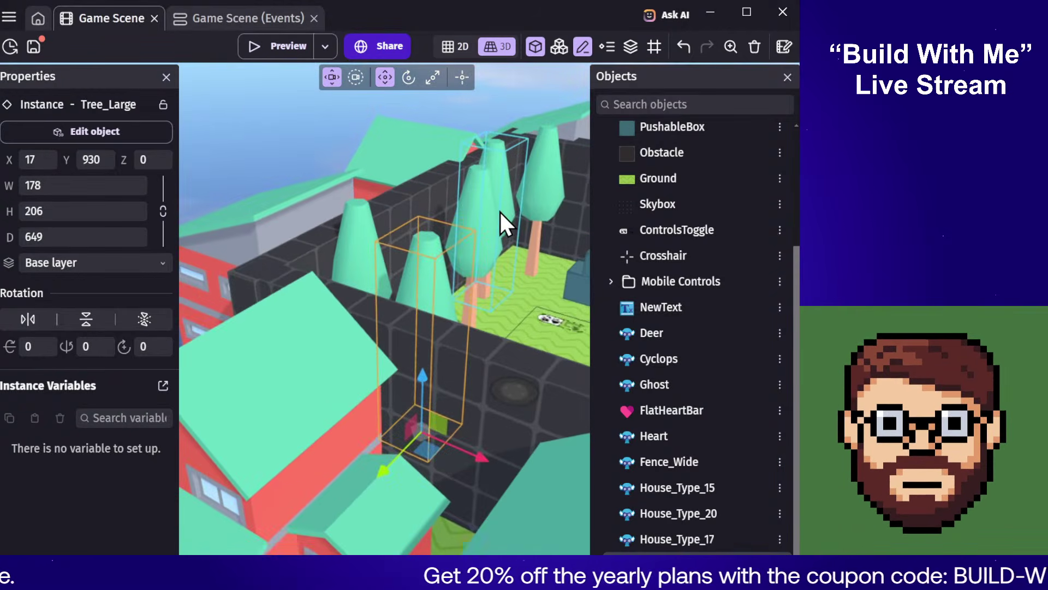
Step: Examine the tree placement around the arena from several angles
scroll(500, 212, down, 3)
click(221, 172)
middle_drag(222, 171, 355, 298)
scroll(417, 221, up, 3)
middle_drag(401, 208, 292, 310)
scroll(342, 214, up, 3)
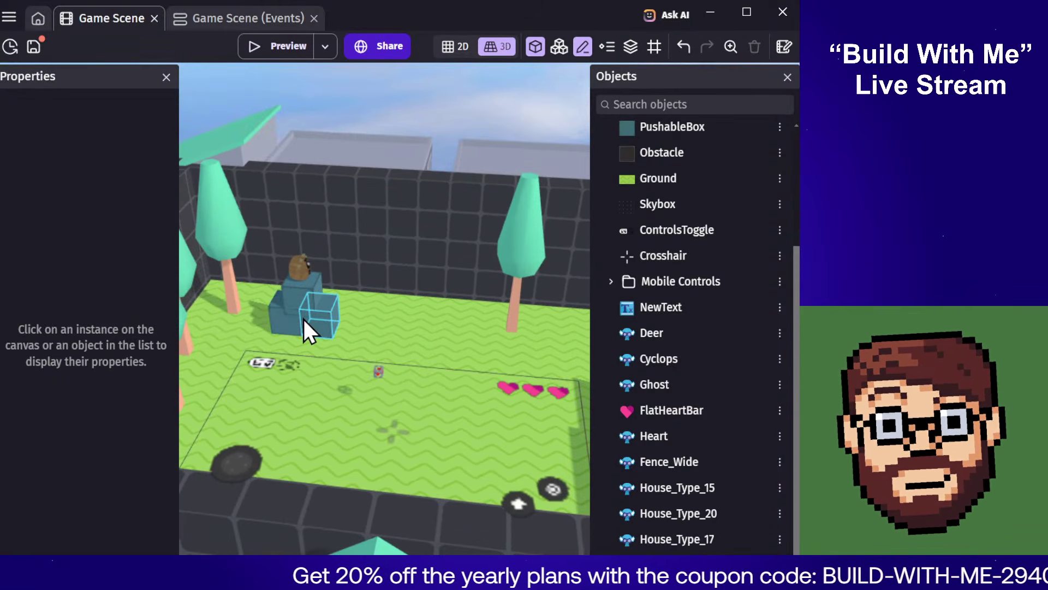
middle_drag(350, 267, 325, 316)
click(321, 319)
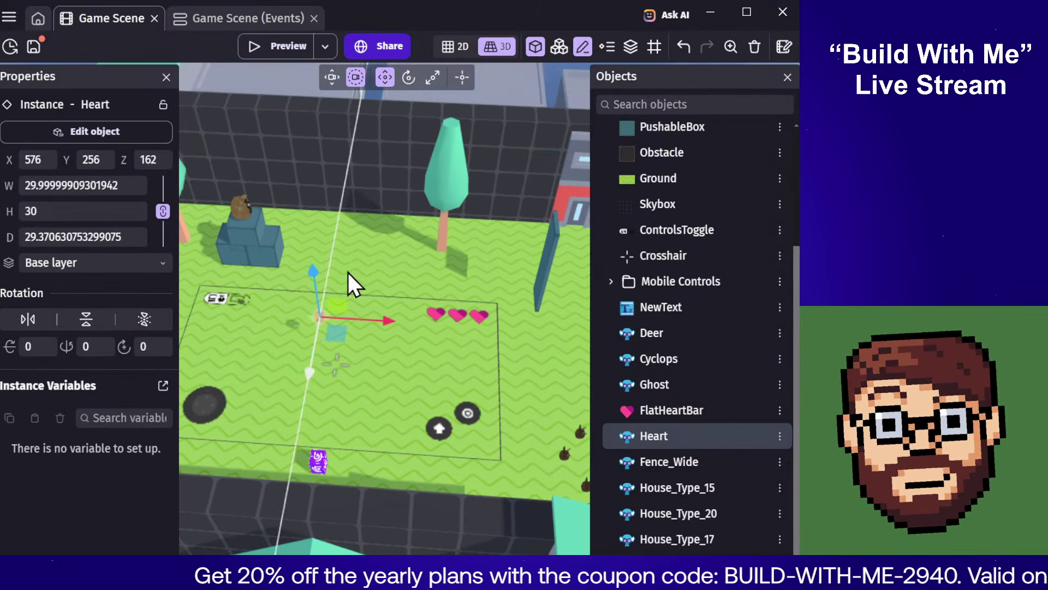
Step: Copy a pushable box from the stack to the ground near the deer and place a second copy beside it
click(243, 216)
click(274, 258)
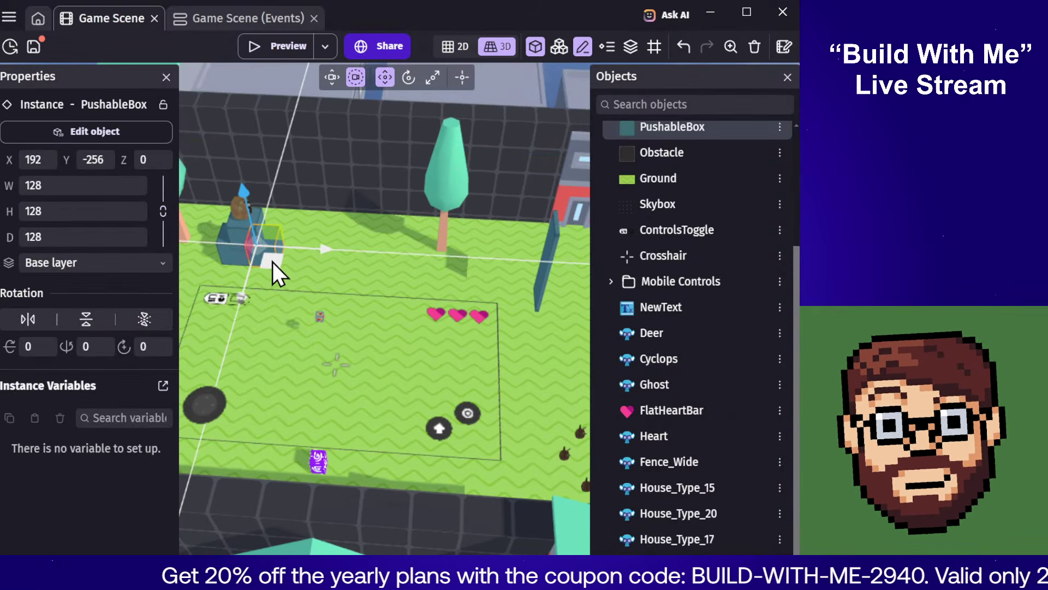
drag(270, 261, 561, 378)
middle_drag(456, 314, 456, 249)
scroll(483, 252, up, 4)
click(331, 211)
ctrl+drag(331, 211, 363, 271)
Step: Line up the two copied pushable boxes end to end near the deer
click(657, 51)
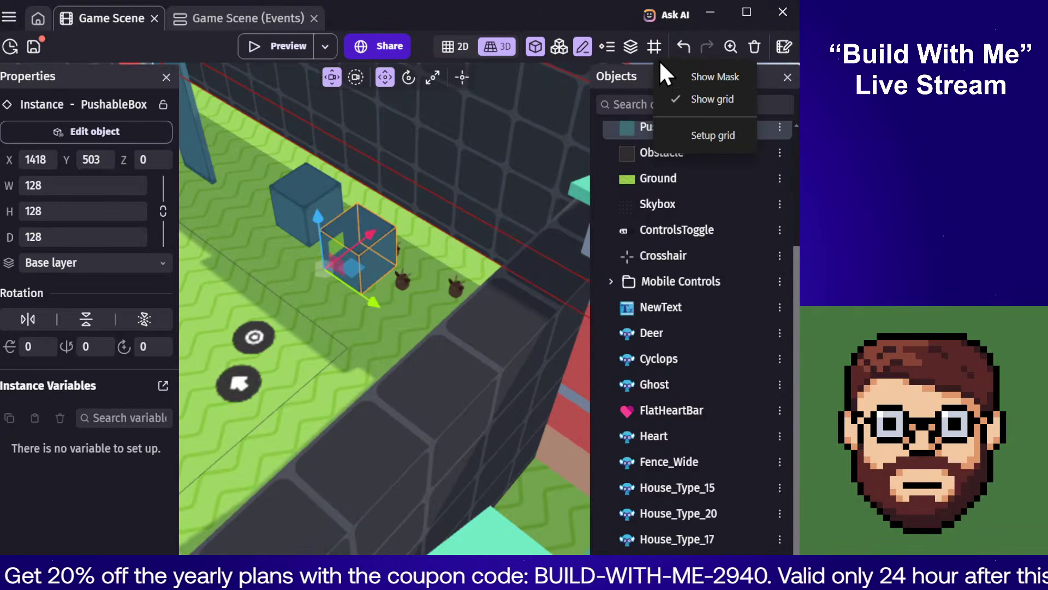
click(354, 258)
drag(358, 270, 348, 248)
mouse_move(339, 247)
mouse_down()
mouse_move(331, 240)
mouse_move(346, 247)
mouse_up()
middle_drag(330, 252, 313, 302)
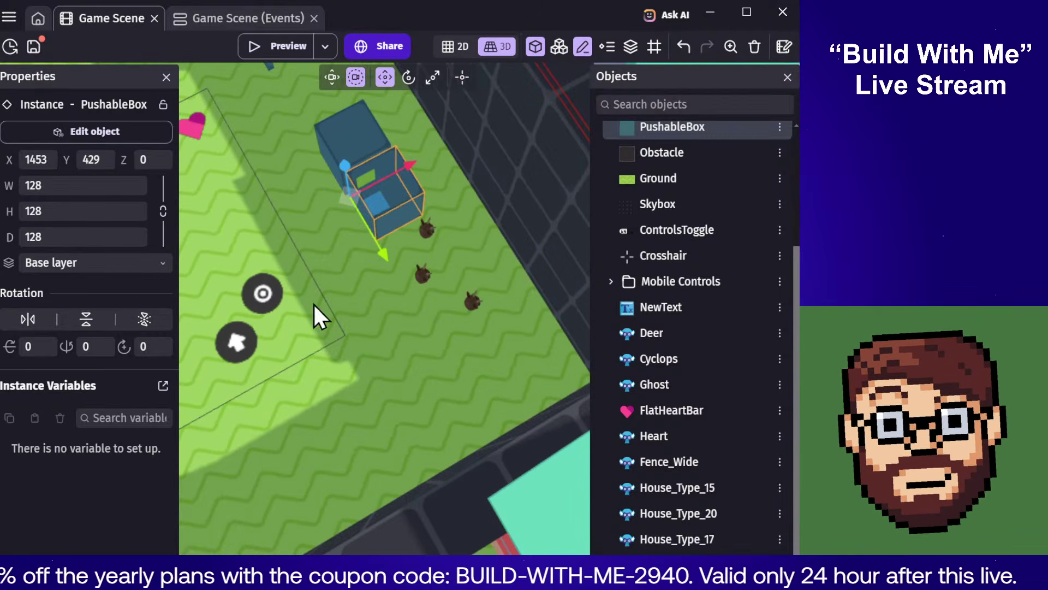
middle_drag(438, 207, 413, 206)
click(423, 153)
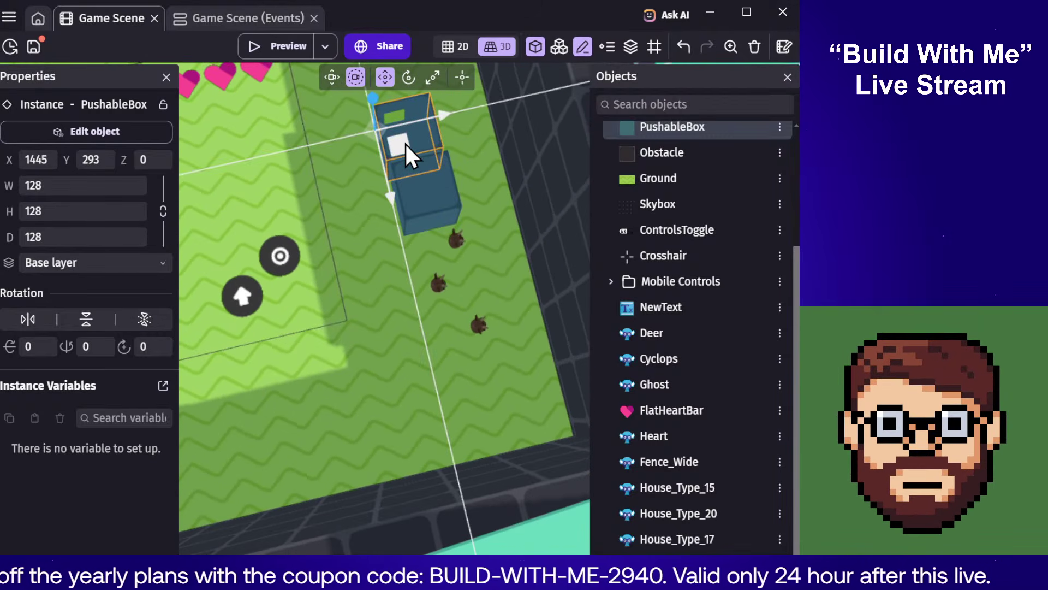
drag(406, 143, 409, 125)
click(421, 193)
drag(415, 194, 418, 136)
click(432, 230)
scroll(437, 227, down, 3)
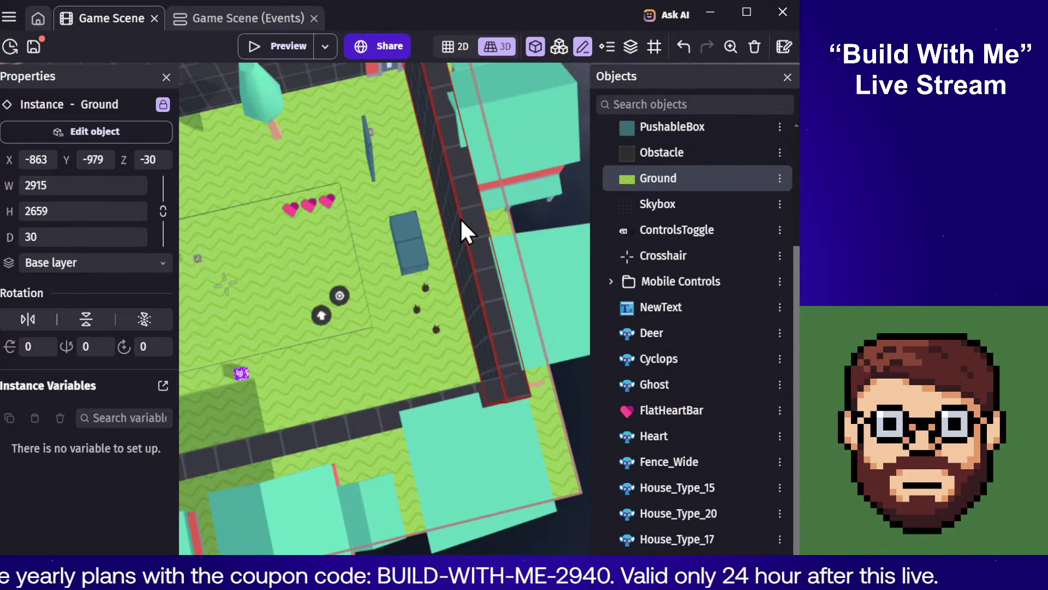
Step: Move the tall thin pushable box to about X 1376, Y -145
click(378, 178)
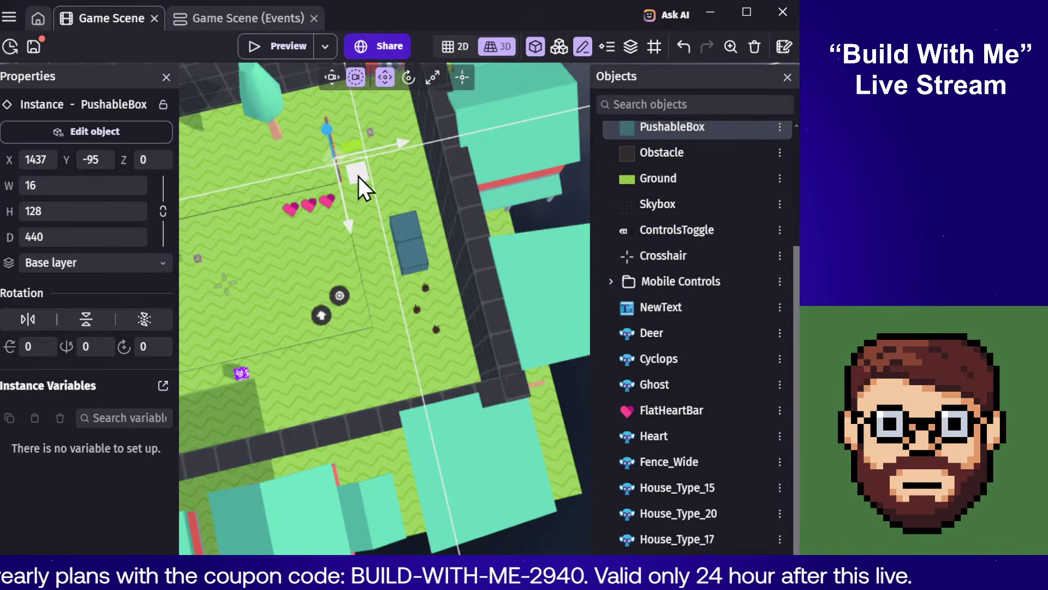
drag(359, 176, 378, 167)
middle_drag(520, 162, 372, 109)
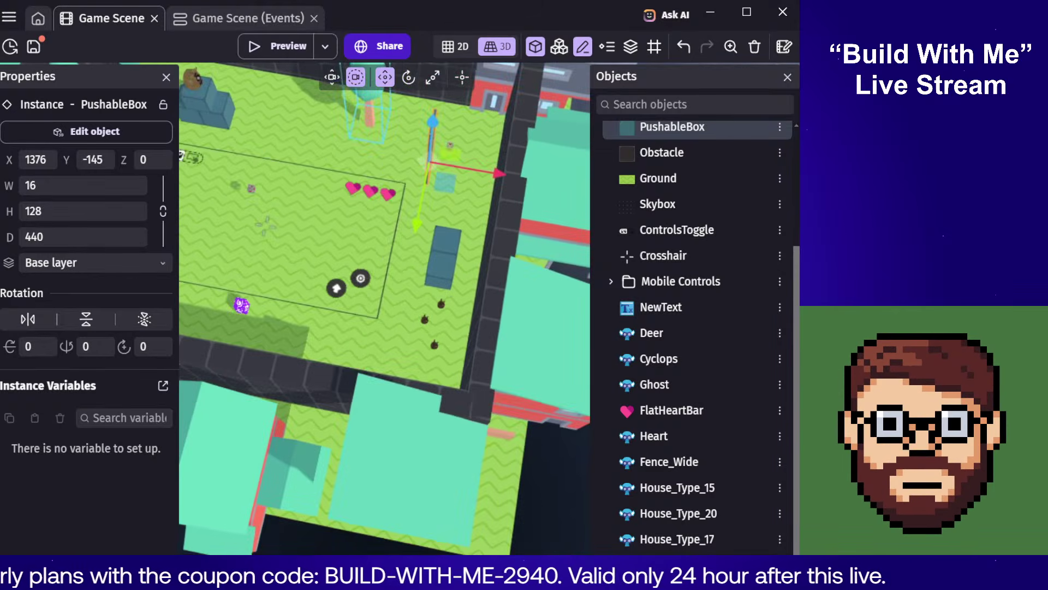
middle_drag(573, 256, 523, 218)
Step: Duplicate the tall thin pushable box and place the copy across the arena at about X 249, Y 313
key(r)
key(w)
key(e)
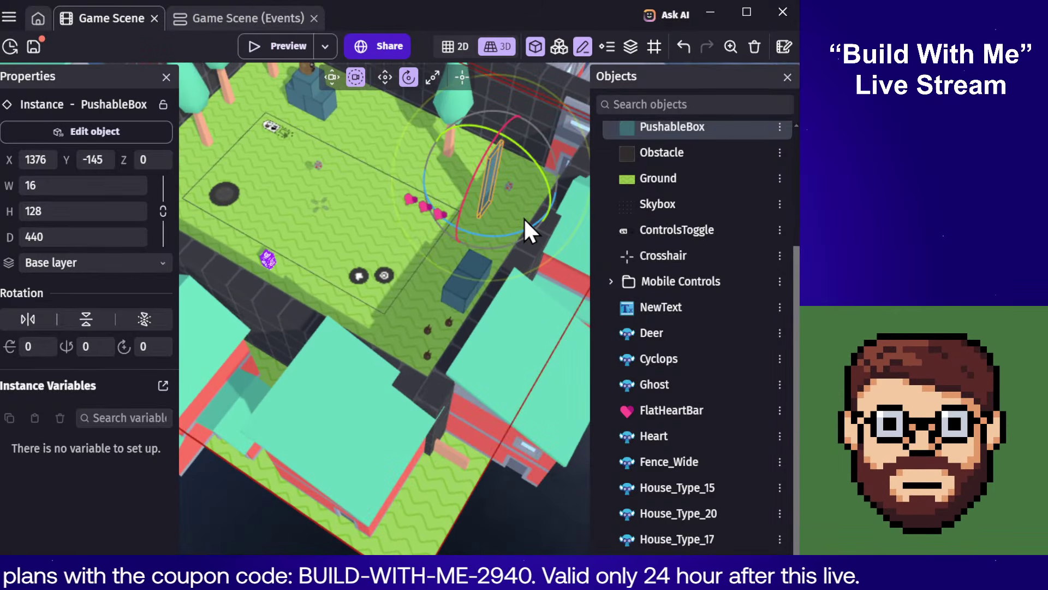
key(w)
drag(488, 206, 263, 170)
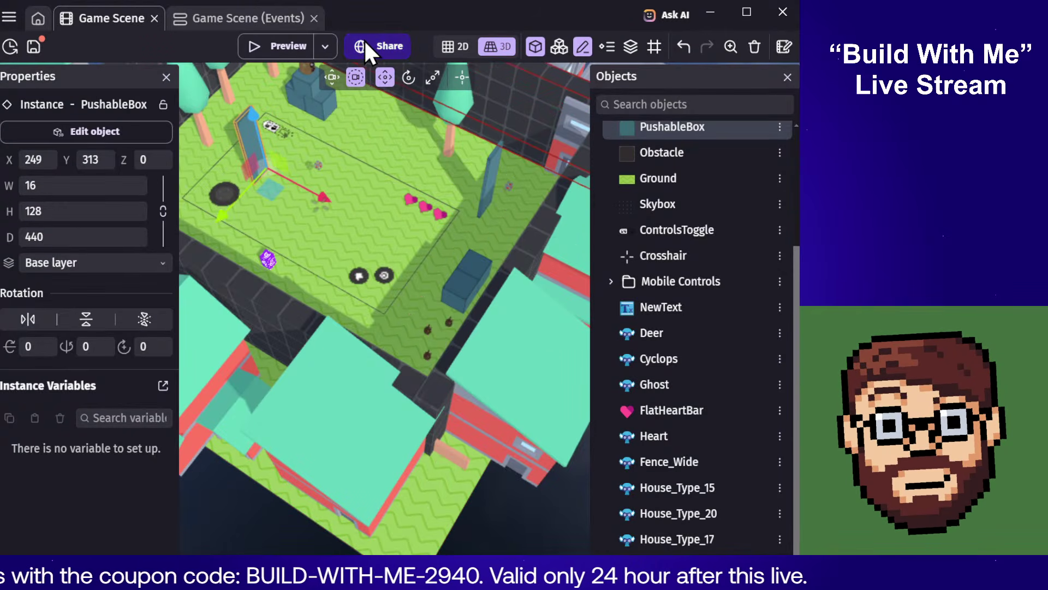
Step: Preview the game and walk around the arena to check the new trees and boxes
click(289, 48)
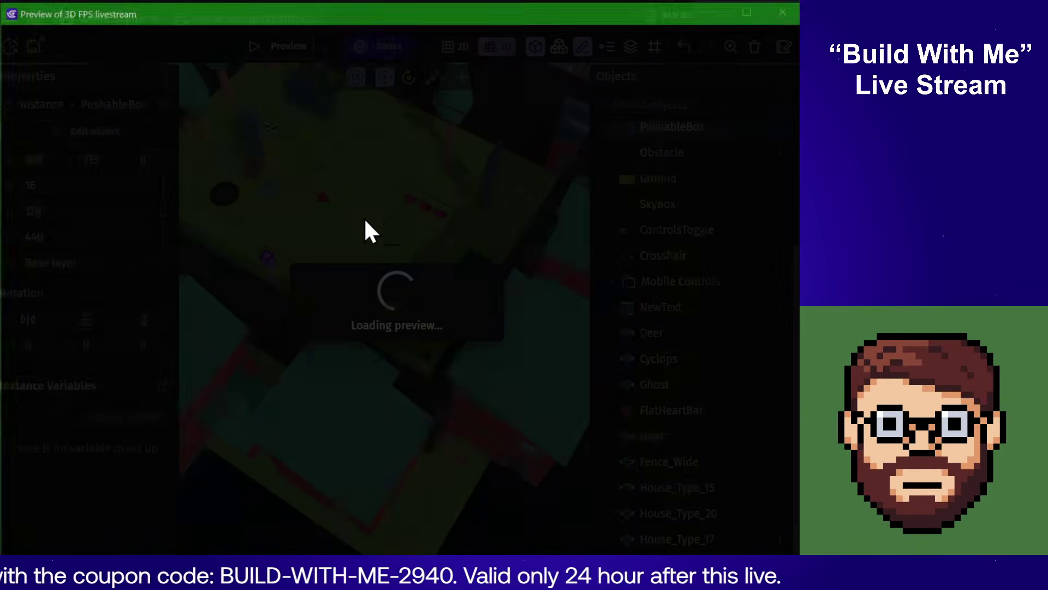
drag(446, 34, 411, 25)
click(407, 153)
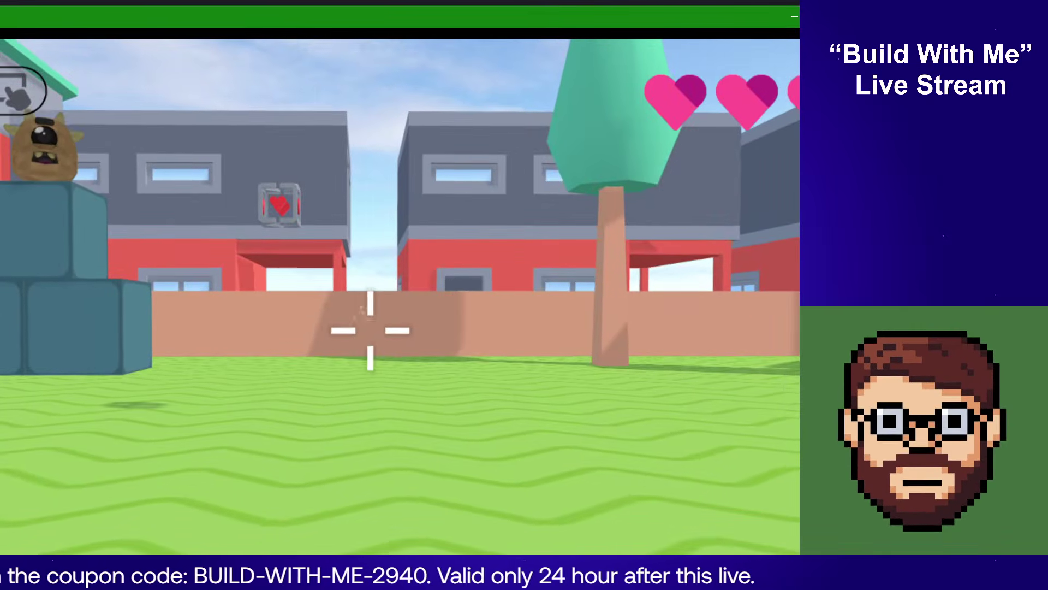
key(w)
key(w)
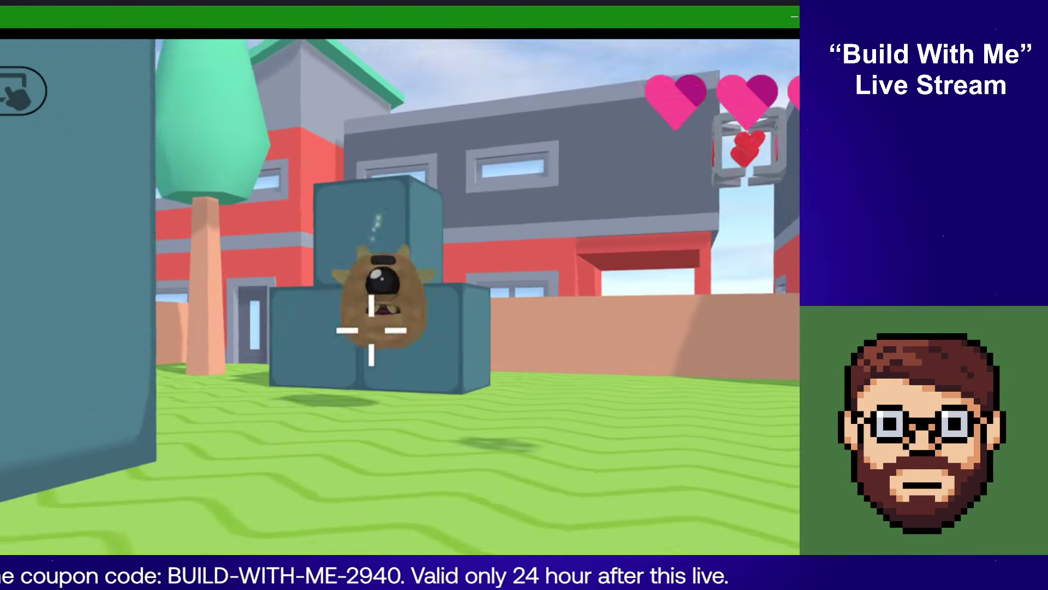
key(w)
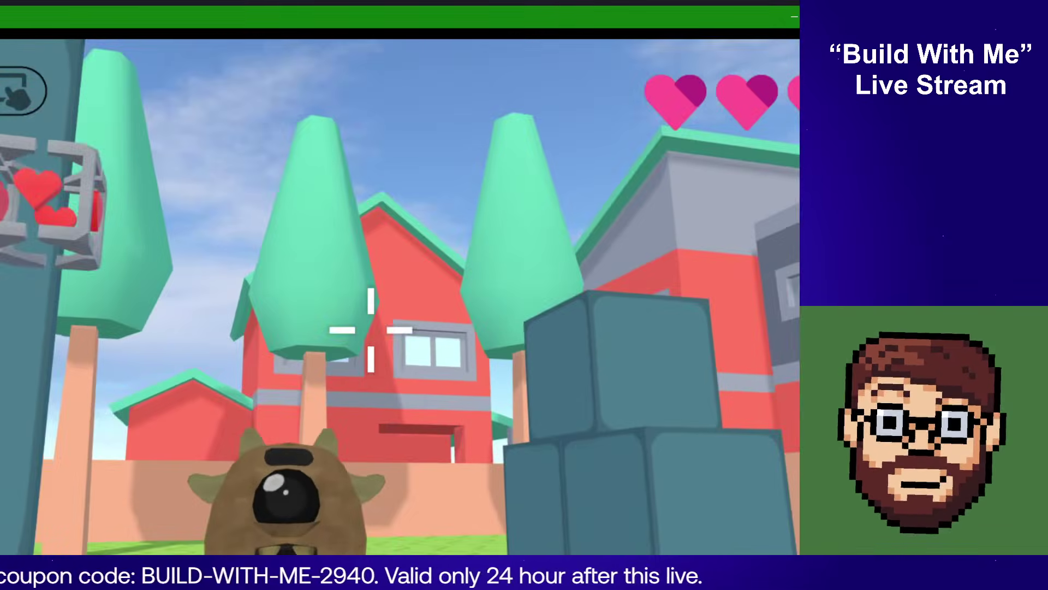
key(w)
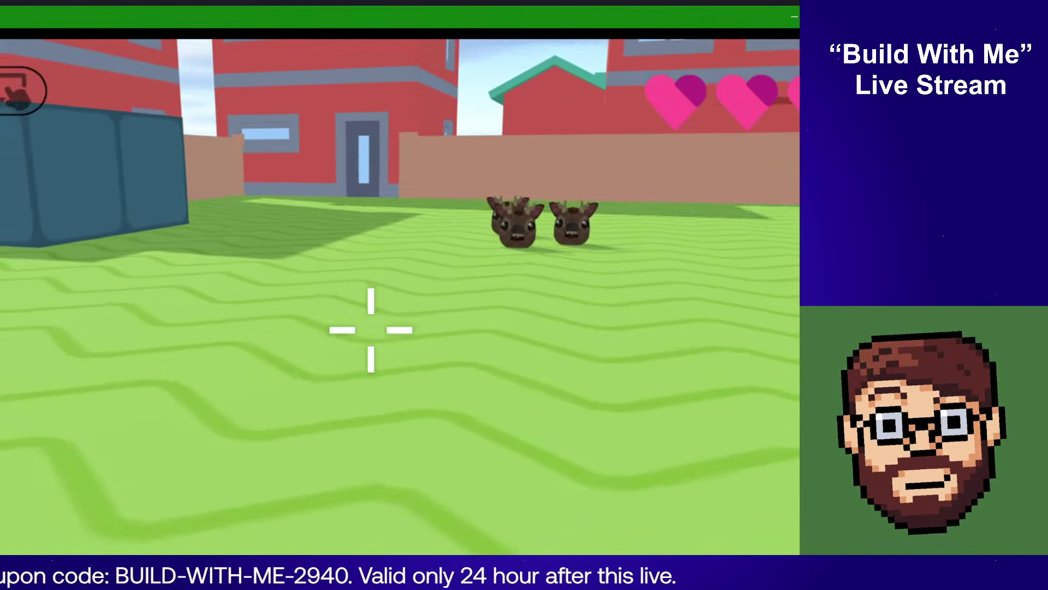
key(w)
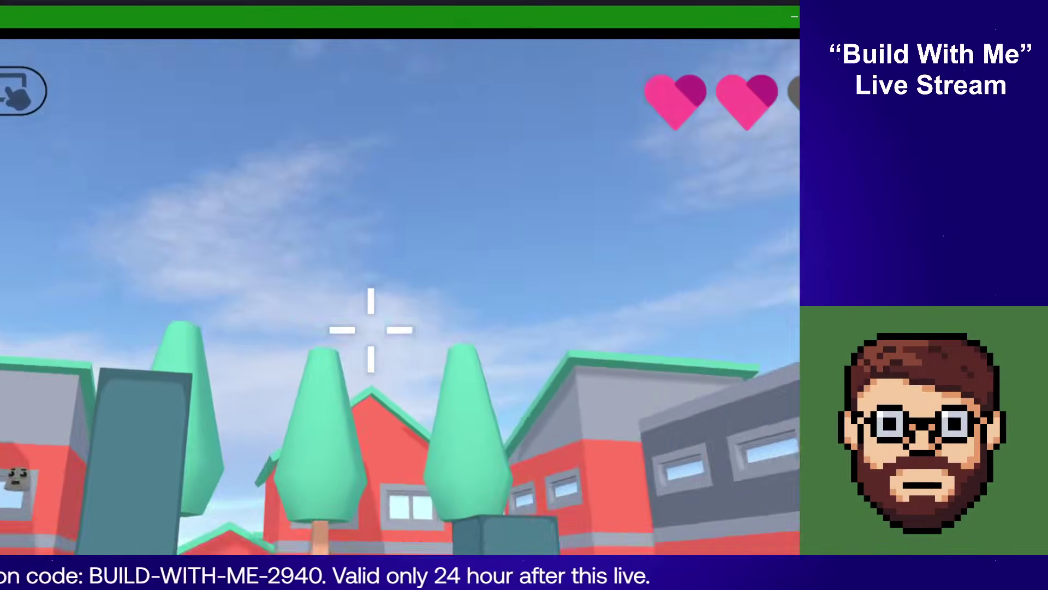
key(s)
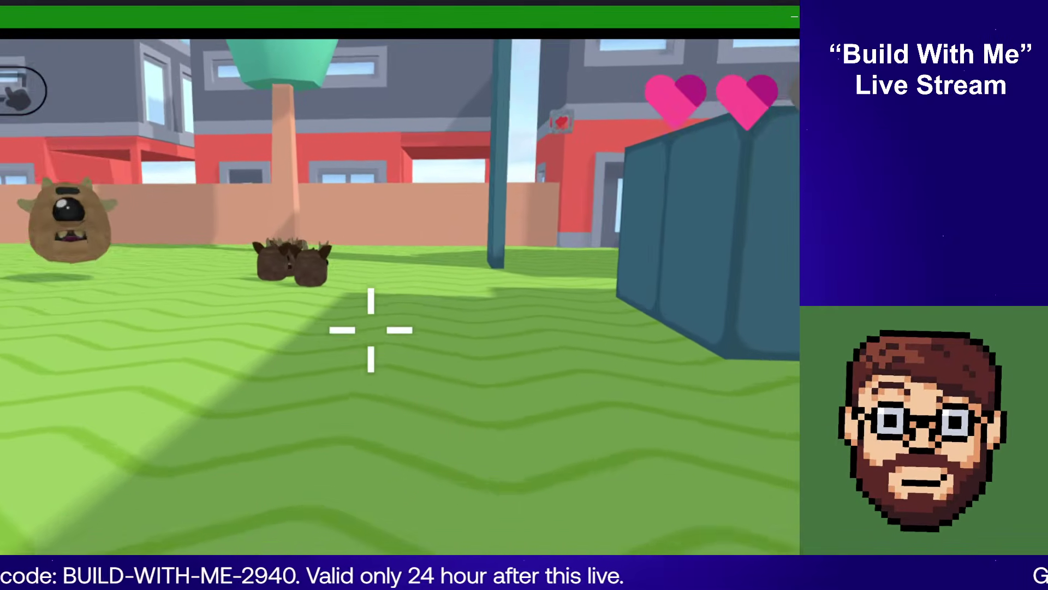
Step: Playtest the arena by running and jumping along the fences and past the boxes, and close the preview
key(w)
key(space)
key(space)
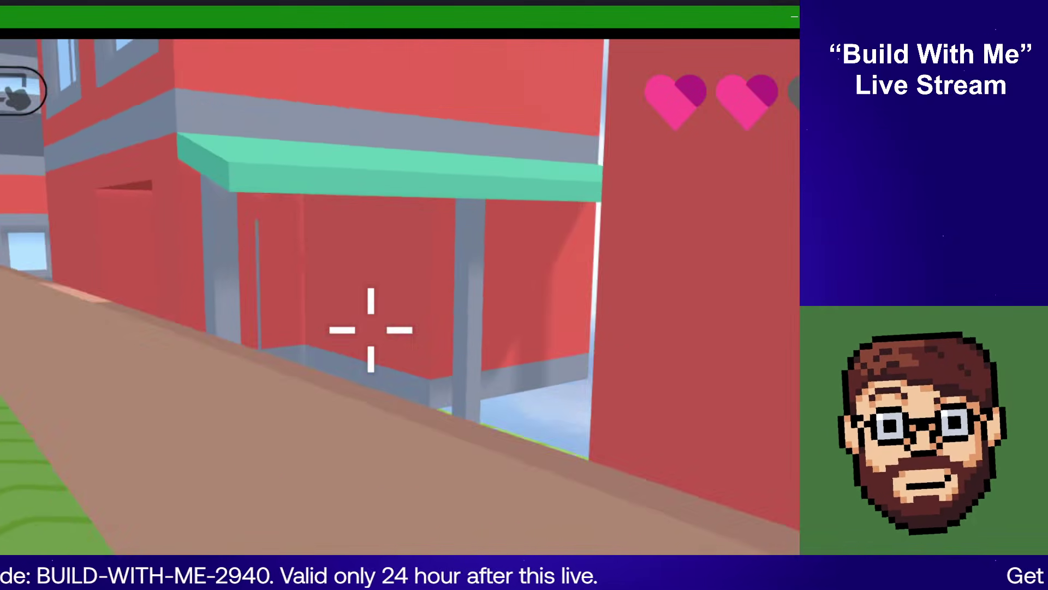
key(w)
key(space)
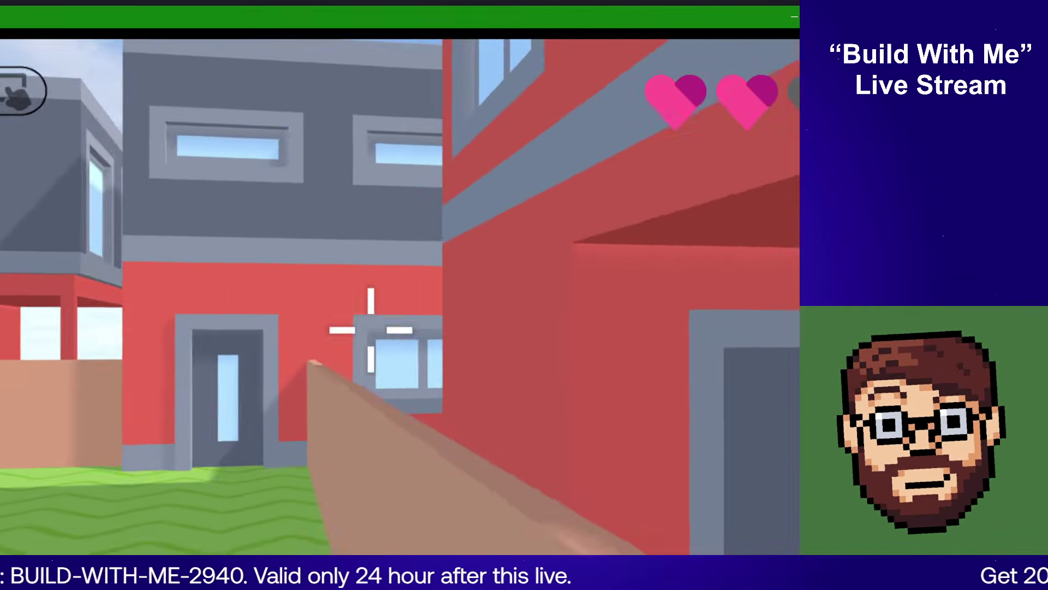
key(w)
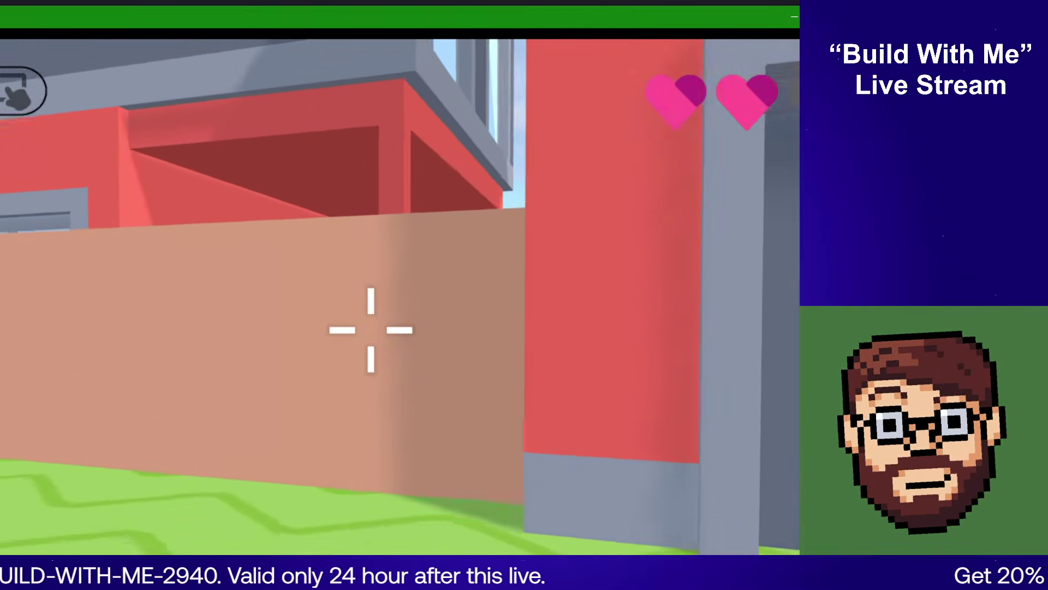
key(a)
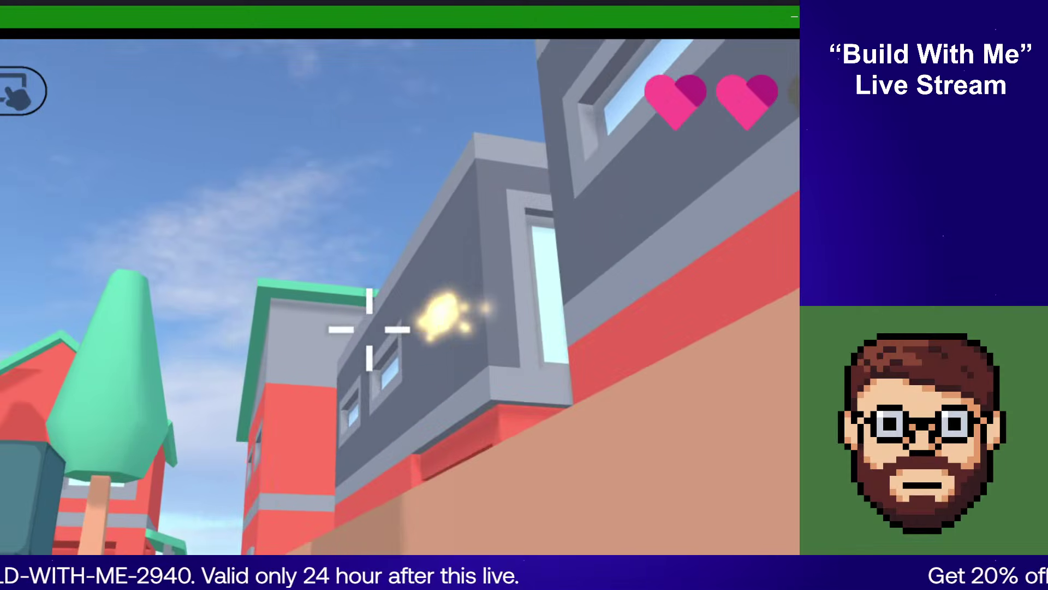
key(s)
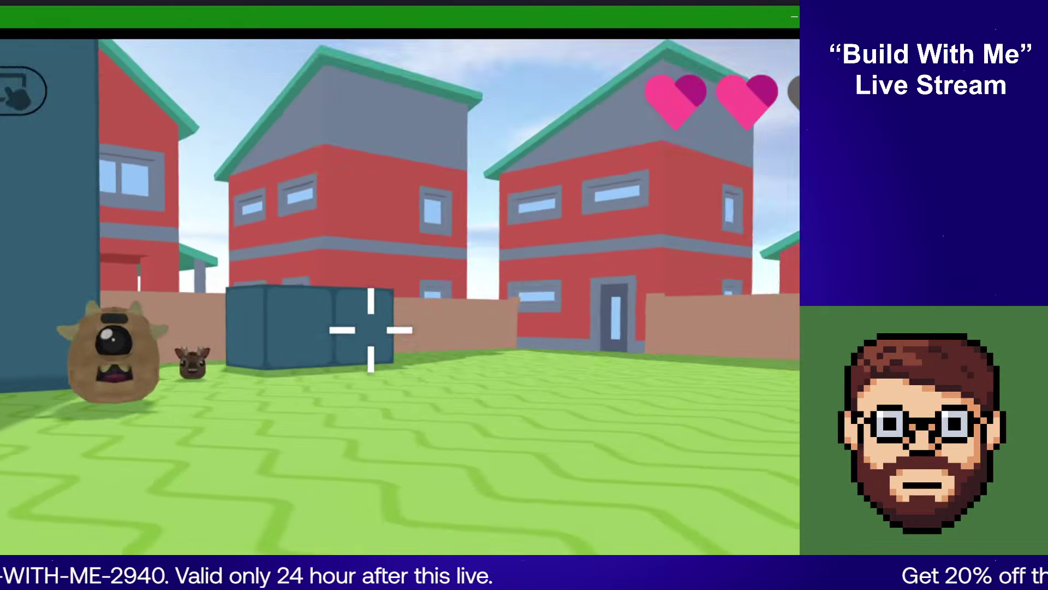
key(Escape)
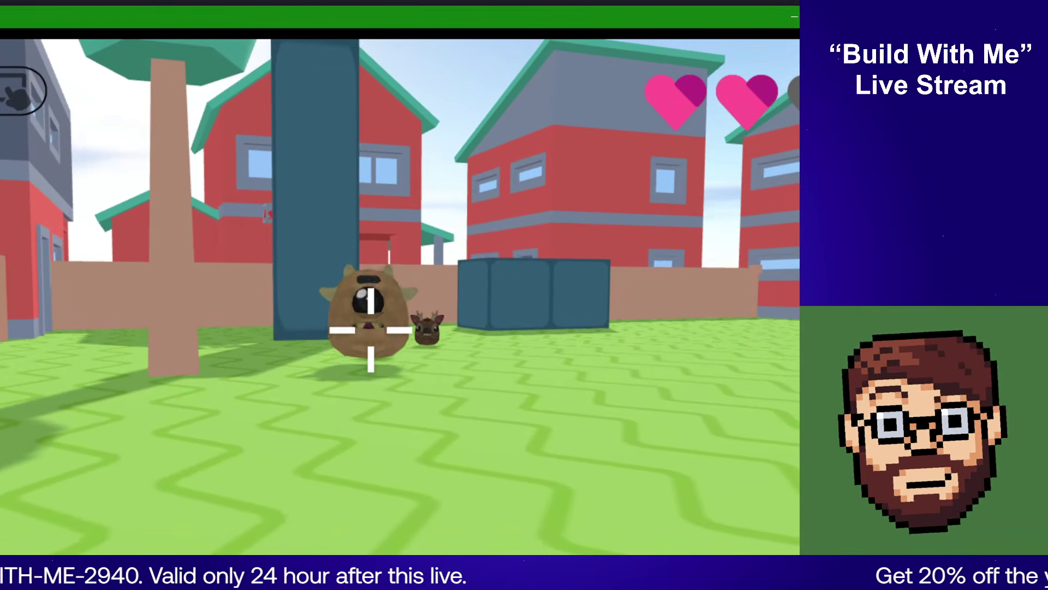
click(797, 17)
Step: Examine the arena layout from several angles, including the houses, walls, trees and pushable boxes
middle_drag(428, 229, 440, 207)
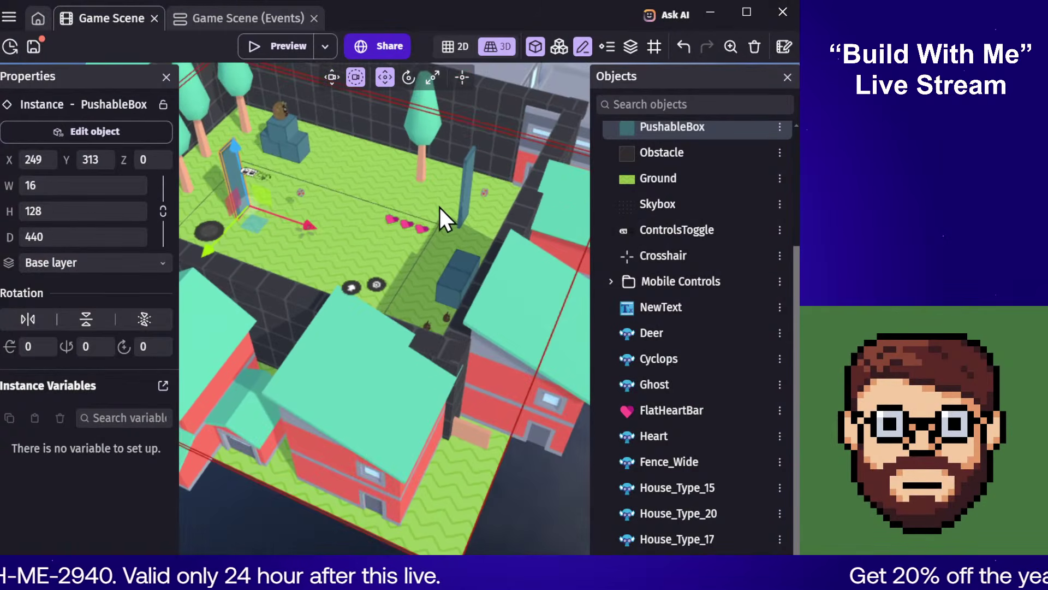
scroll(438, 208, down, 10)
click(496, 415)
scroll(492, 416, up, 3)
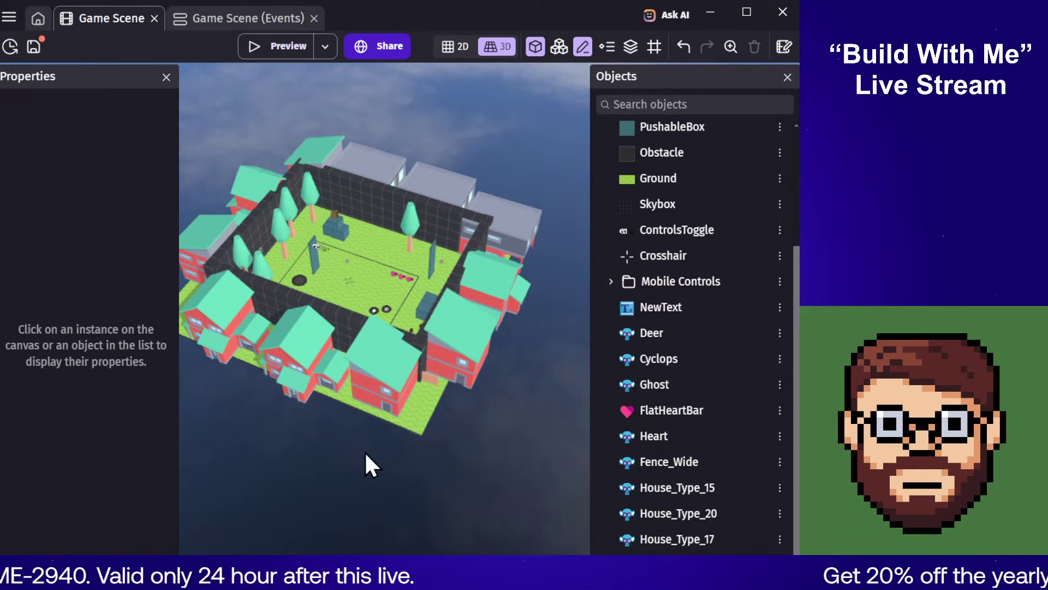
middle_drag(364, 451, 394, 443)
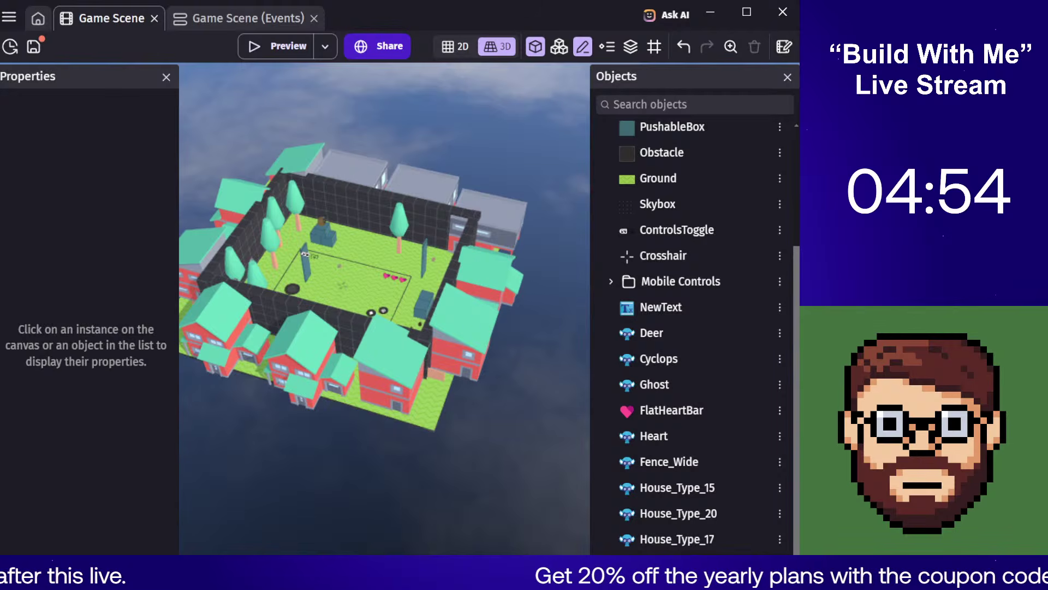
middle_drag(545, 142, 498, 124)
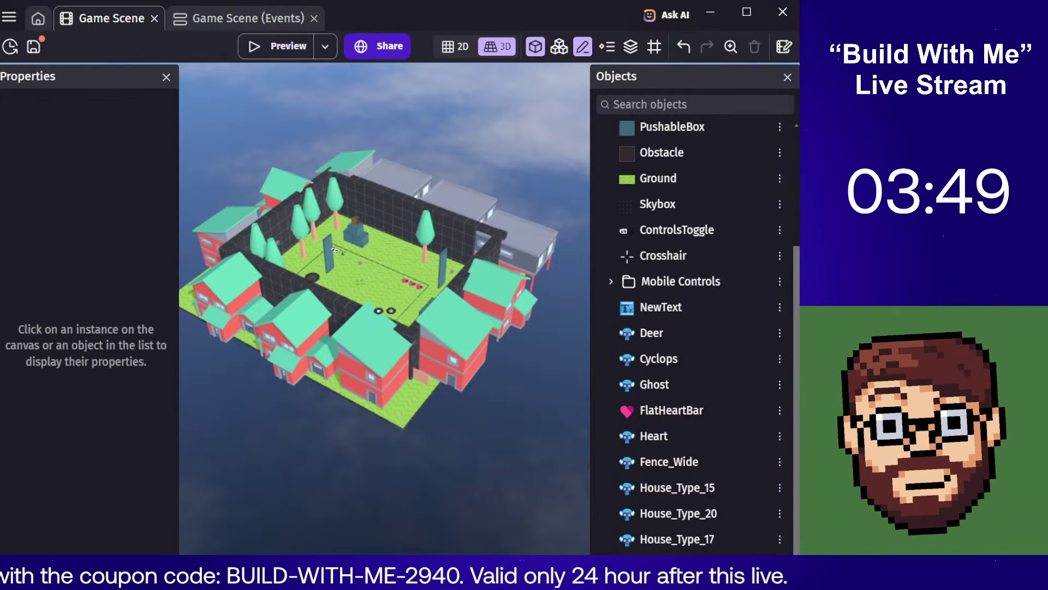
middle_drag(532, 435, 509, 520)
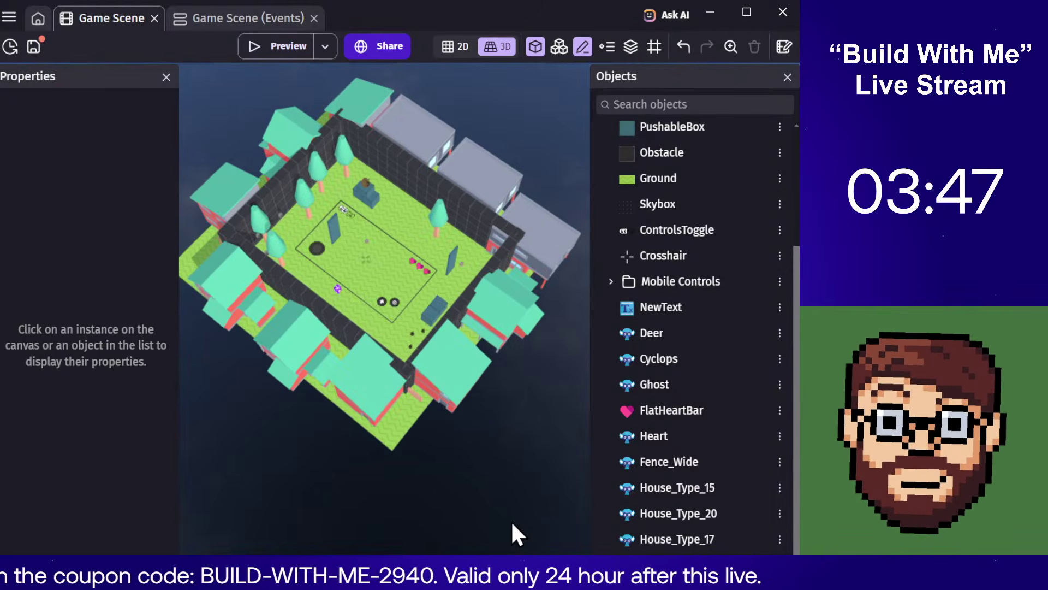
scroll(406, 327, up, 3)
scroll(406, 326, up, 5)
middle_drag(464, 362, 508, 318)
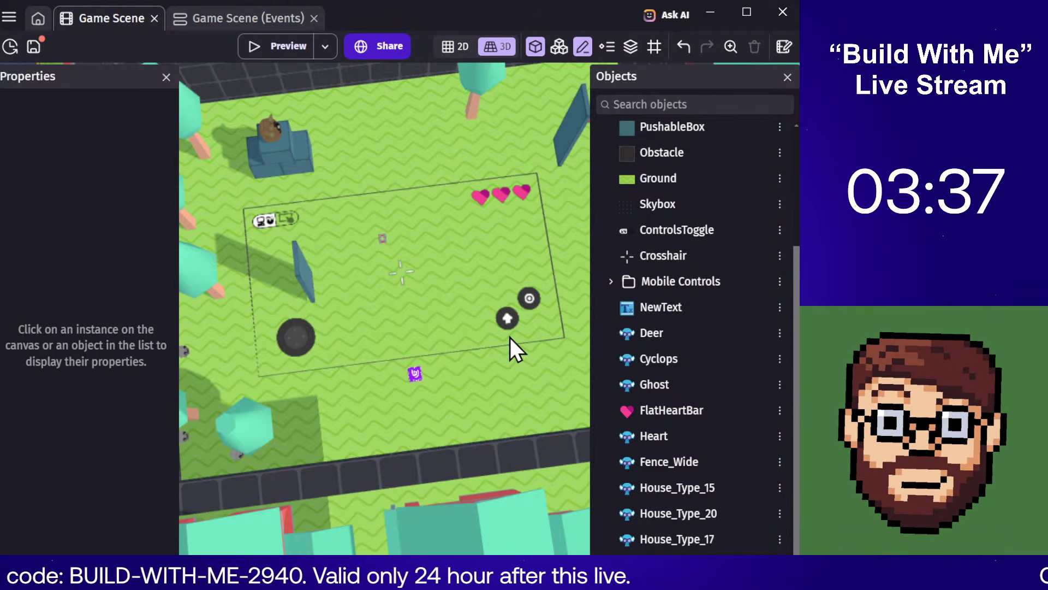
Step: Browse the full list of starter templates for a new game and return to the game scene without creating a project
click(32, 19)
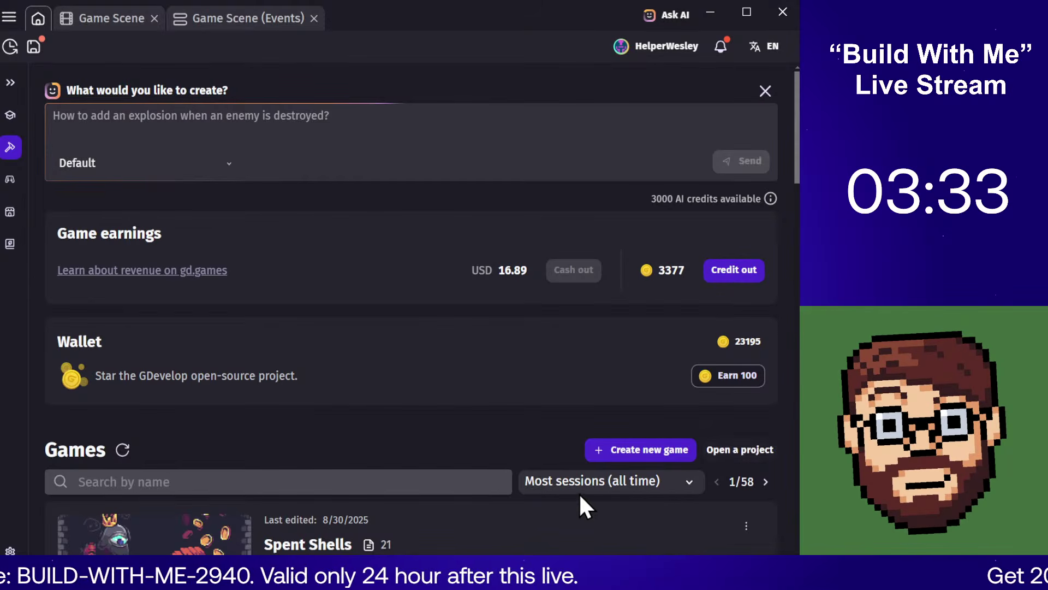
click(615, 448)
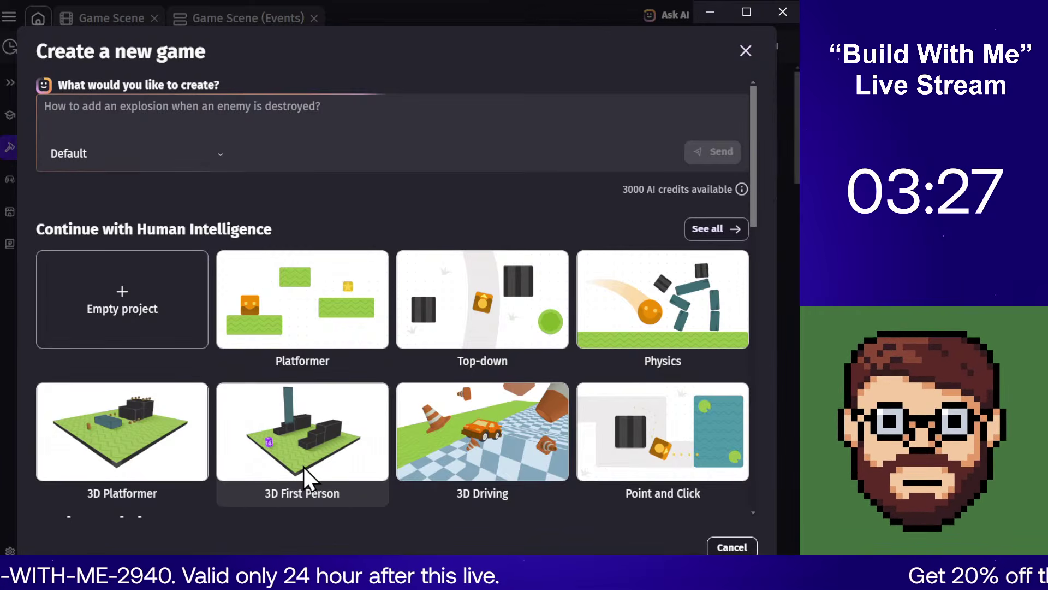
click(732, 234)
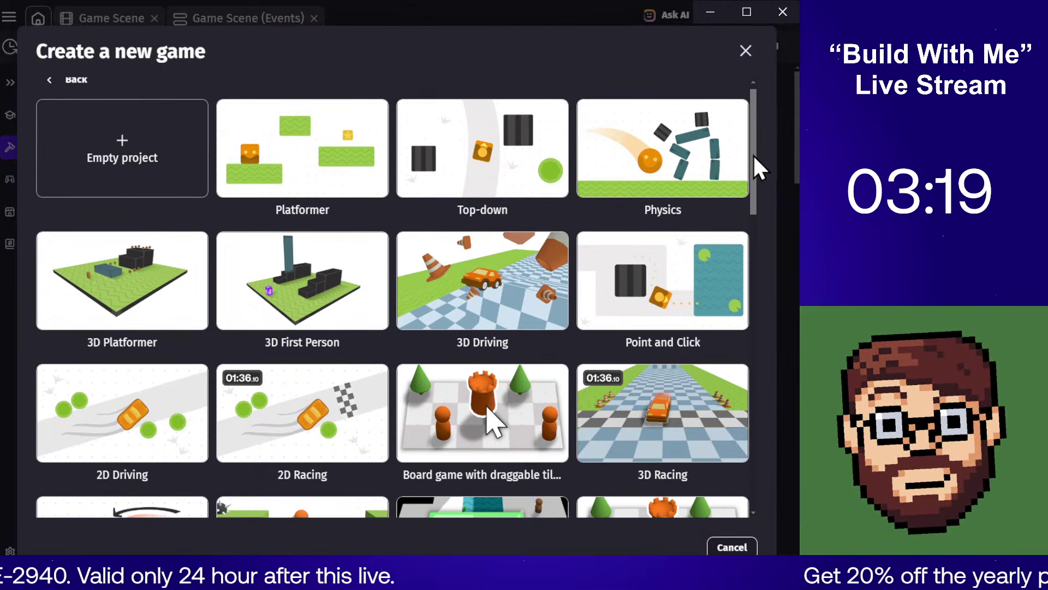
drag(754, 155, 765, 434)
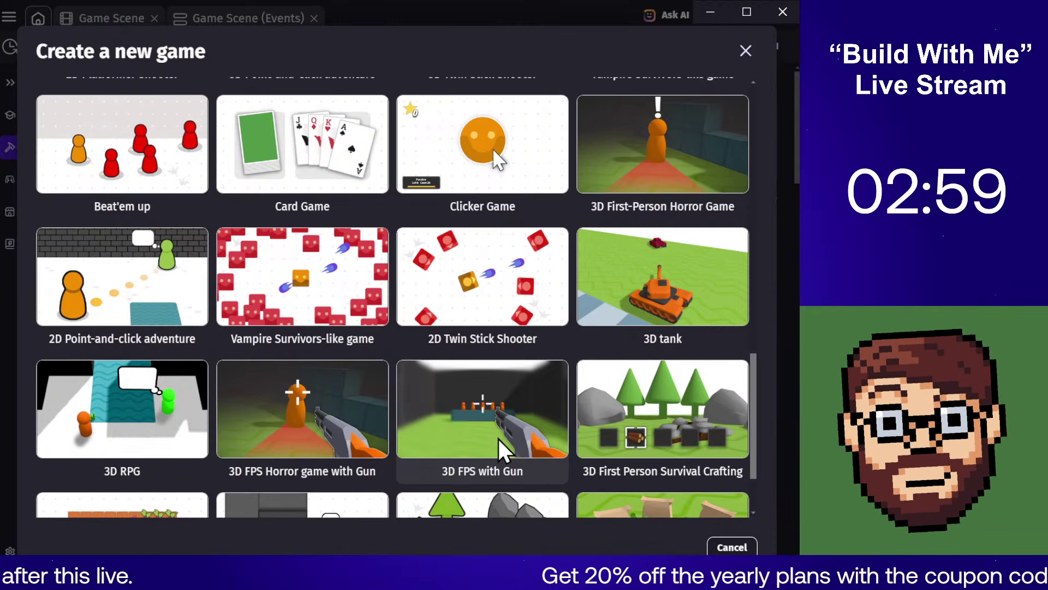
click(753, 59)
click(135, 21)
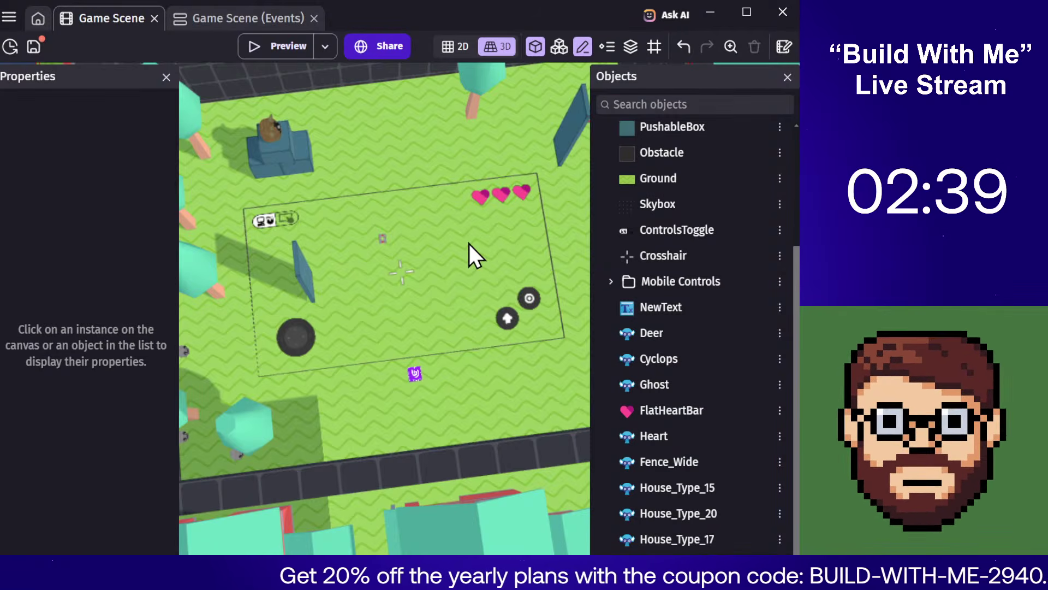
Step: Inspect the Gun object's 3D model properties and close them without applying changes
scroll(437, 235, down, 10)
middle_drag(430, 232, 498, 208)
scroll(674, 377, up, 3)
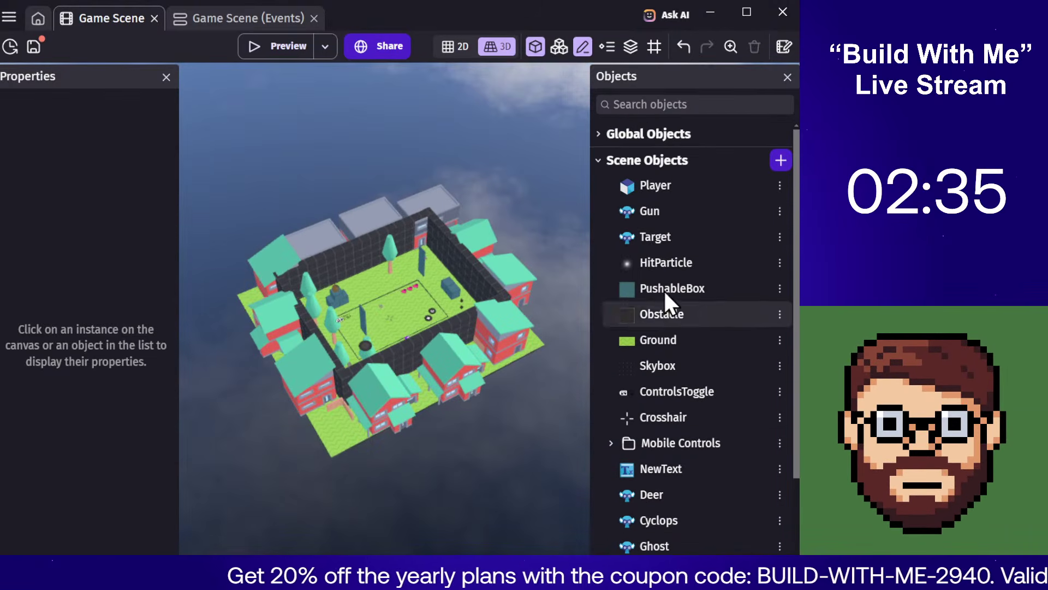
double_click(661, 210)
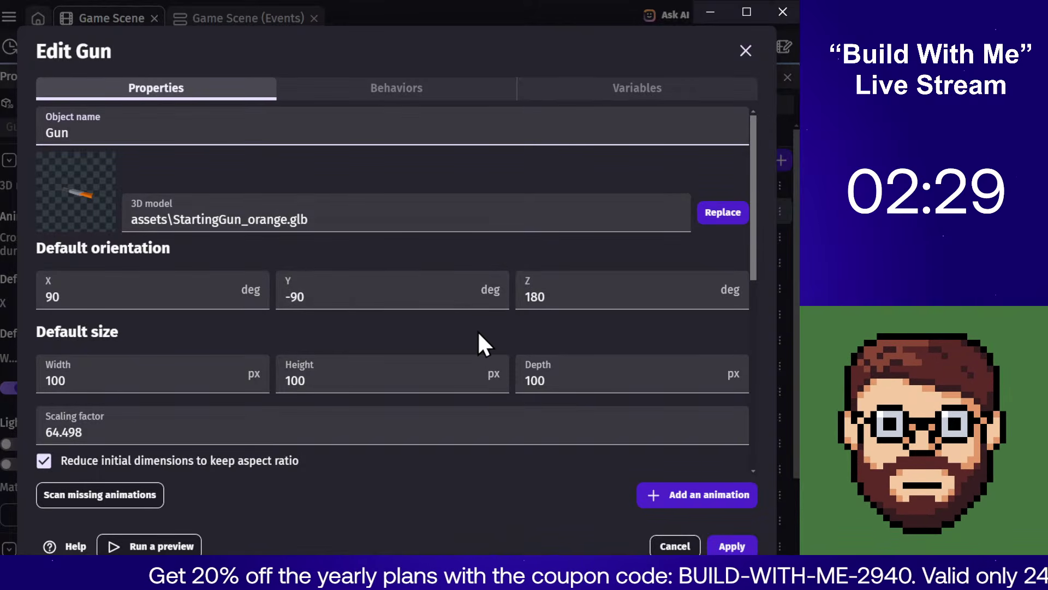
click(665, 547)
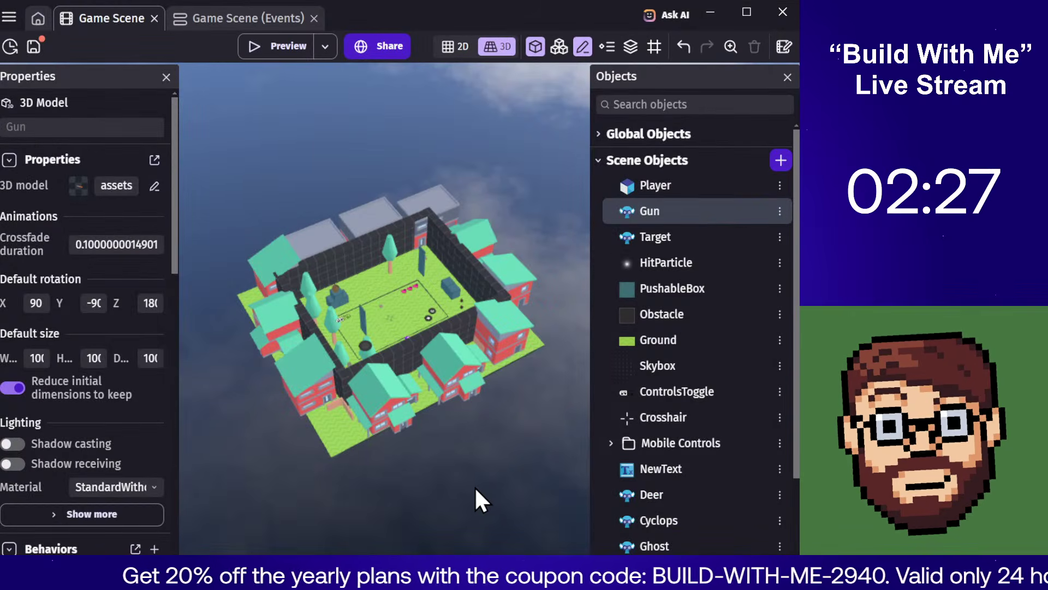
click(473, 486)
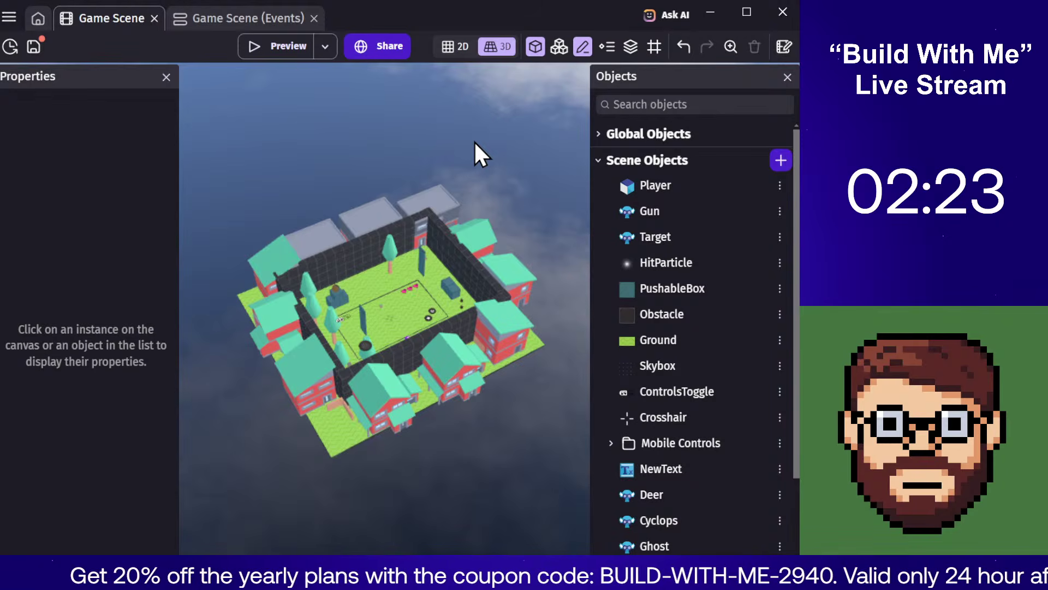
middle_drag(490, 146, 445, 142)
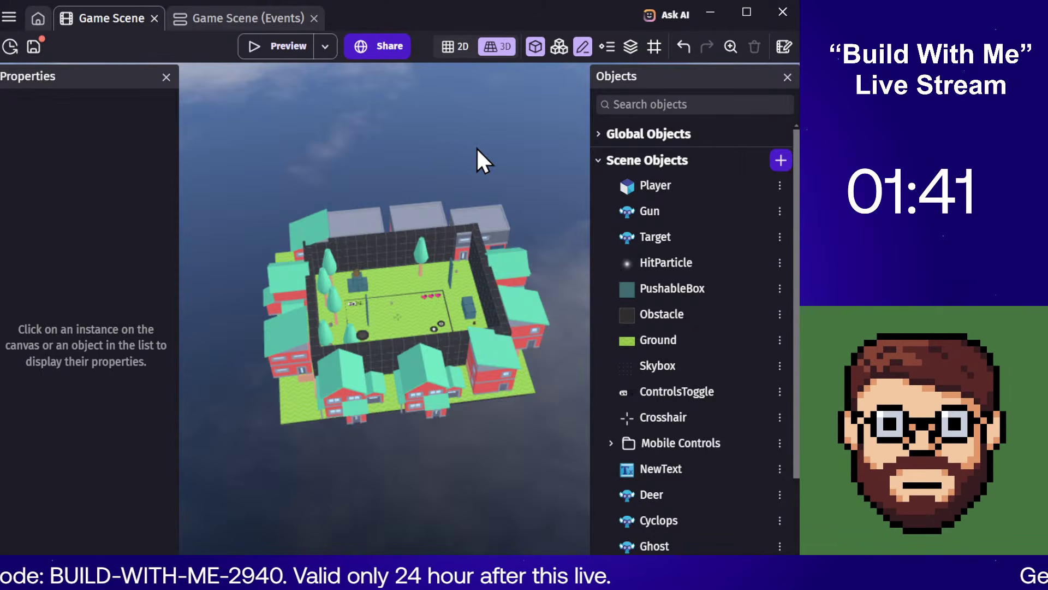
middle_drag(476, 146, 489, 158)
scroll(490, 158, up, 3)
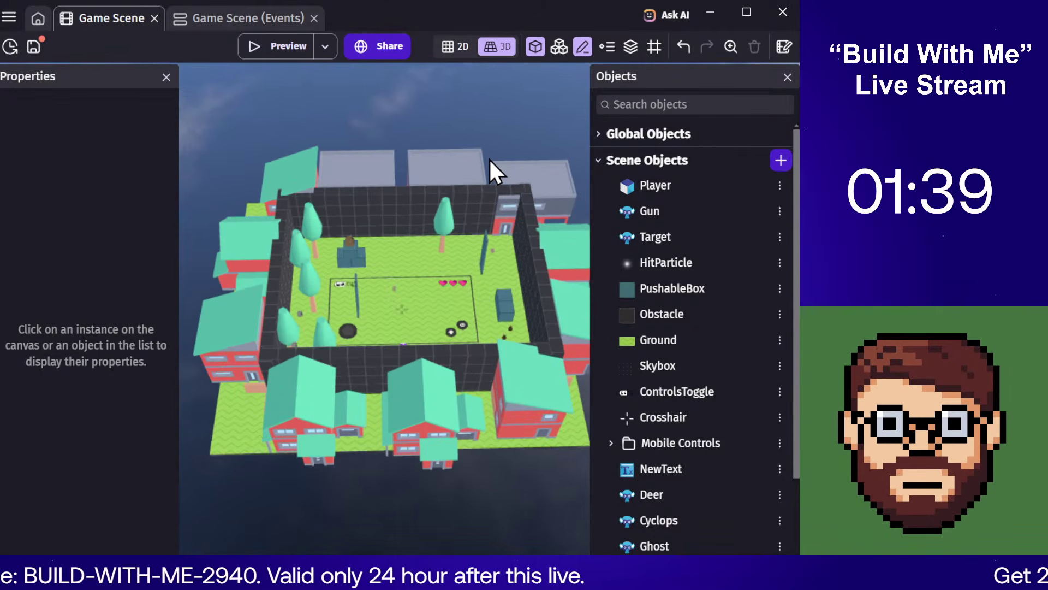
scroll(444, 238, up, 5)
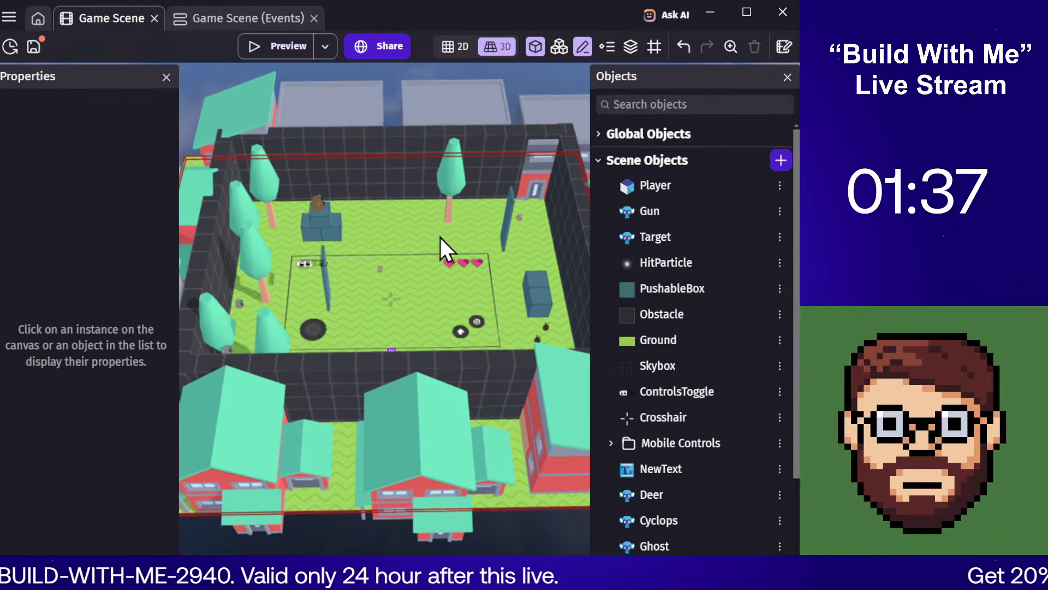
middle_drag(440, 237, 434, 238)
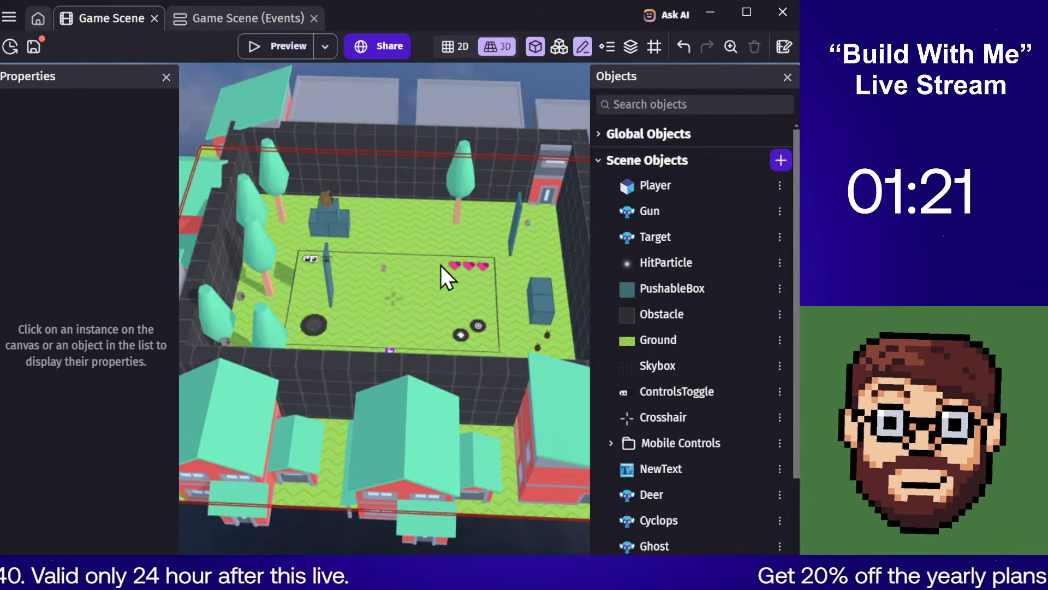
middle_drag(440, 265, 441, 250)
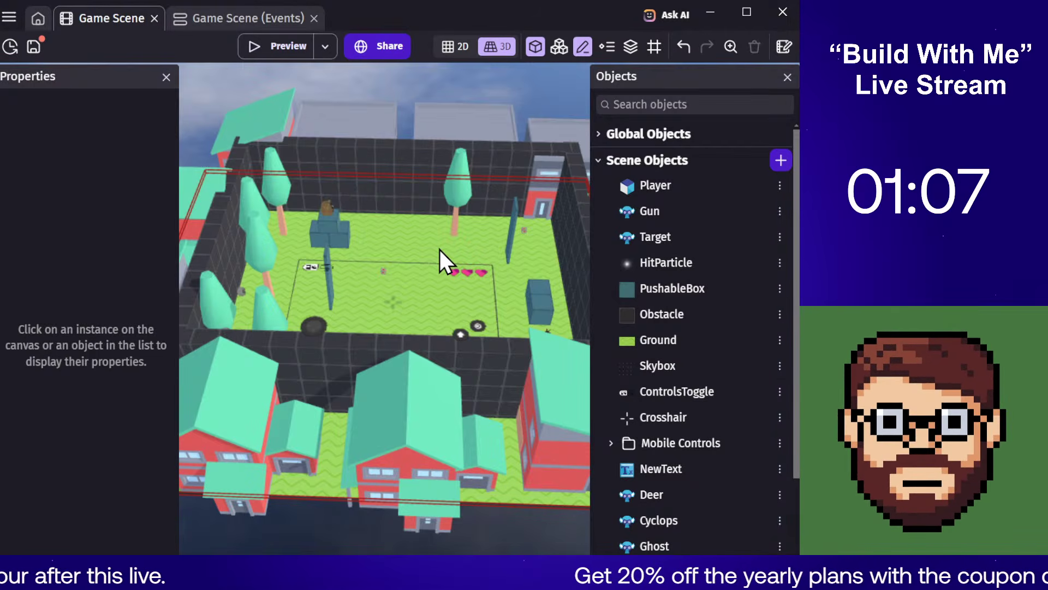
Step: Search the available extensions for "3D sprite" and leave the project without installing anything
click(9, 18)
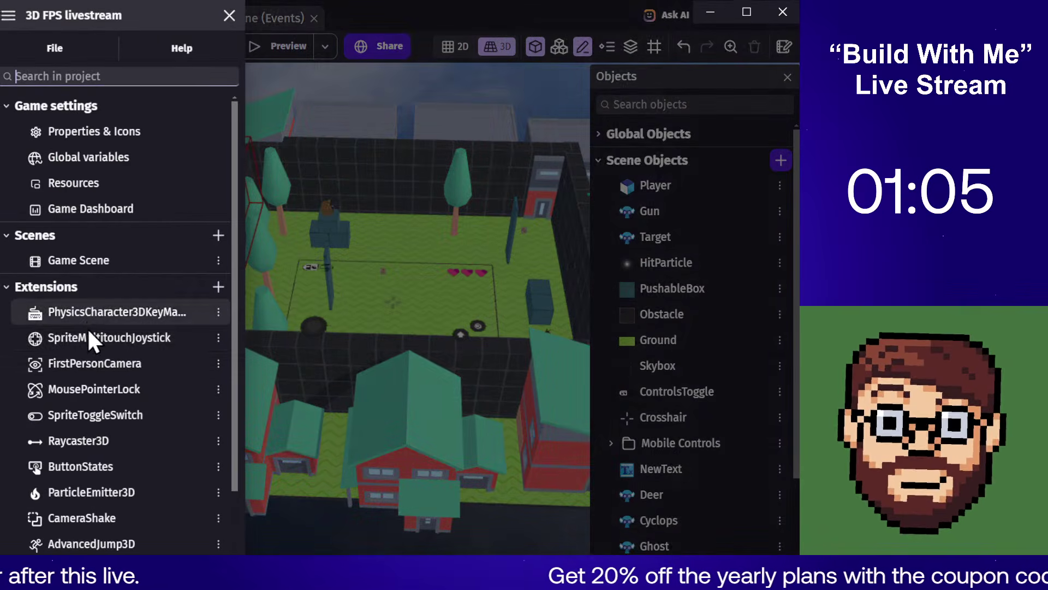
click(219, 286)
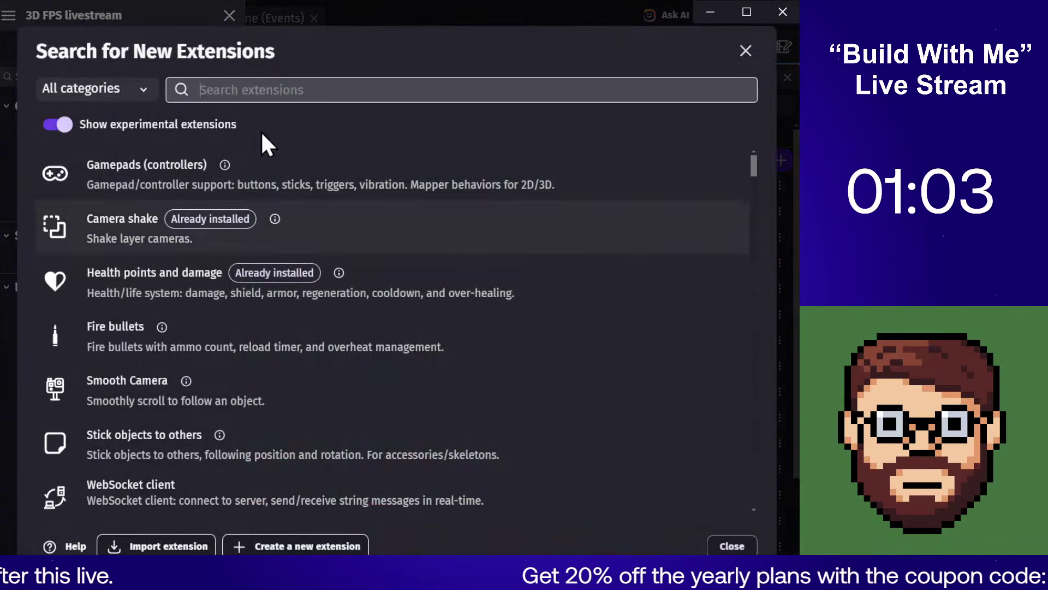
text(3D )
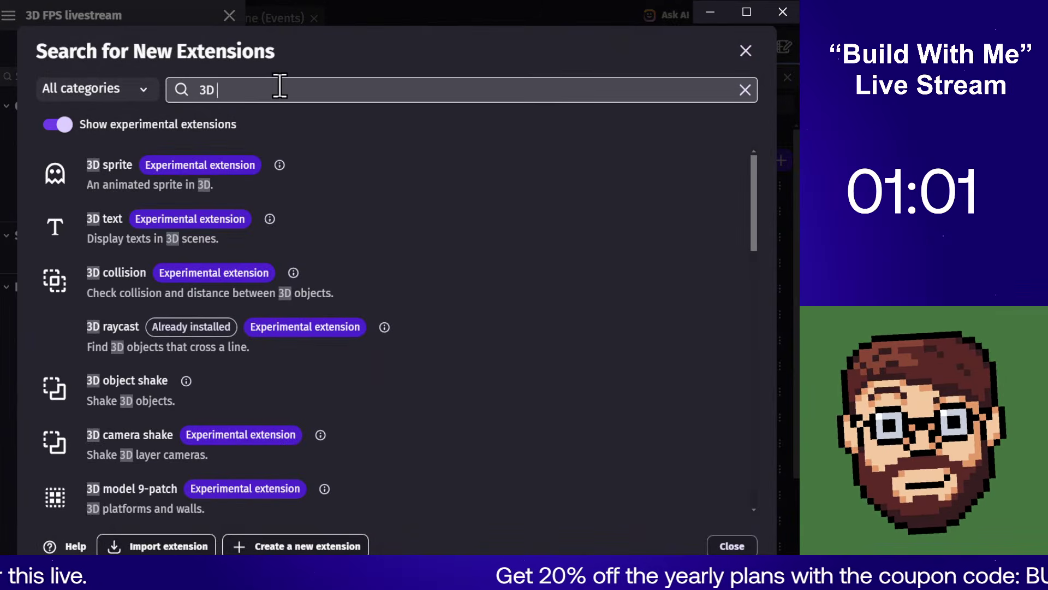
text(sprite)
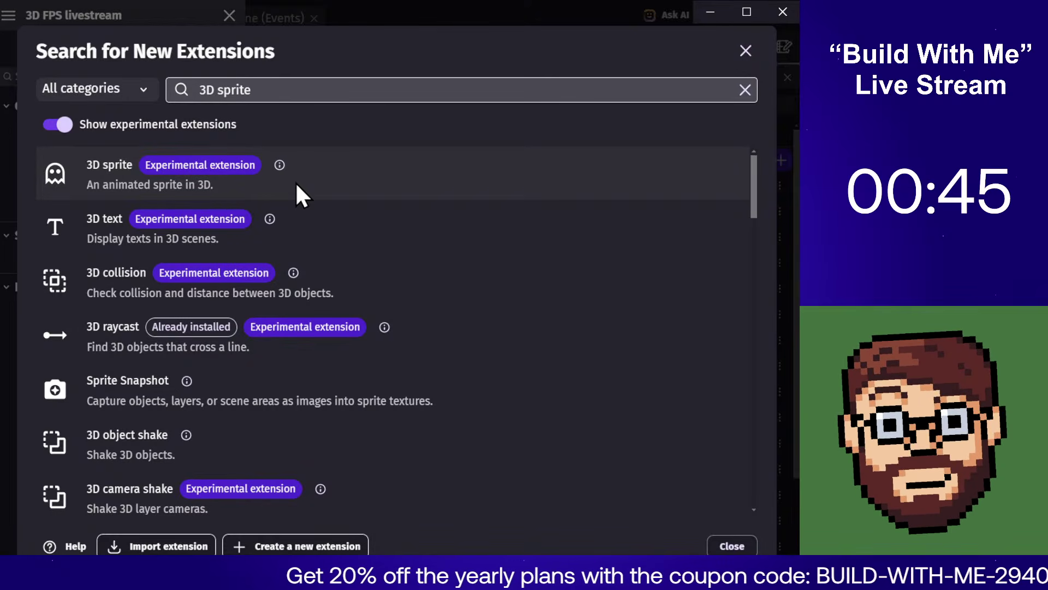
click(744, 51)
click(469, 92)
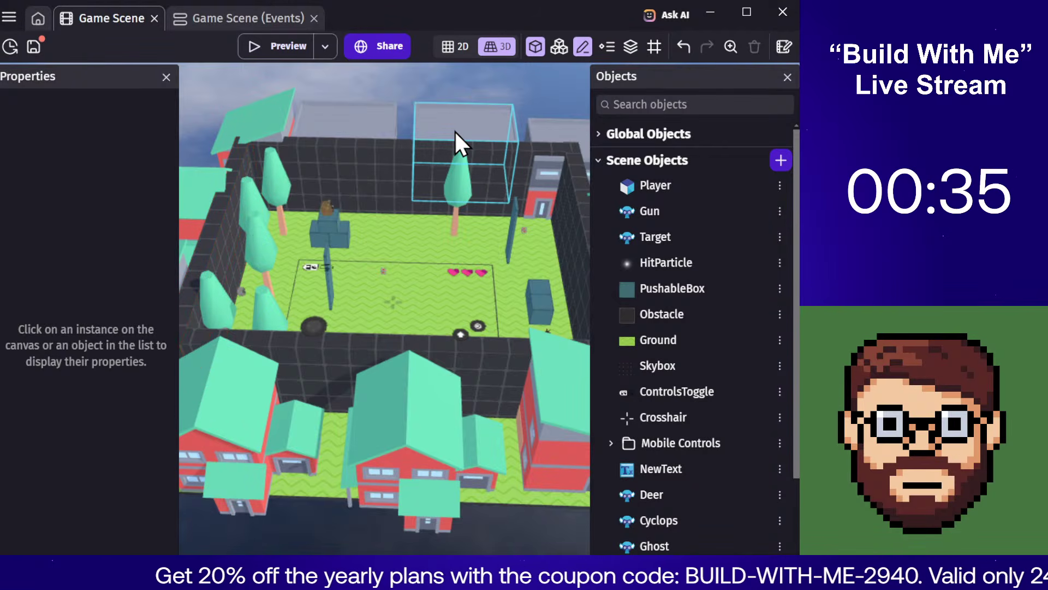
Step: Look over the arena once more and open the Game Scene's events to view the event groups
middle_drag(454, 132, 445, 225)
scroll(440, 231, up, 5)
key(w)
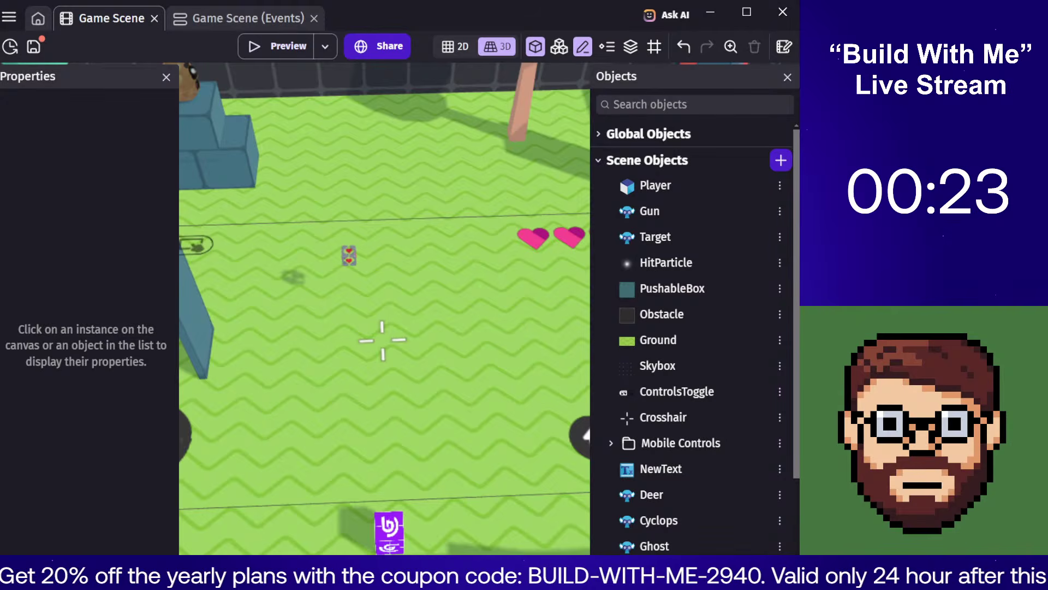
scroll(388, 238, down, 10)
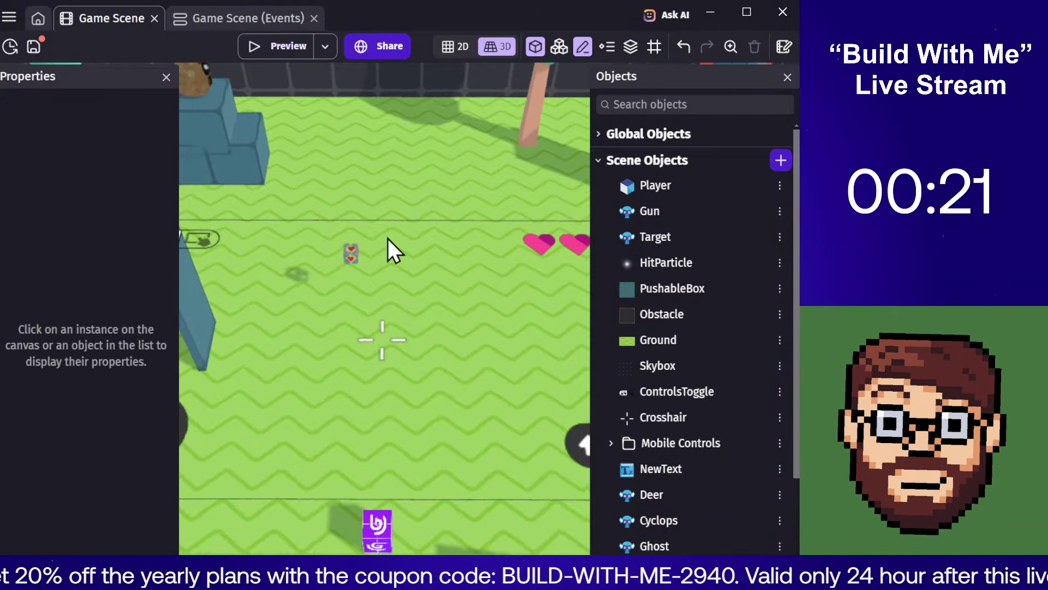
middle_drag(348, 247, 405, 156)
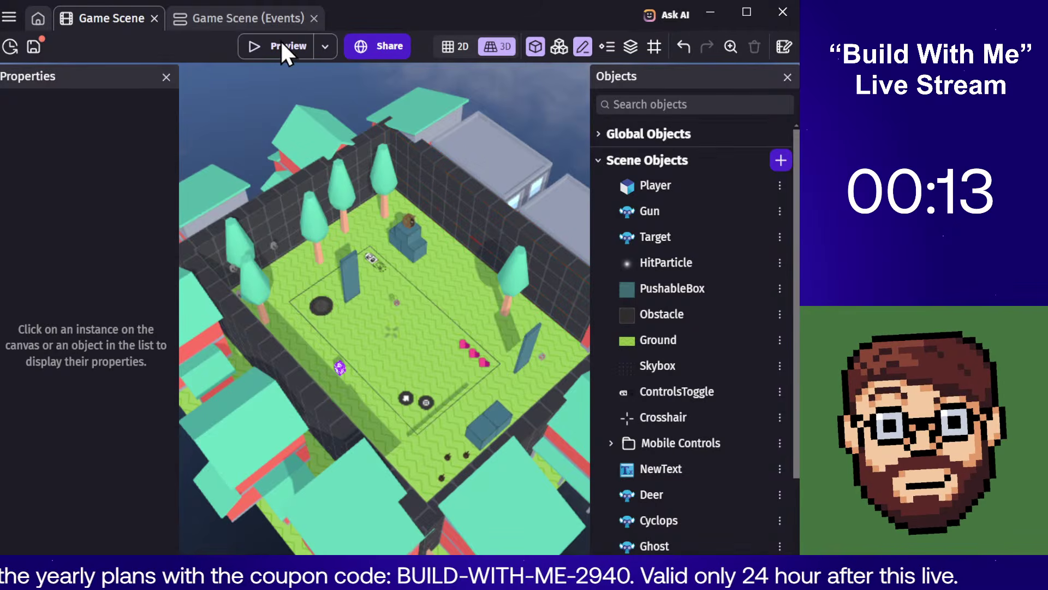
click(229, 18)
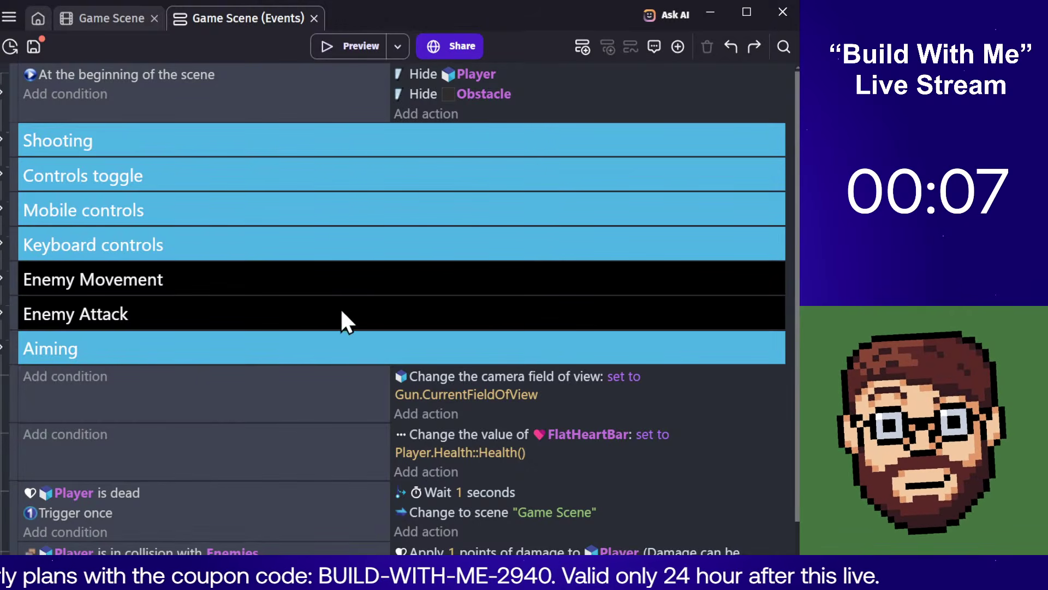
Step: Expand the Enemy Attack and Enemy Movement groups and examine the conditions and actions driving Jumping Enemies and Enemies
click(3, 313)
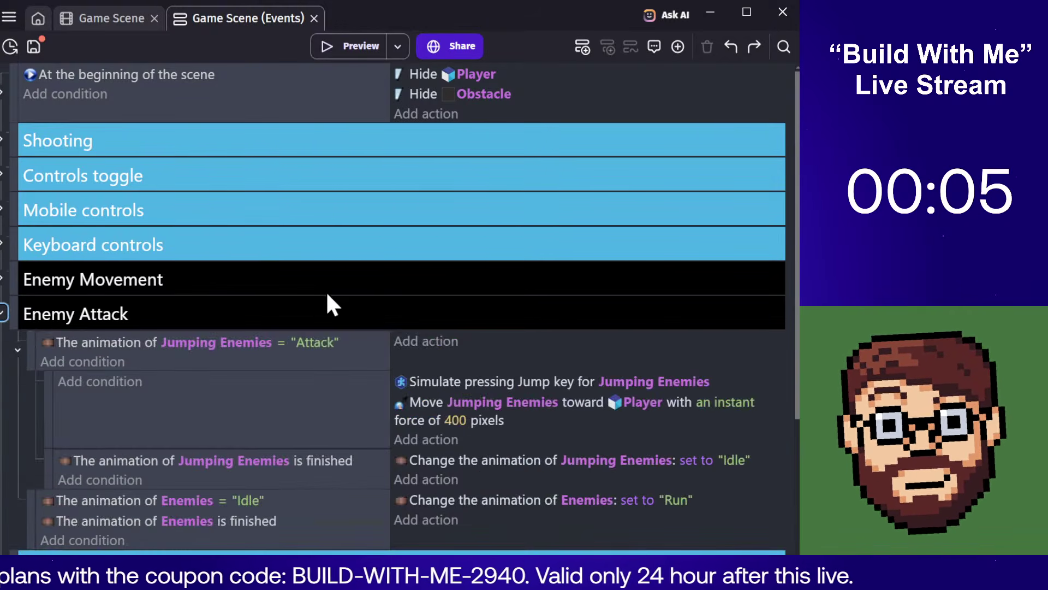
click(101, 348)
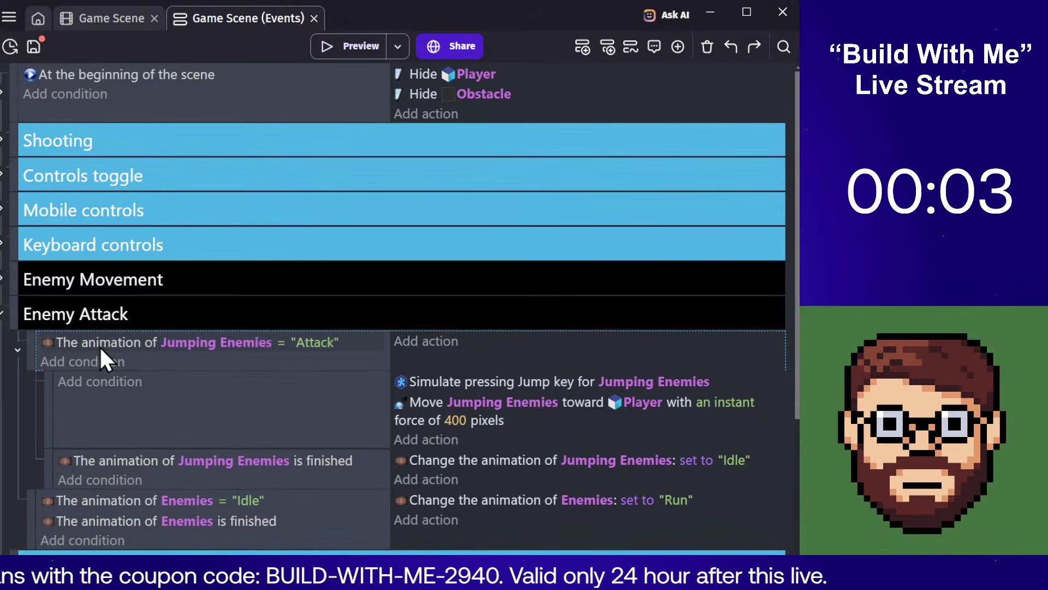
click(91, 341)
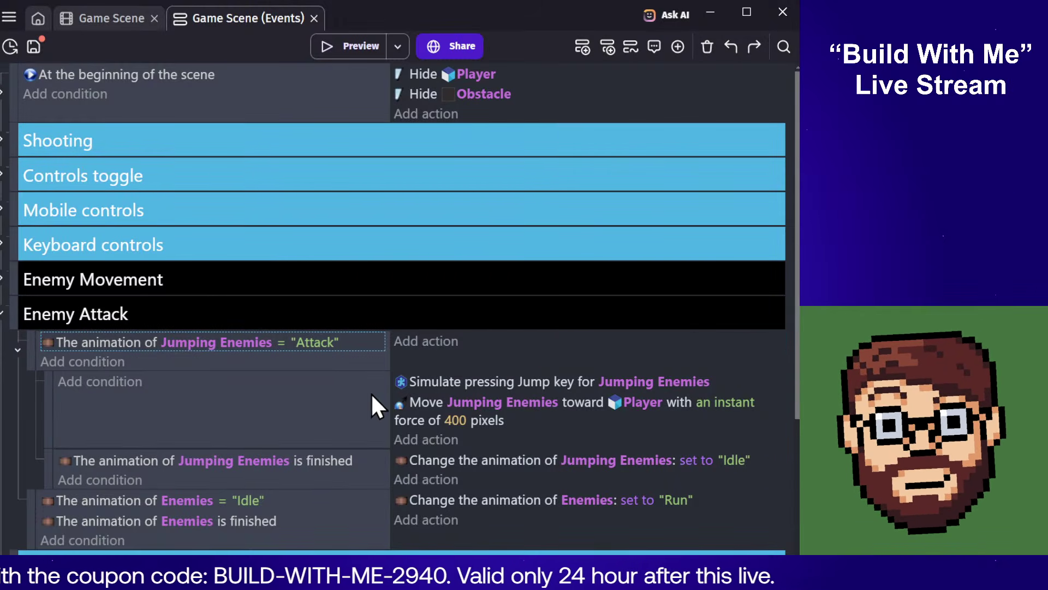
click(431, 381)
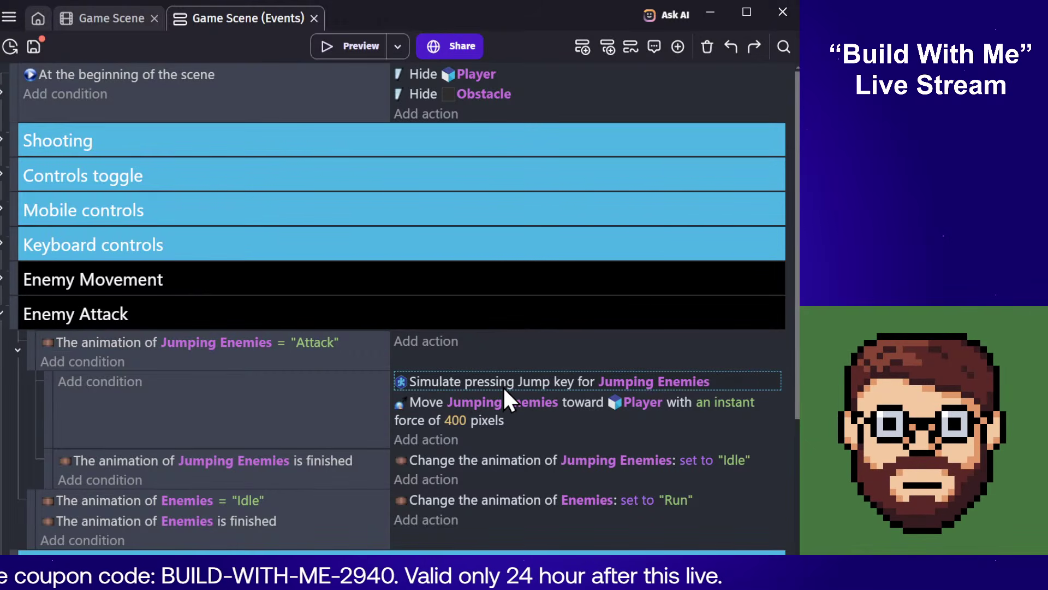
click(426, 410)
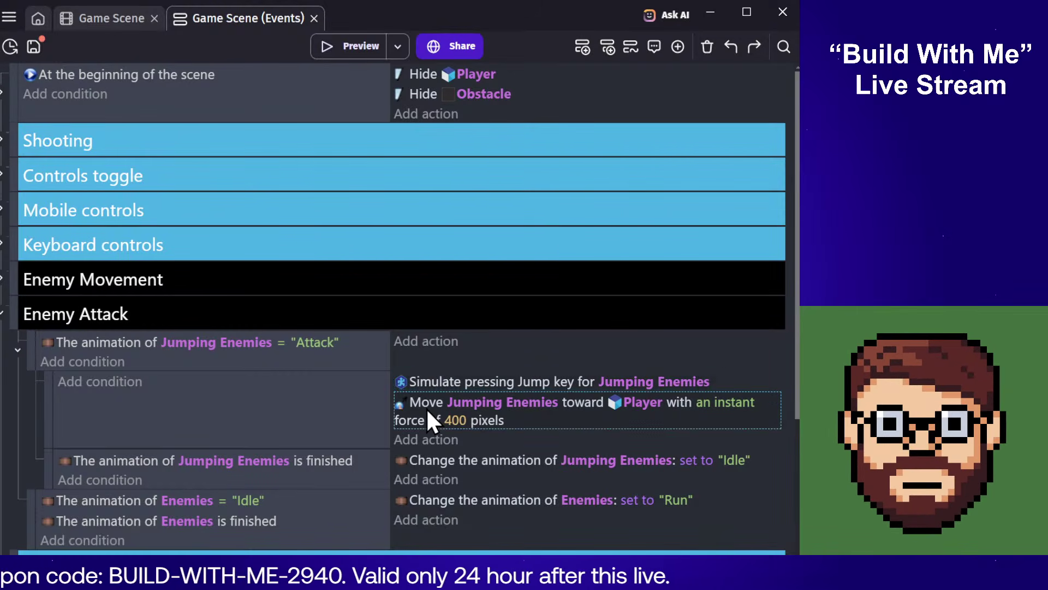
click(470, 376)
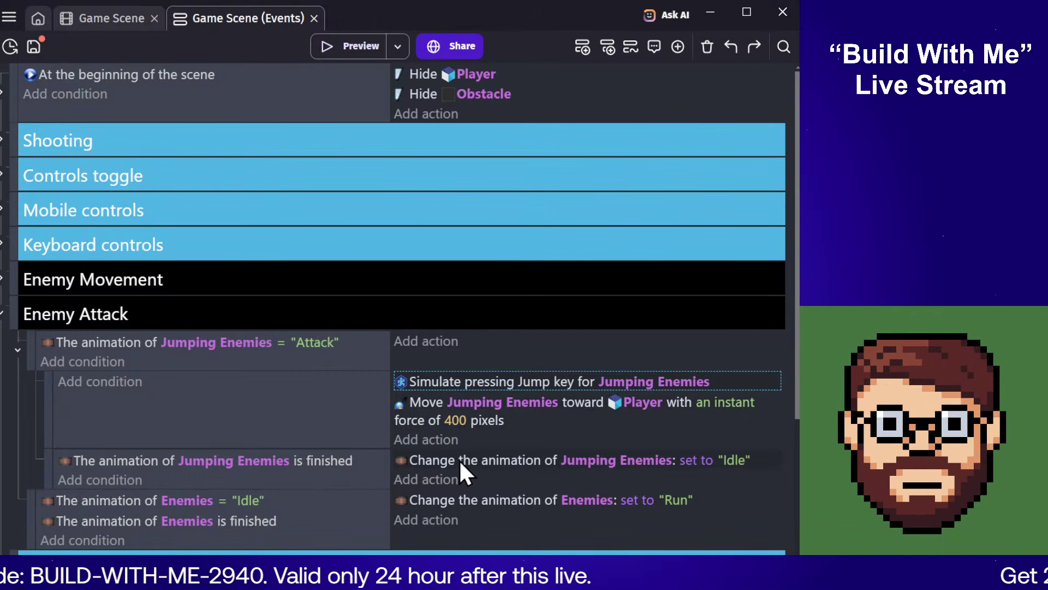
click(125, 500)
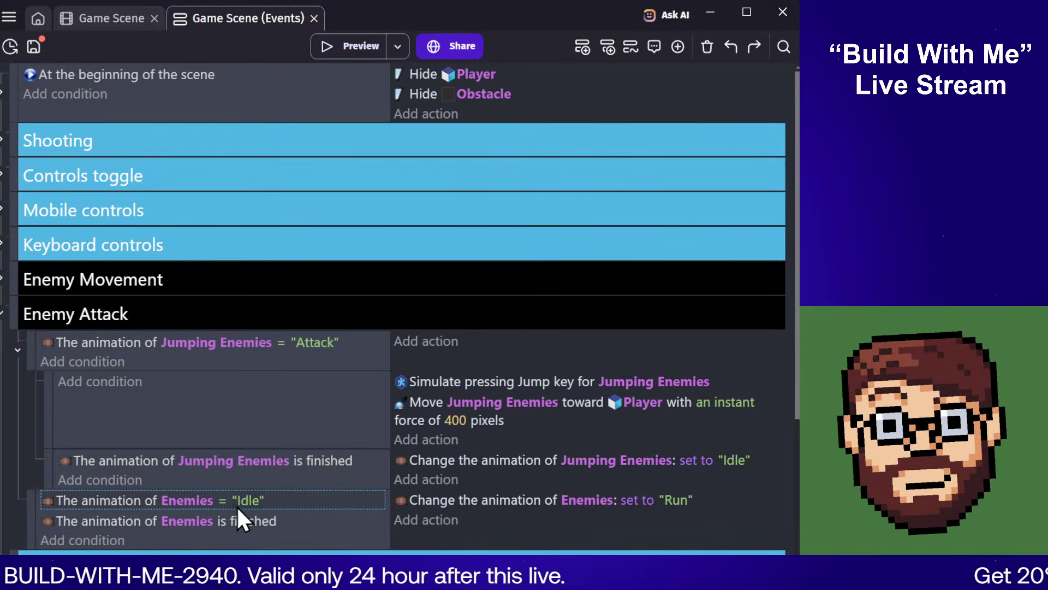
click(480, 500)
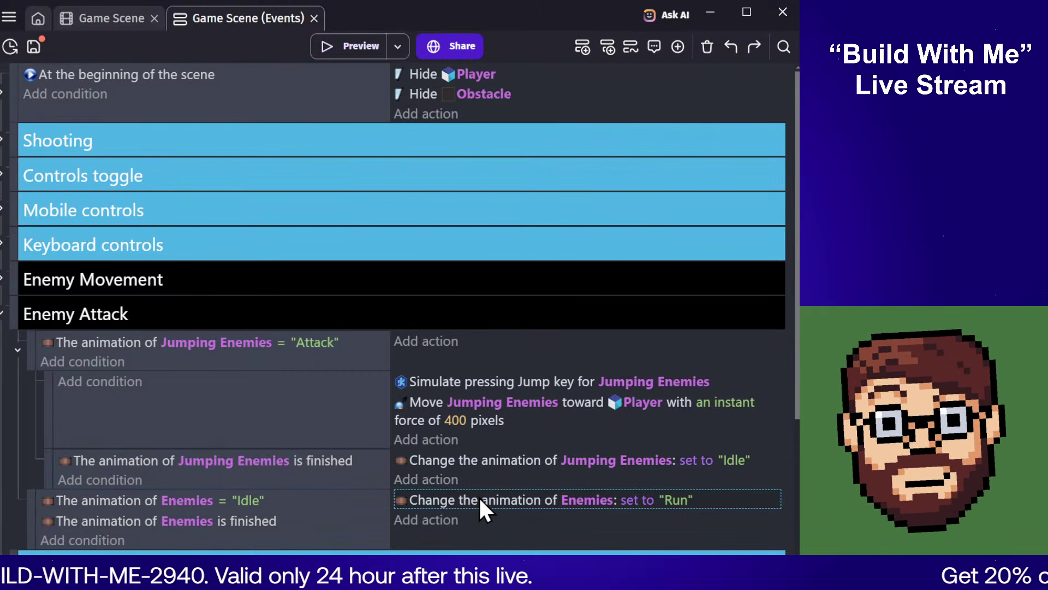
click(306, 417)
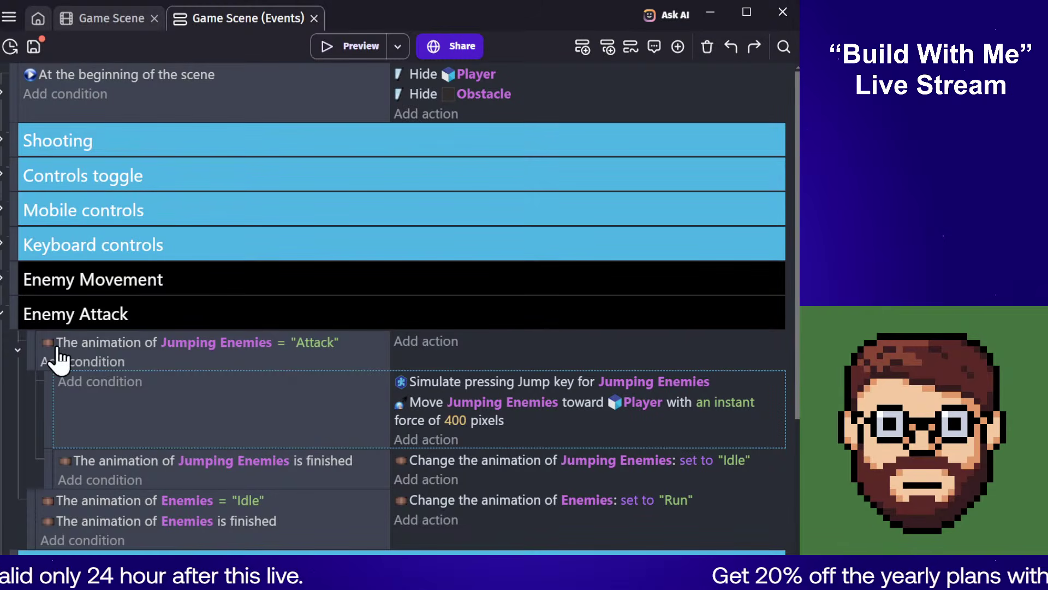
click(3, 281)
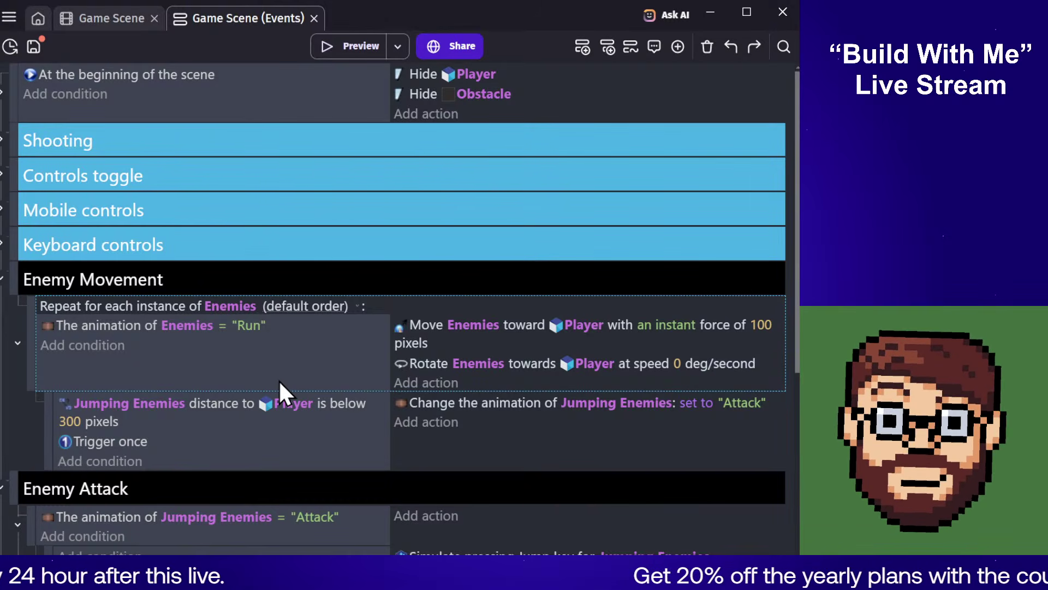
Step: In the scene's Ghost object, make Run the first animation ahead of Idle, disable looping for Idle, and apply the changes
click(112, 19)
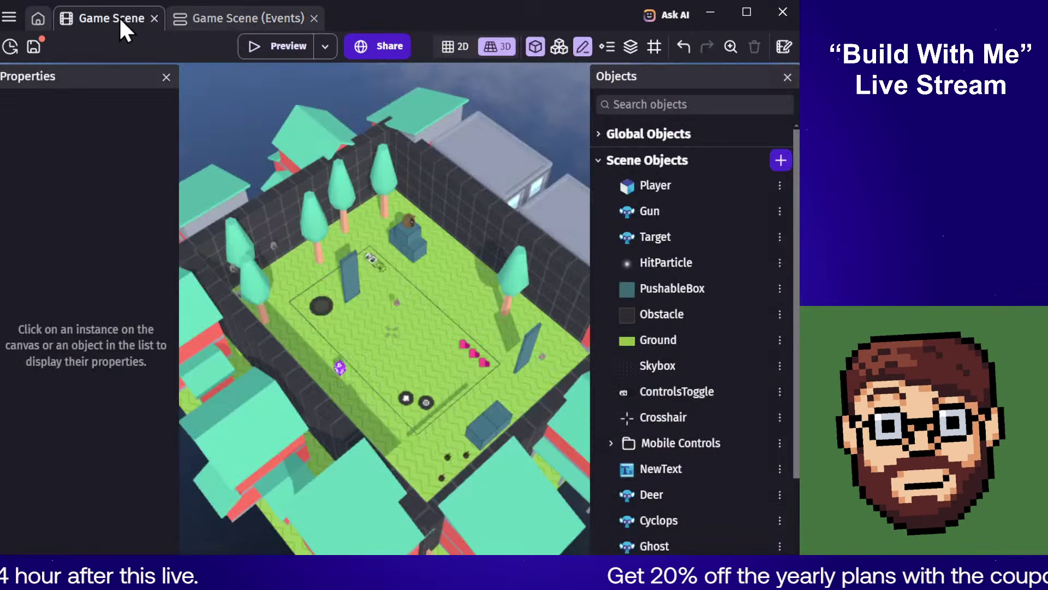
click(275, 250)
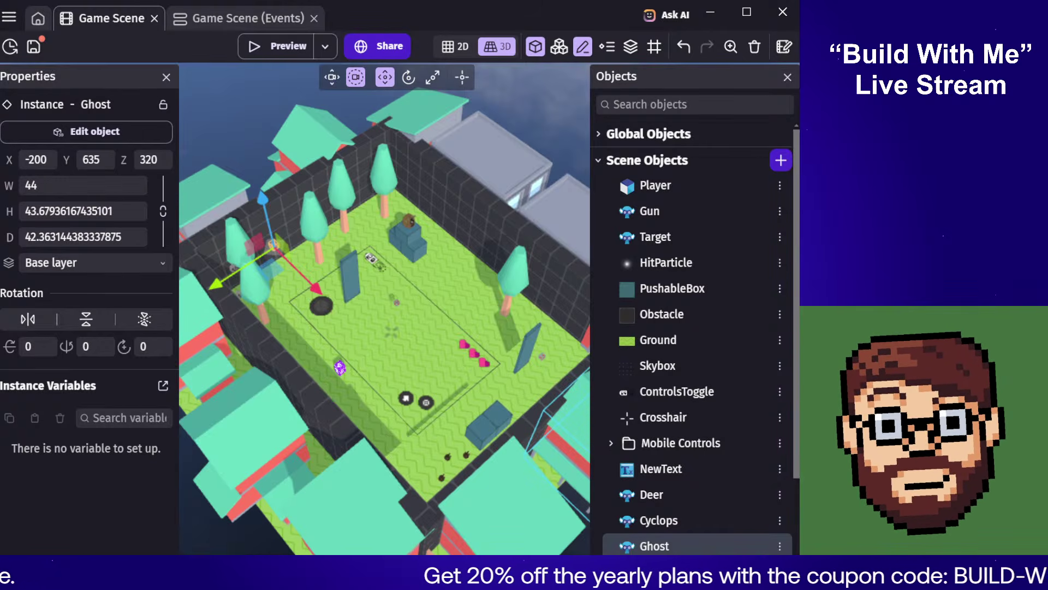
right_drag(343, 310, 431, 338)
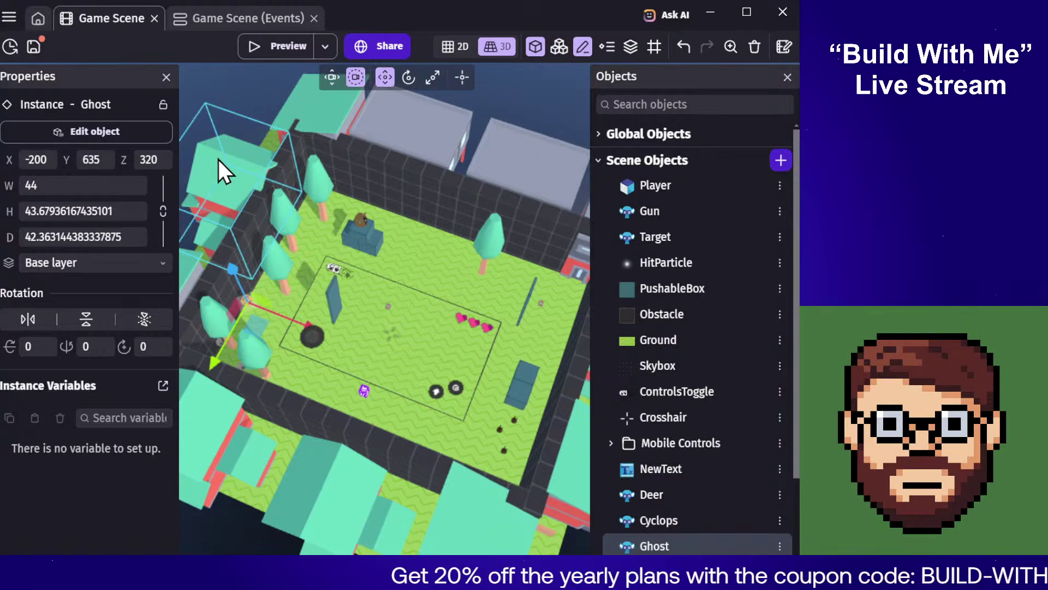
double_click(649, 546)
scroll(329, 281, down, 4)
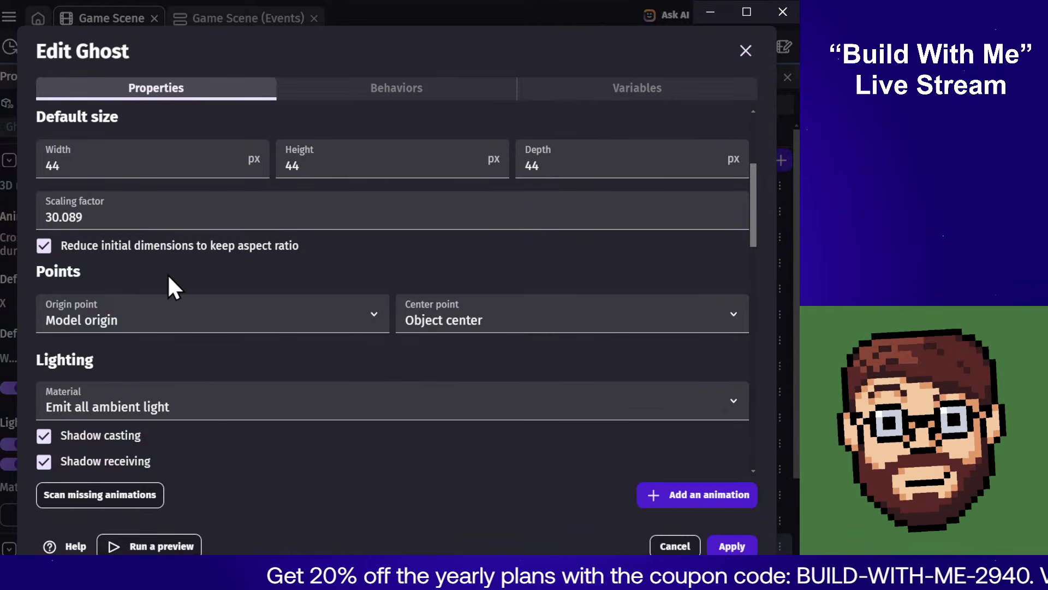
scroll(169, 276, down, 4)
scroll(186, 358, down, 4)
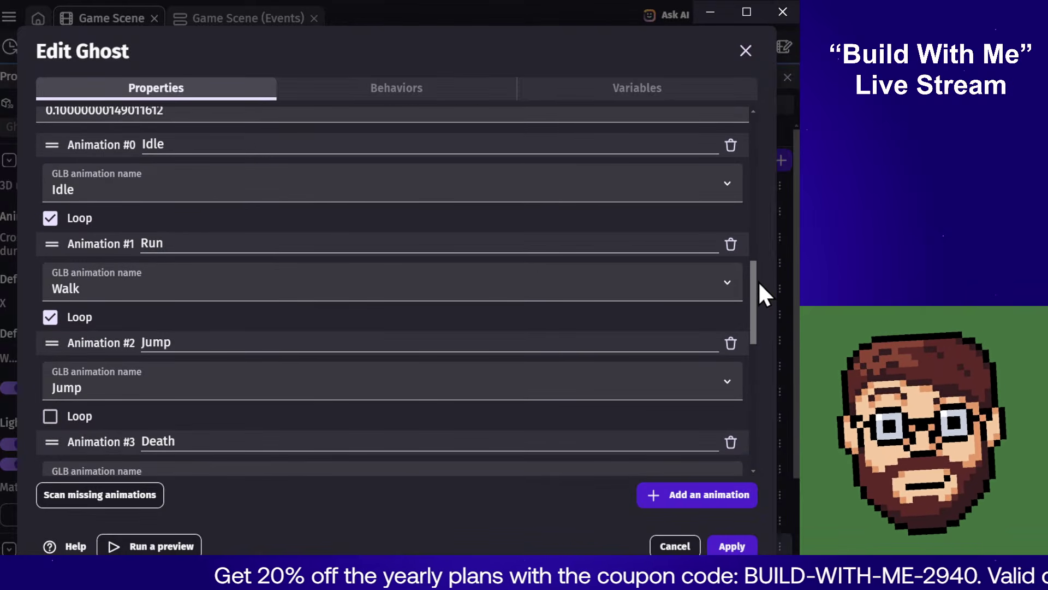
scroll(753, 277, up, 2)
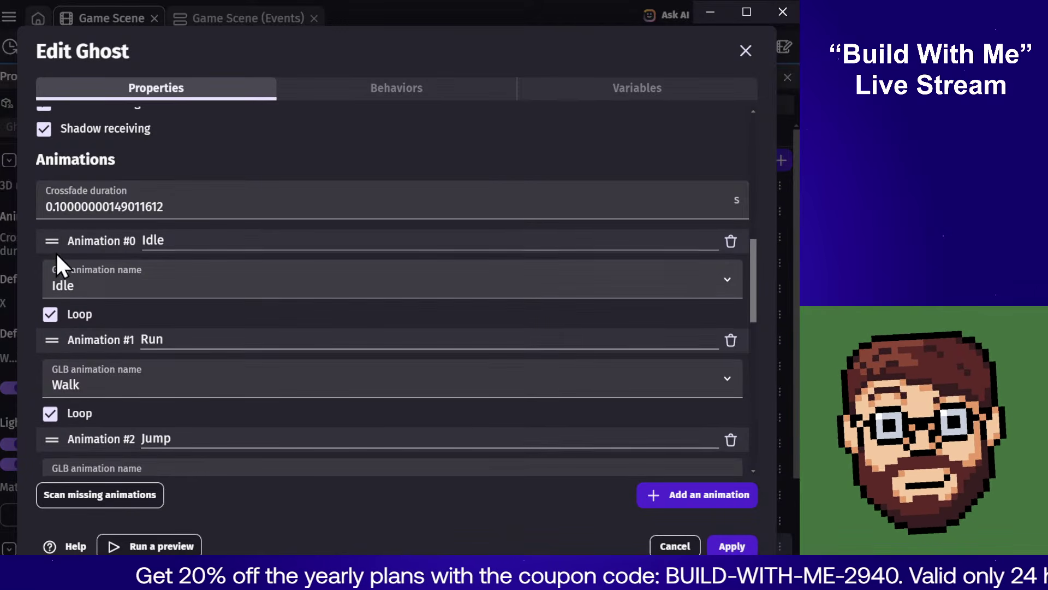
drag(52, 240, 54, 346)
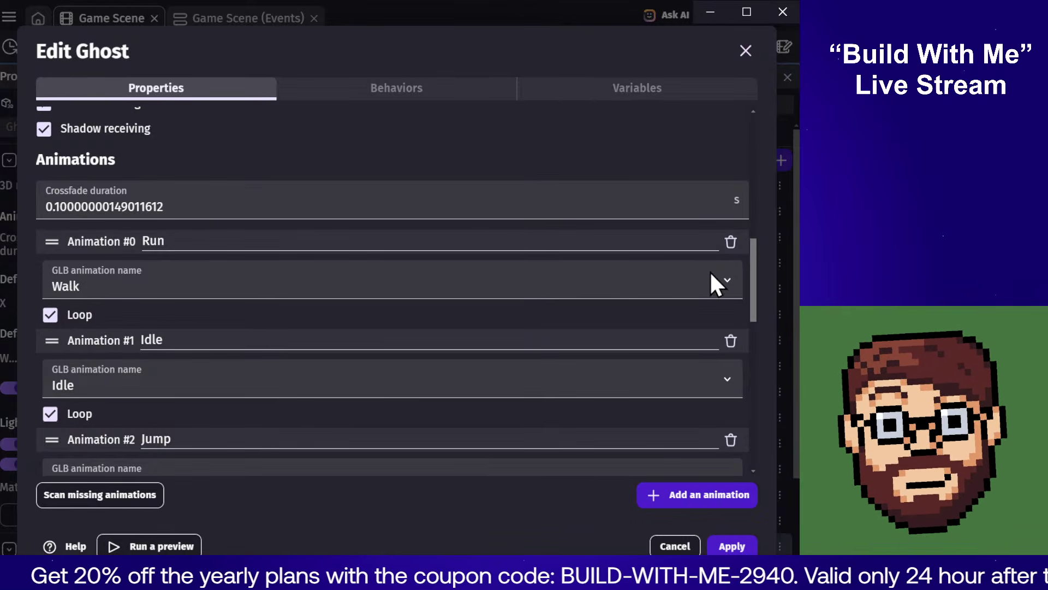
click(50, 414)
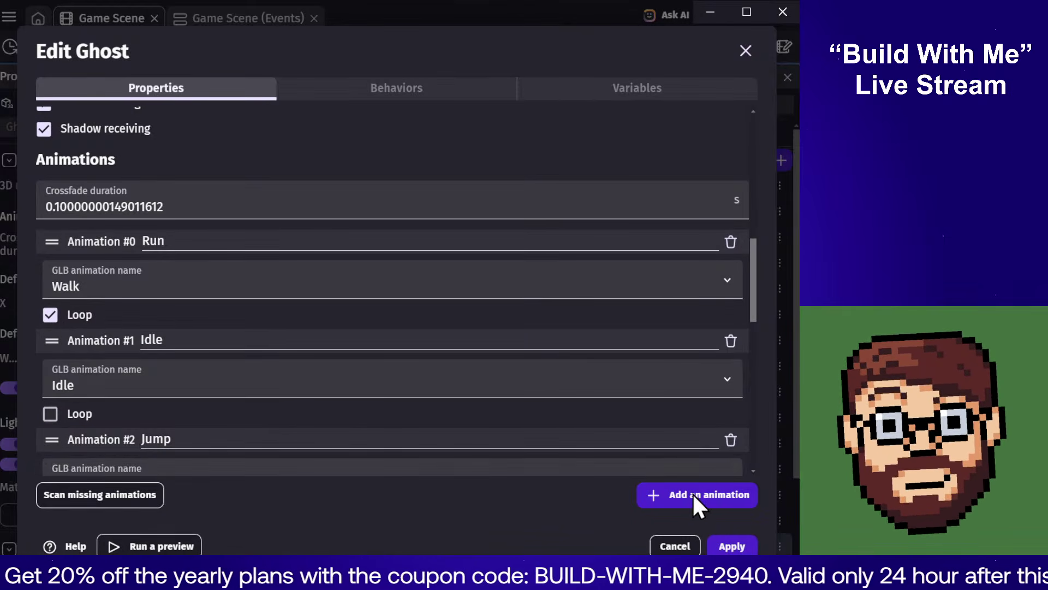
click(731, 545)
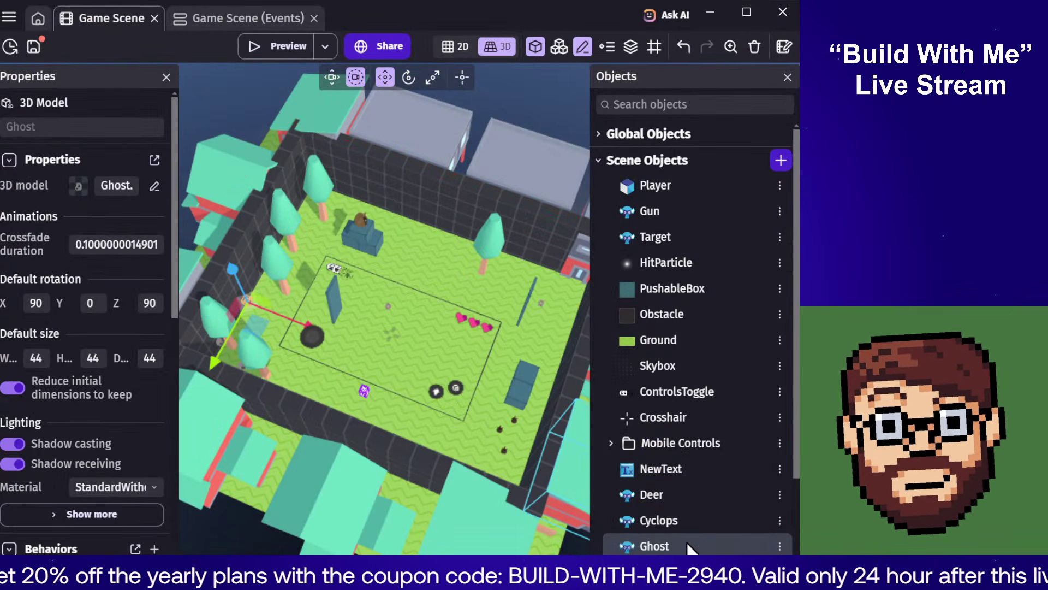
Step: Check the animation order and loop settings of the Cyclops object and close it without changes
double_click(692, 516)
scroll(327, 250, down, 10)
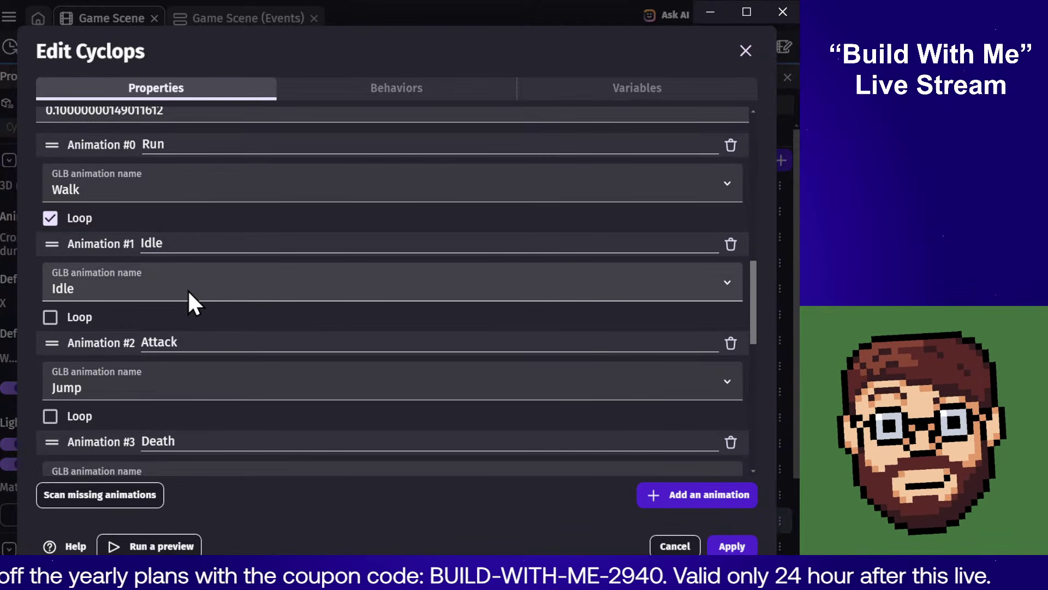
click(676, 546)
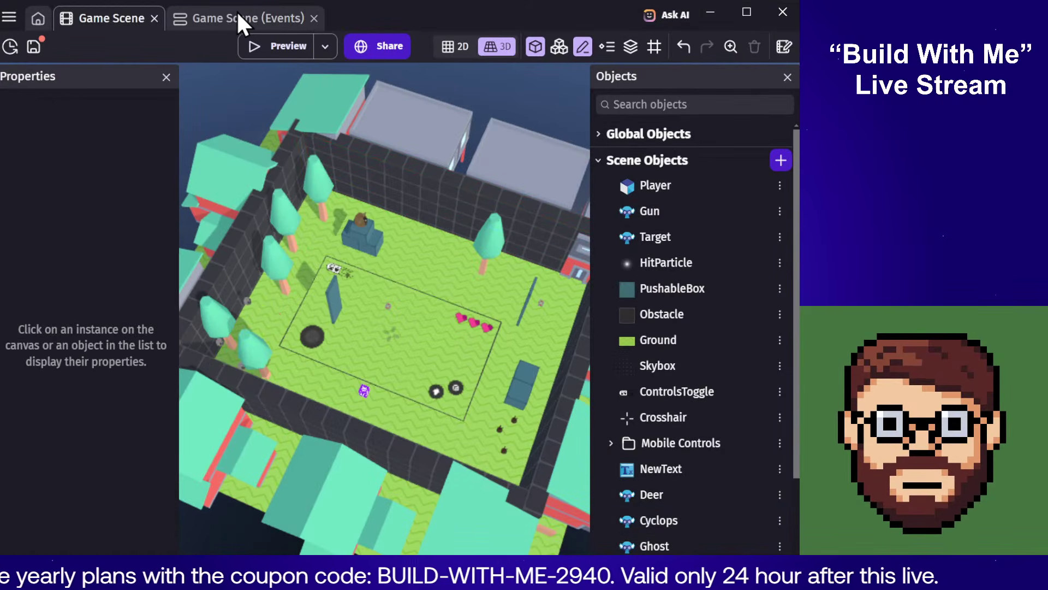
Step: Return to the Game Scene's events, playtest the enemies in a preview, and close the preview window
click(224, 20)
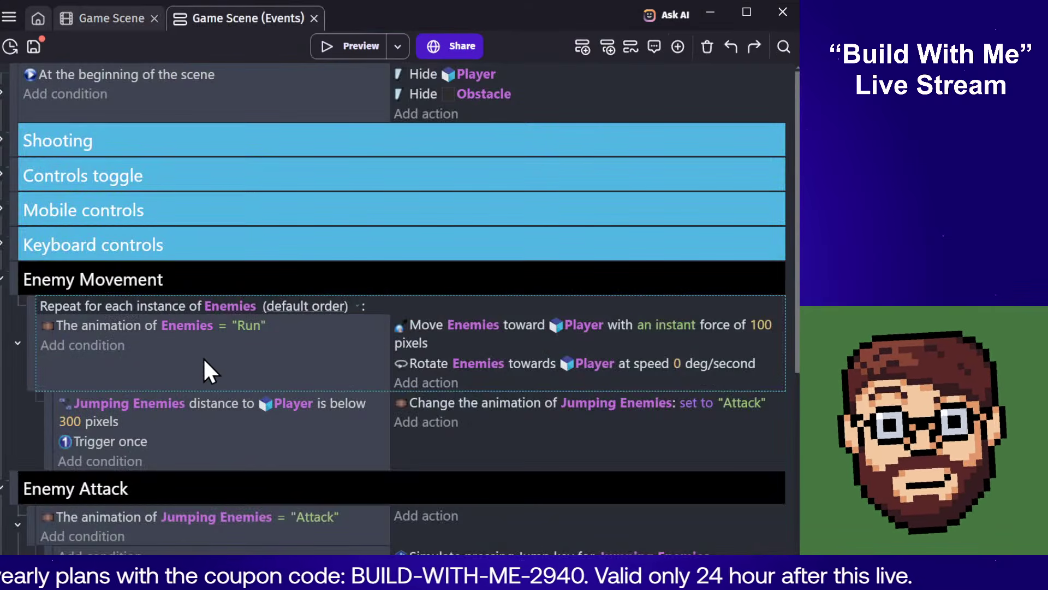
click(349, 55)
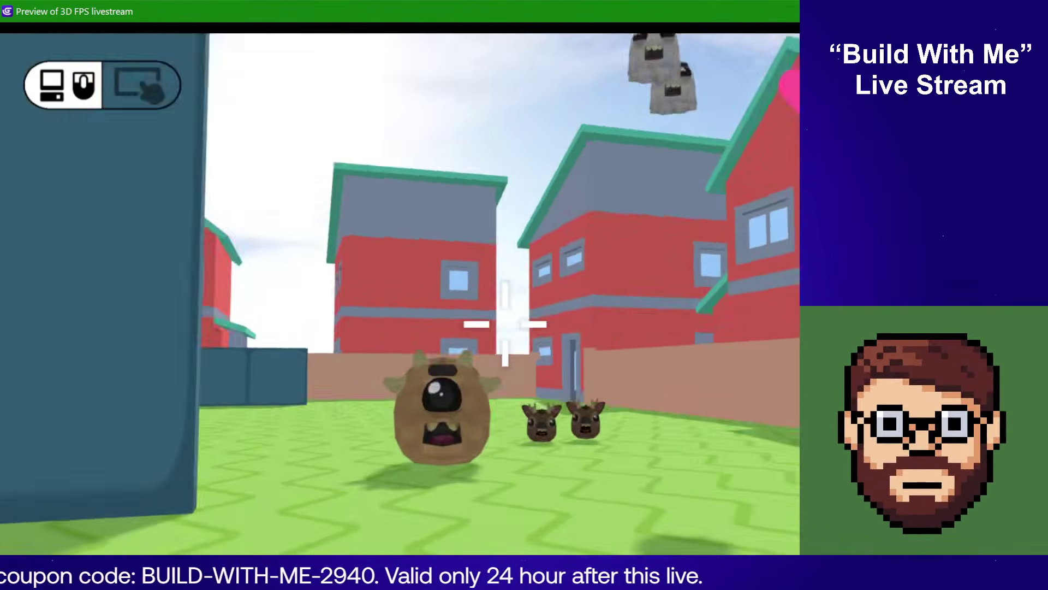
key(alt+F4)
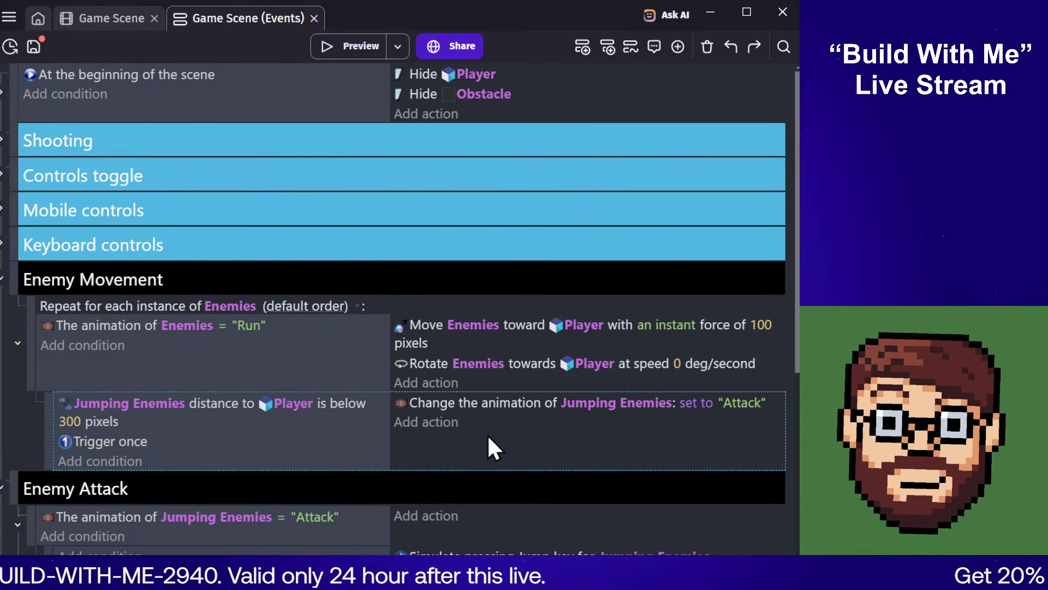
Step: Add an empty event below the Jumping Enemies distance event in Enemy Movement, leaving it without a condition
click(582, 48)
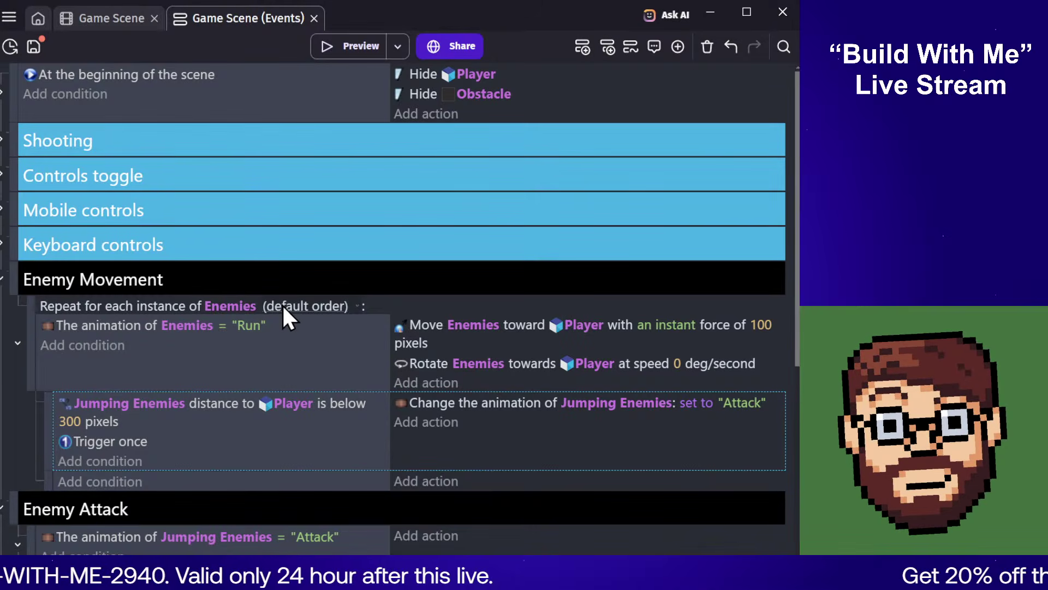
click(284, 485)
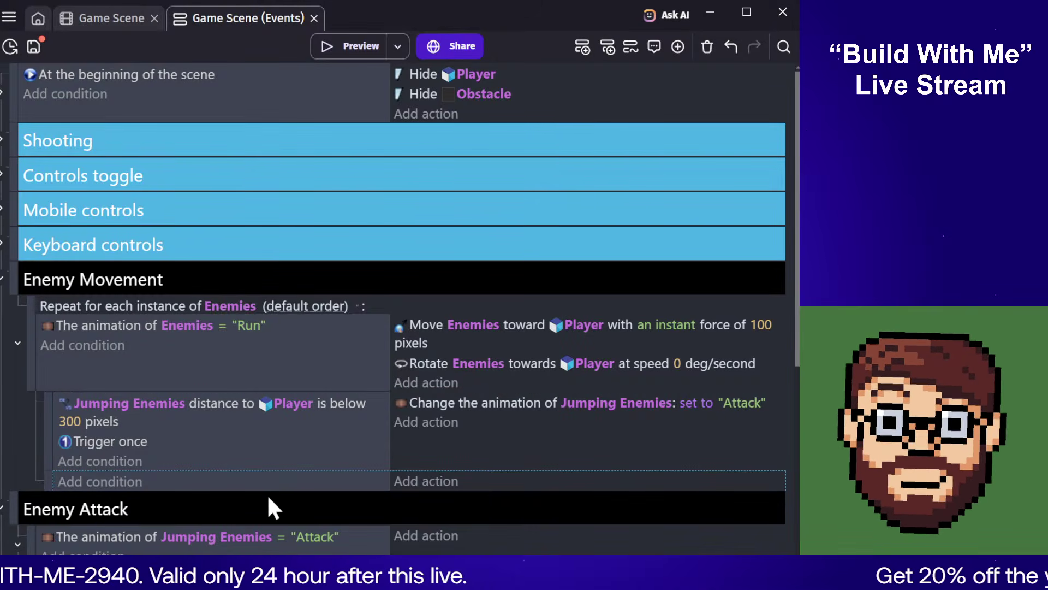
click(121, 483)
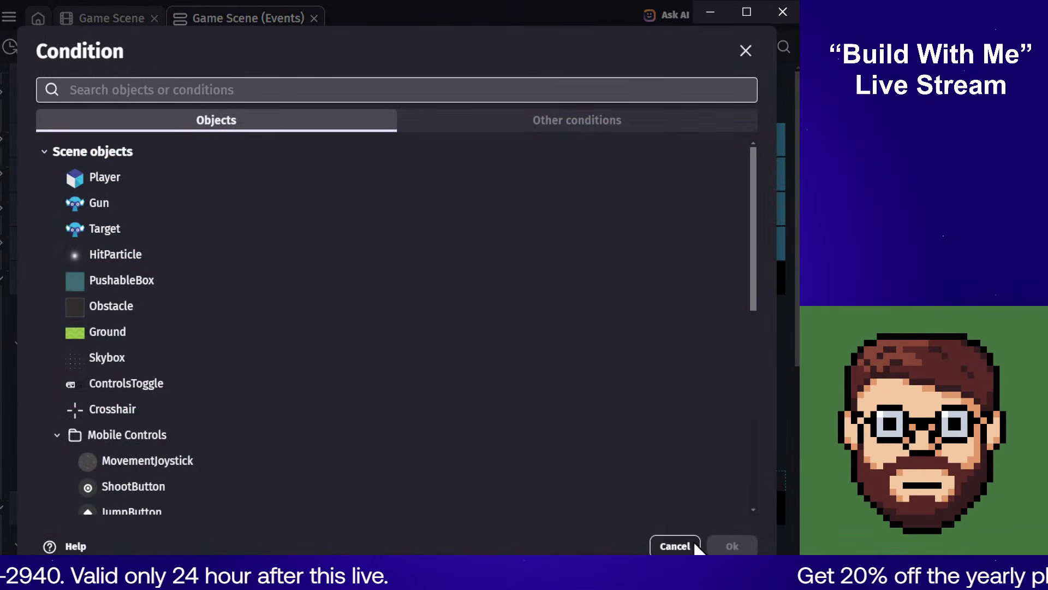
click(694, 545)
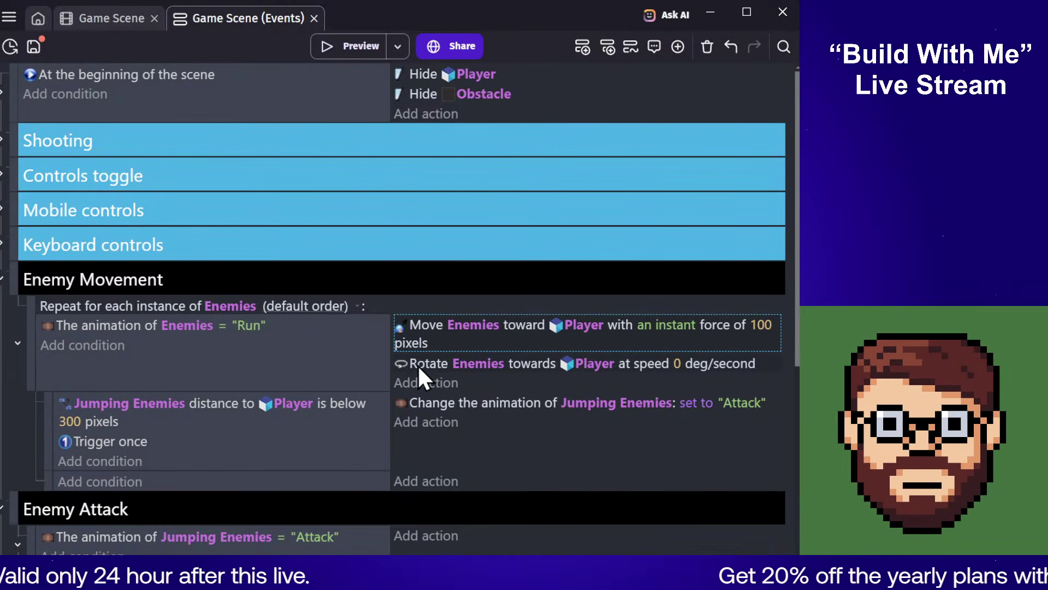
Step: Inspect the action moving Enemies toward Player and the other force-based movement actions, closing the action without changes
double_click(408, 333)
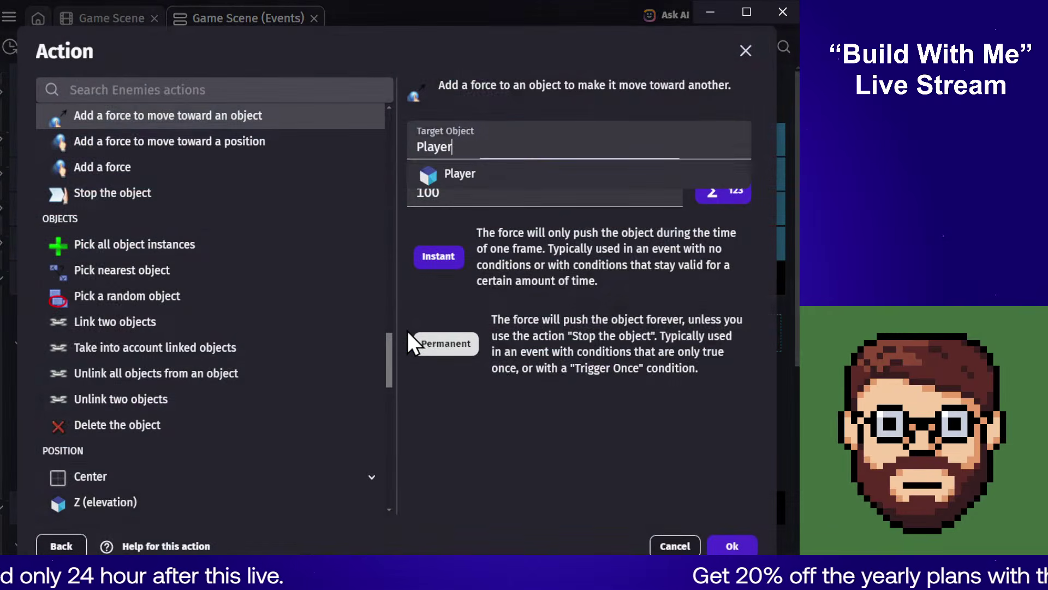
scroll(192, 211, up, 3)
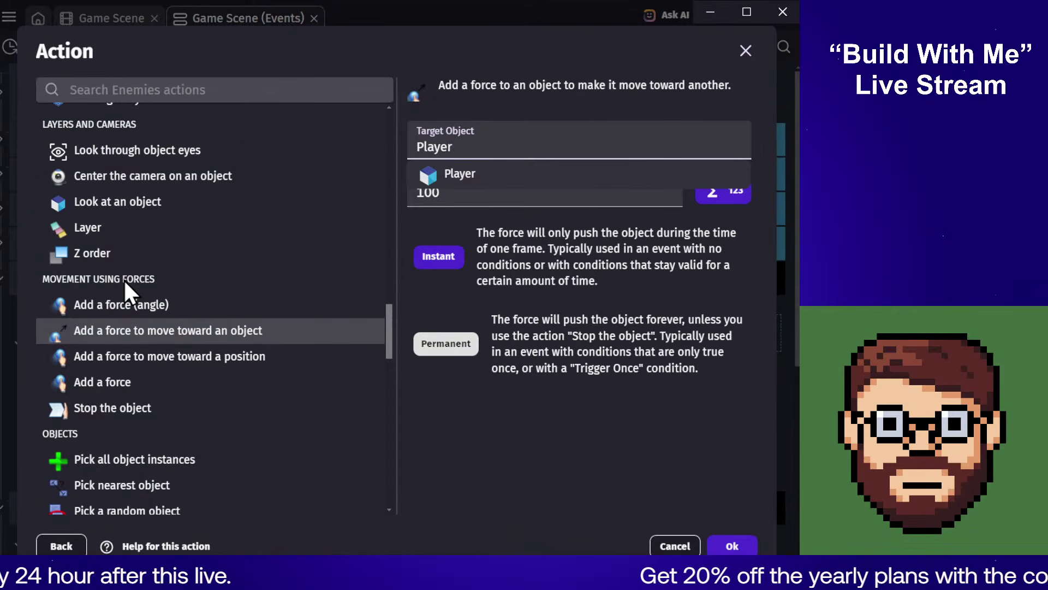
click(672, 548)
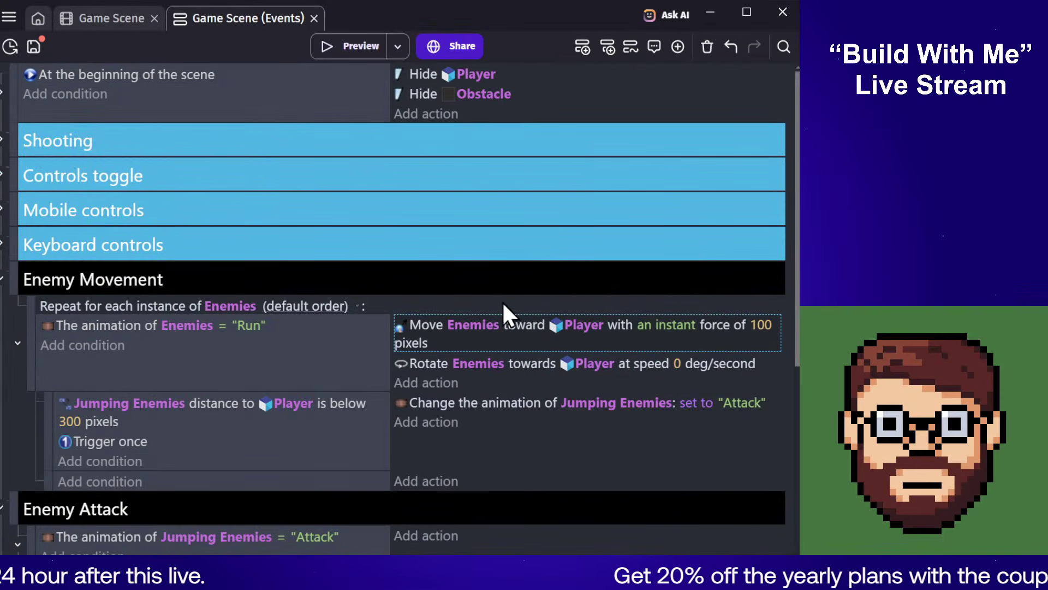
double_click(521, 329)
scroll(185, 273, up, 4)
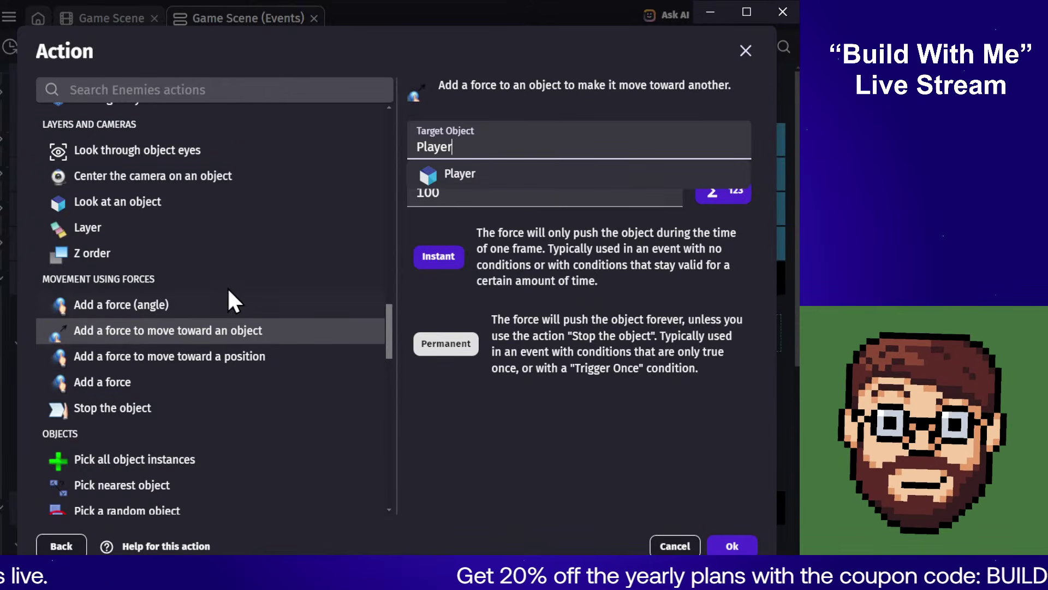
click(675, 547)
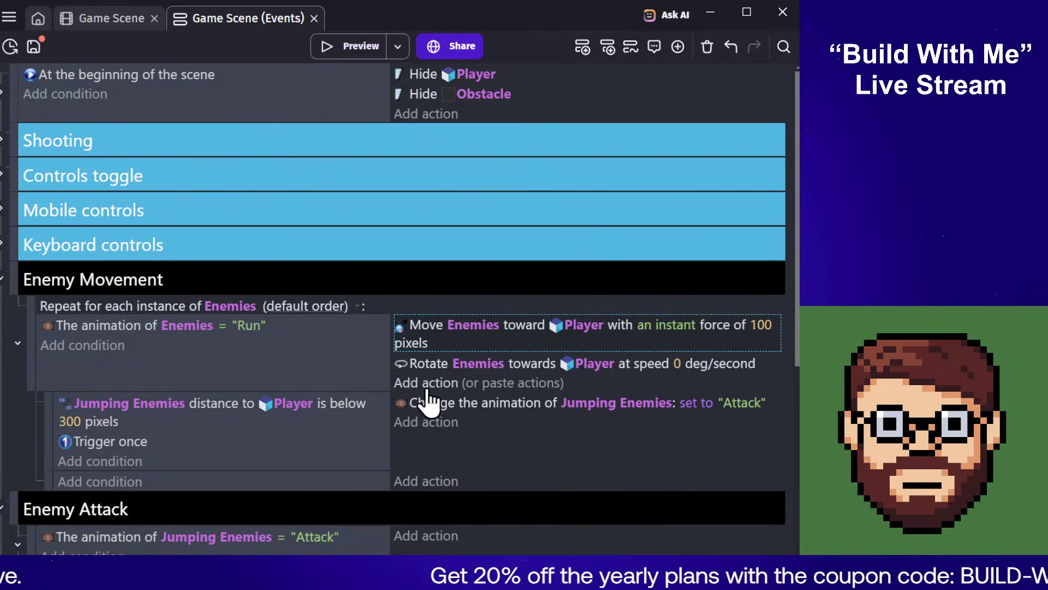
Step: Add an Apply force toward position action for Enemies to the "Run" animation event, leaving its parameters empty
click(428, 388)
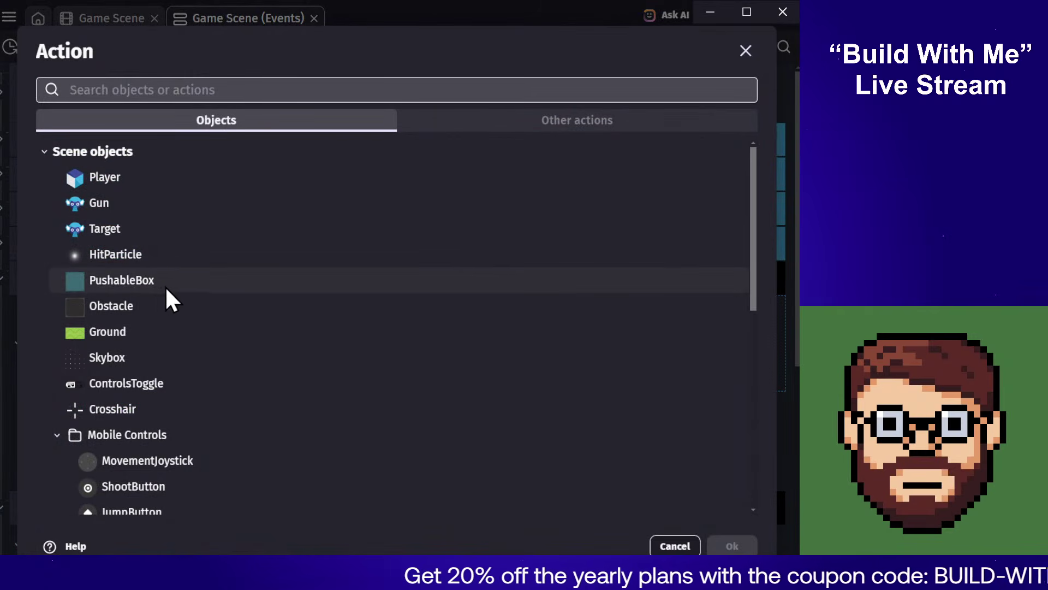
scroll(125, 382, down, 10)
click(110, 475)
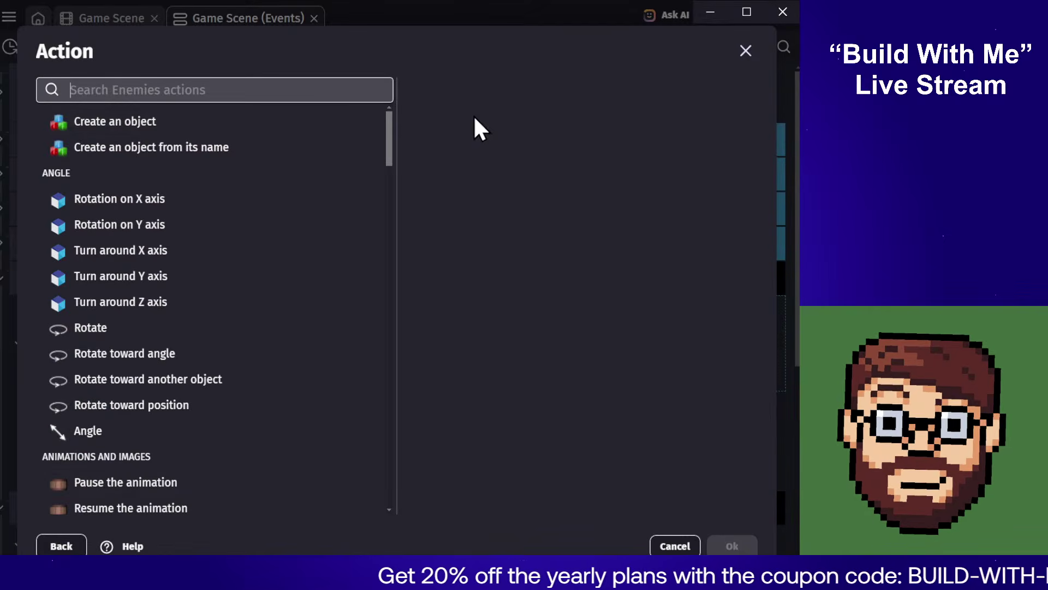
scroll(285, 254, down, 8)
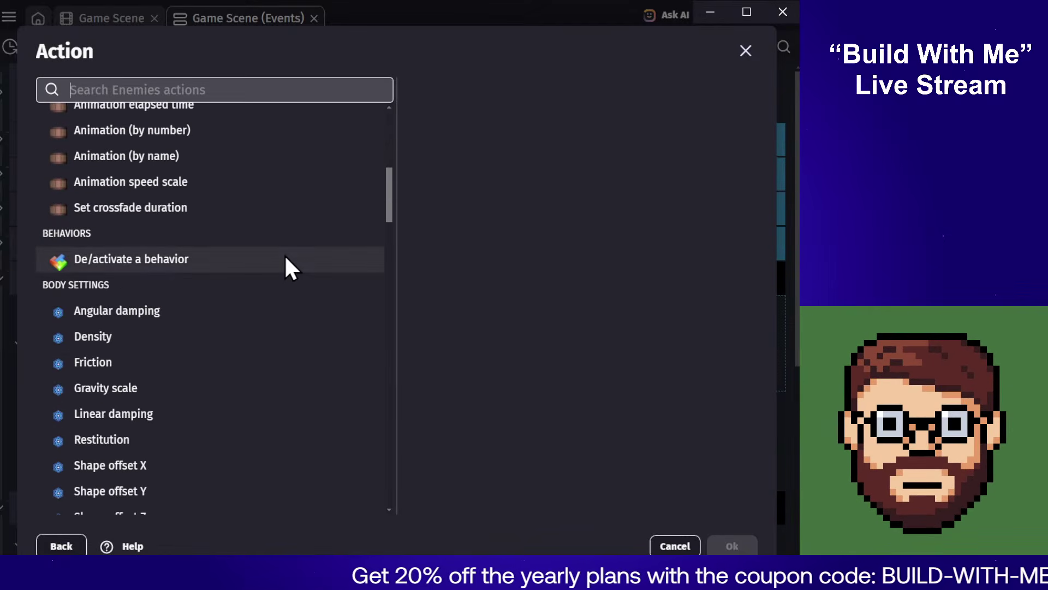
text(force)
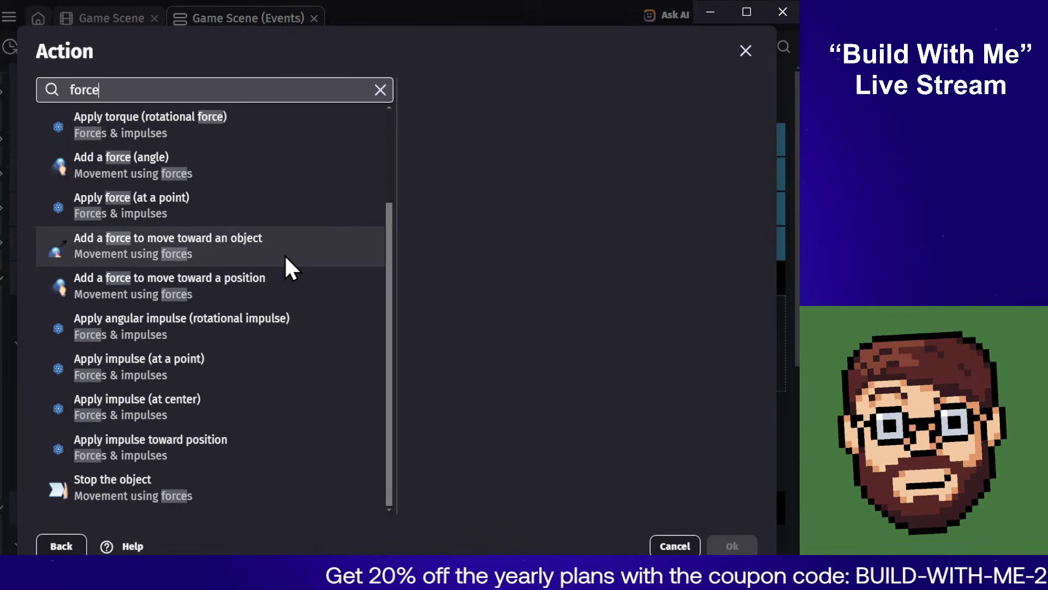
scroll(267, 207, up, 3)
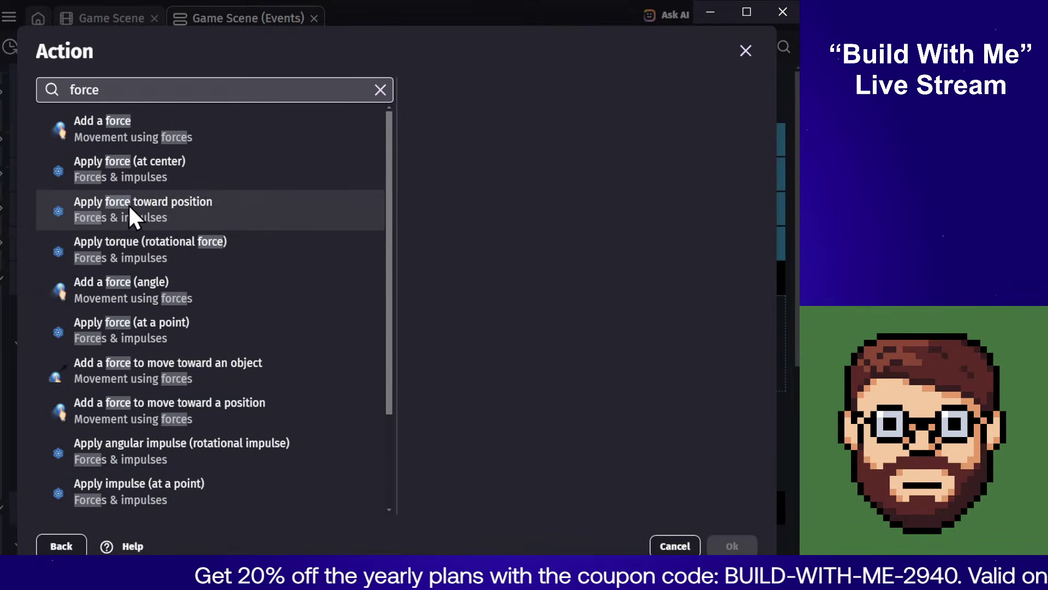
click(220, 204)
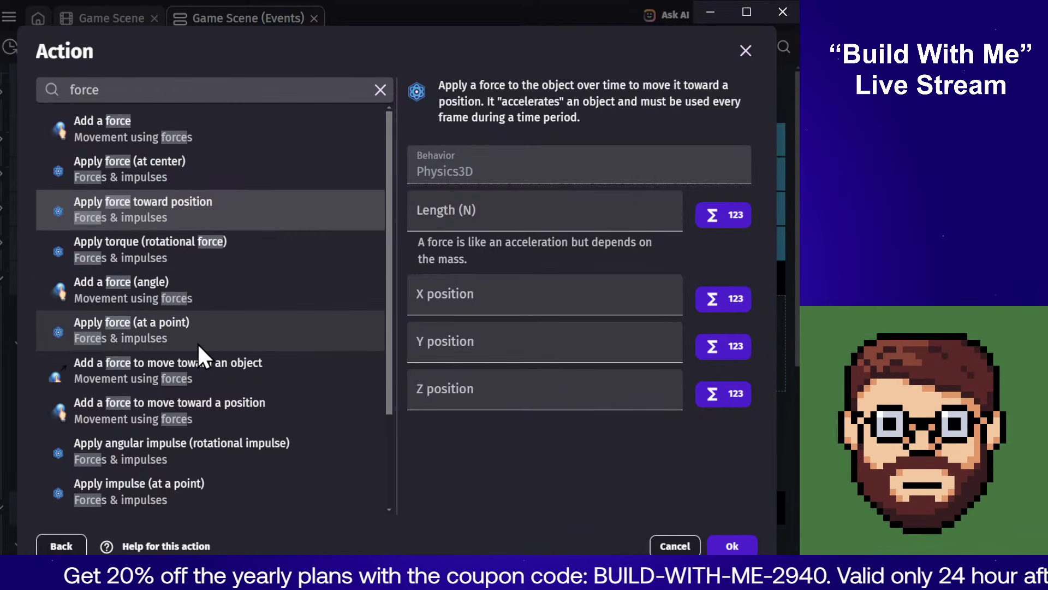
click(732, 546)
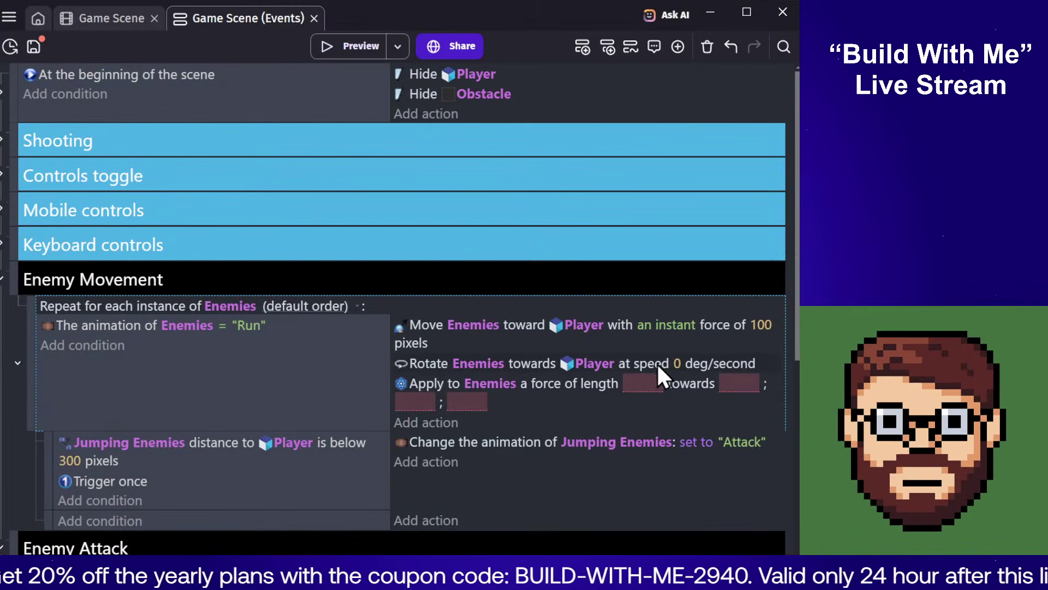
Step: Check the settings of the action moving Enemies toward Player and close it without changes
click(422, 330)
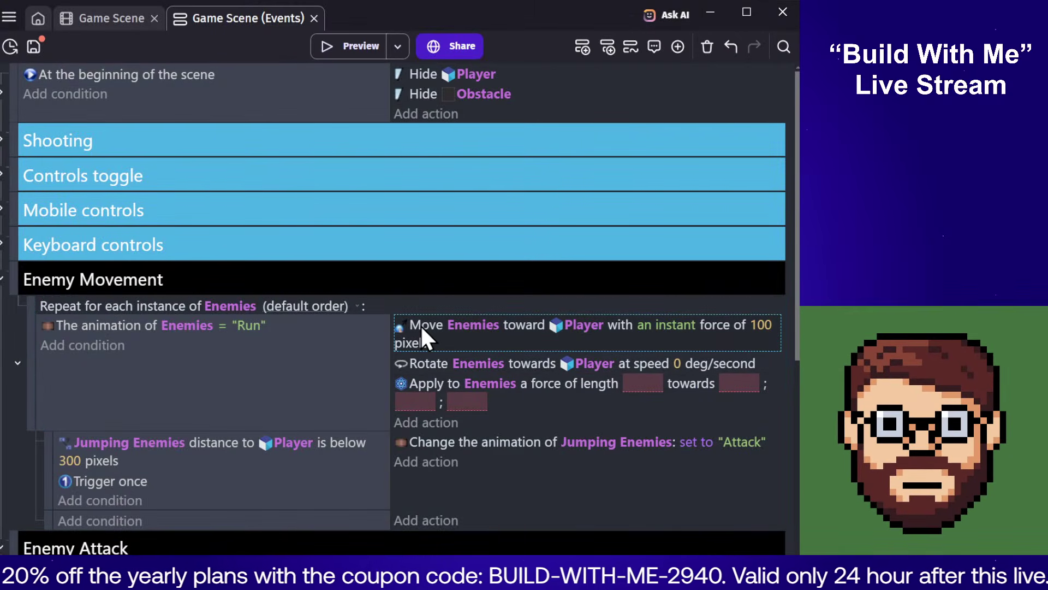
double_click(420, 329)
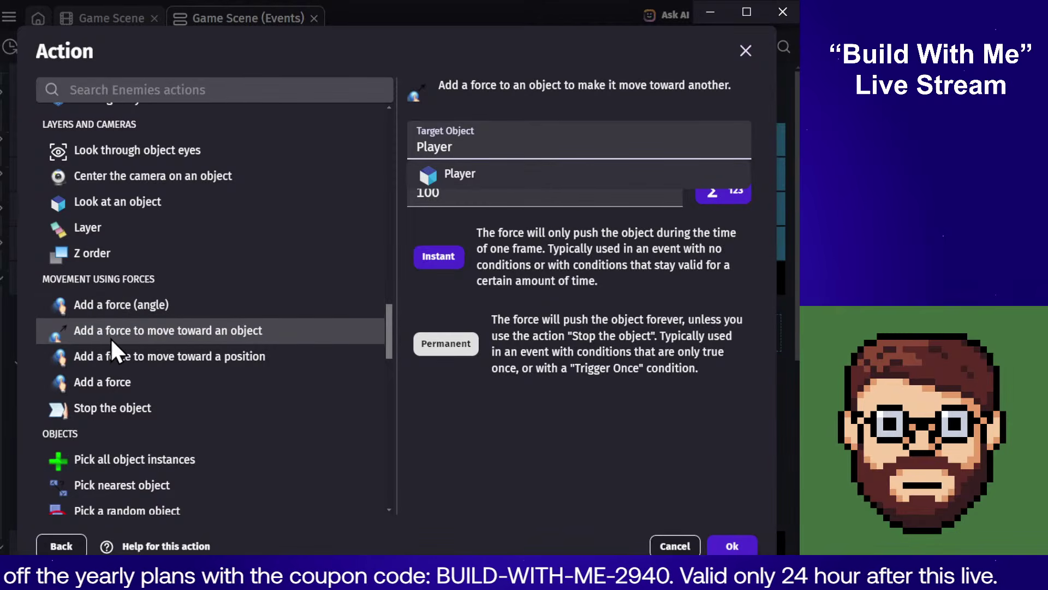
click(676, 546)
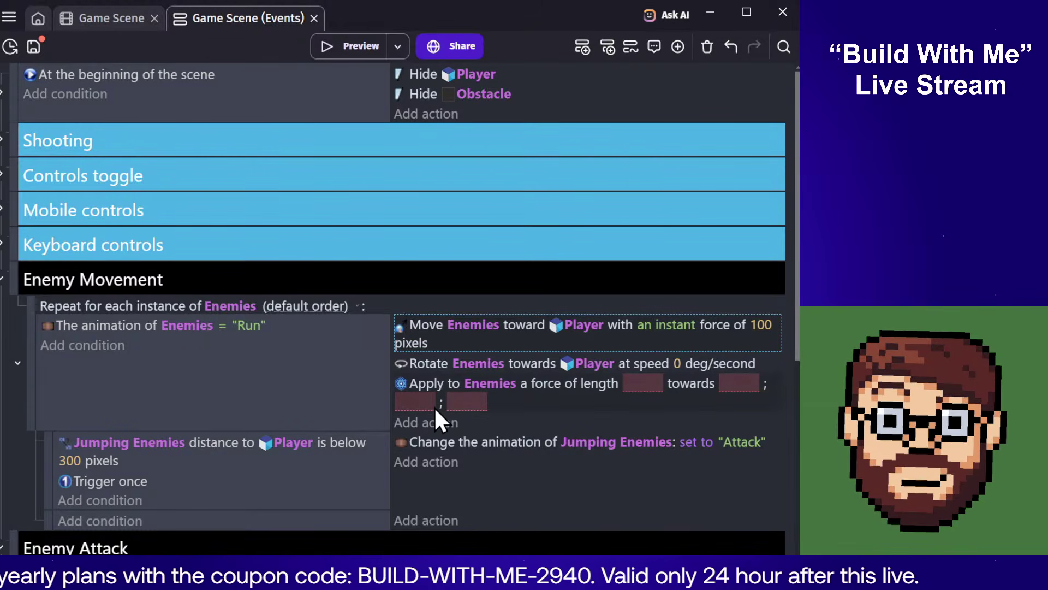
Step: Set the X position of the Enemies' Apply force toward position action to Player.X()
double_click(433, 383)
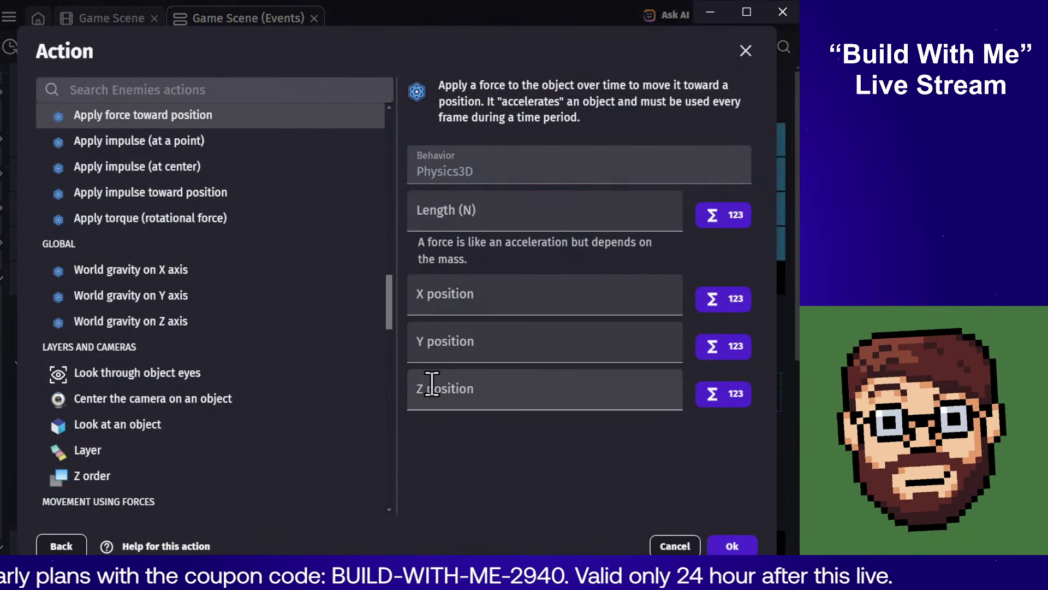
click(487, 209)
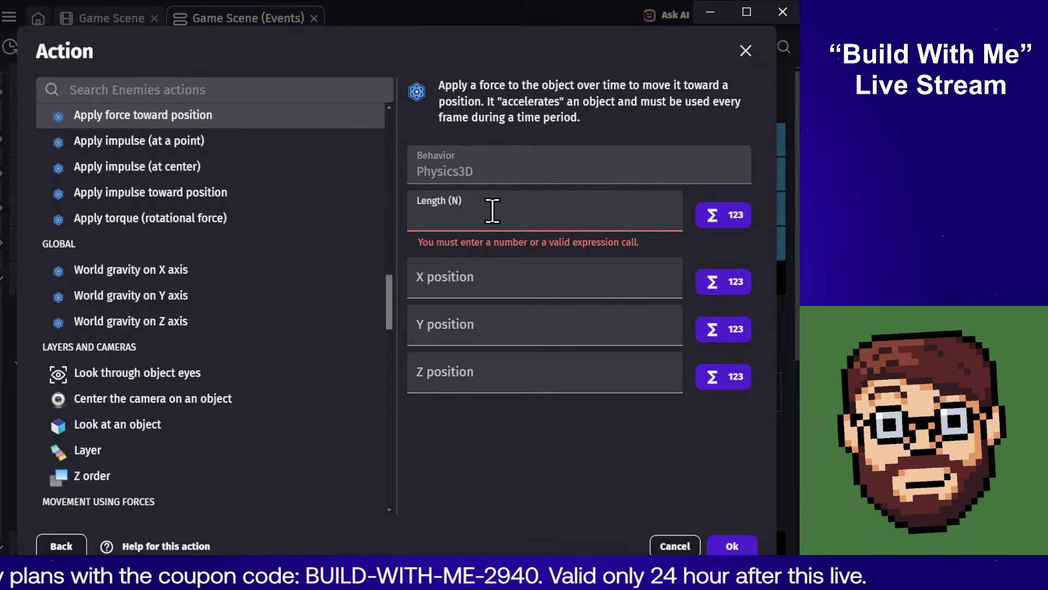
click(499, 273)
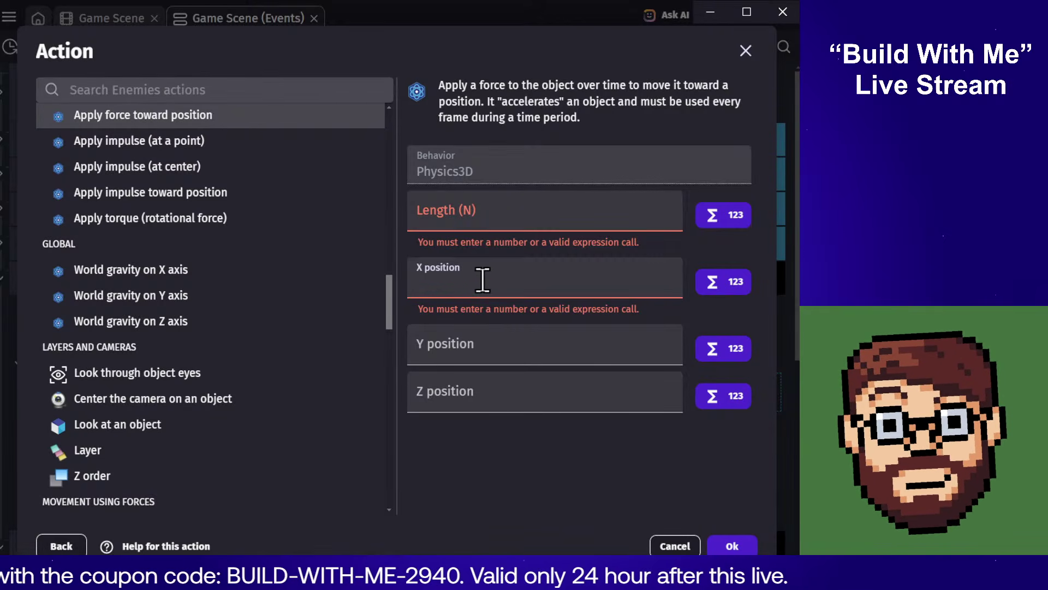
text(Player)
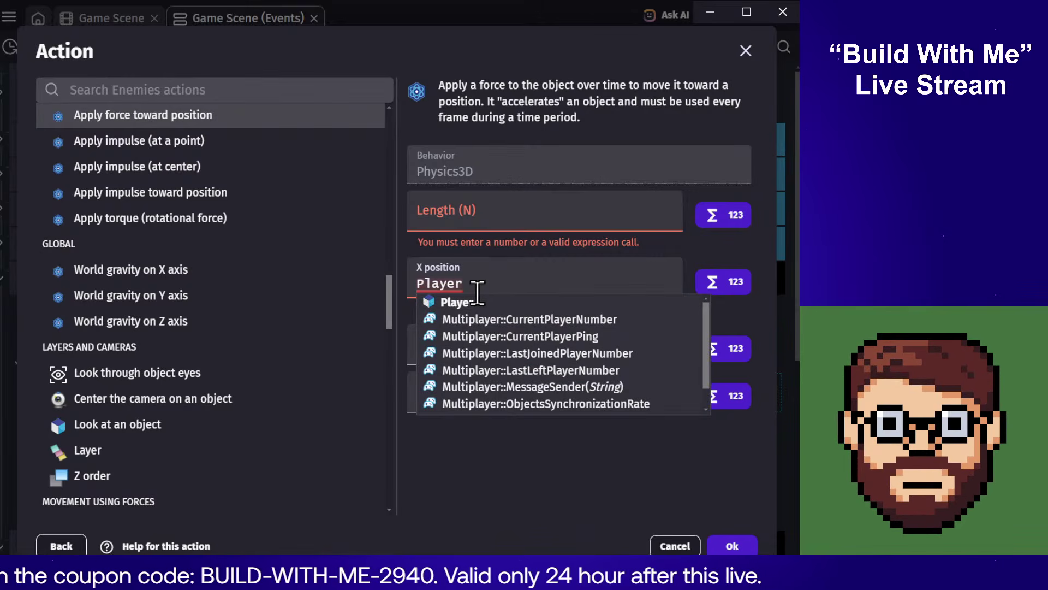
text(.)
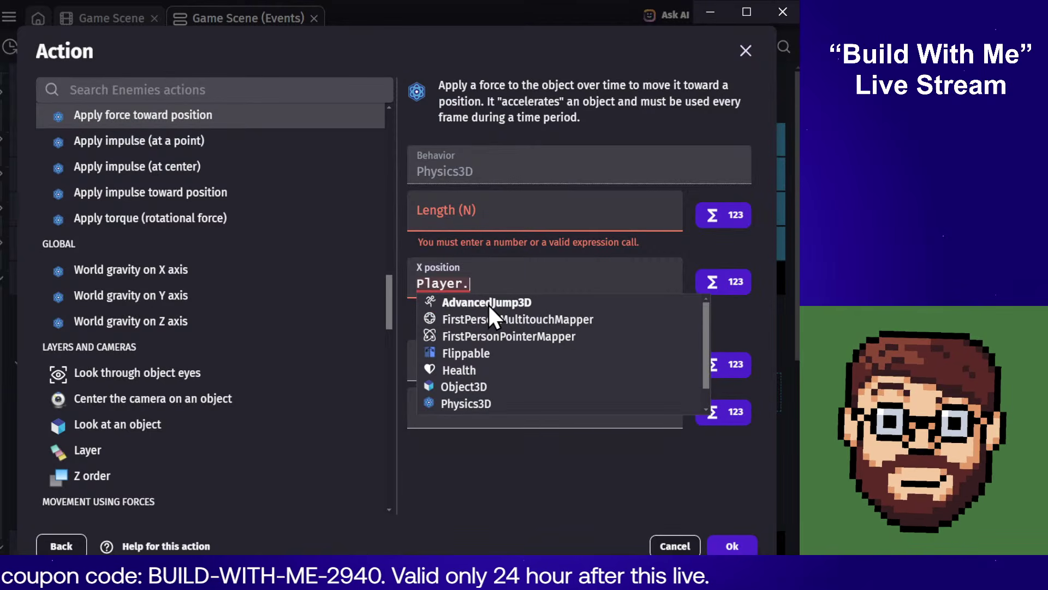
text(x)
click(289, 302)
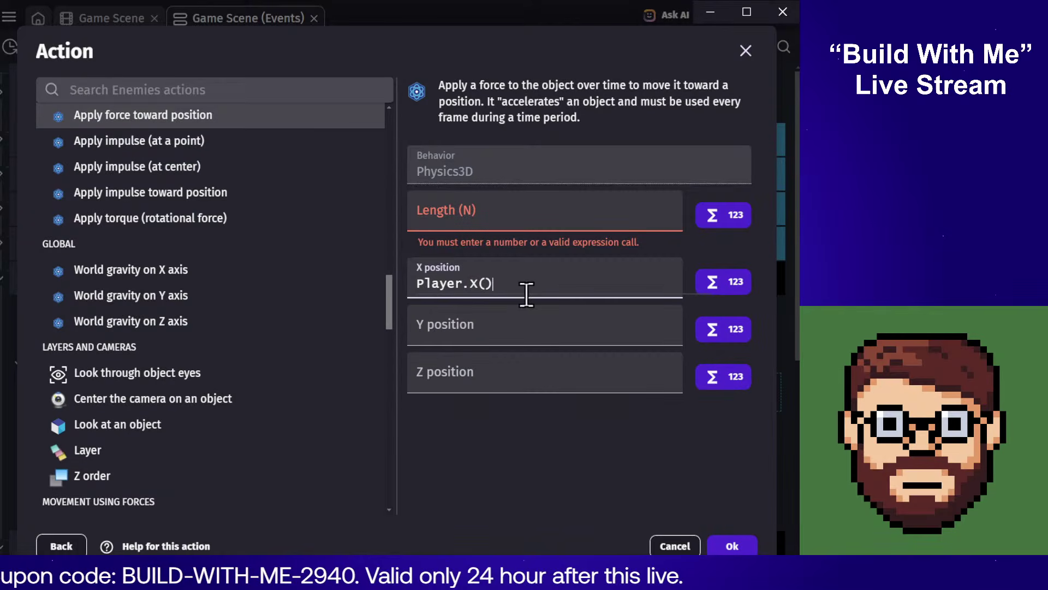
Step: Reuse the X position expression for the force's Y position and change it to Player.Y()
triple_click(536, 283)
key(ctrl+c)
click(493, 333)
key(ctrl+v)
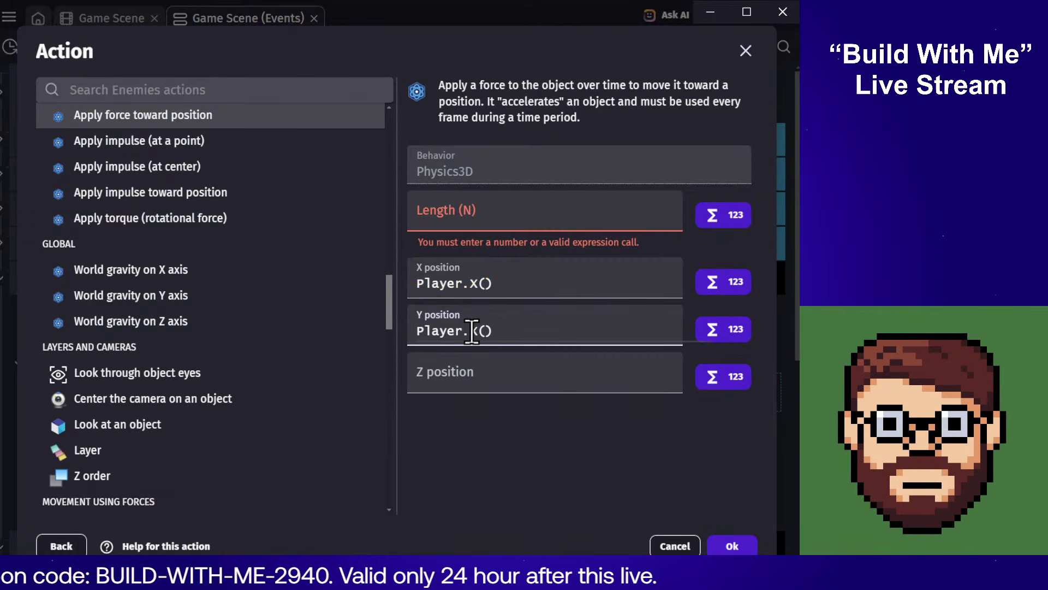
key(BackSpace)
key(BackSpace)
key(BackSpace)
text(Y)
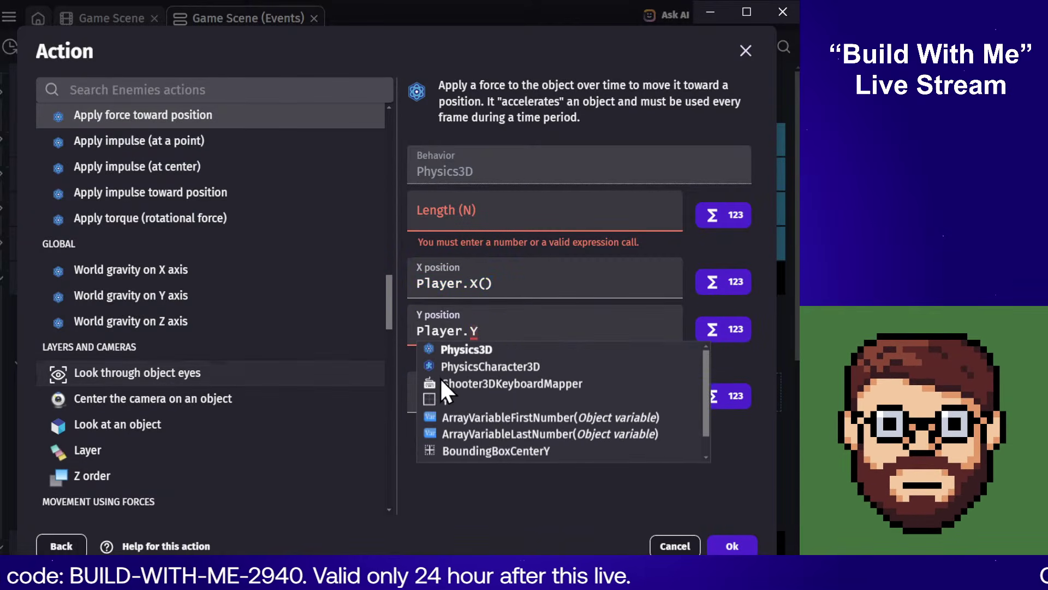
click(446, 401)
Step: Set the force's Z position to the Player's 3D object Z coordinate, Player.Object3D::Z()
click(501, 374)
key(ctrl+v)
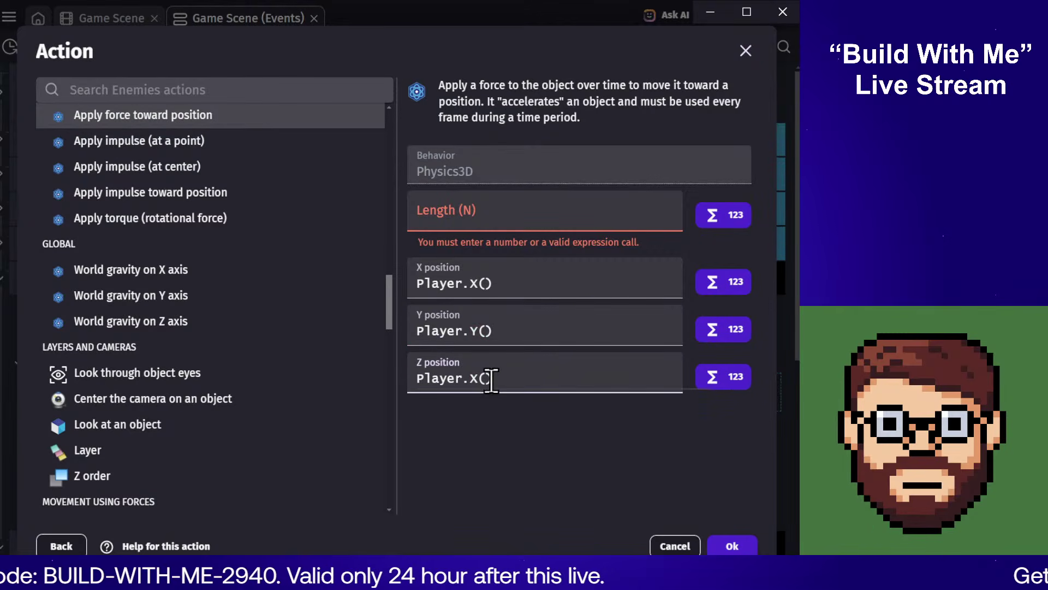
drag(470, 377, 529, 378)
key(BackSpace)
key(BackSpace)
key(BackSpace)
key(BackSpace)
key(BackSpace)
key(BackSpace)
key(BackSpace)
key(BackSpace)
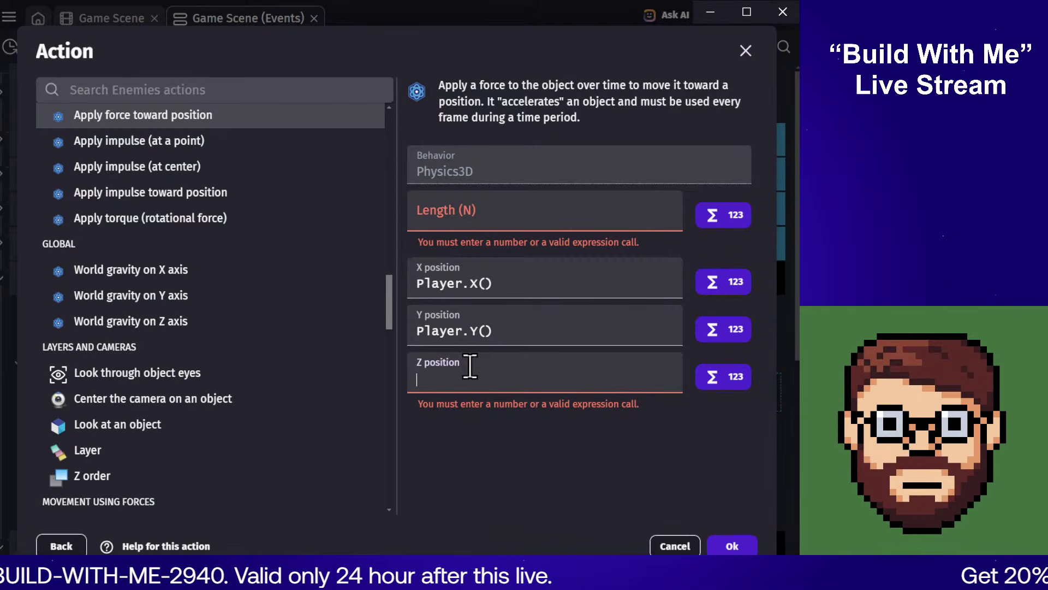
key(ctrl+v)
drag(470, 378, 534, 377)
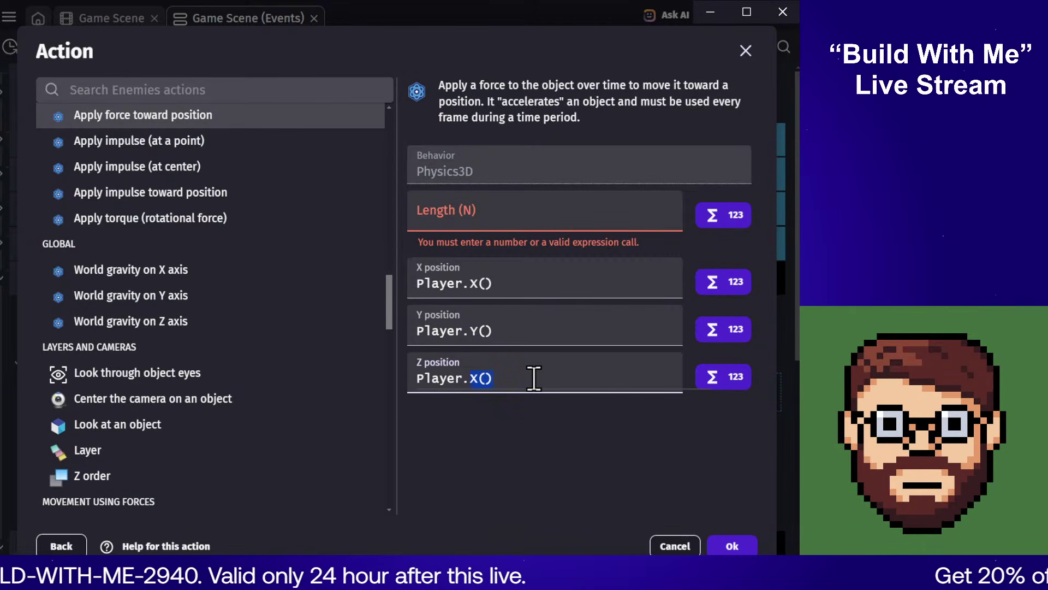
text(z)
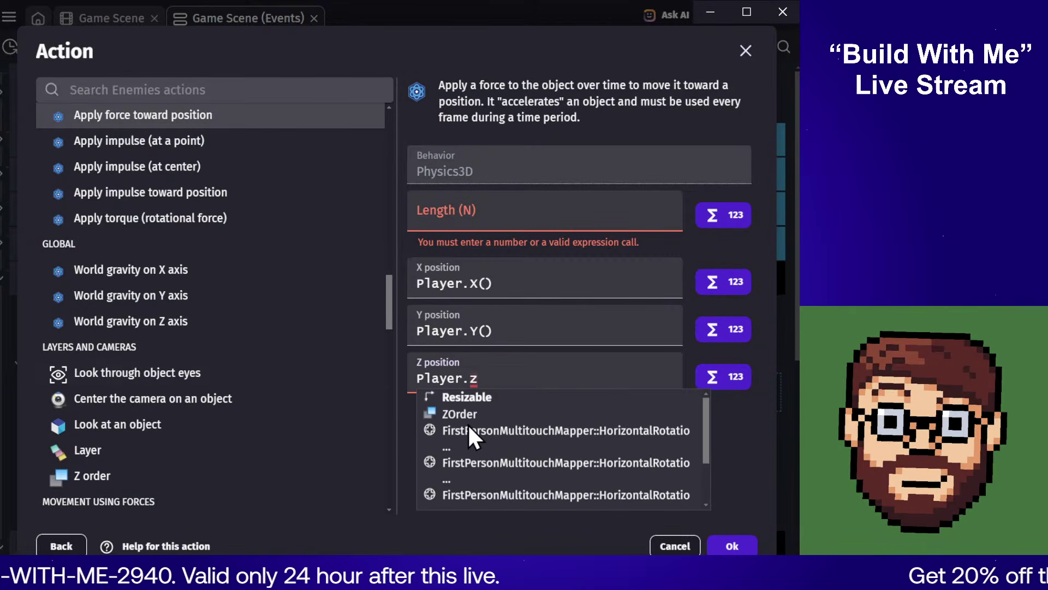
click(458, 414)
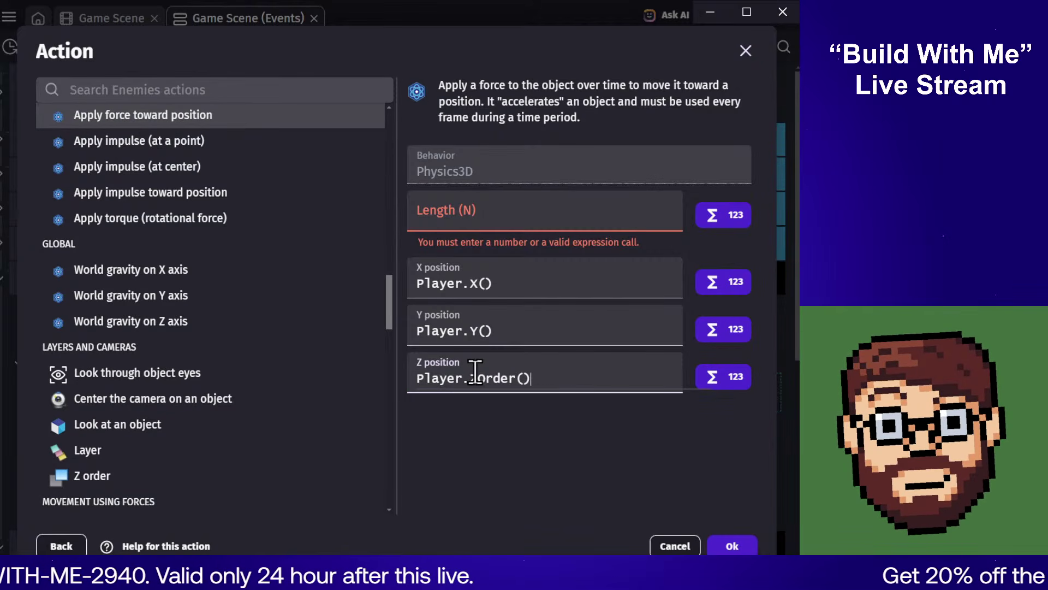
drag(470, 377, 563, 374)
text(Z)
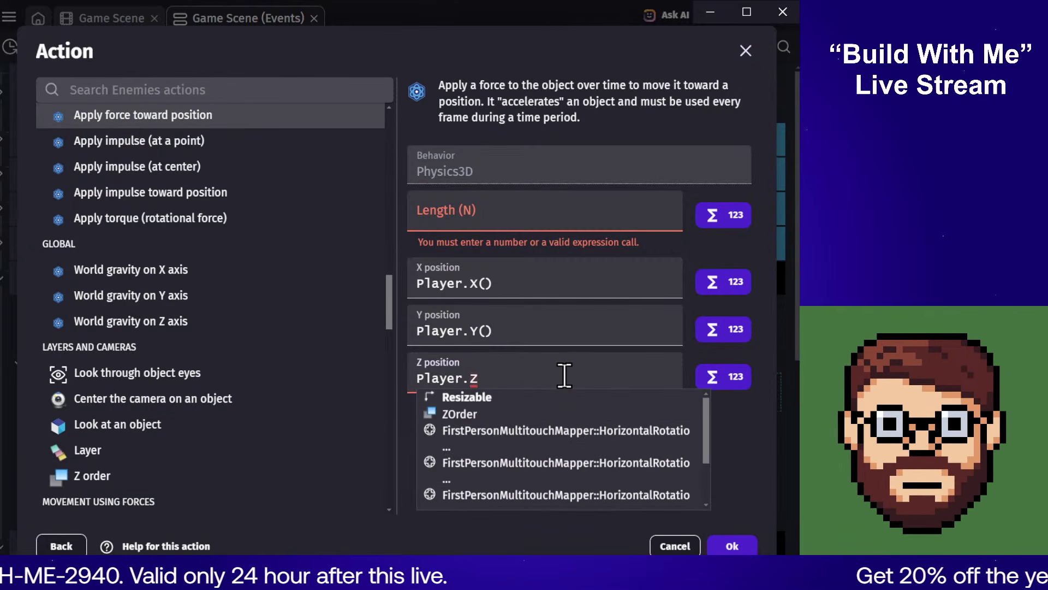
drag(707, 425, 704, 463)
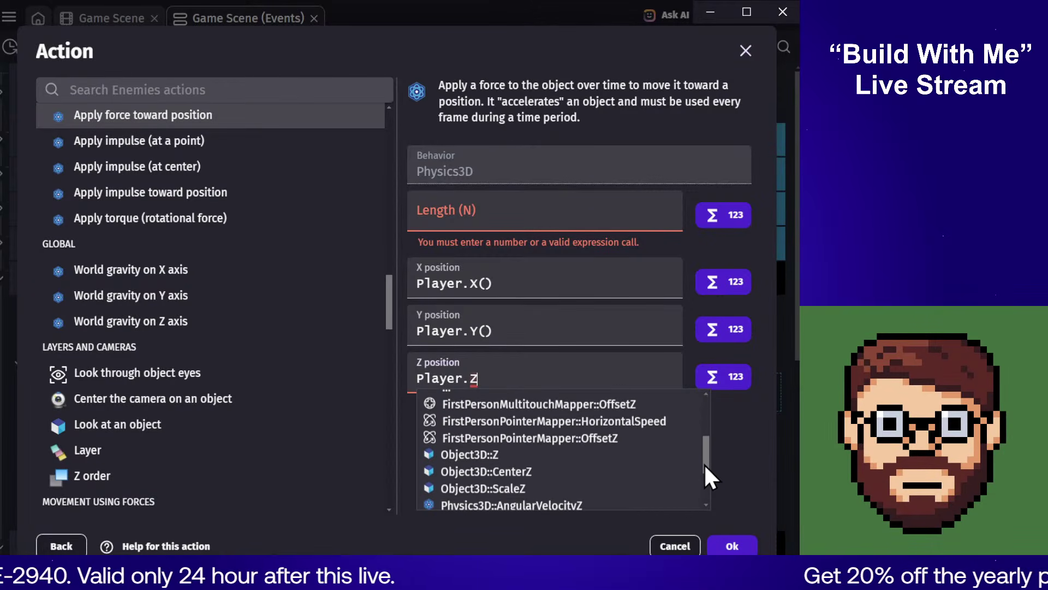
click(489, 454)
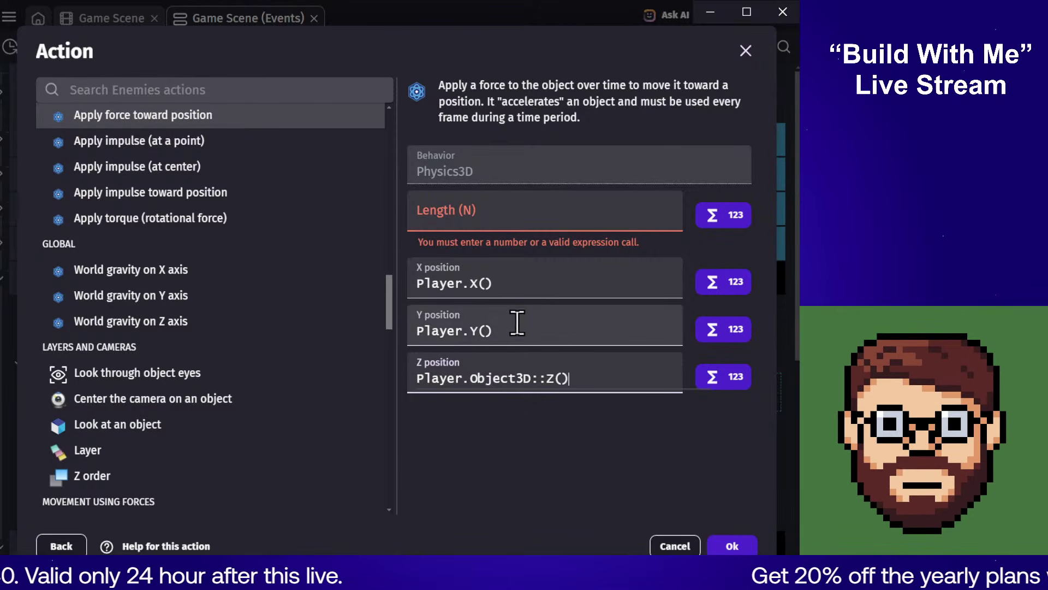
Step: Set the force length to 20, apply the action, and delete the instant-force action moving Enemies toward Player
click(491, 216)
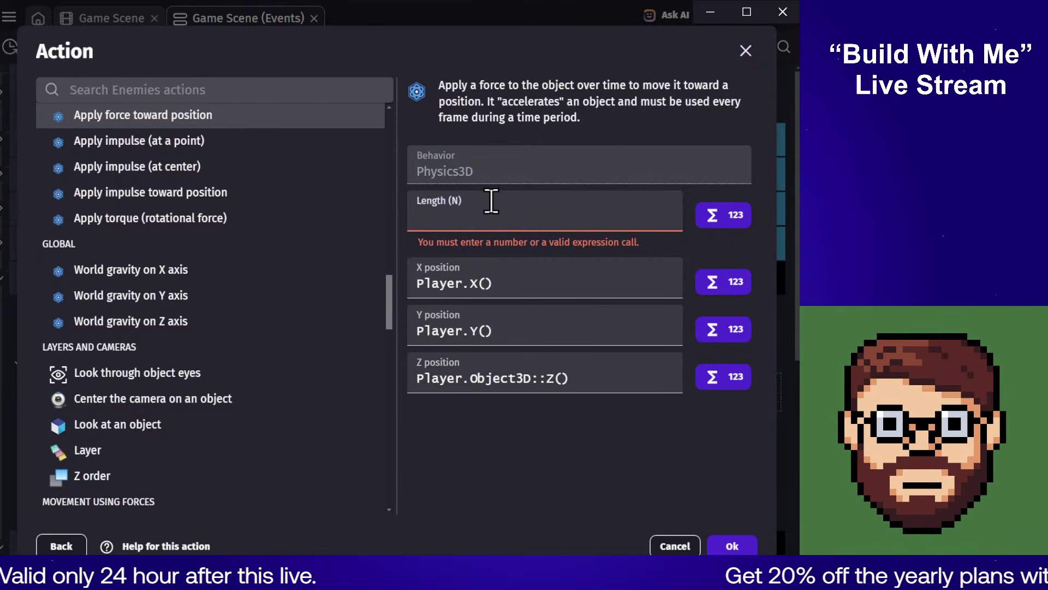
text(20)
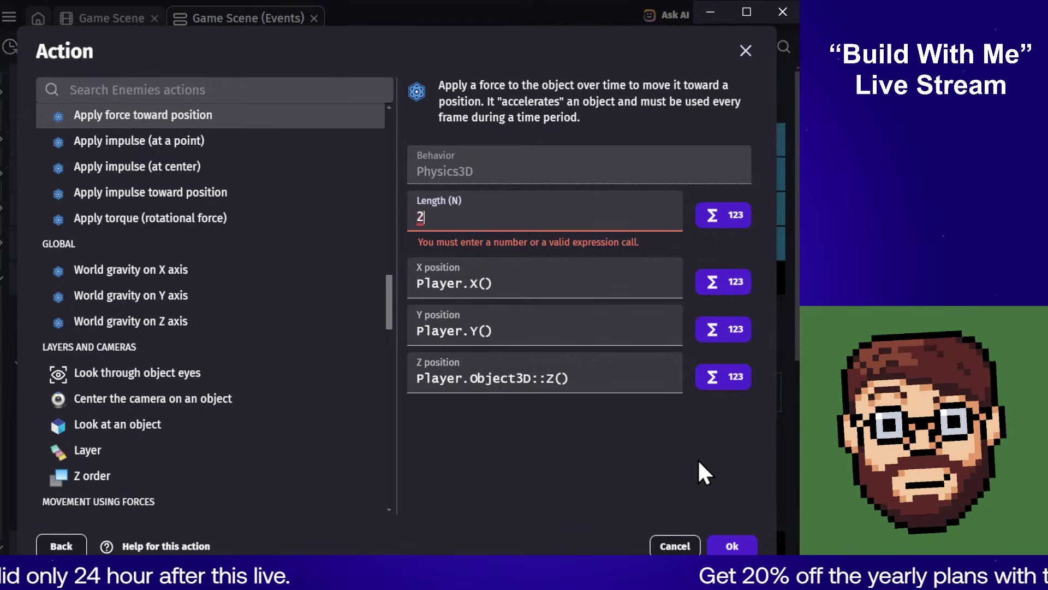
click(732, 546)
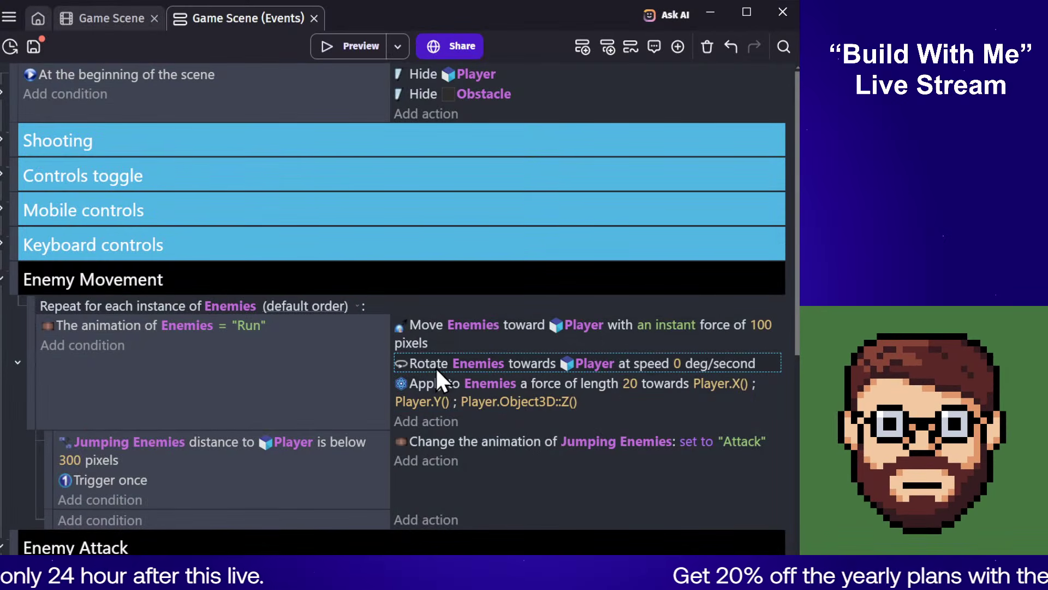
click(600, 339)
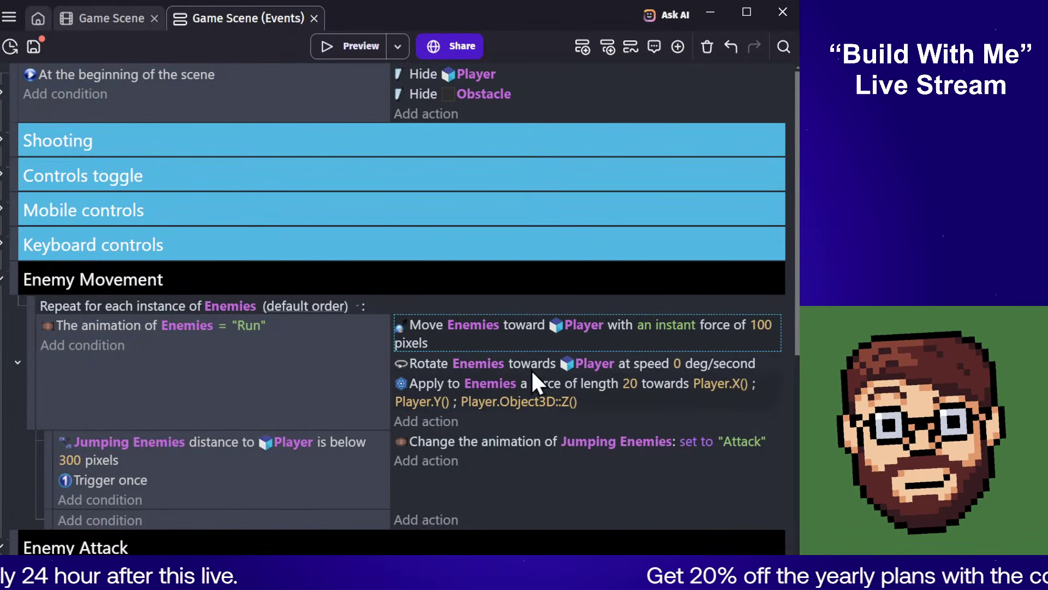
key(Delete)
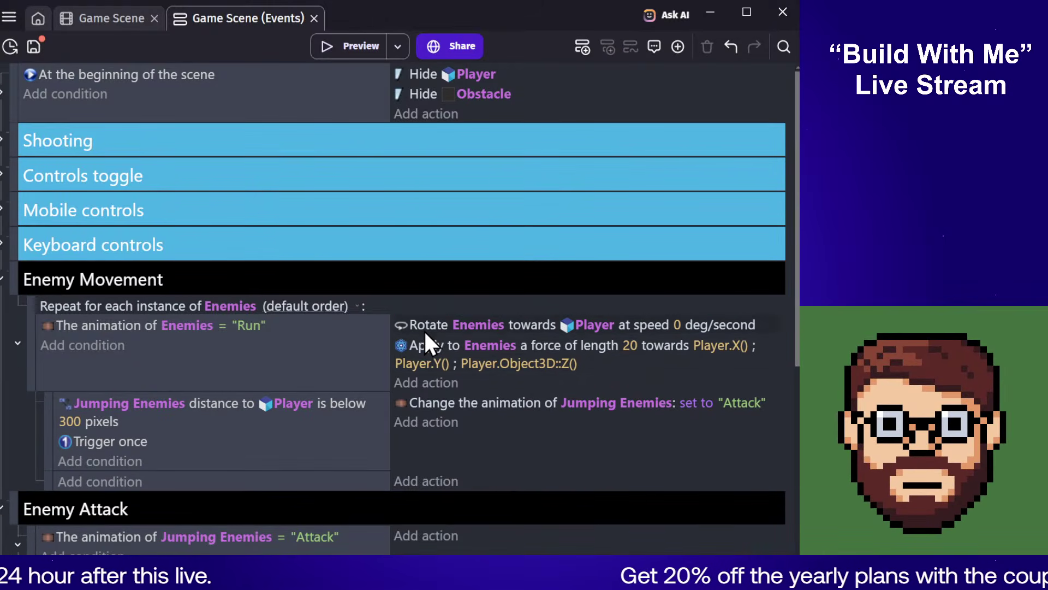
Step: Playtest the enemies' force-based movement in a preview, close it, and select the "Run" animation event
click(350, 54)
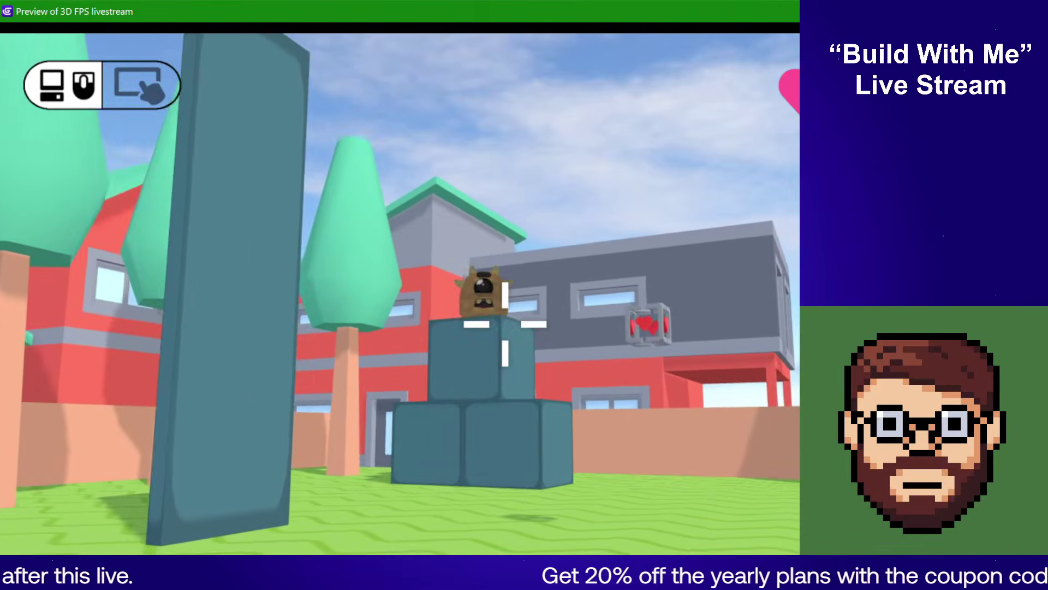
key(w)
click(505, 324)
key(w)
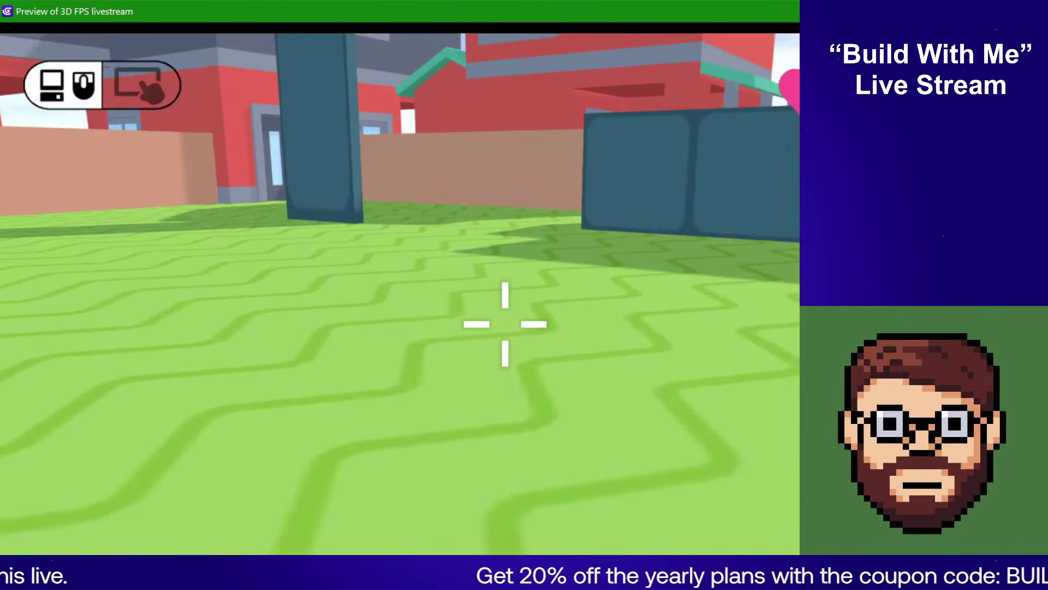
click(505, 324)
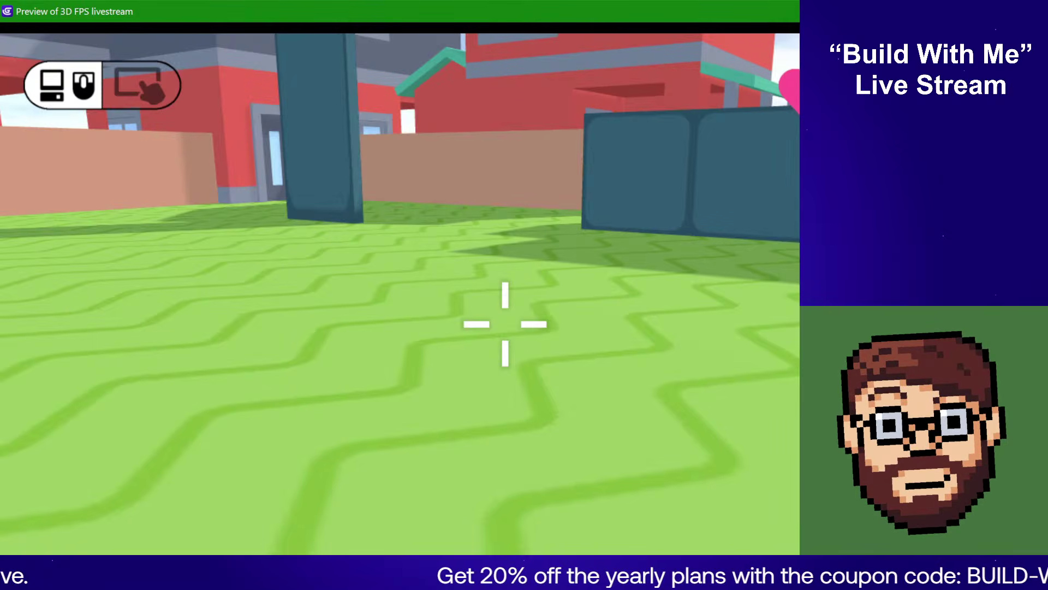
key(alt+F4)
click(294, 367)
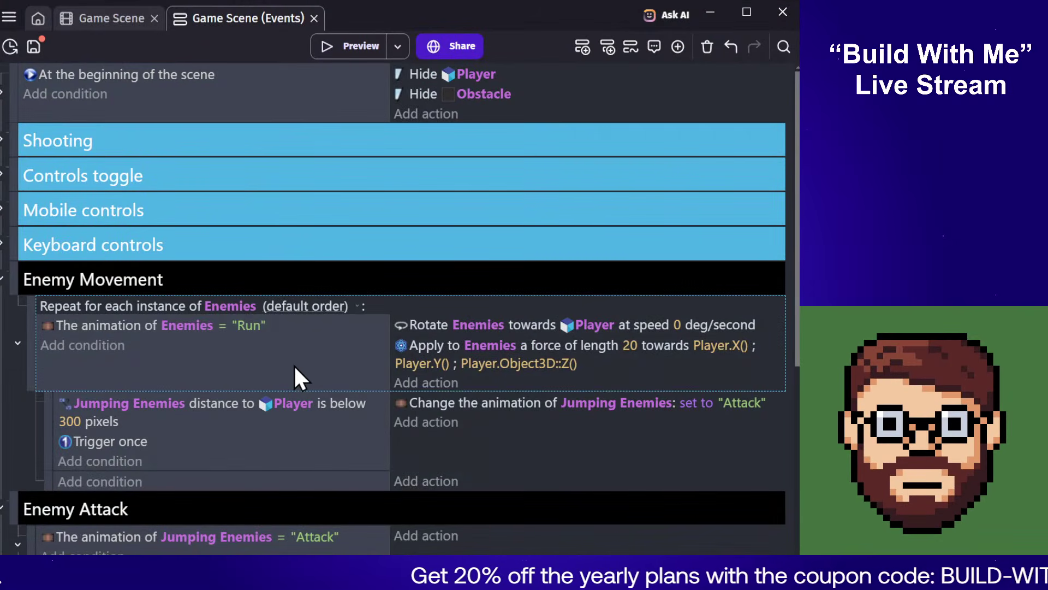
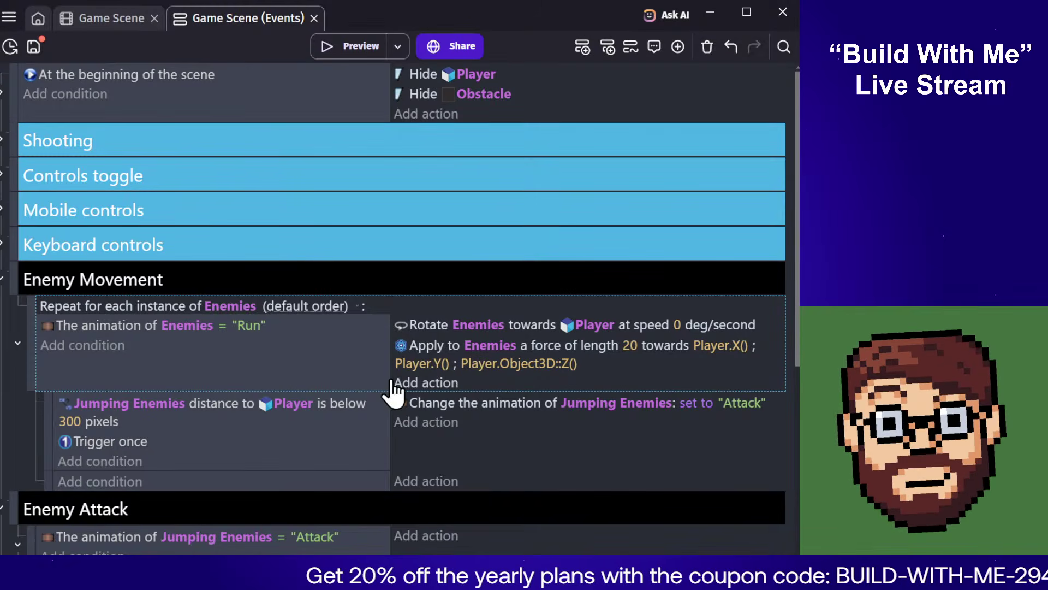
Step: Undo the deletion of the Enemies' instant-force action and the addition of the physics force action in the "Run" animation event
key(ctrl+z)
scroll(344, 369, down, 2)
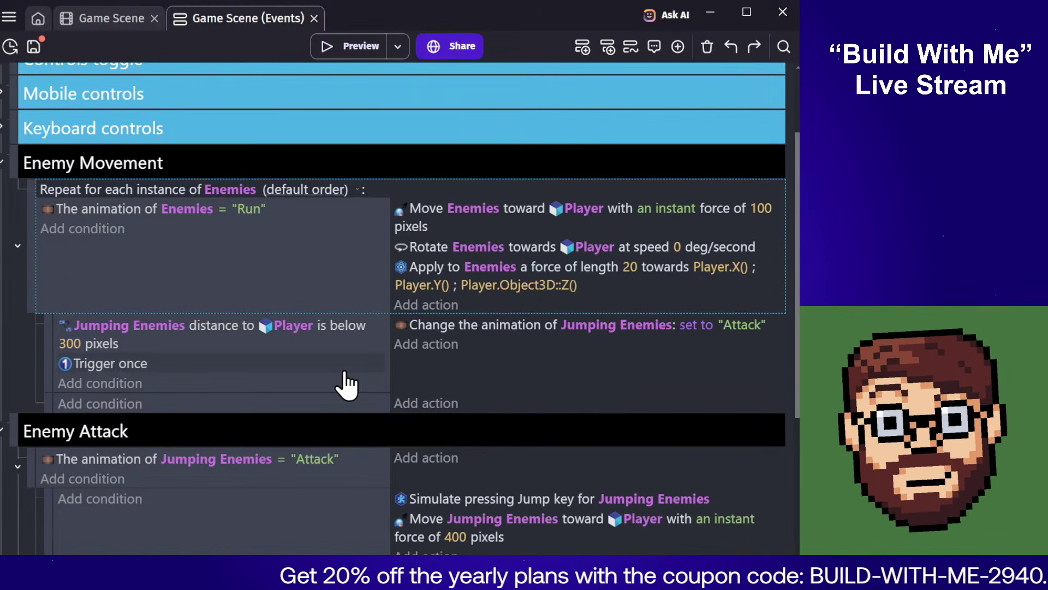
key(ctrl+z)
key(ctrl+z)
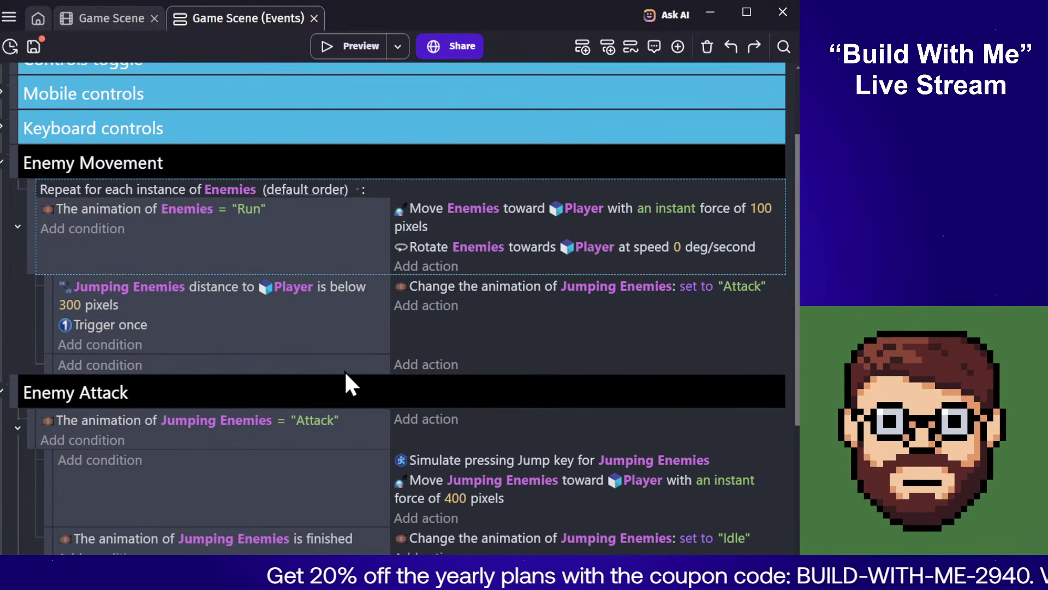
click(416, 215)
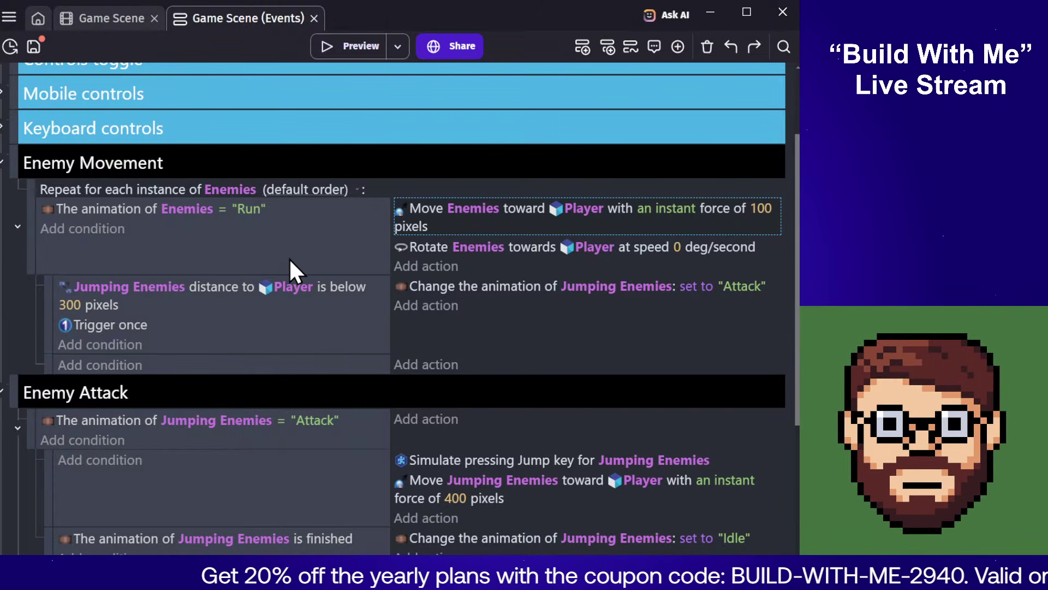
click(107, 21)
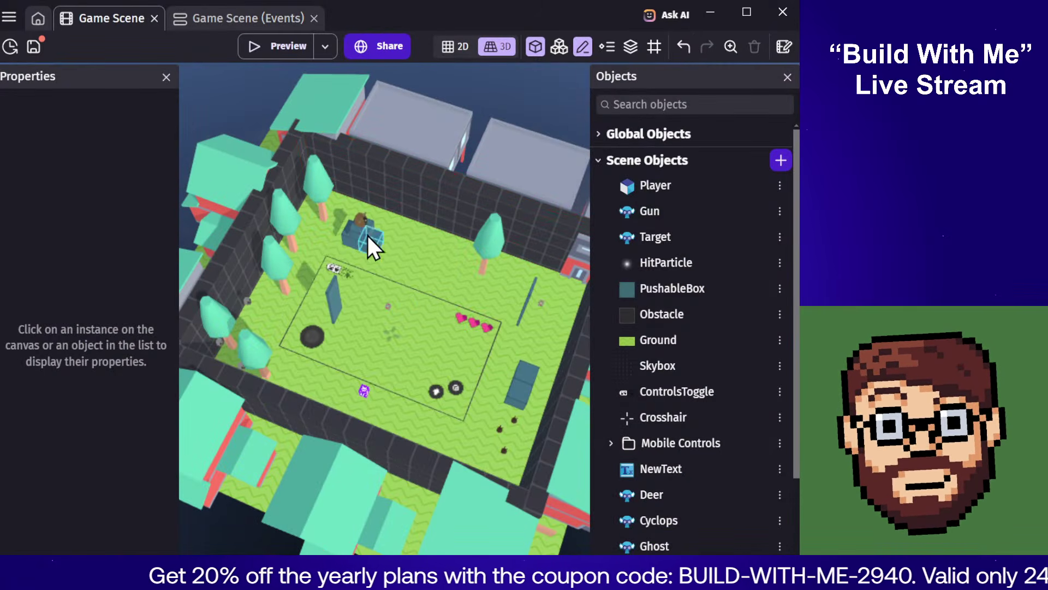
click(235, 18)
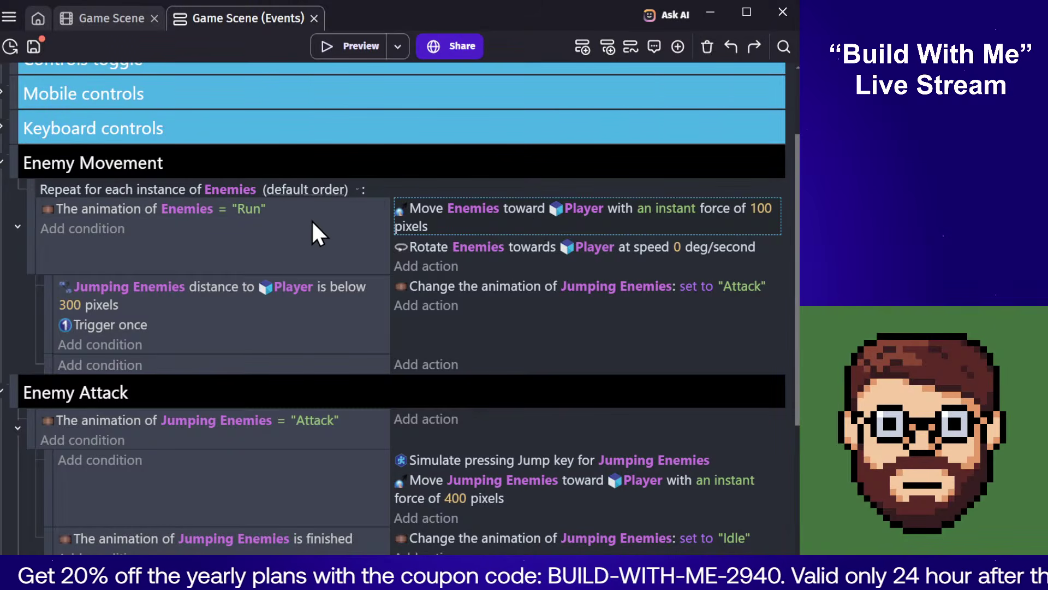
click(330, 258)
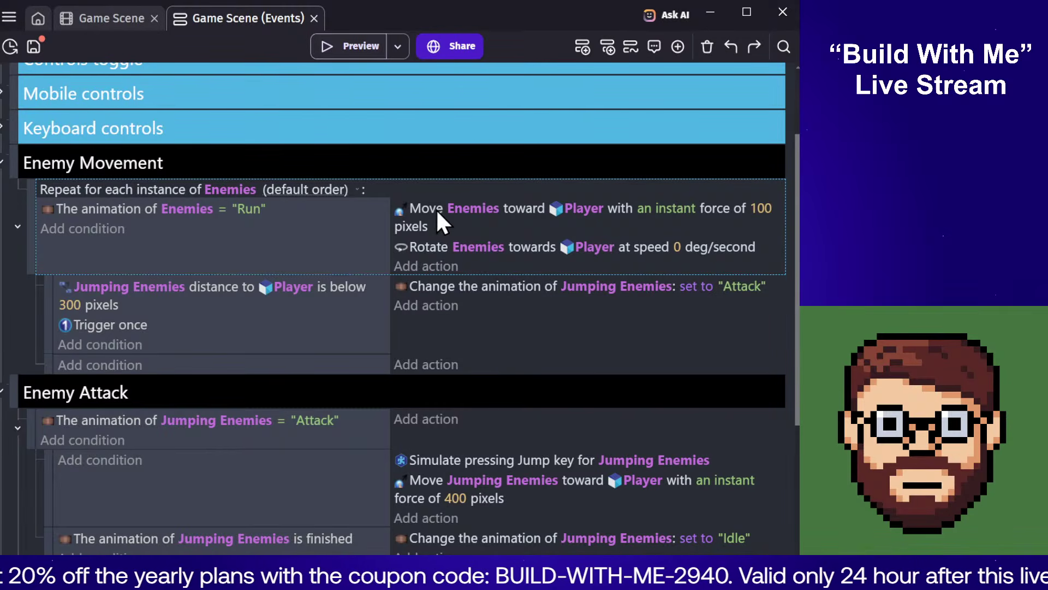
Step: Playtest the instant-force enemy movement in a preview, moving around the enemies and boxes, and return to the events
click(335, 48)
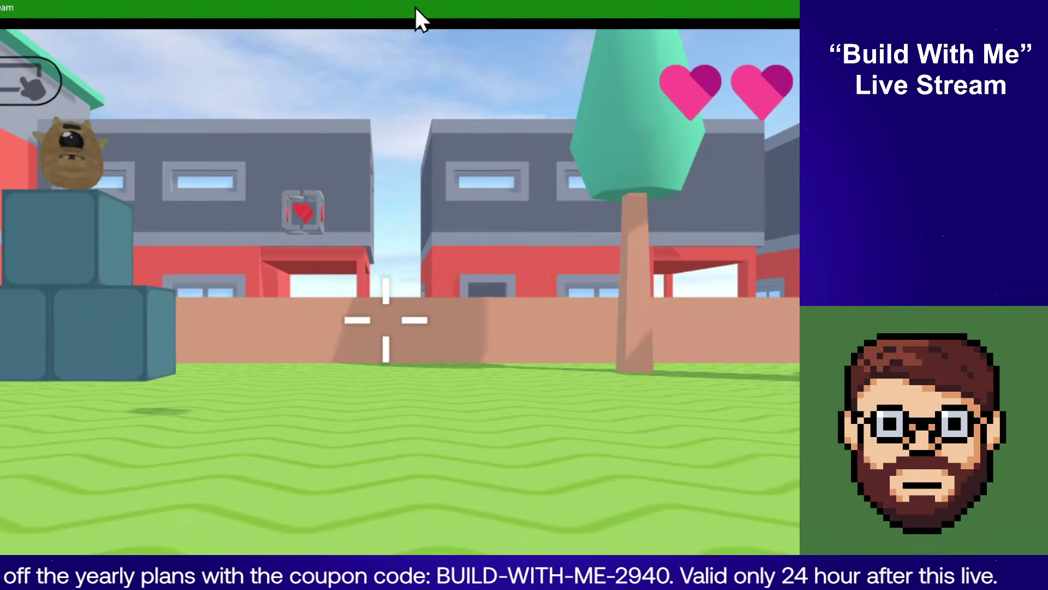
click(480, 35)
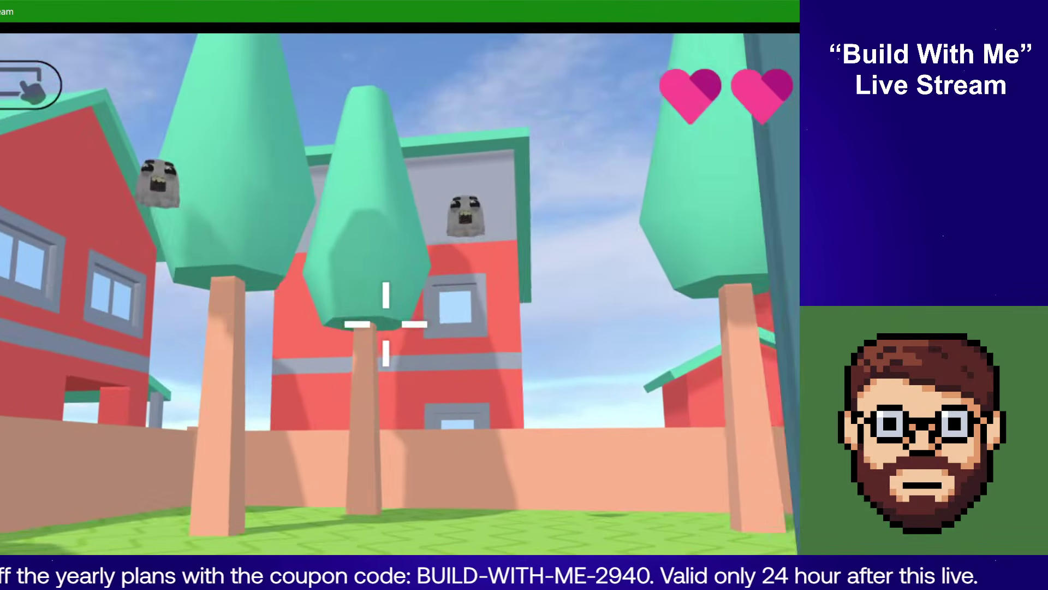
click(386, 324)
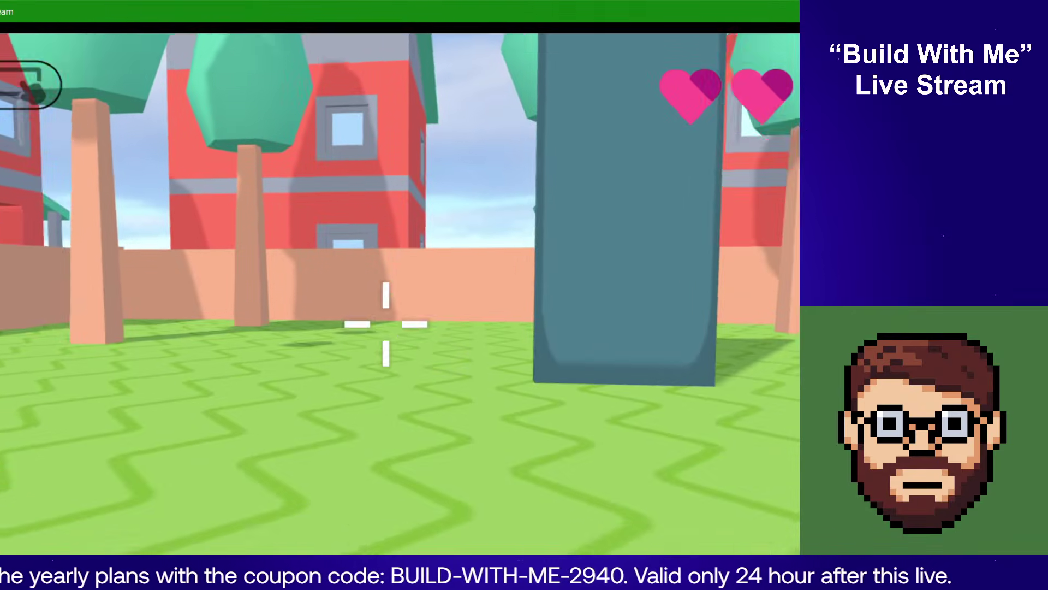
key(d)
key(w)
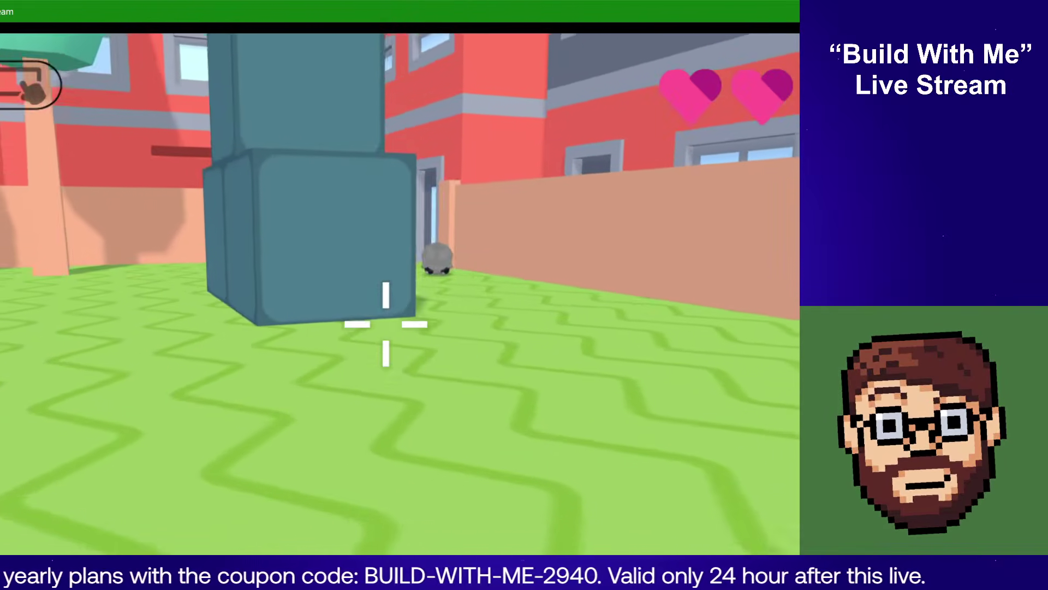
key(w)
key(d)
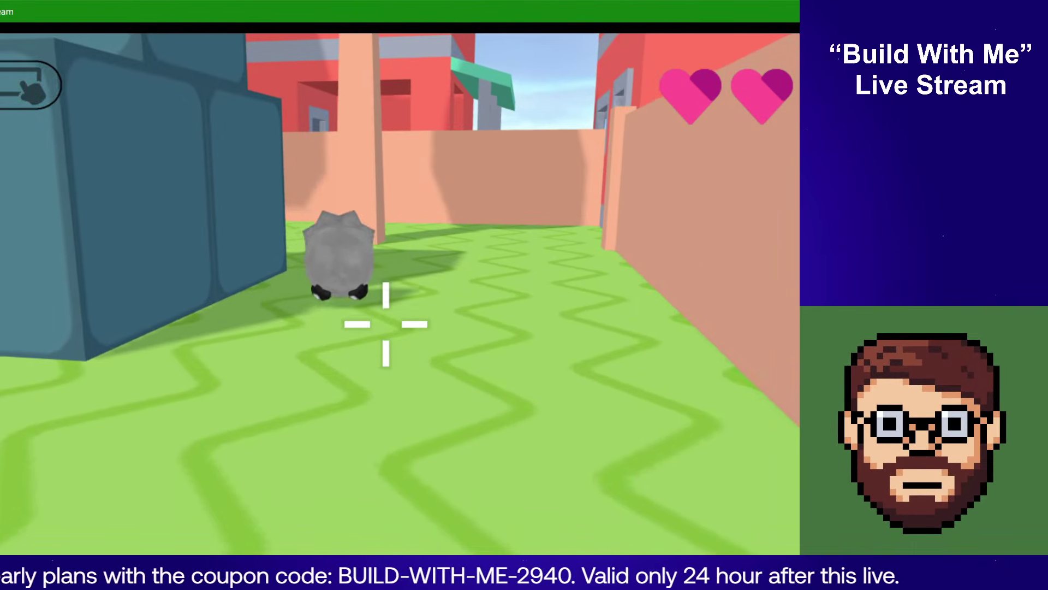
key(s)
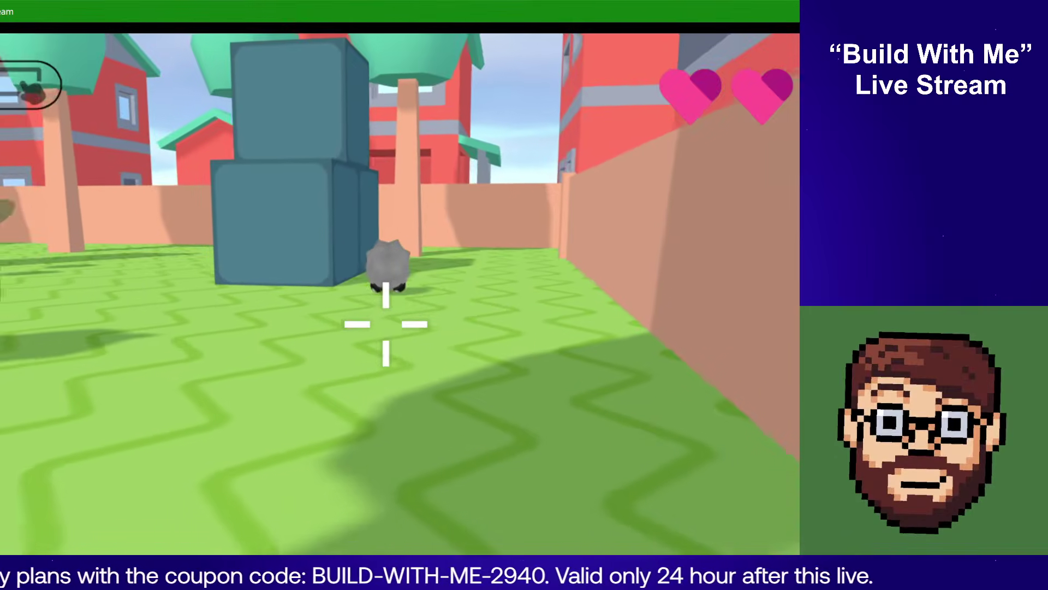
key(s)
key(d)
key(Escape)
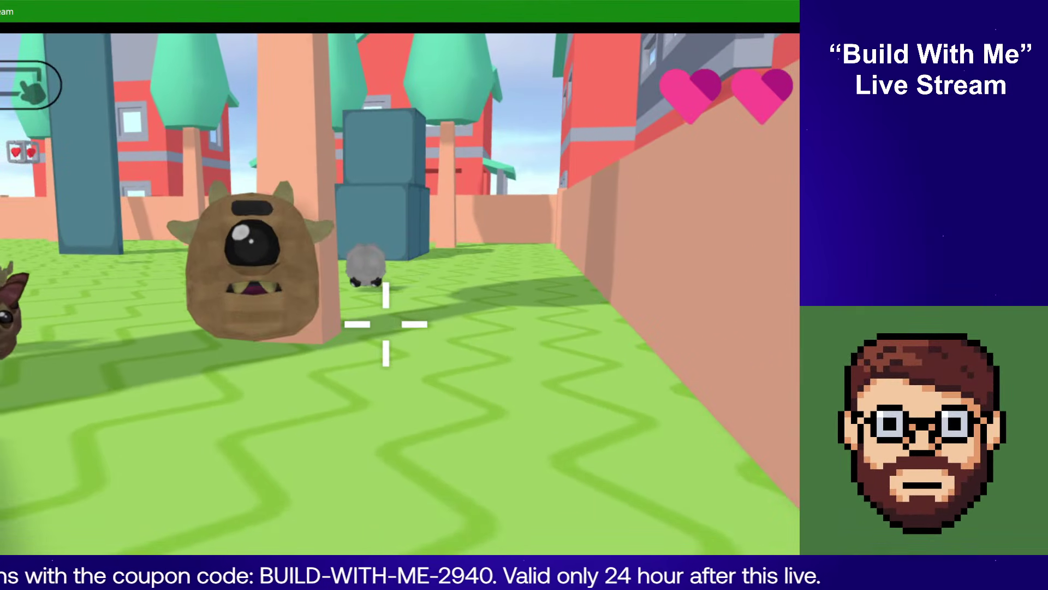
key(alt+Tab)
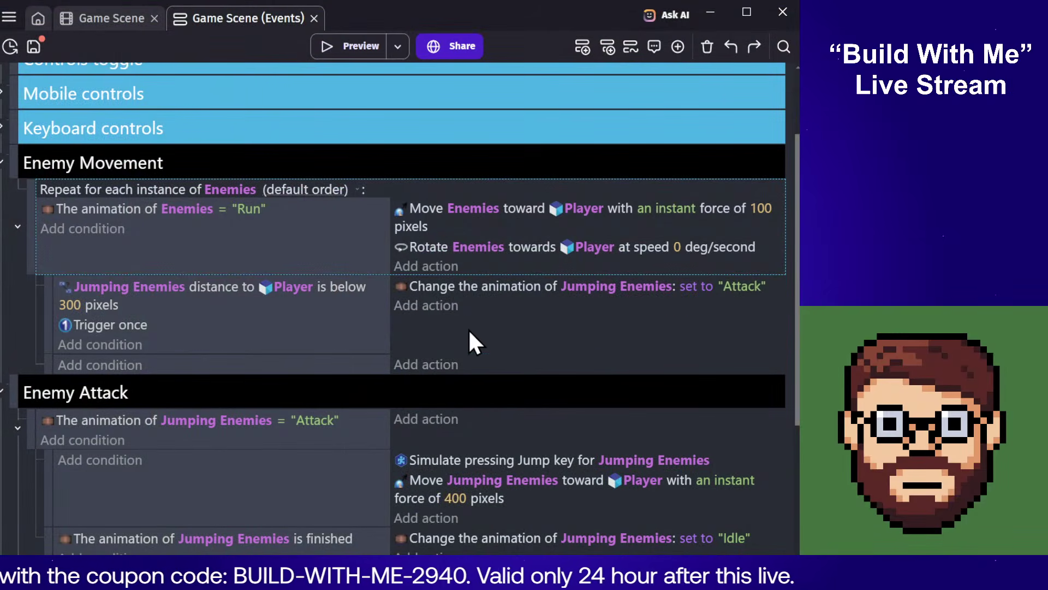
Step: Examine the arena layout and enemy placement from several angles in the 3D scene editor
click(200, 367)
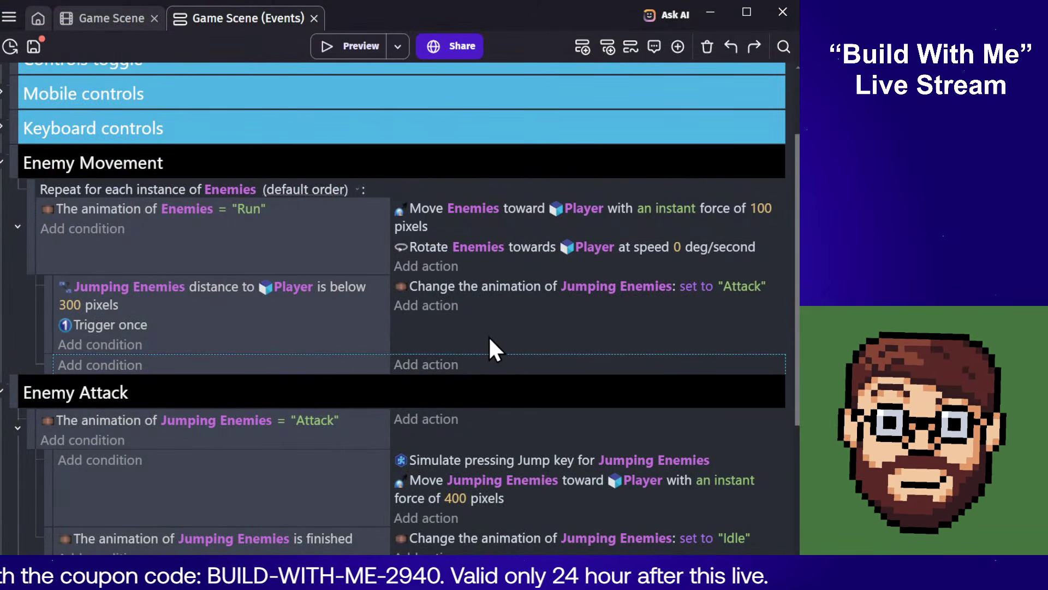
click(321, 246)
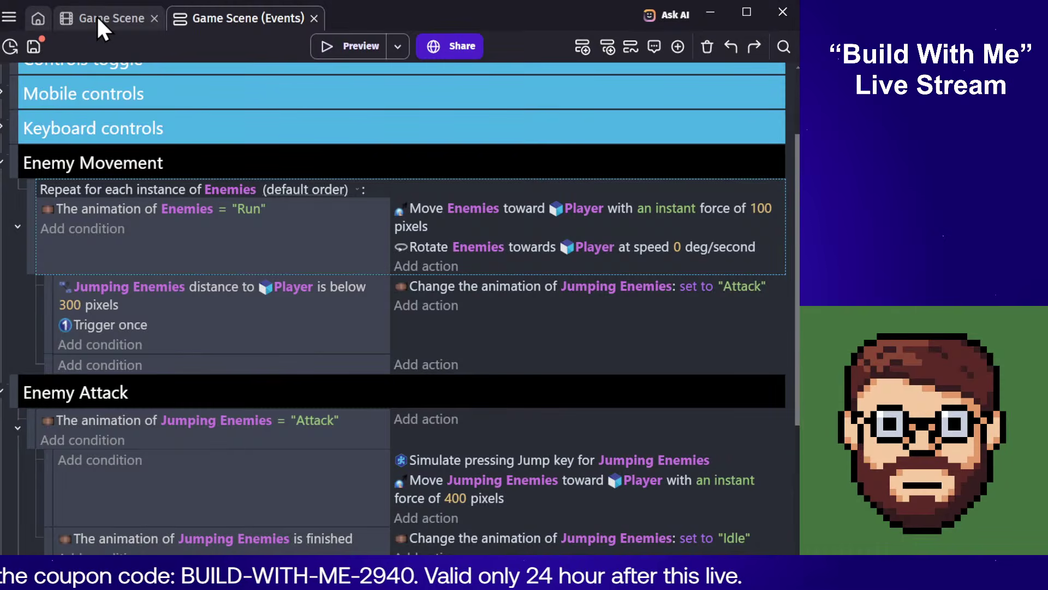
click(98, 18)
scroll(456, 252, up, 3)
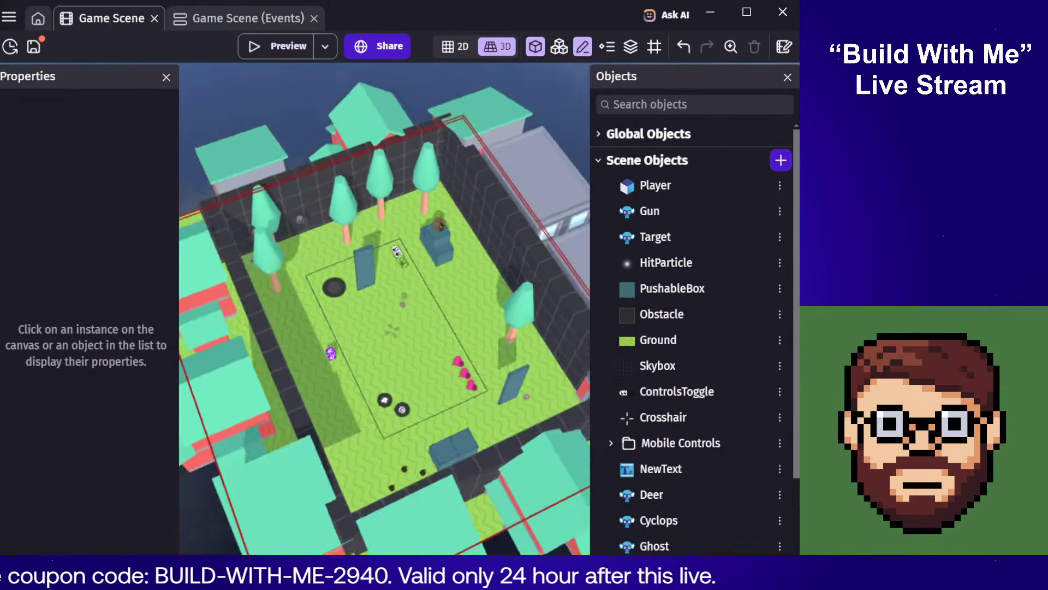
middle_drag(457, 252, 392, 160)
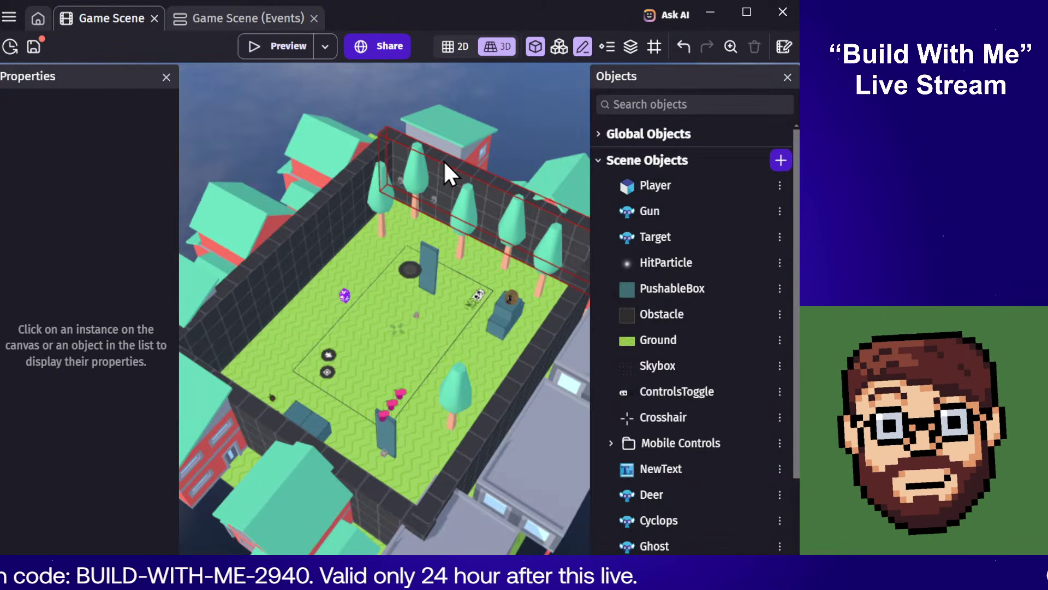
scroll(373, 169, up, 4)
scroll(414, 172, down, 4)
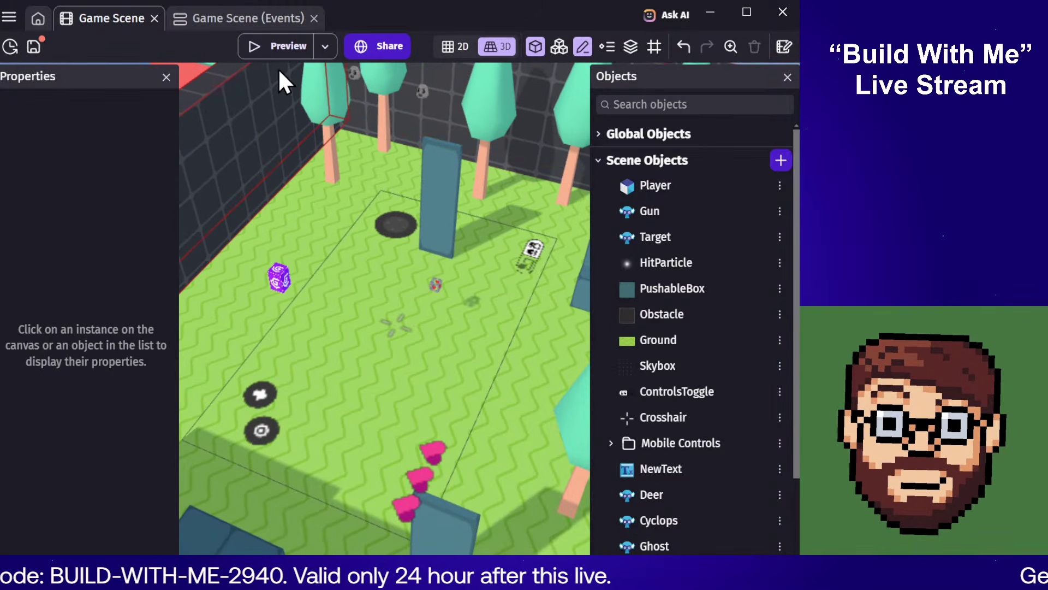
Step: Duplicate the Jumping Enemies "Attack" animation event with its sub-events directly below the original in the Enemy Attack group
click(231, 23)
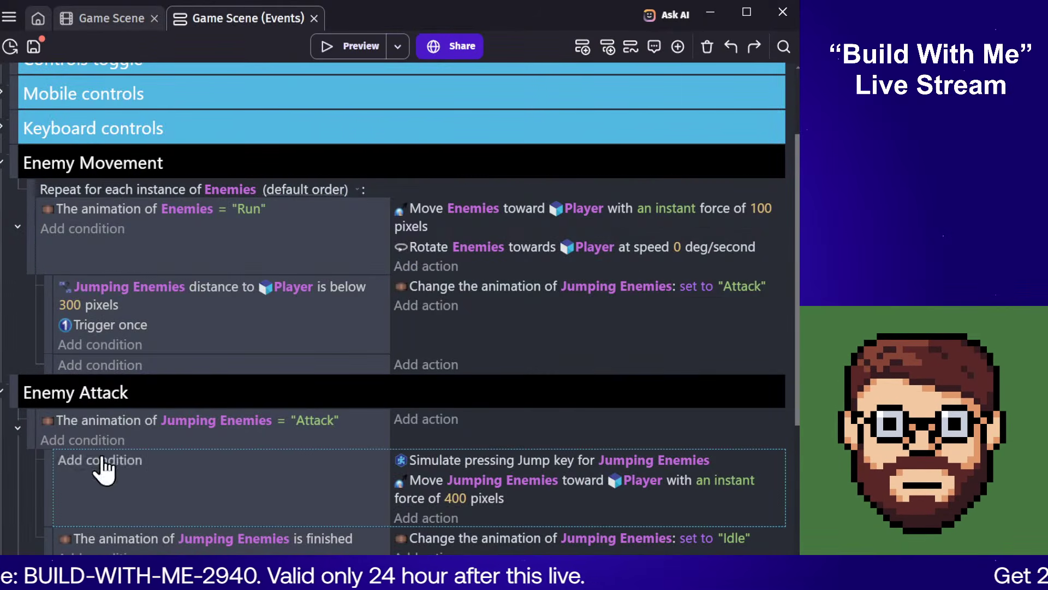
scroll(336, 371, down, 3)
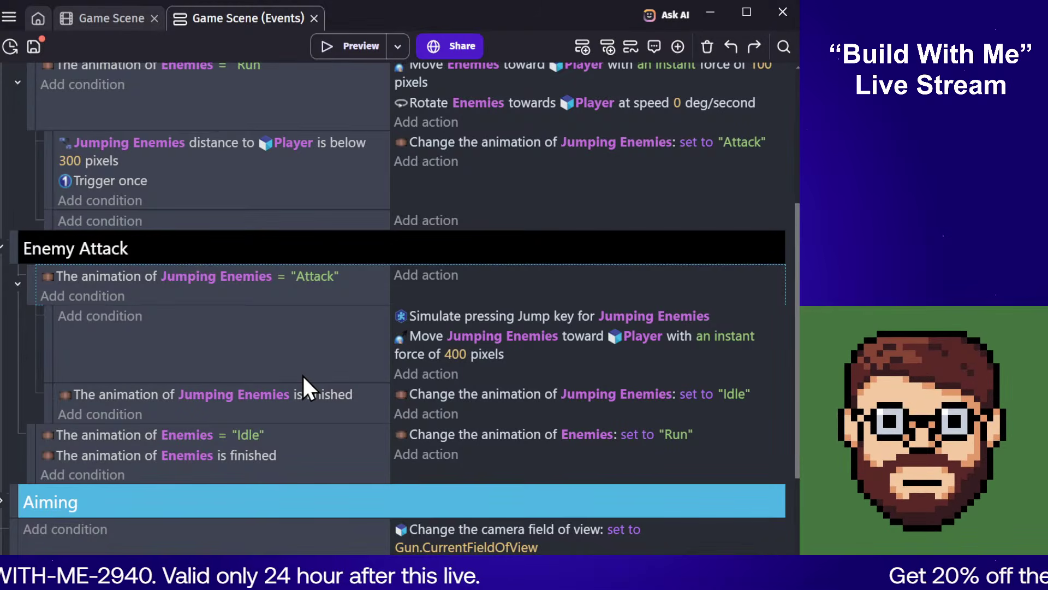
key(ctrl+v)
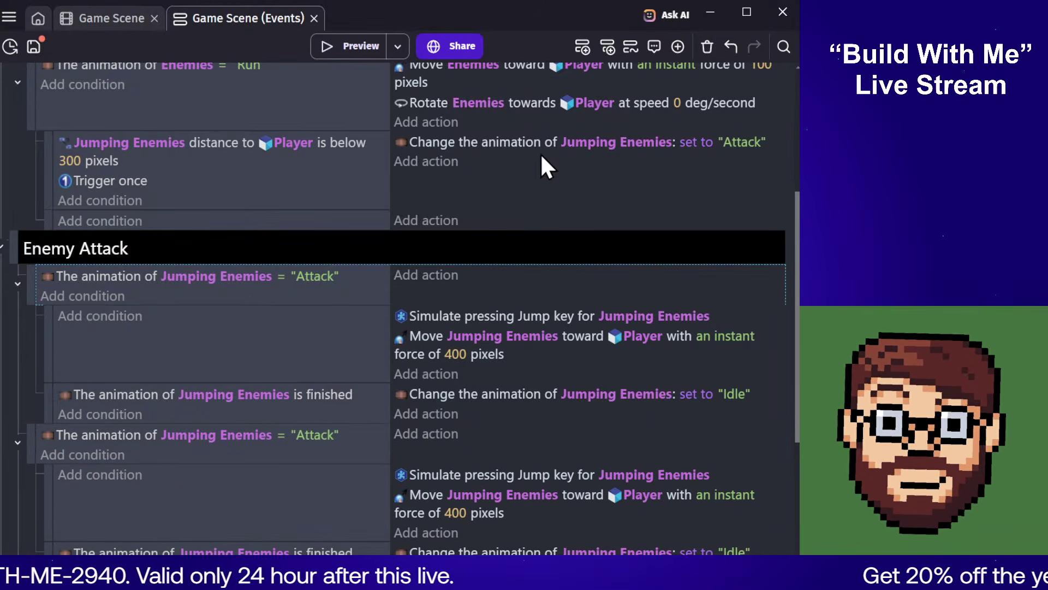
Step: Add a "Jumping" comment above the original attack event and a "Ranged Attack" comment above its copy
click(649, 47)
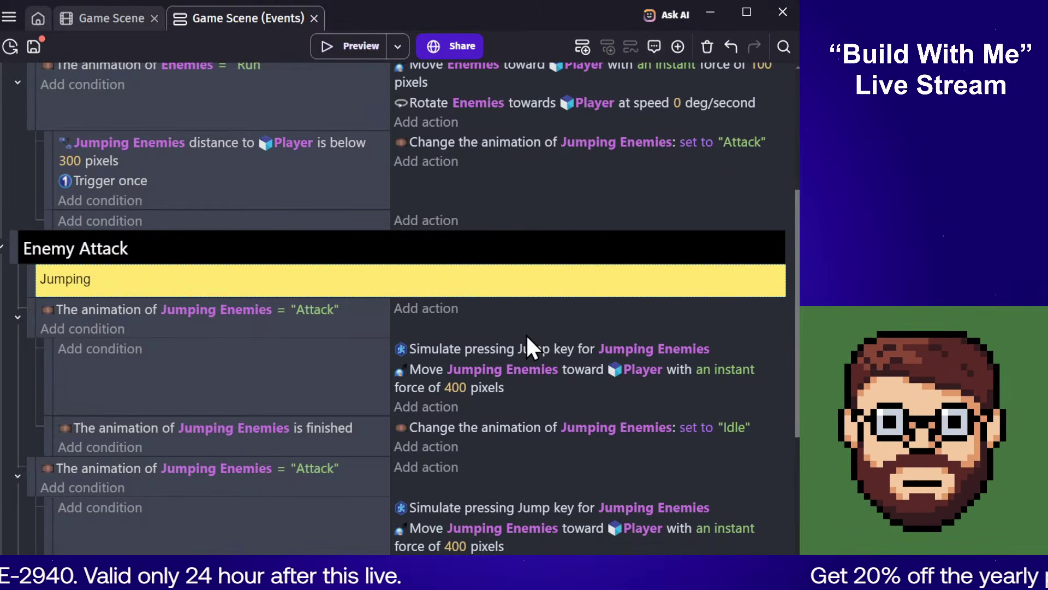
click(274, 486)
click(650, 49)
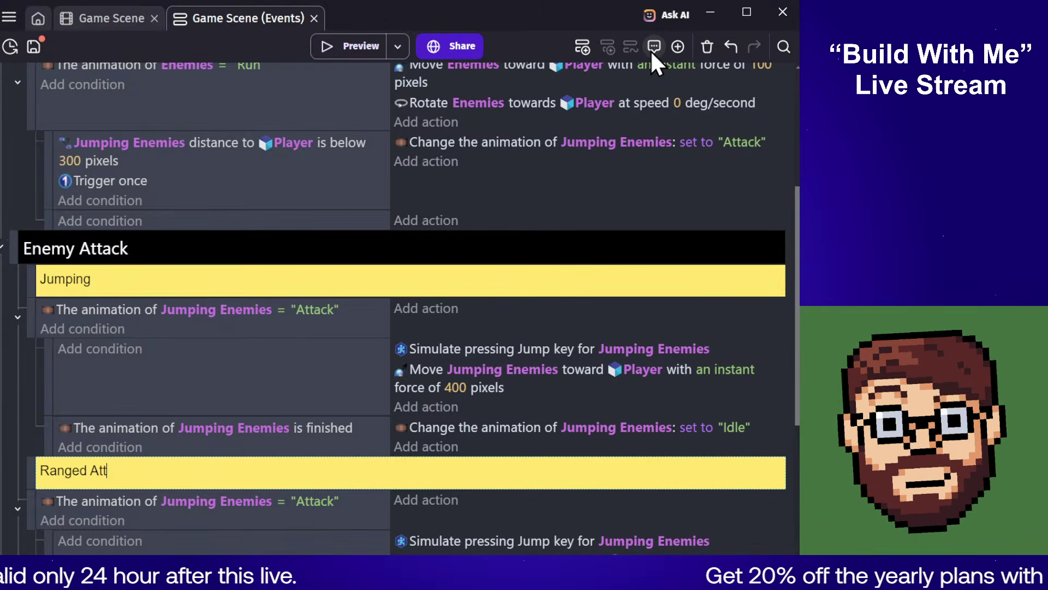
click(312, 542)
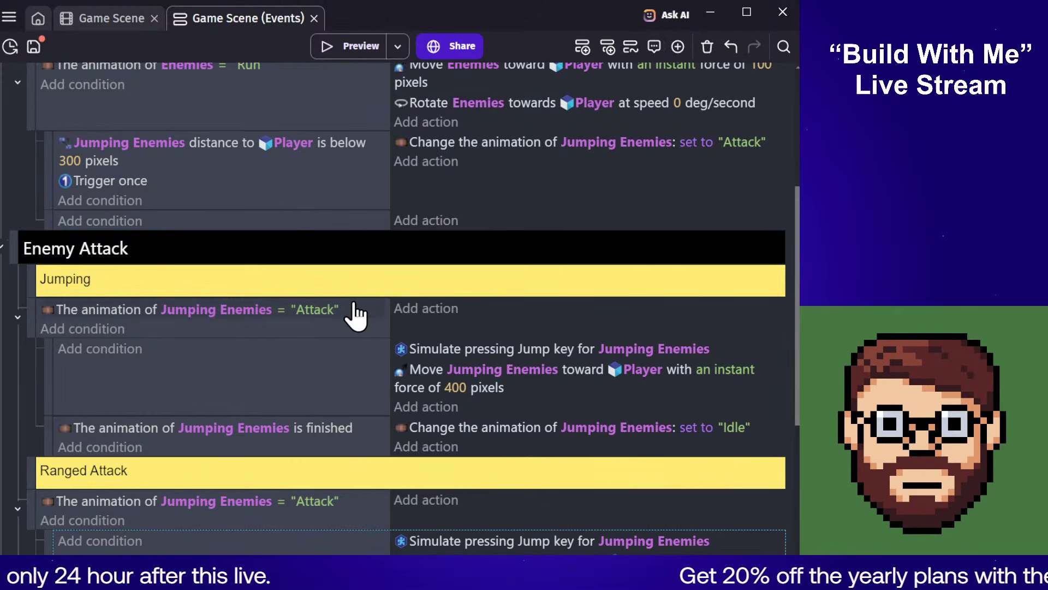
Step: Change the object in the Ranged Attack event's "Attack" animation condition to Ghost
scroll(348, 305, down, 4)
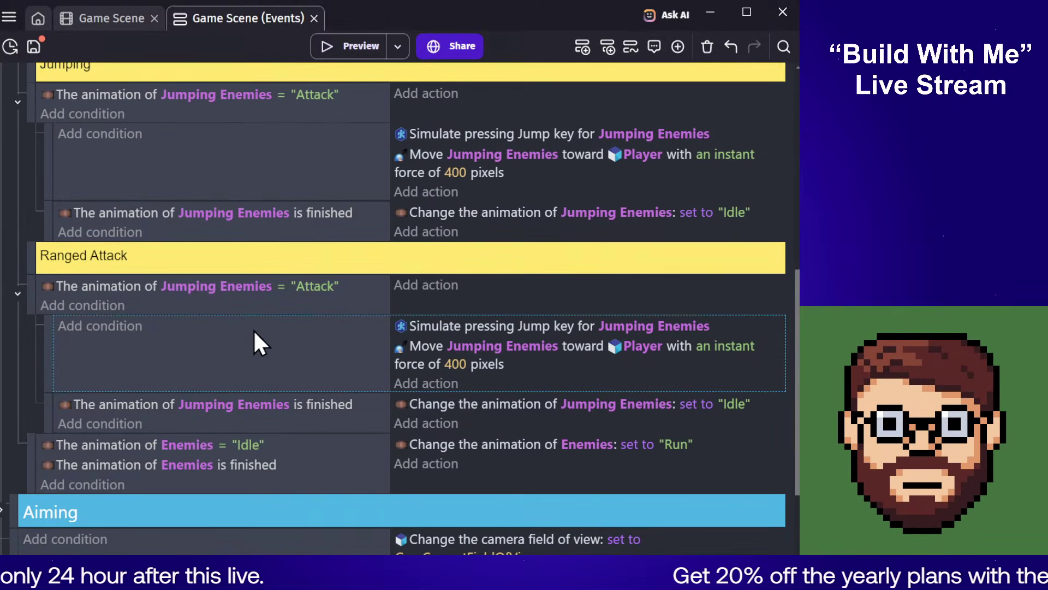
click(185, 286)
text(Ghost)
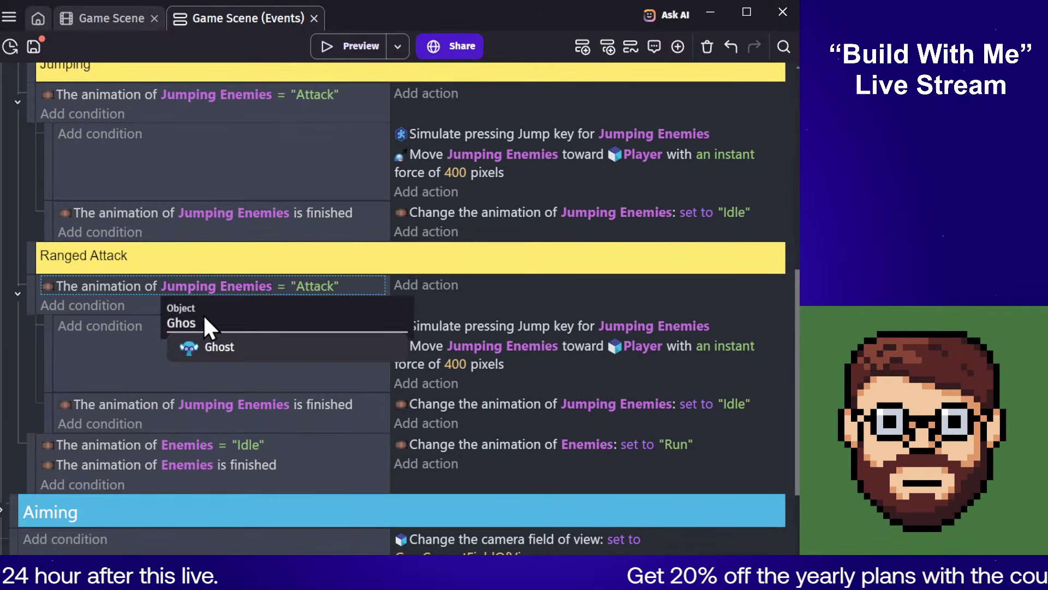
click(221, 350)
click(138, 365)
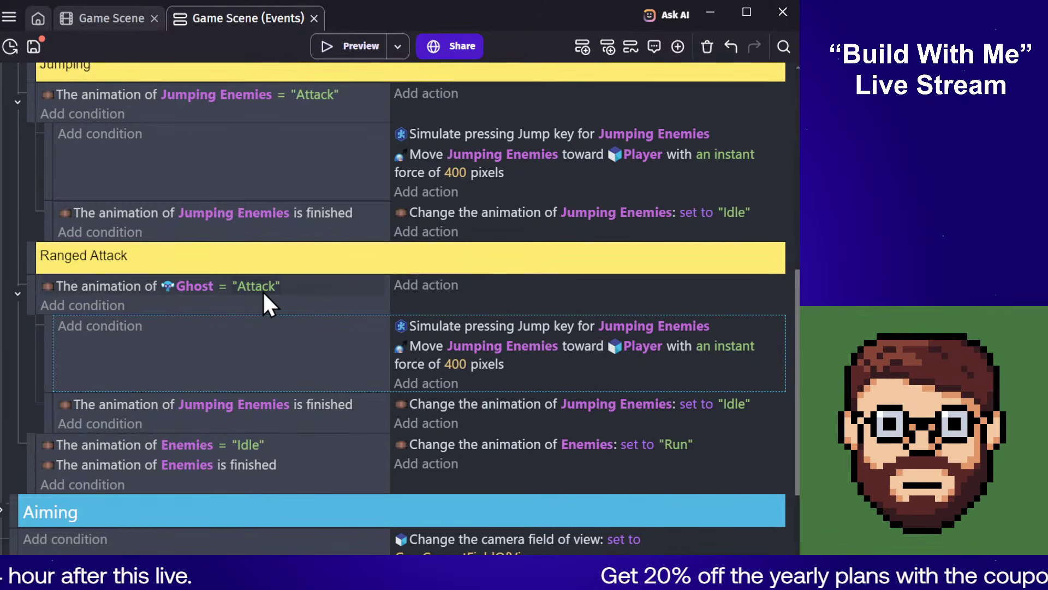
click(91, 288)
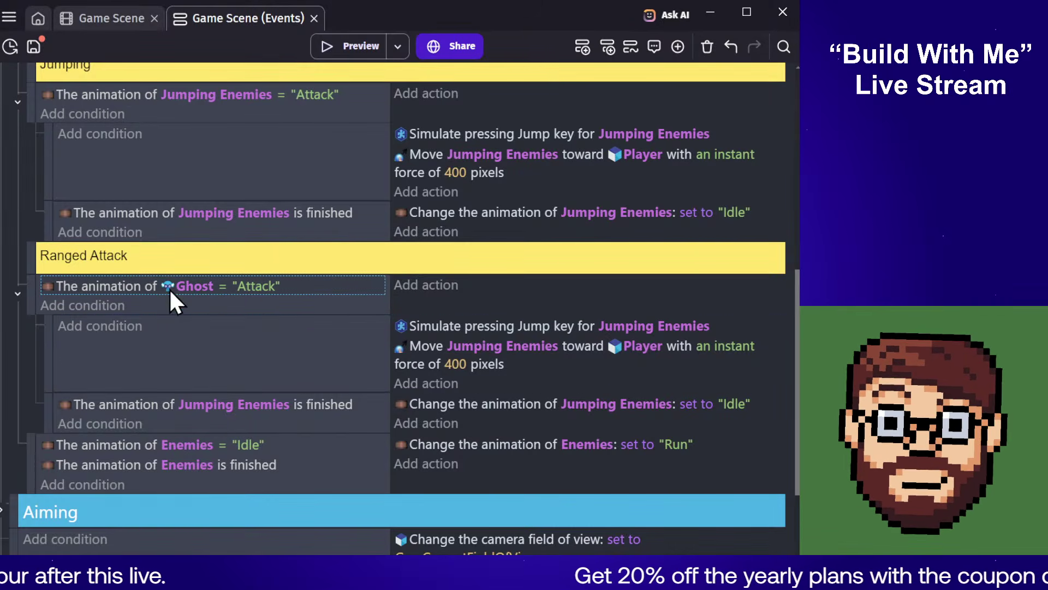
Step: Delete the simulated Jump key and the move toward Player actions from the Ranged Attack sub-event
scroll(268, 352, up, 3)
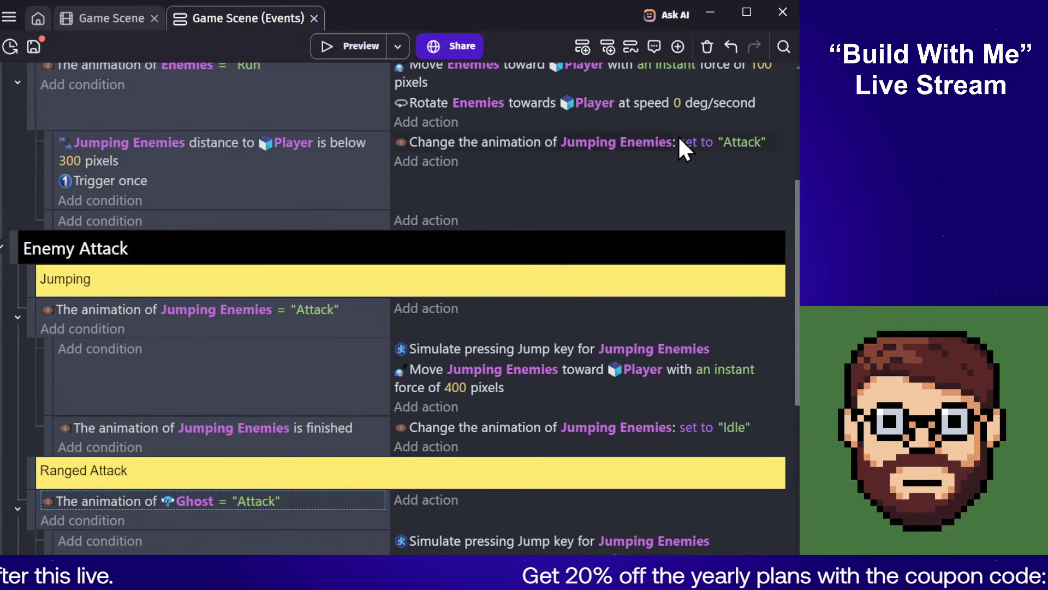
scroll(639, 167, down, 3)
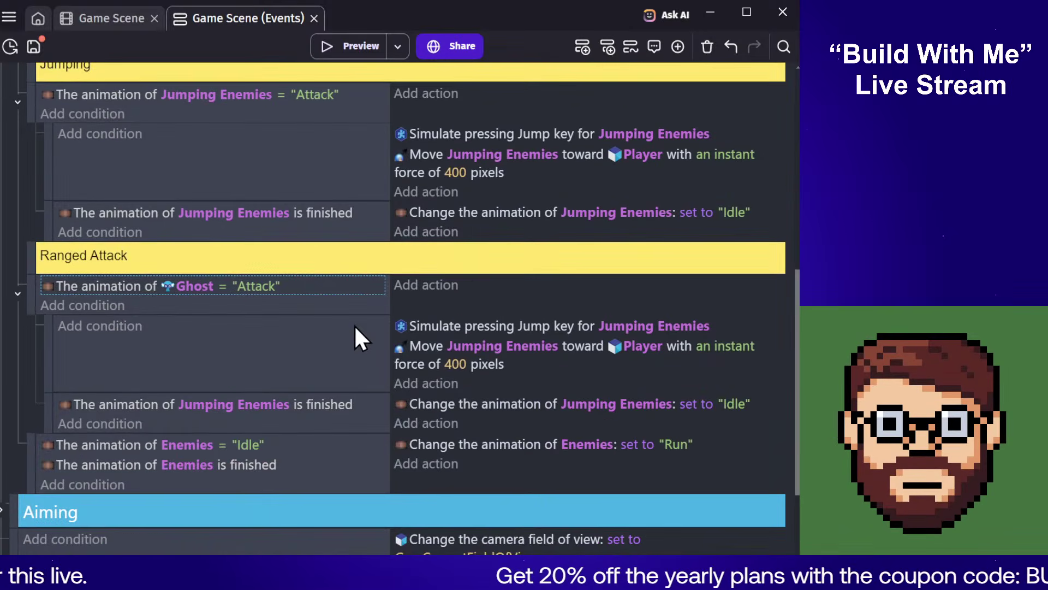
click(283, 370)
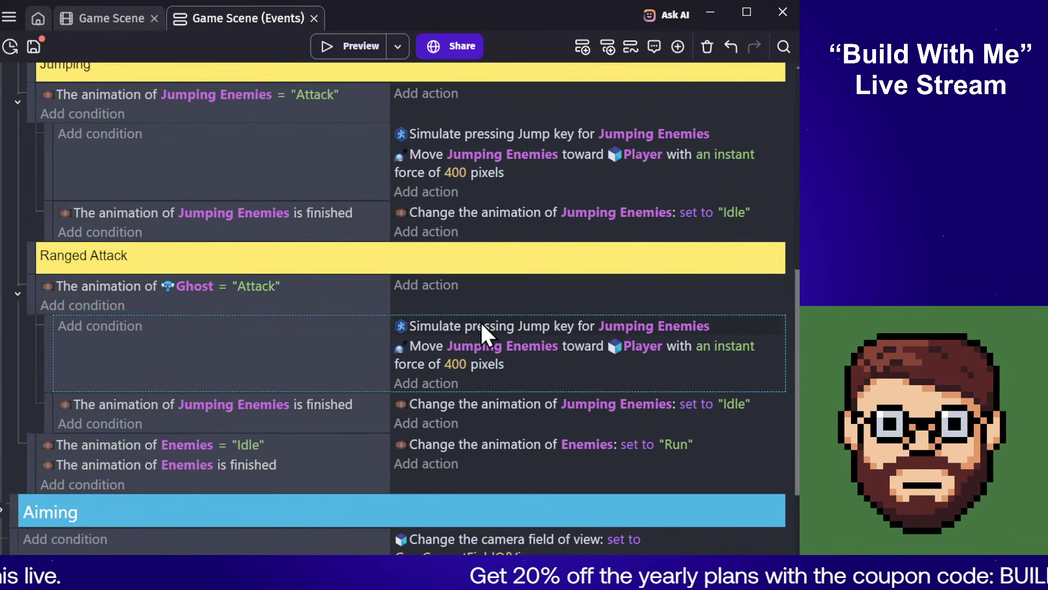
click(466, 327)
key(Delete)
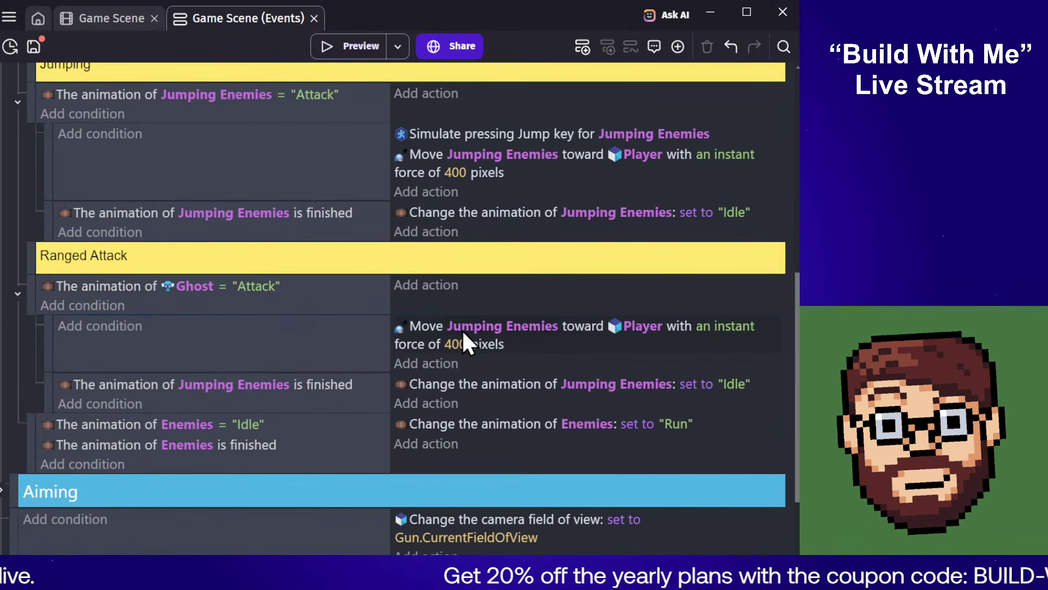
click(429, 328)
key(Delete)
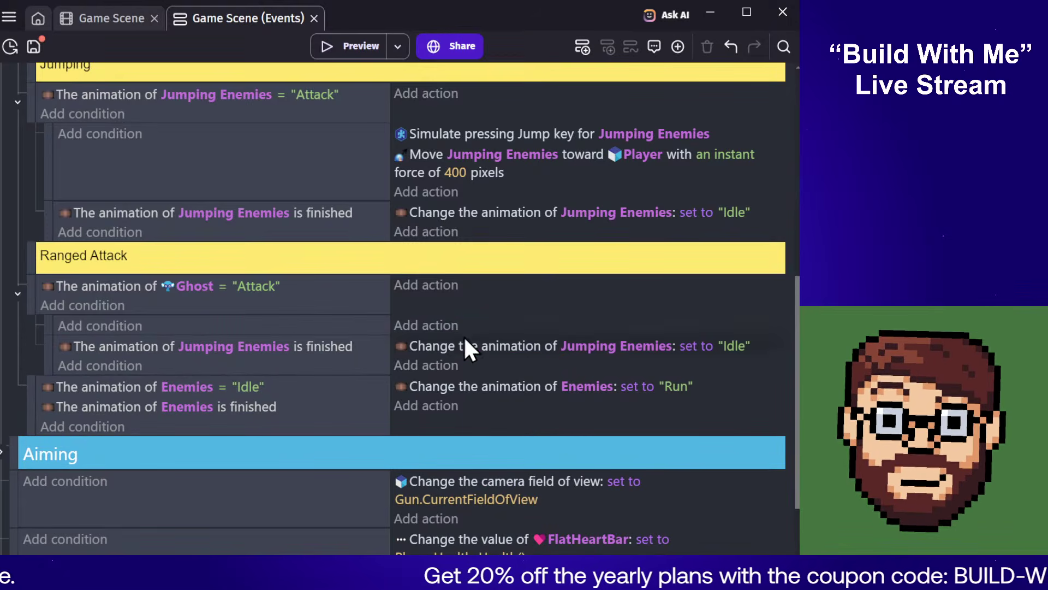
Step: Change the object to Ghost in the Ranged Attack sub-event's animation finished condition and its "Idle" animation action
click(348, 329)
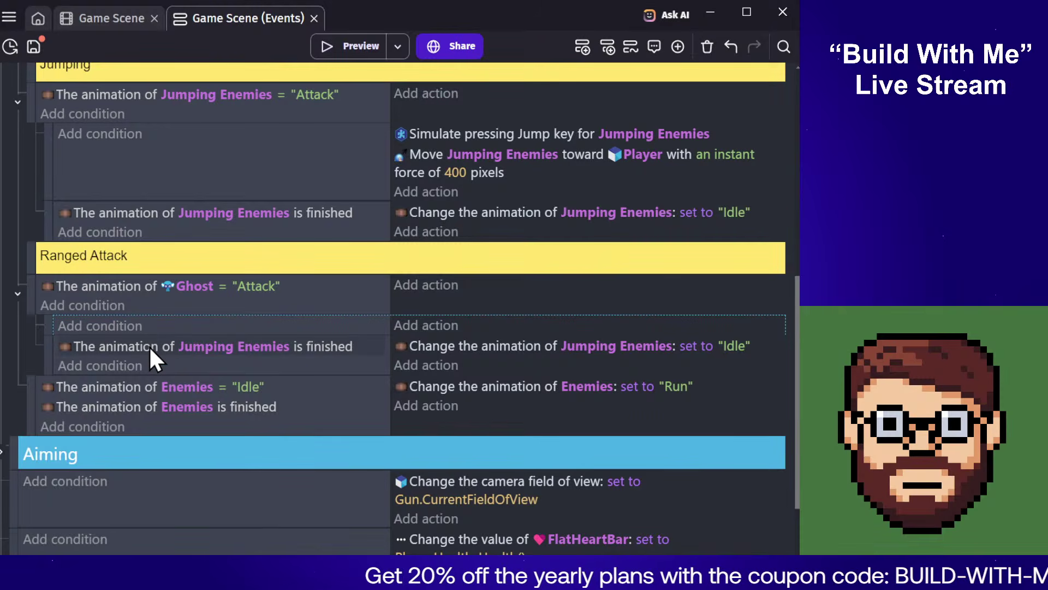
click(244, 347)
text(Gh)
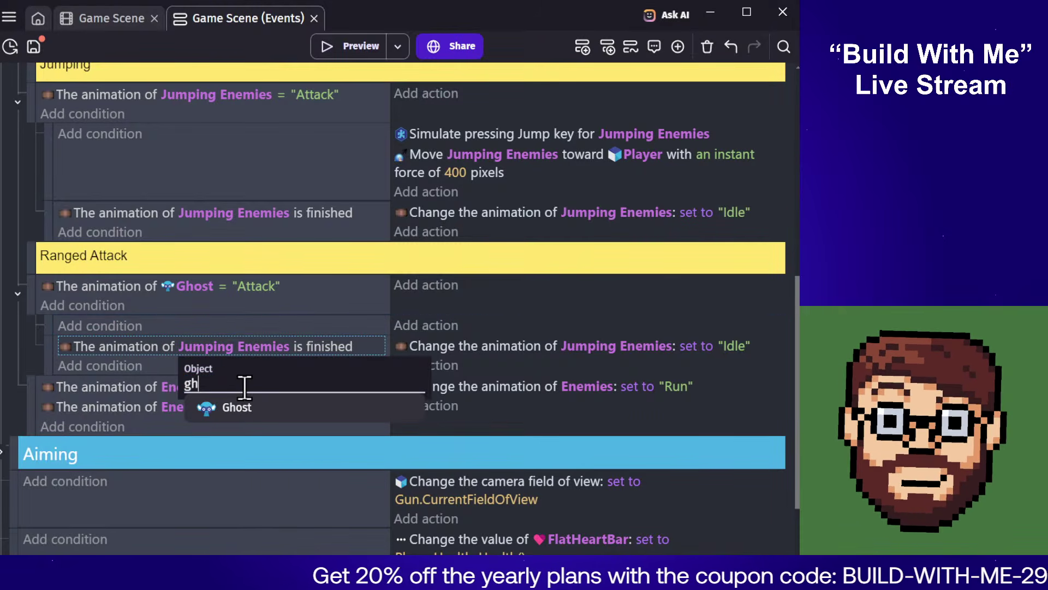
click(254, 412)
click(607, 348)
text(gh)
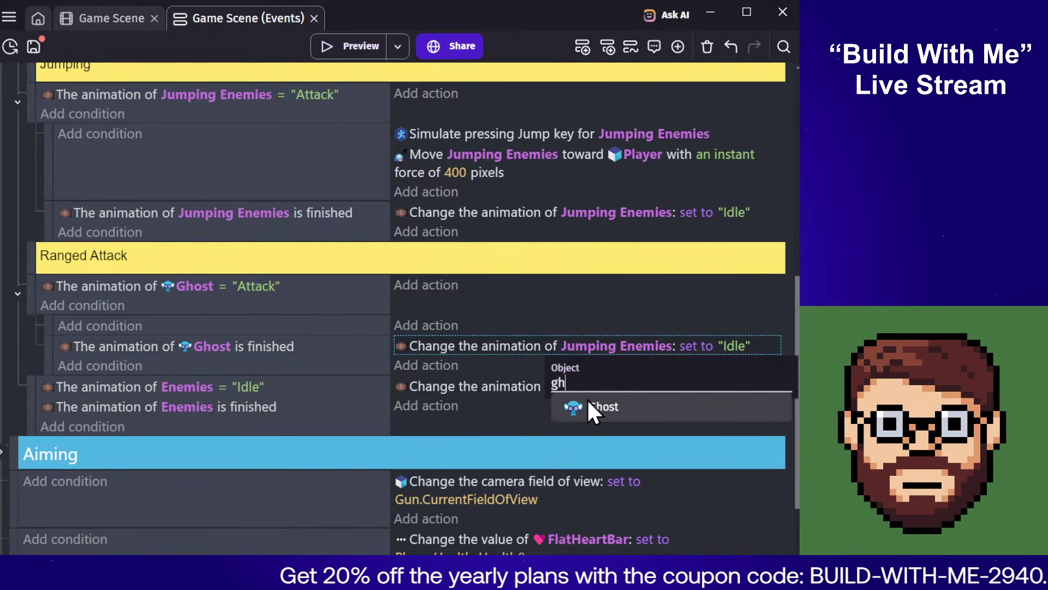
click(592, 407)
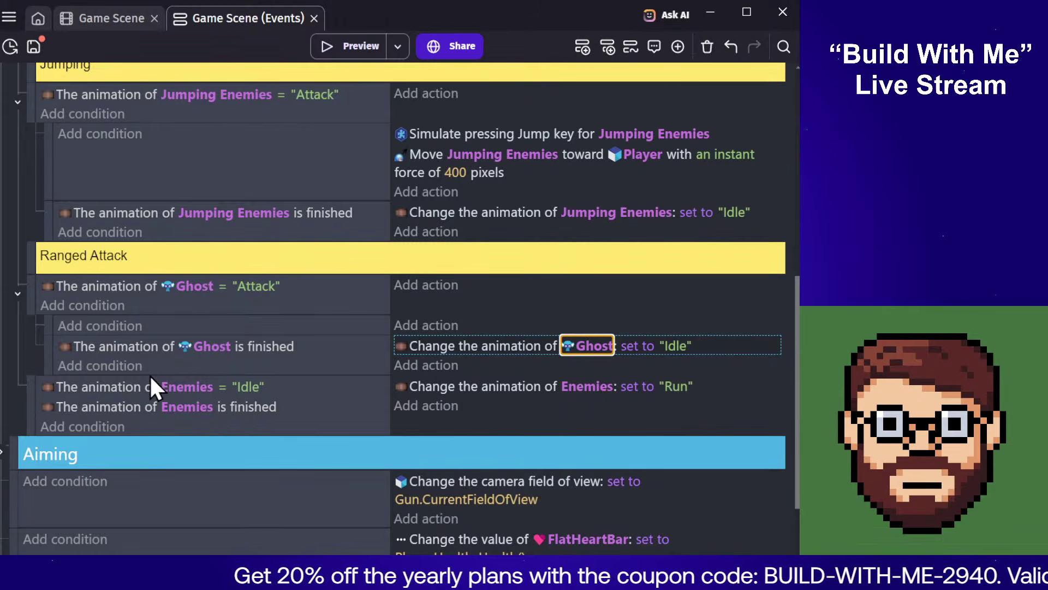
Step: Add a "Set back to chase" comment above the event that changes idle Enemies to "Run"
scroll(147, 375, up, 4)
scroll(47, 308, down, 4)
click(174, 424)
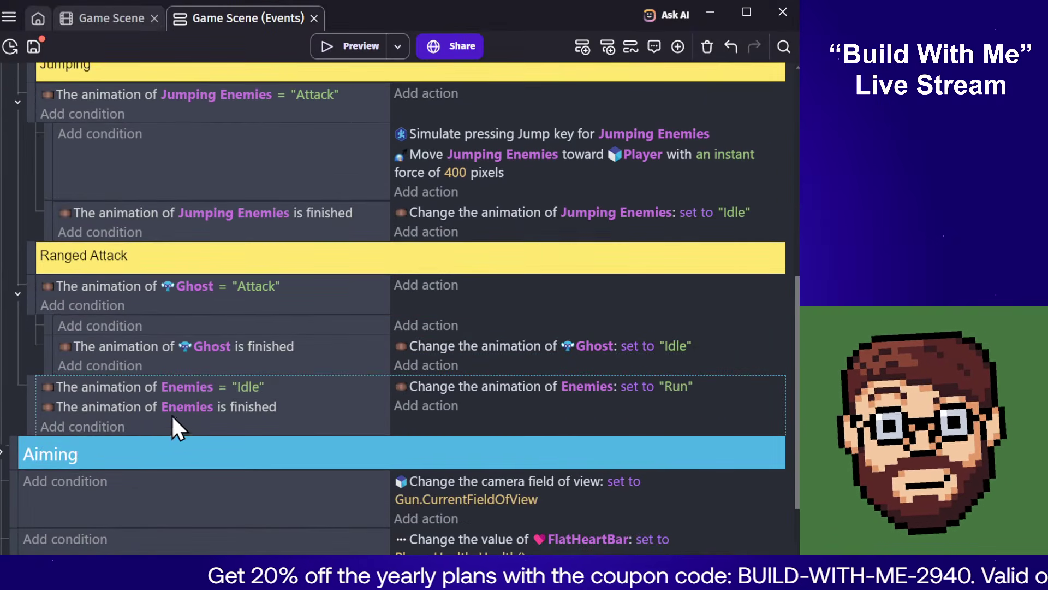
click(656, 50)
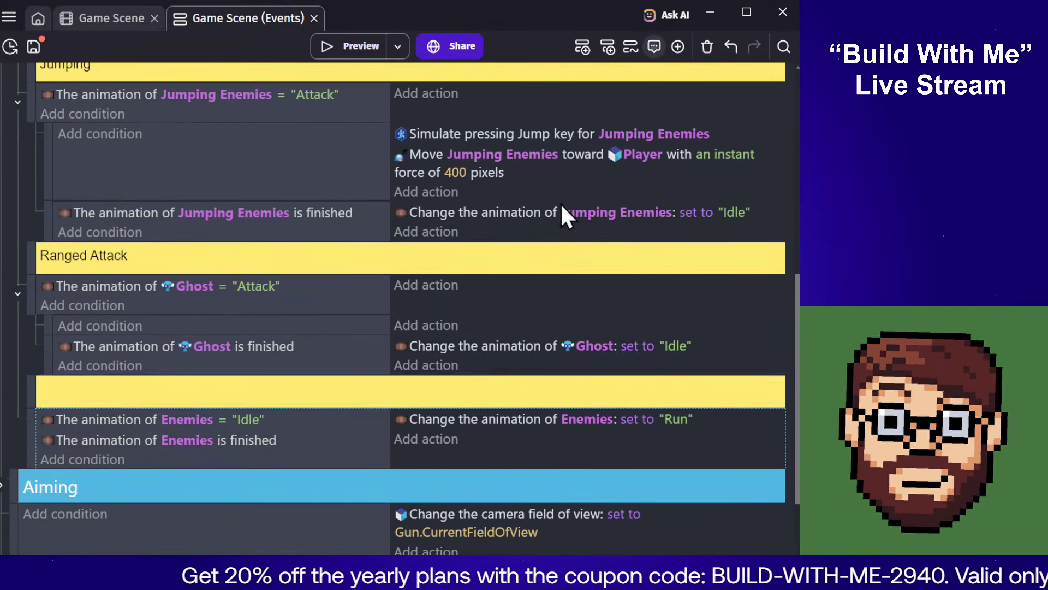
text(Se)
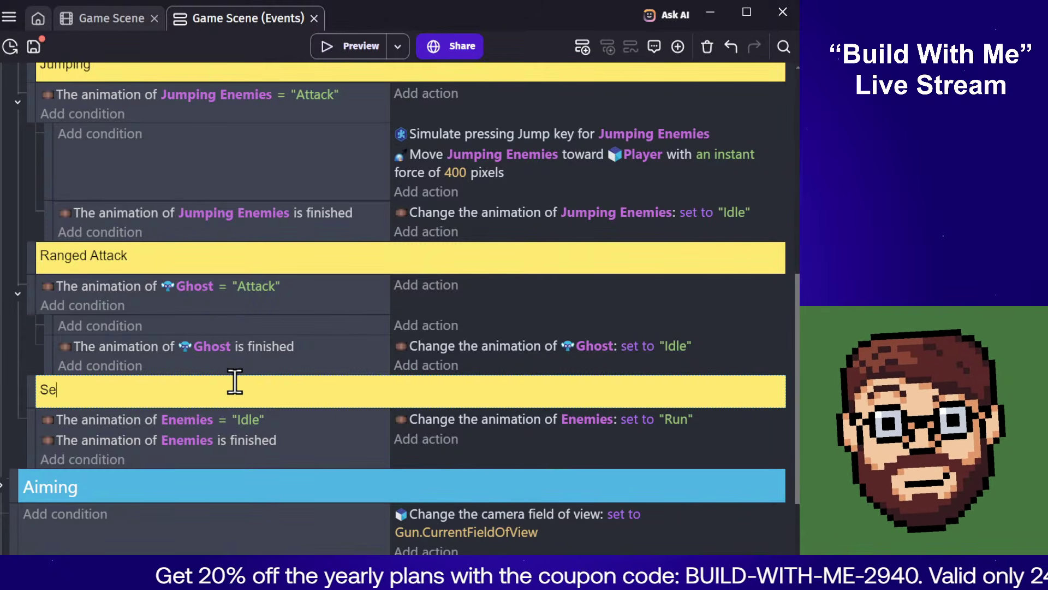
text(t back to chase)
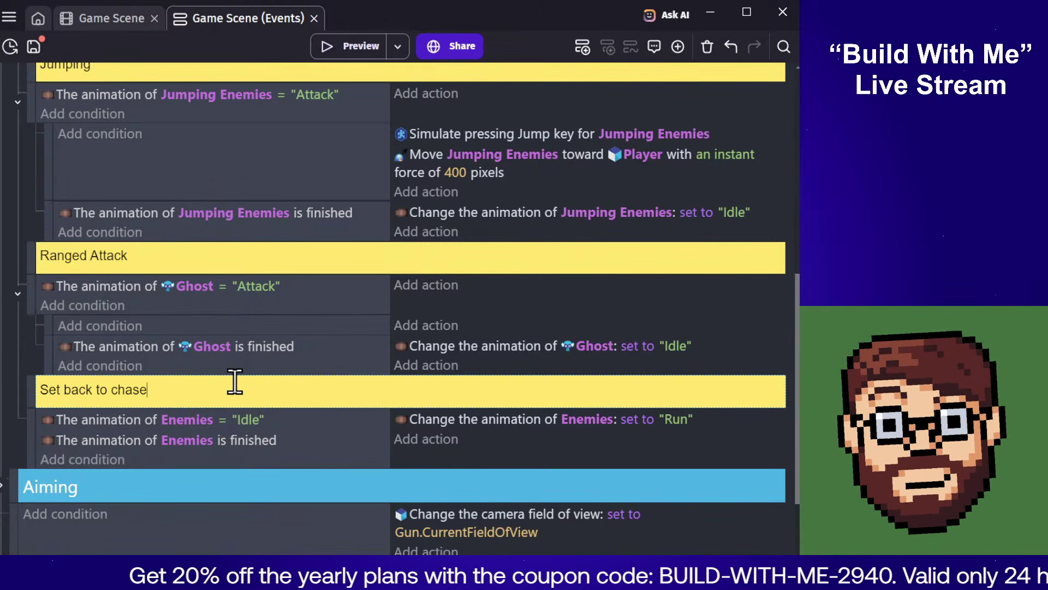
click(383, 368)
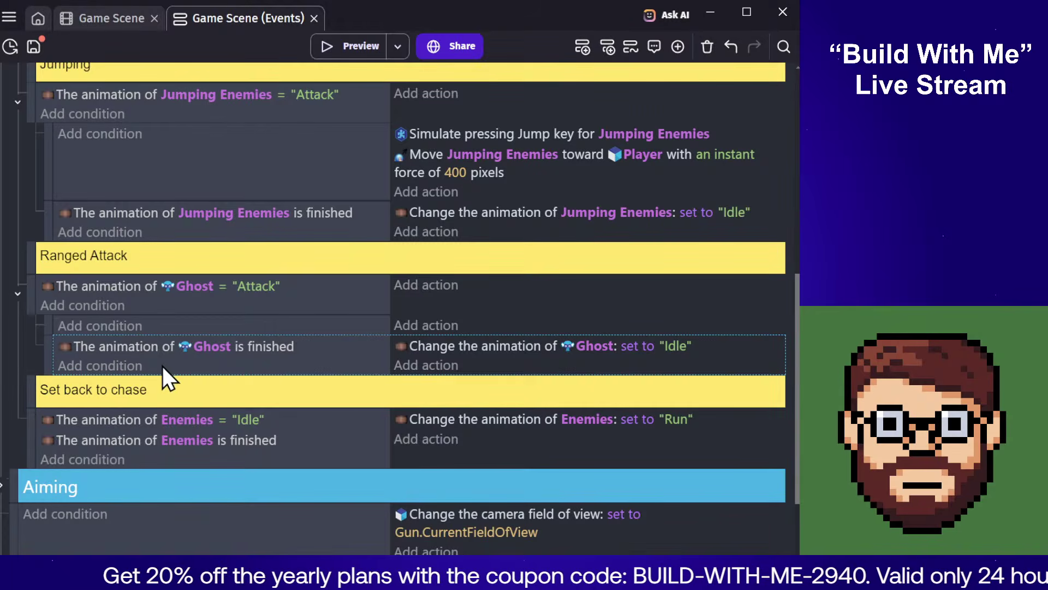
Step: Change the "Ranged Attack" comment to "Ranged attack"
scroll(166, 360, up, 3)
click(102, 469)
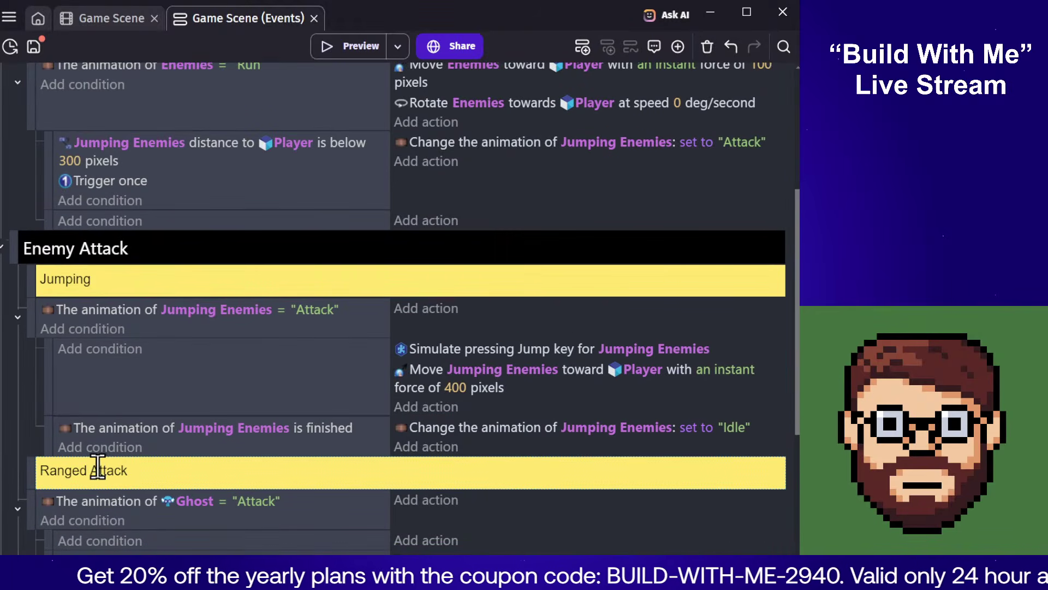
drag(99, 470, 92, 469)
text(a)
click(186, 378)
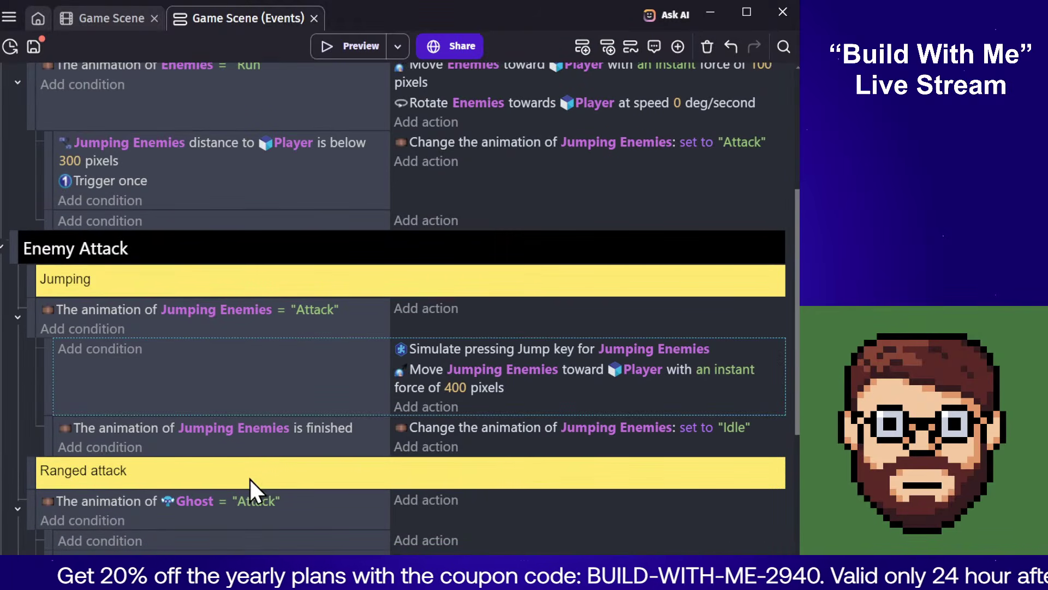
click(326, 533)
Step: Return to the scene editor, start adding a new object and search the asset store for "fireball"
click(120, 16)
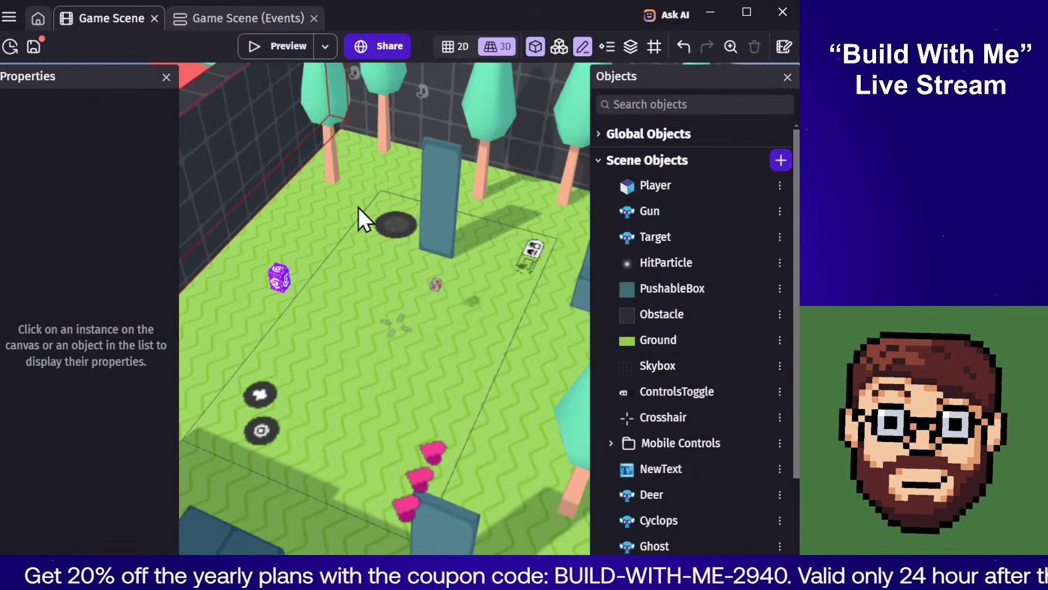
click(780, 159)
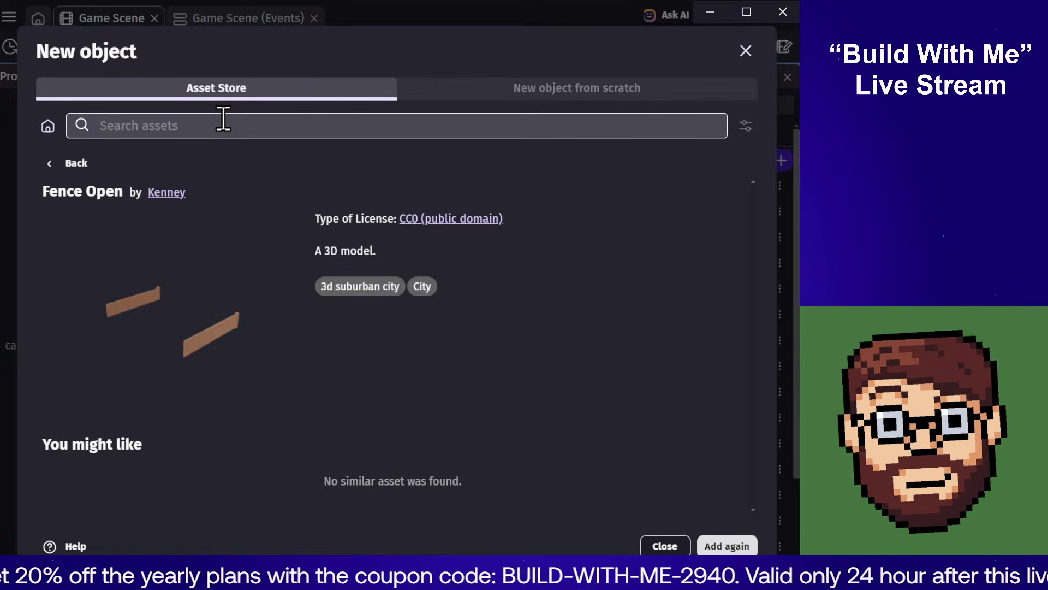
text(fire)
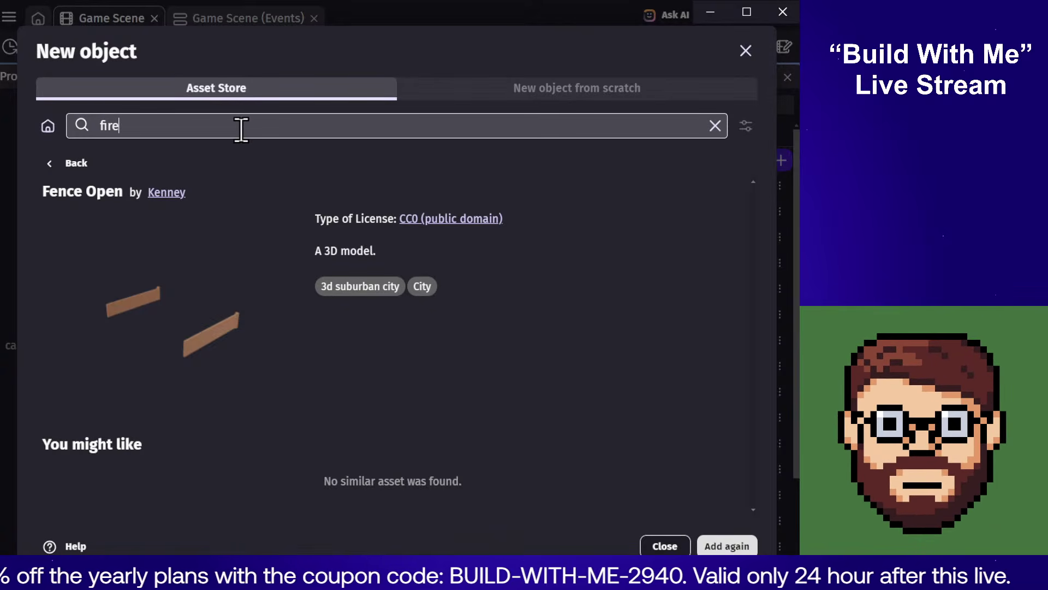
text(ball)
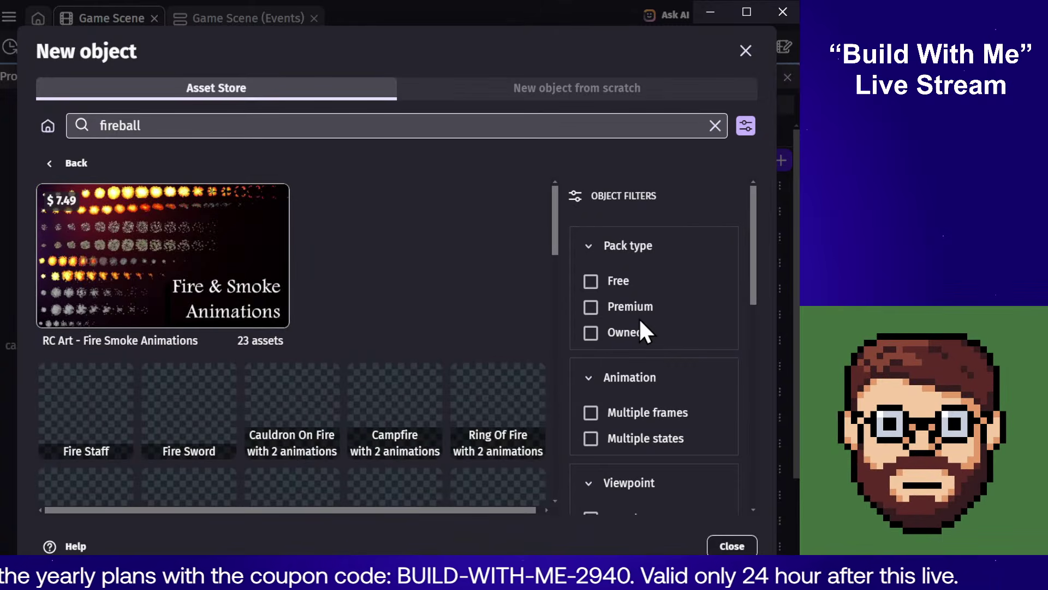
scroll(639, 350, down, 4)
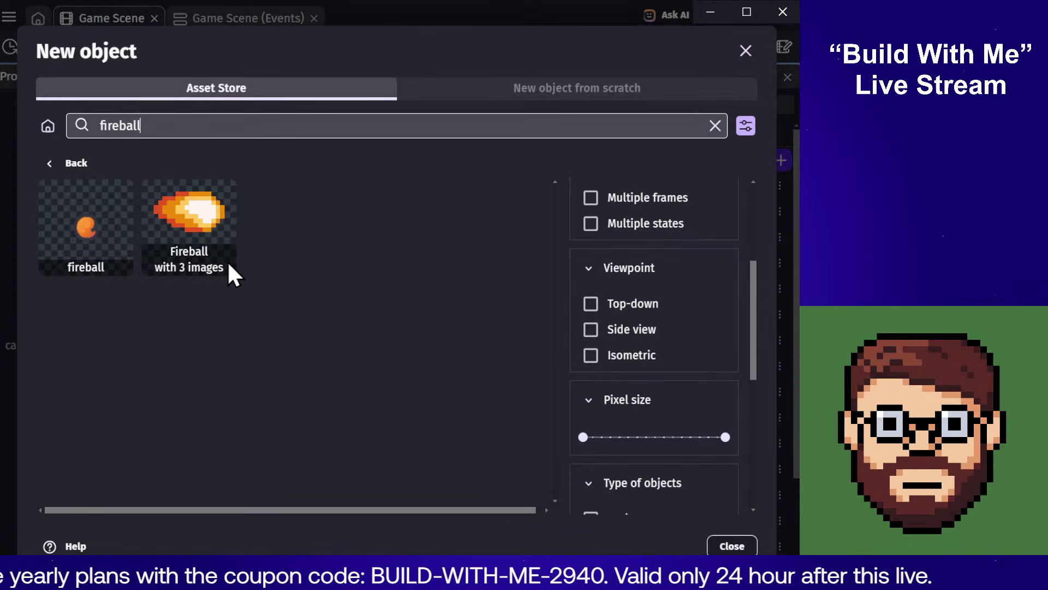
scroll(644, 305, up, 4)
scroll(644, 328, down, 8)
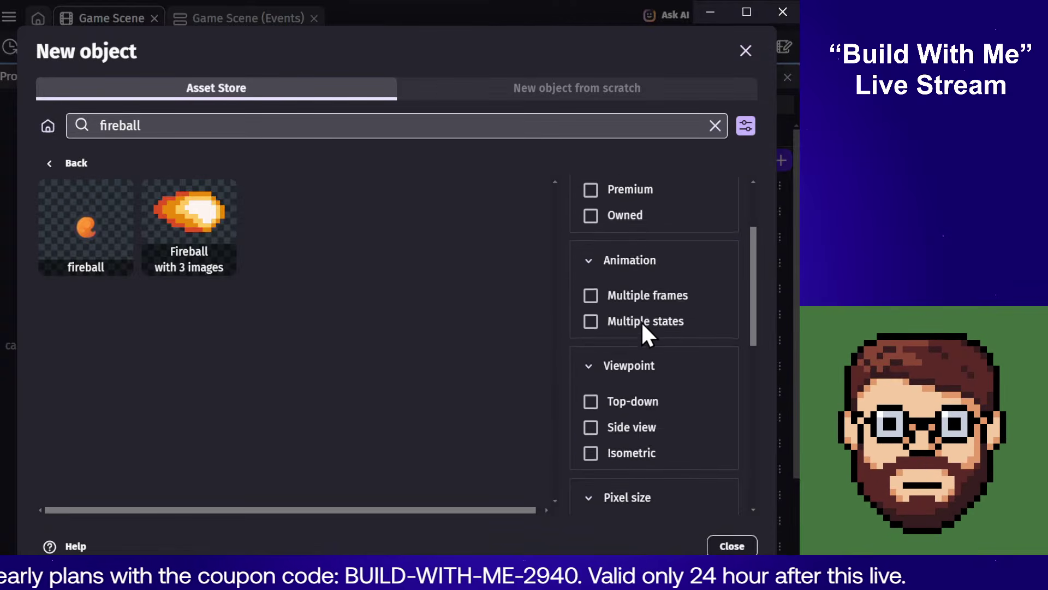
Step: Restrict the asset results to 3D models and search for "fire"
click(592, 382)
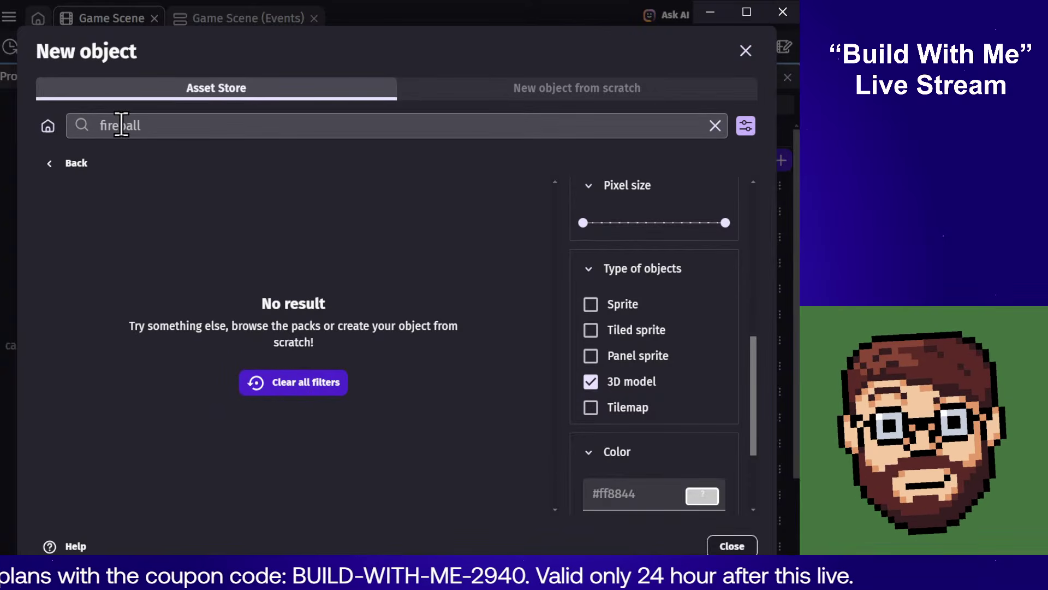
double_click(171, 125)
text(fire)
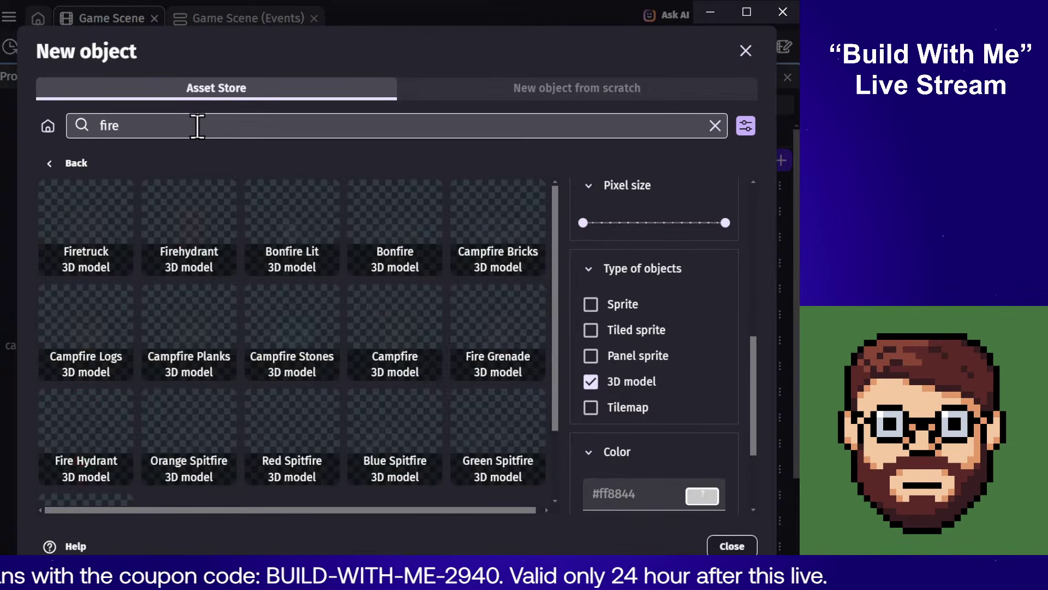
drag(552, 241, 552, 209)
click(192, 128)
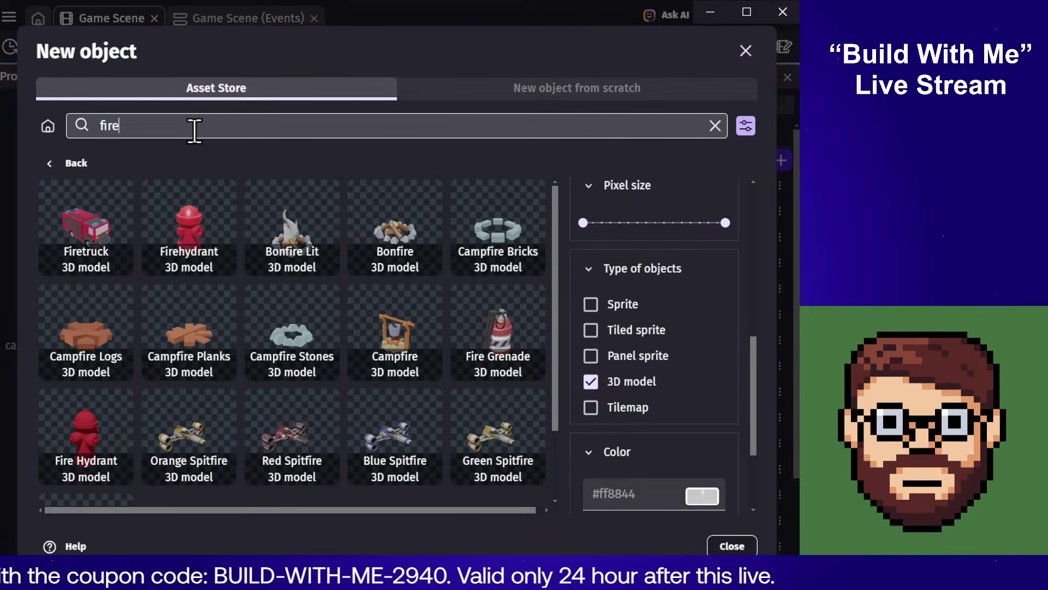
Step: Search the 3D model assets for "Rock" and add Rock Small H to the scene's objects
text(Rock)
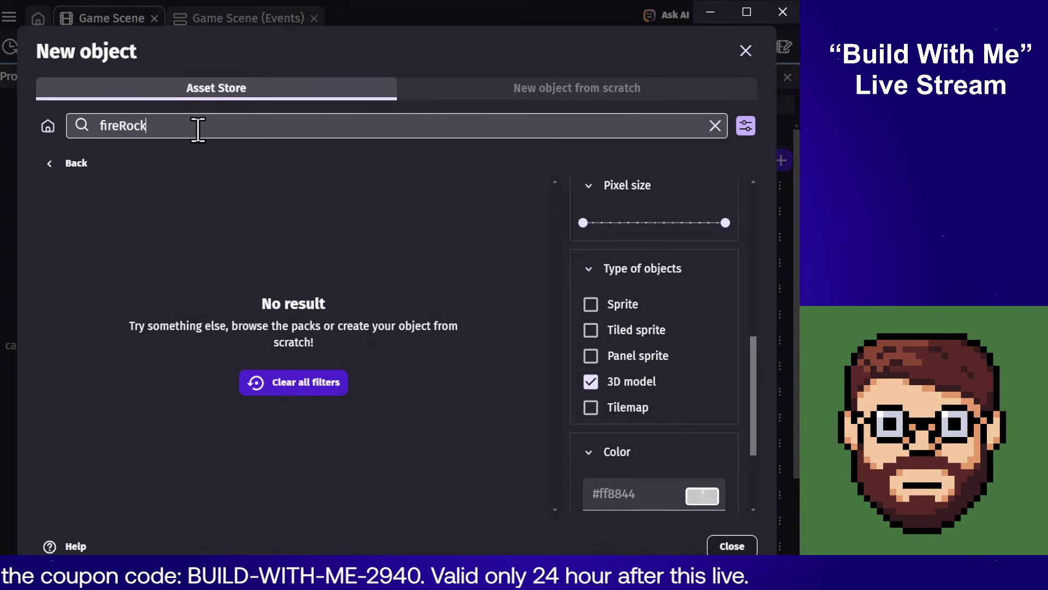
text(Rock)
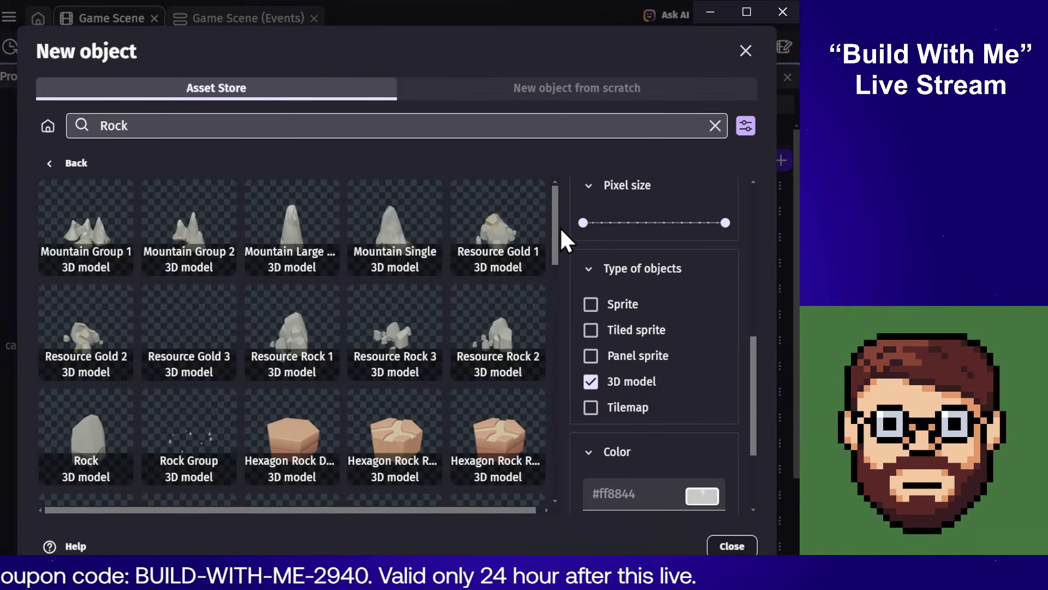
drag(558, 226, 546, 476)
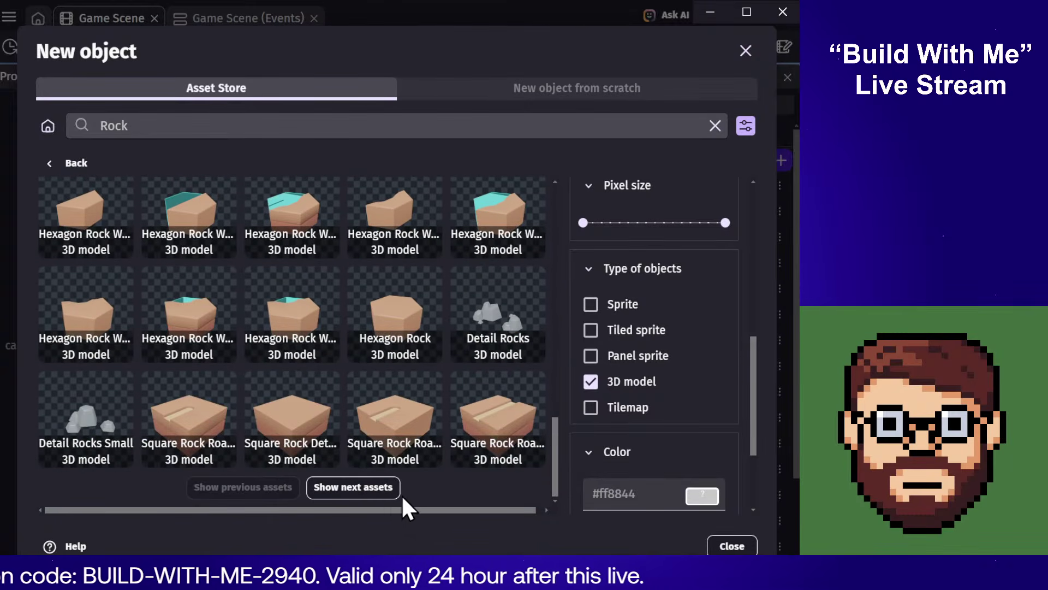
click(364, 486)
scroll(535, 234, down, 5)
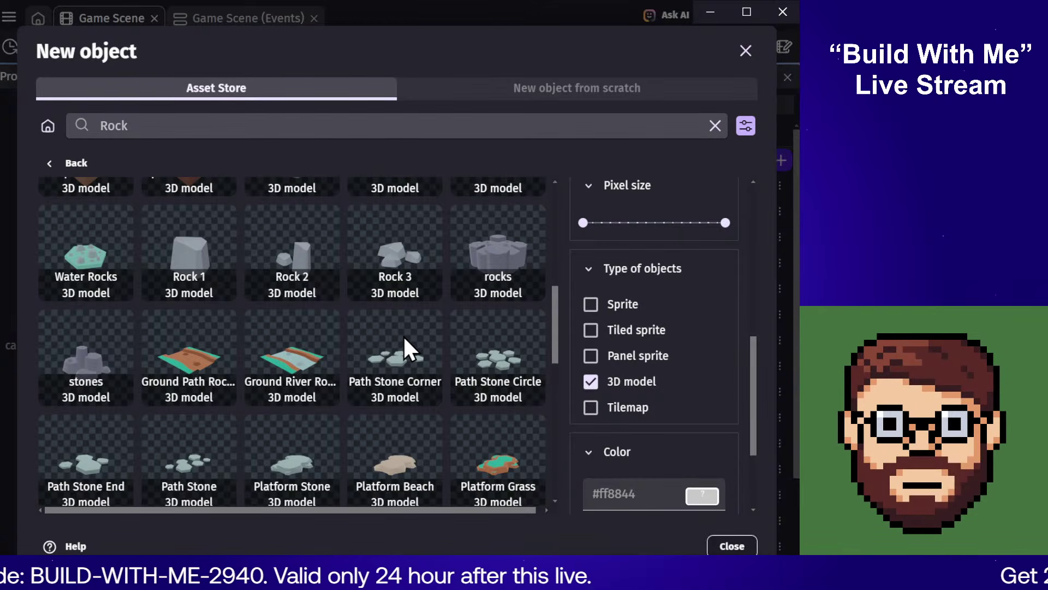
scroll(403, 349, down, 10)
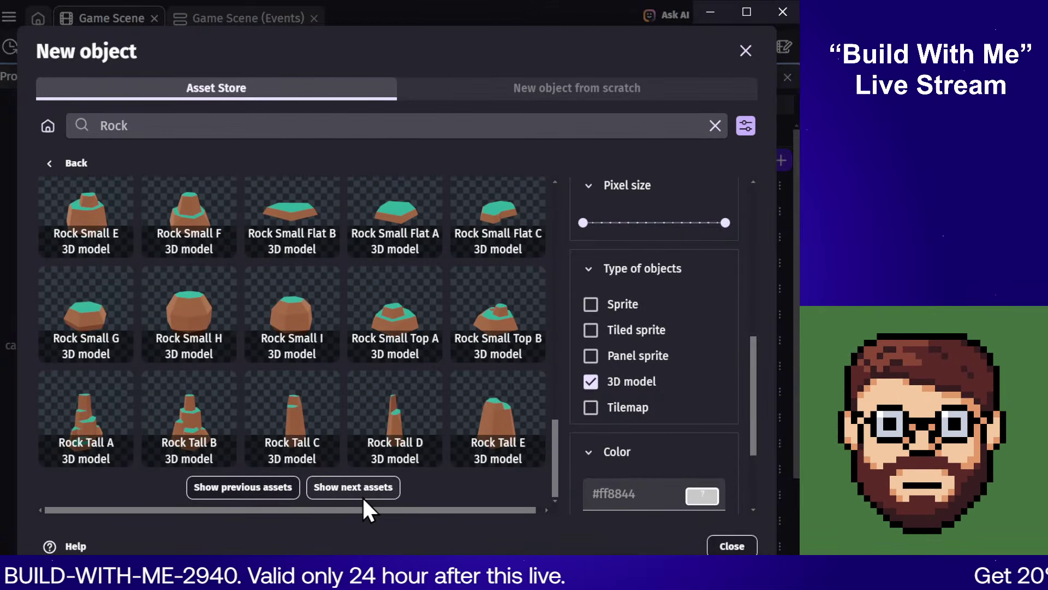
click(182, 319)
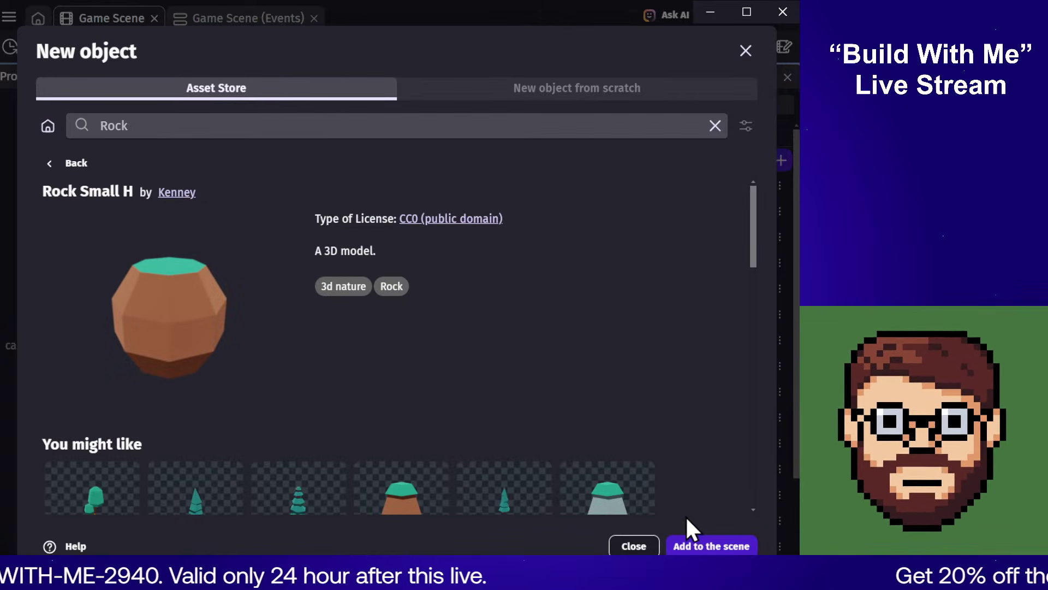
click(702, 545)
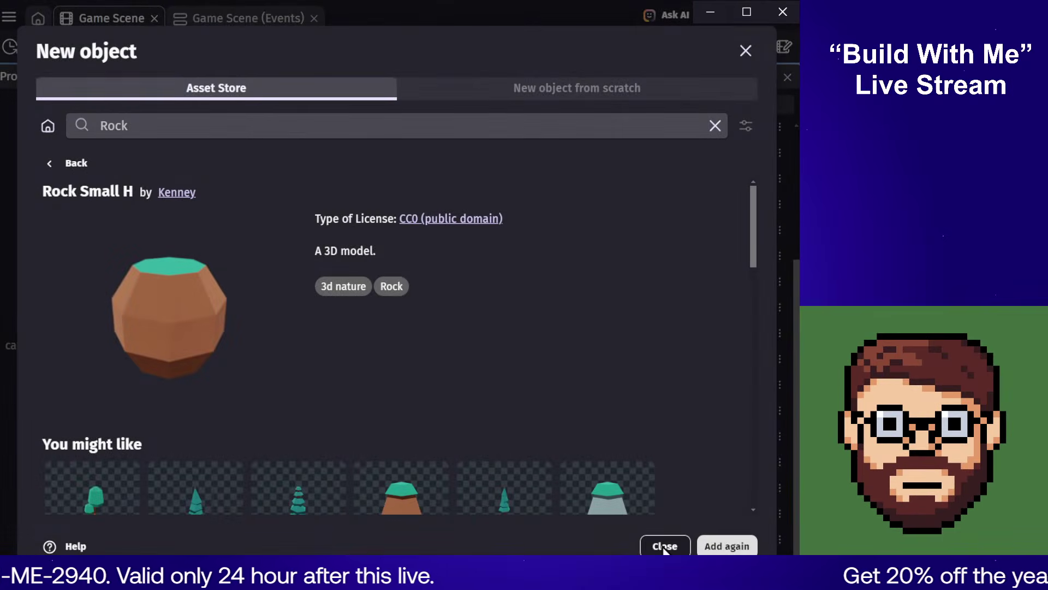
click(664, 546)
Step: Place a Rock_Small_H instance on the ground in front of the crosshair
scroll(683, 356, down, 3)
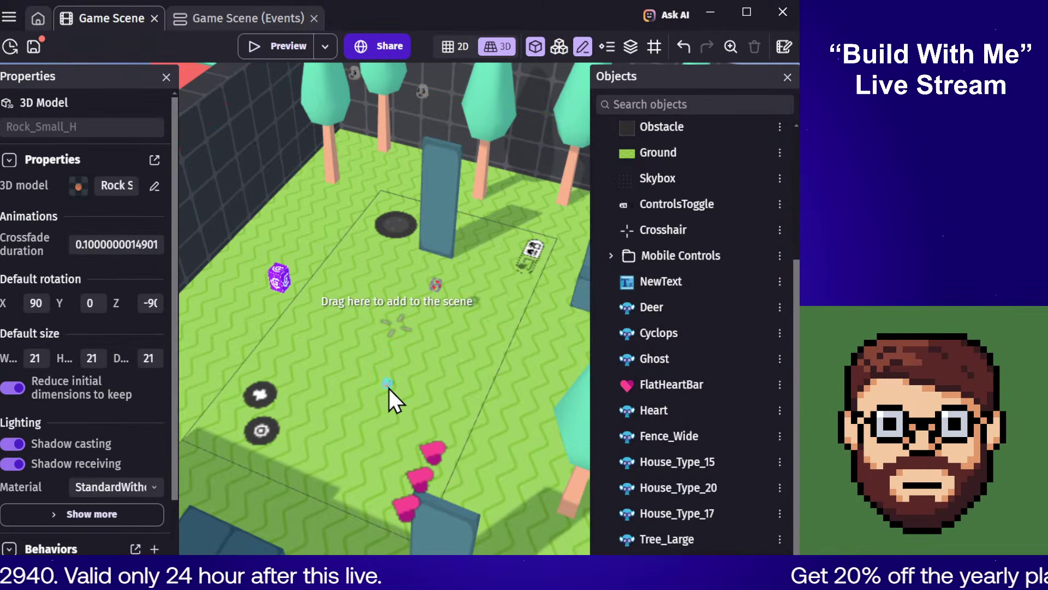
click(412, 399)
scroll(403, 395, up, 6)
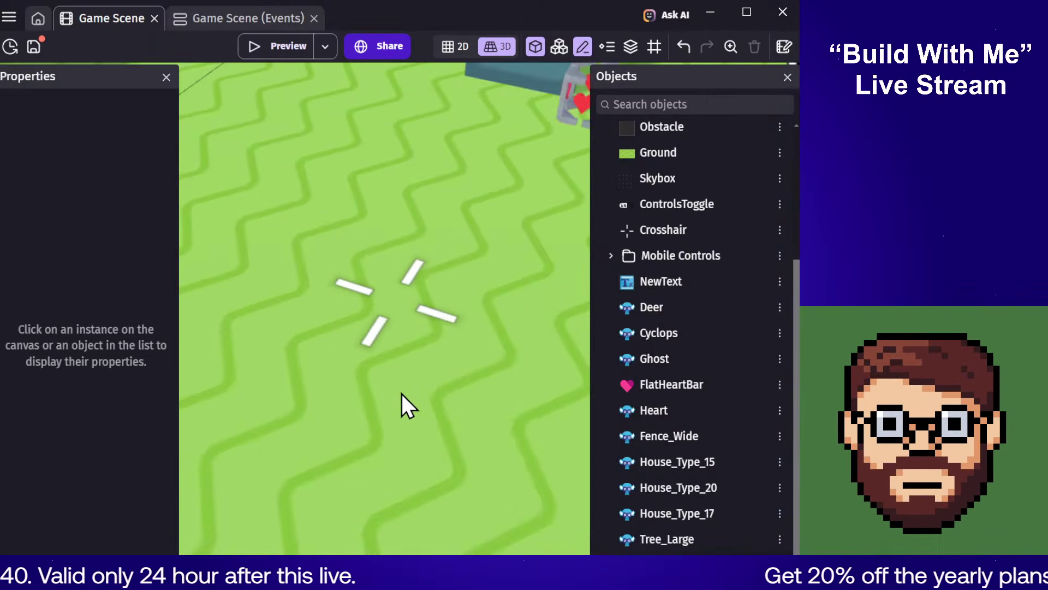
scroll(401, 394, up, 2)
click(394, 409)
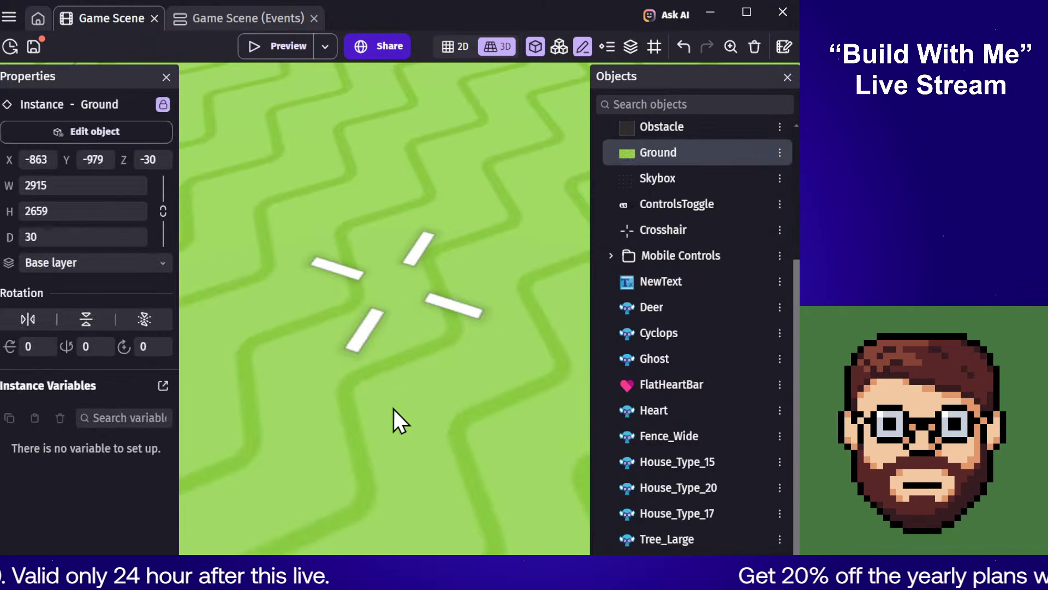
middle_drag(394, 408, 381, 400)
Step: Set the Rock_Small_H object's default width, height and depth to 42 px and apply the changes
click(358, 510)
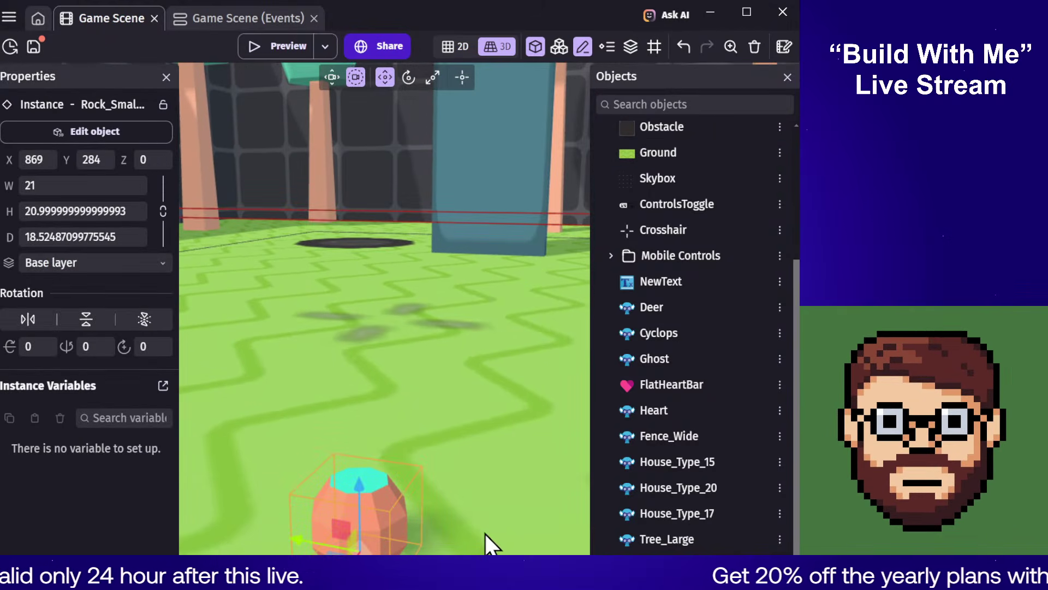
double_click(357, 510)
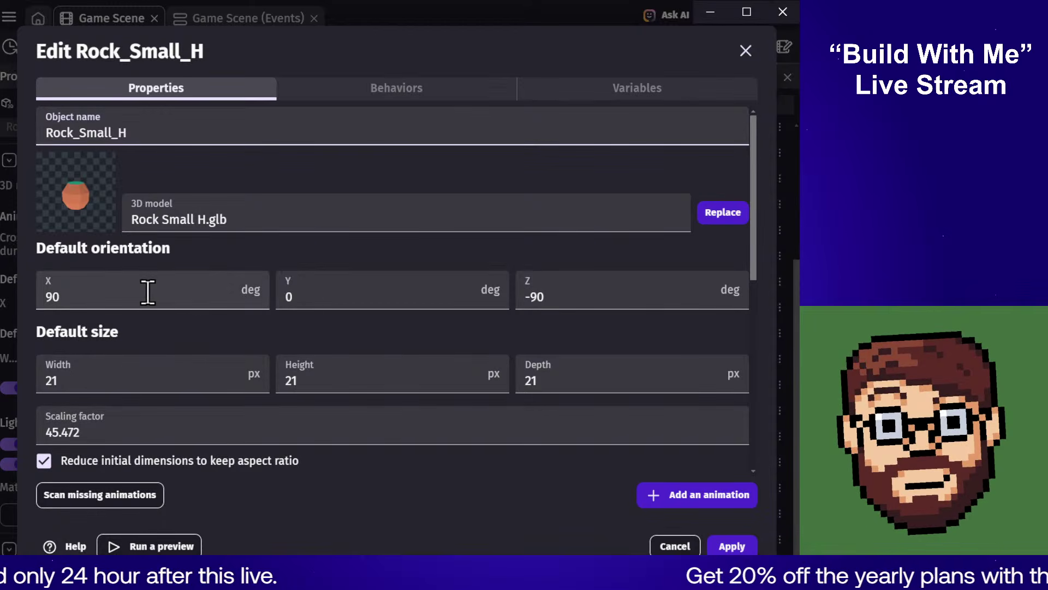
click(96, 371)
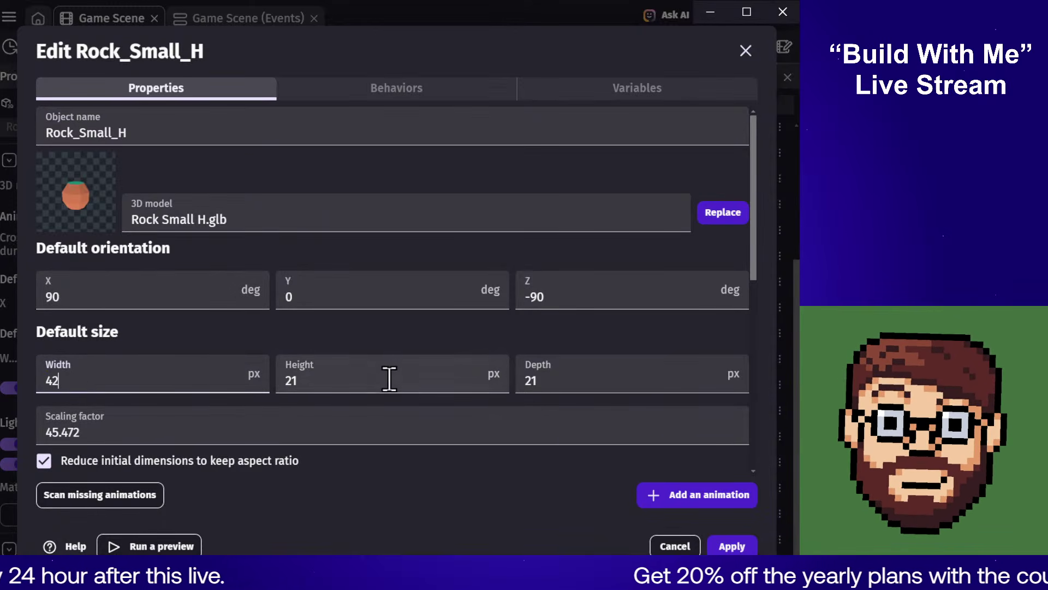
click(504, 392)
text(42)
click(563, 393)
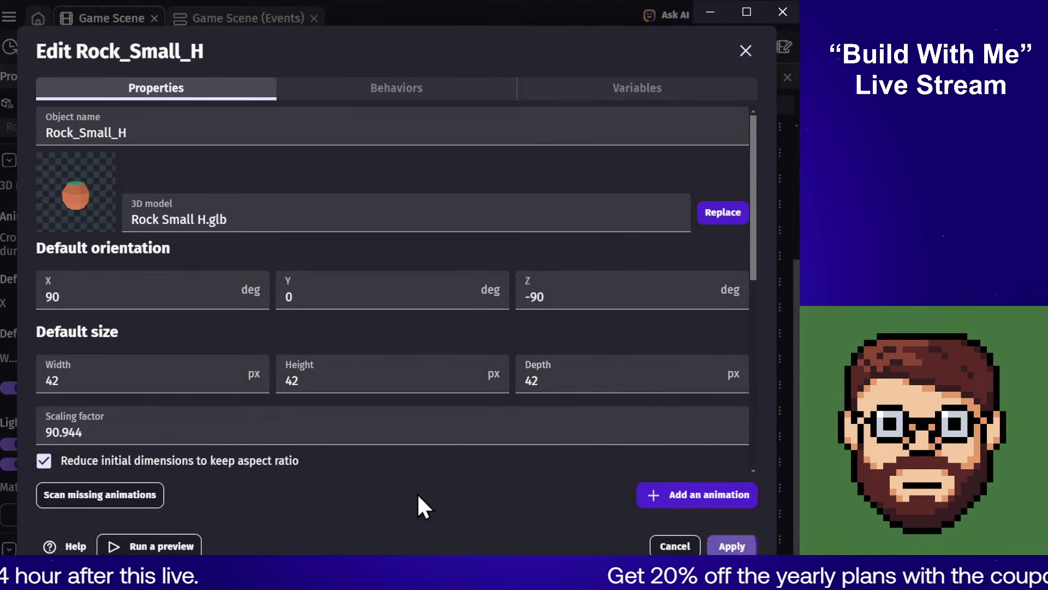
key(Return)
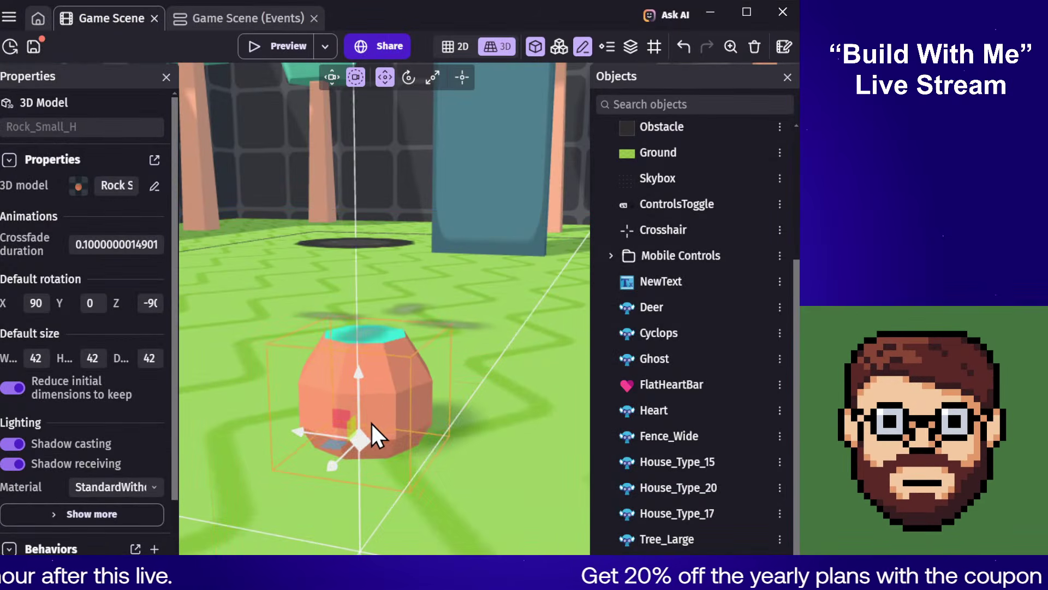
Step: Delete the Rock_Small_H instance placed on the ground in the scene
click(389, 355)
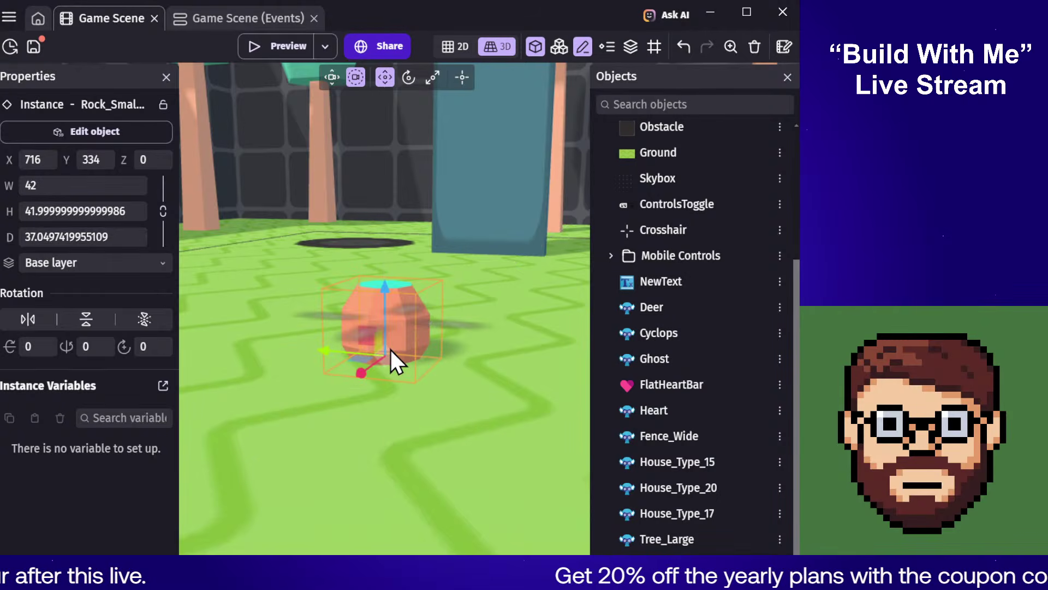
key(Delete)
Step: Add a Create an object action for Rock_Small_H on the Base layer to the Ghost "Attack" event under Ranged attack
click(229, 19)
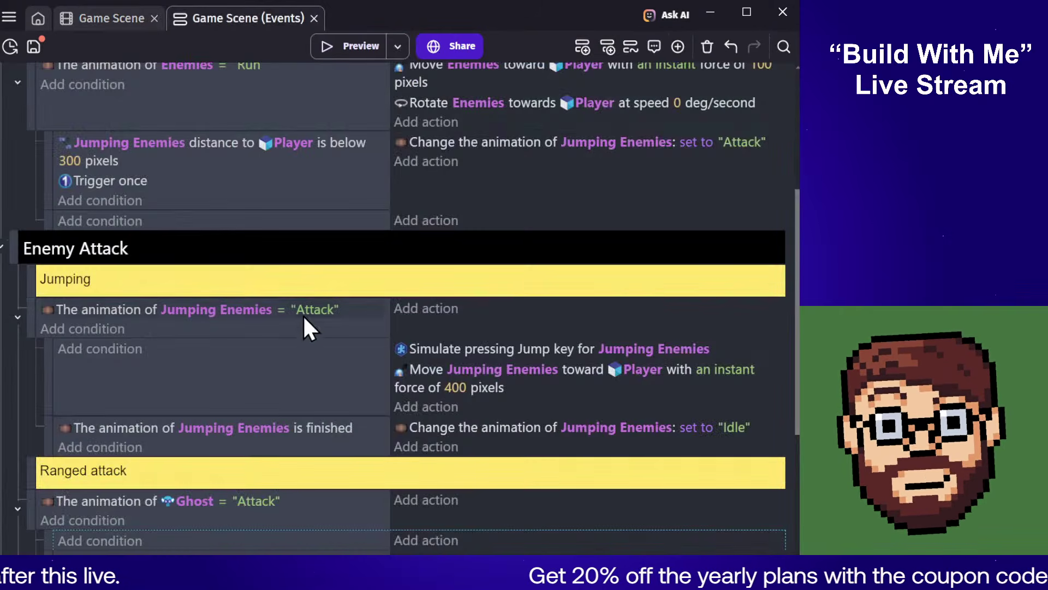
scroll(307, 299, down, 4)
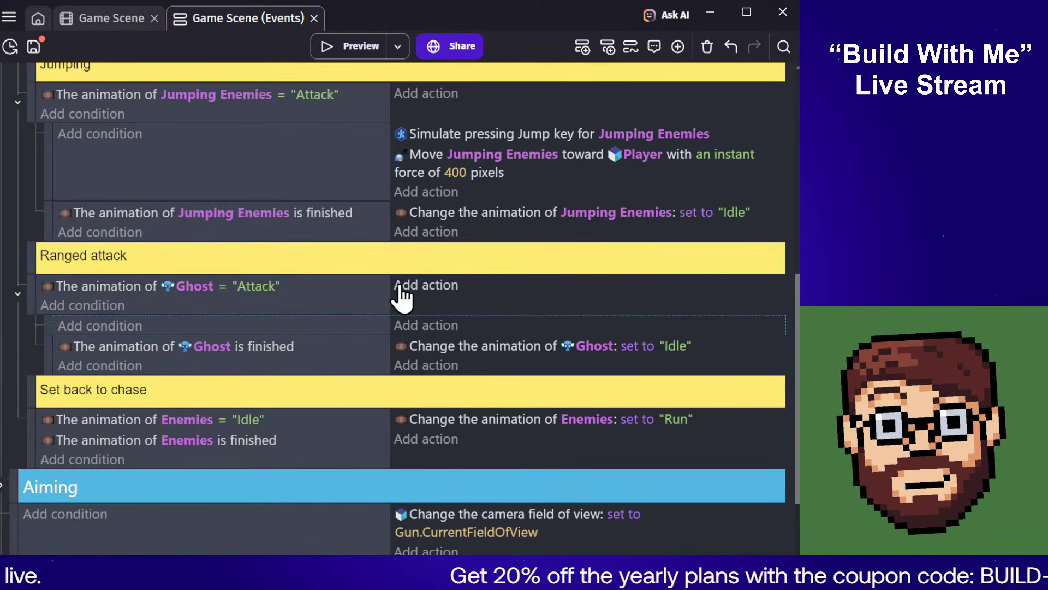
click(432, 281)
text(creat)
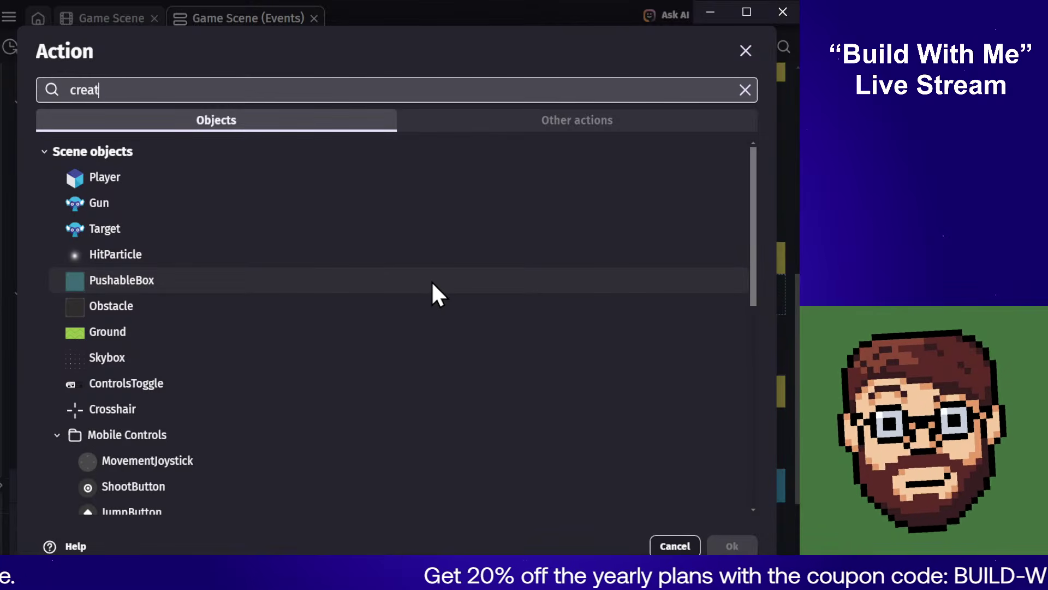
text(e)
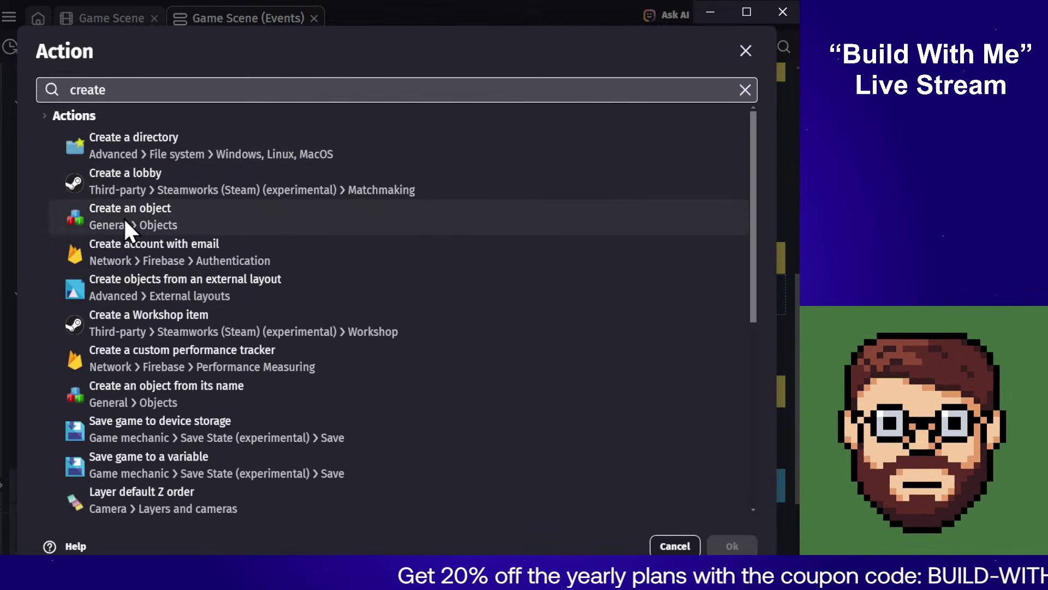
click(123, 217)
scroll(269, 220, down, 10)
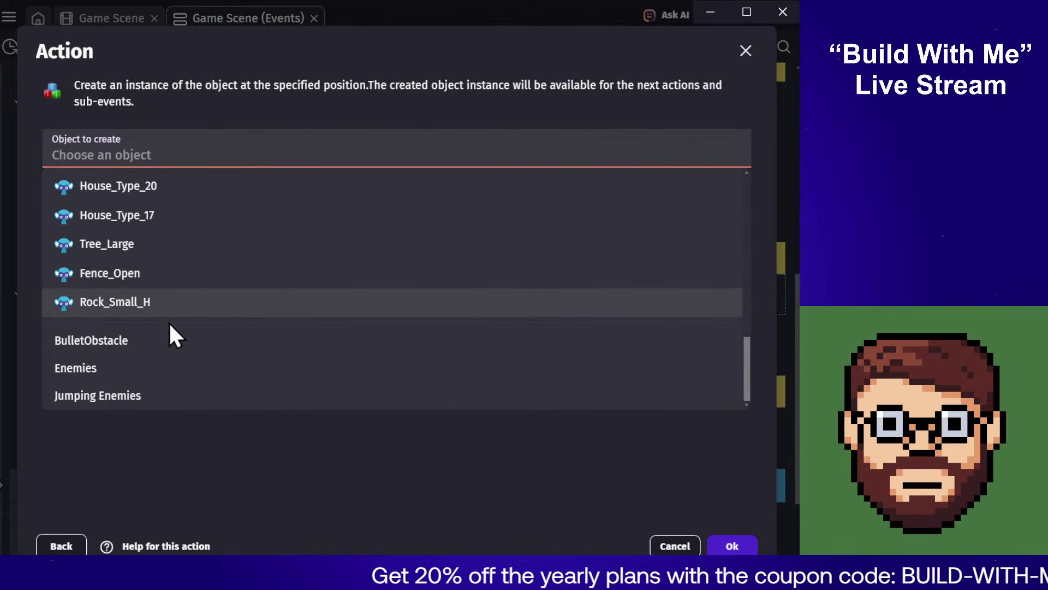
click(88, 306)
click(732, 545)
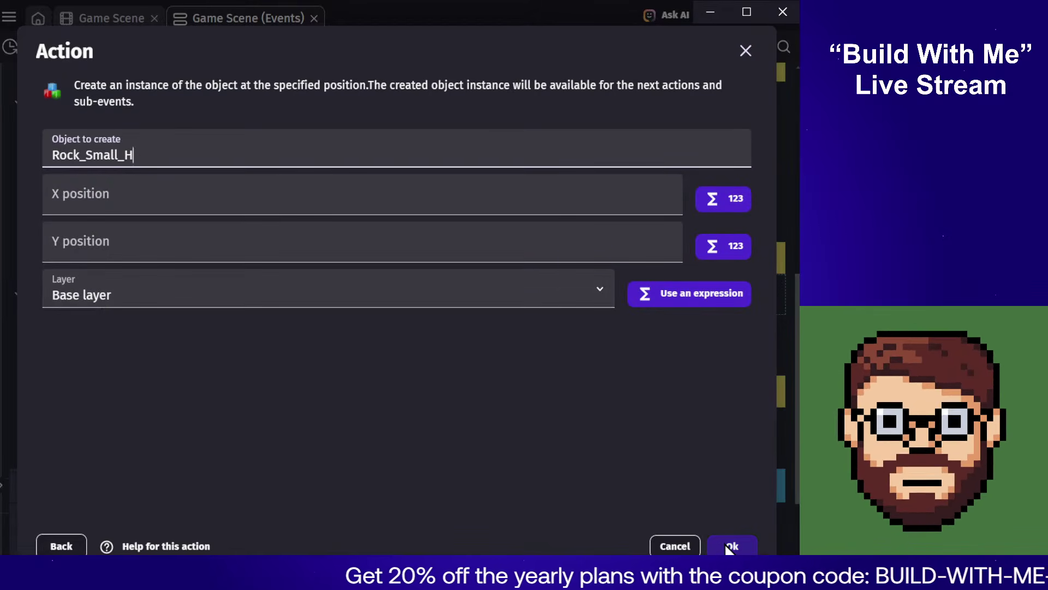
Step: Rename the Rock_Small_H object as Ghost_Attack and move it directly below Ghost in the object list
click(109, 18)
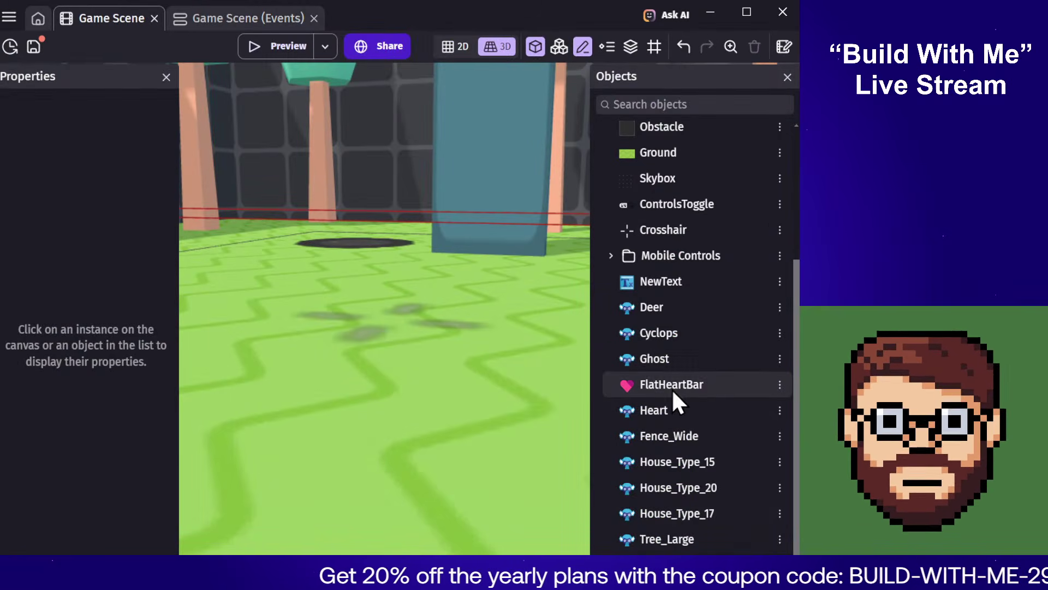
click(154, 187)
double_click(89, 132)
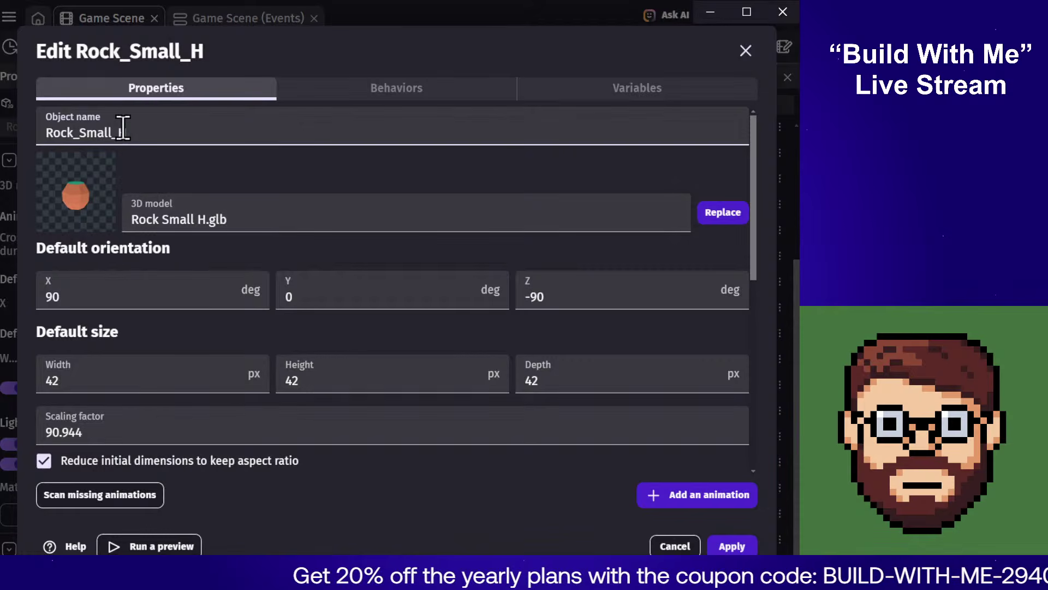
text(Ghost)
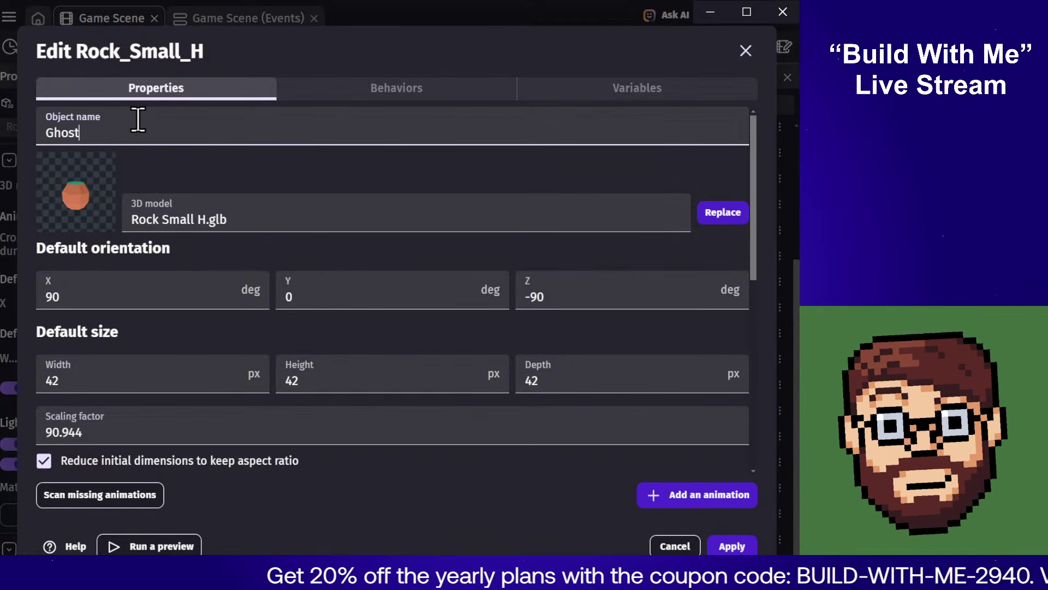
text(_Attack)
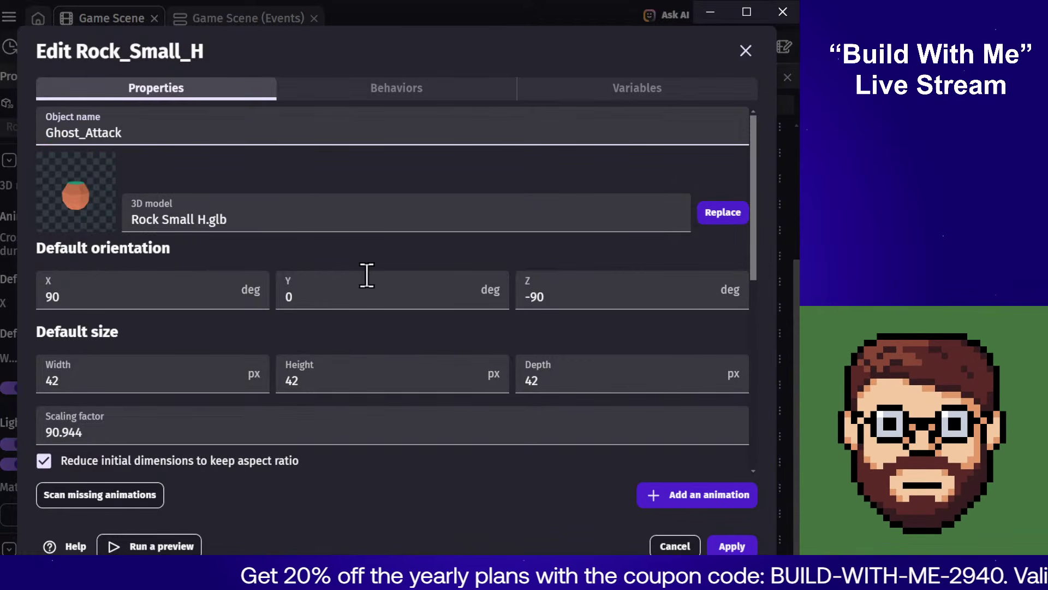
key(Return)
drag(663, 488, 686, 364)
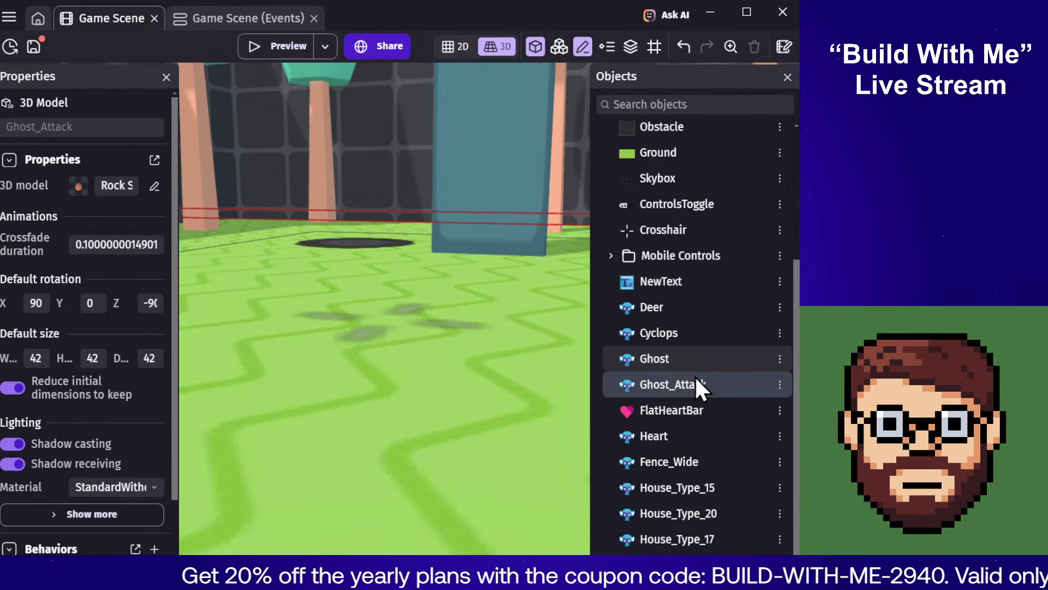
Step: Set the X position of the Ghost_Attack creation action to Ghost.CenterX() in the scene events
click(195, 21)
scroll(346, 445, down, 4)
scroll(339, 428, up, 4)
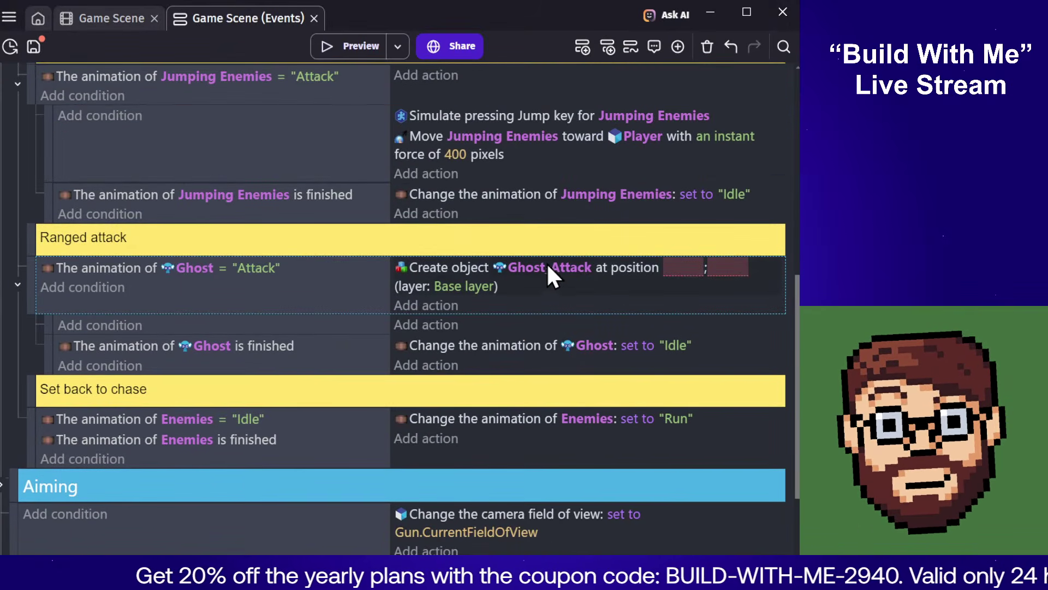
click(671, 269)
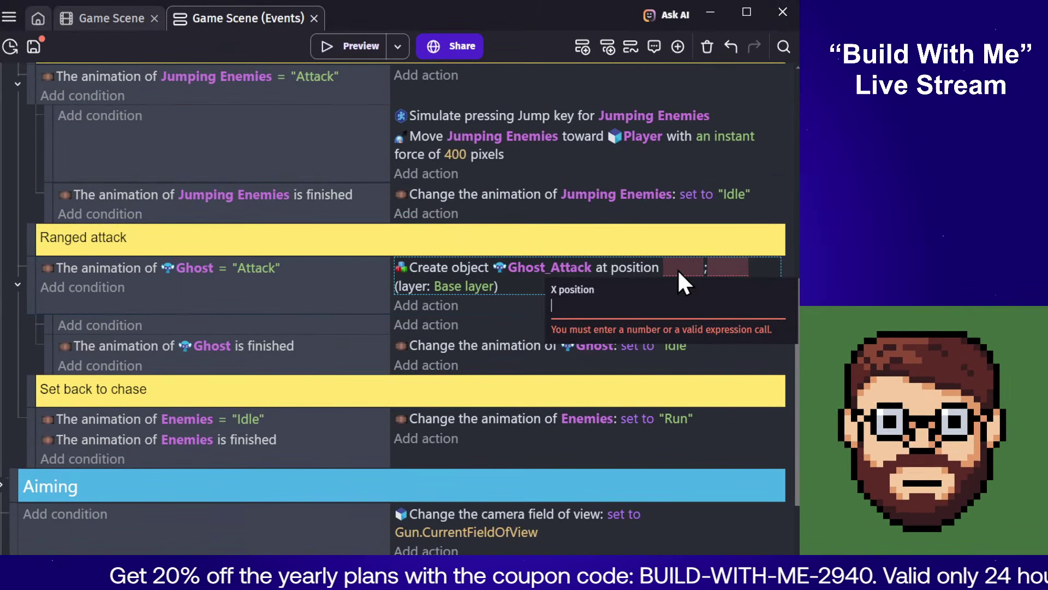
text(Ghos)
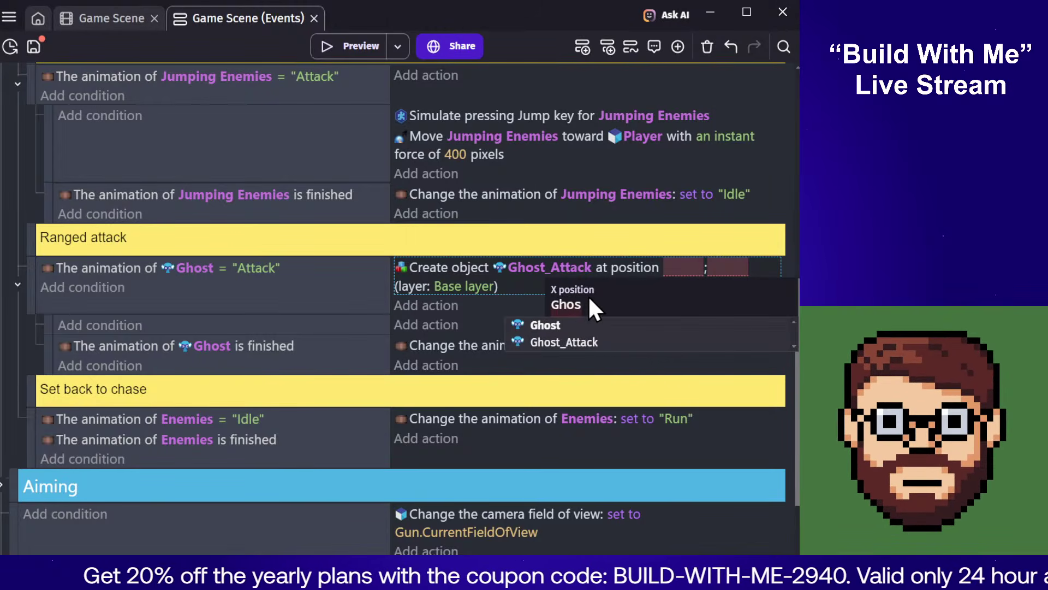
click(542, 325)
text(ce)
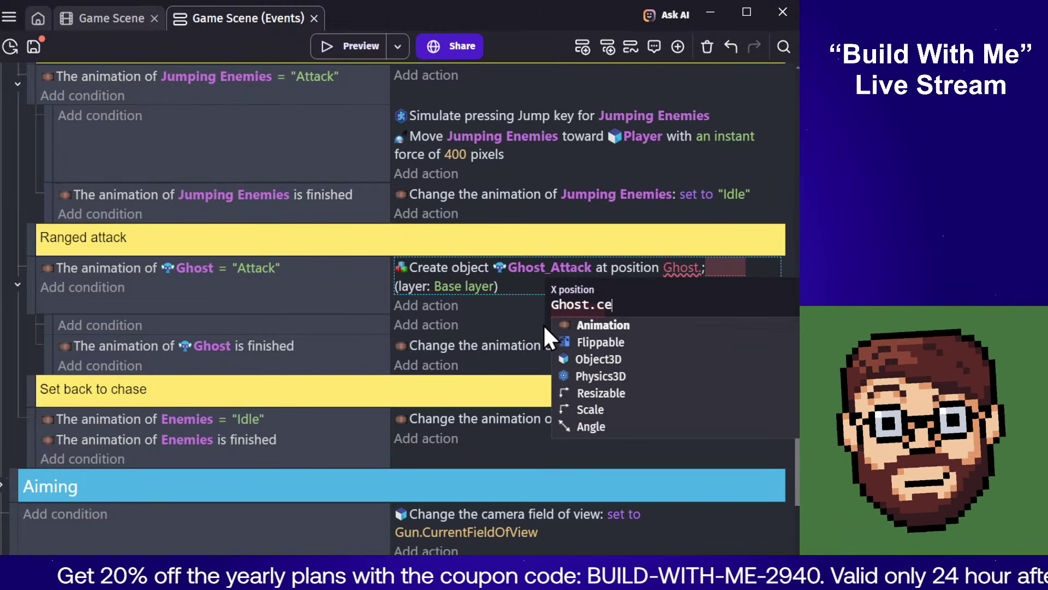
text(nter)
click(265, 358)
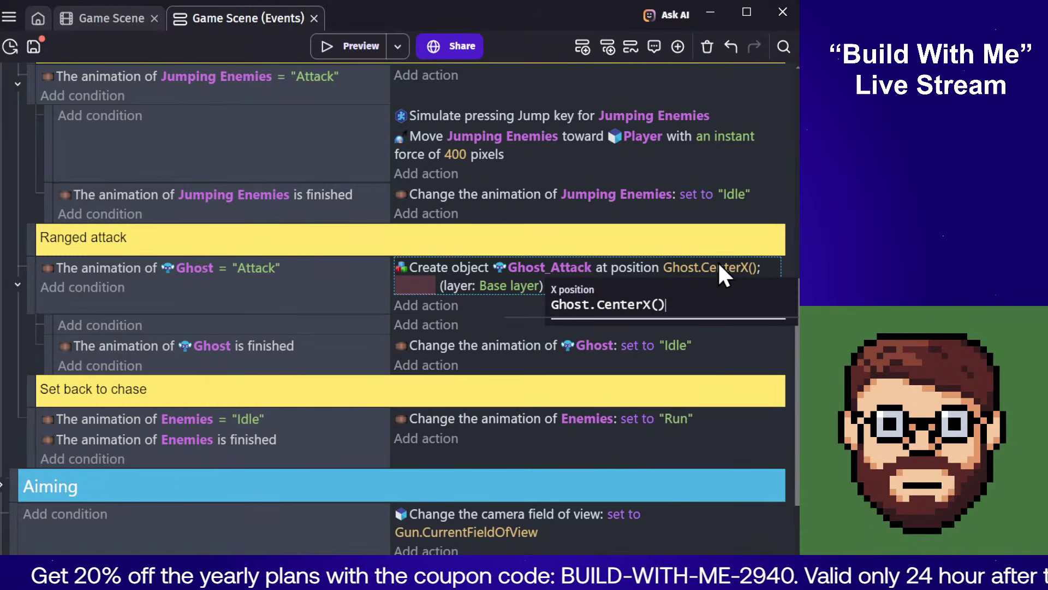
Step: Set the Y position of the Ghost_Attack creation action to Ghost.CenterY()
click(424, 282)
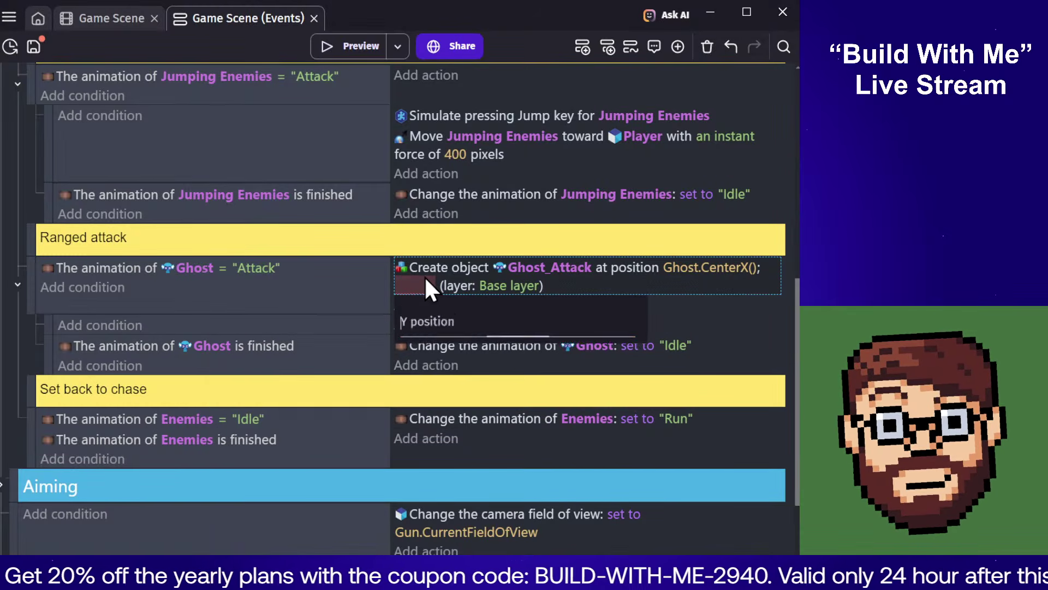
text(Ghost.CenterX())
drag(528, 323, 533, 323)
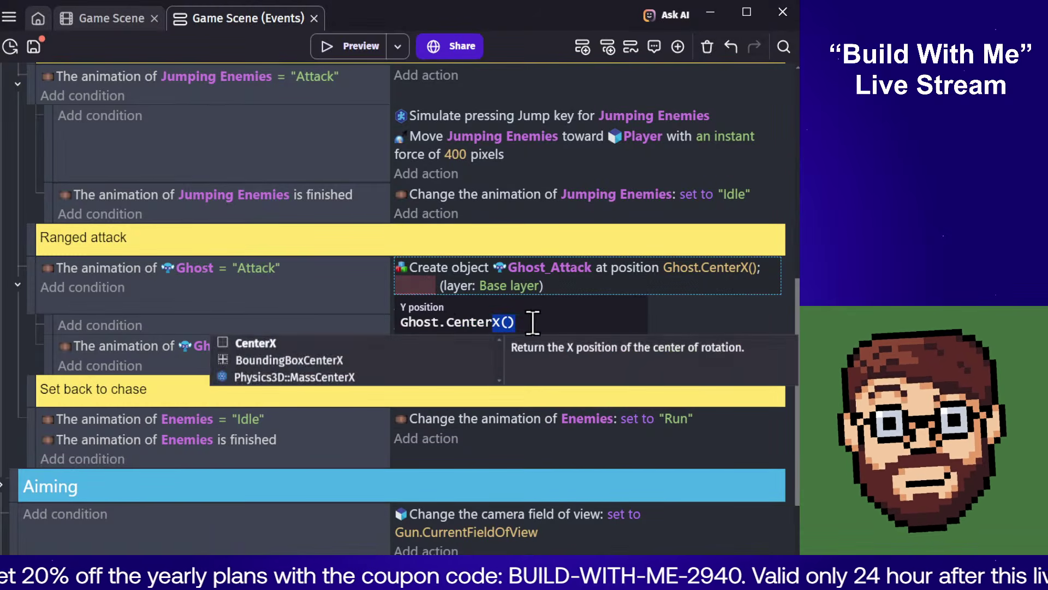
click(297, 343)
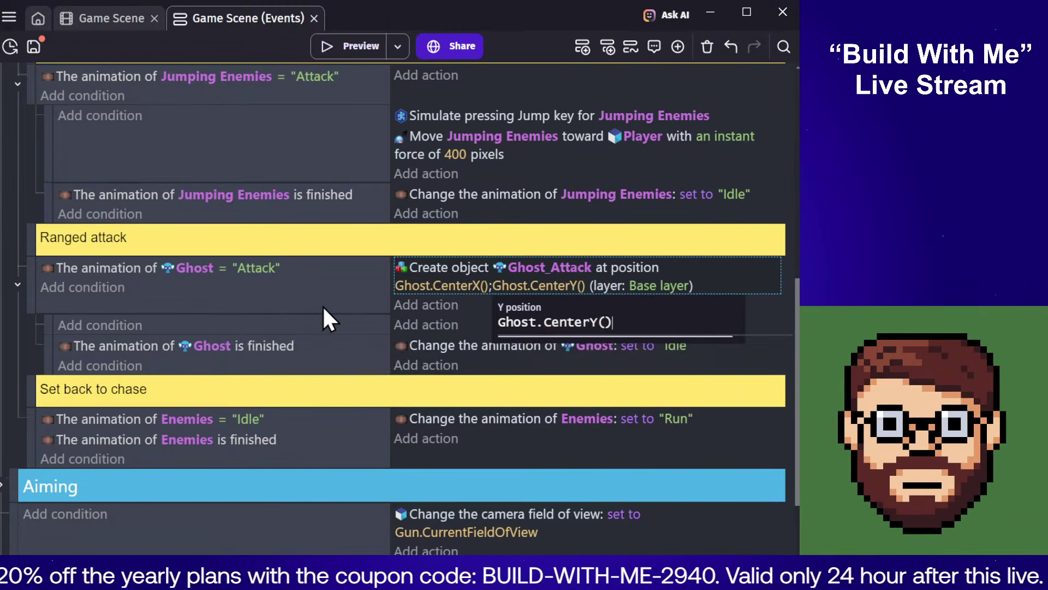
click(656, 284)
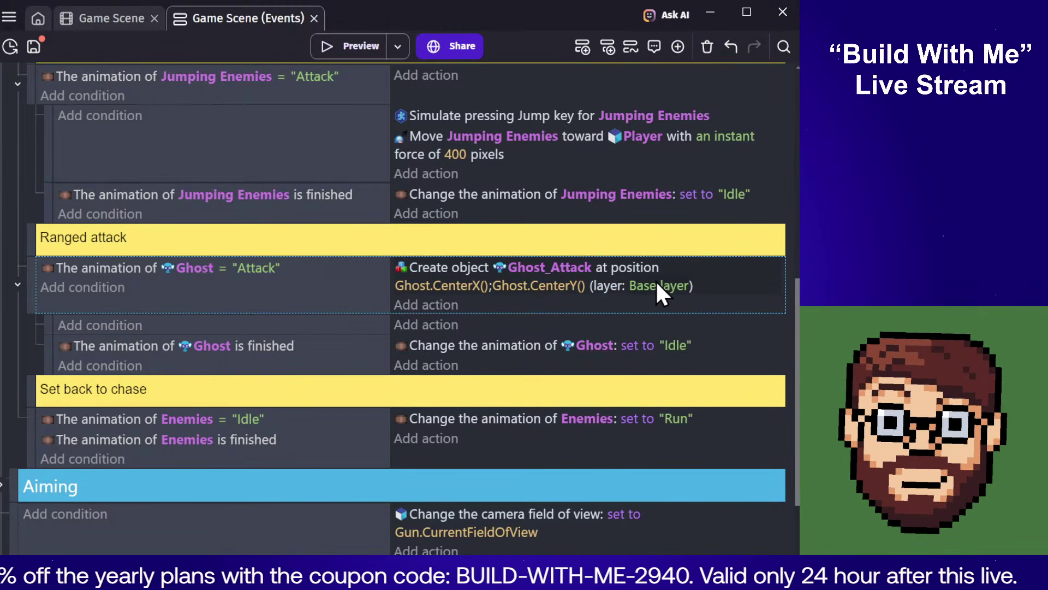
Step: Add a Center Z position action for Ghost to the ranged attack event, set to Ghost.Object3D::CenterZ()
click(458, 306)
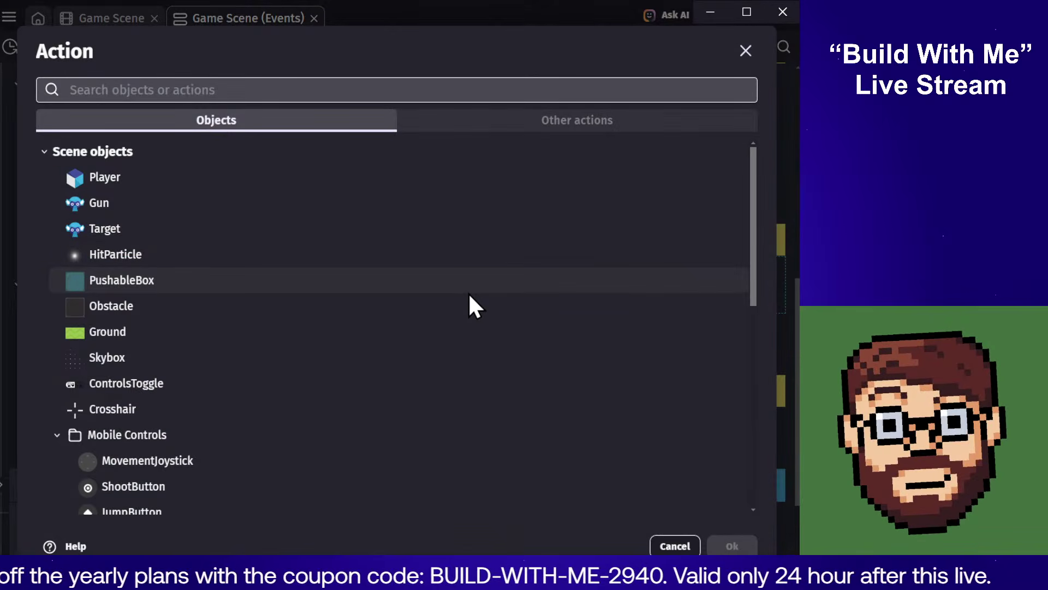
text(z)
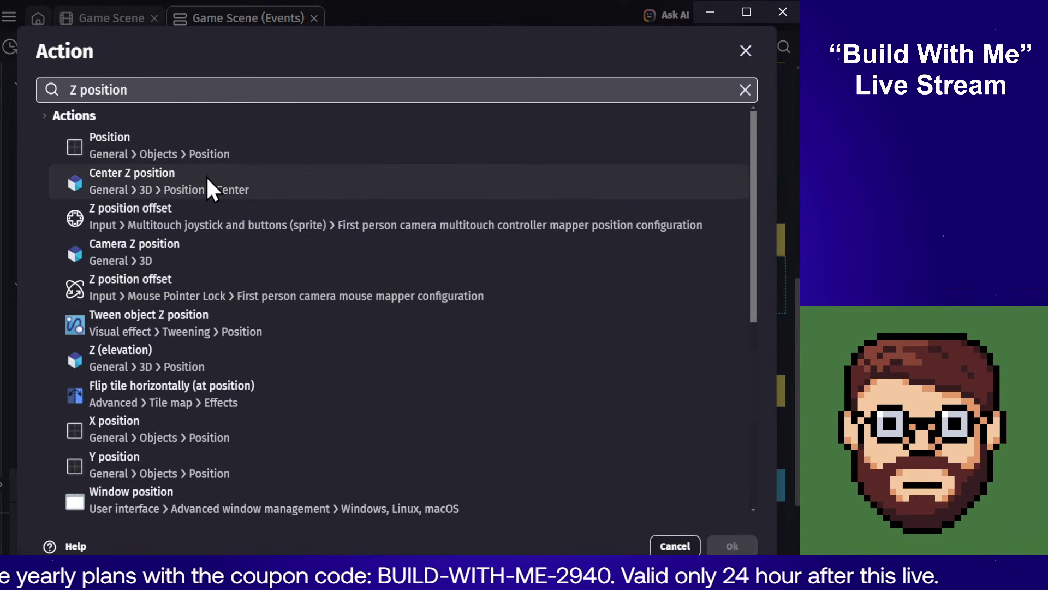
click(132, 179)
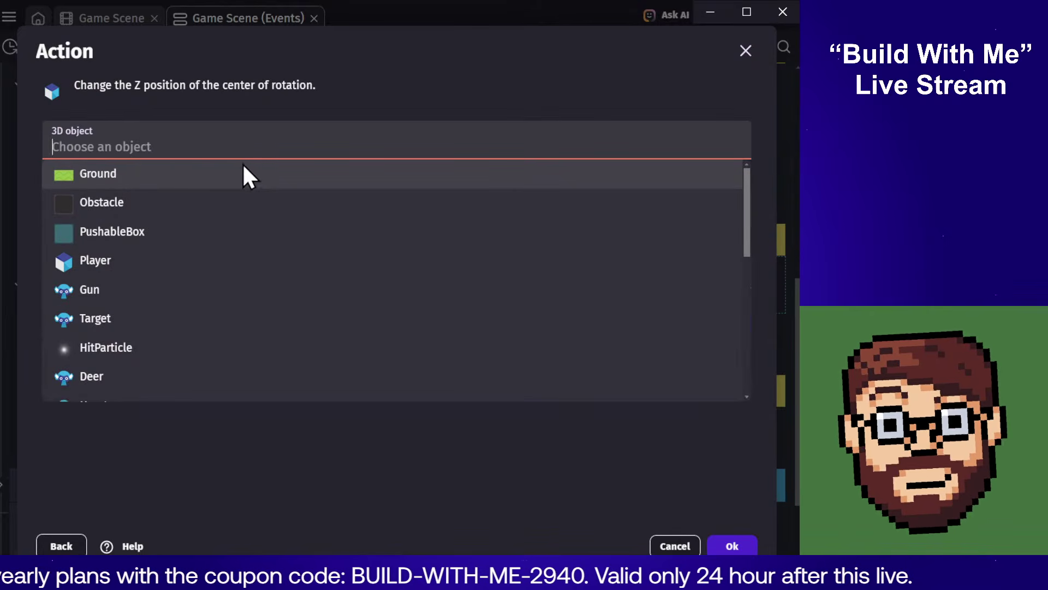
text(gh)
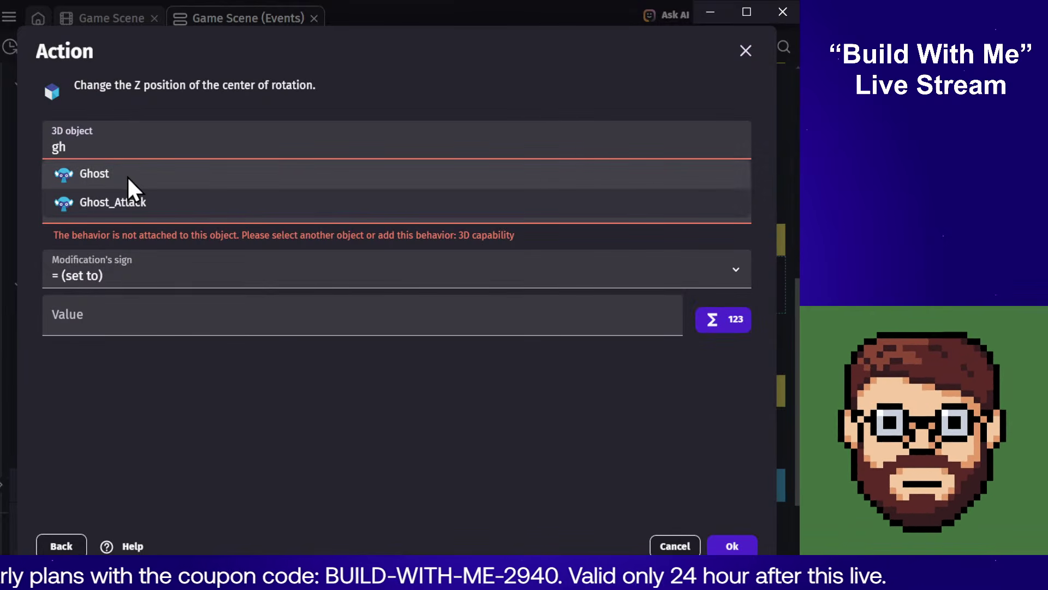
click(127, 176)
click(123, 266)
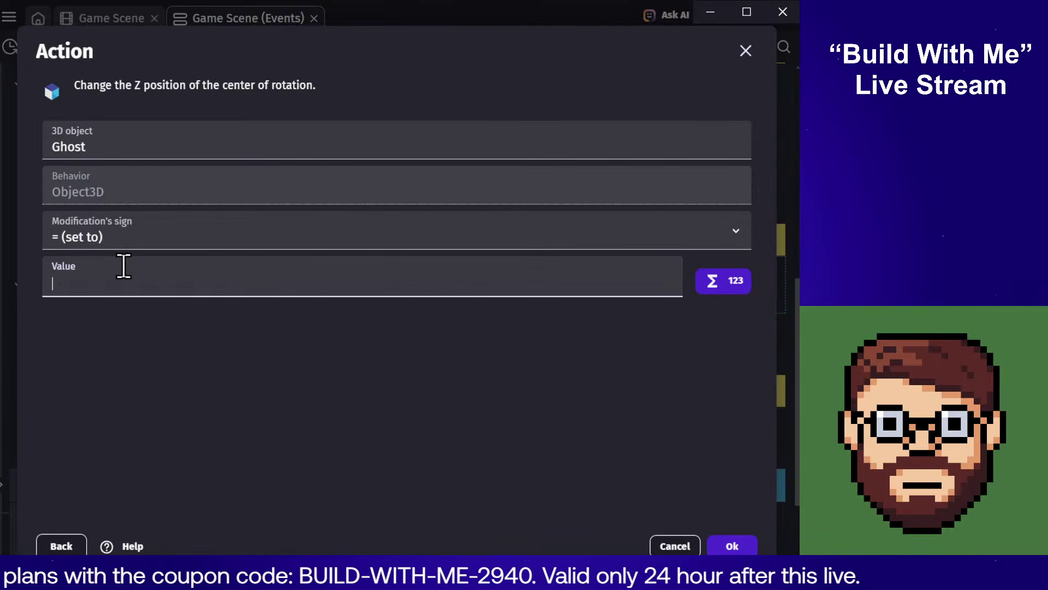
text(gh)
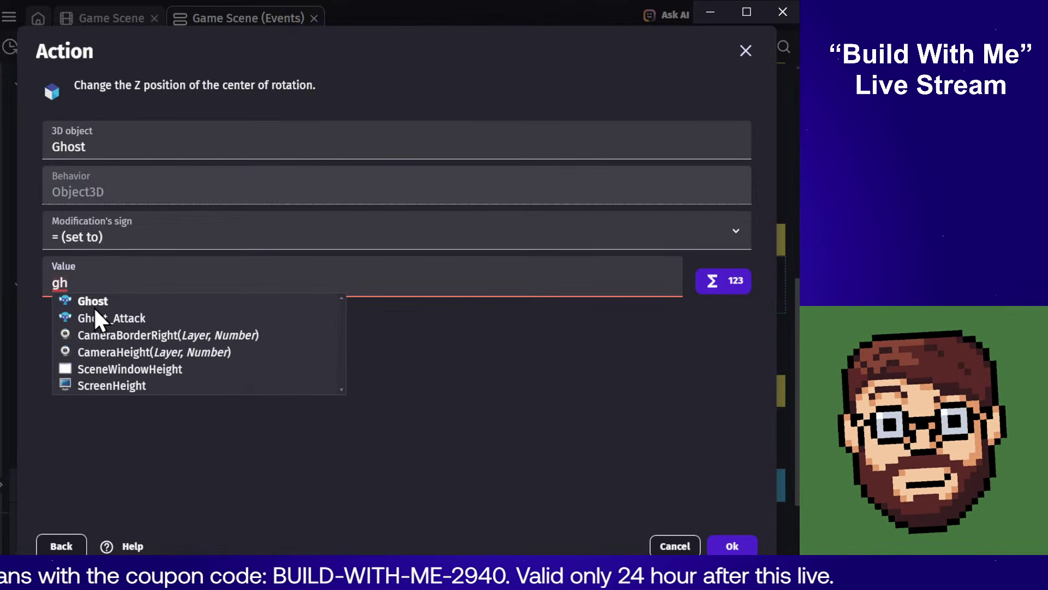
click(94, 302)
text(z)
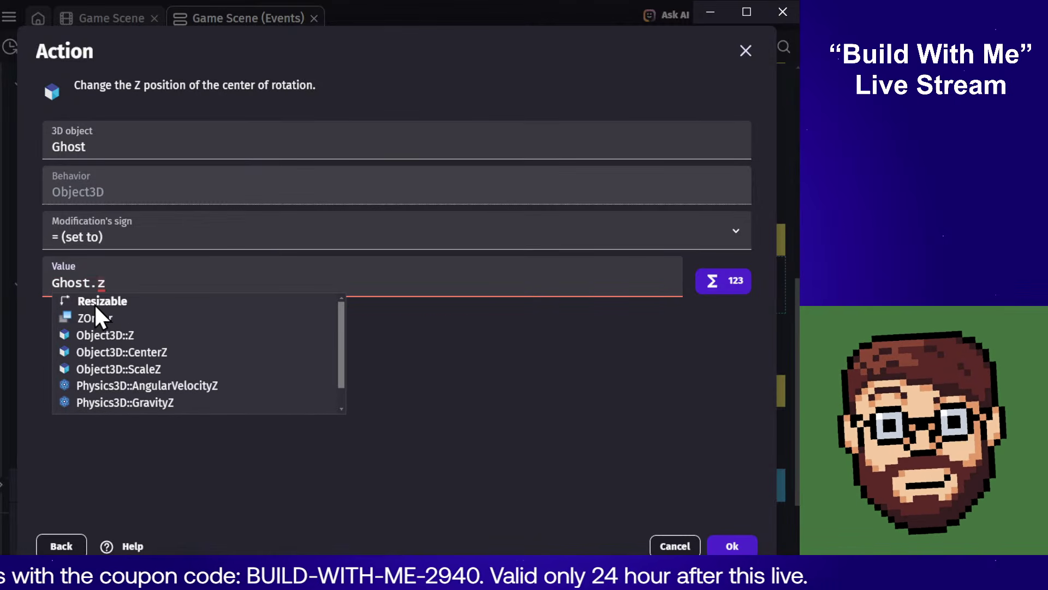
click(111, 351)
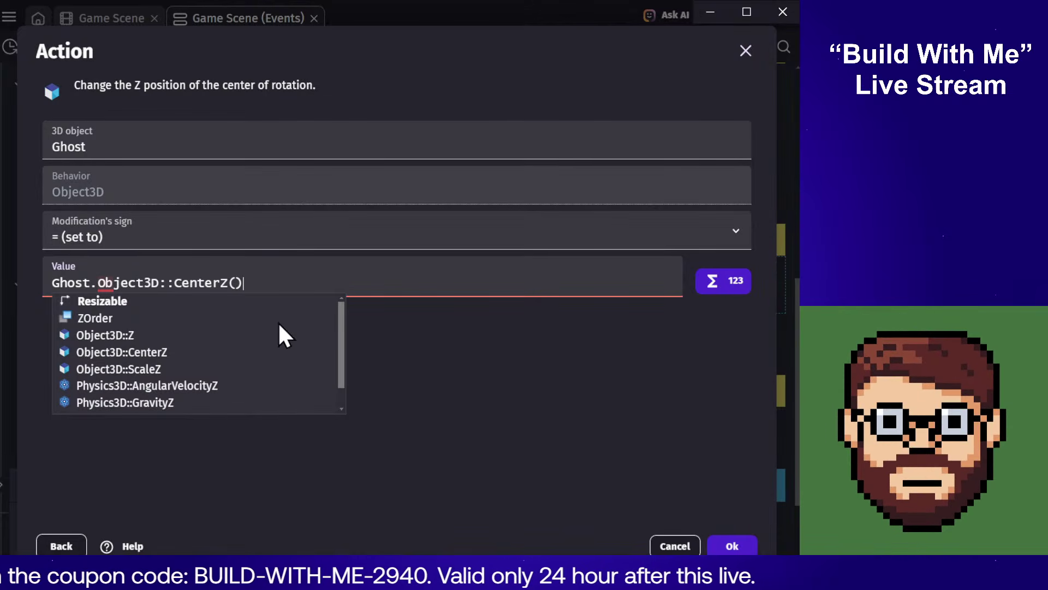
click(738, 549)
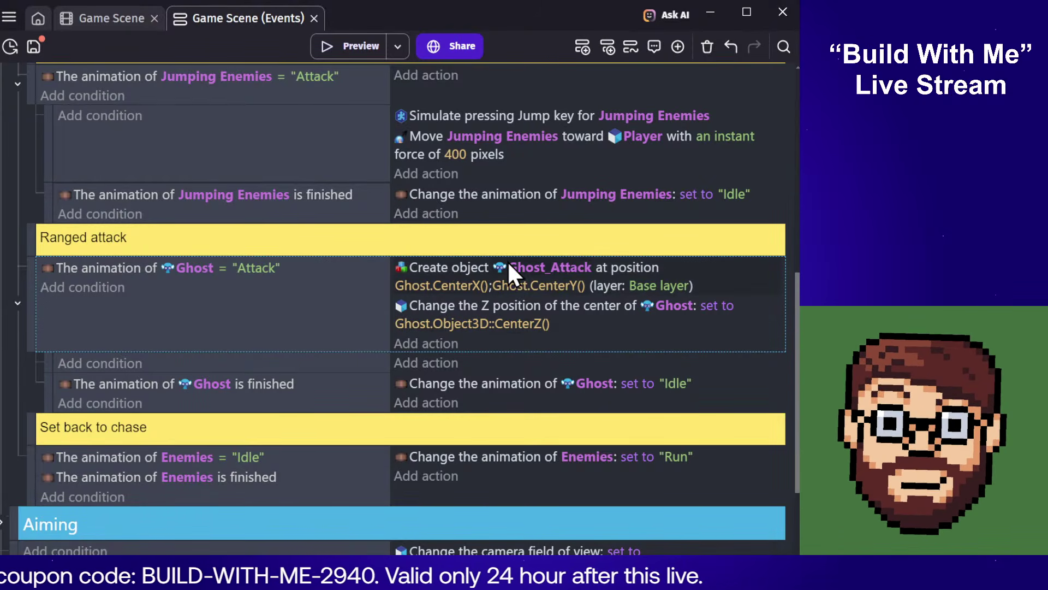
click(502, 302)
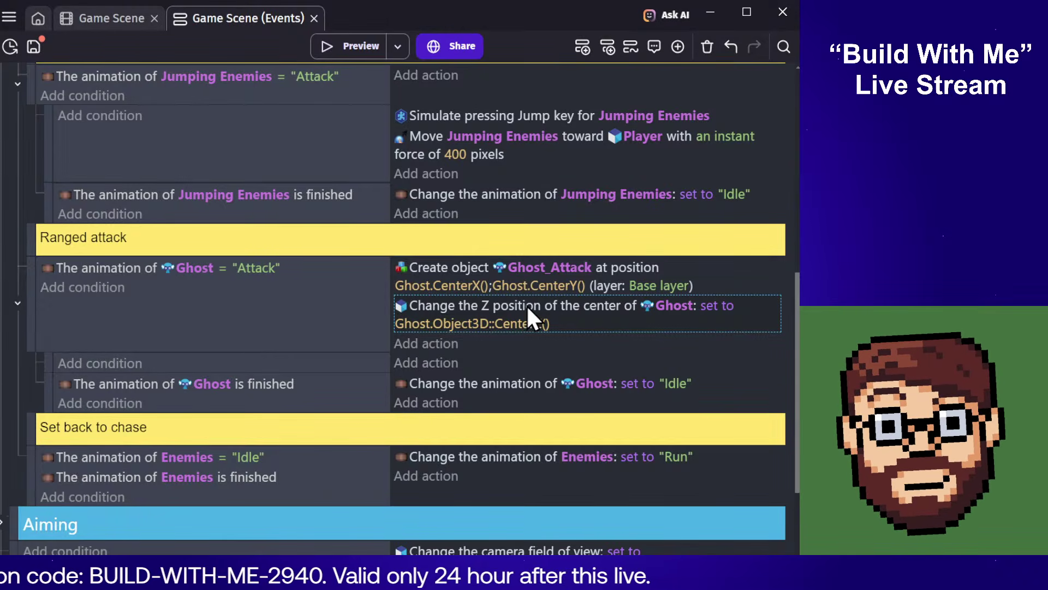
click(425, 344)
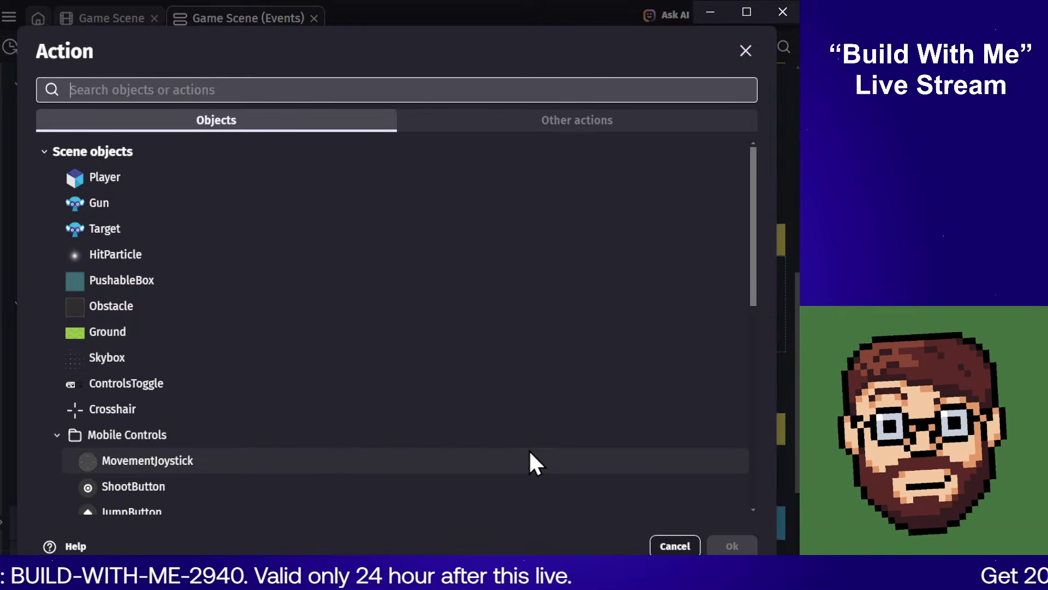
click(675, 546)
Step: Add the 3D physics engine behavior to the Ghost_Attack object in the game scene
click(126, 18)
drag(636, 380, 653, 389)
double_click(653, 389)
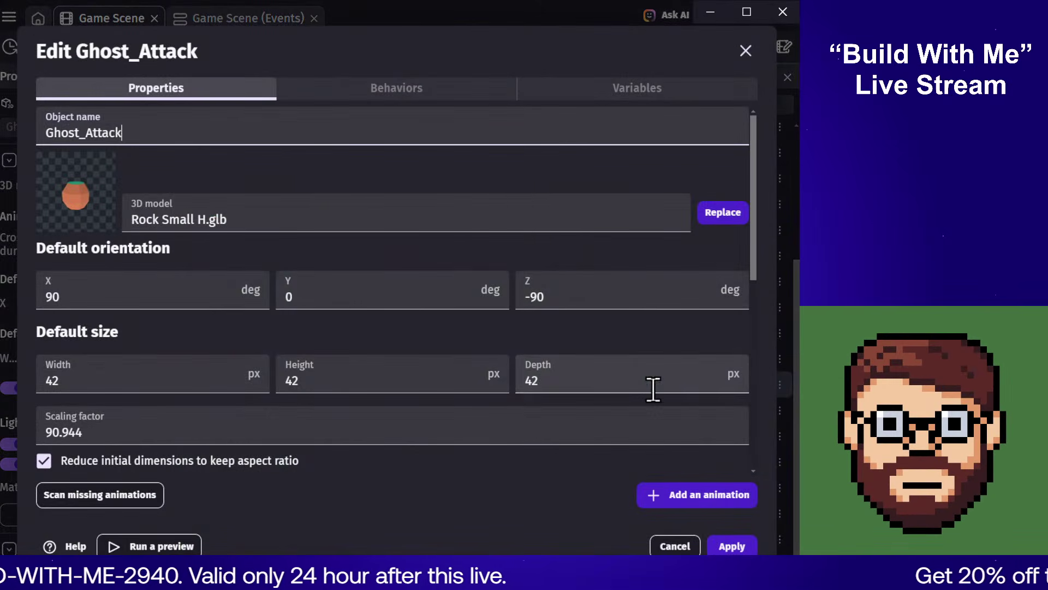
click(356, 88)
click(395, 326)
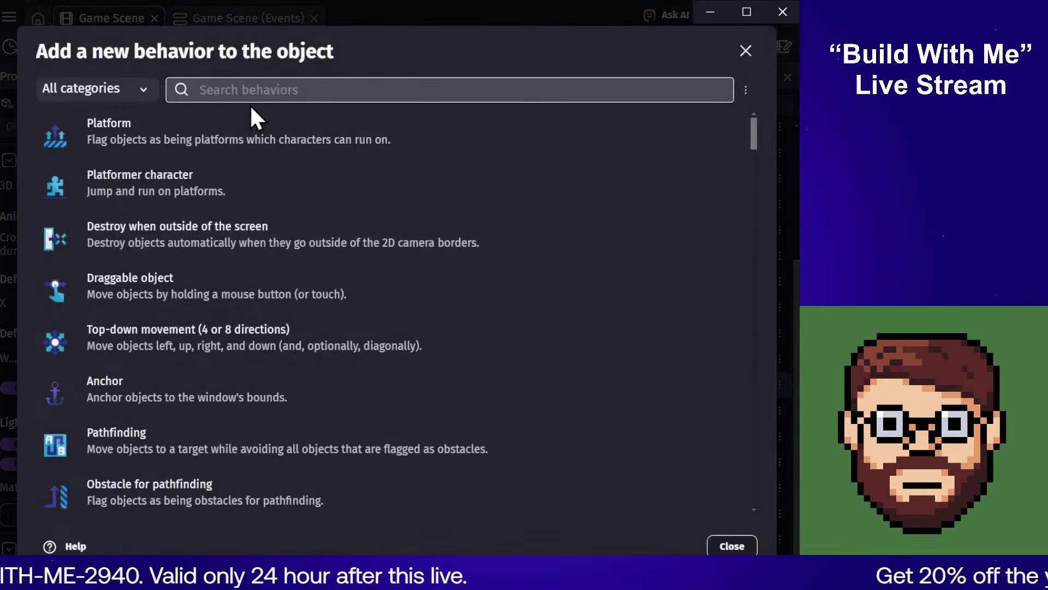
text(3D physics)
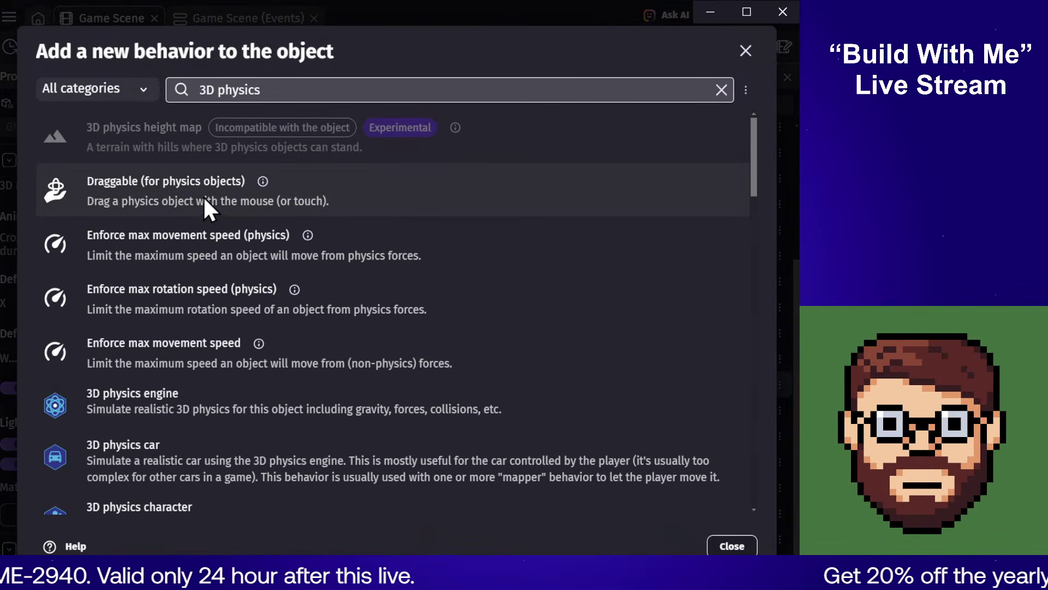
click(162, 405)
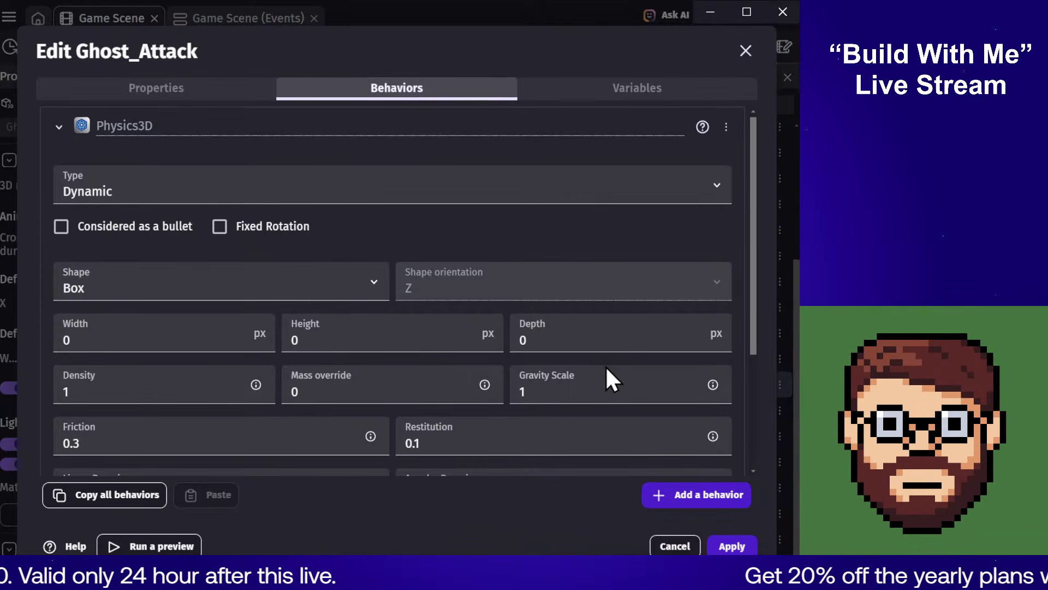
Step: Set the Ghost_Attack physics gravity scale to 0 and its collision shape to Sphere
click(612, 389)
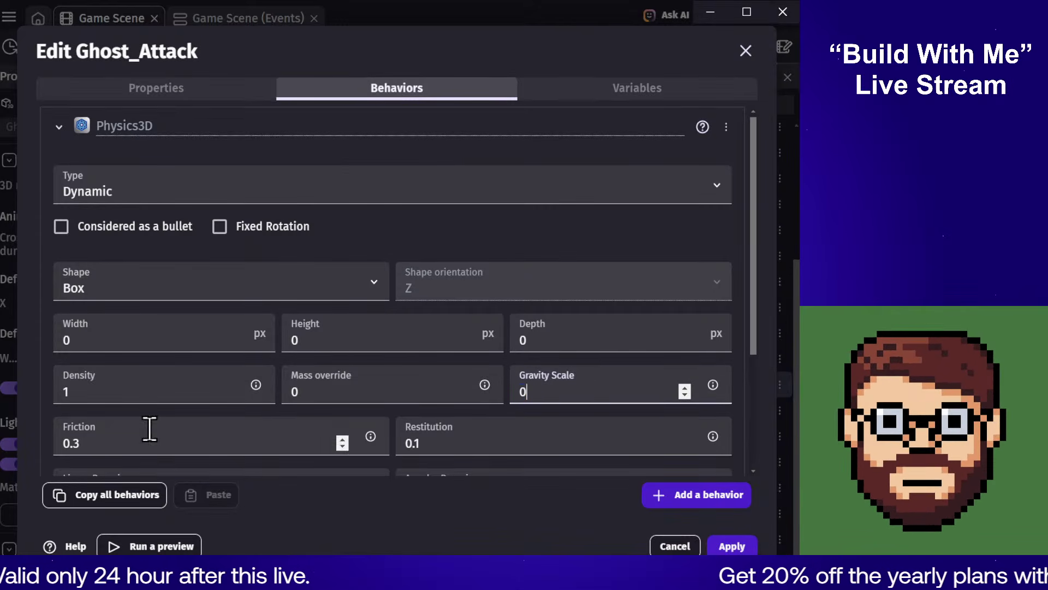
click(274, 287)
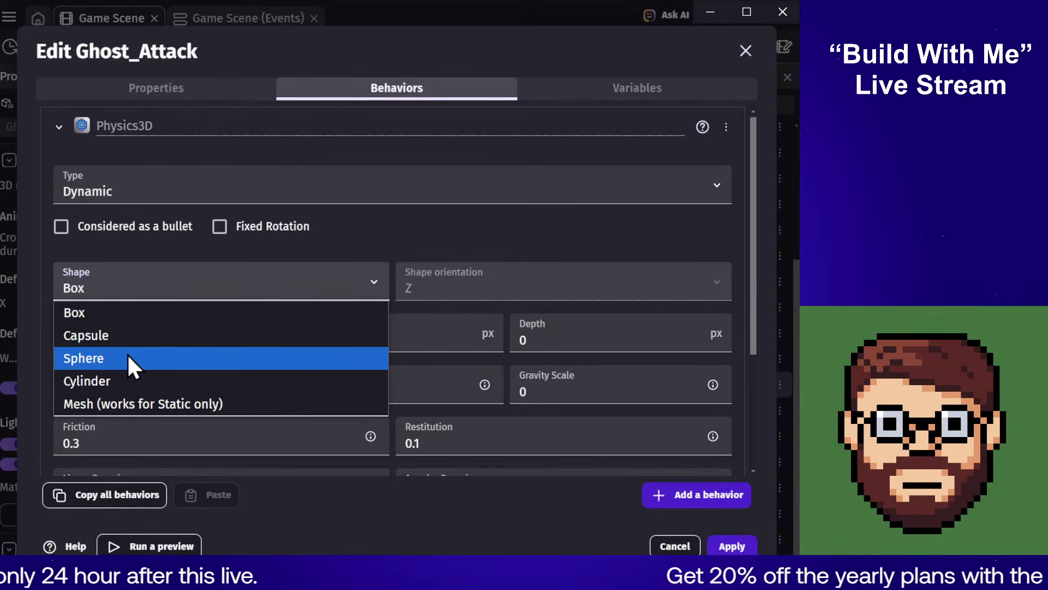
click(100, 358)
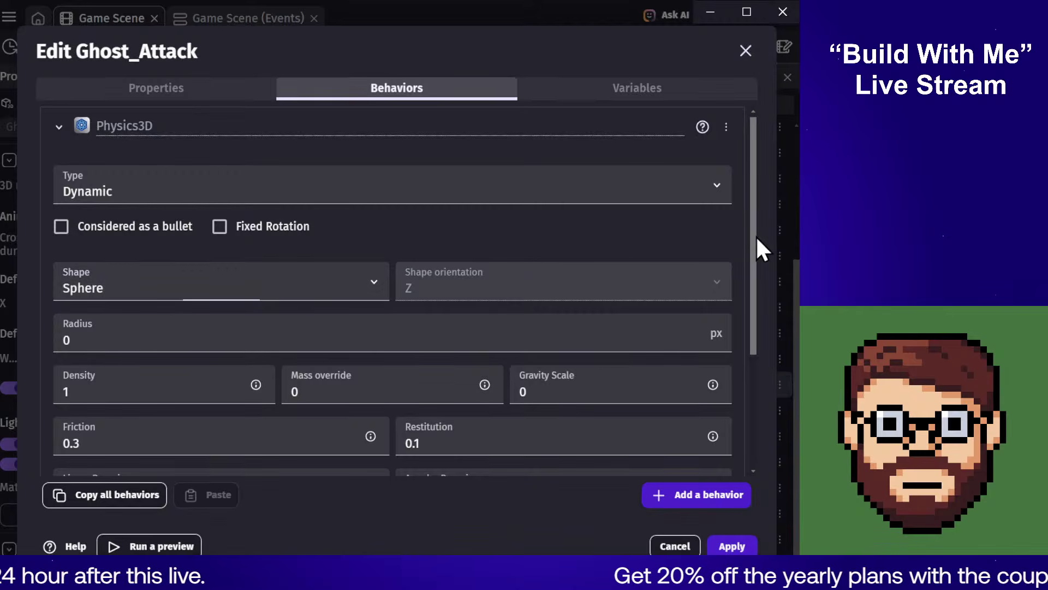
Step: Disable layer 5 and masks 1 and 5 in the Ghost_Attack physics behavior and apply the object changes
drag(754, 235, 766, 290)
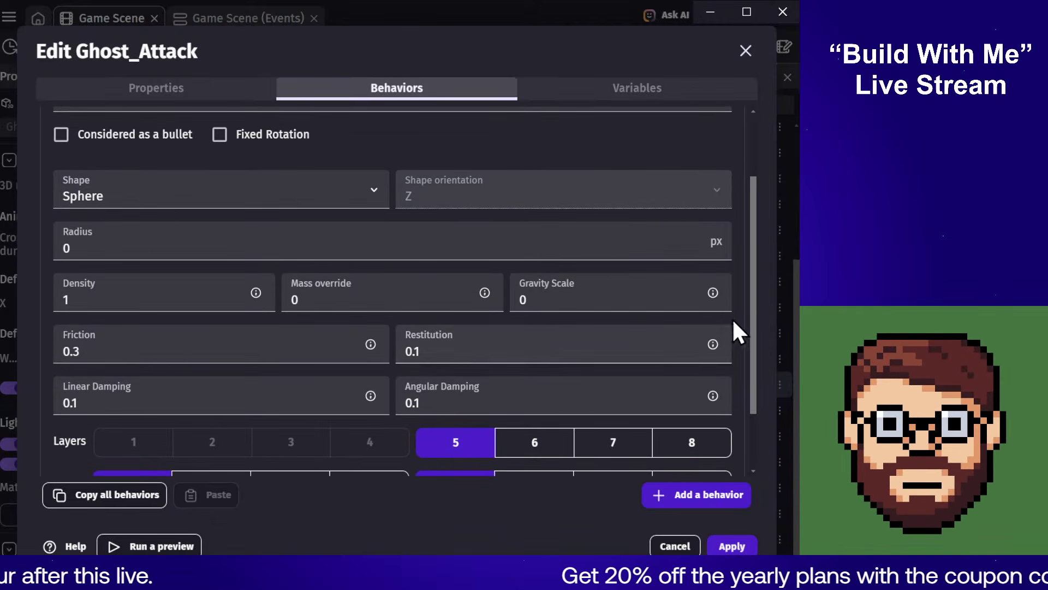
drag(754, 328, 760, 398)
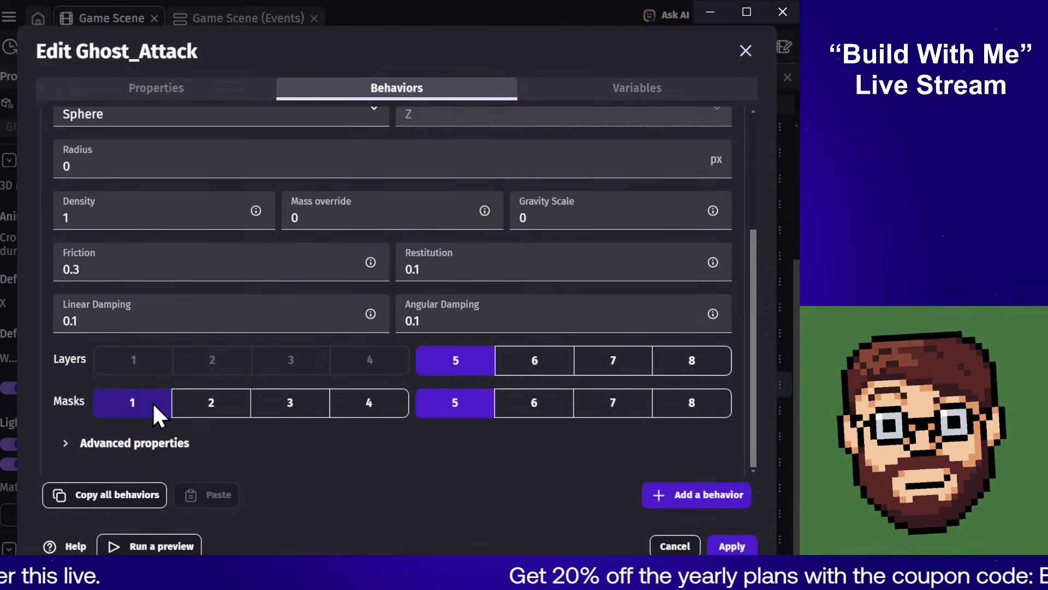
click(477, 402)
click(475, 361)
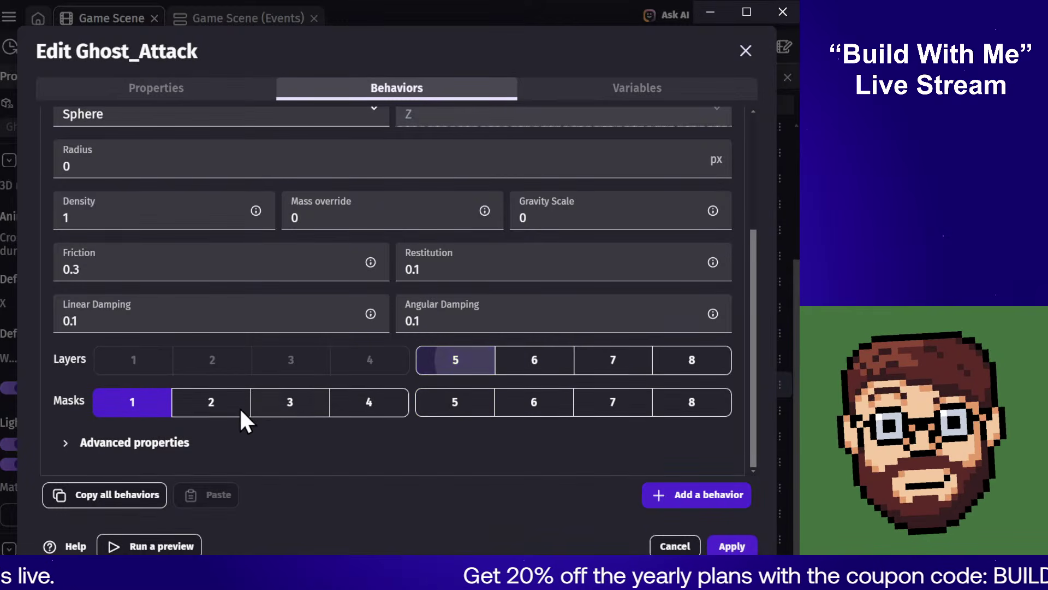
click(137, 407)
click(82, 442)
scroll(168, 353, down, 3)
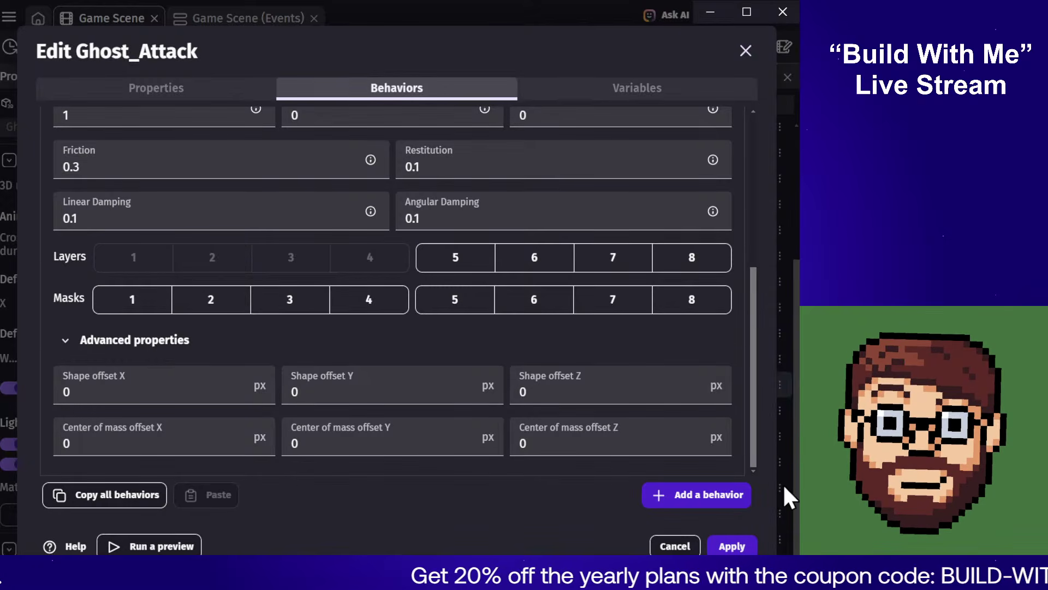
click(749, 543)
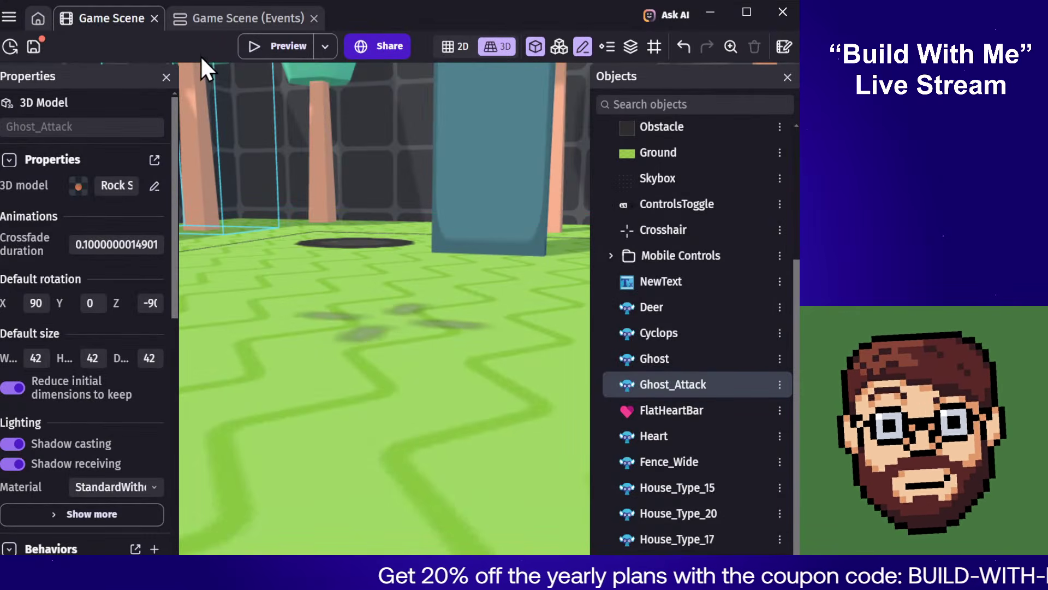
Step: Add a 3D physics Apply force toward position action for Ghost_Attack to the ranged attack event, with length 10
click(209, 23)
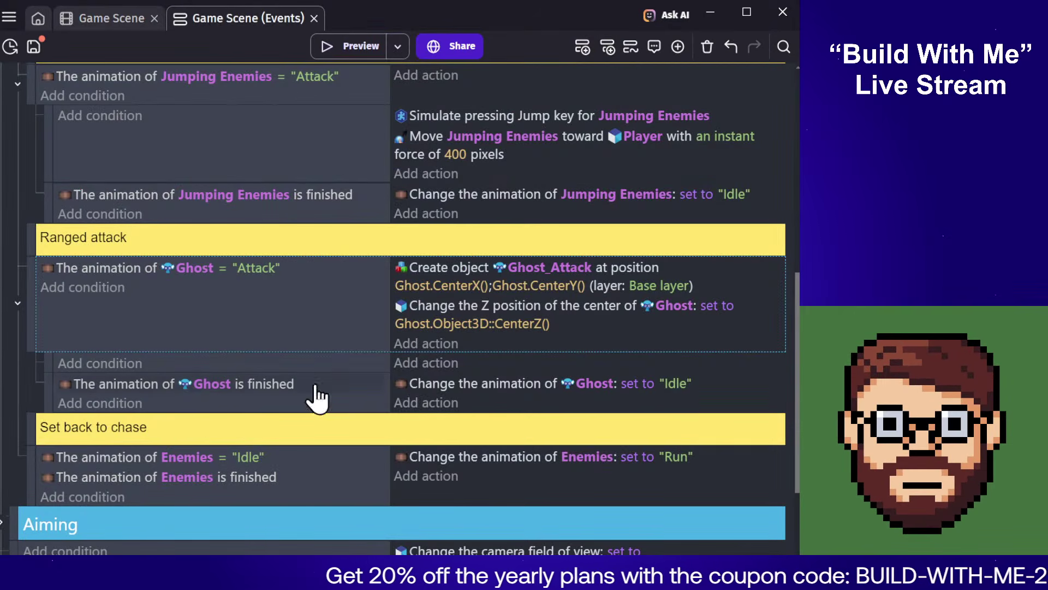
click(435, 343)
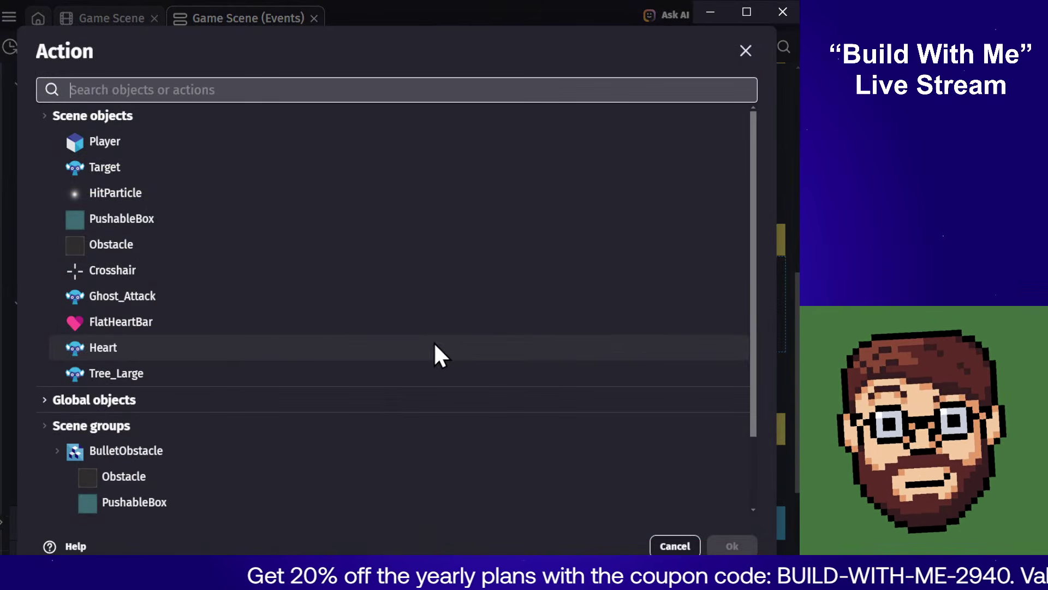
text(force)
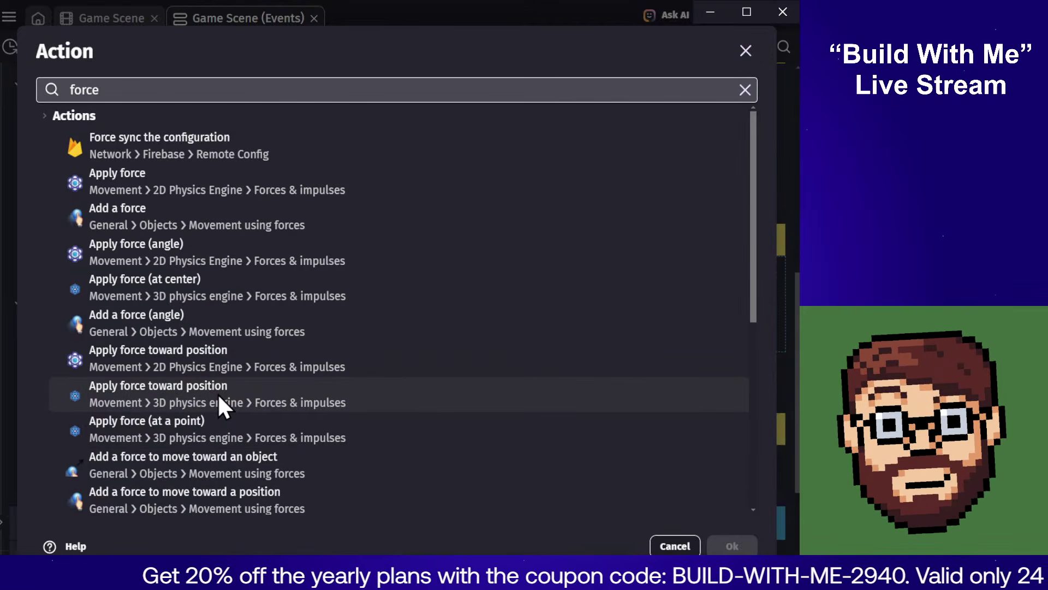
click(250, 393)
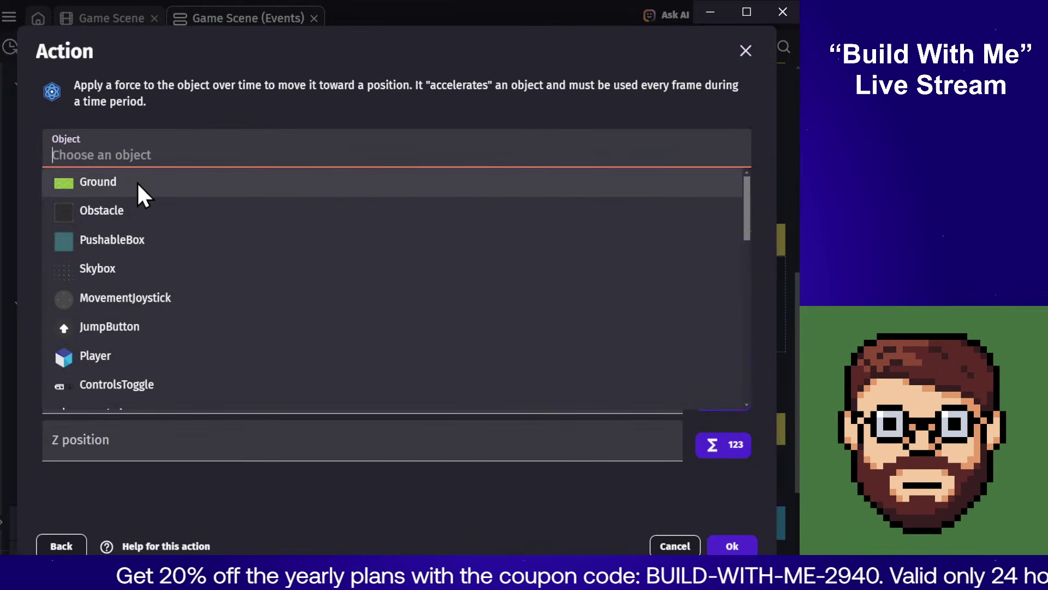
text(gh)
click(97, 214)
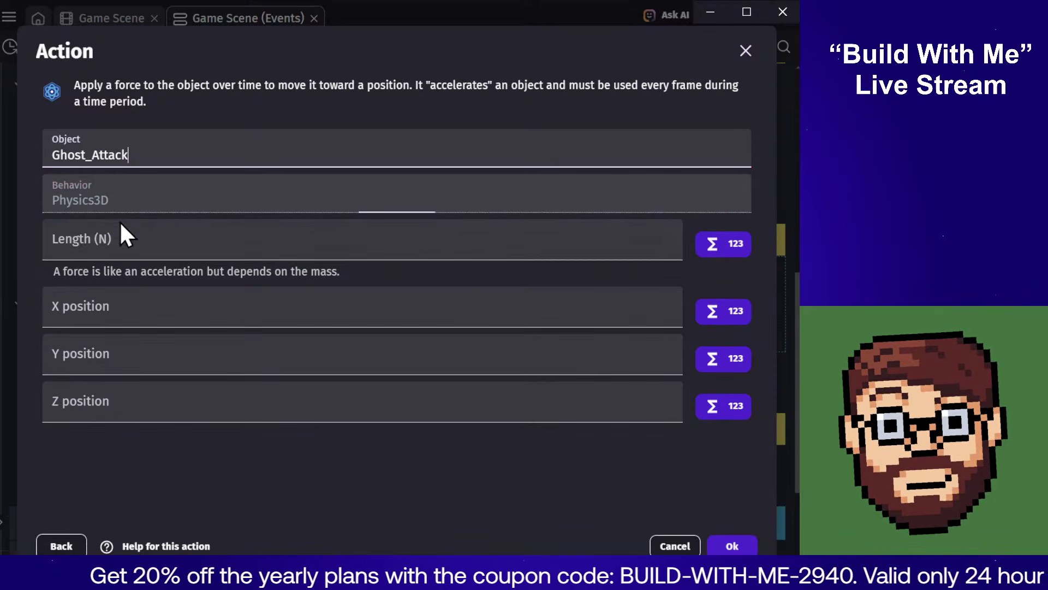
click(141, 237)
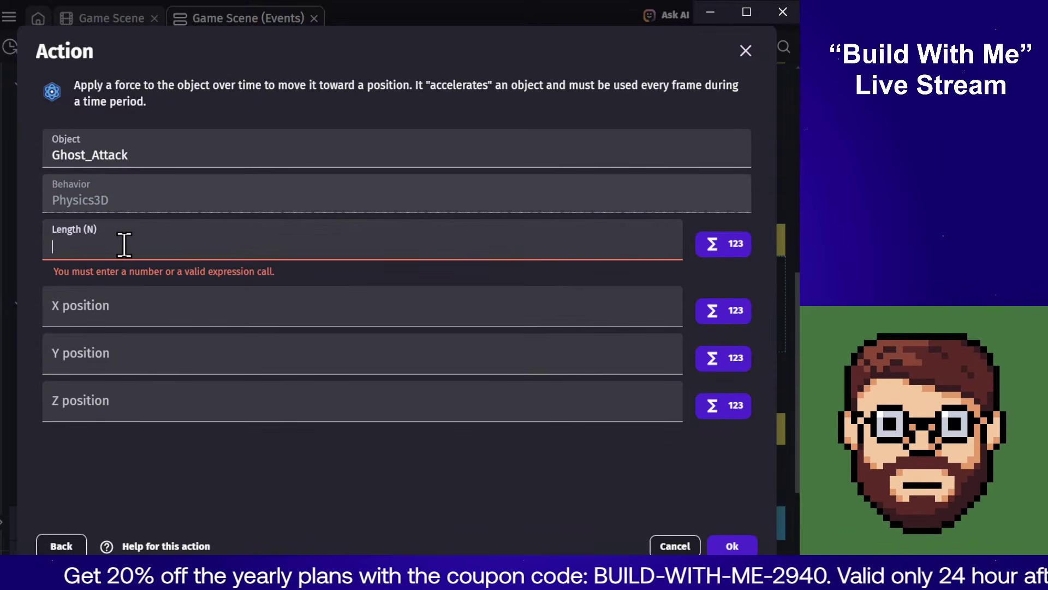
text(10)
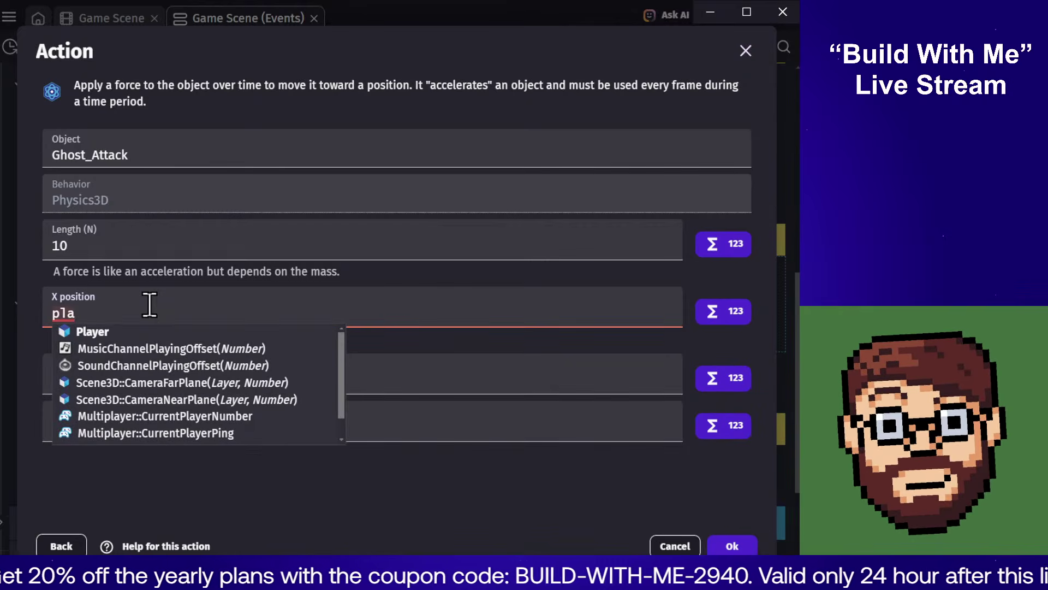
Step: Set the force's target X position to Player.CenterX() and its Y position to Player.CenterY()
click(120, 333)
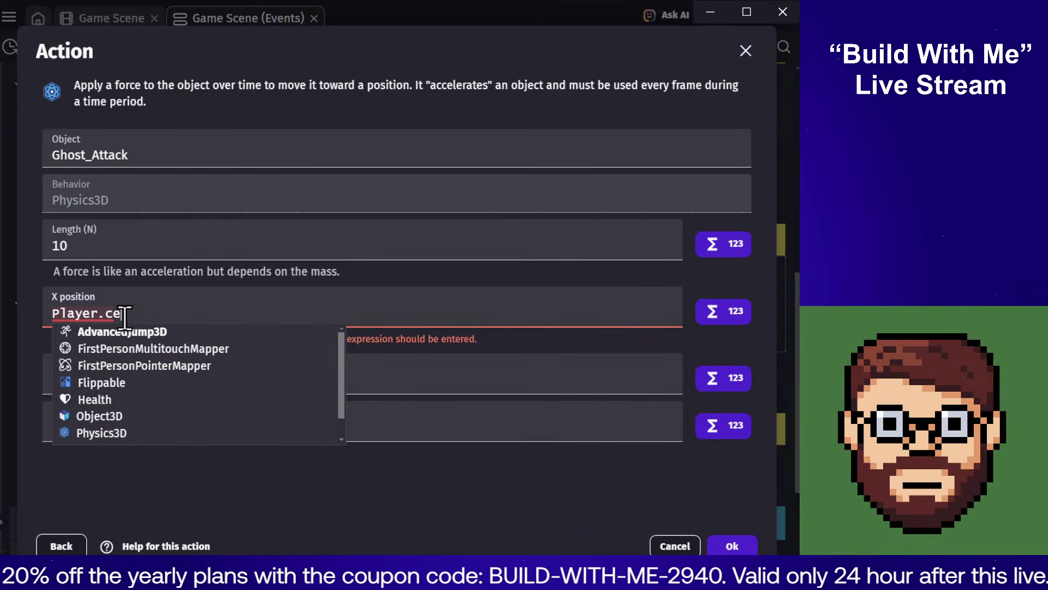
text(center)
click(95, 364)
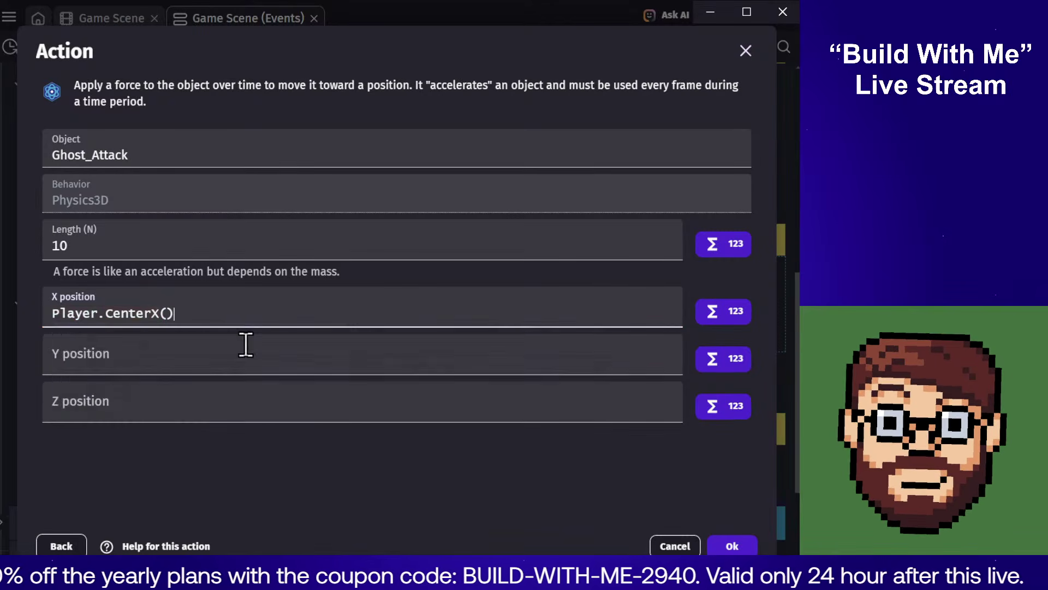
click(174, 359)
text(Player.CenterX())
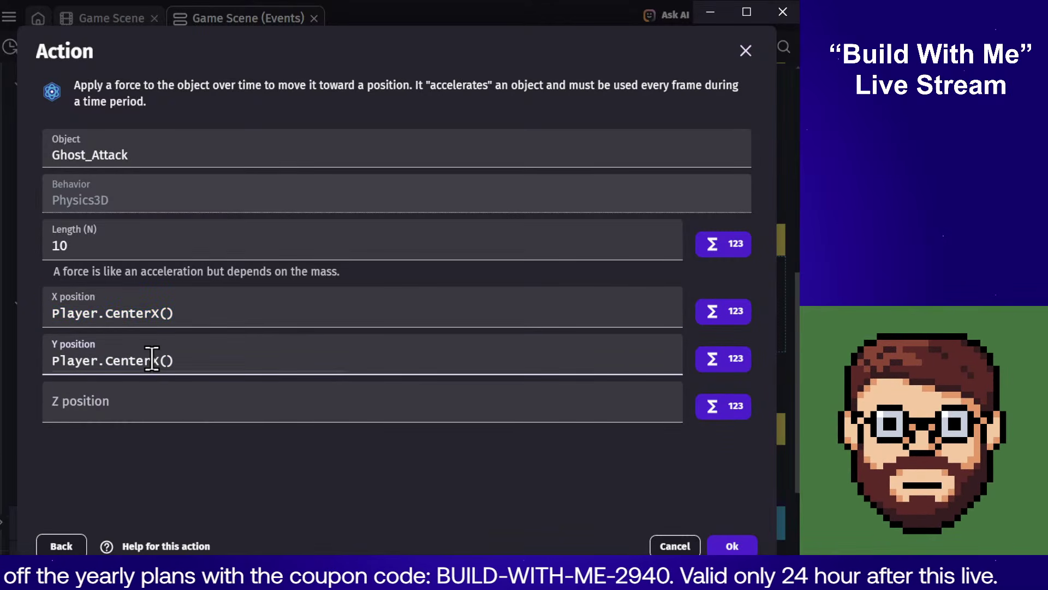
text(Y)
click(124, 379)
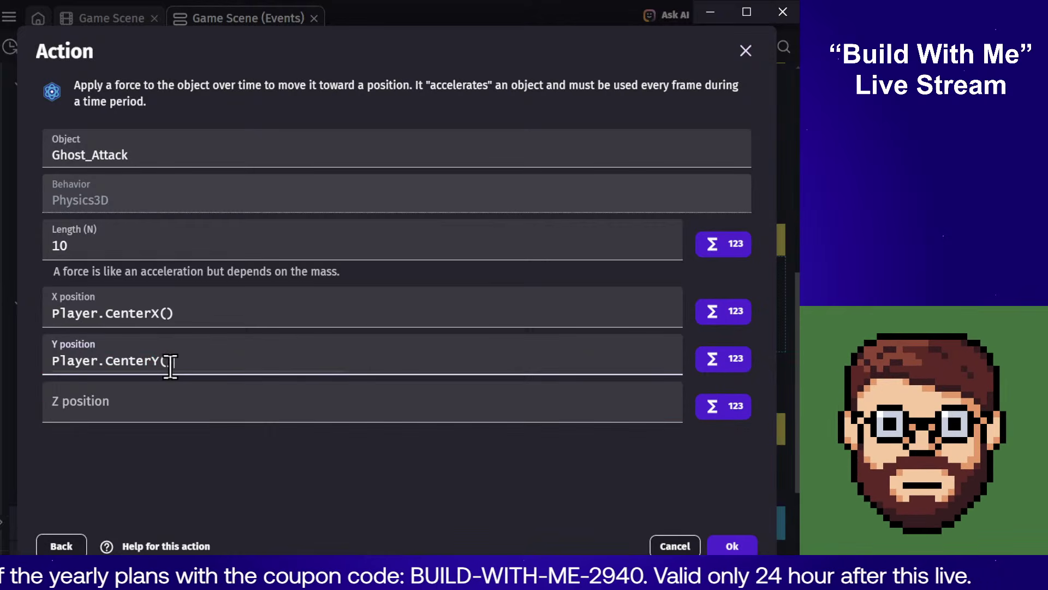
Step: Set the force's target Z position to Player.Object3D::CenterZ() and accept the action
click(135, 401)
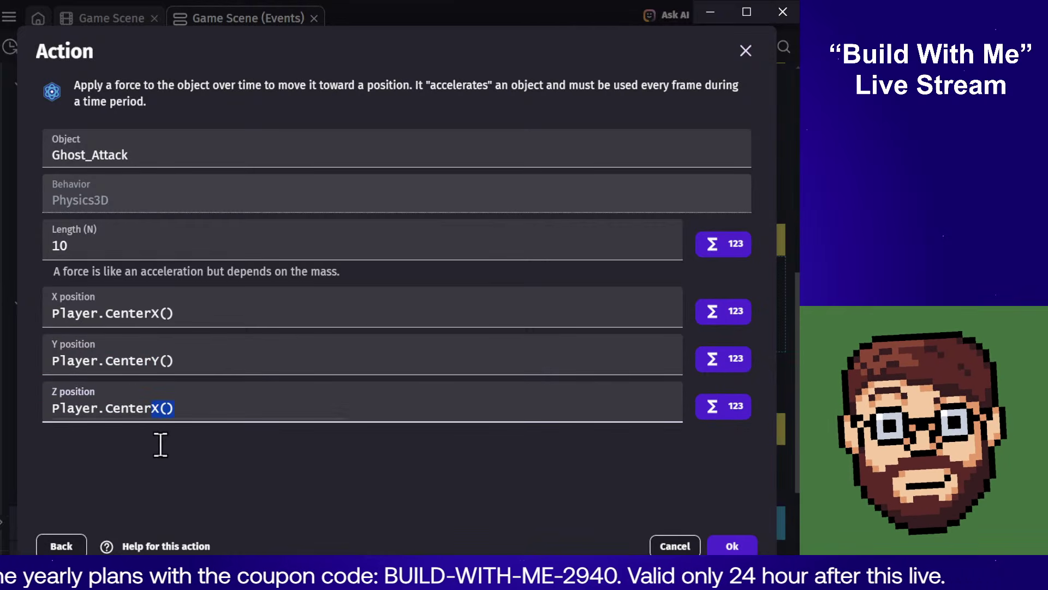
text(z)
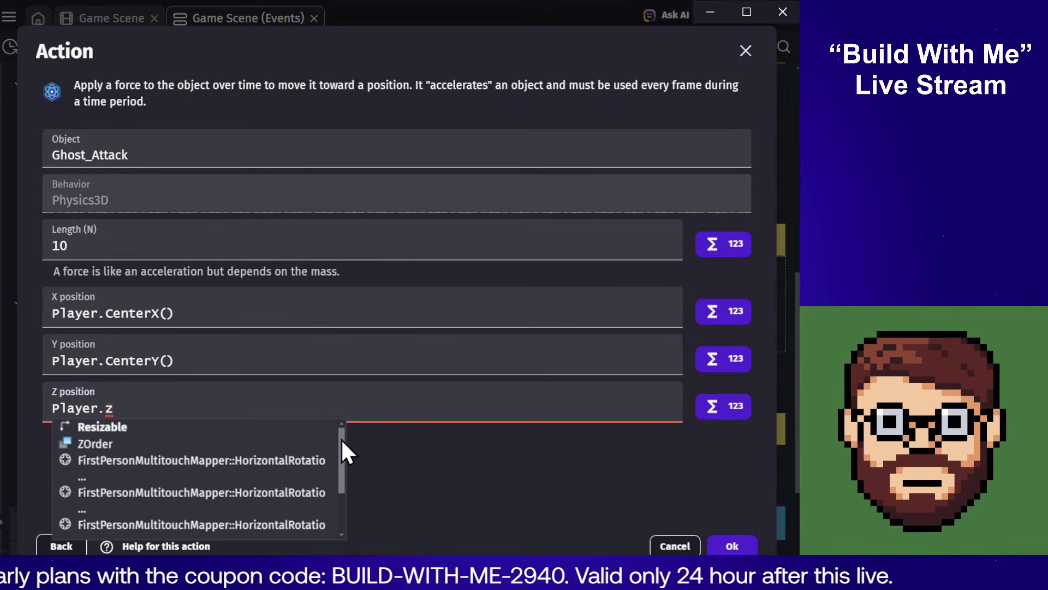
drag(341, 438, 341, 473)
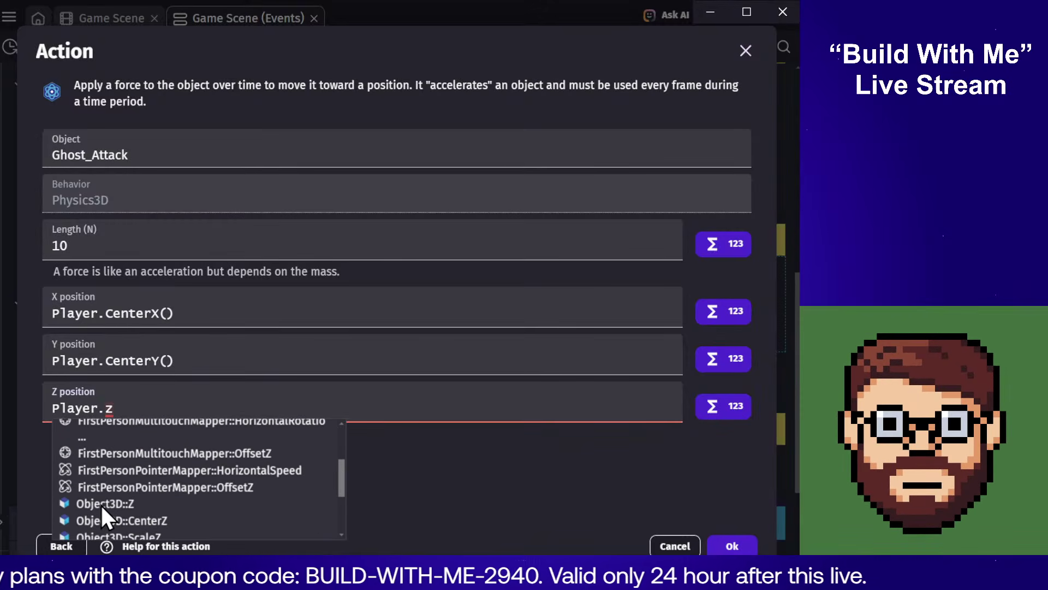
click(102, 503)
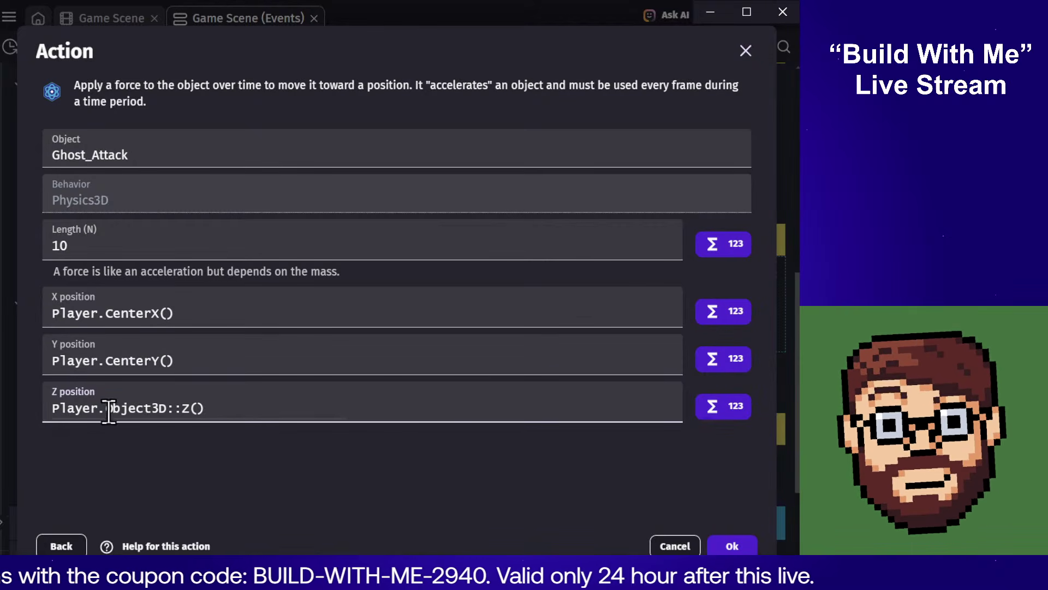
text(z)
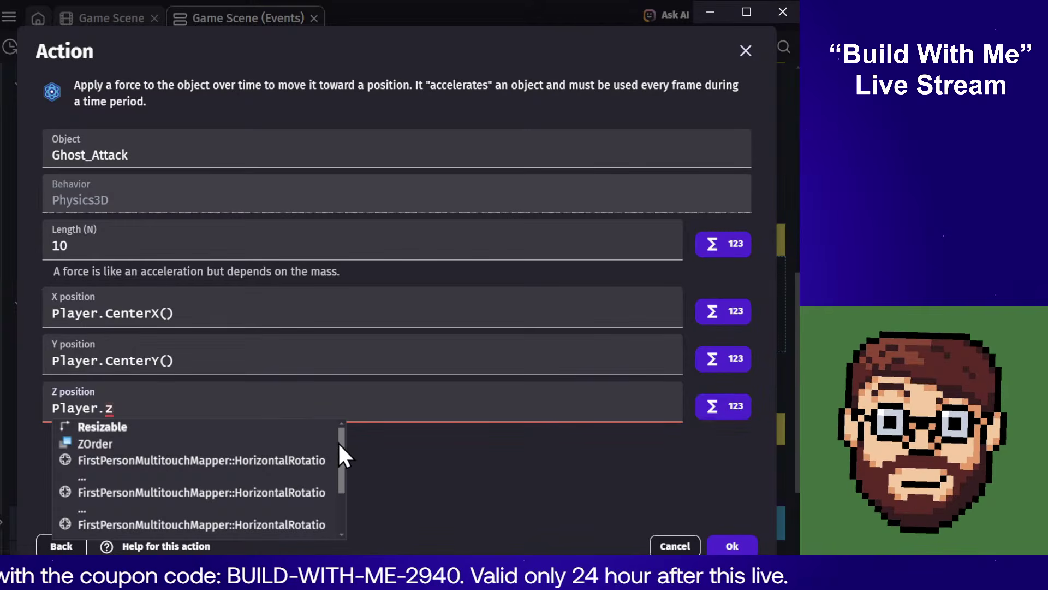
drag(338, 441, 336, 489)
click(121, 482)
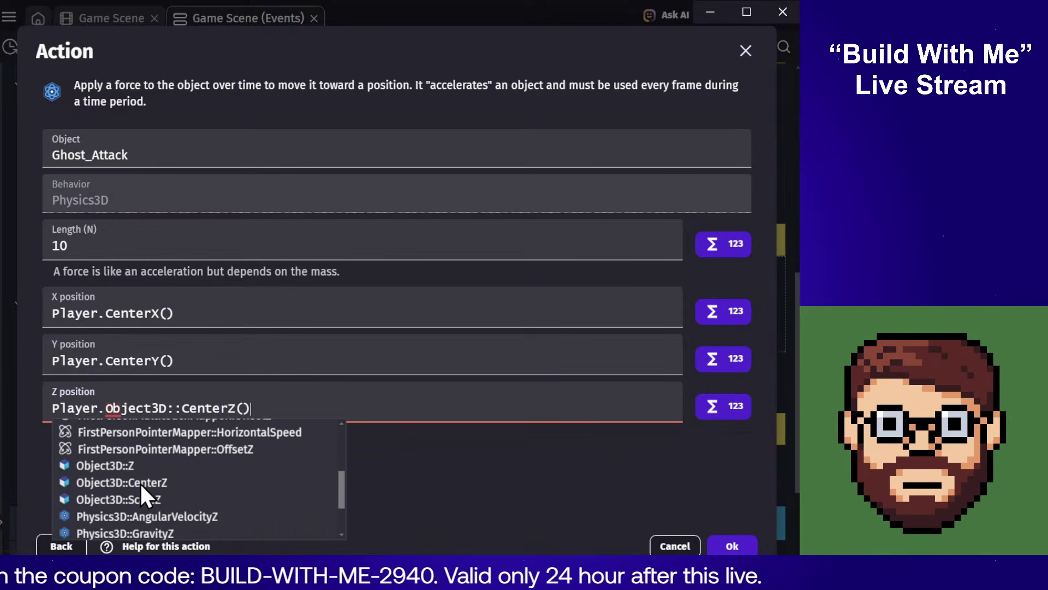
click(732, 545)
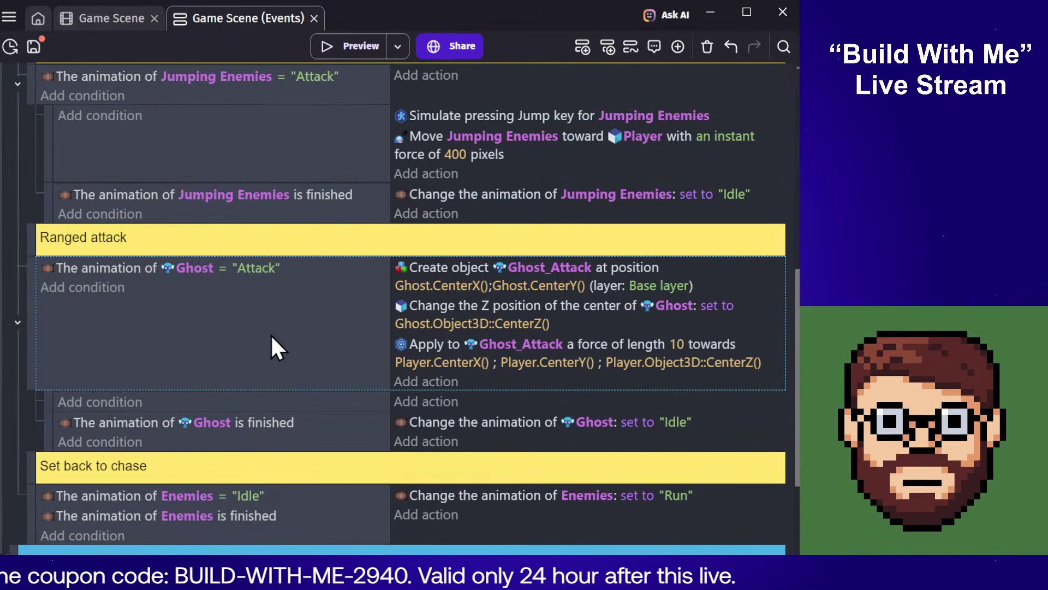
Step: Delete the blank ranged attack sub-event and add a new blank one above the Ghost animation-finished sub-event
click(274, 398)
key(Delete)
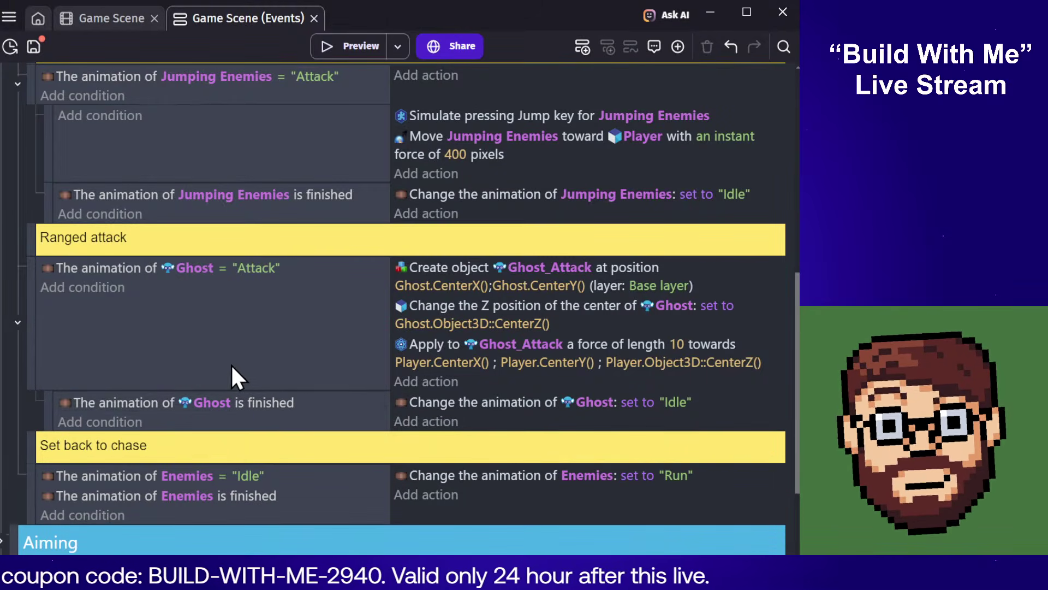
click(258, 315)
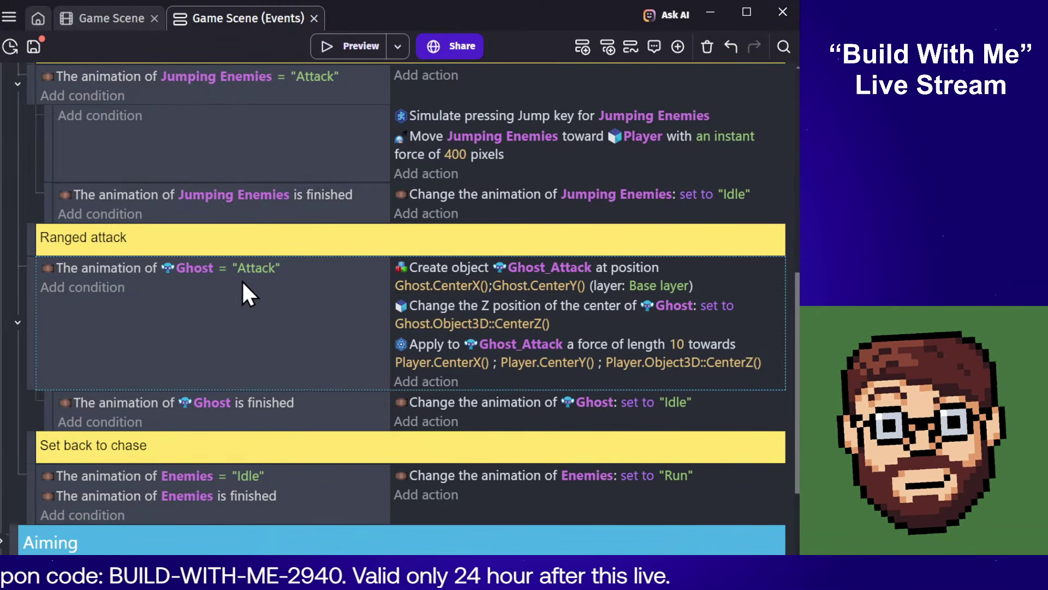
click(326, 418)
click(582, 47)
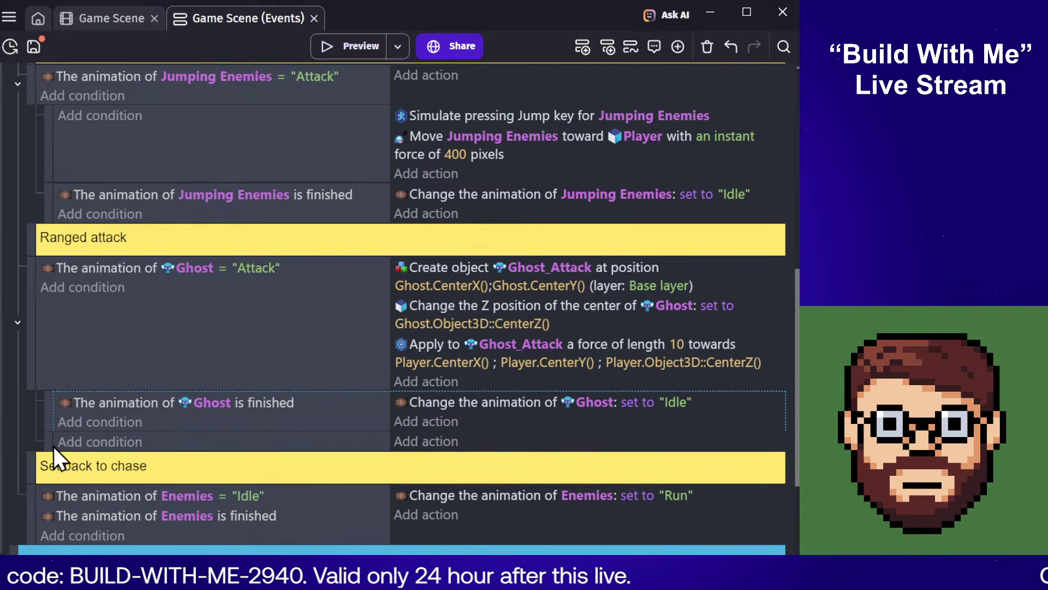
drag(53, 447, 51, 397)
Step: Move the Ghost_Attack creation, center Z position and apply force actions into the blank ranged attack sub-event
click(290, 329)
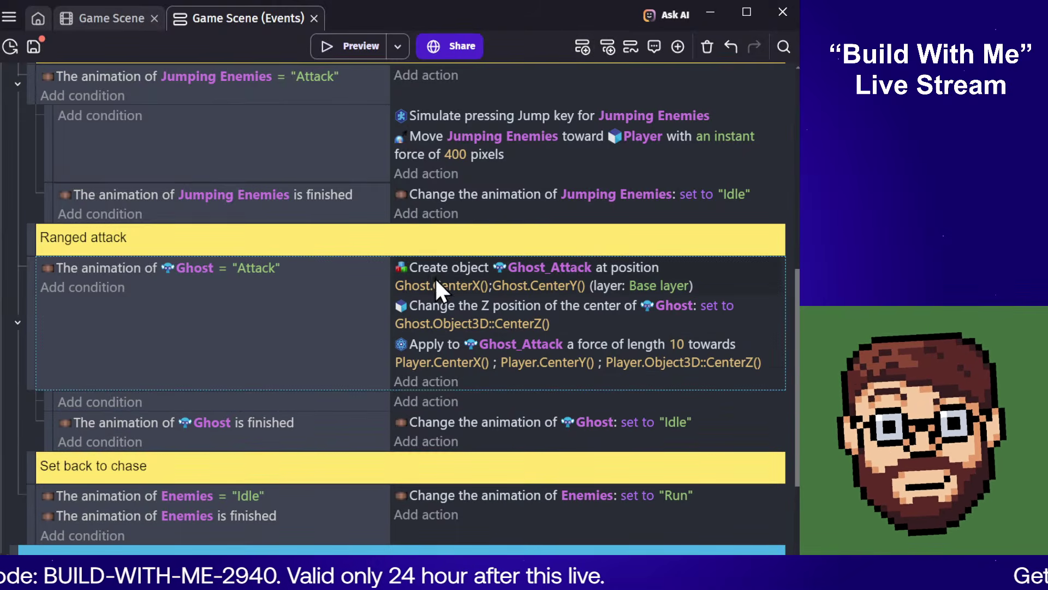
drag(434, 277, 440, 402)
drag(444, 268, 403, 415)
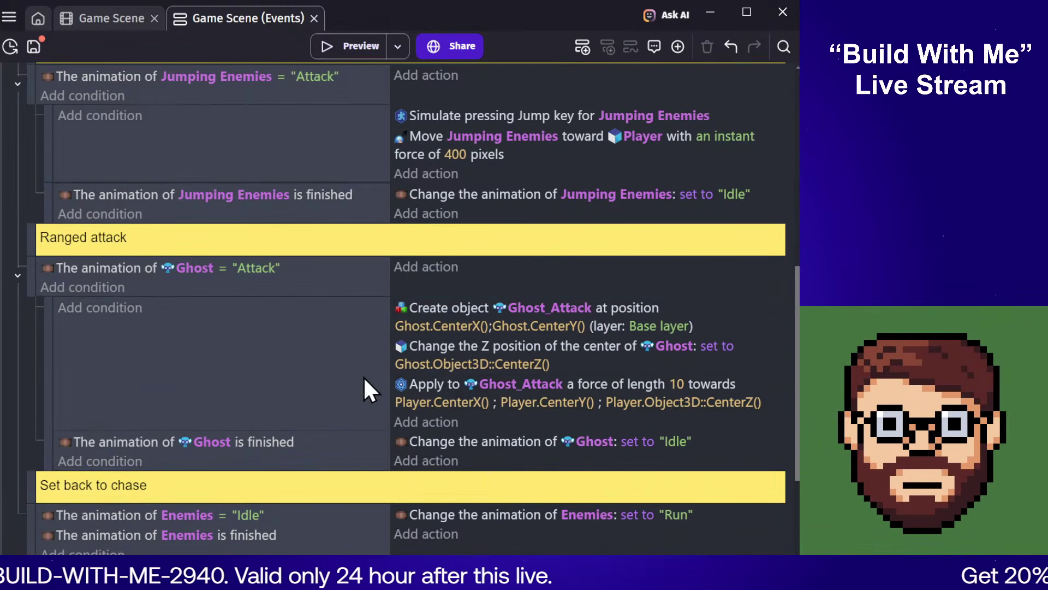
Step: Add a Trigger once condition to the blank ranged attack sub-event that creates Ghost_Attack
click(129, 321)
click(100, 308)
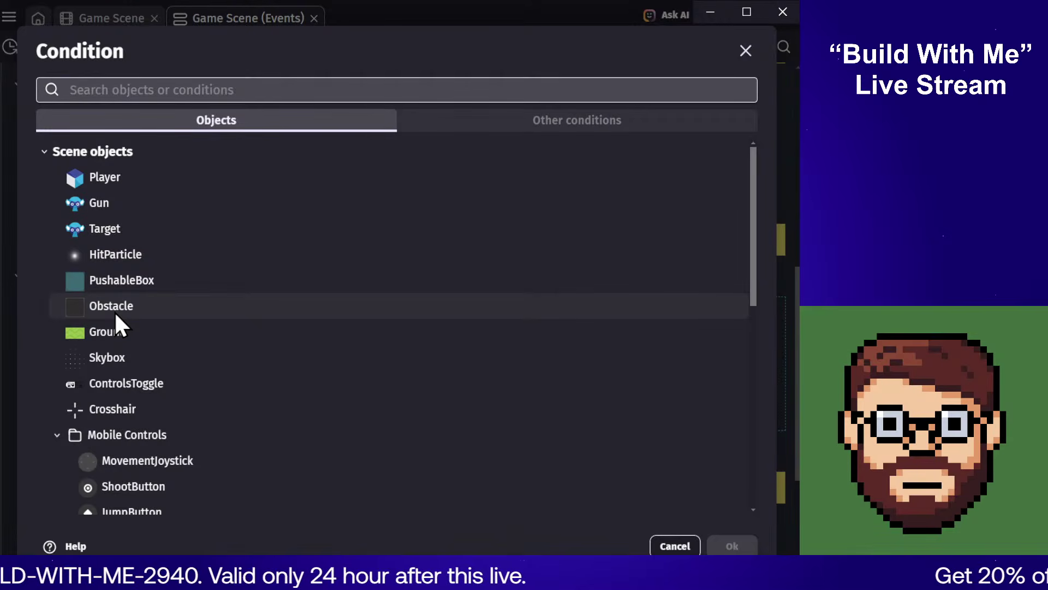
text(once)
click(107, 159)
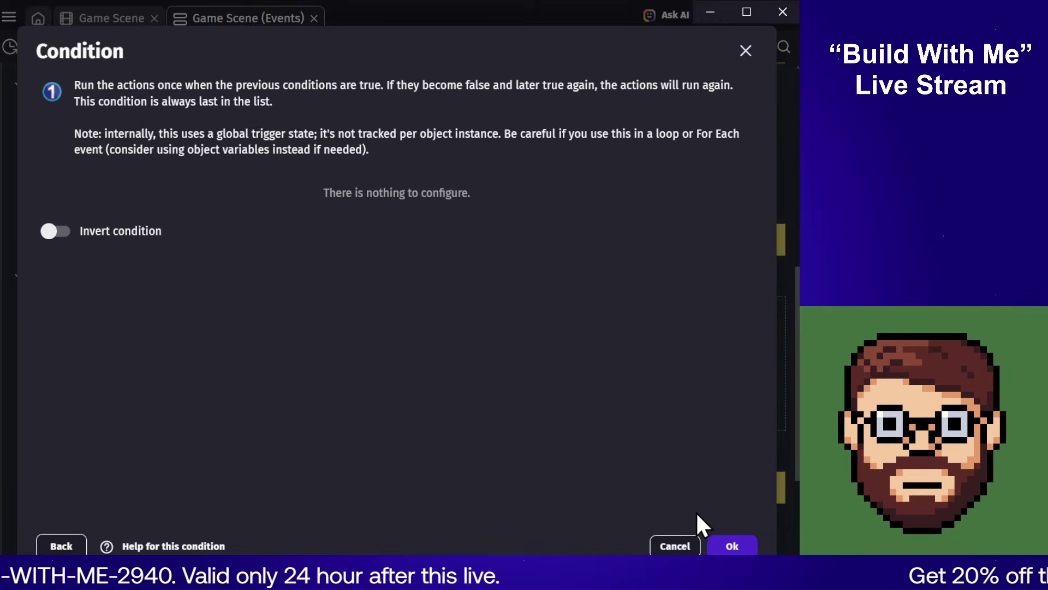
key(Return)
Step: Add a For each object event repeating for each Ghost instance and place it directly beneath the Ranged attack comment
click(229, 287)
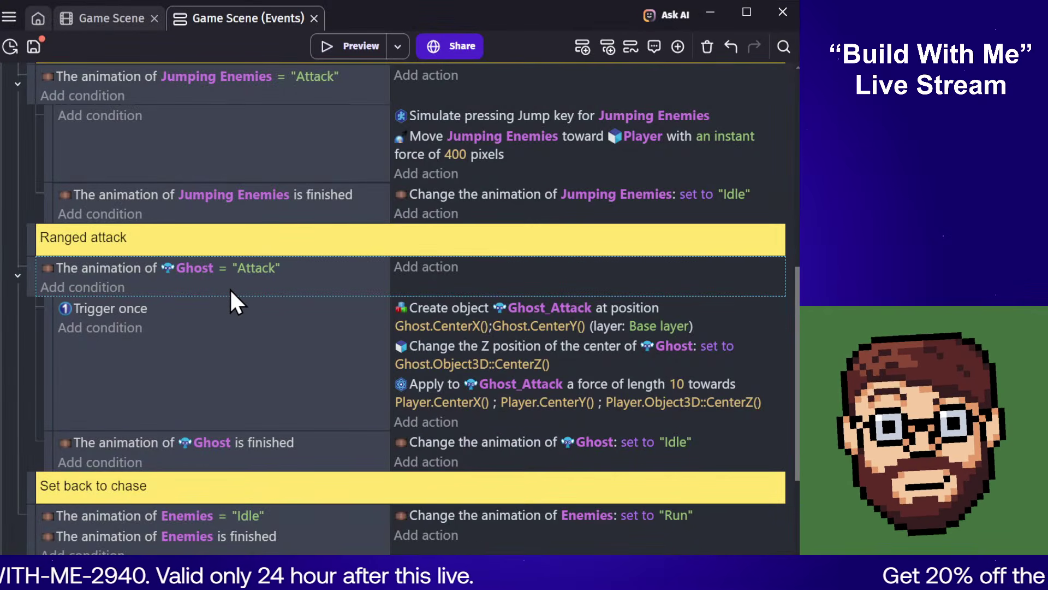
right_click(229, 288)
click(155, 360)
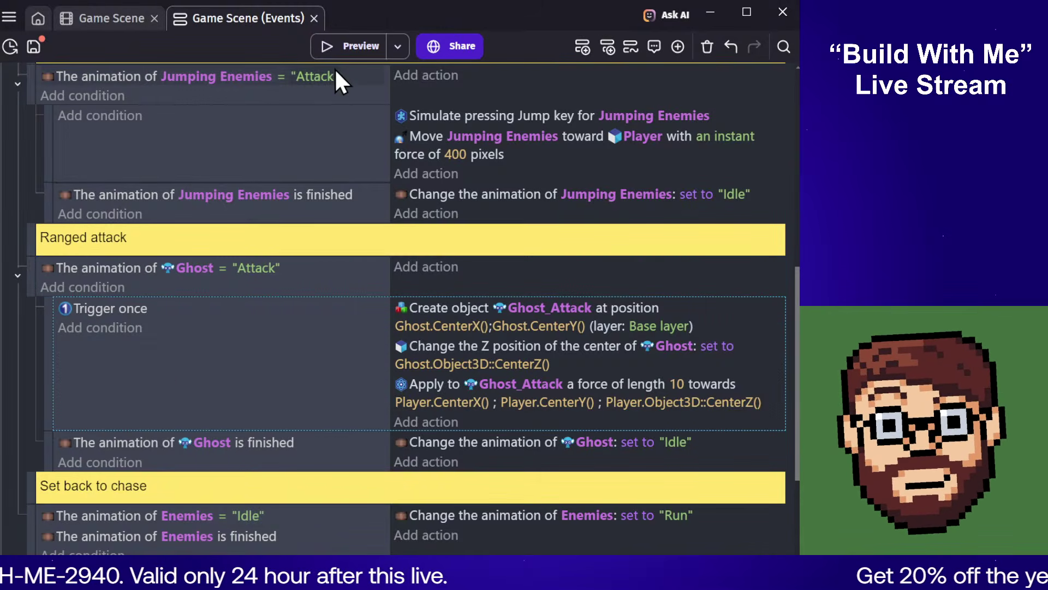
right_click(244, 288)
mouse_move(301, 434)
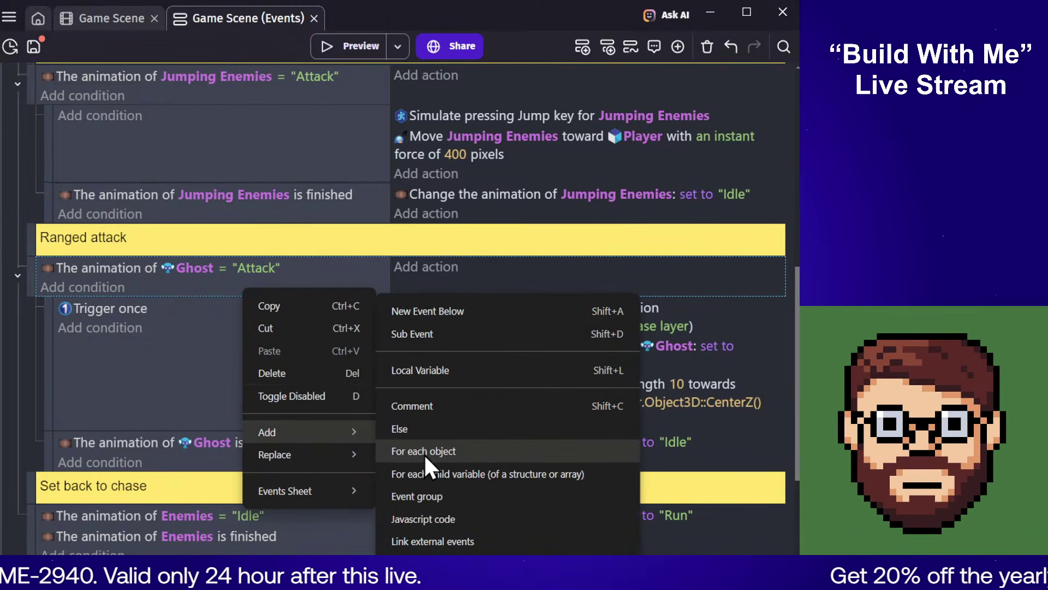
click(420, 450)
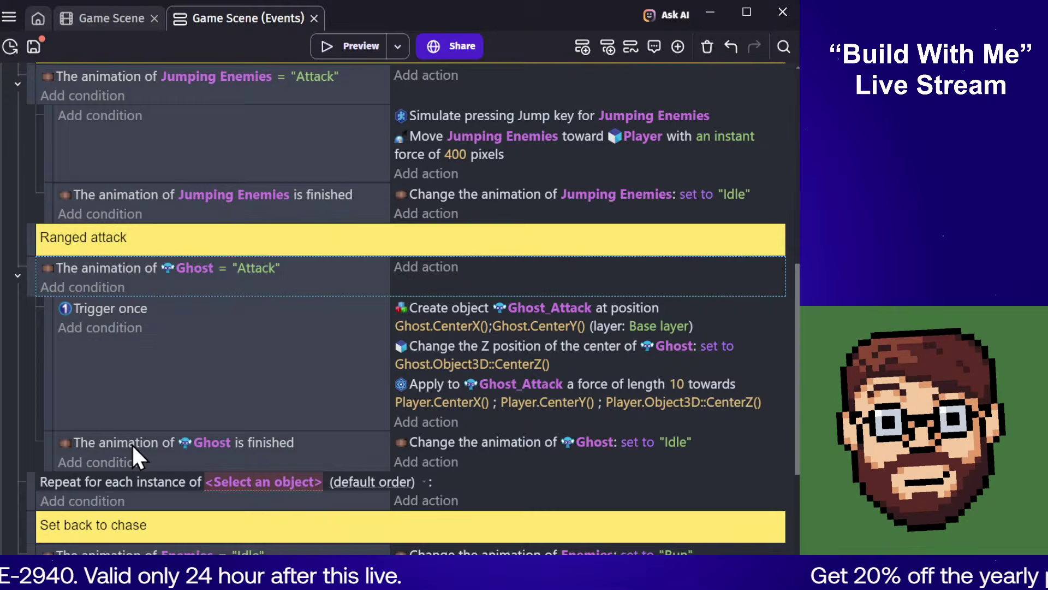
click(259, 481)
text(gh)
click(262, 530)
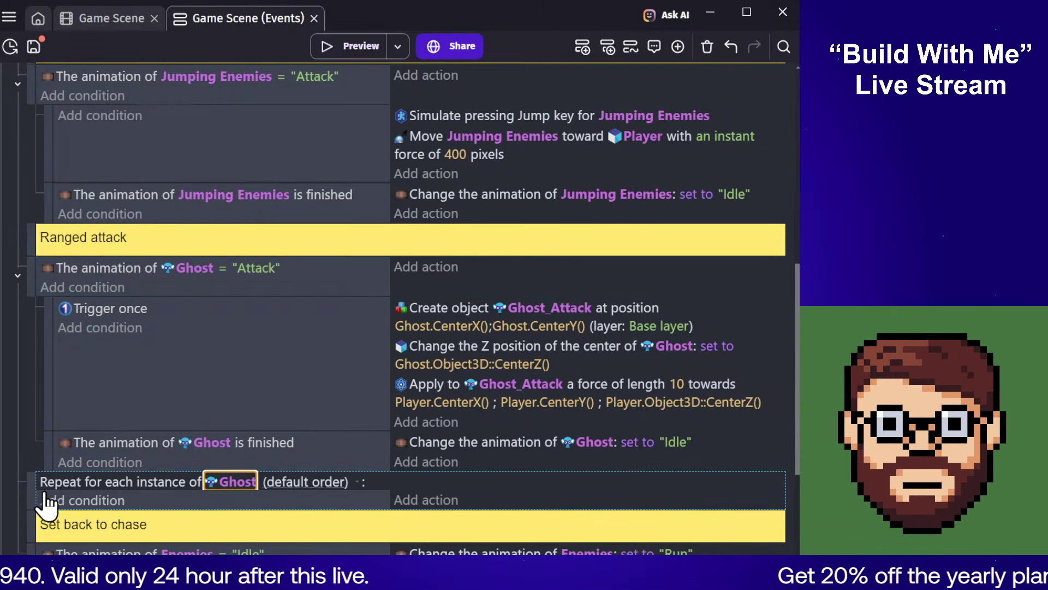
drag(28, 486, 28, 252)
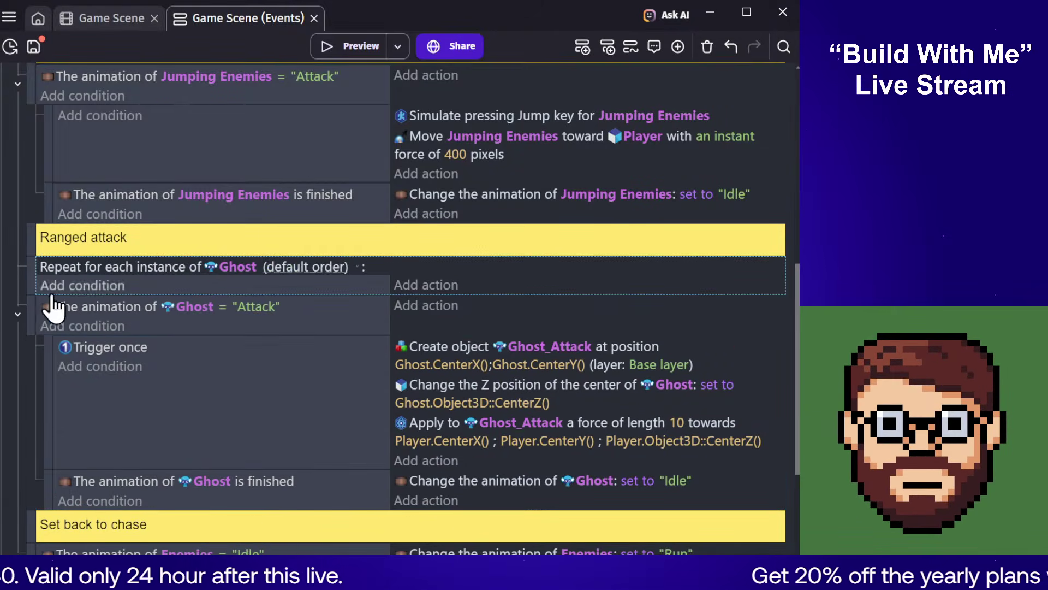
Step: Move the Ghost "Attack" animation condition and both ranged attack sub-events into the Ghost for-each event, and delete the emptied original event
drag(77, 313, 82, 288)
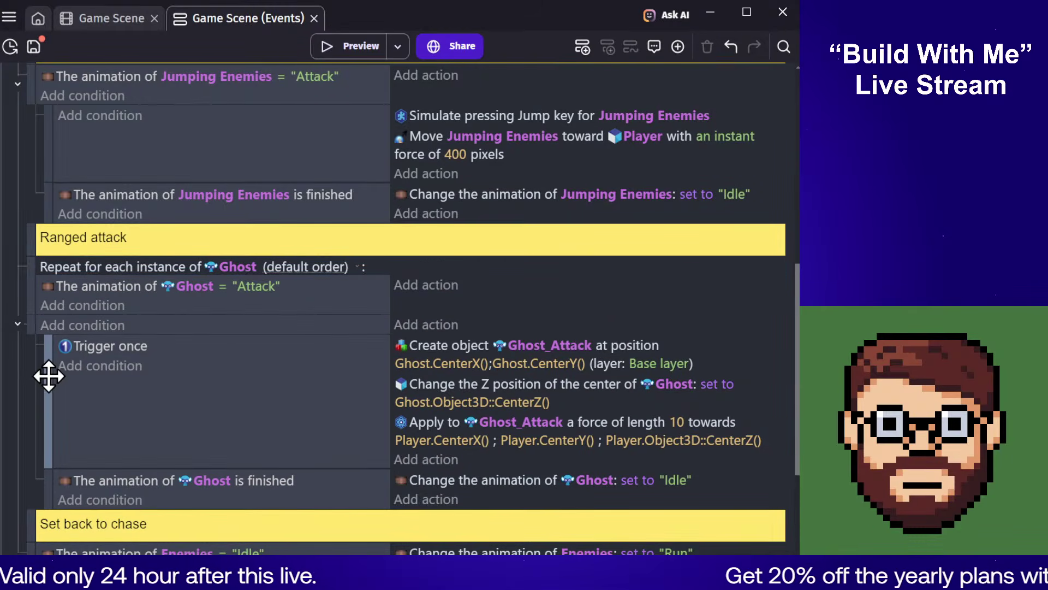
drag(47, 374, 115, 308)
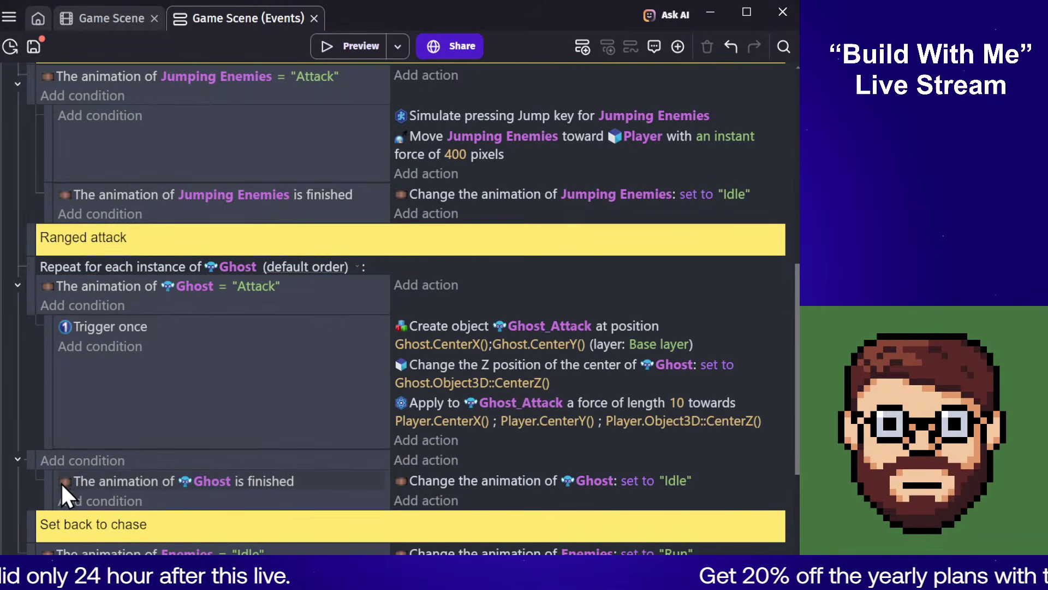
drag(48, 484, 54, 438)
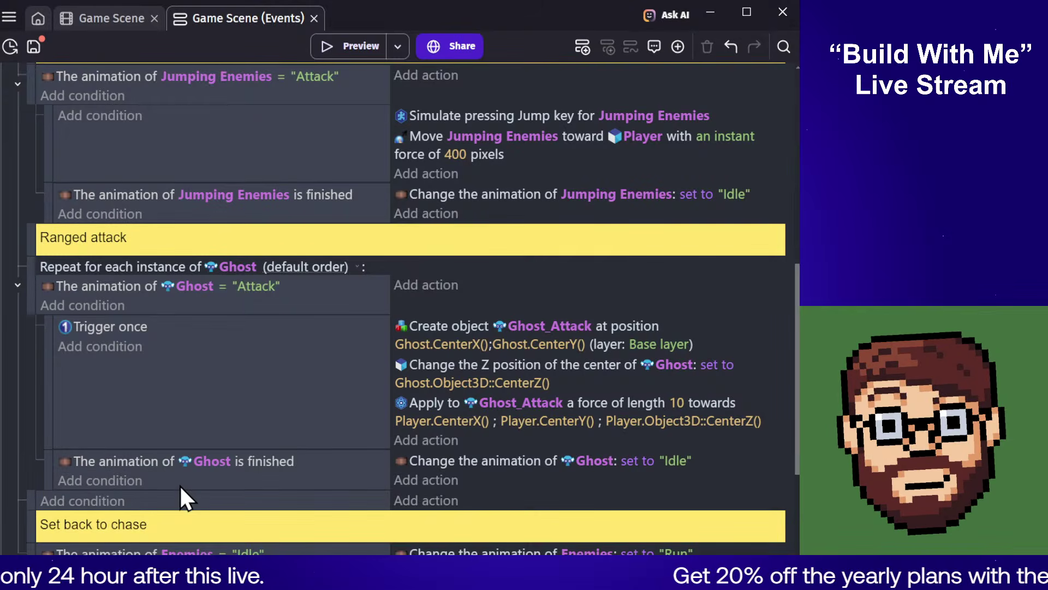
key(Delete)
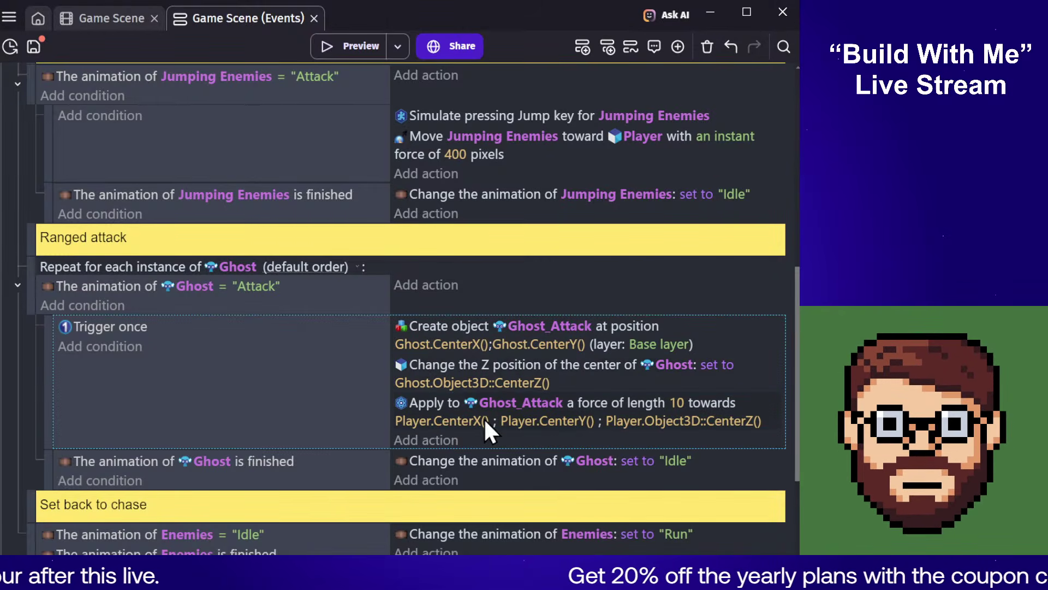
Step: Preview the Game Scene and move the player to face the Ghosts to test their ranged attack
click(111, 21)
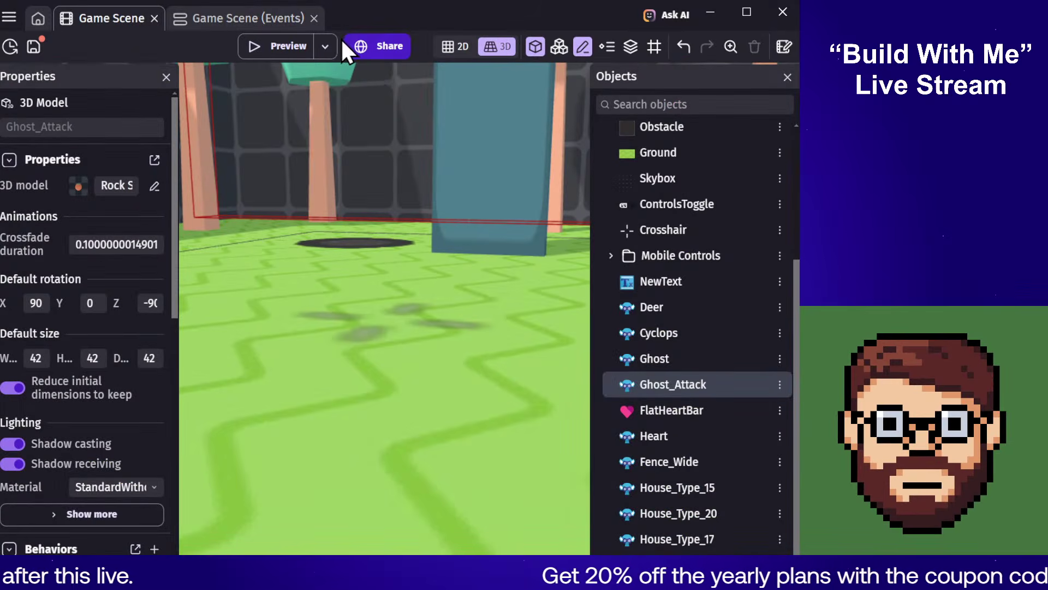
click(289, 46)
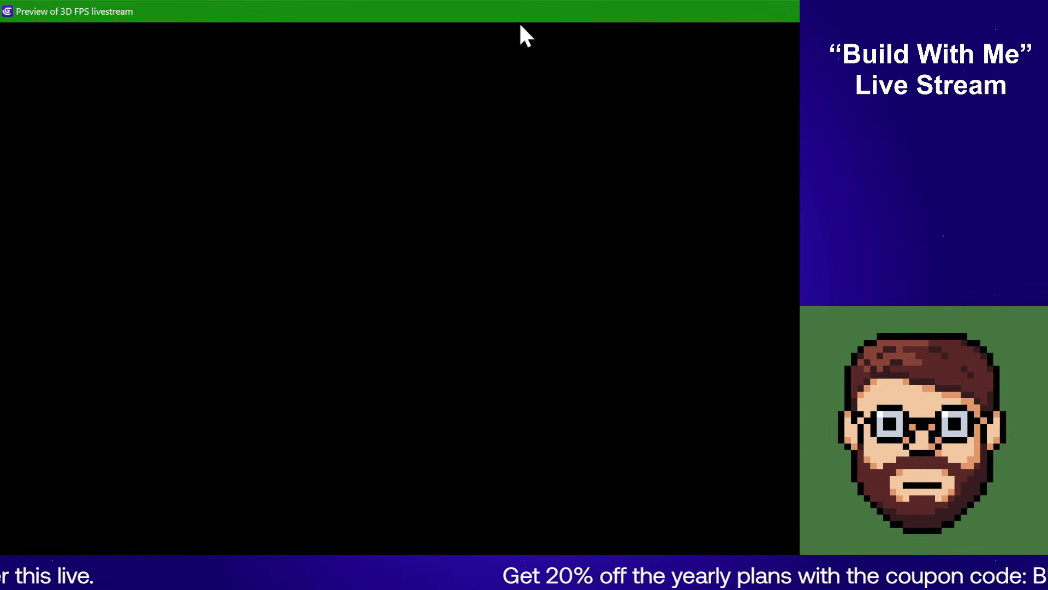
drag(520, 21, 397, 20)
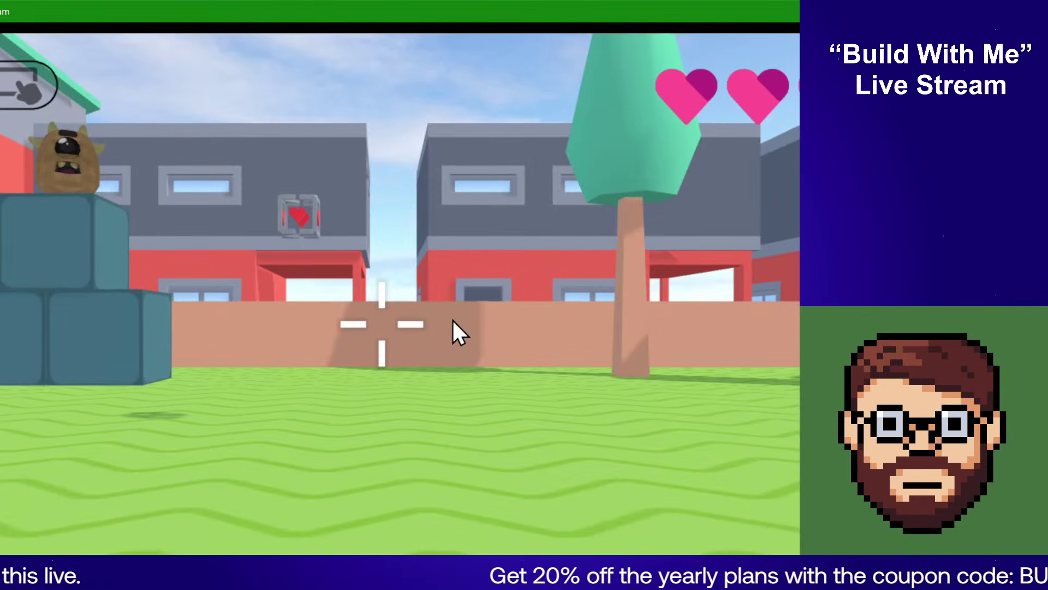
click(453, 320)
key(s)
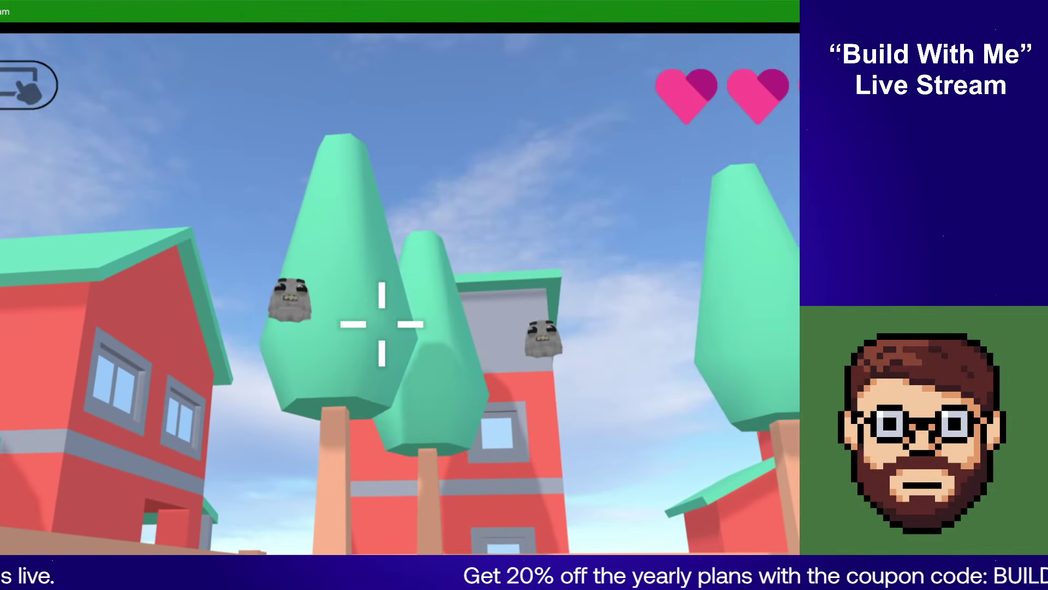
Step: Playtest the ghosts and jumping enemies in the running preview, and return to the Enemy Movement events of Game Scene
key(a)
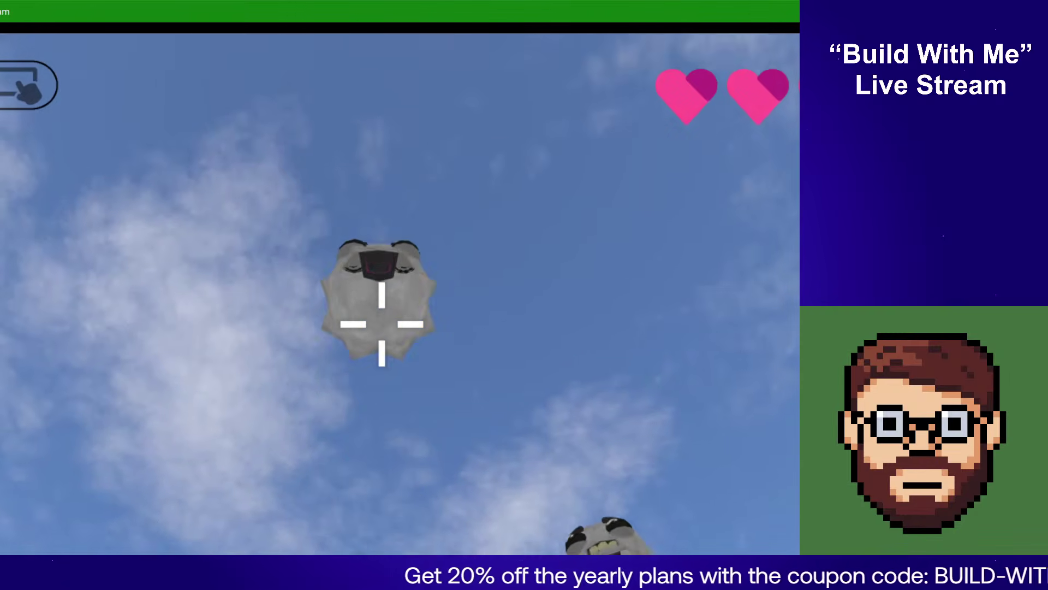
click(382, 325)
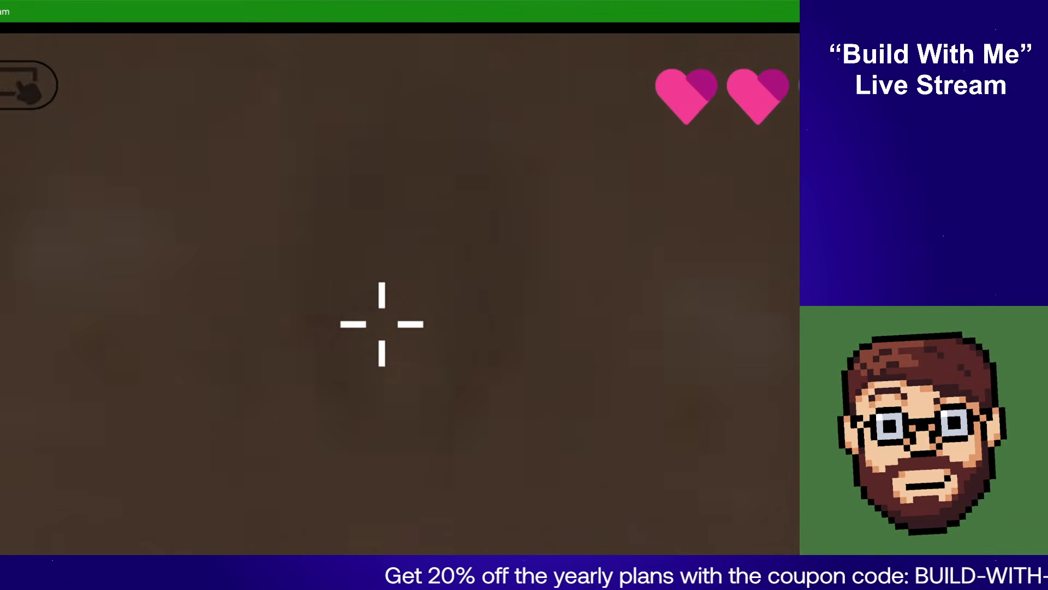
key(s)
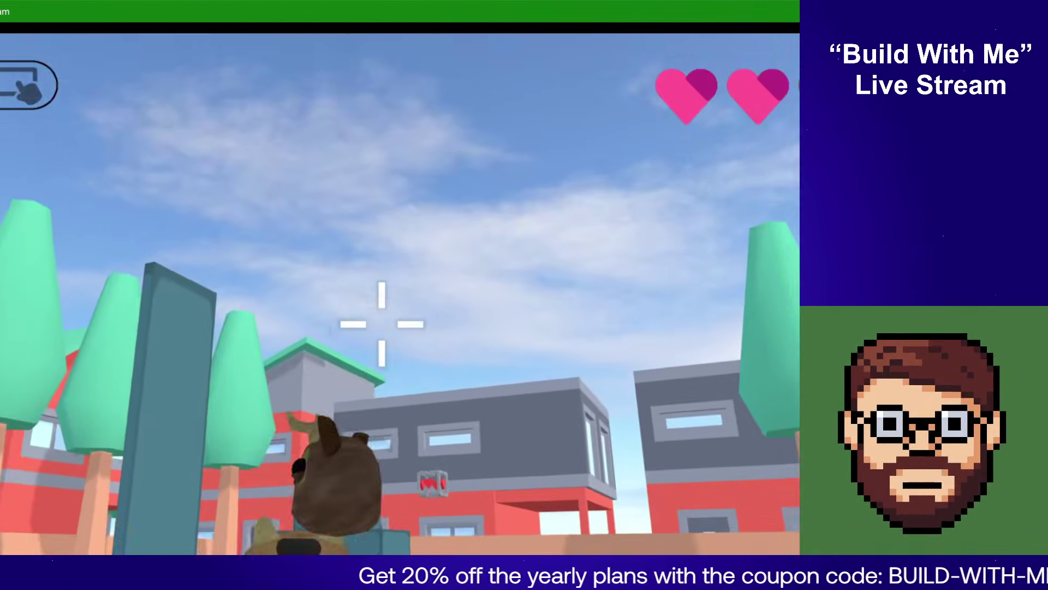
key(w)
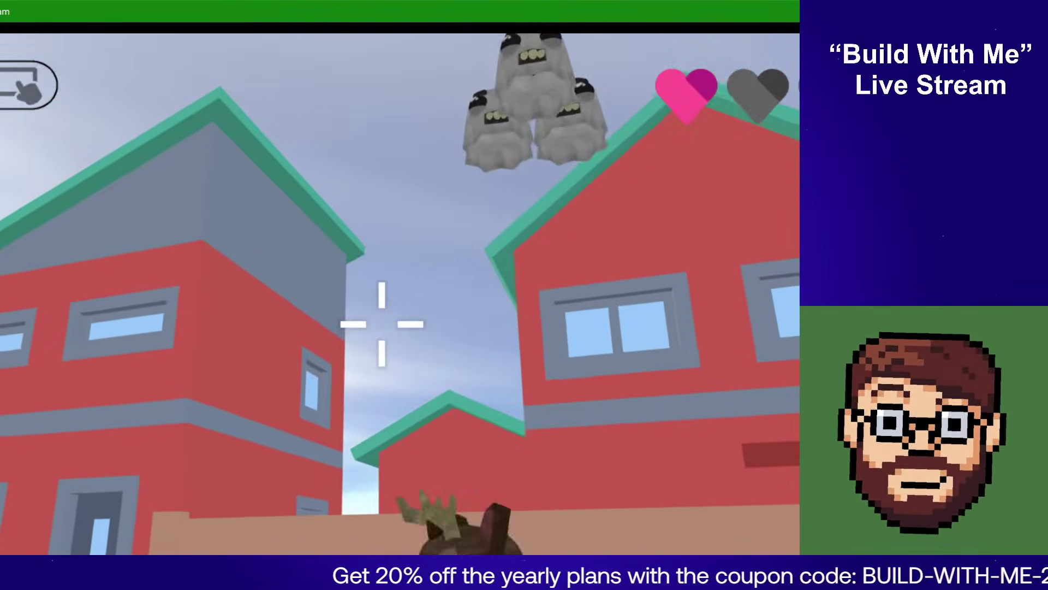
key(s)
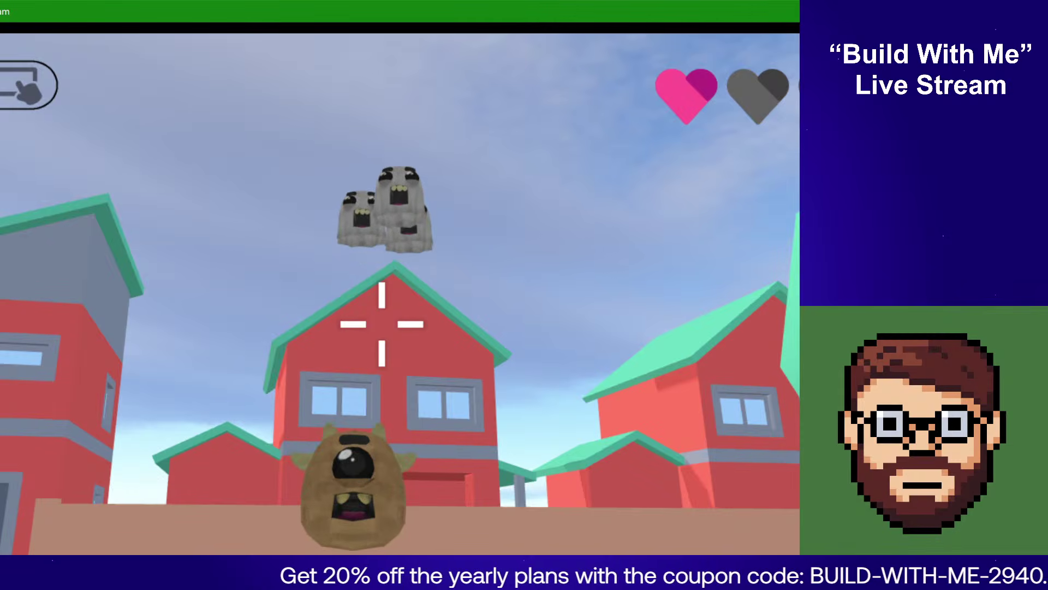
key(alt+Tab)
click(231, 18)
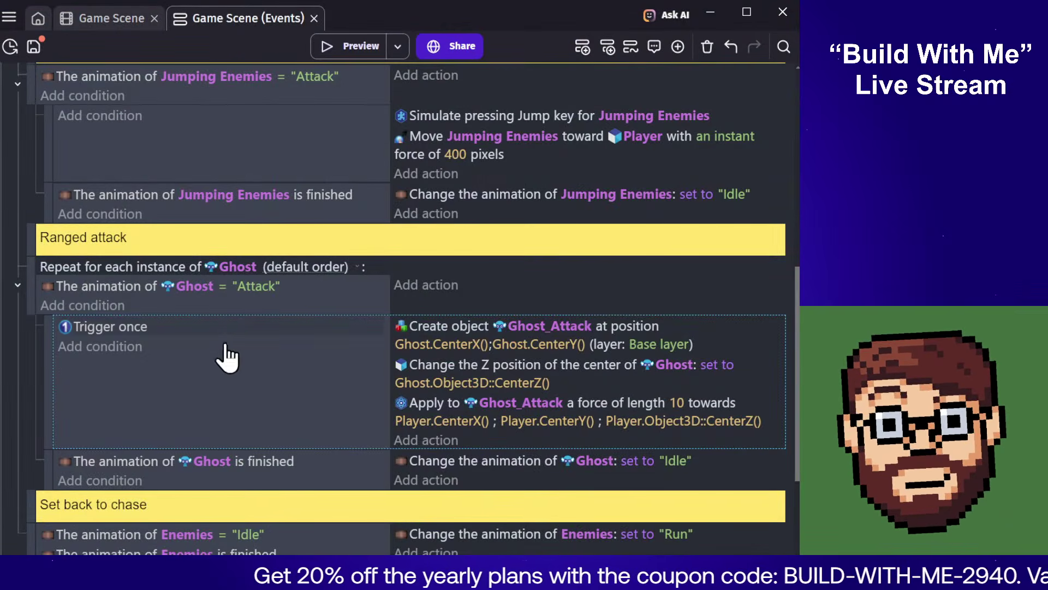
scroll(223, 398, up, 8)
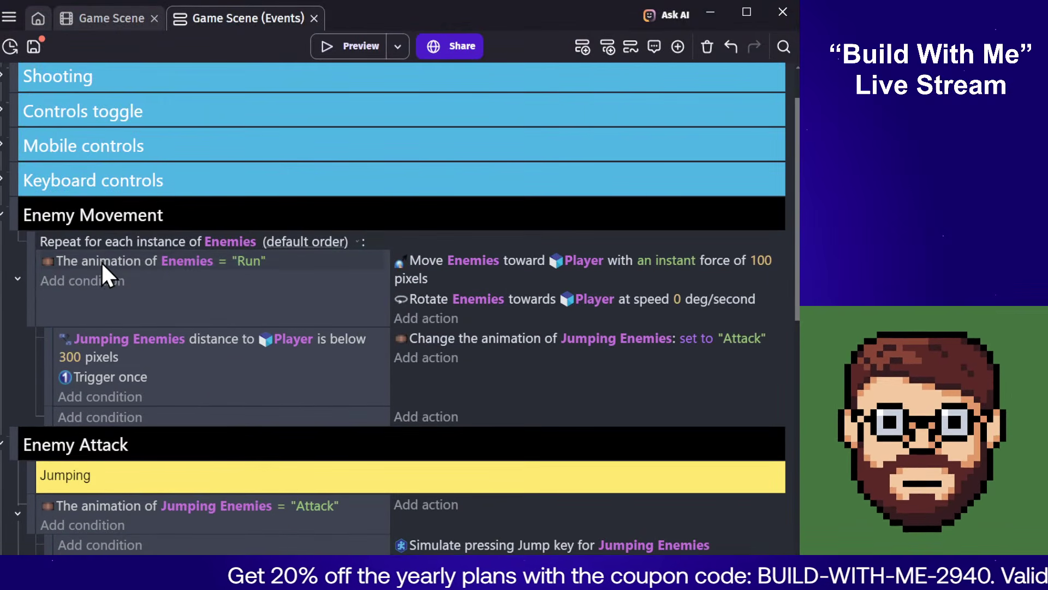
click(202, 340)
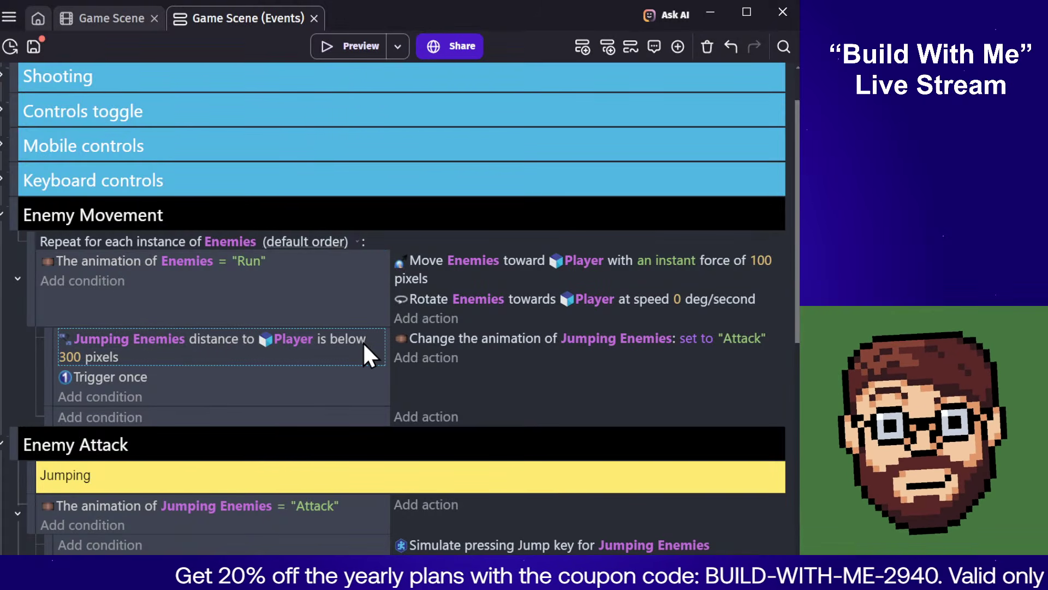
double_click(213, 335)
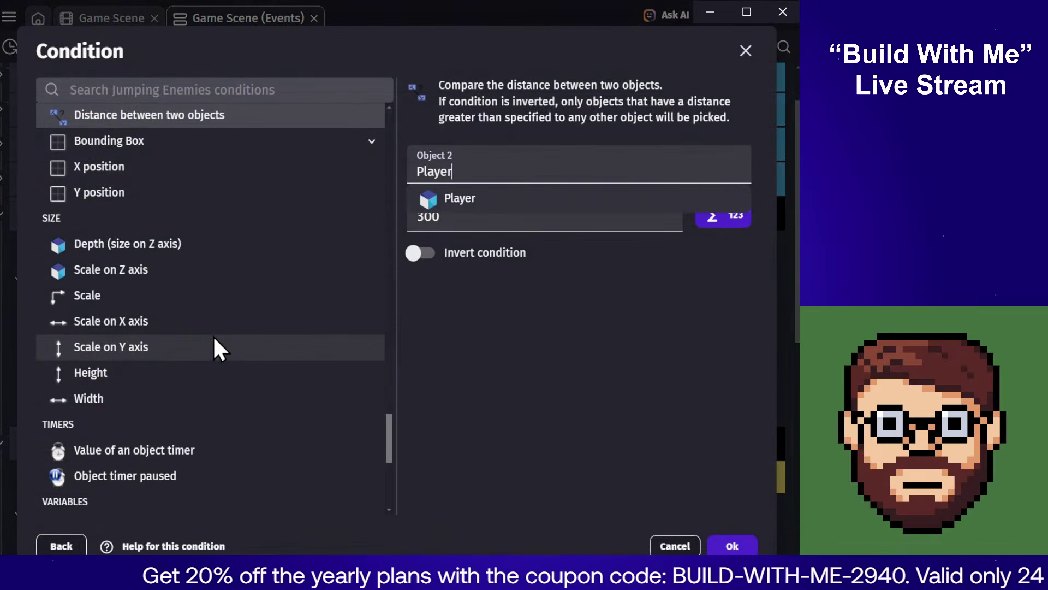
click(569, 114)
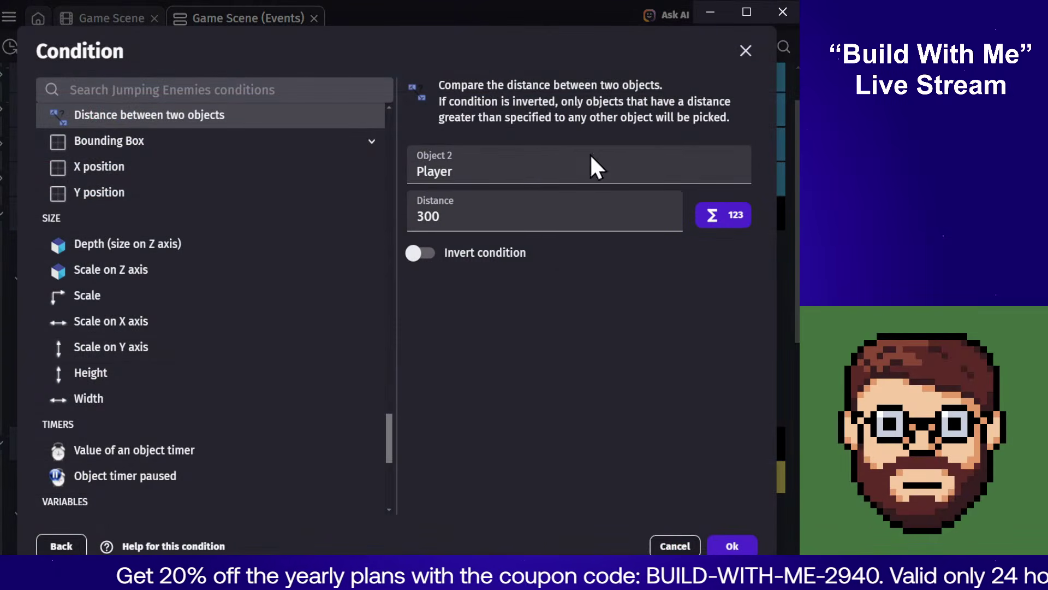
click(684, 551)
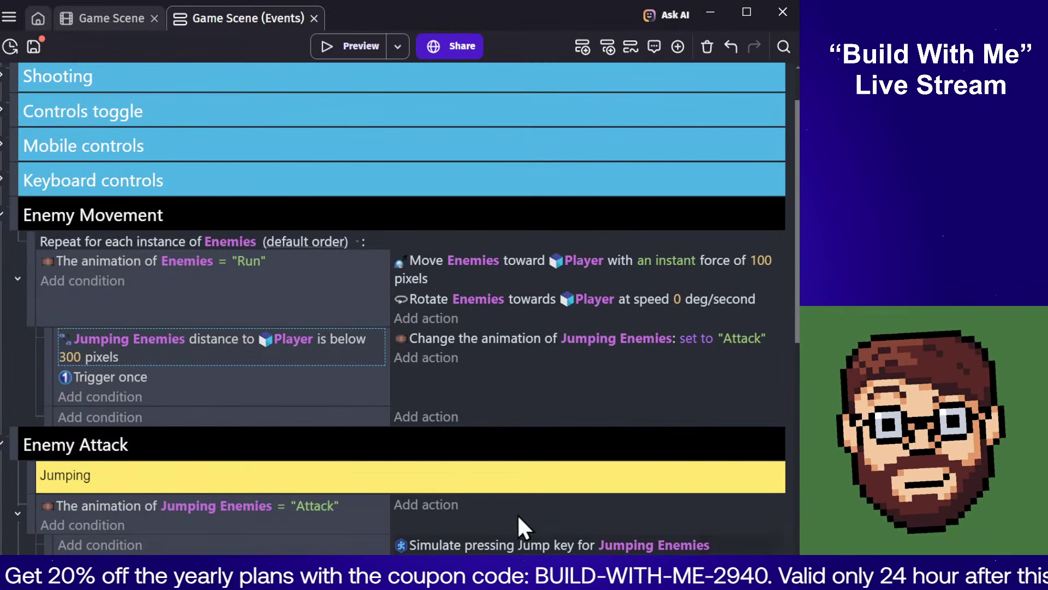
Step: Change the object of the distance-to-Player condition under Enemy Movement to the Enemies group
click(247, 397)
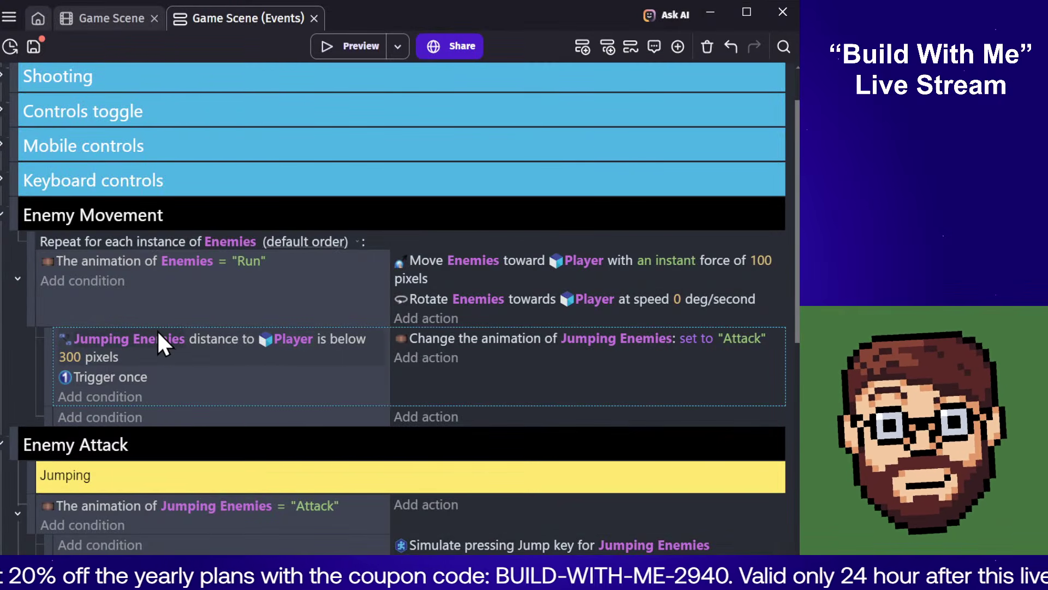
click(123, 345)
text(e)
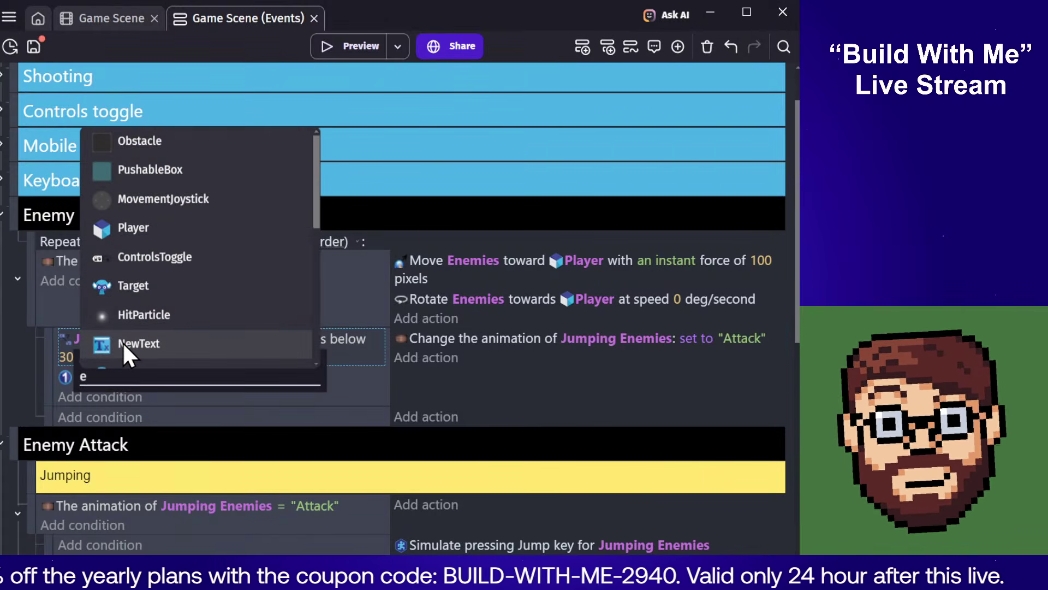
text(n)
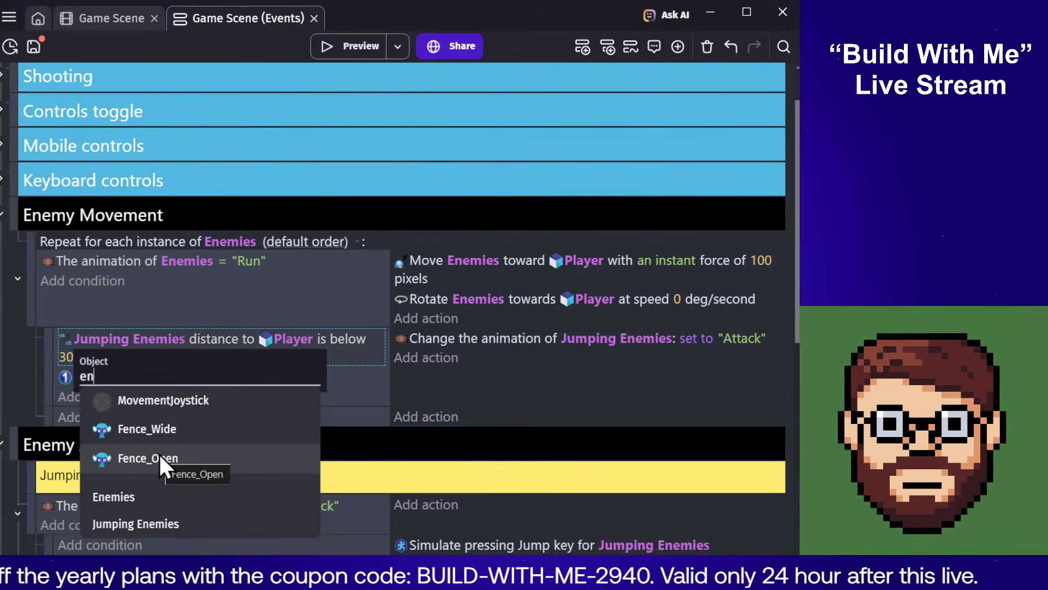
click(170, 499)
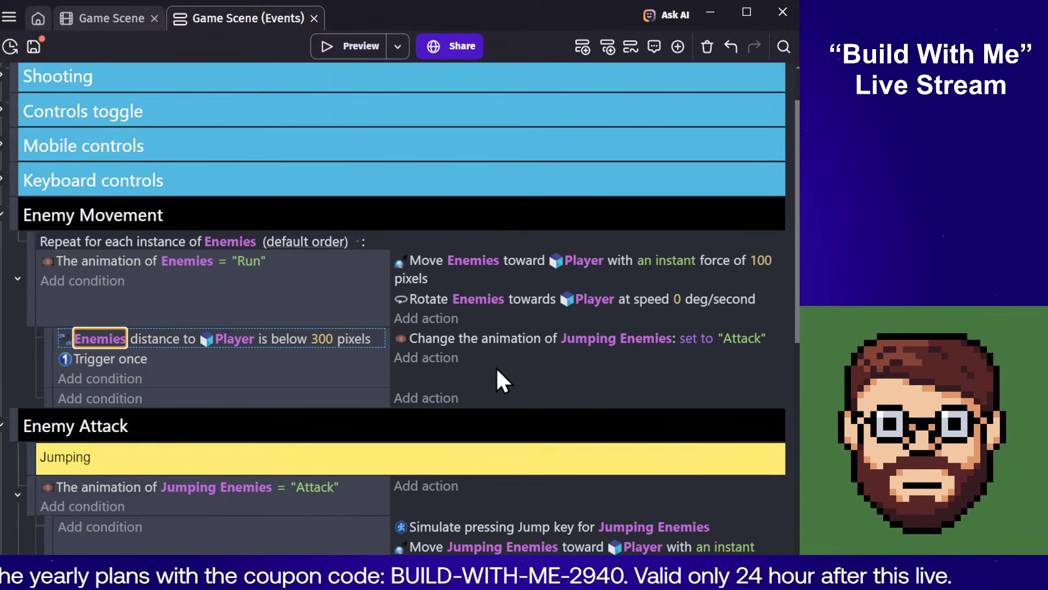
click(492, 367)
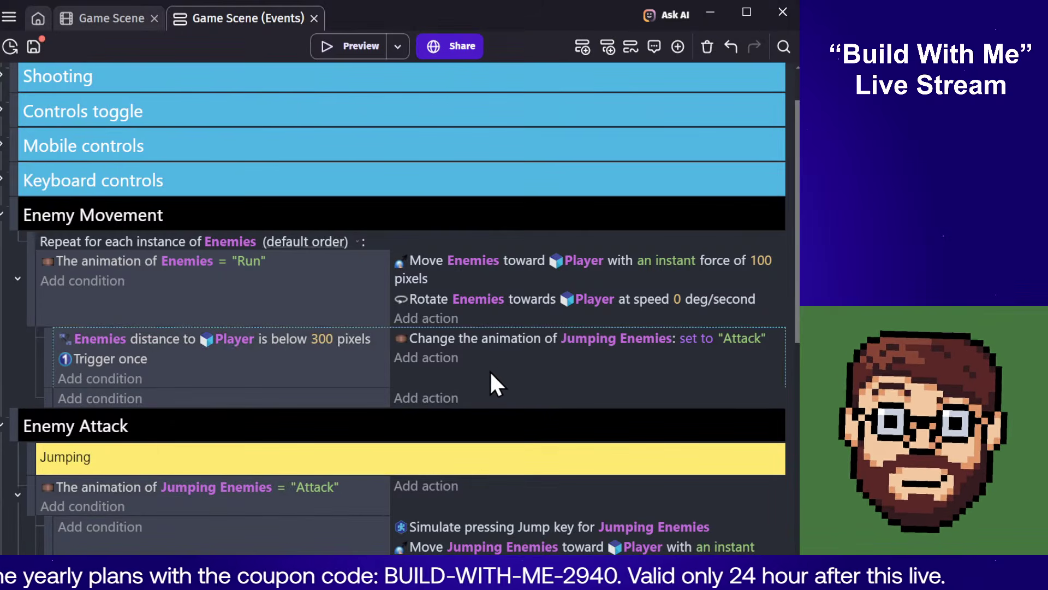
Step: Preview the game to test the Enemies distance condition, and close the preview
click(351, 46)
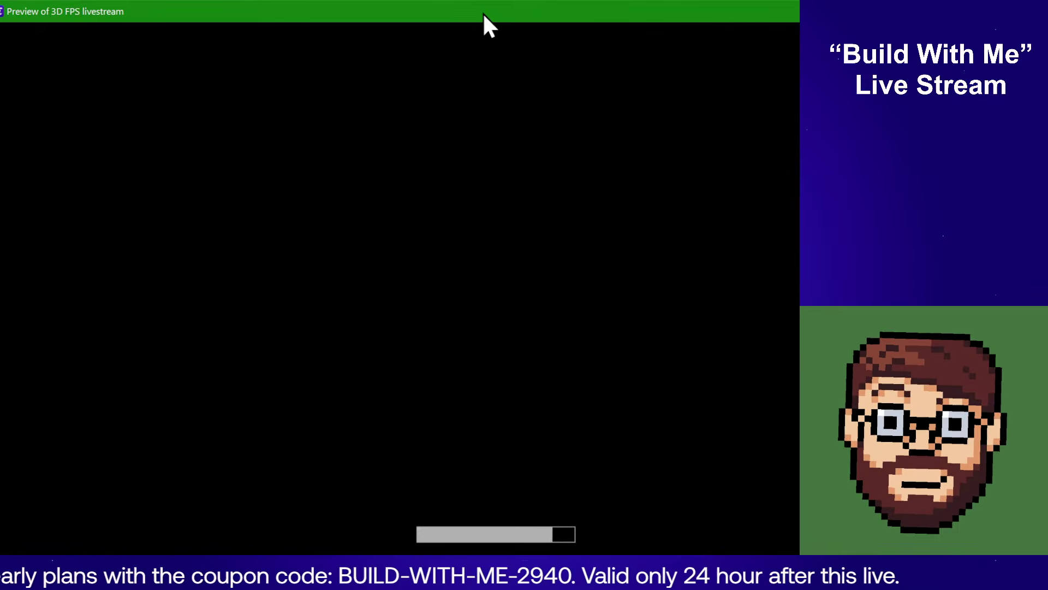
drag(482, 12, 321, 15)
click(393, 308)
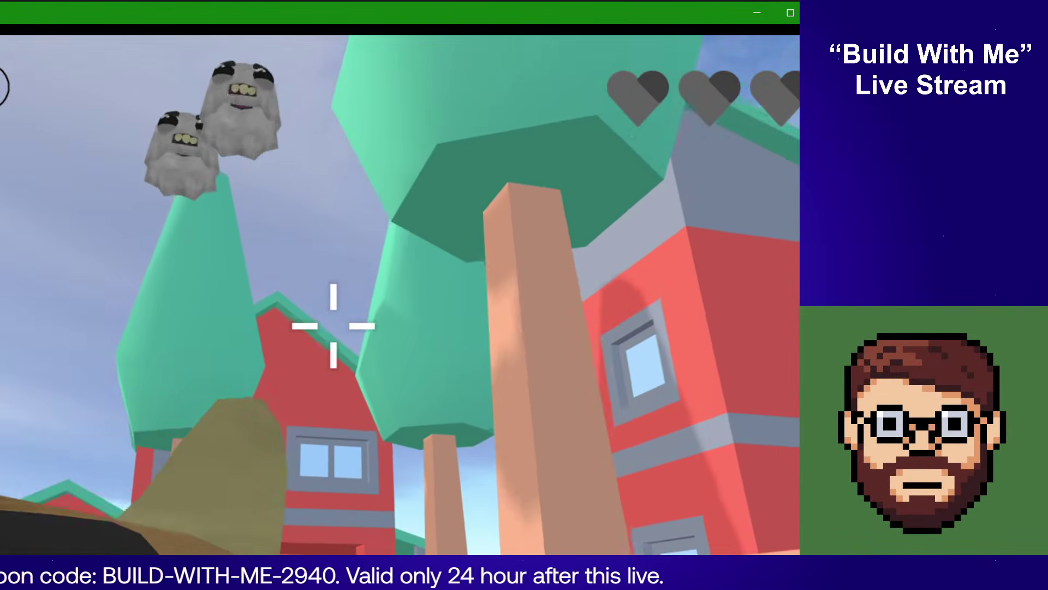
key(alt+F4)
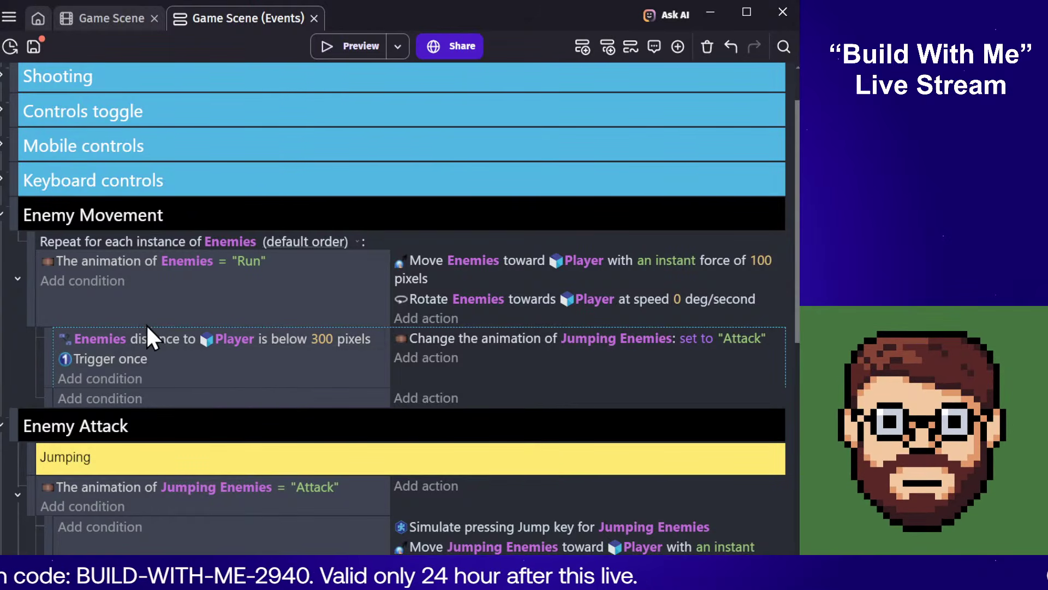
Step: Change the object of the "Attack" animation action under Enemy Movement to the Enemies group
click(600, 339)
text(ene)
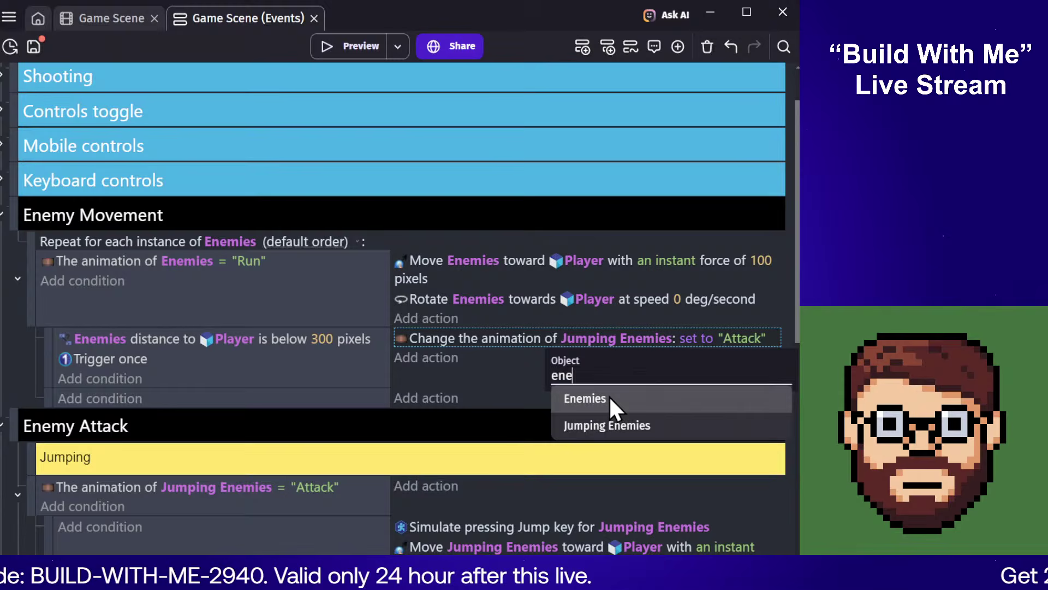
click(610, 401)
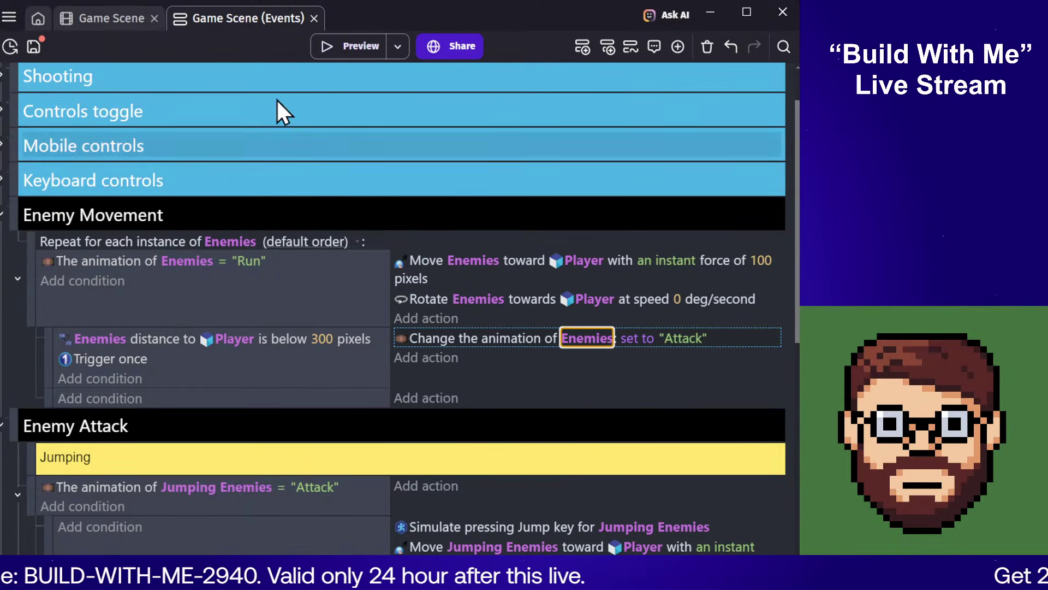
Step: Preview the game to check whether the ghosts attack near the player, and close the preview
click(327, 47)
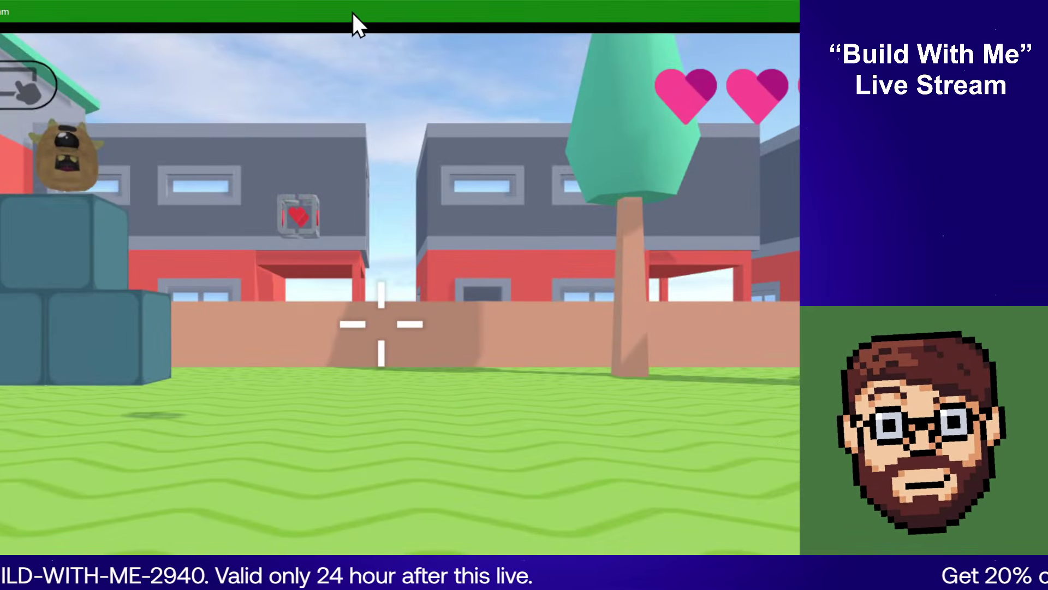
click(371, 218)
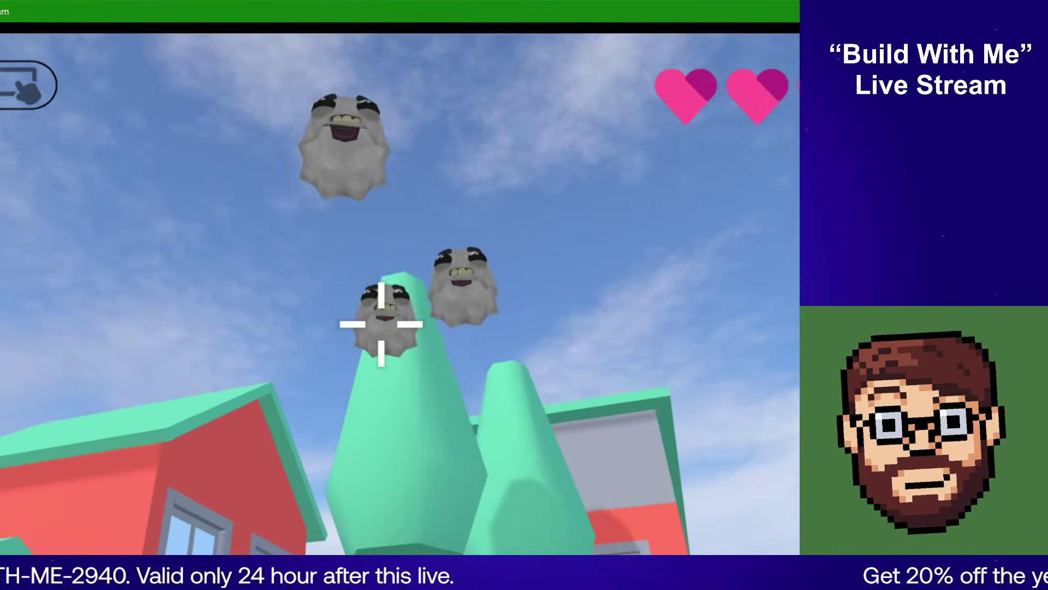
key(Escape)
key(alt+F4)
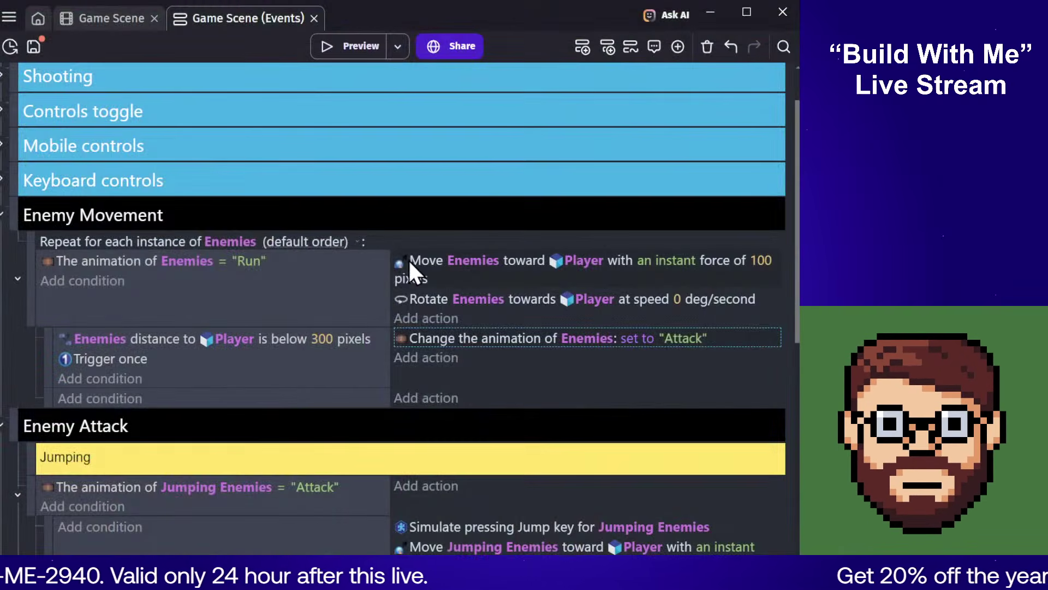
Step: In the Ghost object's properties, rename the BiteInPlace animation to Attack
click(103, 15)
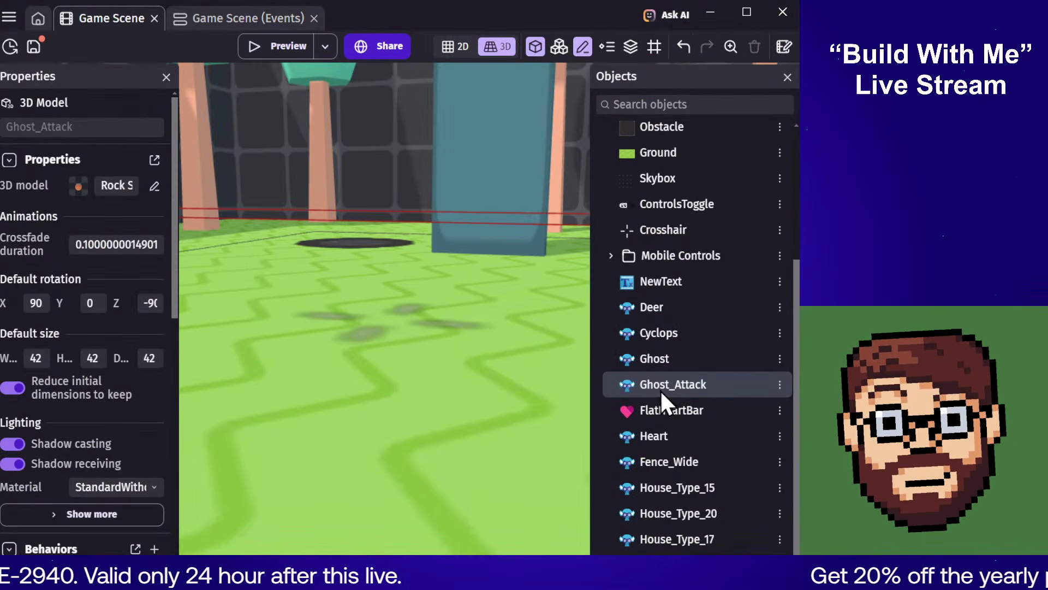
double_click(676, 360)
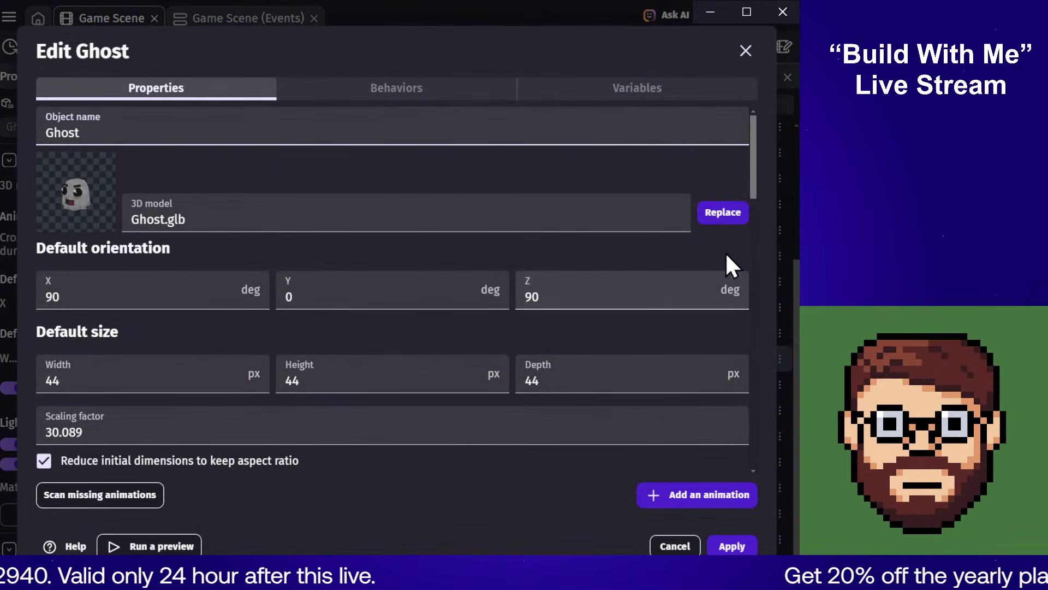
drag(752, 185, 769, 331)
drag(767, 342, 737, 399)
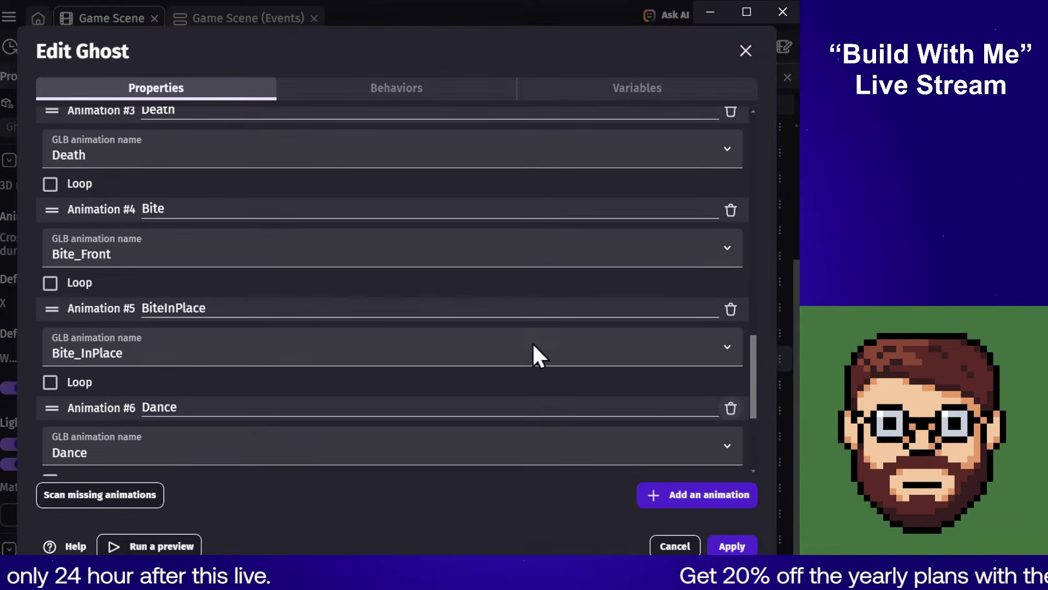
double_click(233, 309)
text(Attack)
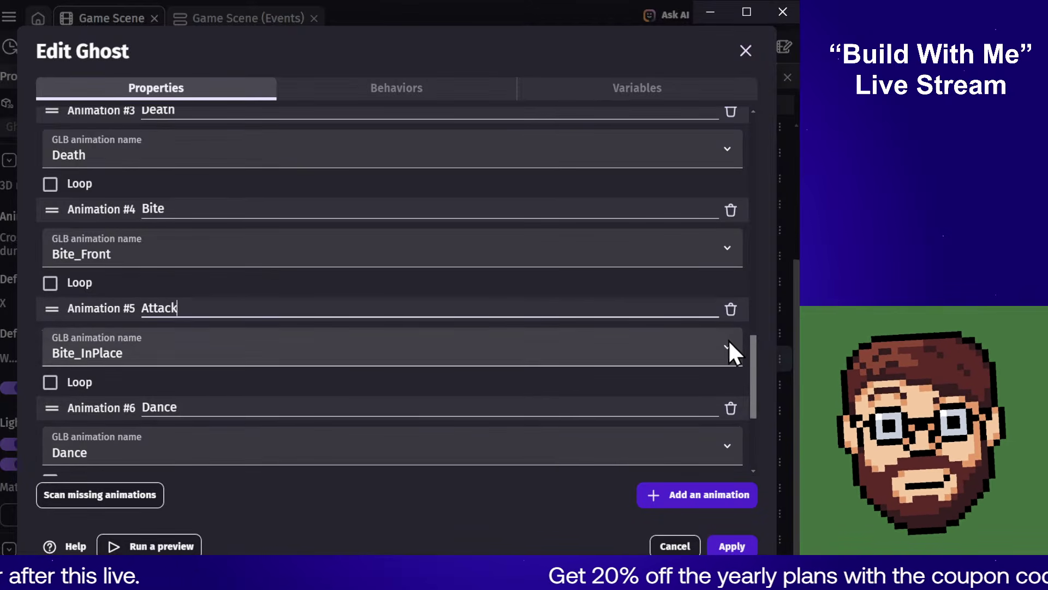
Step: Reorder the Ghost's animations so Attack sits at position #2, directly after Idle, and apply the object changes
drag(751, 347, 749, 326)
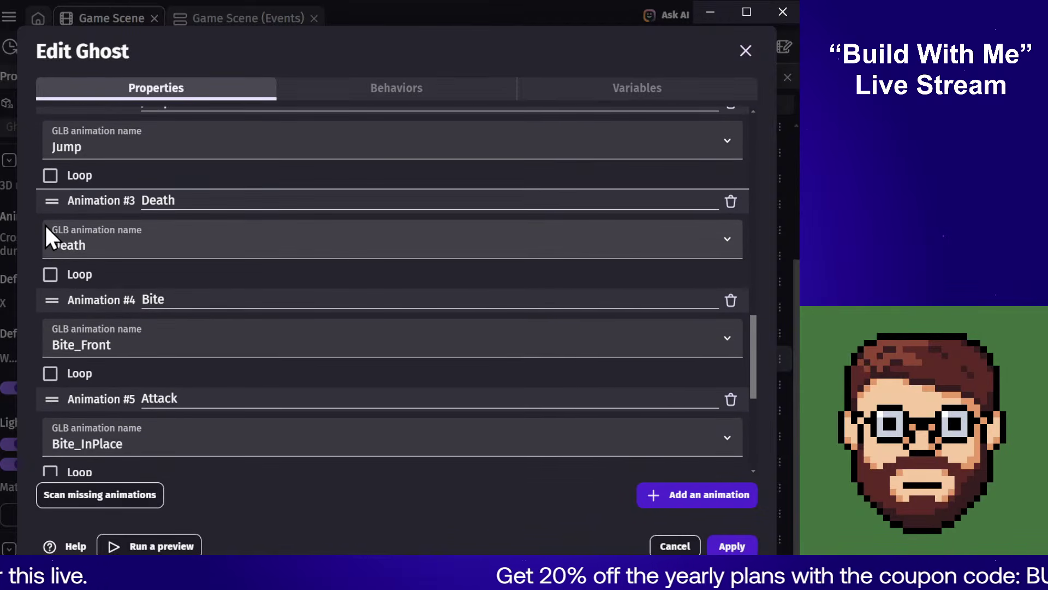
drag(52, 202, 48, 140)
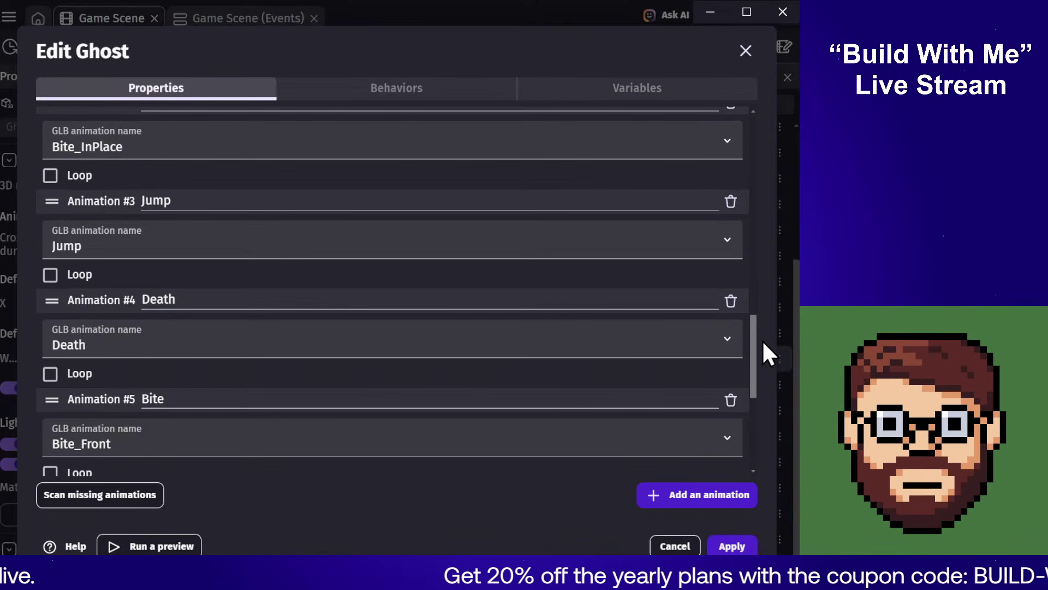
drag(755, 336, 746, 309)
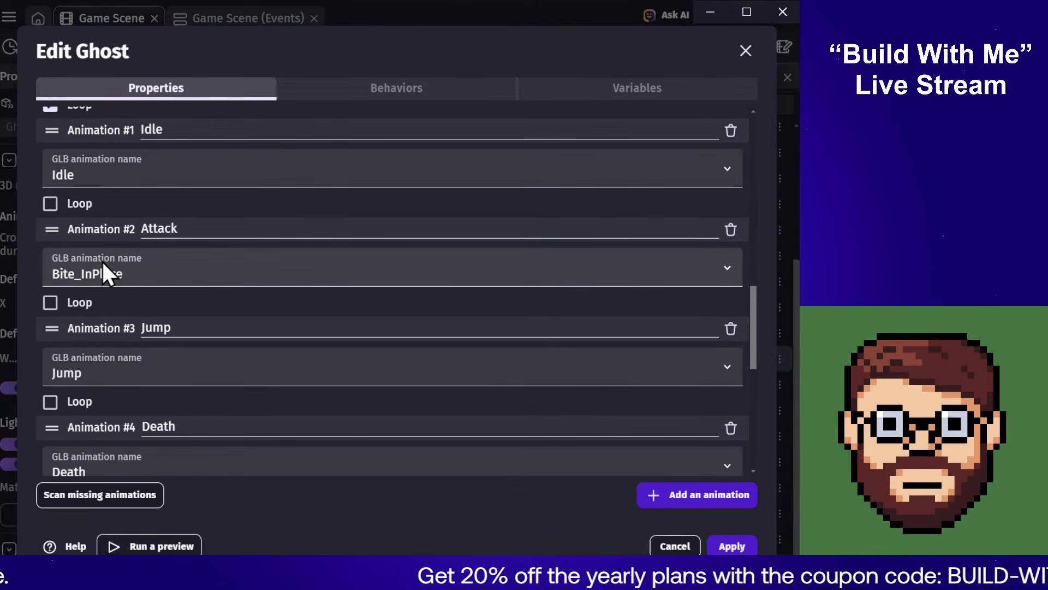
drag(752, 297, 745, 268)
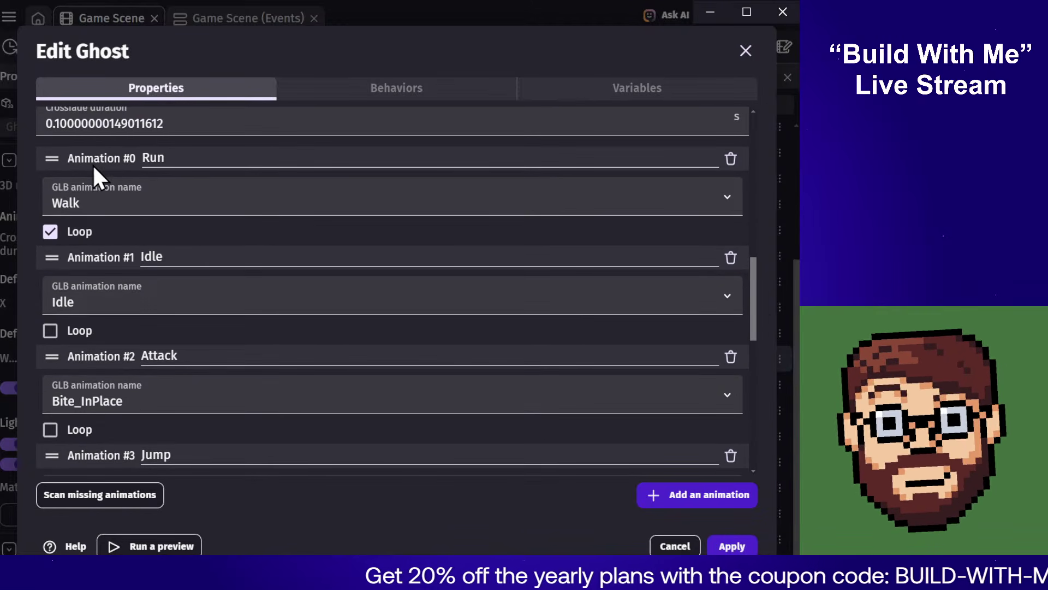
click(732, 546)
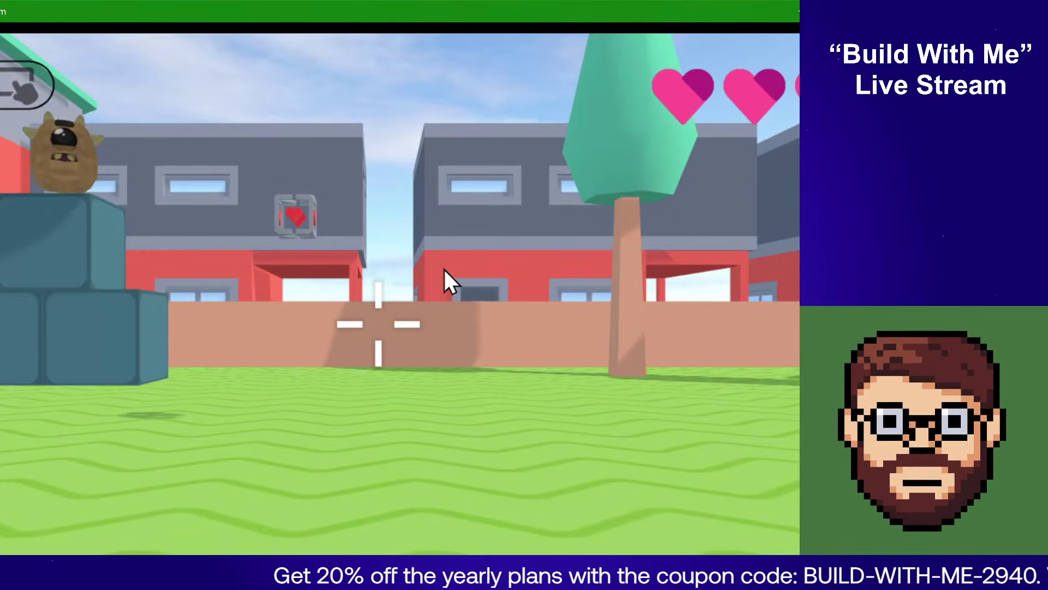
Step: Play the preview near the ghosts to check their ranged attack, and move the preview window aside
click(526, 261)
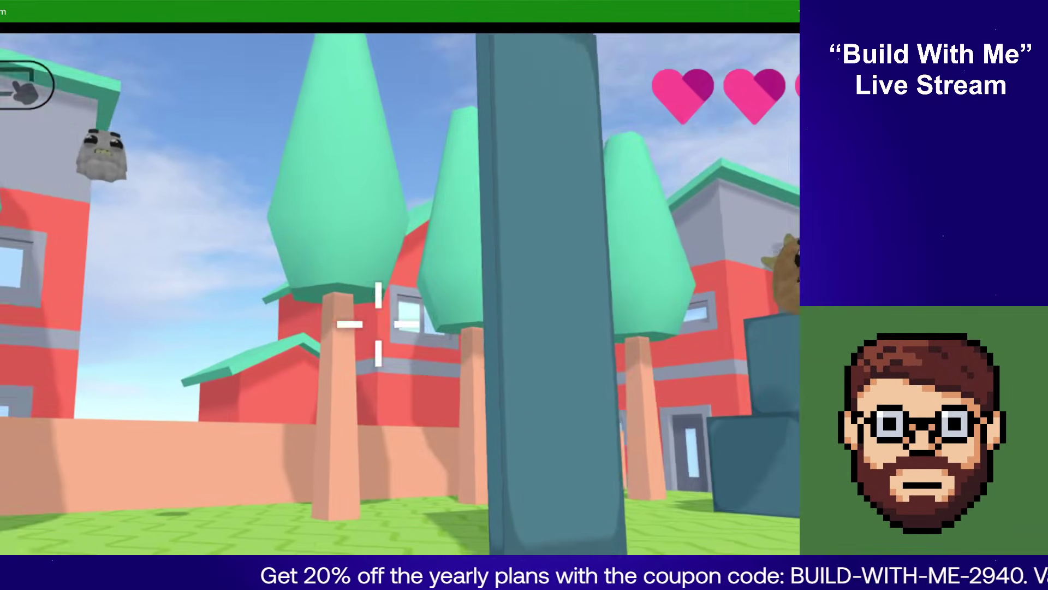
key(w)
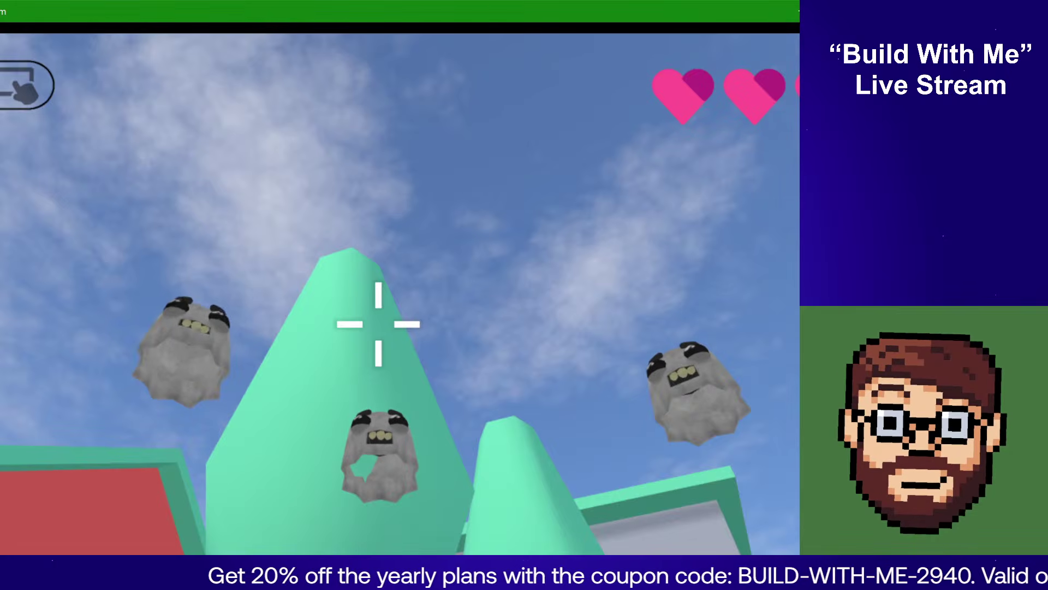
key(s)
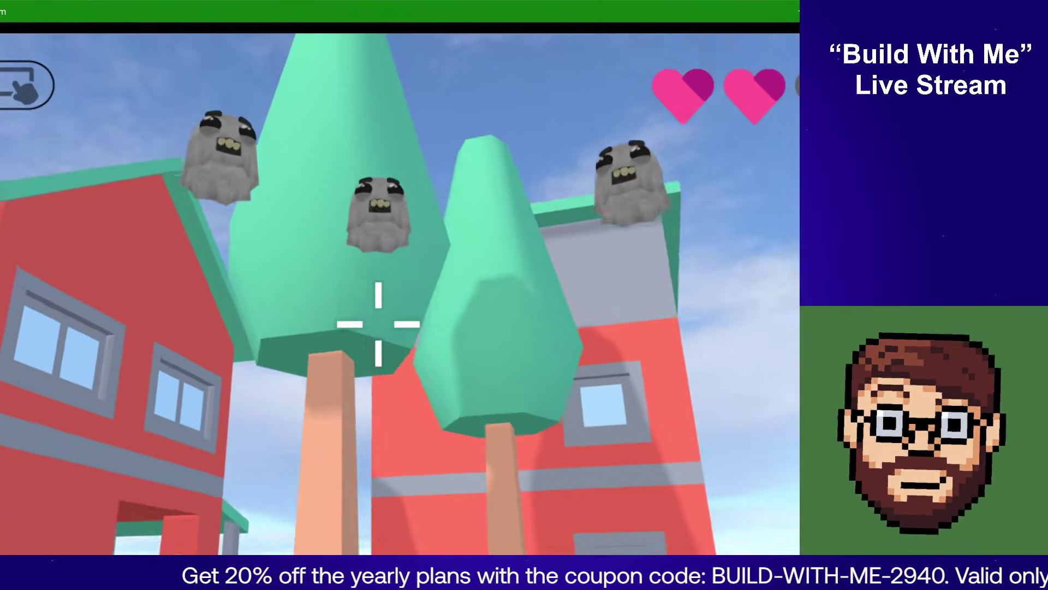
key(s)
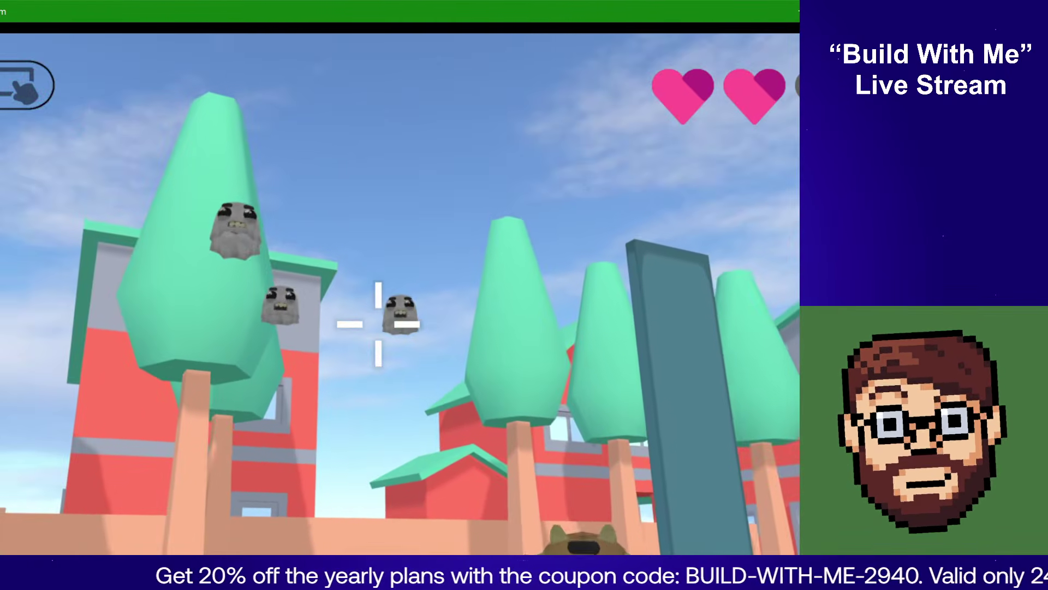
key(w)
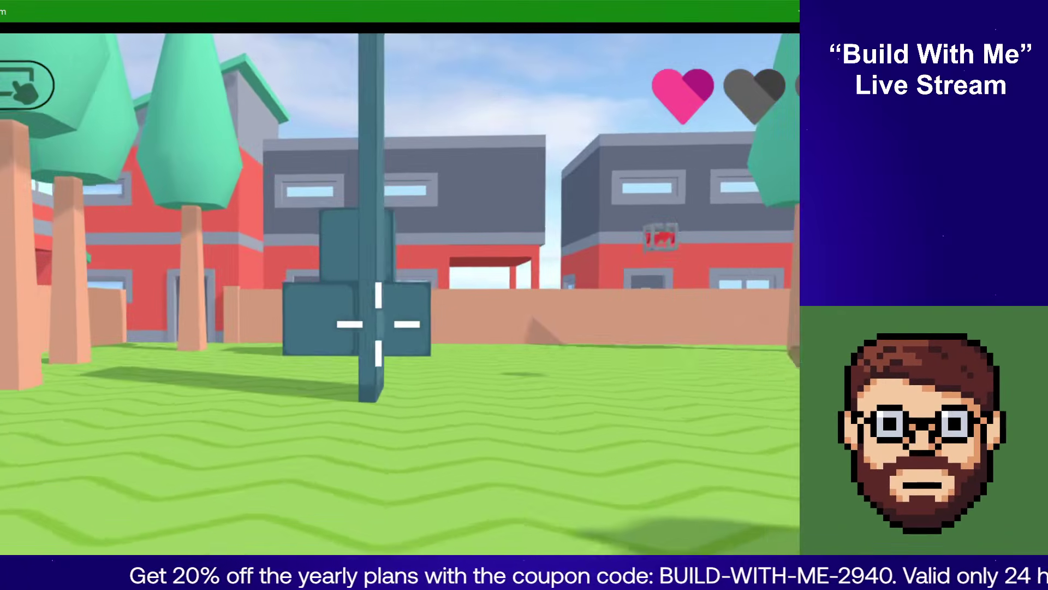
key(s)
key(a)
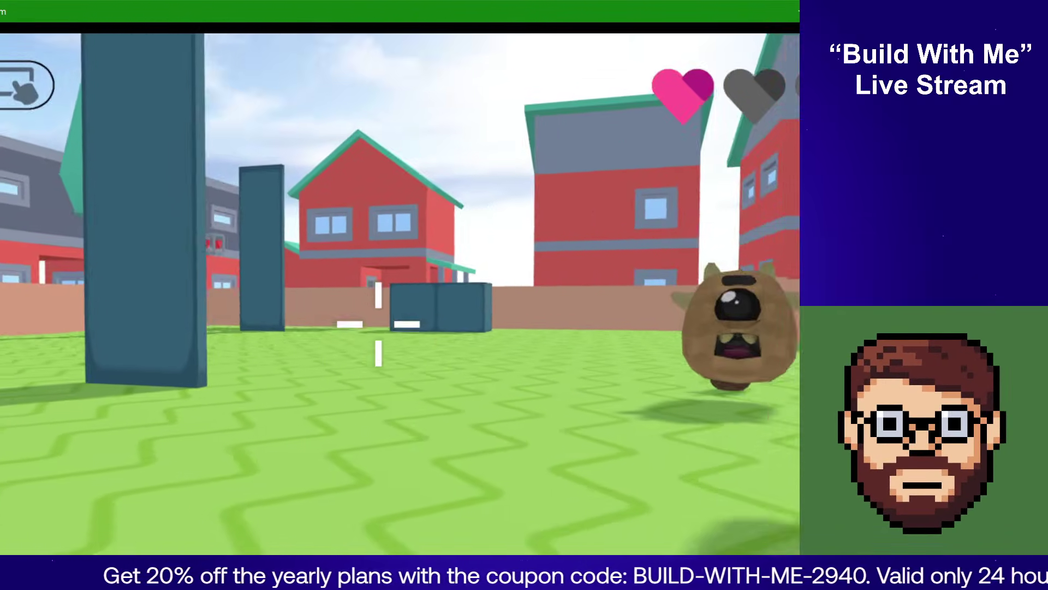
key(s)
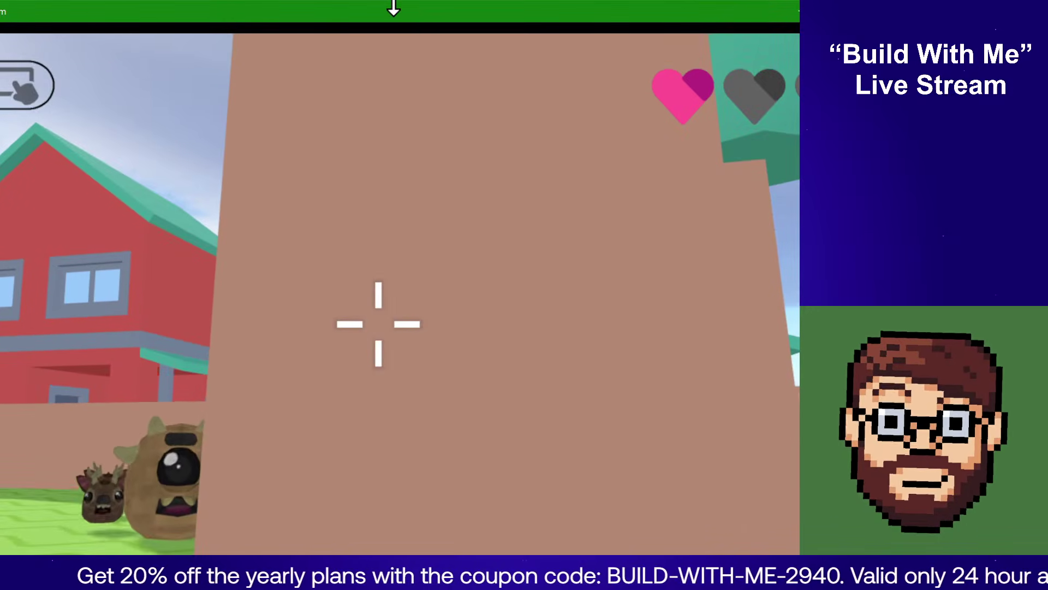
drag(356, 14, 798, 27)
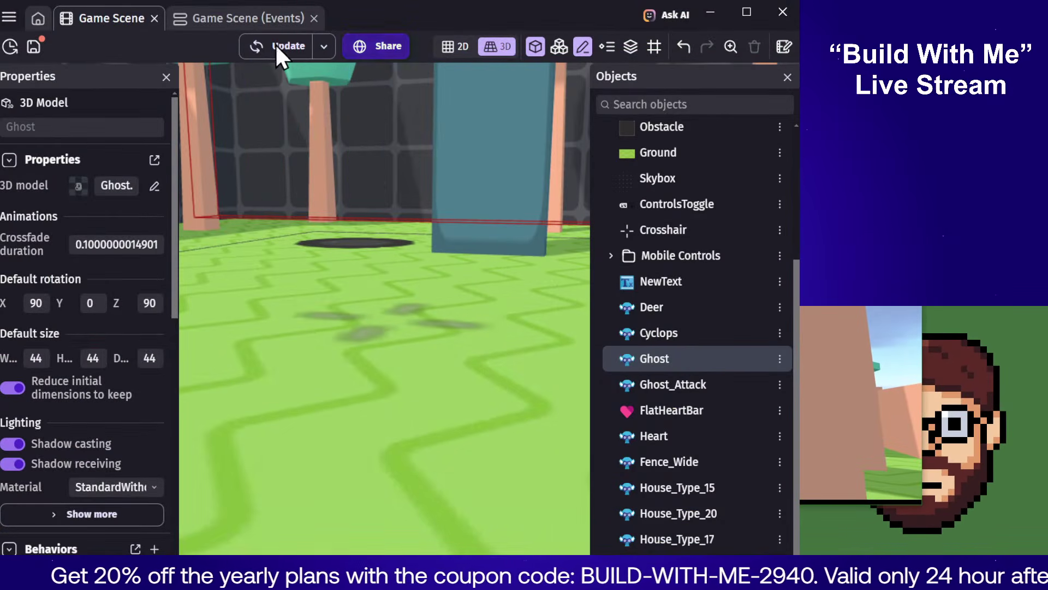
Step: Start the debugger for the game preview and load the running game's data into its inspectors
click(323, 47)
click(365, 97)
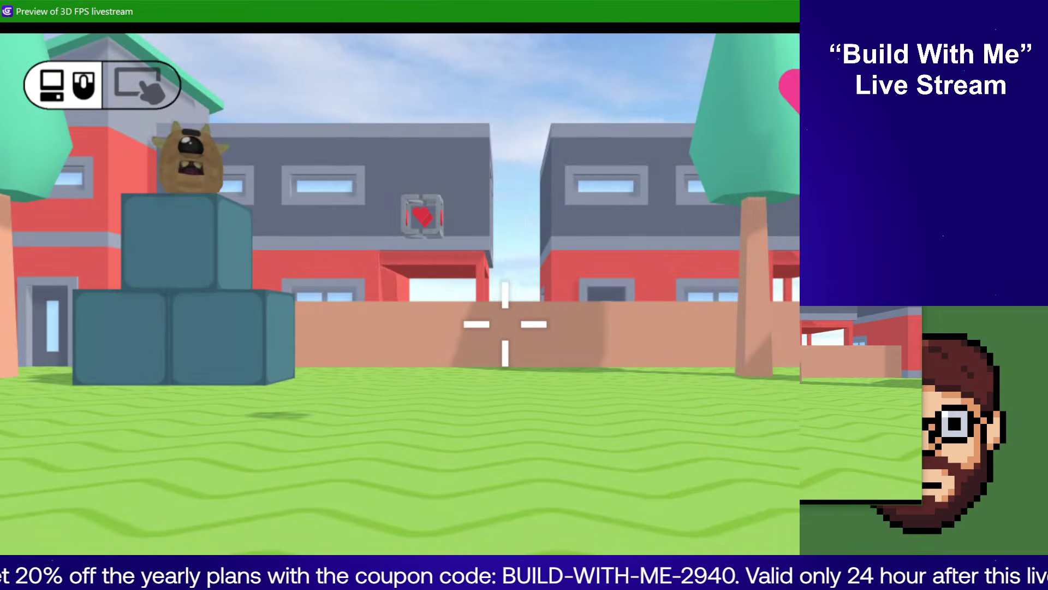
click(992, 11)
click(77, 77)
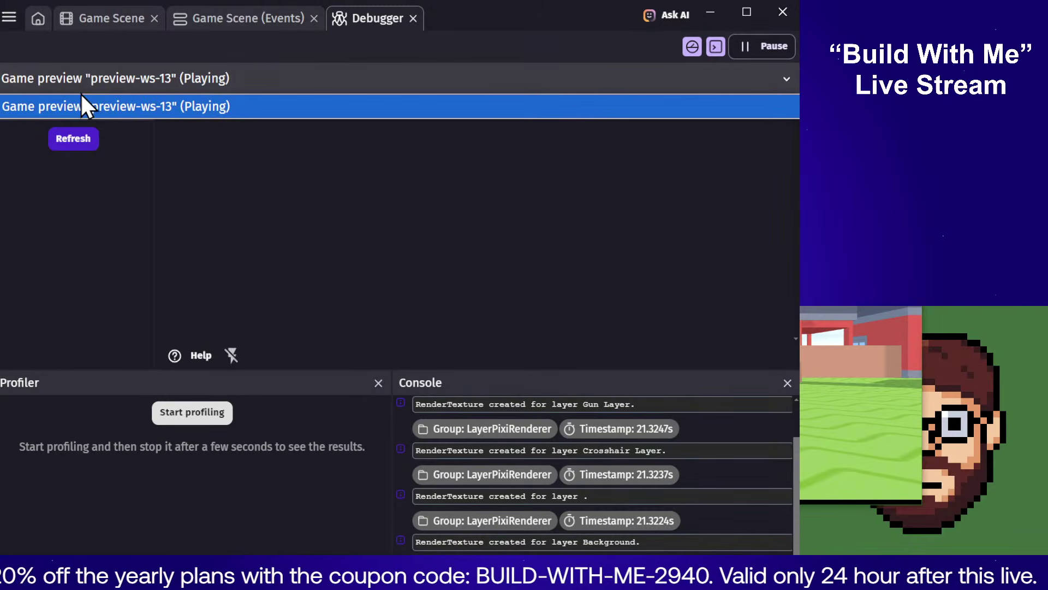
click(84, 104)
click(73, 138)
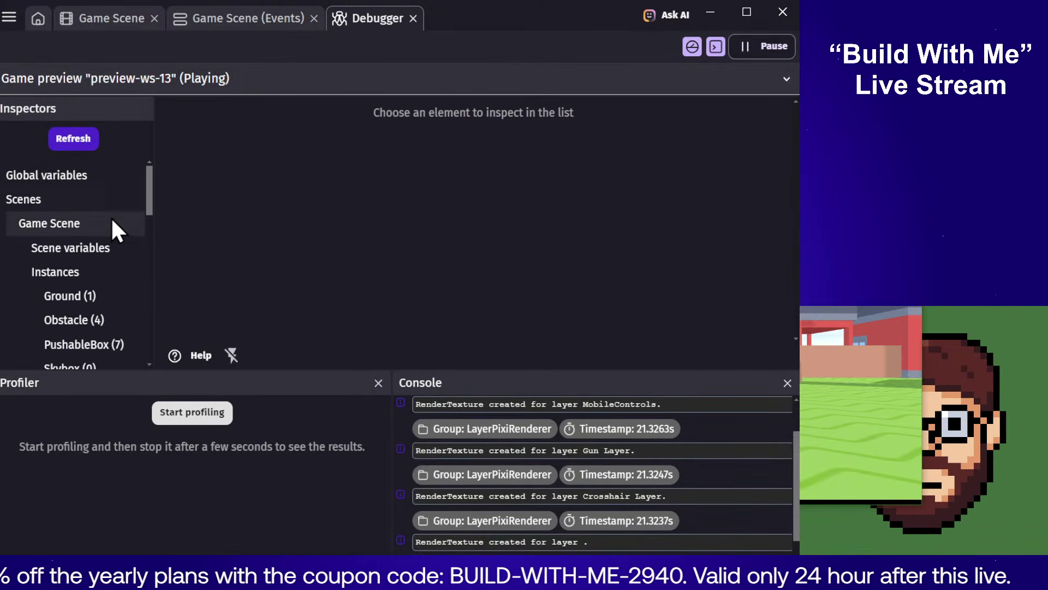
Step: Inspect the general properties of Ghost_Attack instance #56, and close the debugger
scroll(109, 235, down, 4)
scroll(109, 241, down, 5)
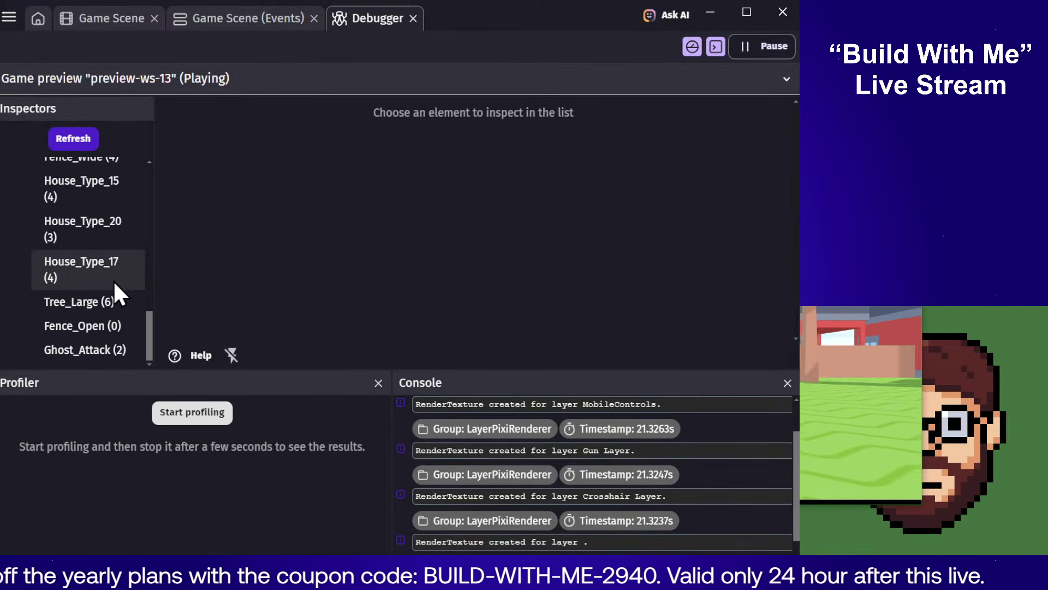
click(118, 350)
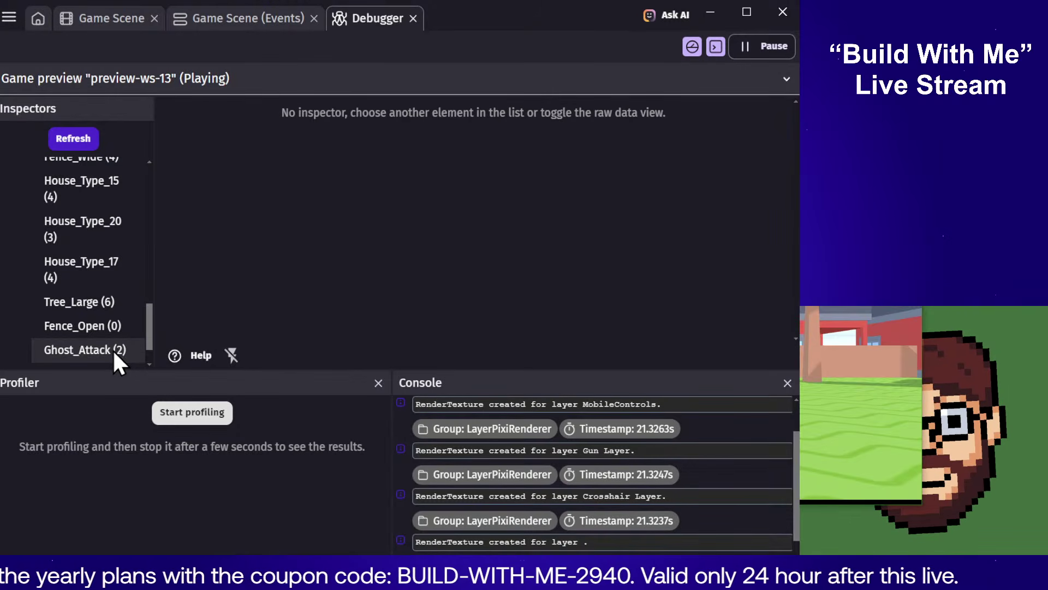
scroll(114, 344, down, 2)
click(99, 331)
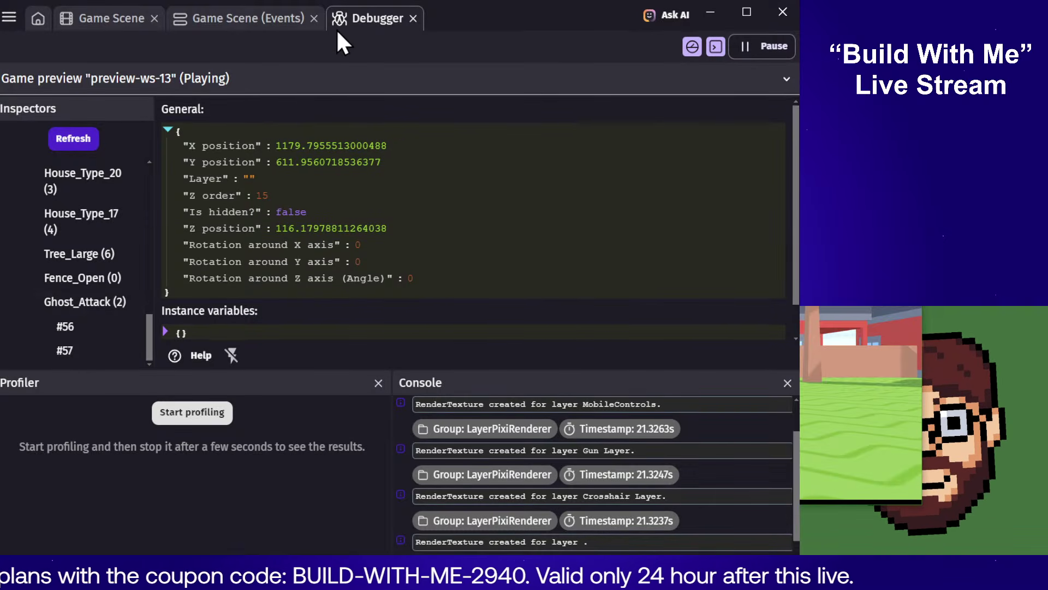
click(413, 18)
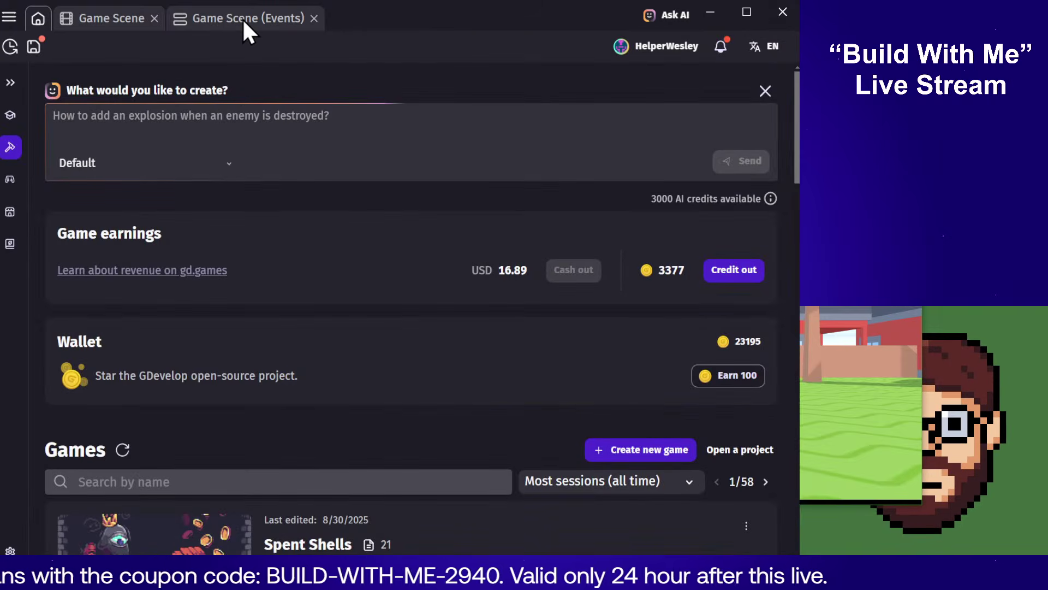
Step: In the Ranged attack events, change the object of the center Z position action to Ghost_Attack
click(241, 18)
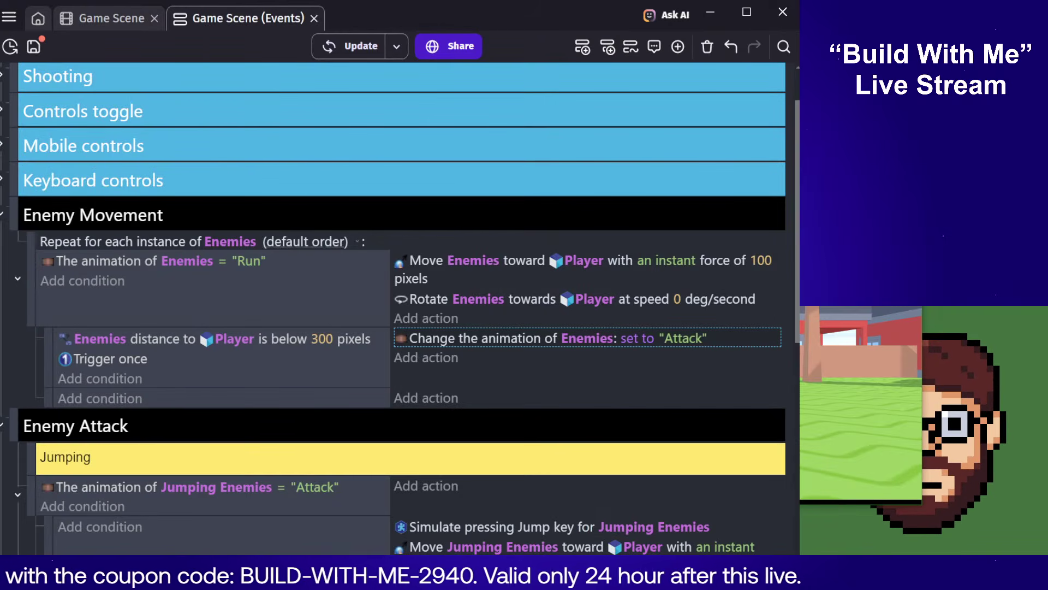
scroll(306, 304, down, 4)
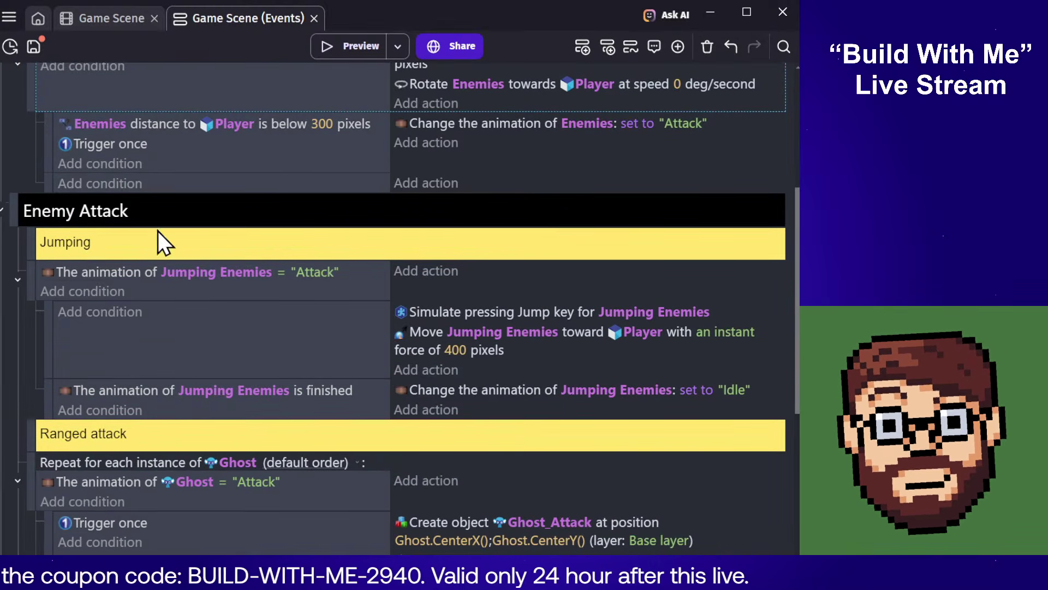
scroll(182, 299, down, 4)
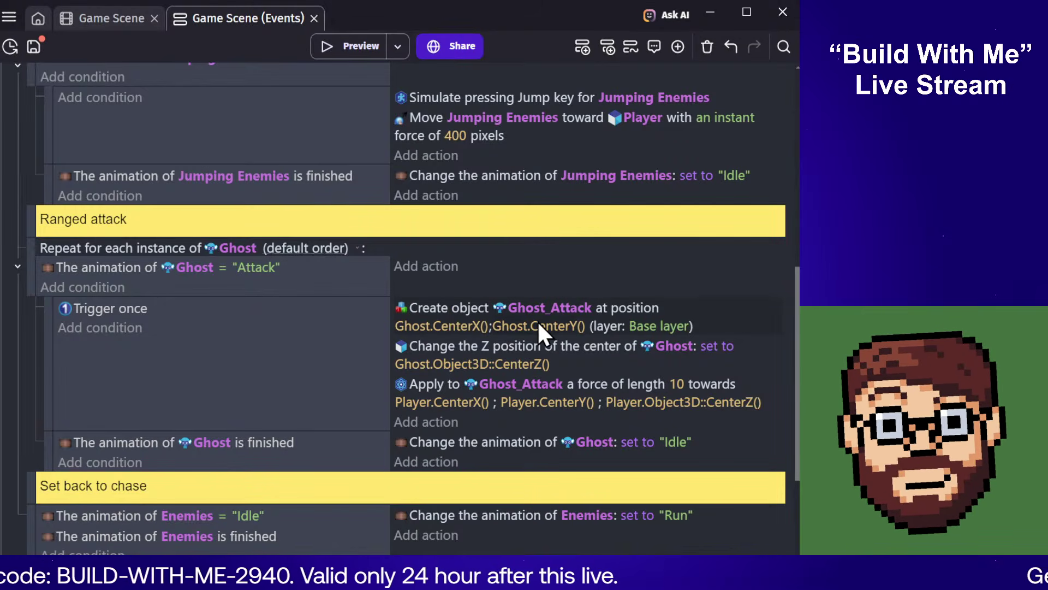
click(458, 347)
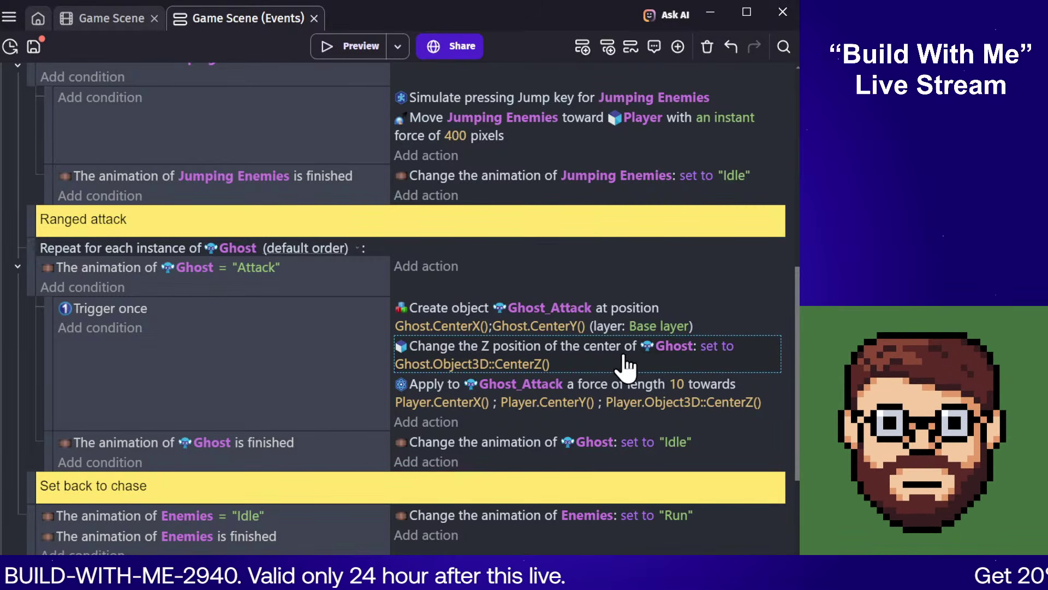
click(663, 345)
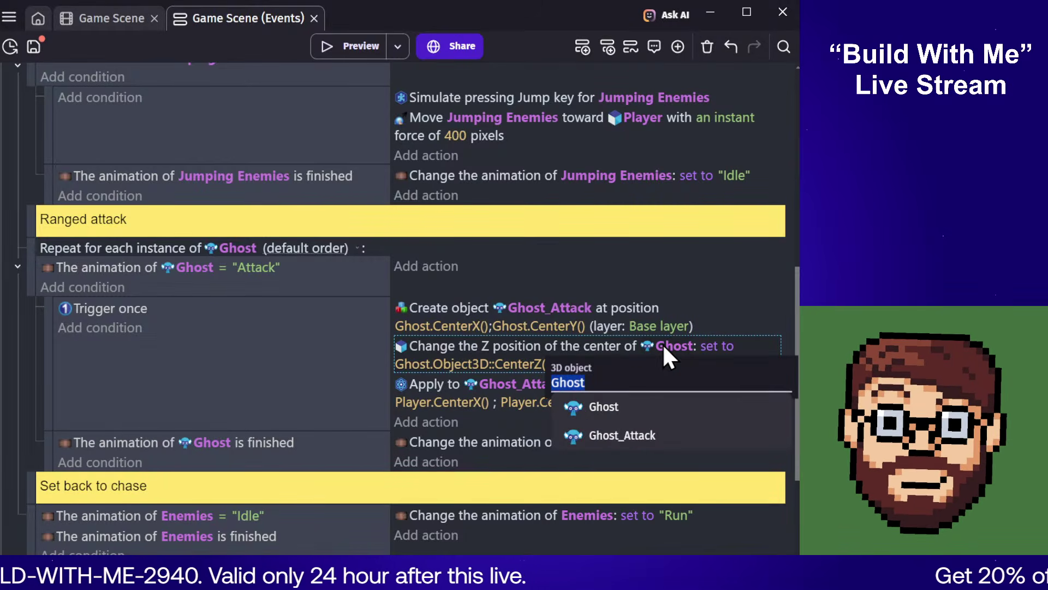
click(631, 440)
click(198, 362)
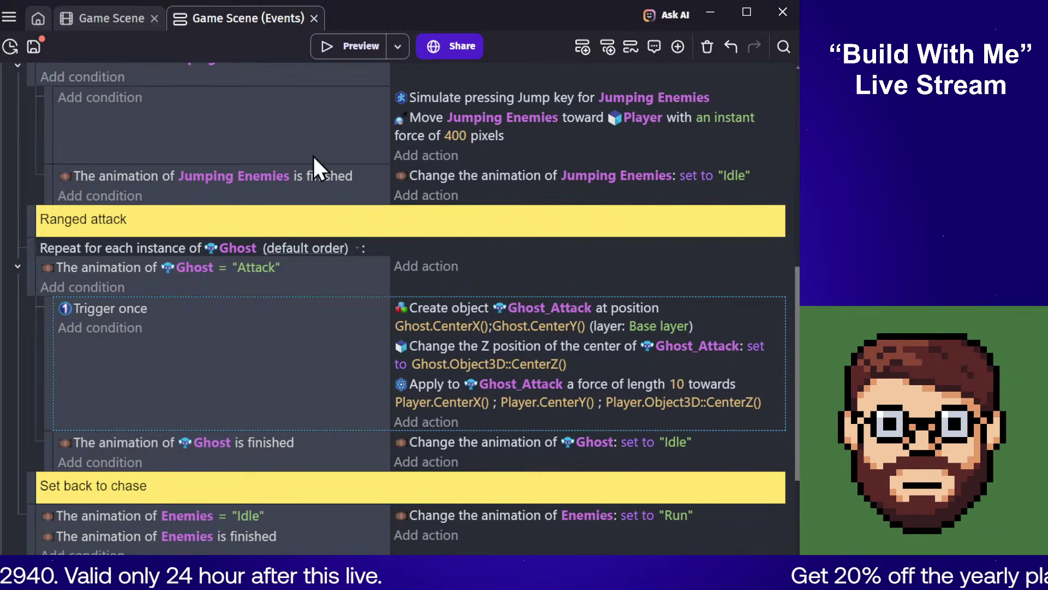
click(252, 440)
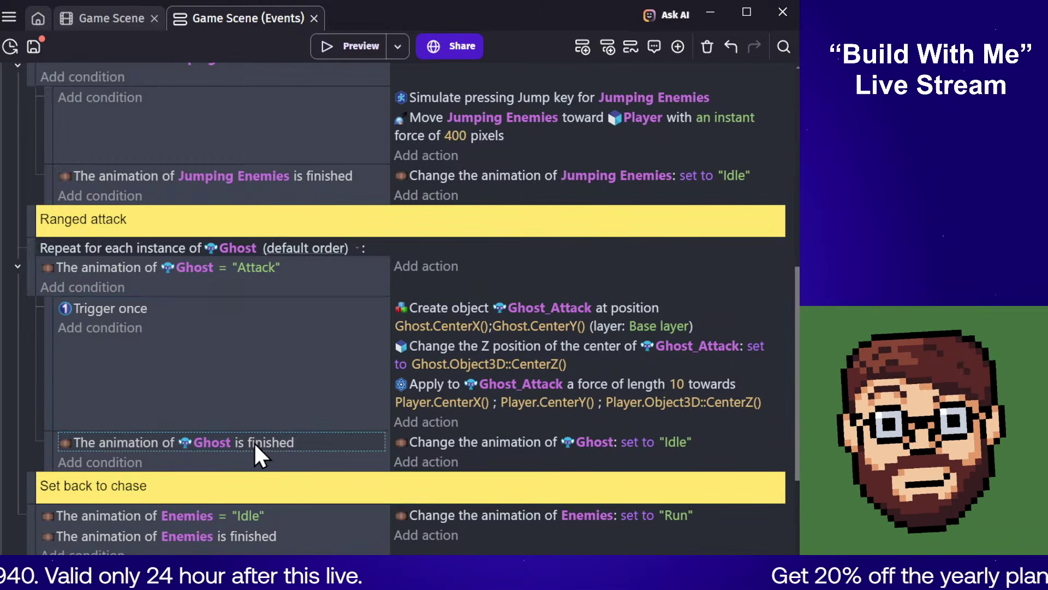
click(468, 441)
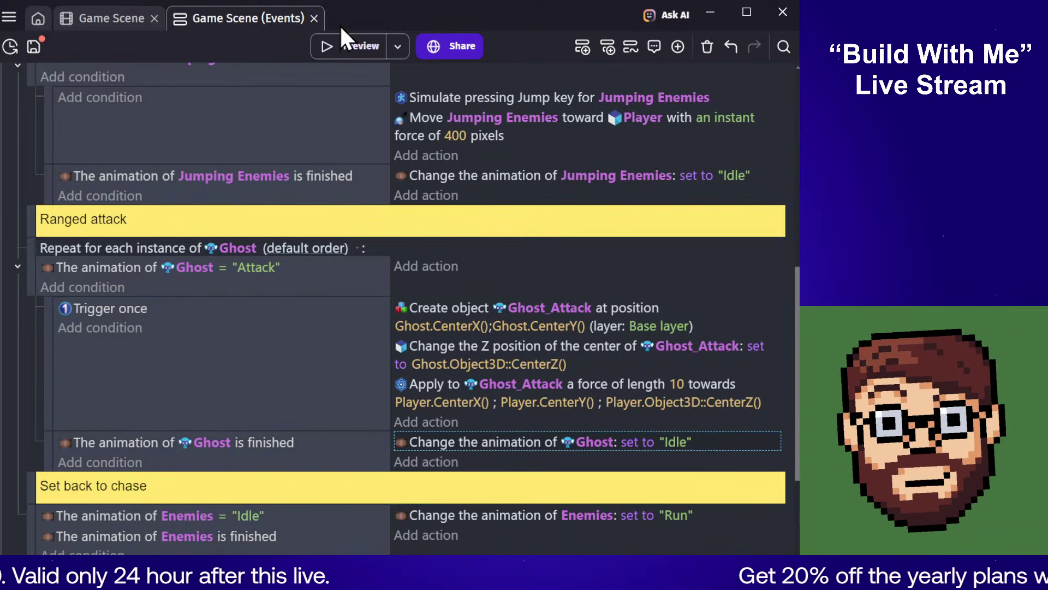
Step: Preview the game from the scene, play near the ghosts to test their projectile attack, and close the preview
click(88, 19)
click(354, 50)
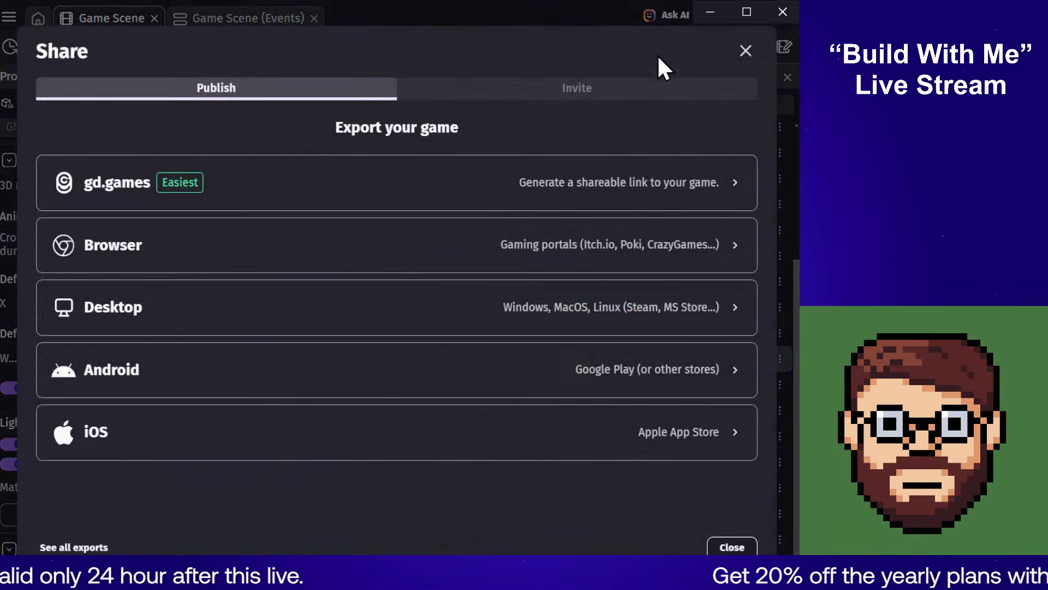
key(Escape)
click(276, 48)
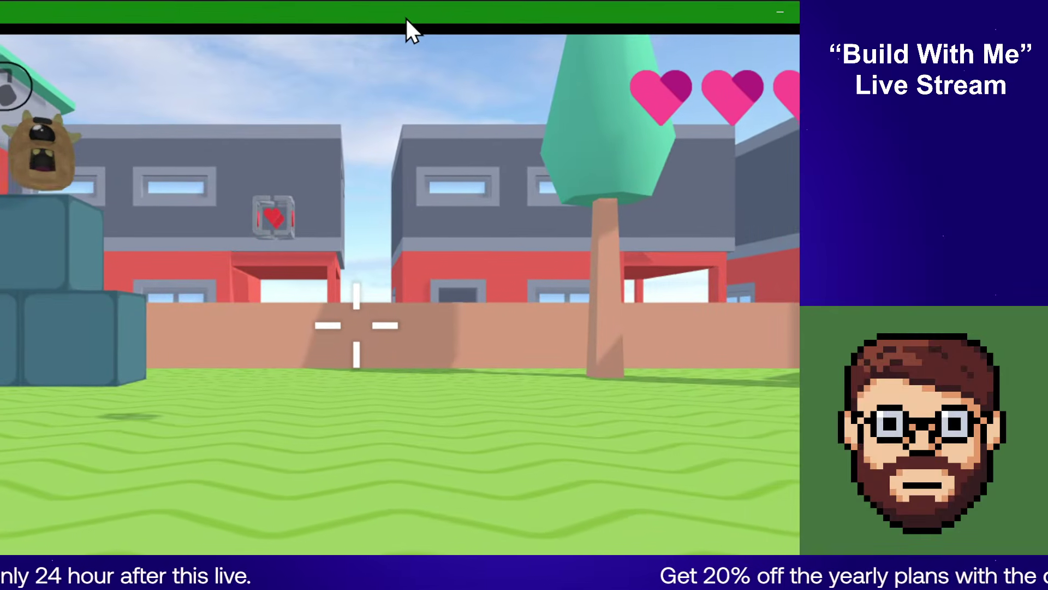
click(407, 262)
key(w)
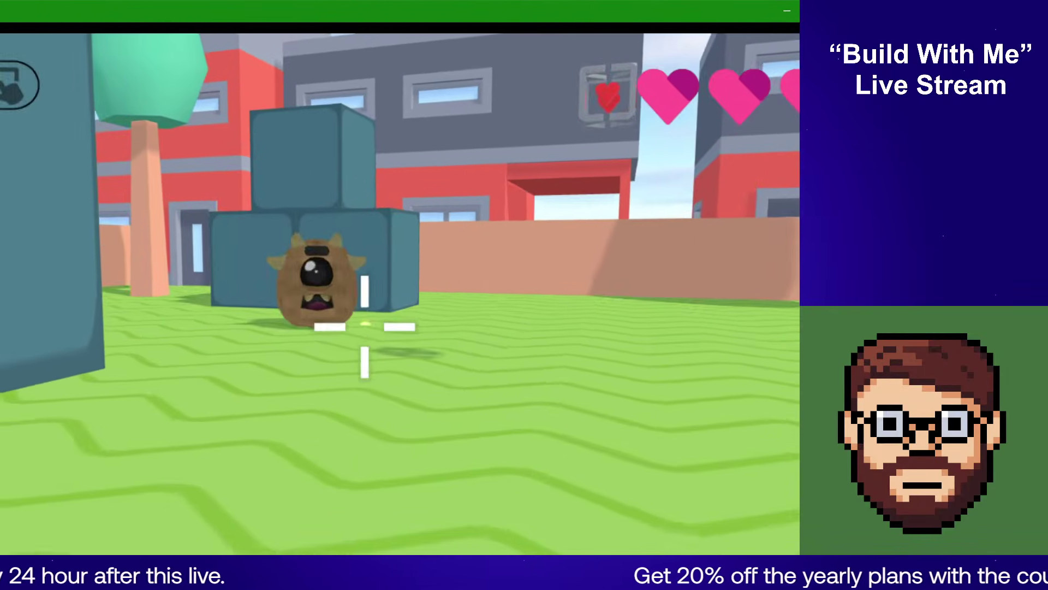
key(w)
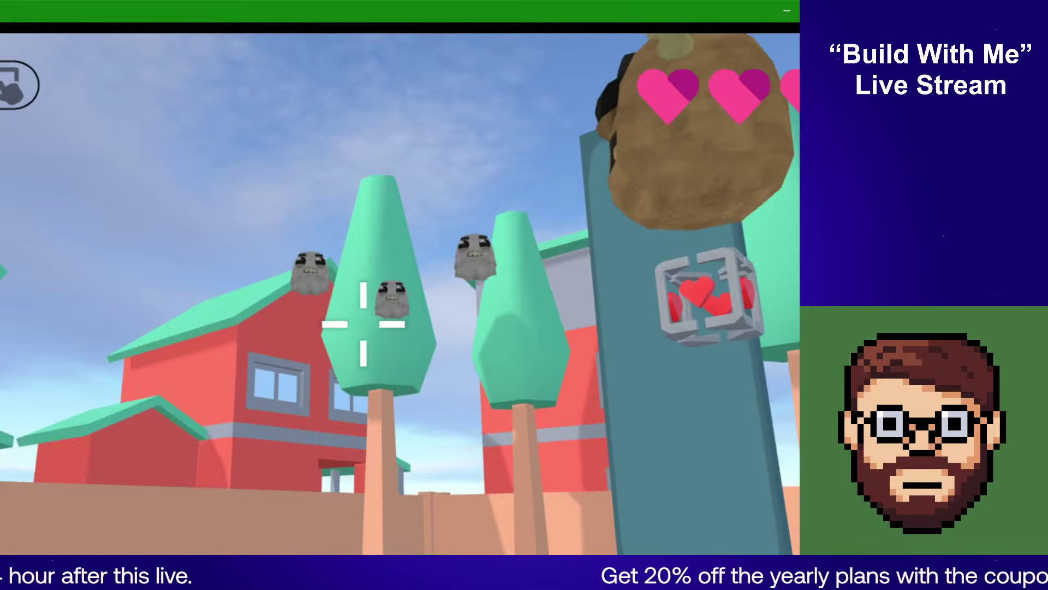
key(a)
click(363, 324)
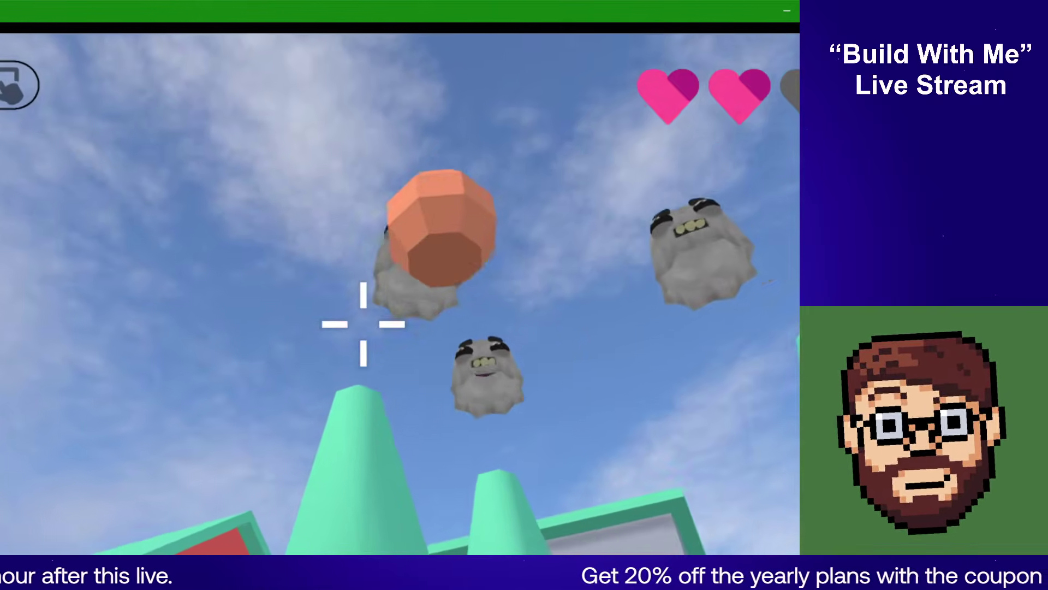
key(a)
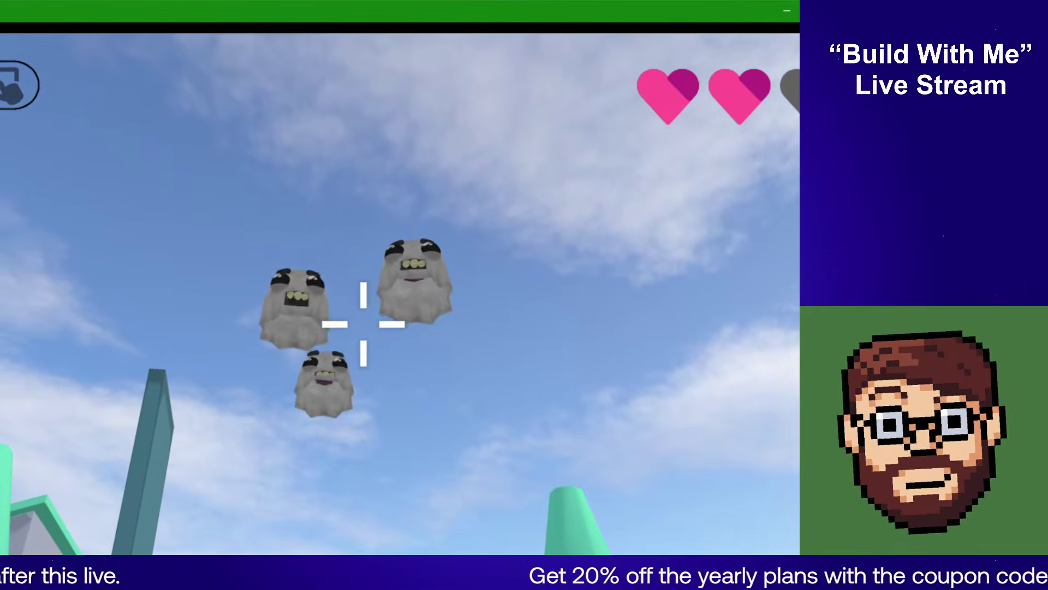
click(363, 324)
key(a)
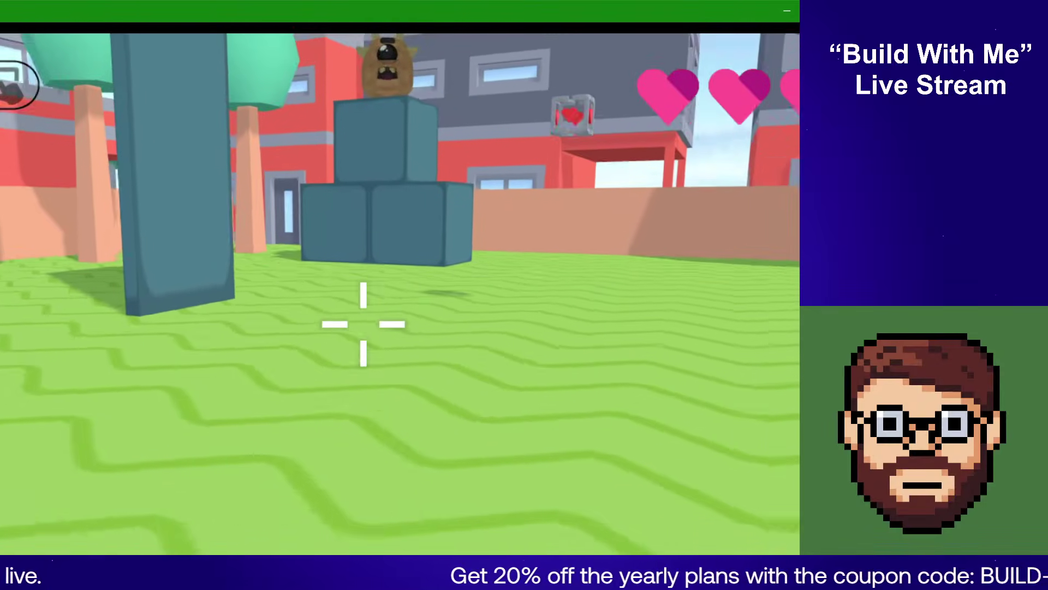
key(alt+F4)
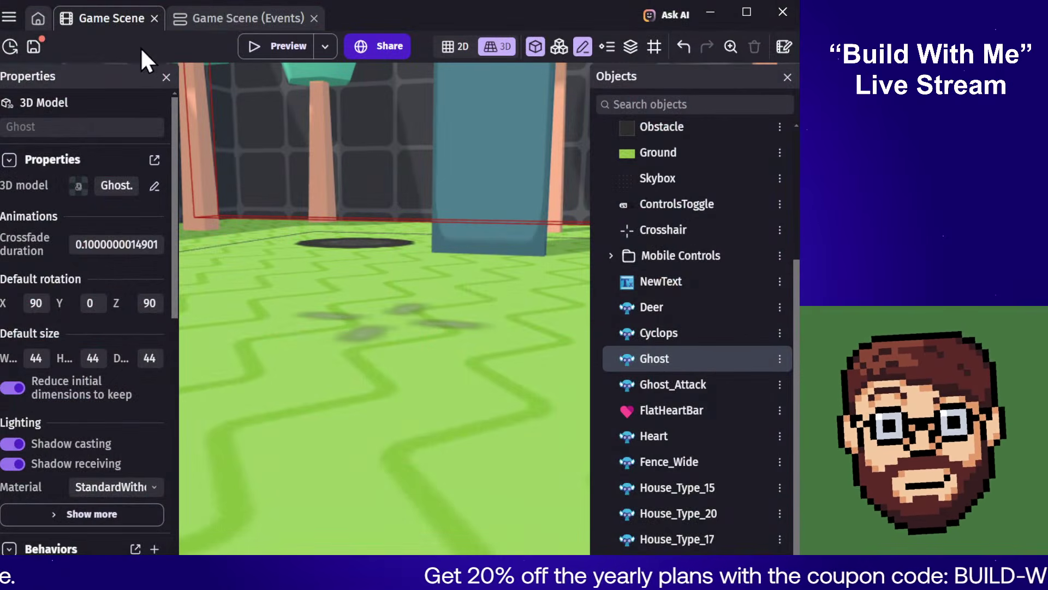
Step: Delete the Trigger once condition from the Ghost's ranged attack sub-event and launch a new preview
click(252, 27)
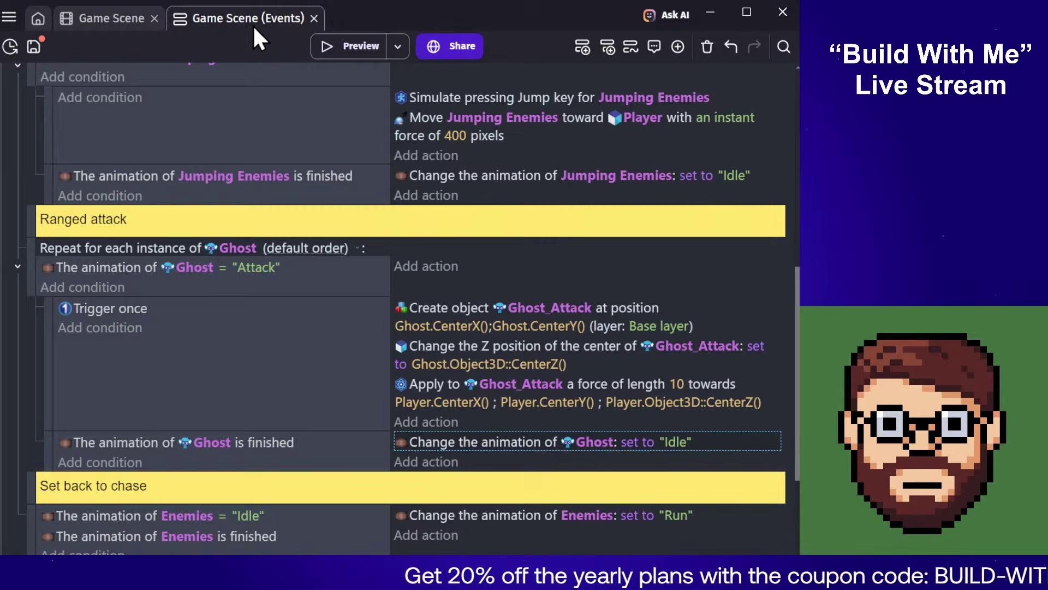
click(340, 366)
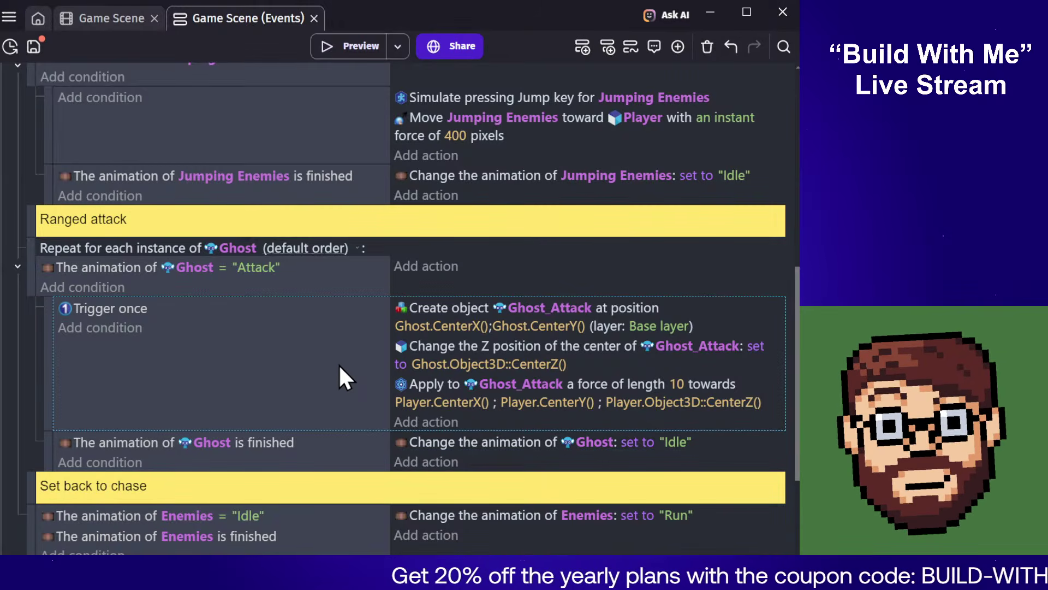
click(99, 309)
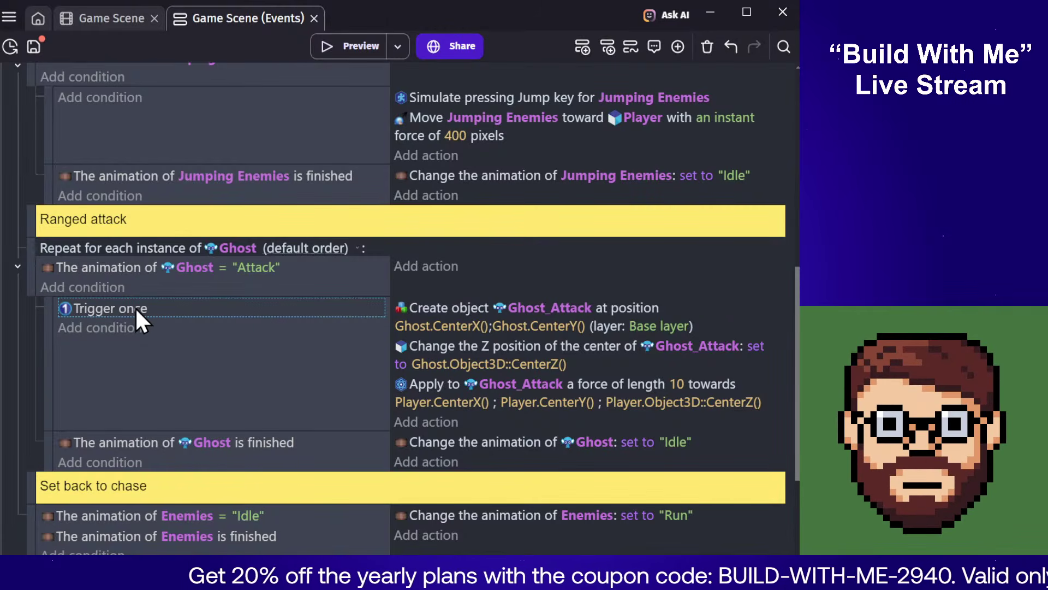
key(Delete)
click(345, 48)
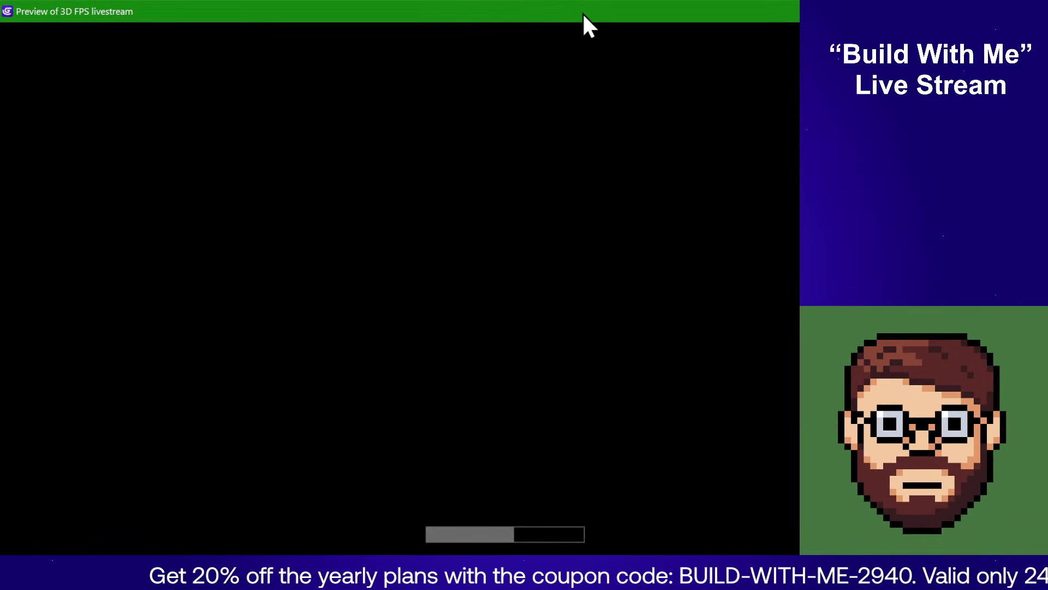
Step: Play the preview near the ghosts to watch their projectile attack, and return to the event sheet
drag(582, 12, 489, 13)
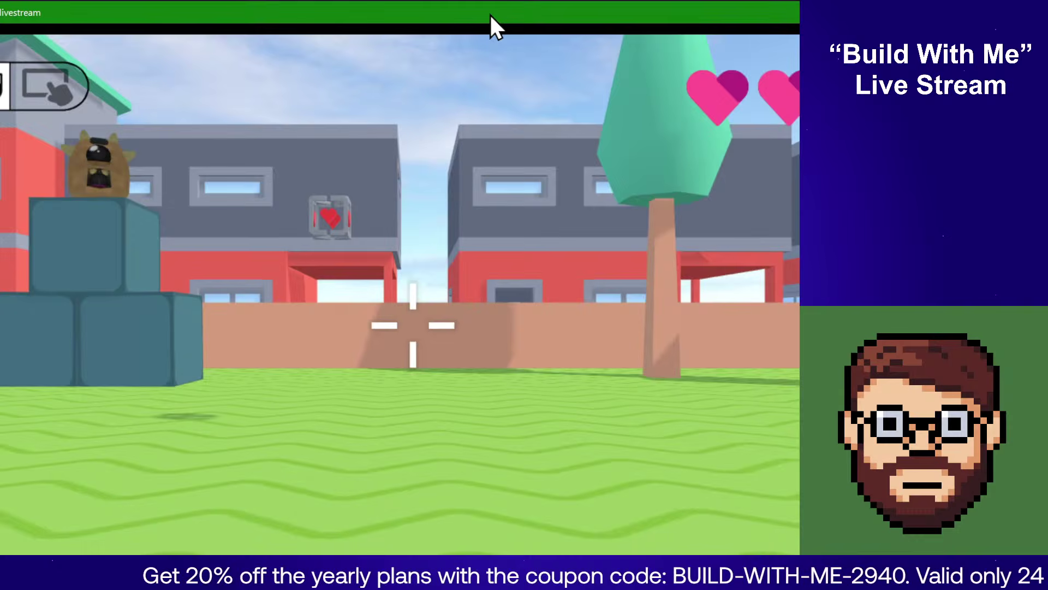
click(464, 274)
key(d)
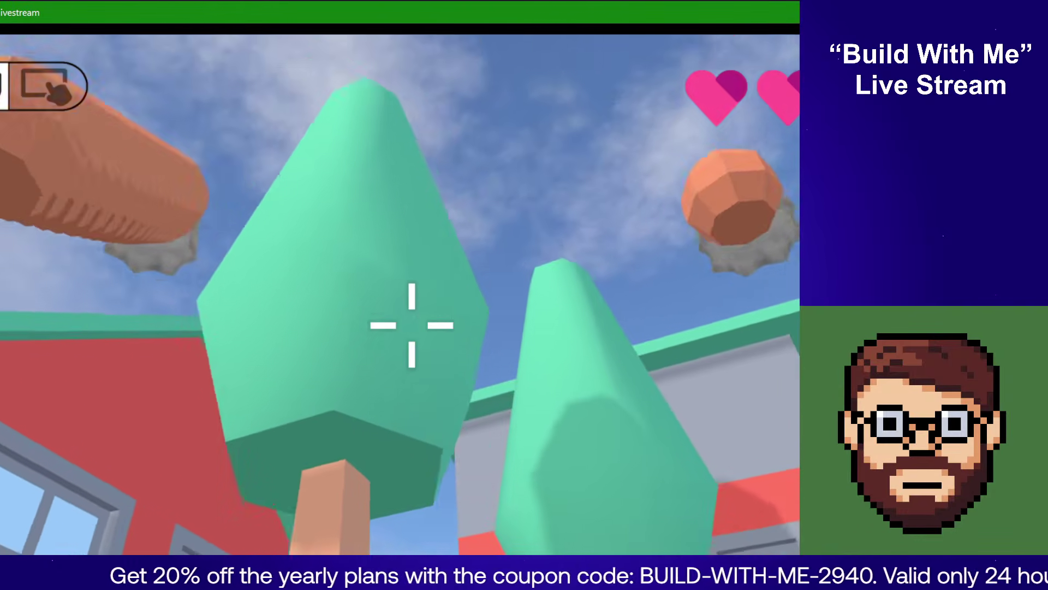
key(a)
key(Escape)
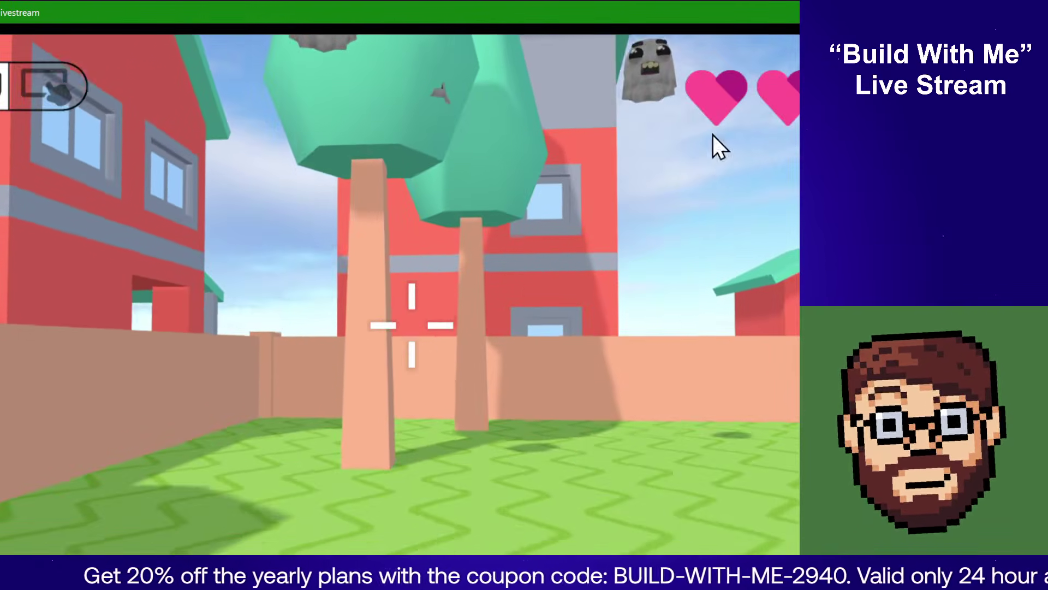
key(alt+Tab)
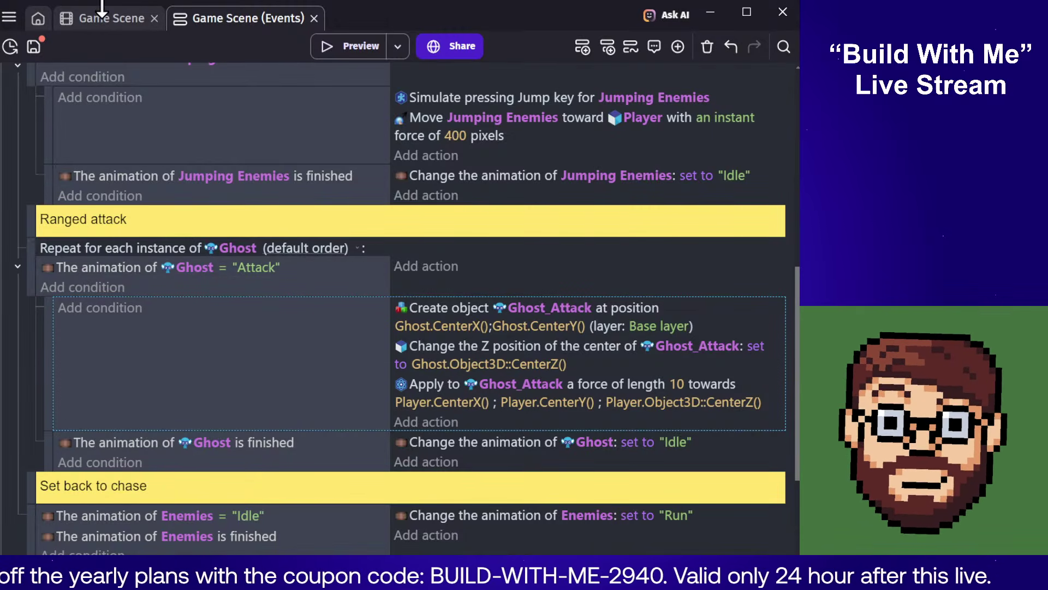
Step: Open the Ghost object's settings from the scene and rename its Bite_Front animation as Prepare_Attack
click(111, 18)
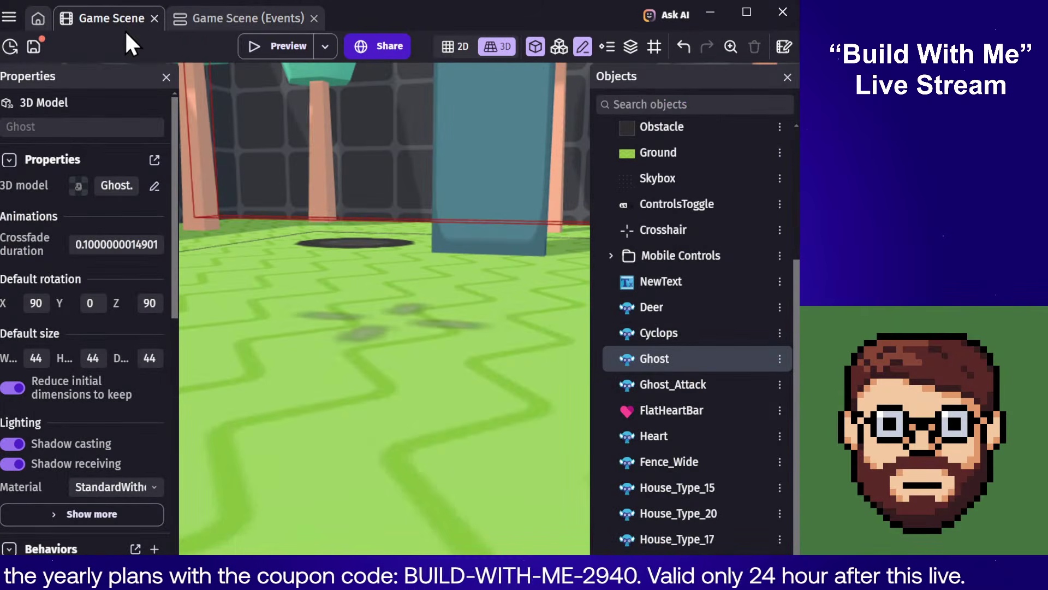
middle_drag(437, 284, 413, 104)
middle_drag(395, 293, 434, 271)
click(516, 262)
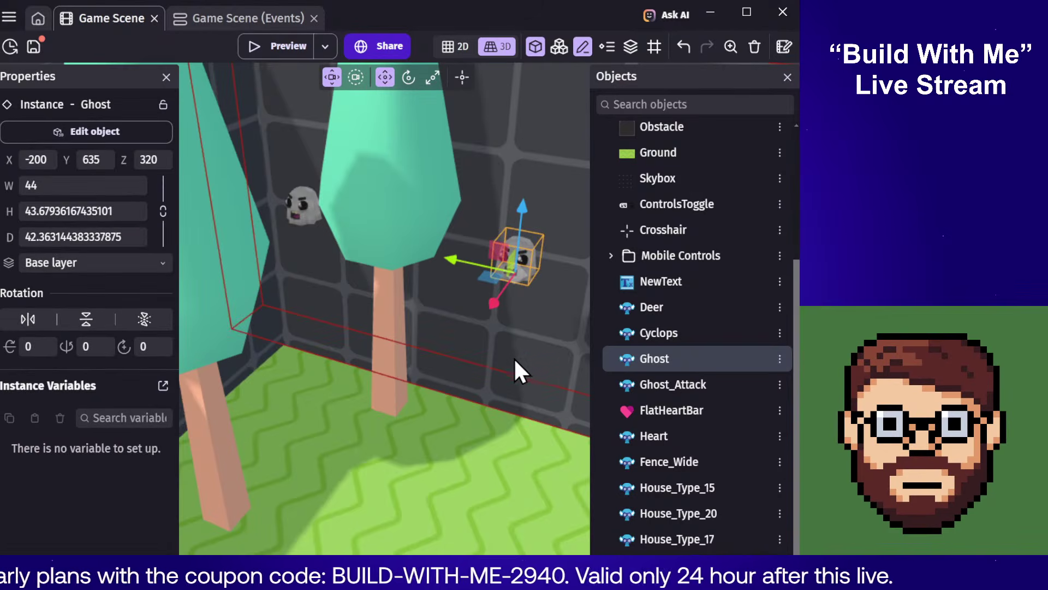
double_click(634, 355)
scroll(314, 281, down, 5)
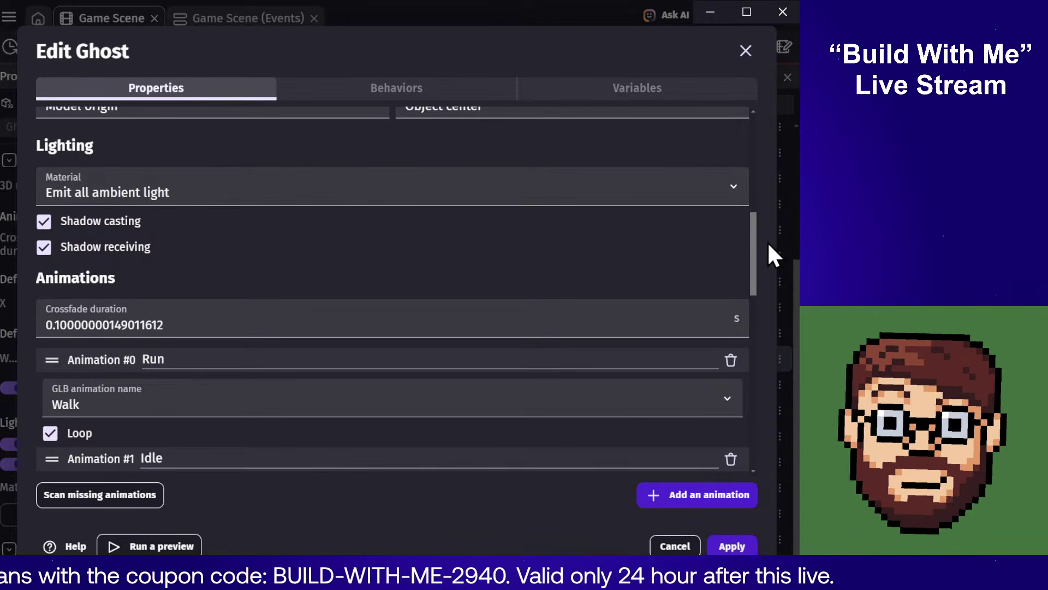
drag(755, 244, 775, 358)
double_click(193, 339)
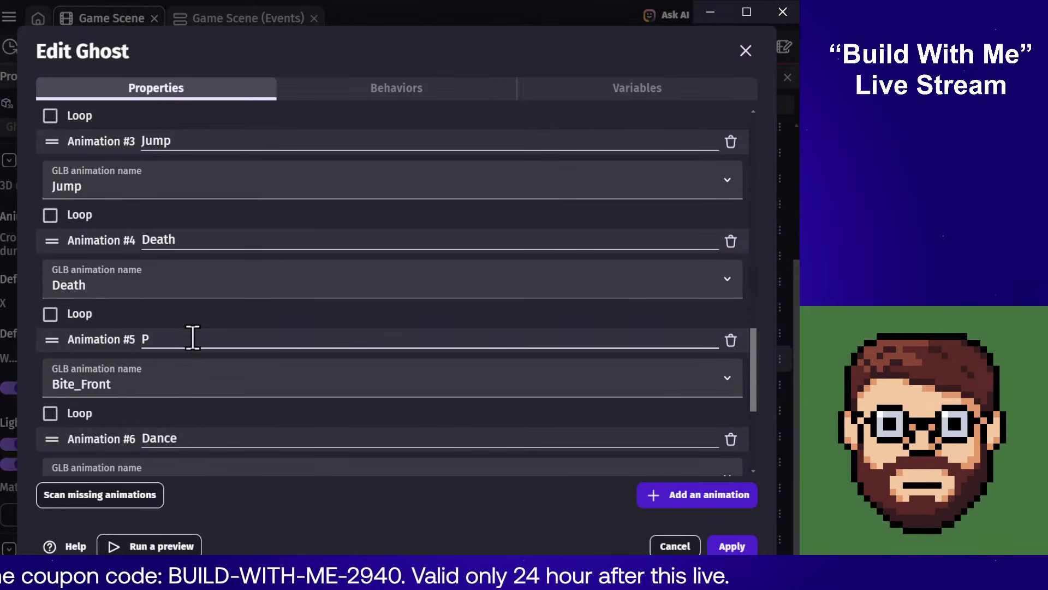
text(P)
key(BackSpace)
text(Prepa)
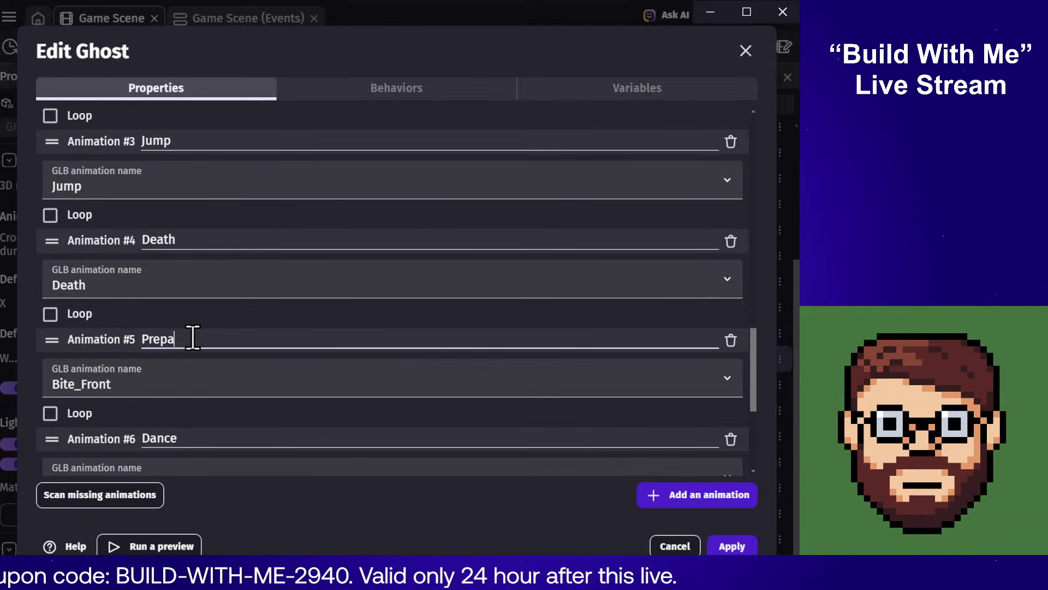
text(re_Attack)
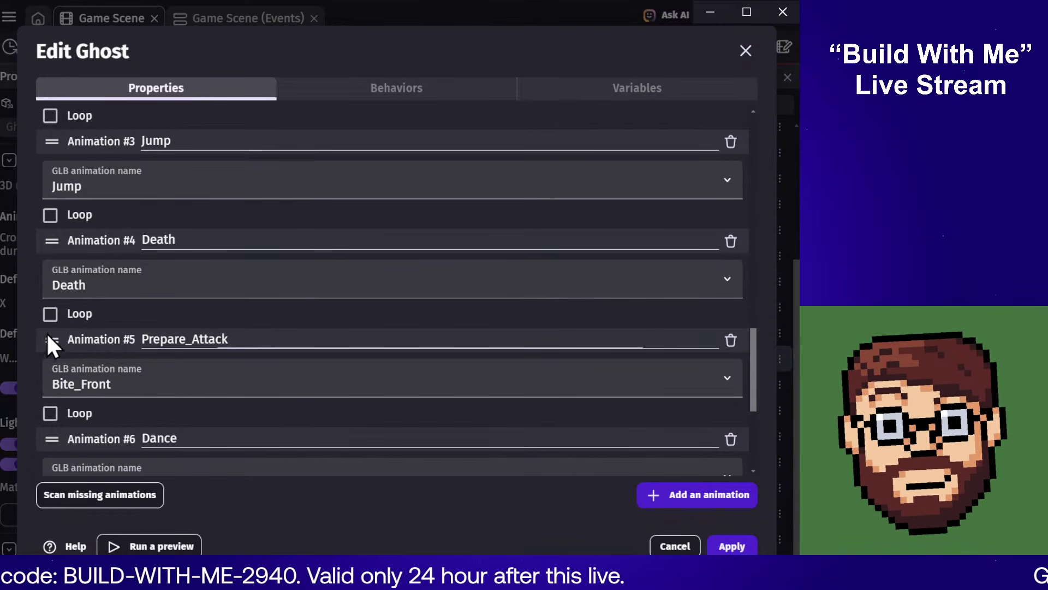
Step: Reorder the Ghost's animations so Prepare_Attack sits between Idle and Attack, and apply the changes
drag(63, 321, 63, 143)
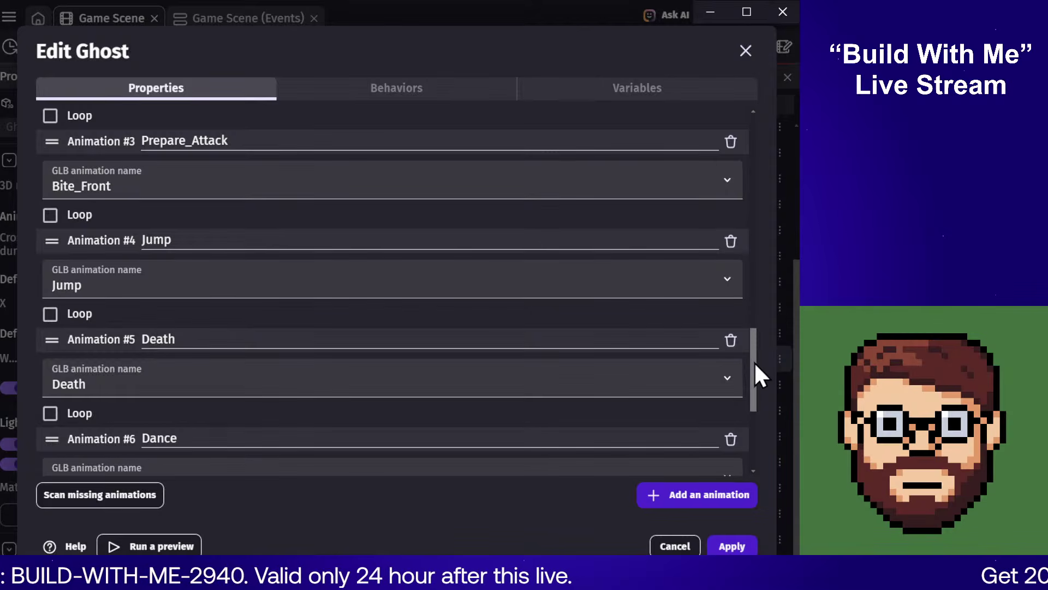
drag(755, 362, 751, 313)
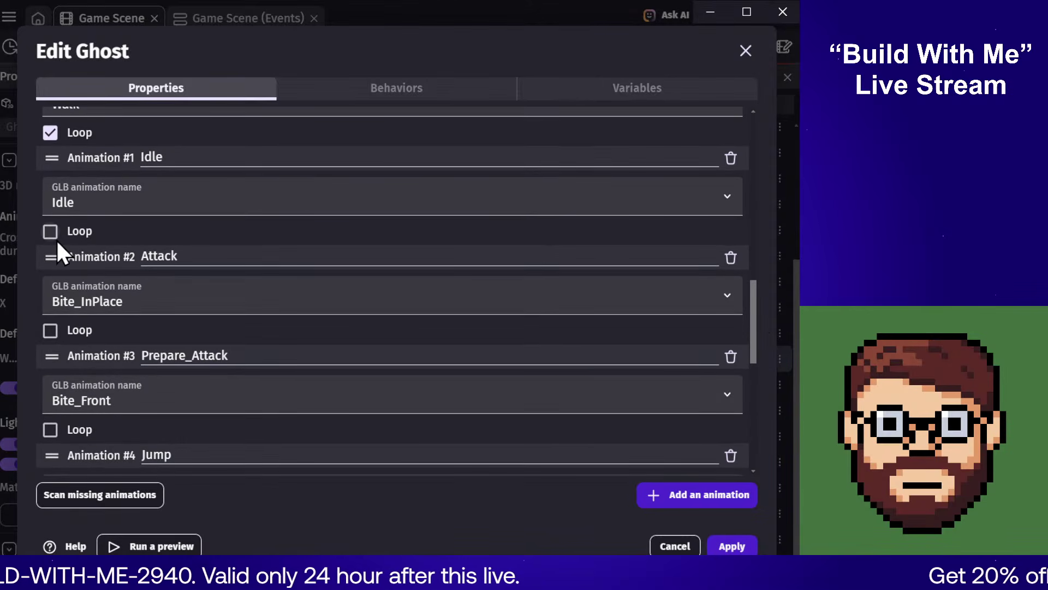
drag(56, 238, 55, 238)
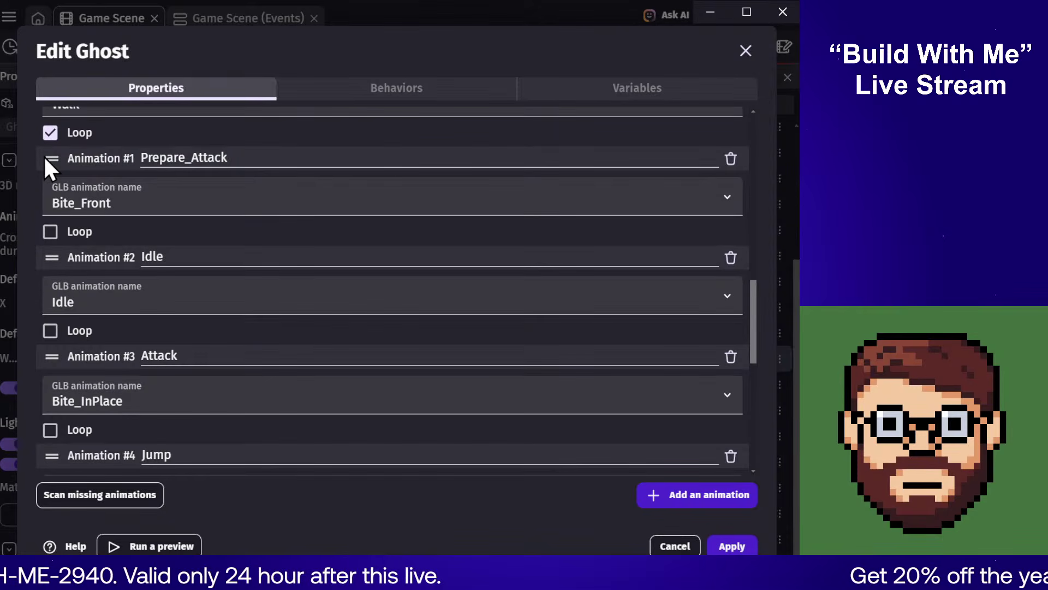
drag(61, 354, 61, 353)
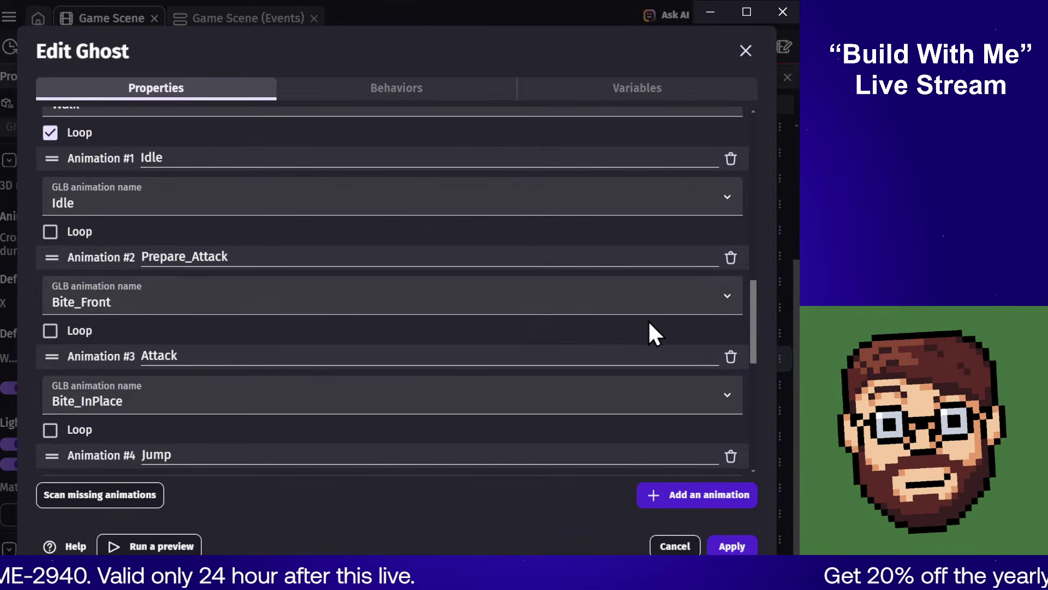
drag(752, 322, 755, 302)
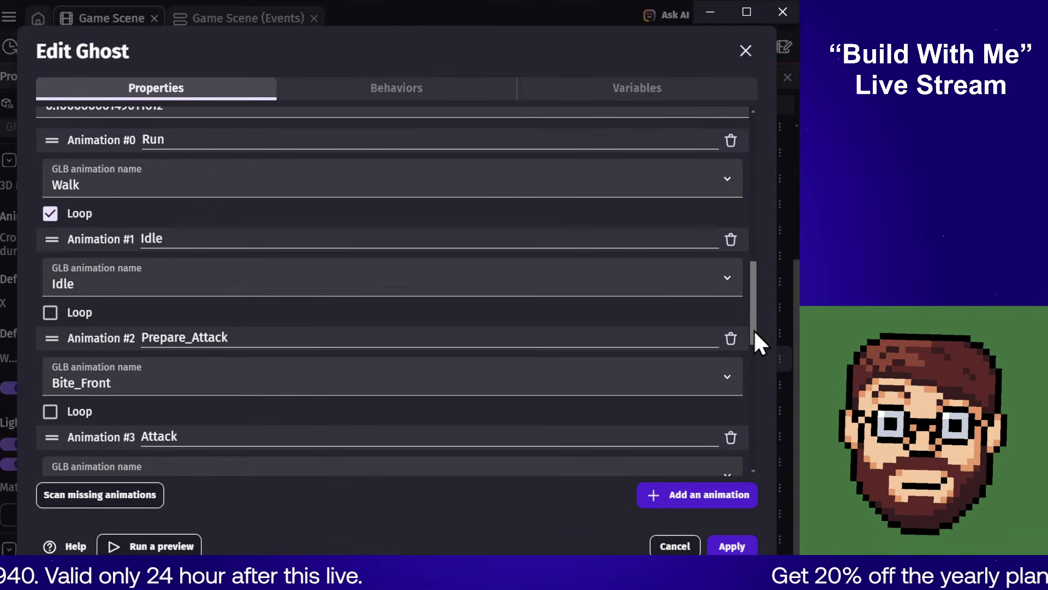
click(742, 548)
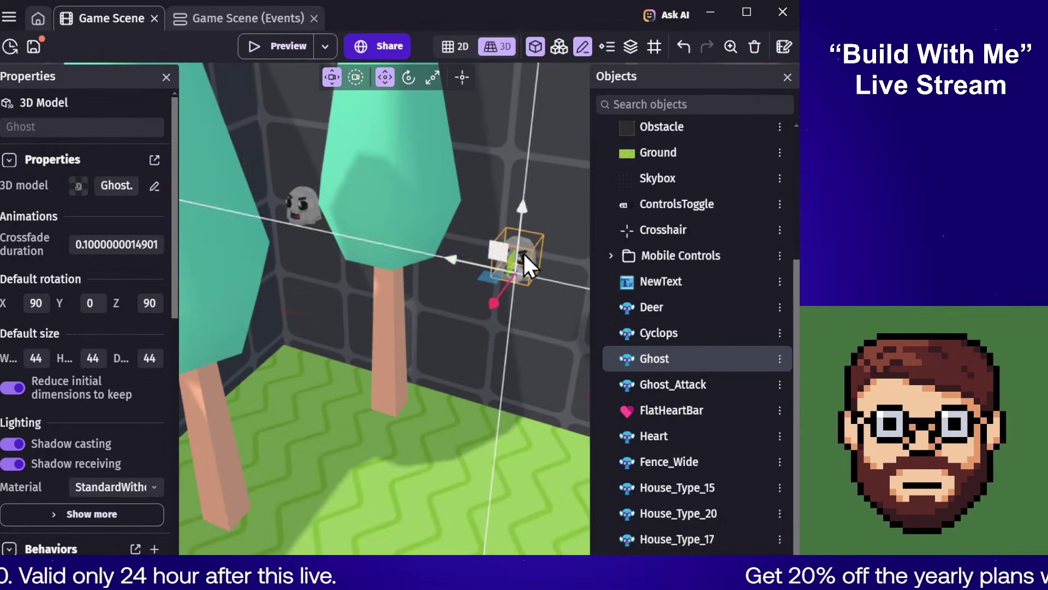
click(238, 18)
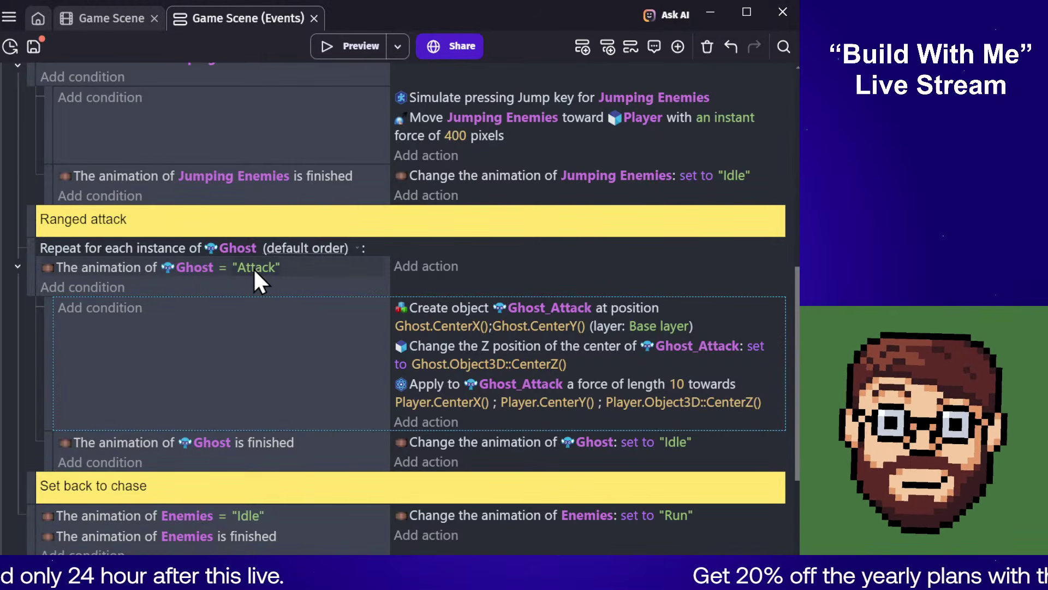
click(125, 265)
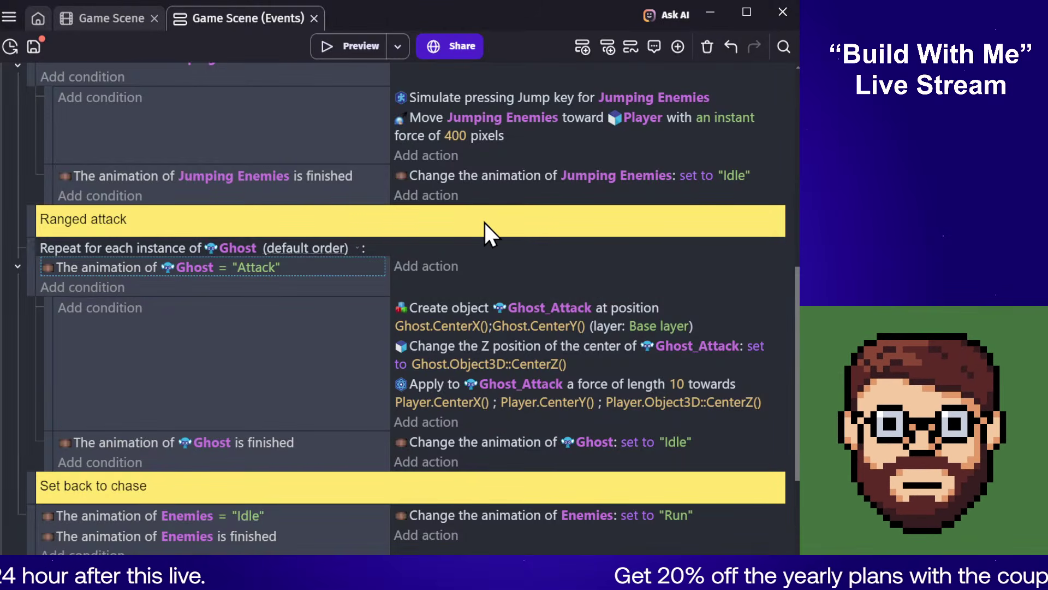
click(454, 278)
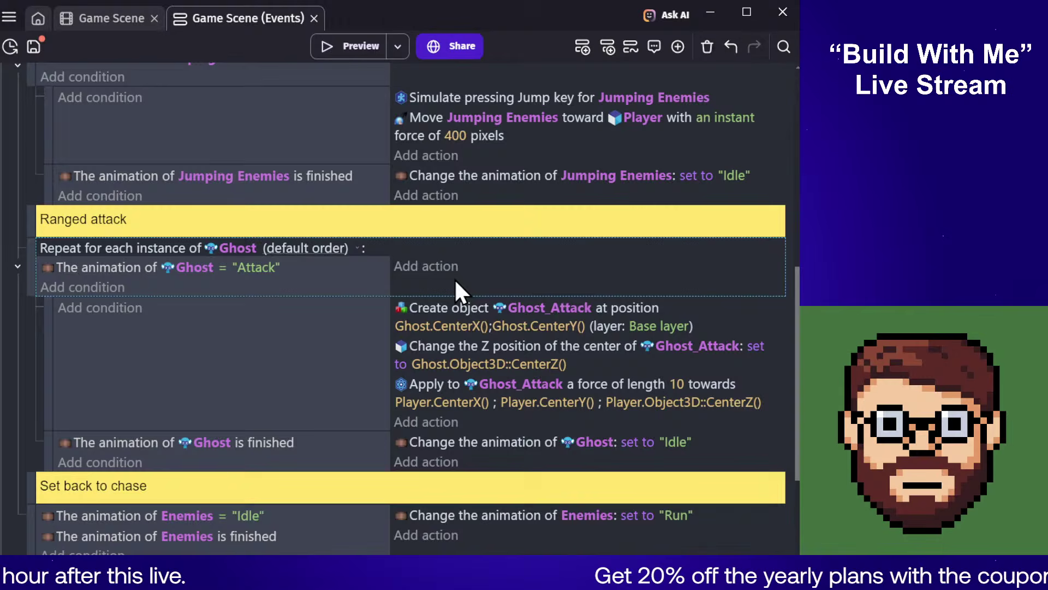
Step: Reopen the Ghost object's settings and rename the Prepare_Attack animation as Attack_Finish
click(124, 17)
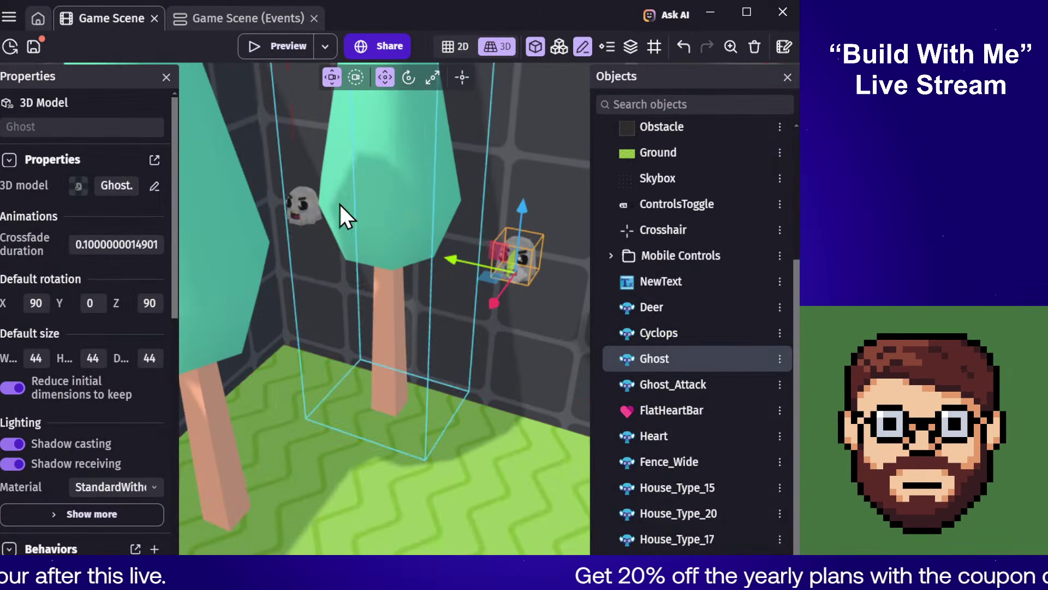
double_click(660, 361)
scroll(302, 306, down, 5)
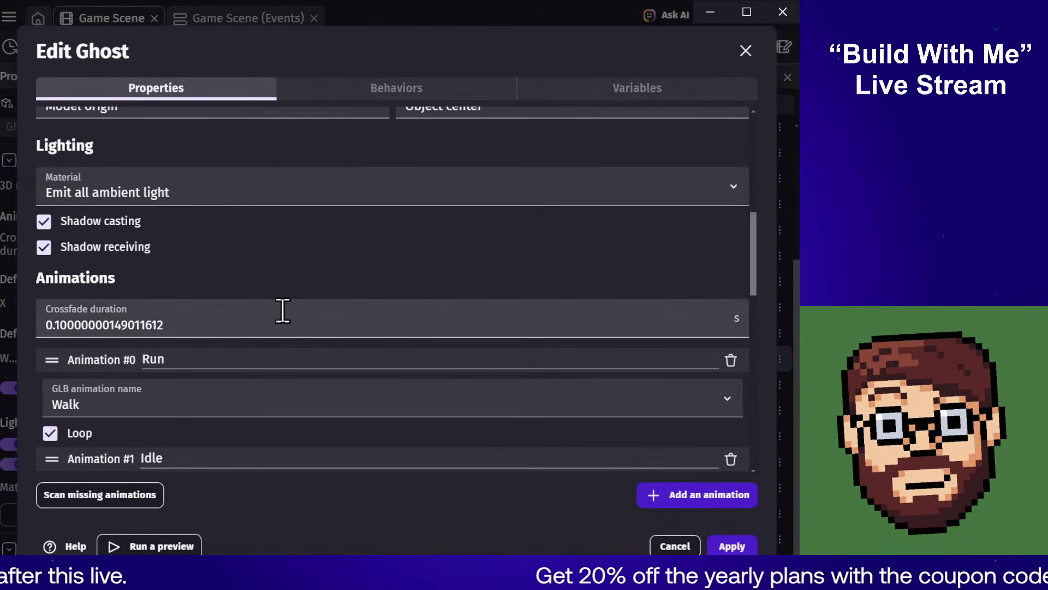
scroll(282, 311, down, 4)
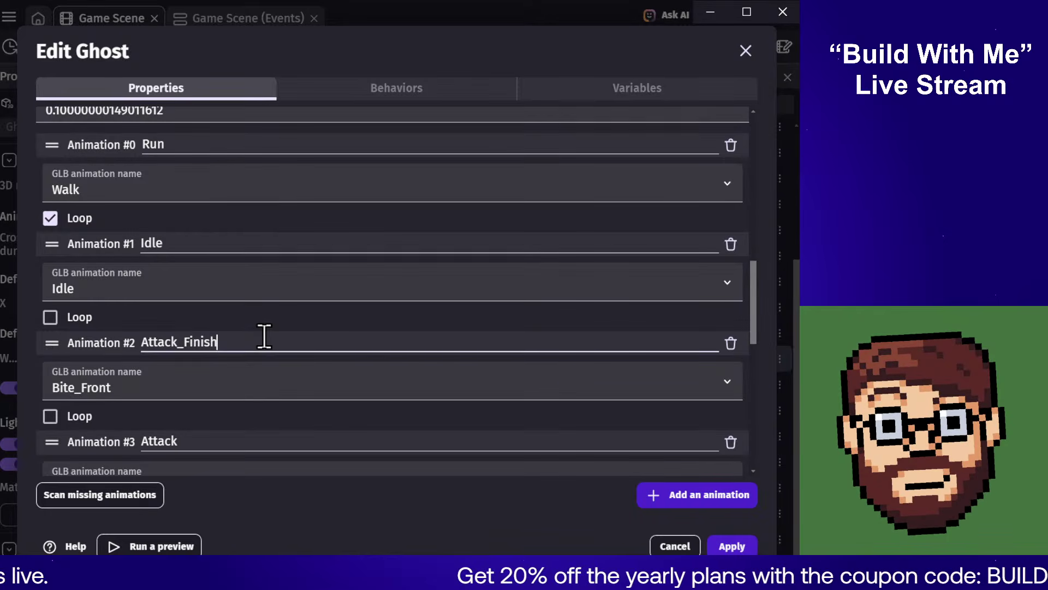
scroll(754, 289, down, 2)
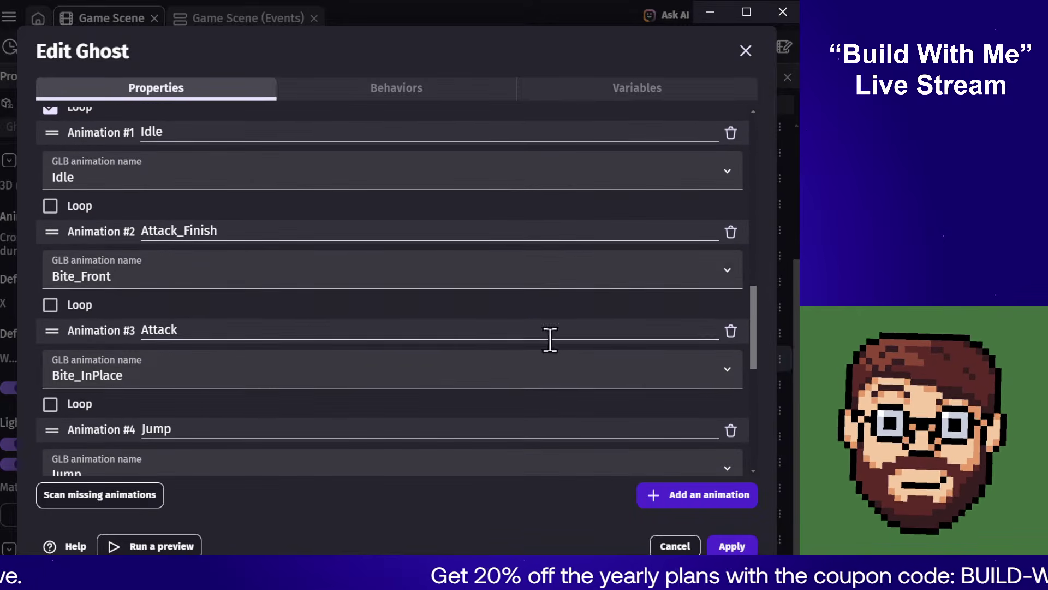
Step: Move the Attack_Finish animation directly below Attack and apply the Ghost's settings
drag(51, 231, 59, 368)
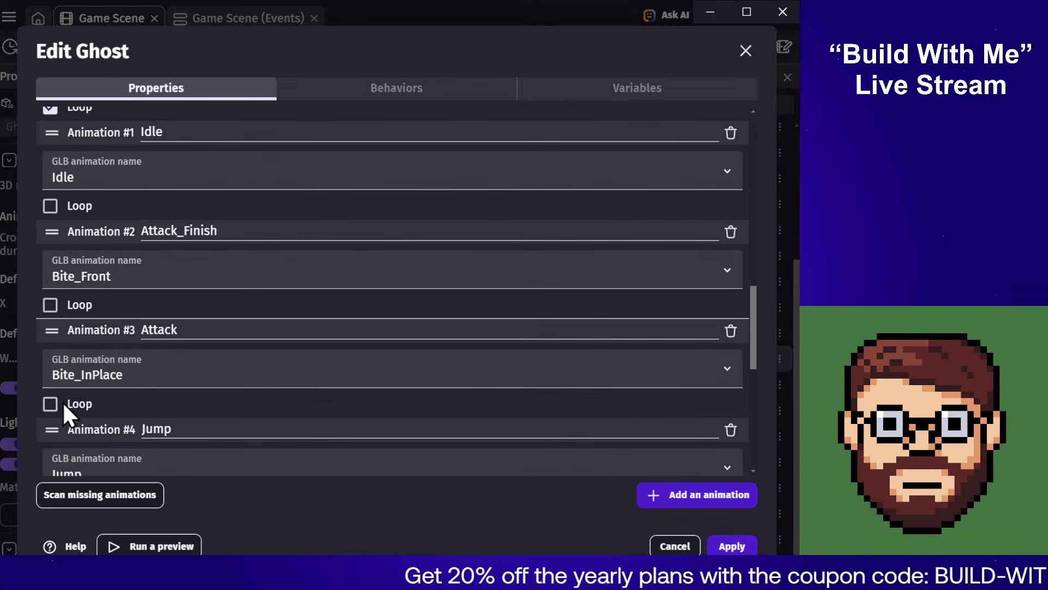
drag(63, 405, 64, 416)
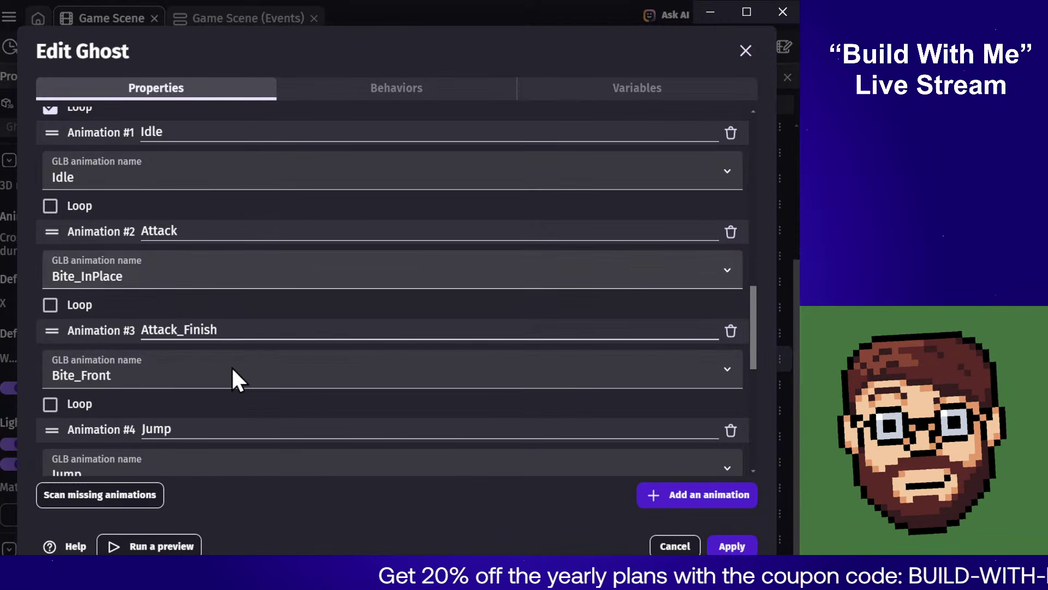
click(731, 546)
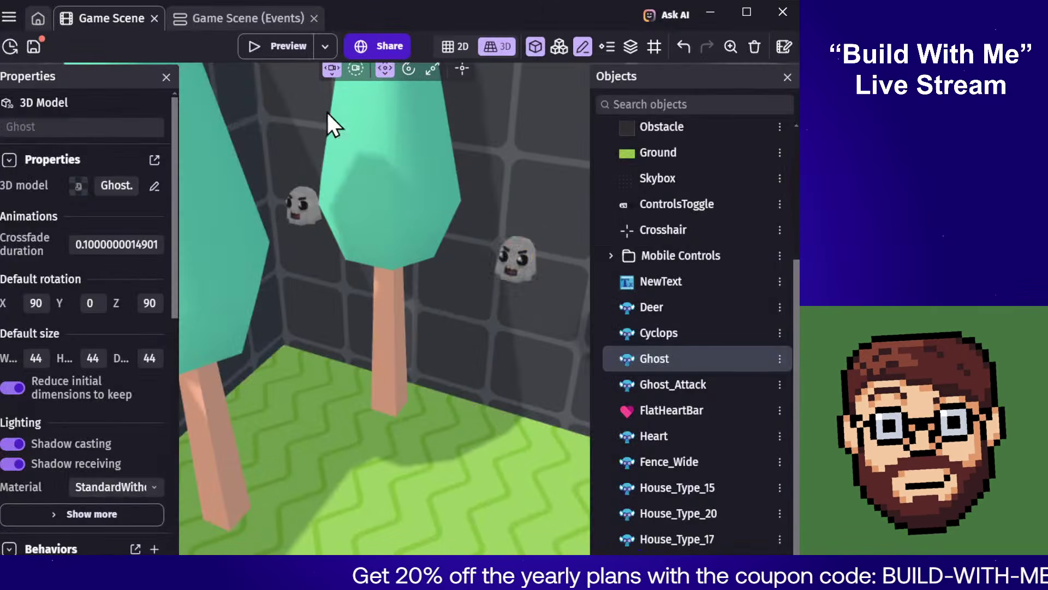
Step: Copy the Jumping Enemies change-animation action into the Ghost's "Attack" animation event and set its object to Ghost
click(247, 18)
click(161, 330)
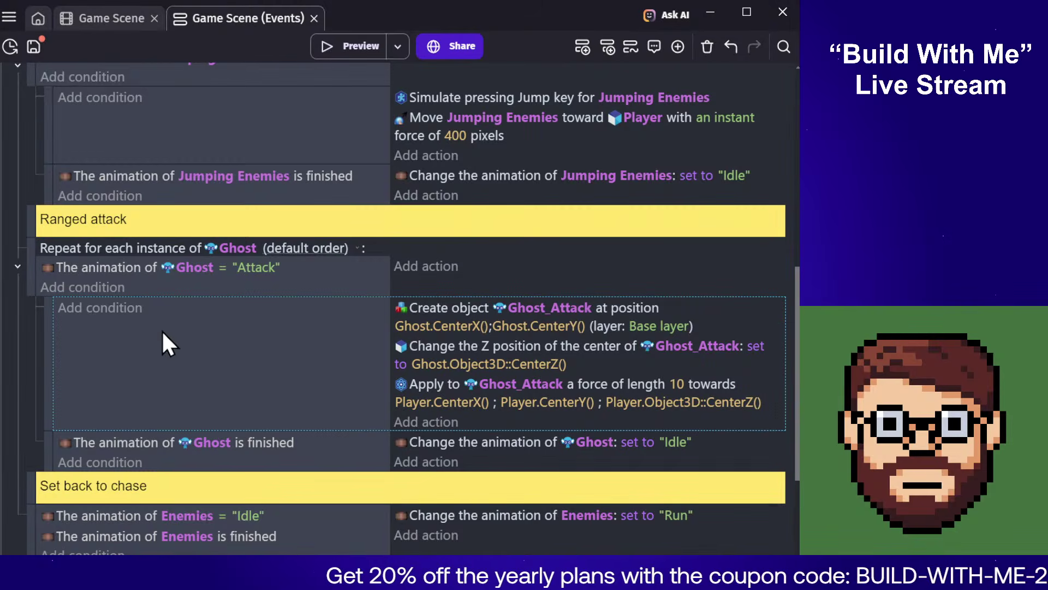
click(109, 268)
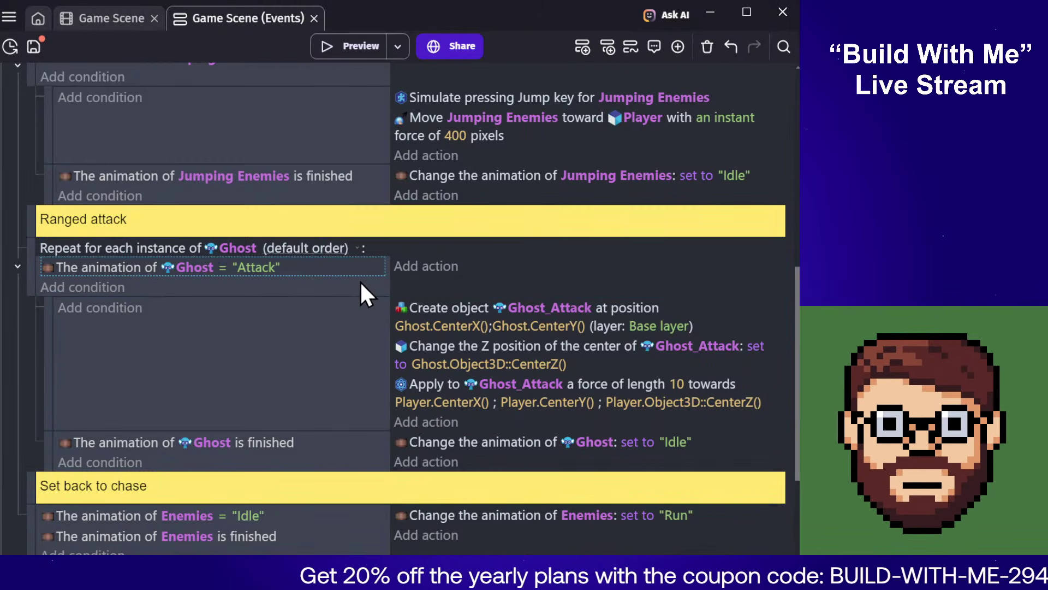
click(487, 170)
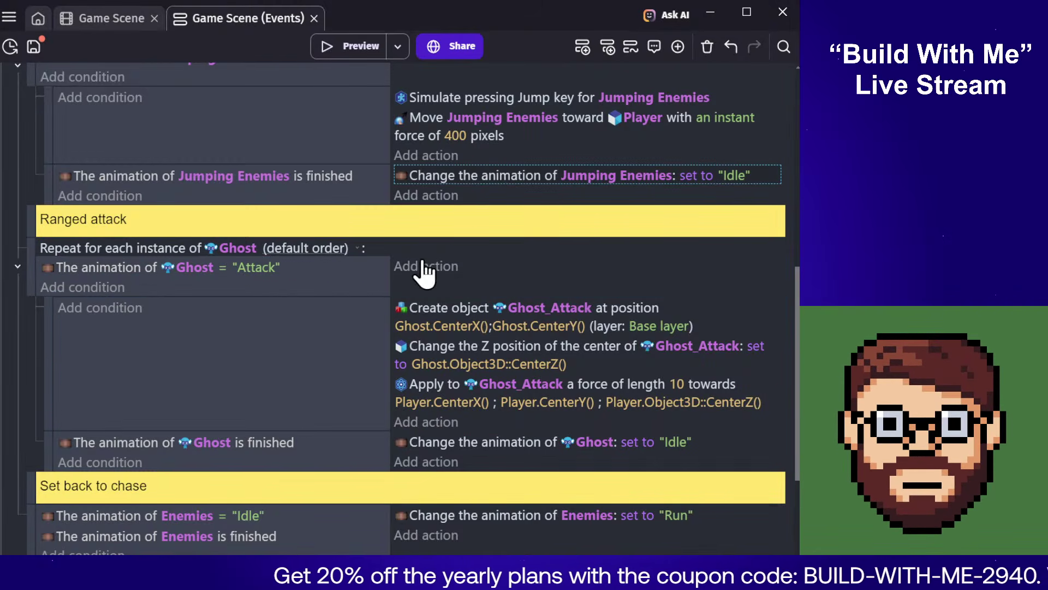
click(490, 266)
click(614, 267)
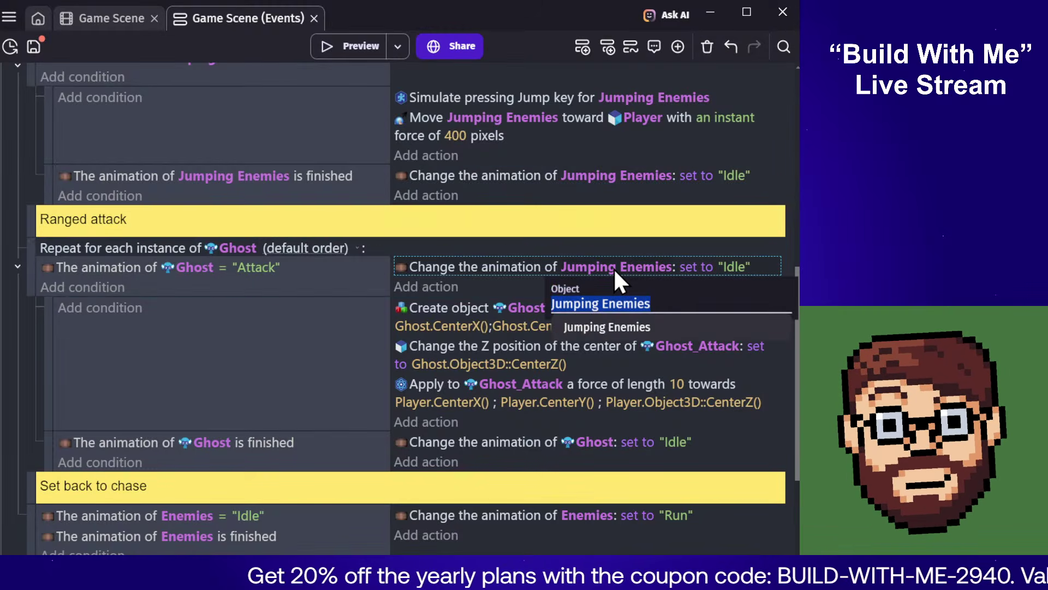
text(Gh)
click(611, 326)
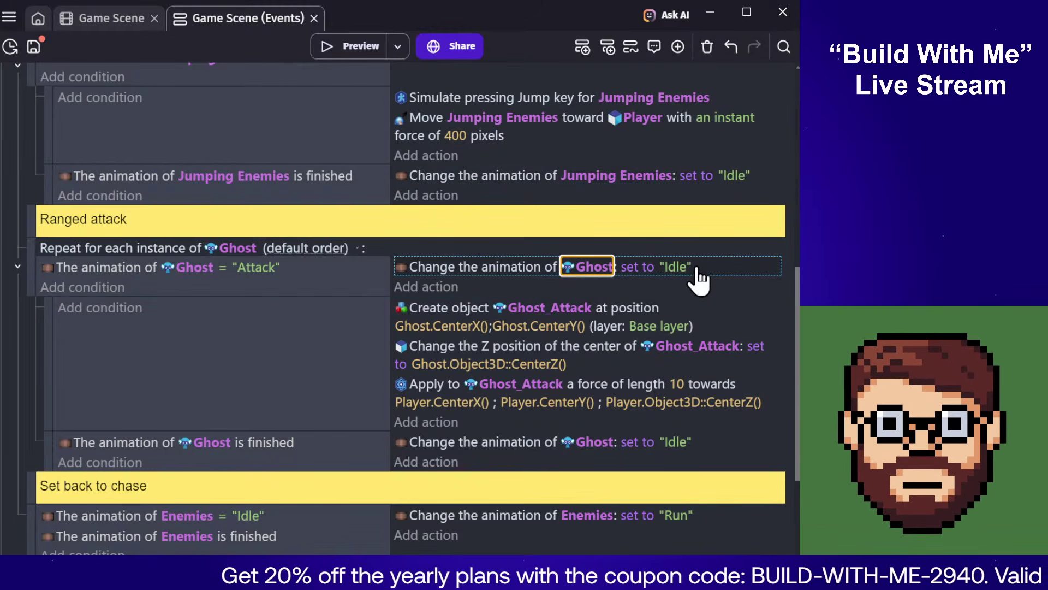
Step: Set the animation name of the copied Ghost action to Attack_Finish
click(681, 273)
click(622, 308)
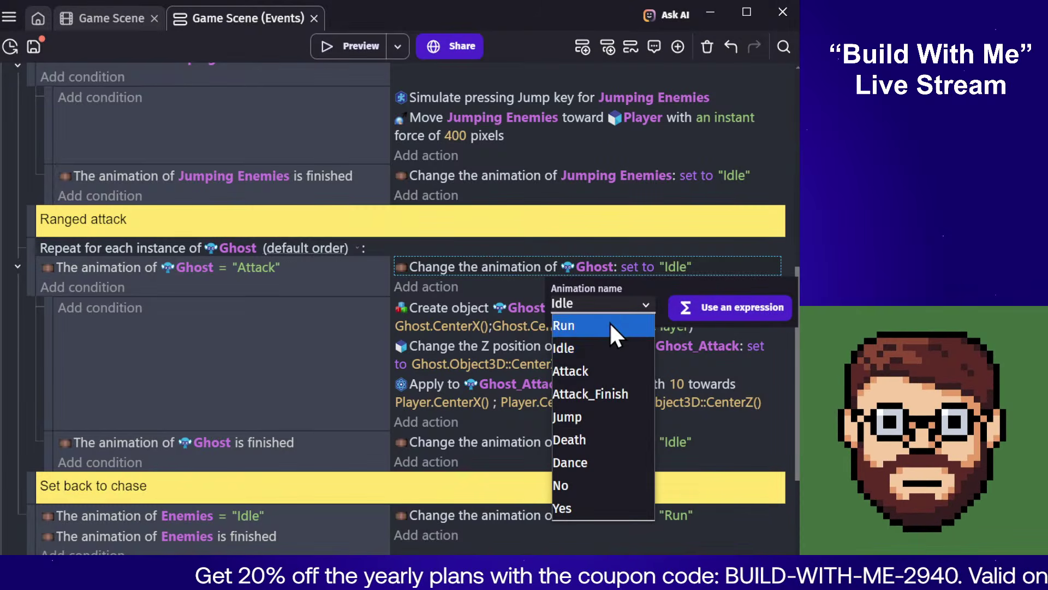
click(595, 392)
Step: Add a sub-event below the Ghost_Attack creation event and move the Attack_Finish animation action into it
click(300, 394)
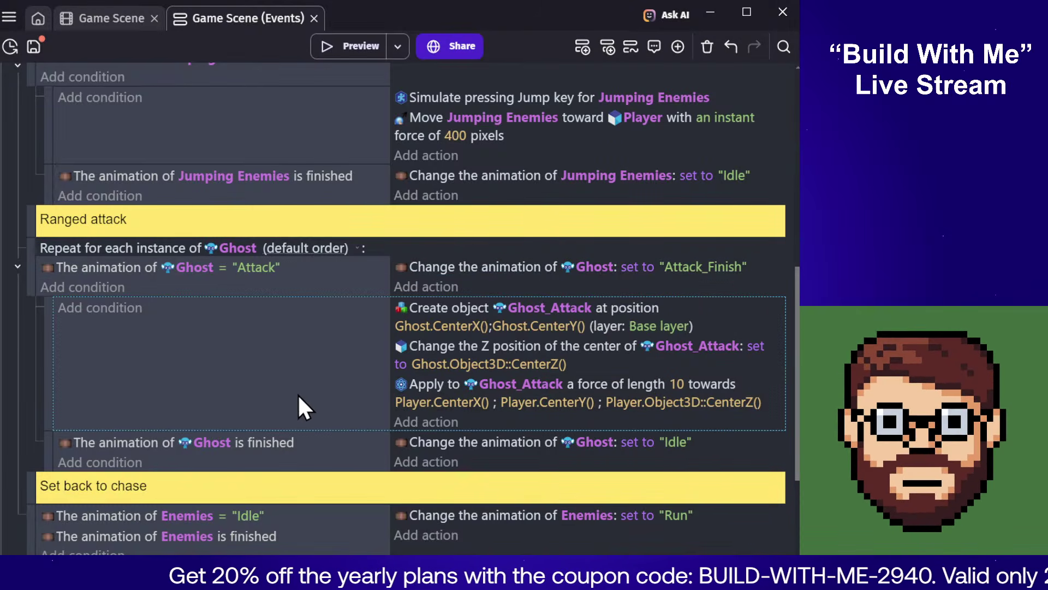
click(579, 48)
drag(460, 264, 430, 443)
Step: Add an empty event after the Attack_Finish sub-event, one level out, so it contains the Ghost "animation is finished" sub-event
click(254, 507)
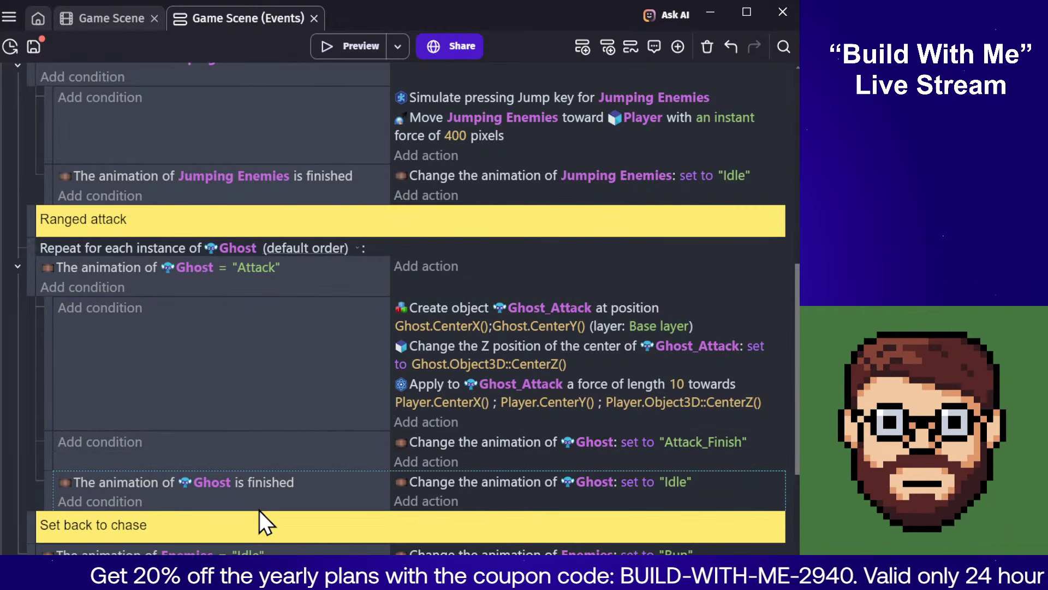
click(581, 48)
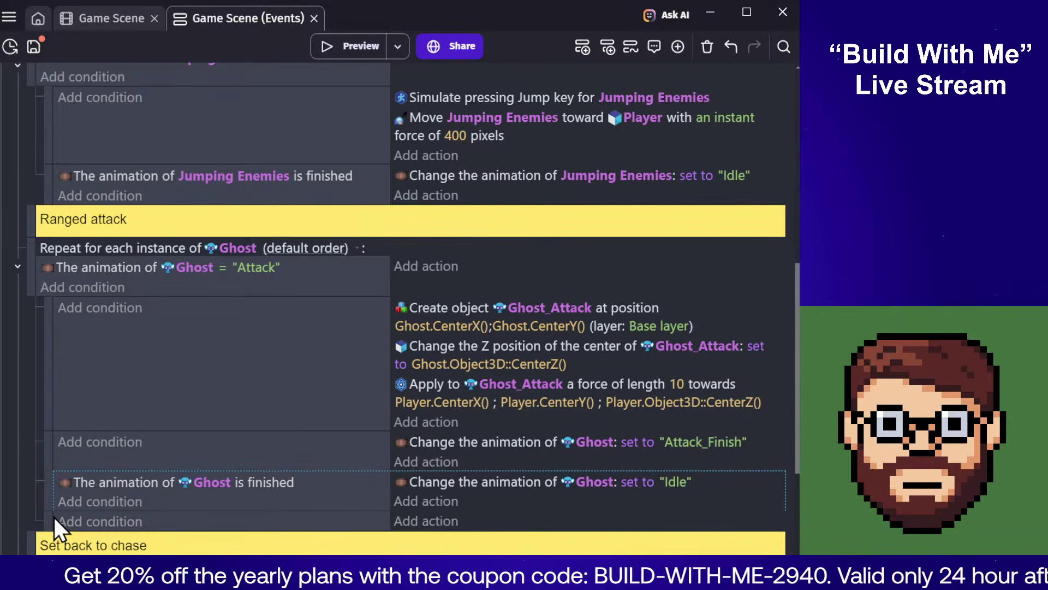
drag(47, 524, 49, 483)
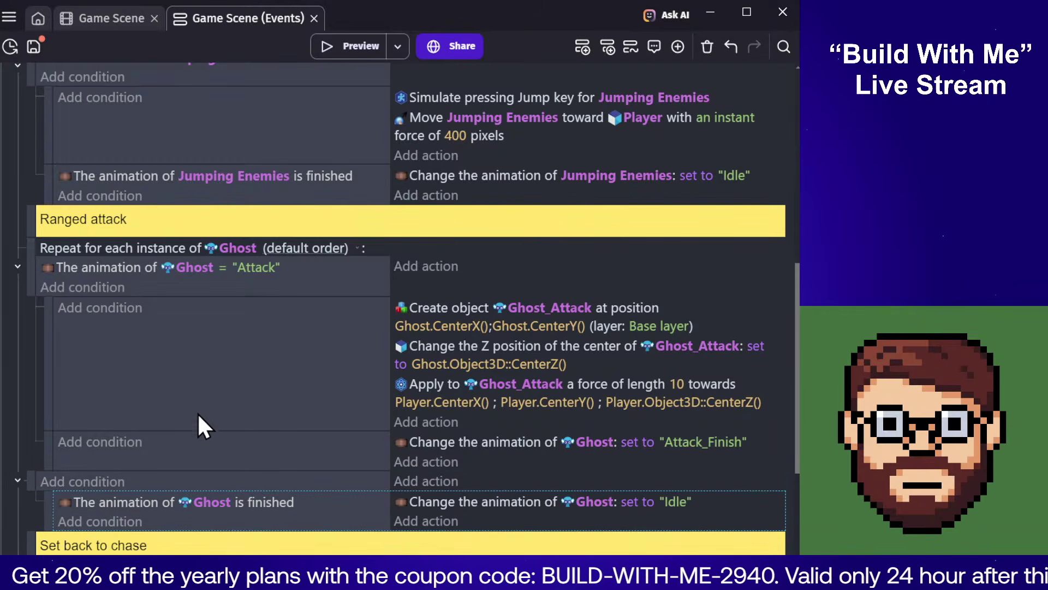
click(235, 404)
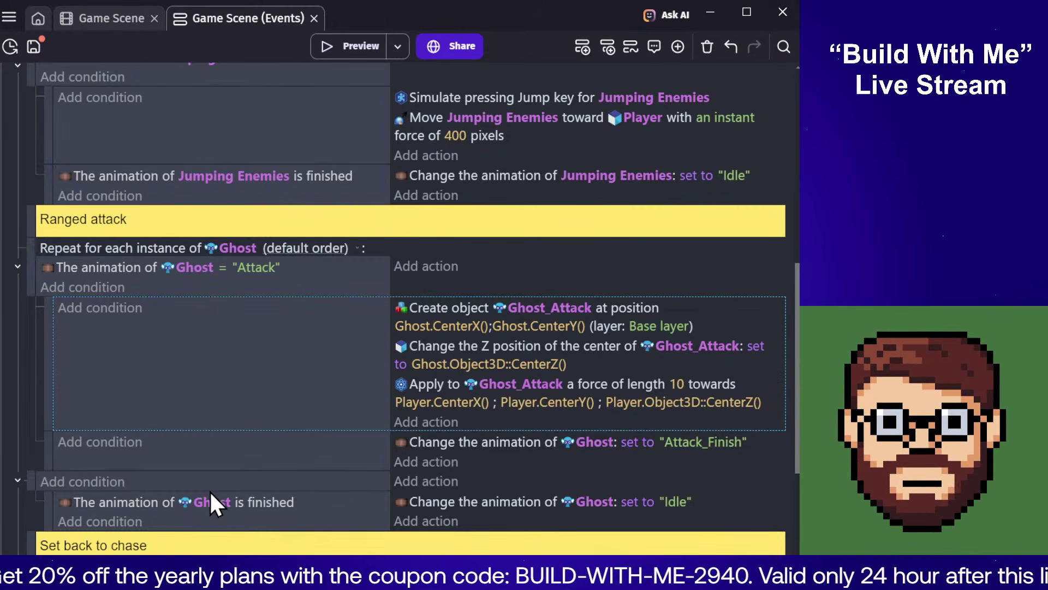
Step: Copy the Ghost "Attack" animation condition into the new parent event and set its animation name to Attack_Finish
click(132, 264)
key(ctrl+v)
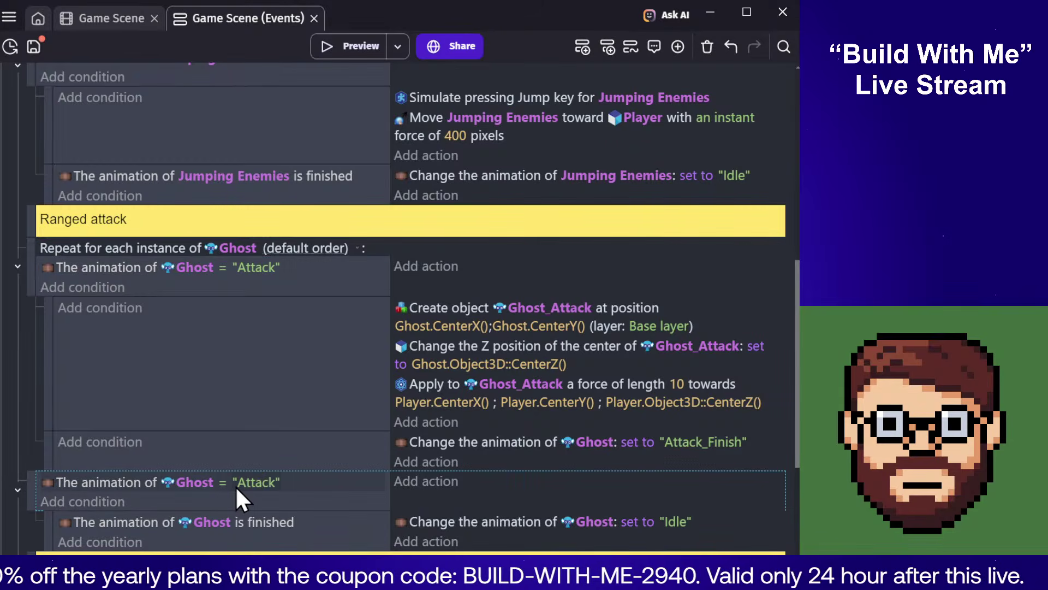
click(243, 483)
click(280, 514)
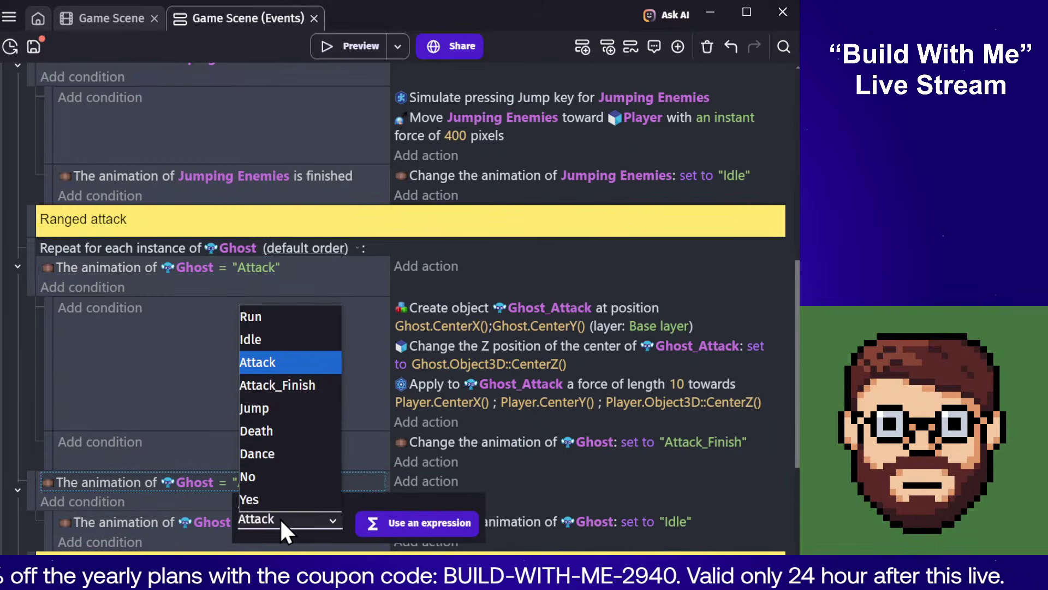
click(290, 386)
click(186, 365)
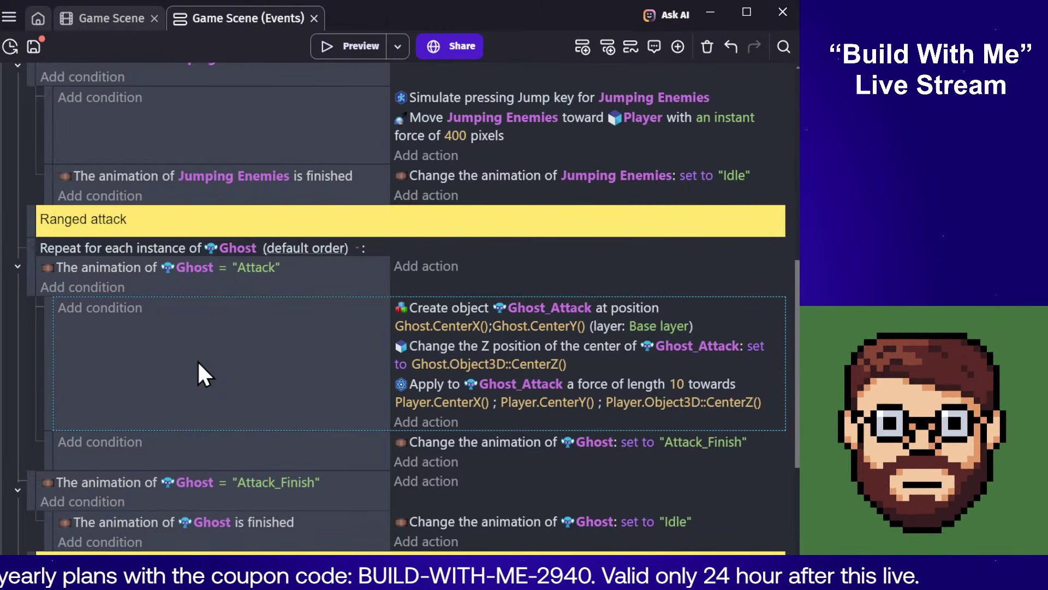
Step: Review the enemy movement, Ghost ranged attack and "Set back to chase" events to check the order of animation changes
scroll(198, 359, up, 3)
scroll(195, 360, up, 3)
scroll(196, 360, down, 2)
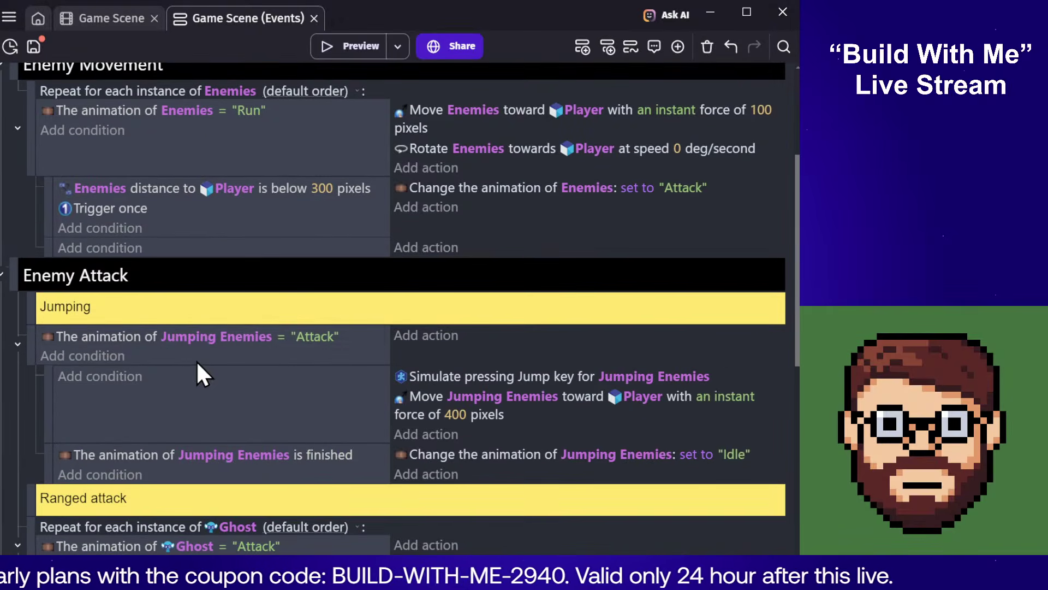
scroll(188, 342, up, 3)
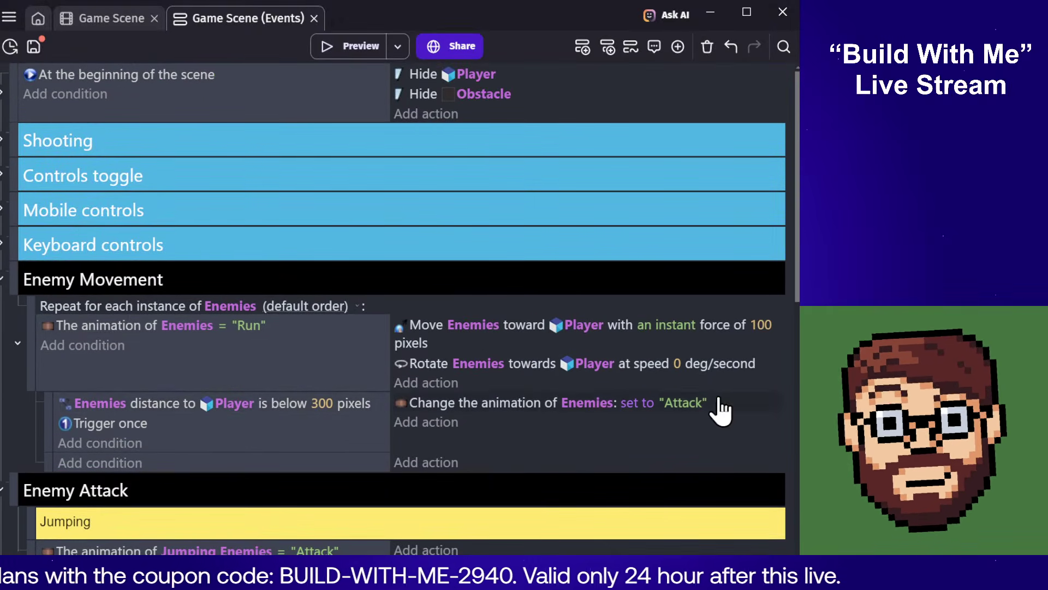
drag(798, 285, 798, 523)
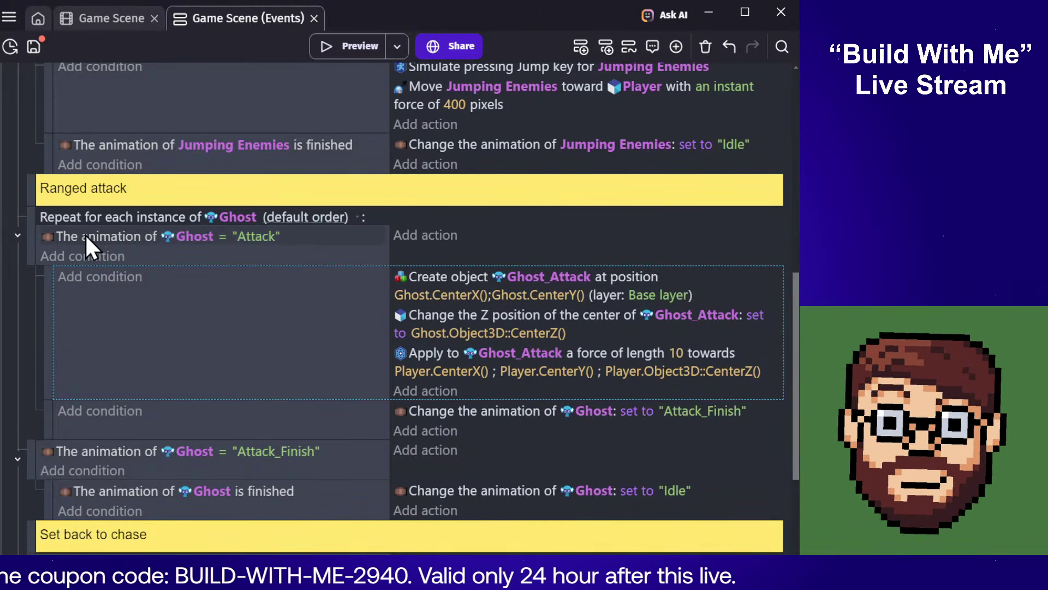
click(133, 236)
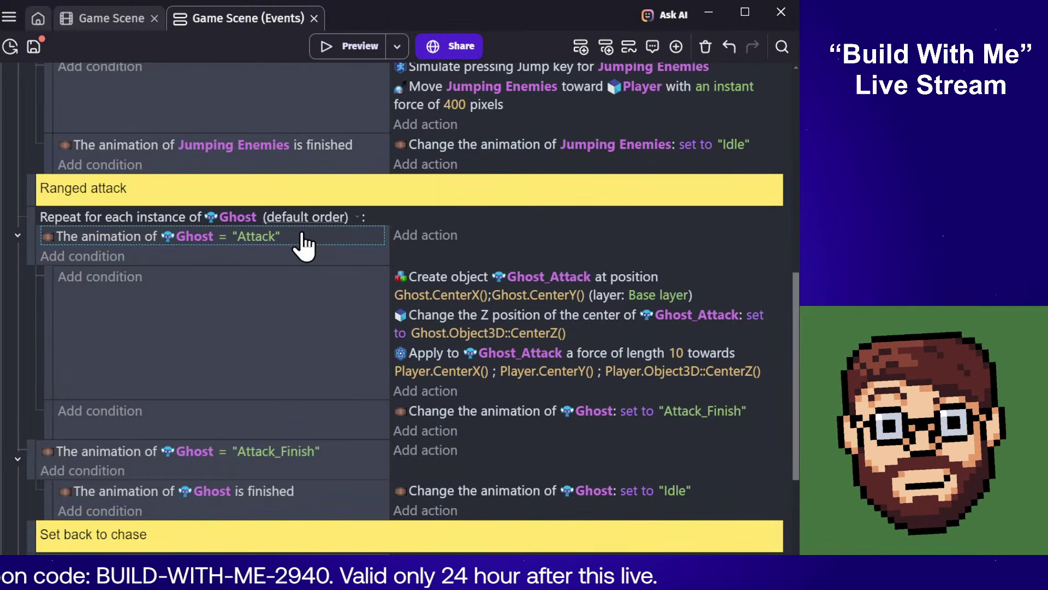
click(464, 285)
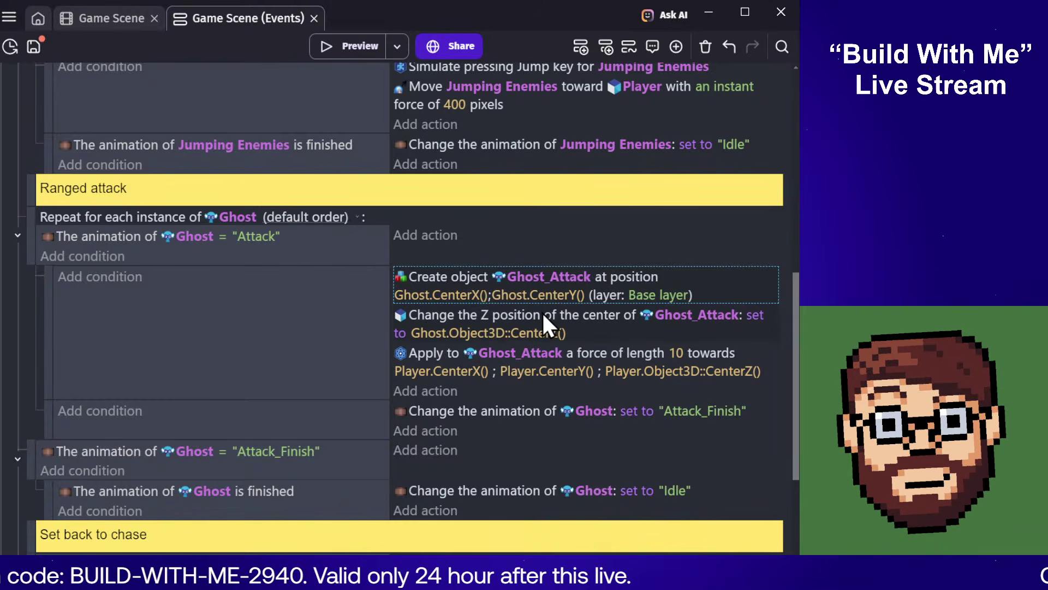
click(441, 411)
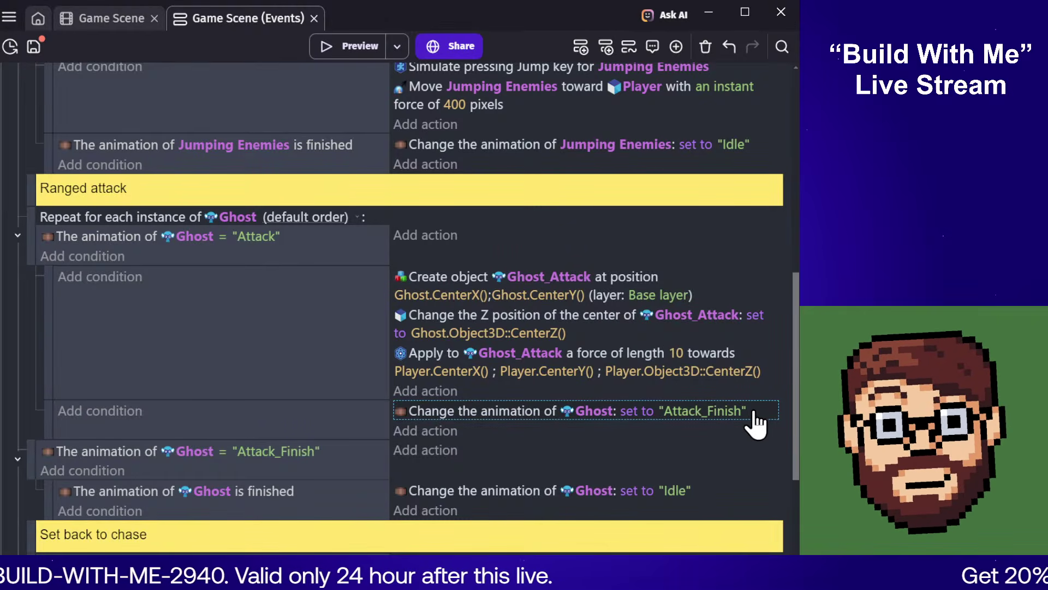
click(100, 451)
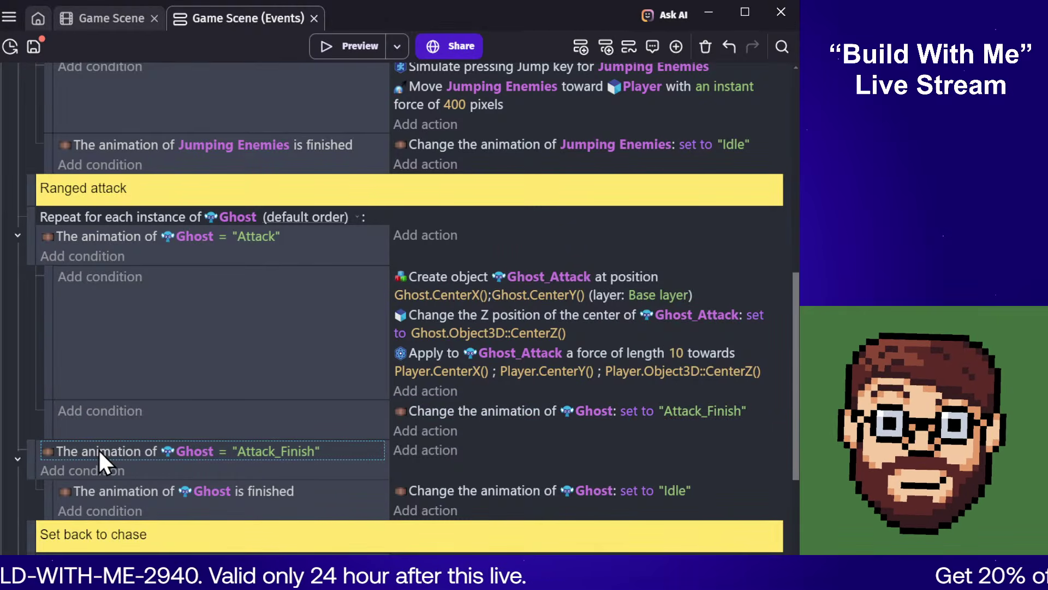
click(129, 496)
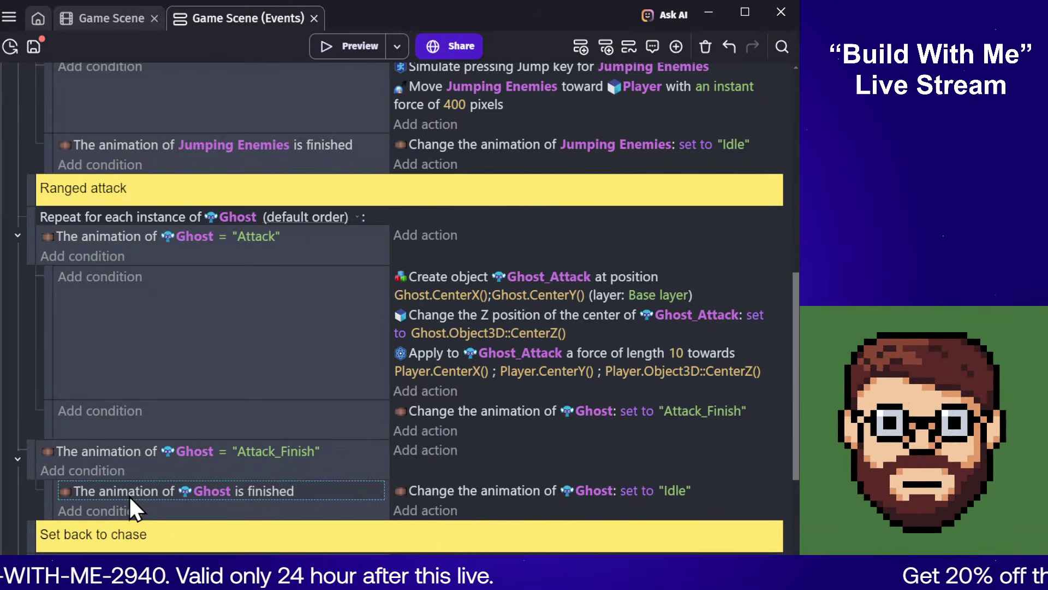
click(450, 494)
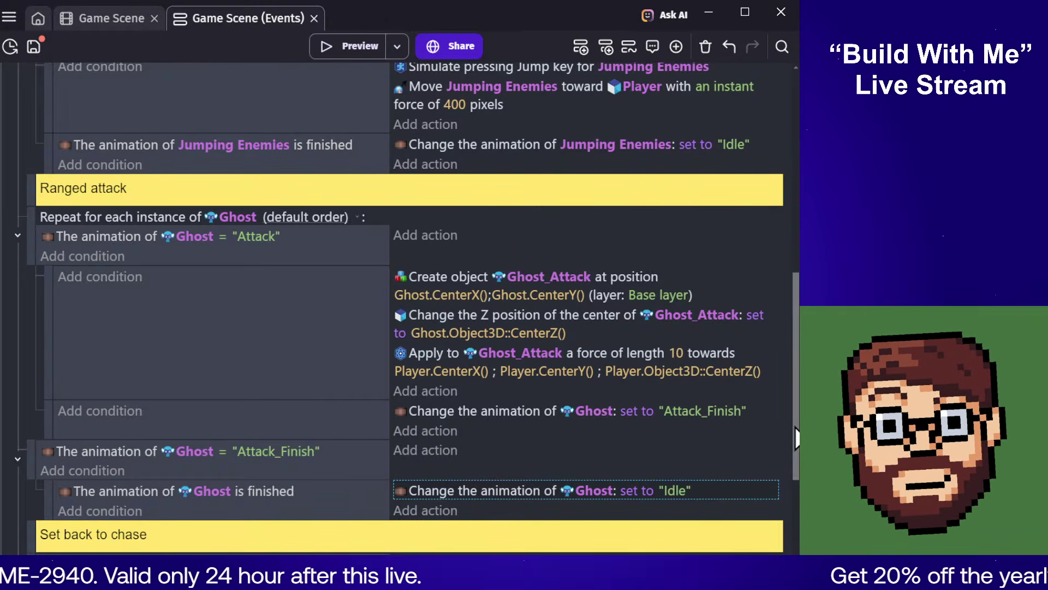
scroll(796, 444, down, 3)
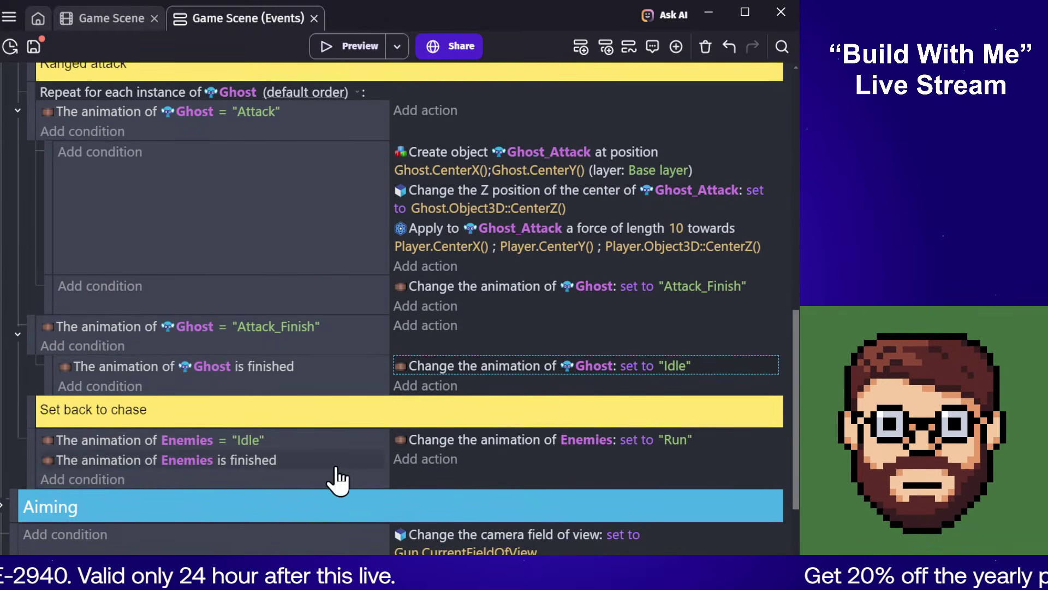
click(519, 442)
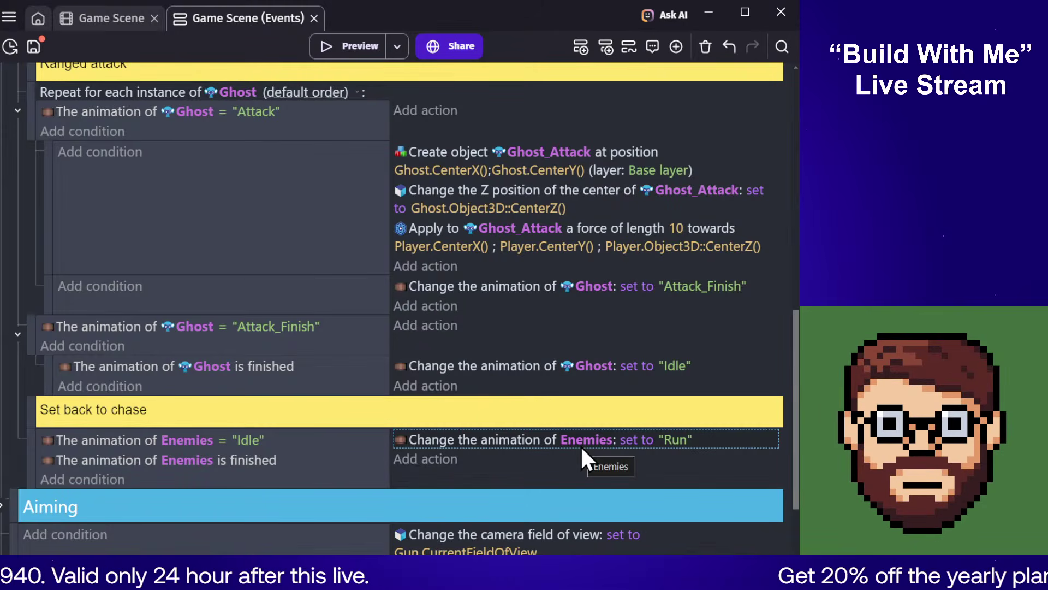
click(83, 438)
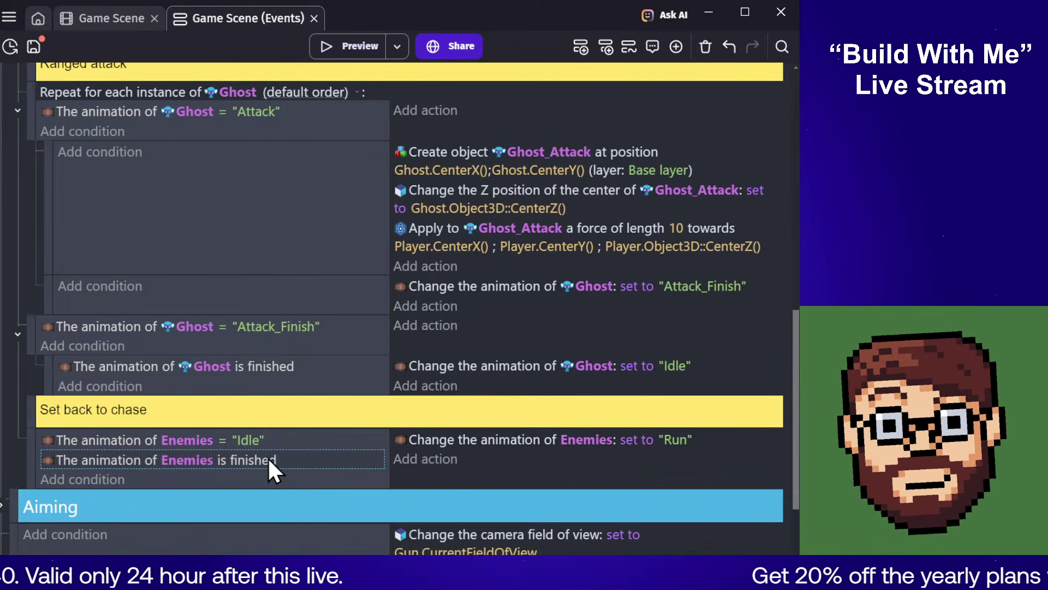
click(421, 437)
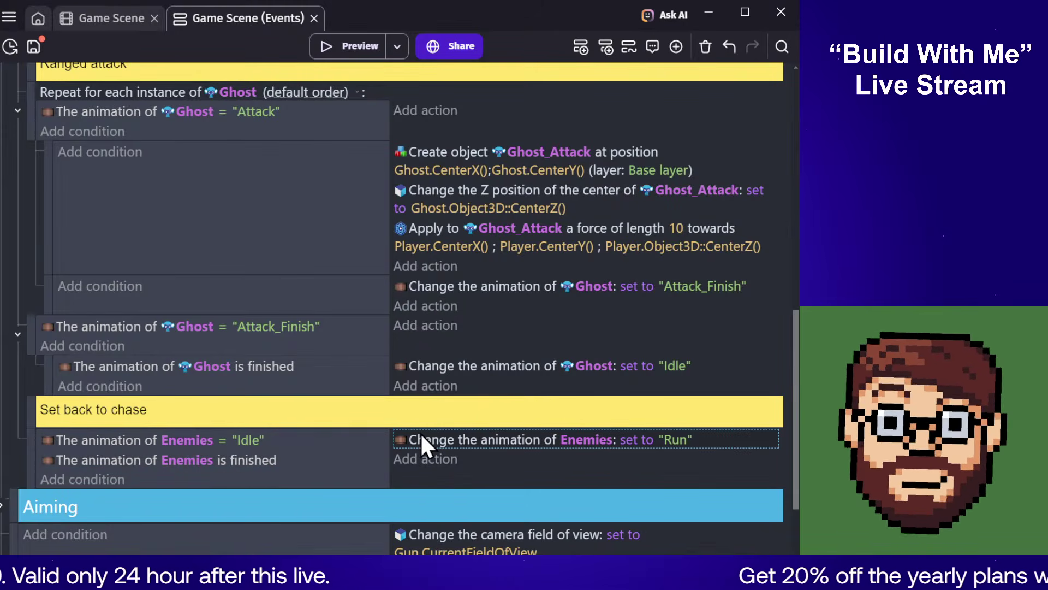
Step: Preview the game from the scene editor, move around near the ghosts to test their projectile attacks, and close the preview
click(120, 16)
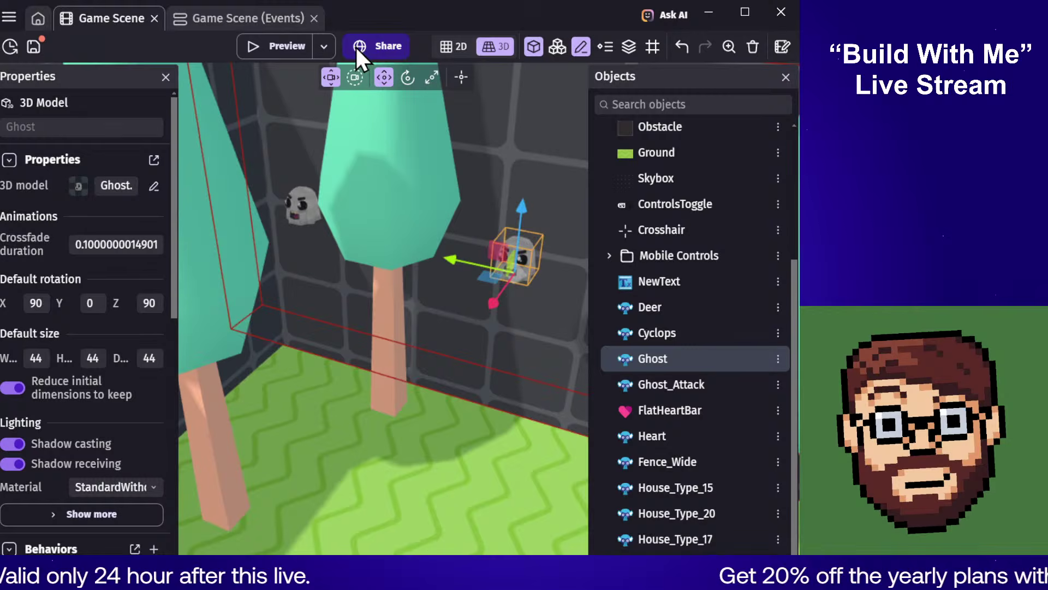
click(282, 46)
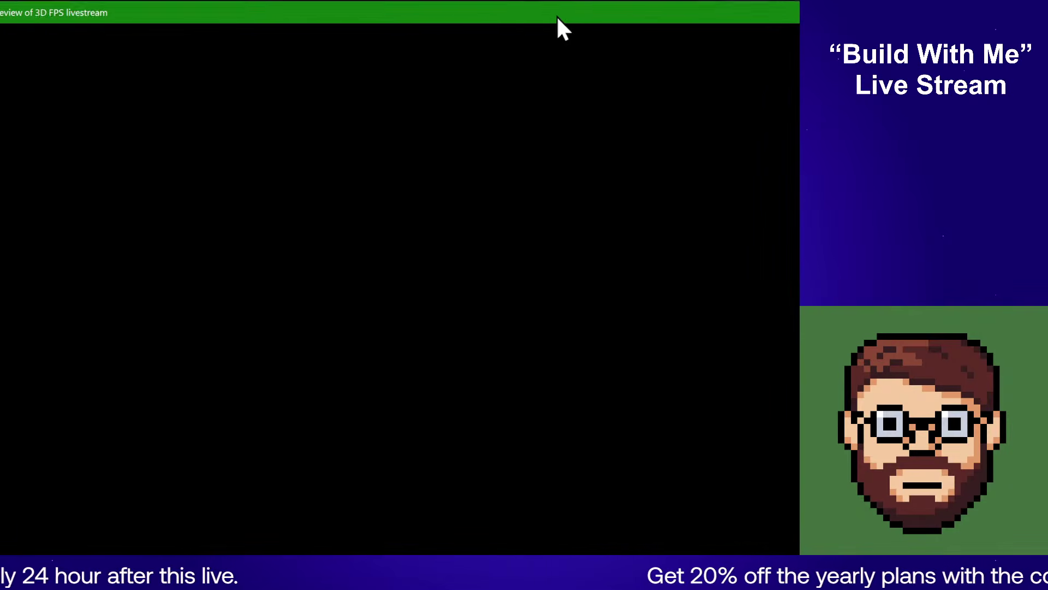
drag(557, 16, 437, 15)
click(468, 270)
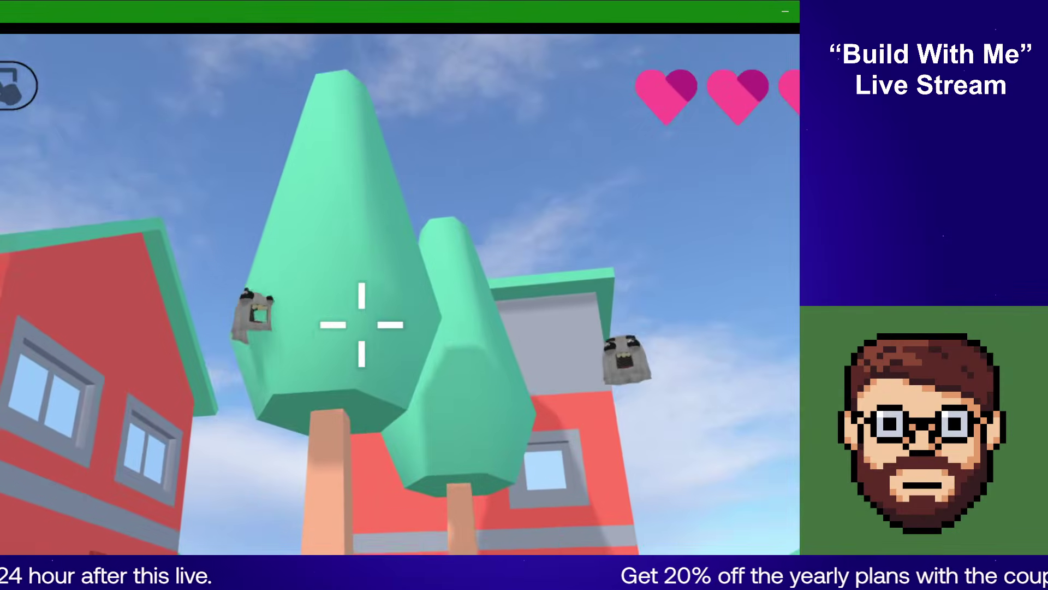
key(w)
key(d)
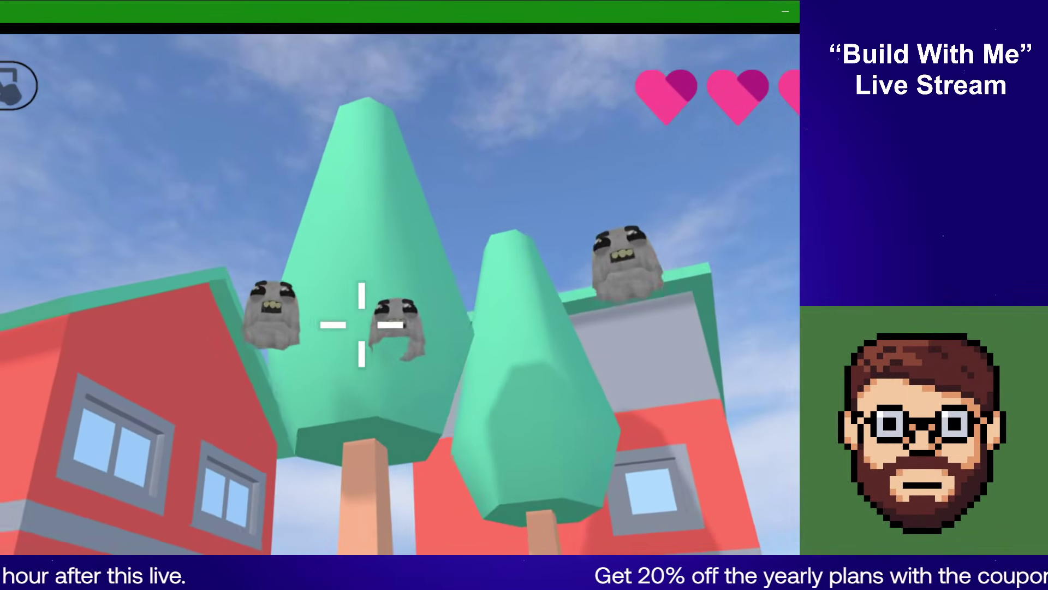
key(s)
key(a)
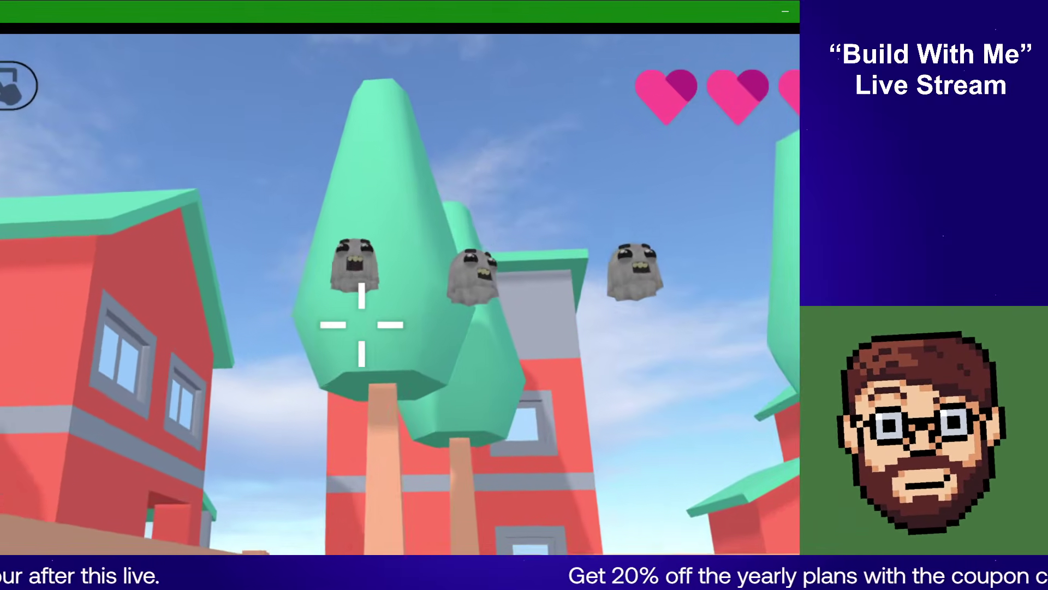
key(w)
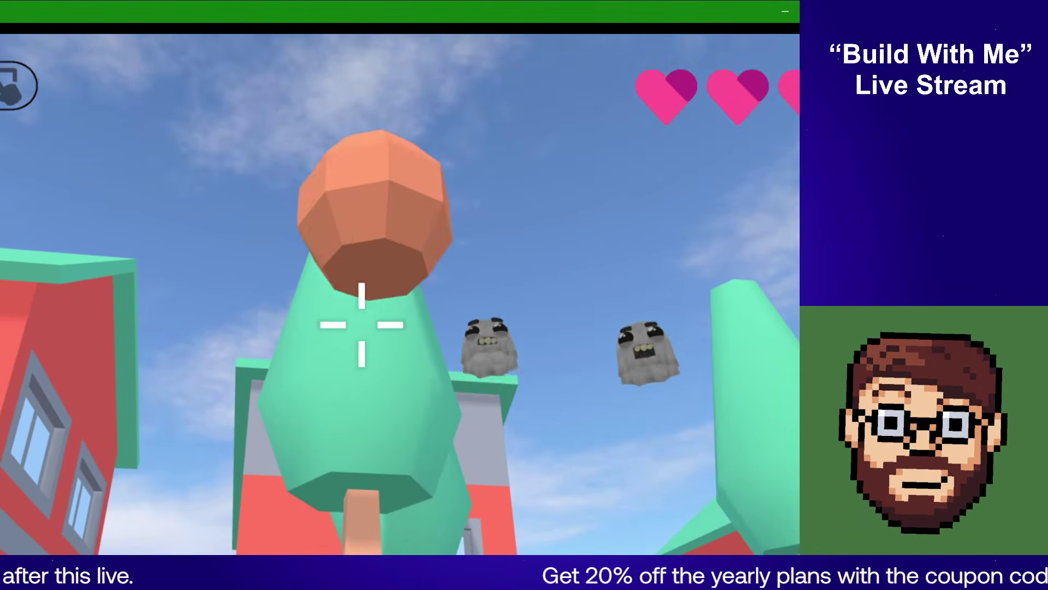
key(d)
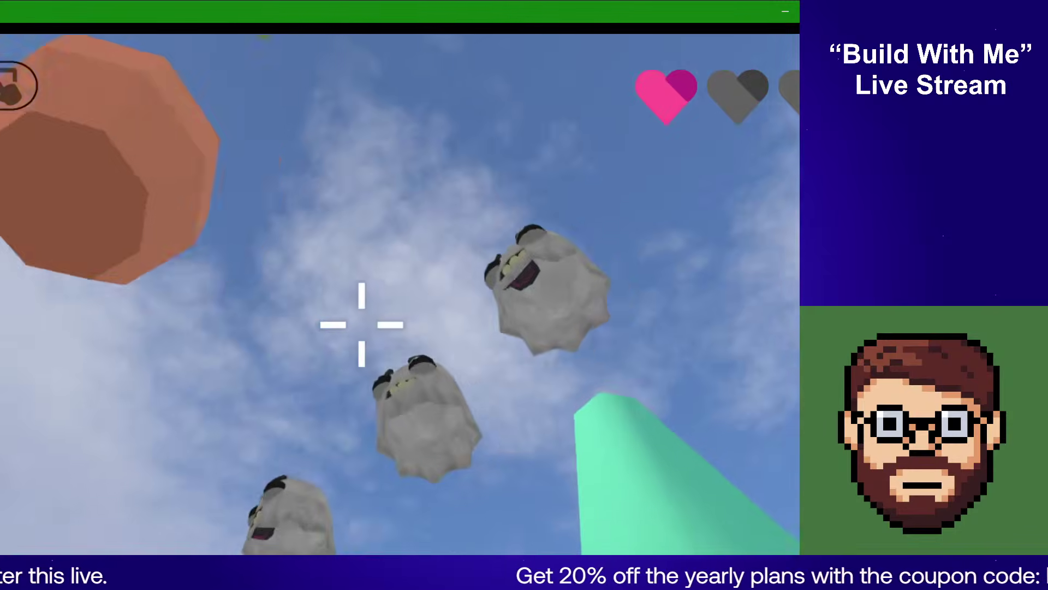
key(s)
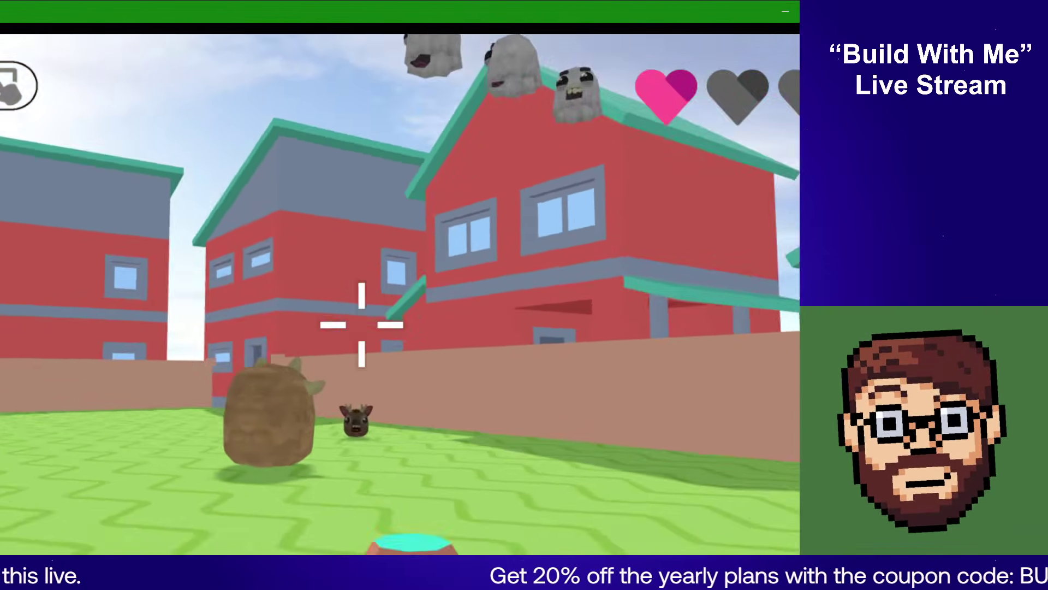
key(s)
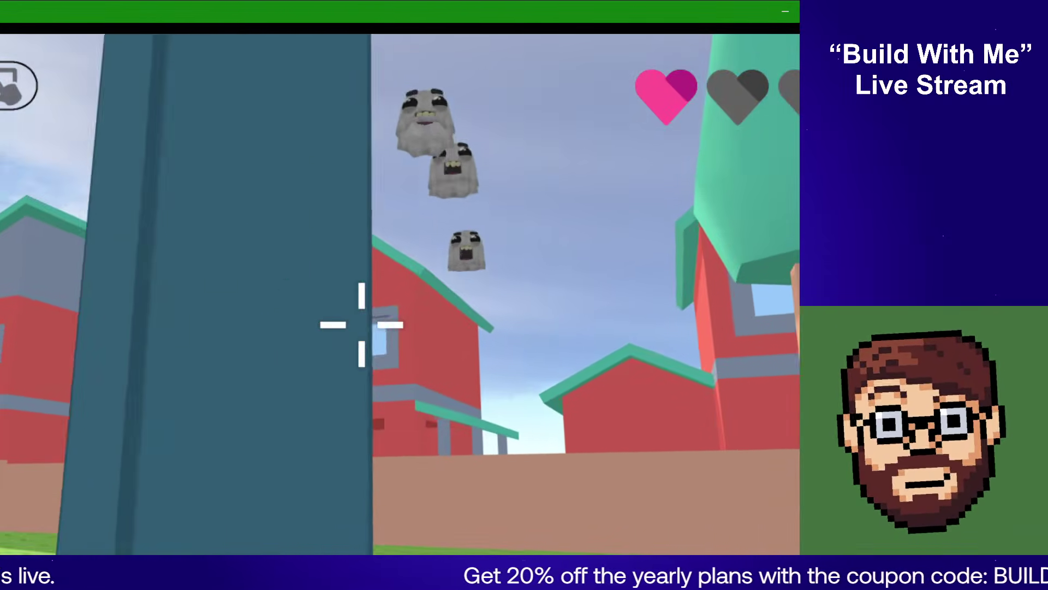
key(d)
click(361, 324)
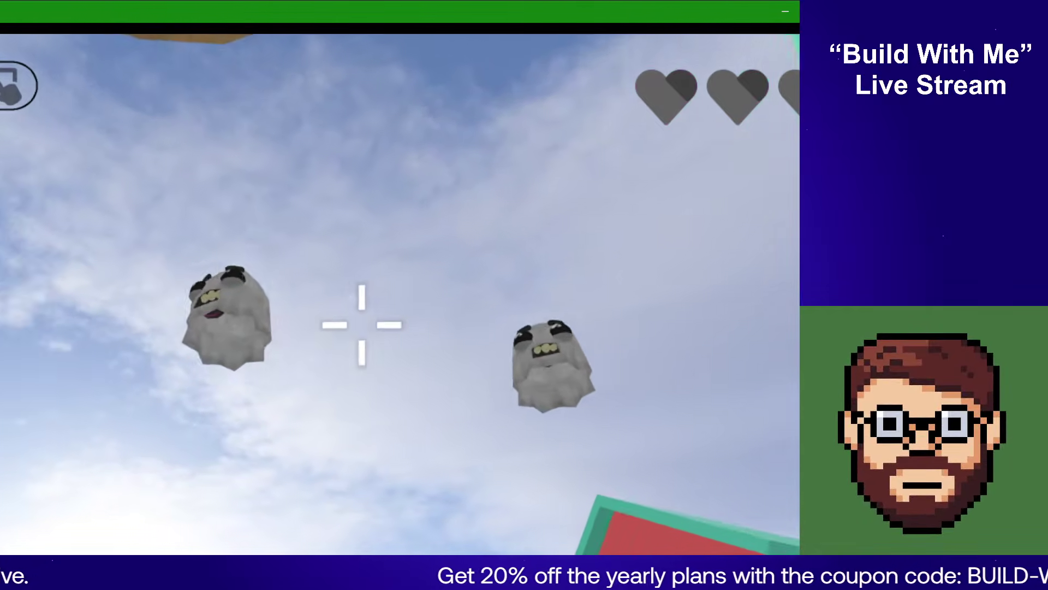
key(Escape)
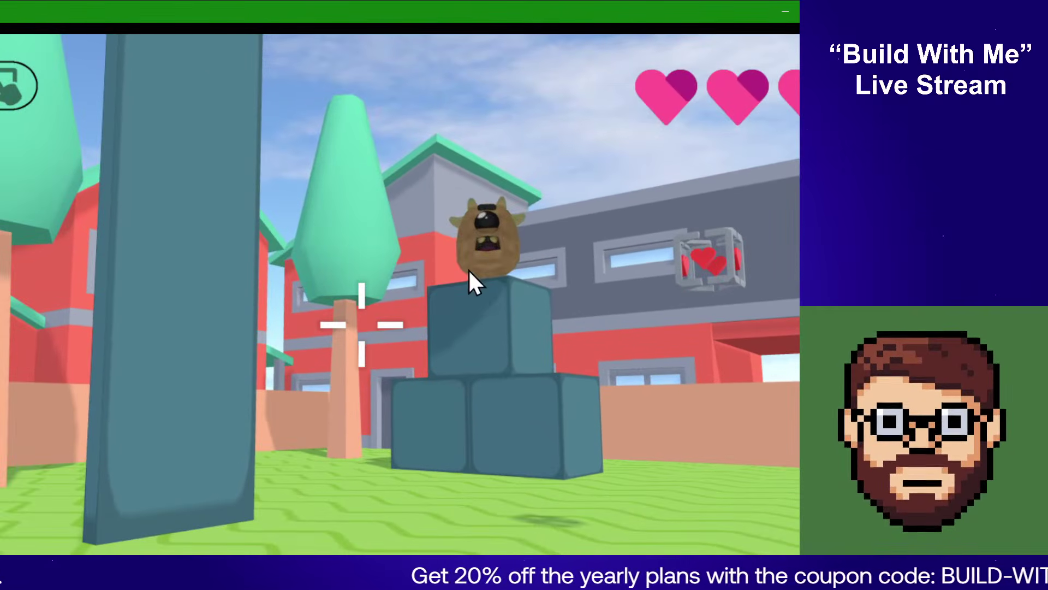
key(alt+F4)
scroll(476, 389, down, 5)
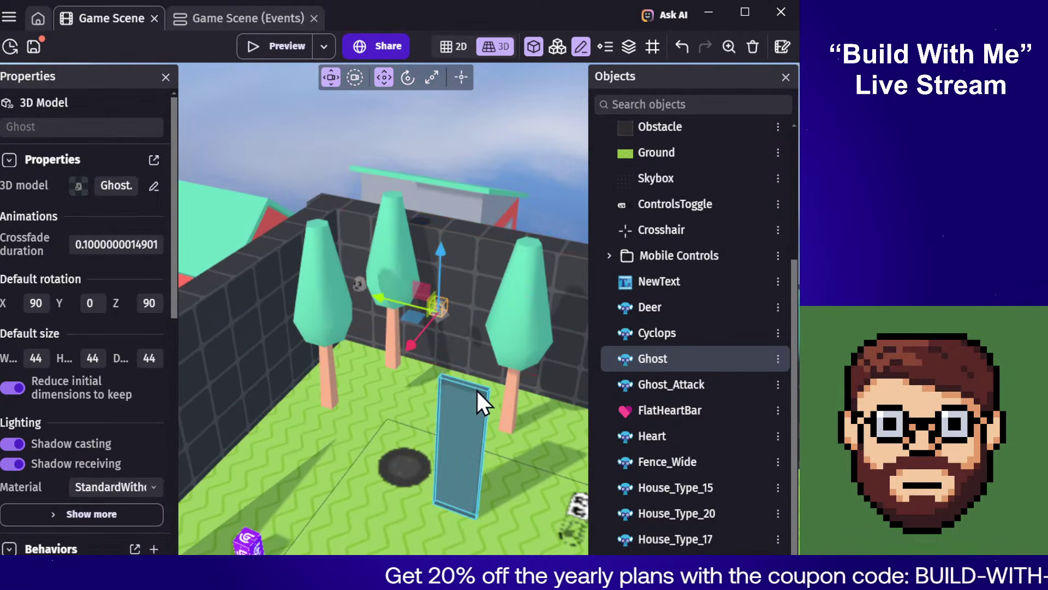
click(305, 145)
key(a)
right_drag(304, 145, 388, 130)
right_drag(288, 124, 306, 166)
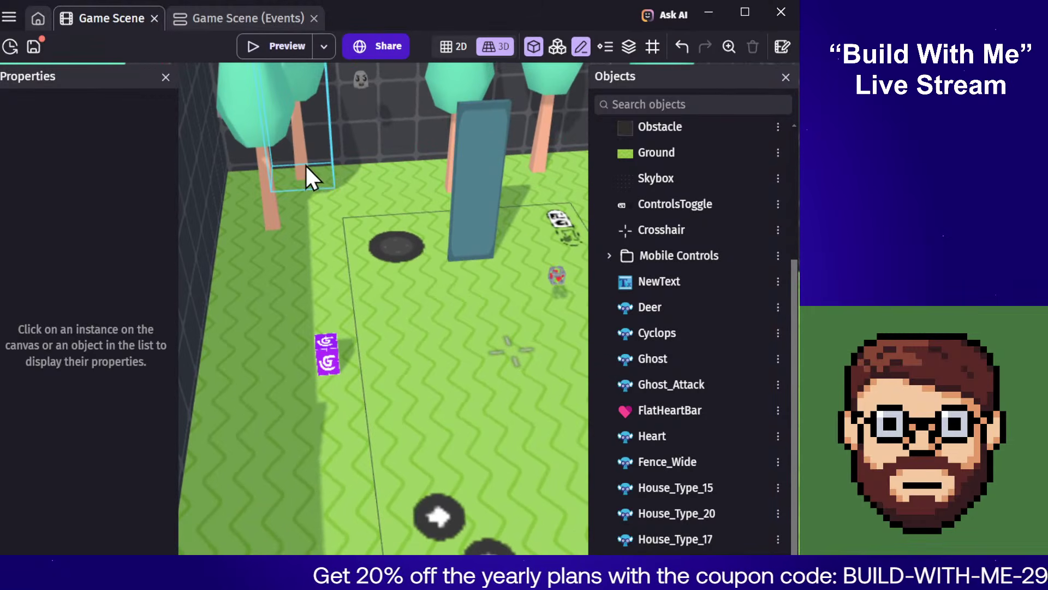
Step: Move the Player and Enemies collision event, which applies damage to the player, into a new event group
click(244, 22)
scroll(204, 414, down, 5)
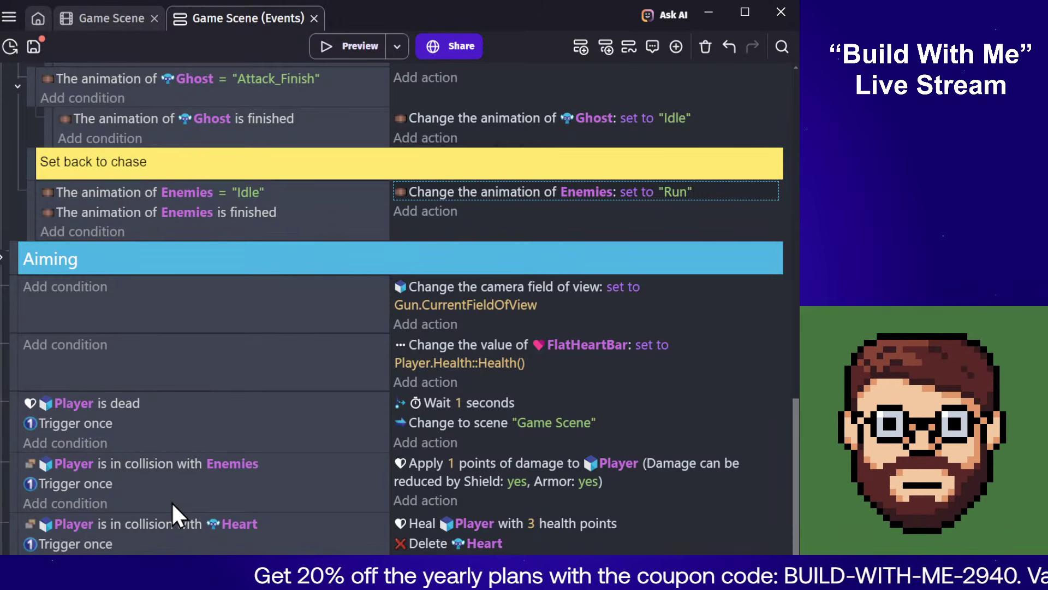
click(172, 503)
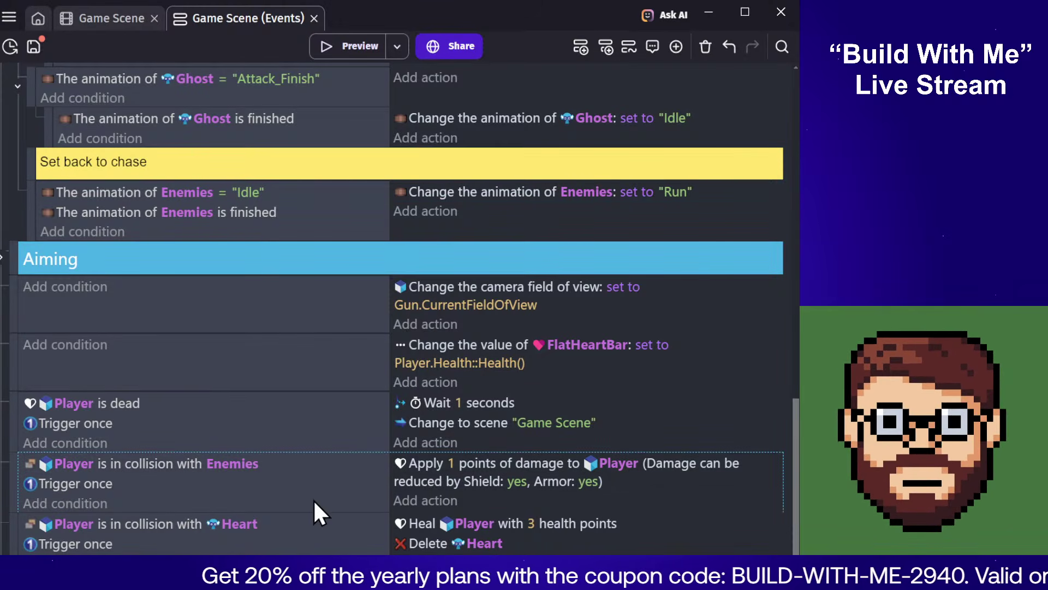
right_click(224, 511)
mouse_move(276, 453)
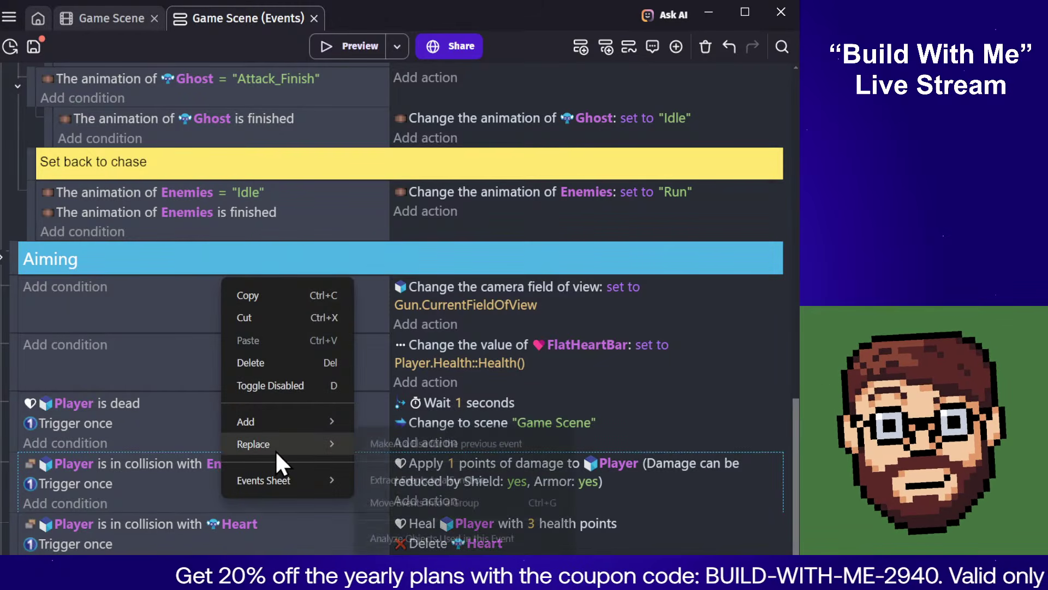
click(441, 506)
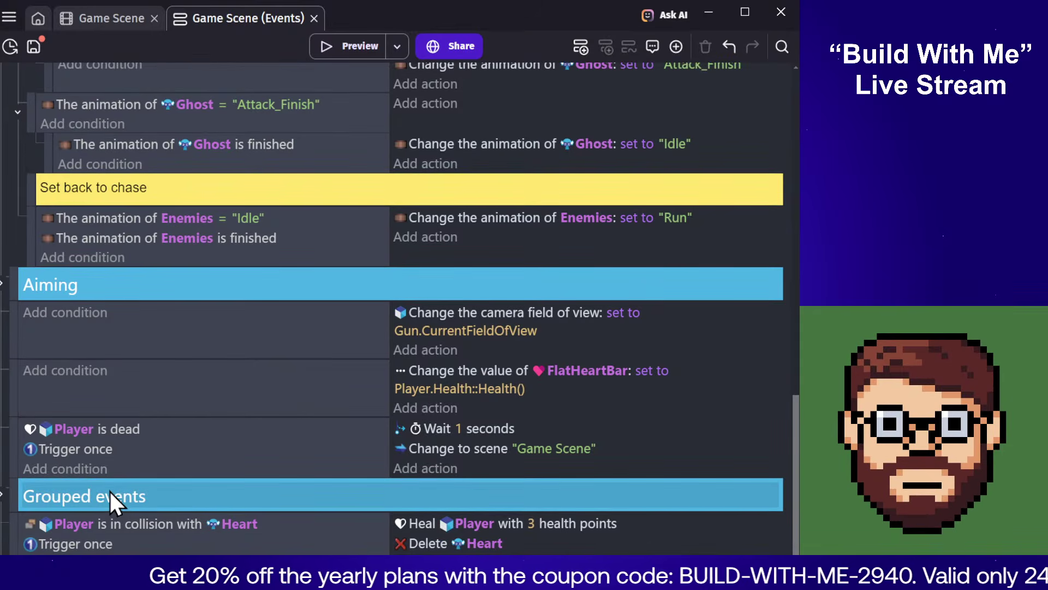
Step: Name the new event group "Player hurt" and expand it to show the collision event
click(111, 493)
text(Player hurt)
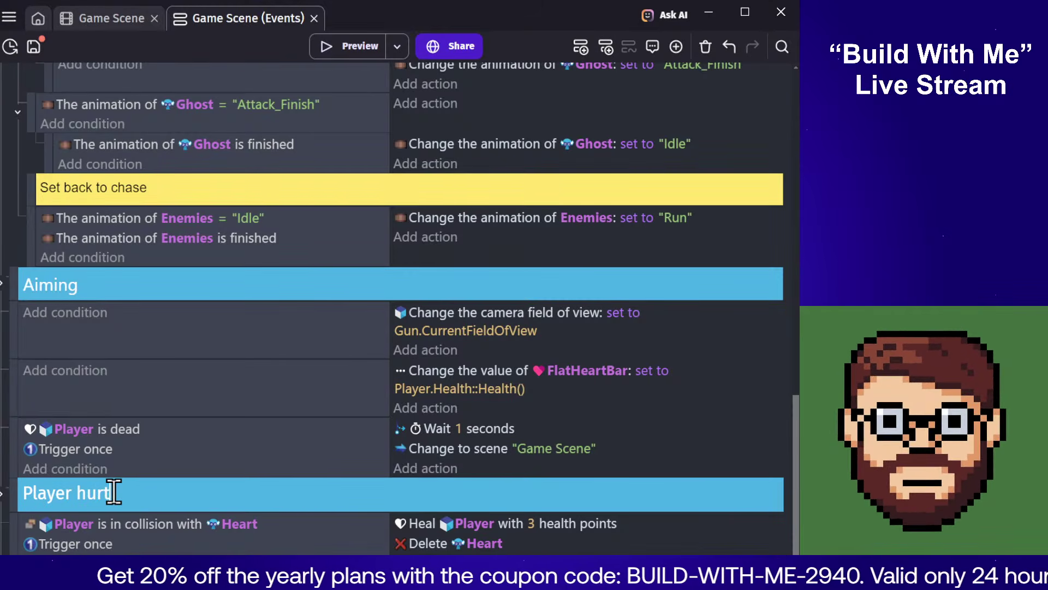
click(176, 474)
click(3, 495)
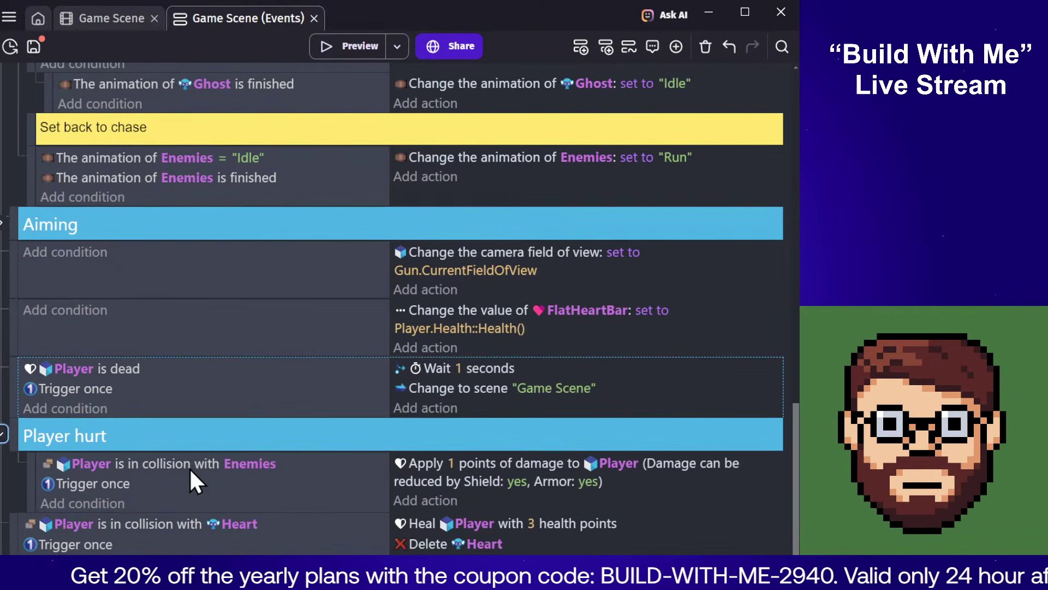
click(222, 497)
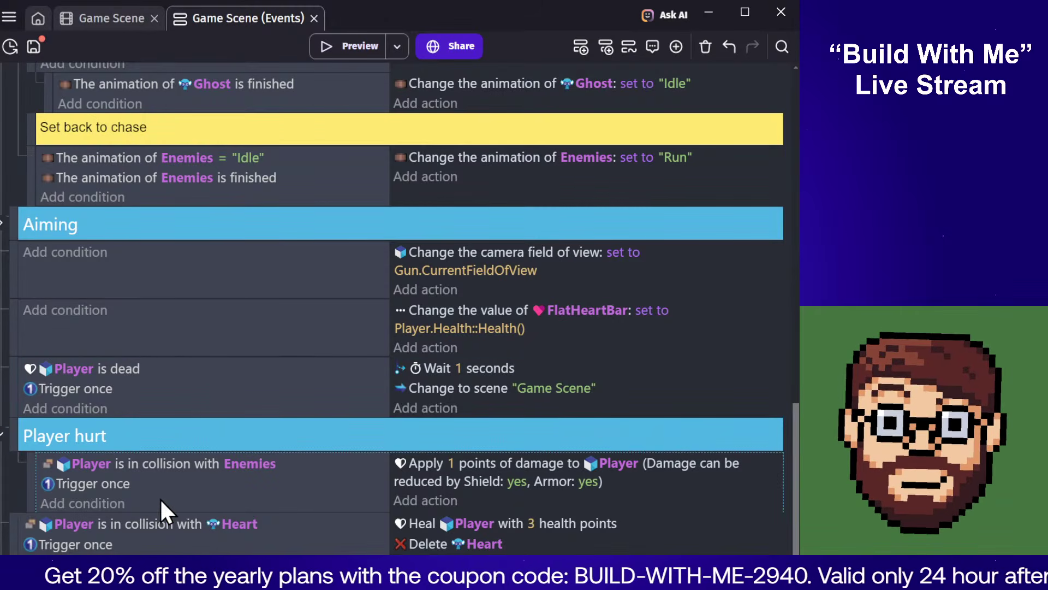
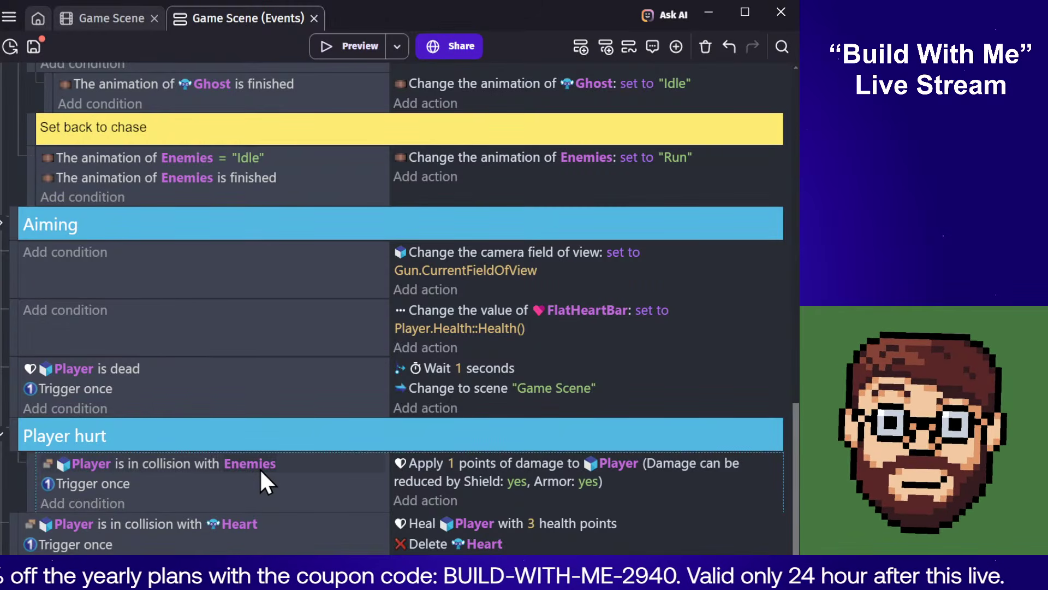
Step: Start a new scene object group in Game Scene and name it Hazards
click(120, 15)
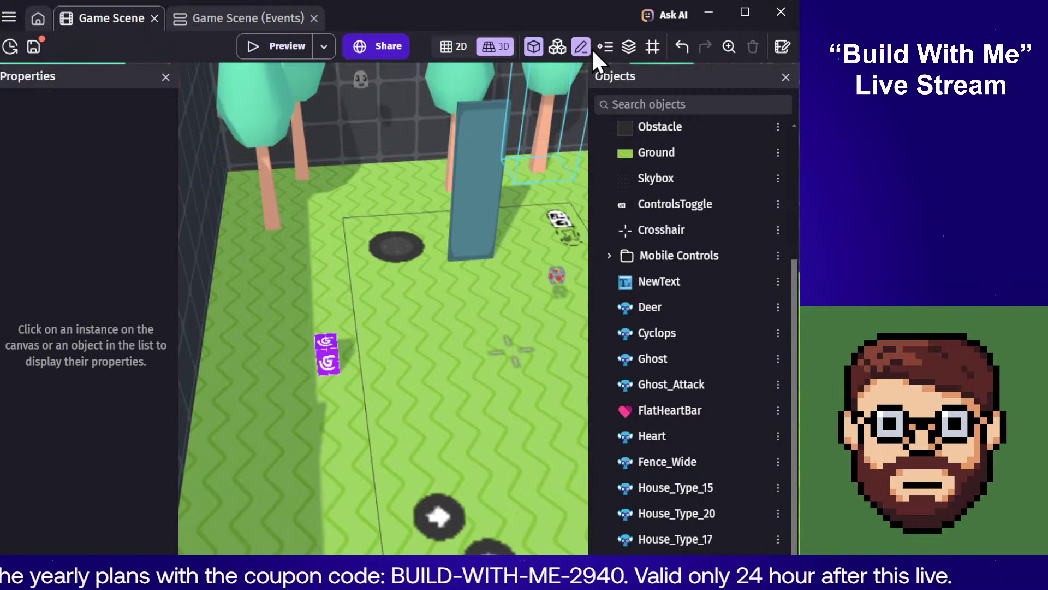
click(557, 47)
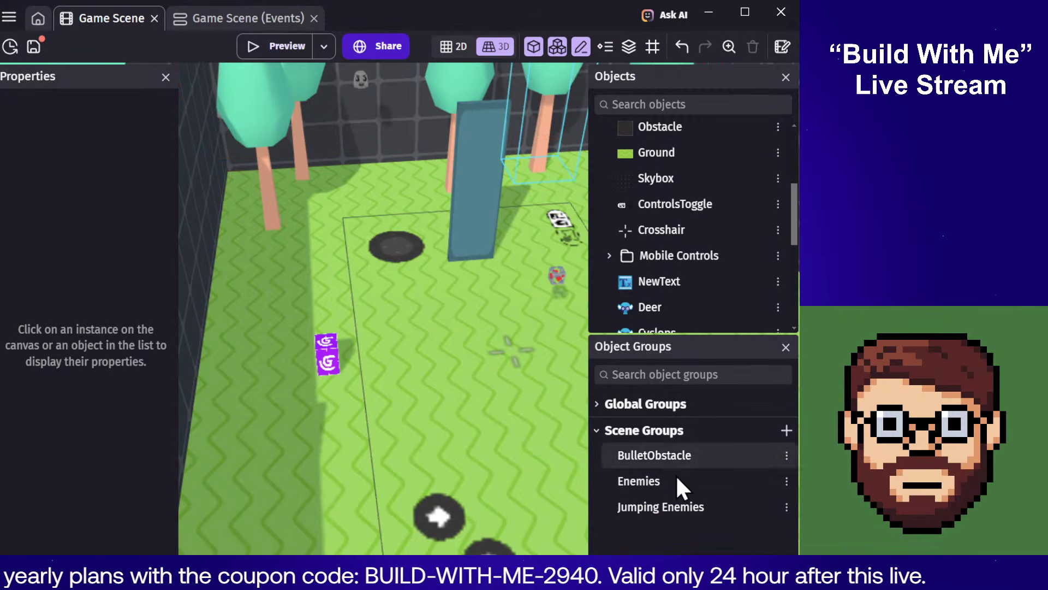
click(786, 431)
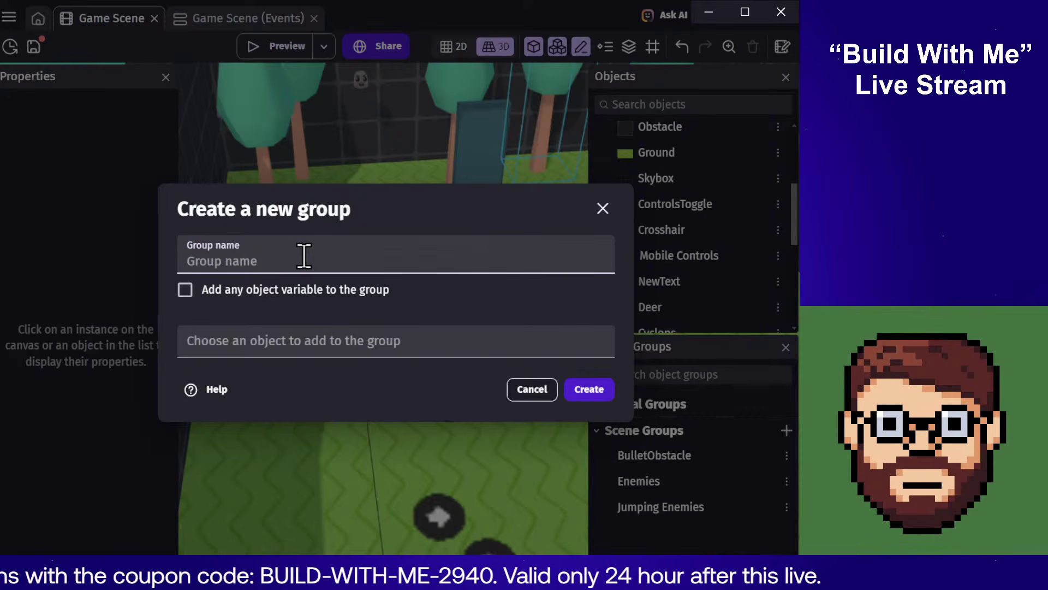
text(Haza)
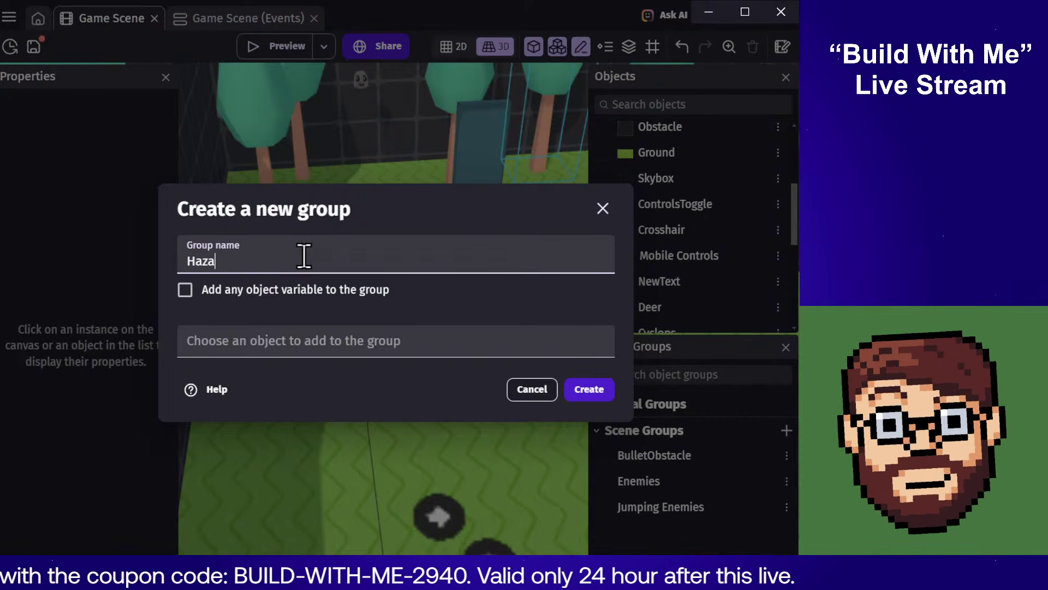
text(rds)
Step: Add Ghost, Deer, Cyclops and Ghost_Attack to the Hazards group and create it without any group variables
click(311, 348)
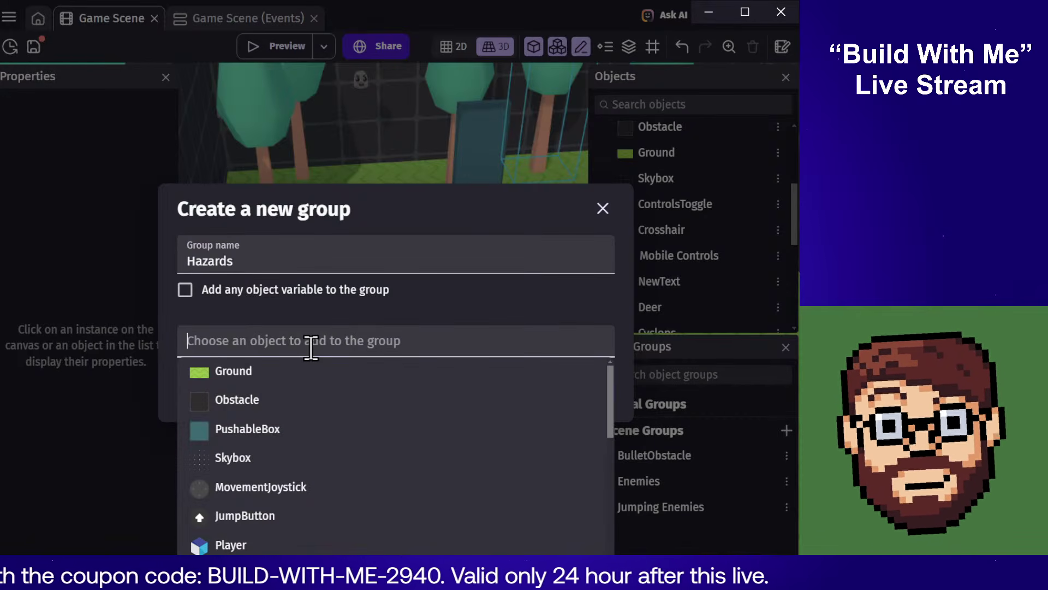
text(en)
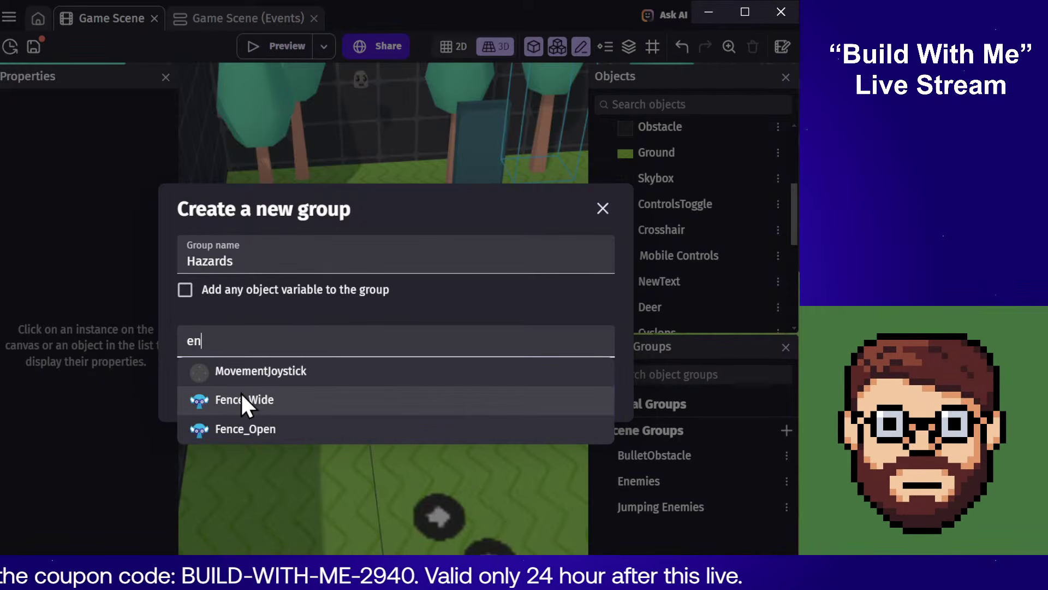
key(BackSpace)
key(BackSpace)
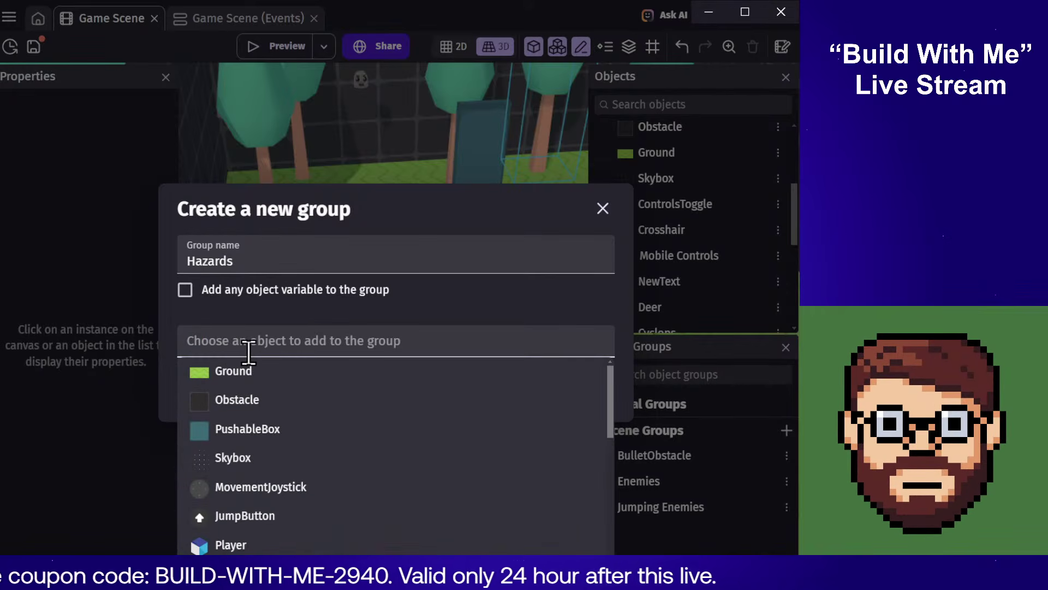
text(gh)
click(243, 371)
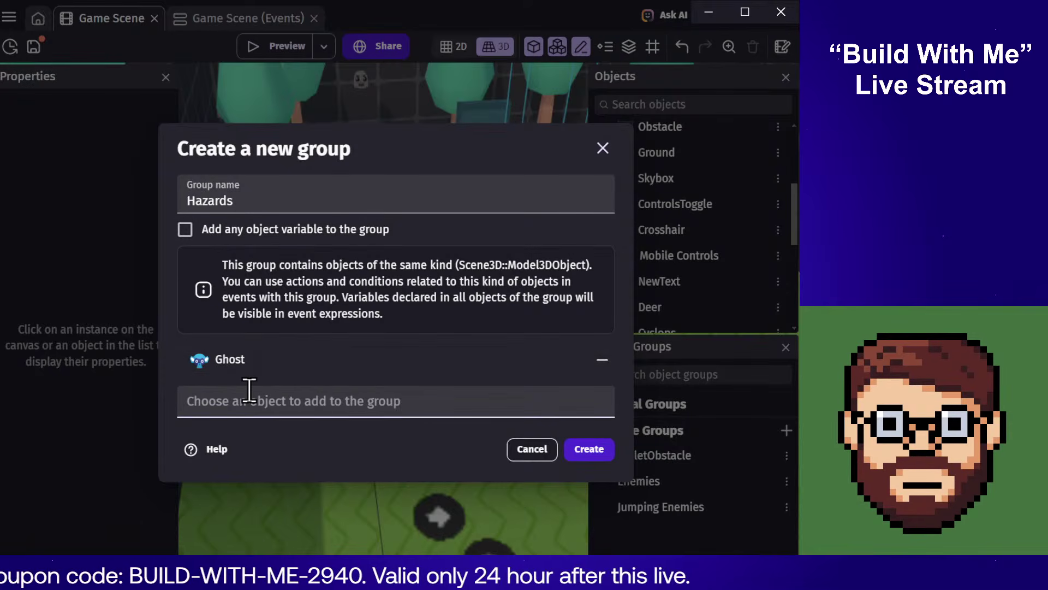
text(de)
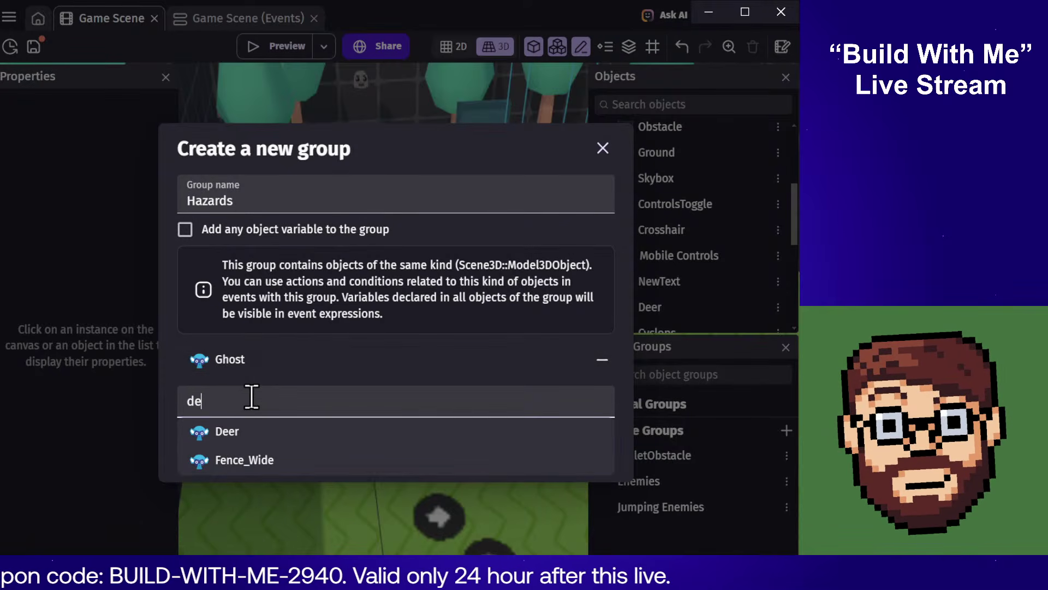
click(250, 433)
text(cy)
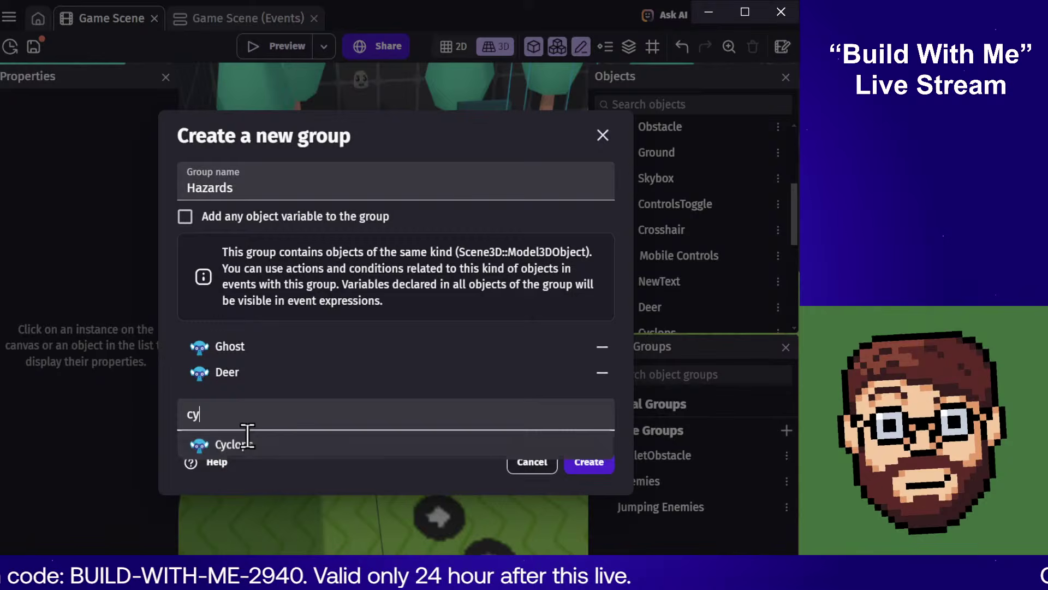
click(236, 442)
text(gh)
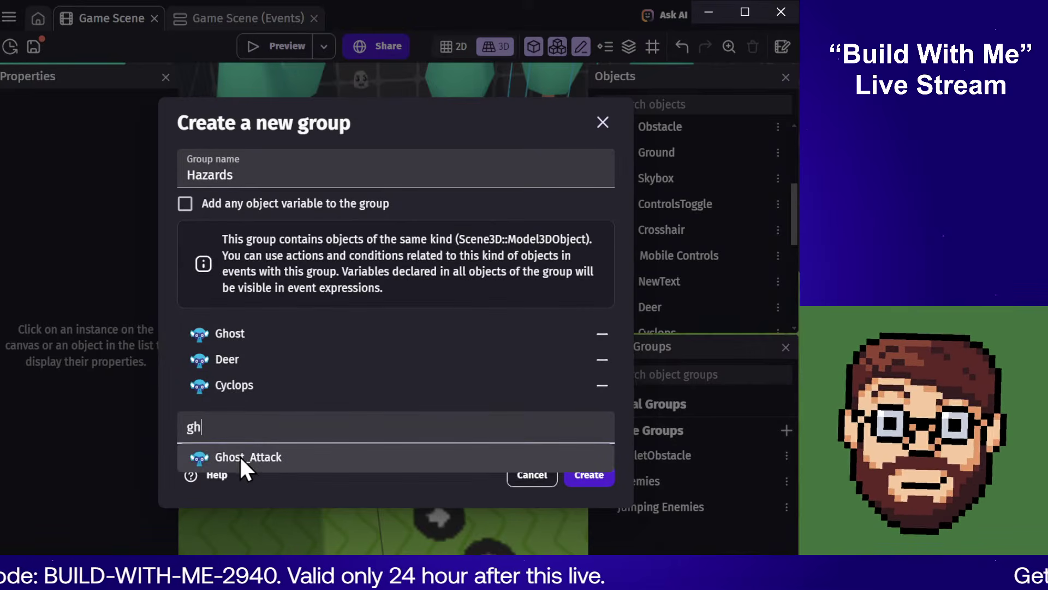
click(240, 457)
click(585, 487)
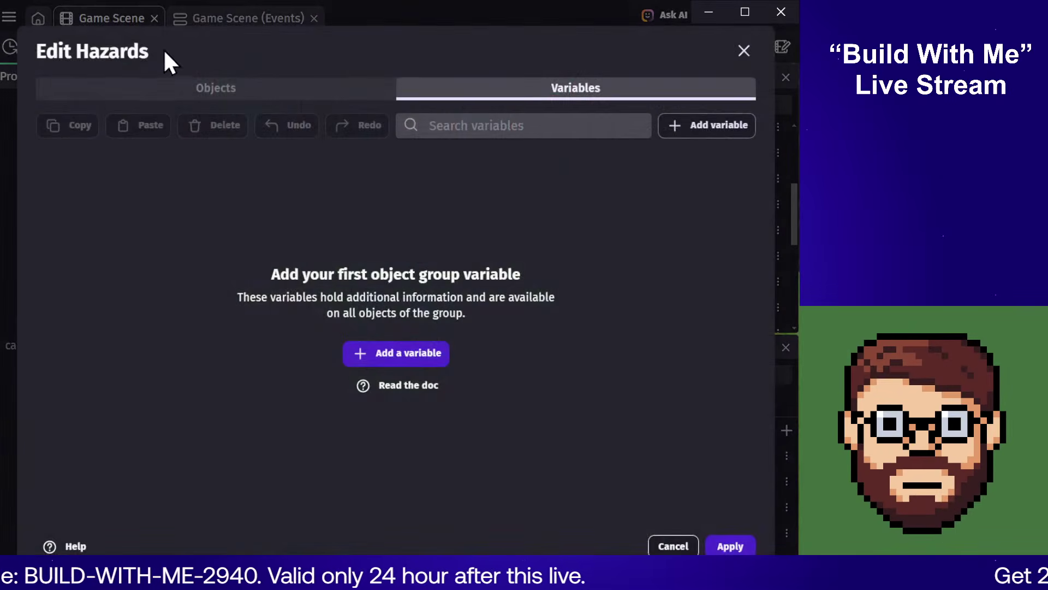
key(Escape)
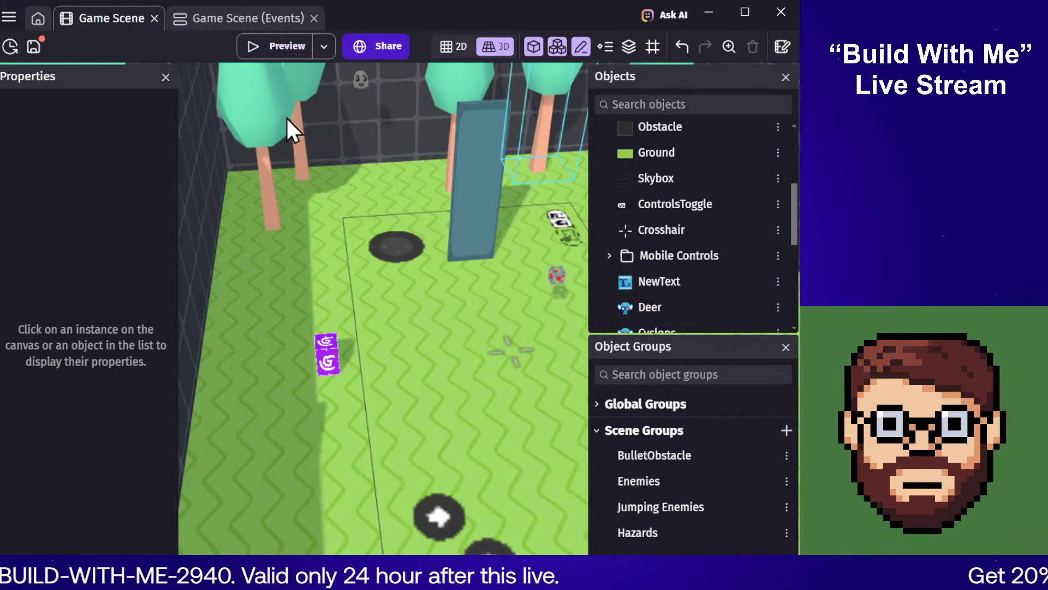
Step: In the Player hurt group, change the collision condition's target from Enemies to the Hazards group
click(262, 18)
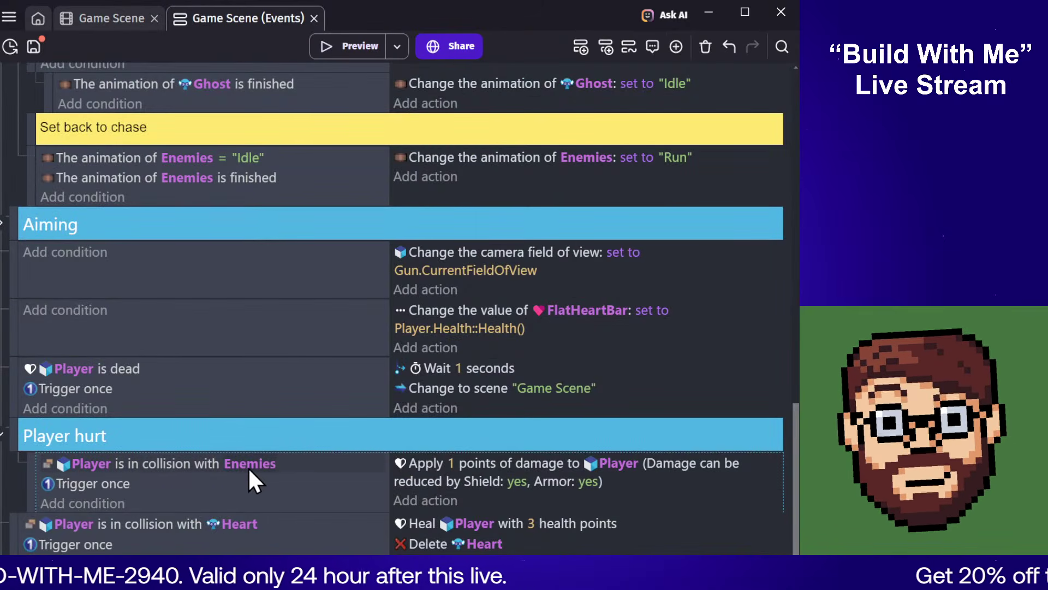
click(444, 471)
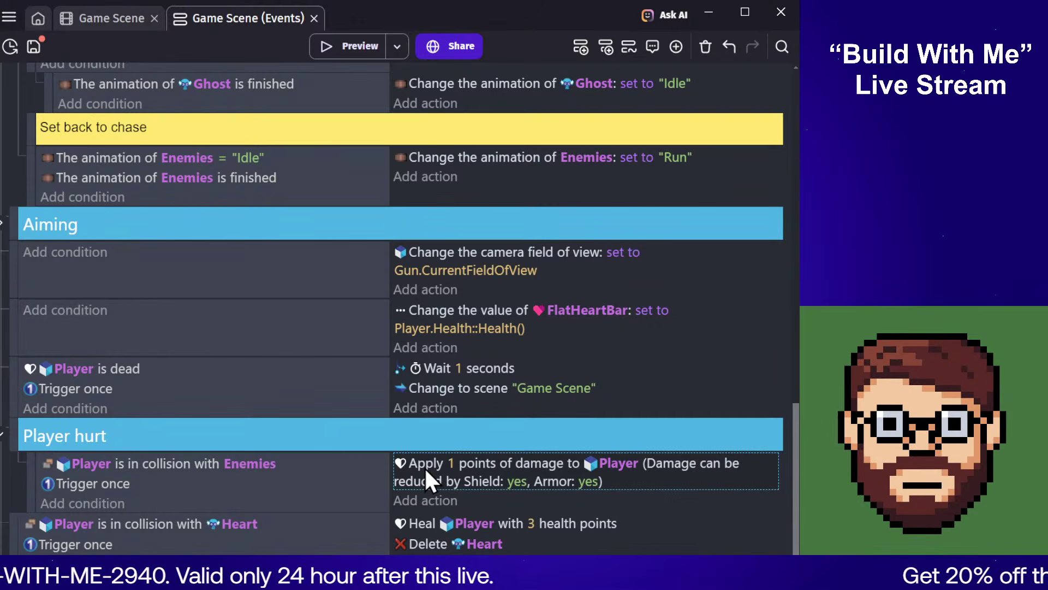
click(258, 463)
text(hazard)
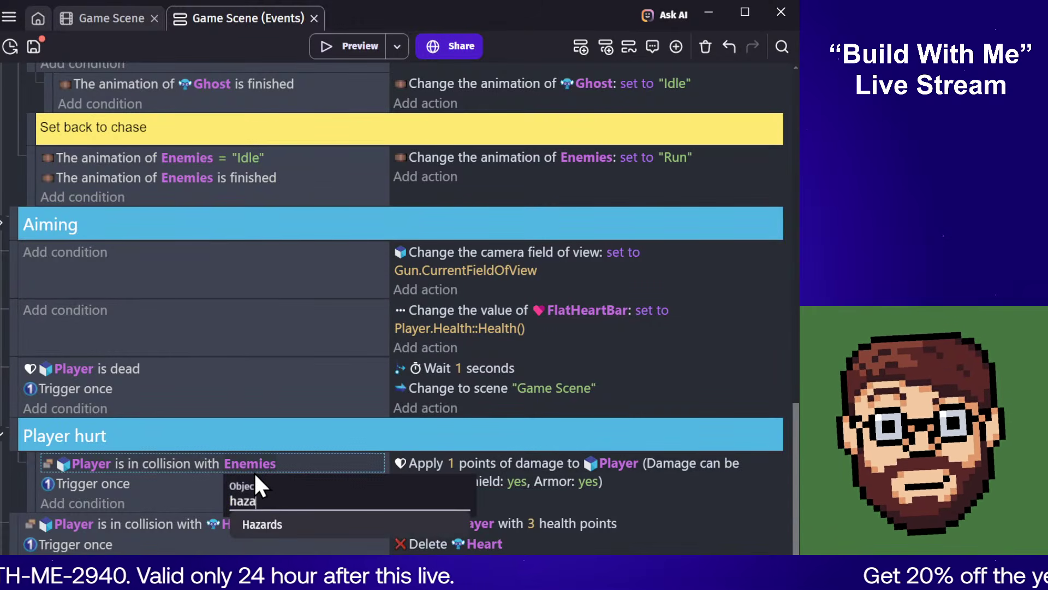
click(280, 526)
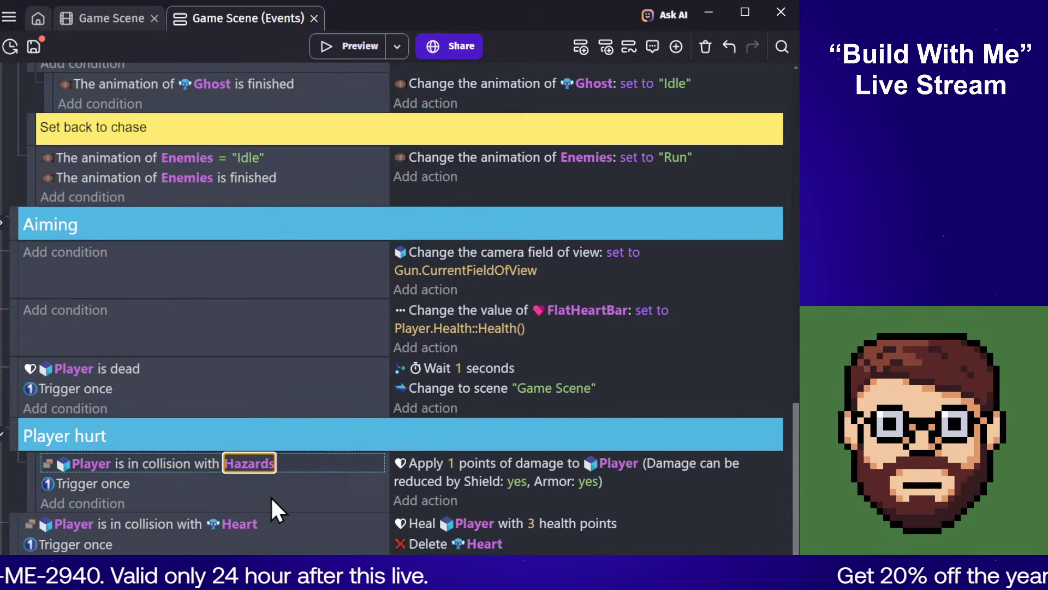
click(230, 506)
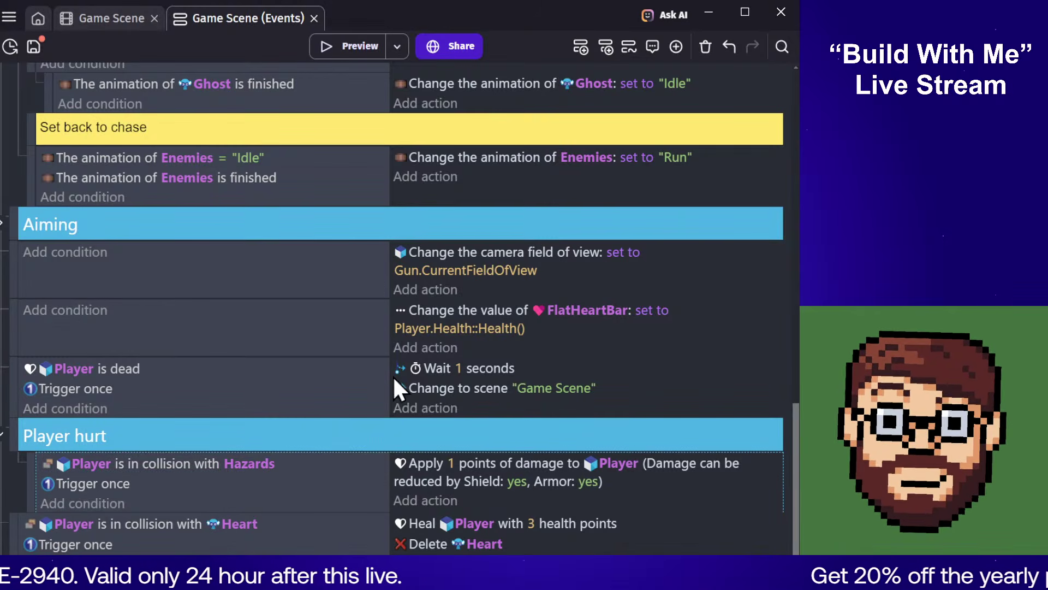
click(485, 488)
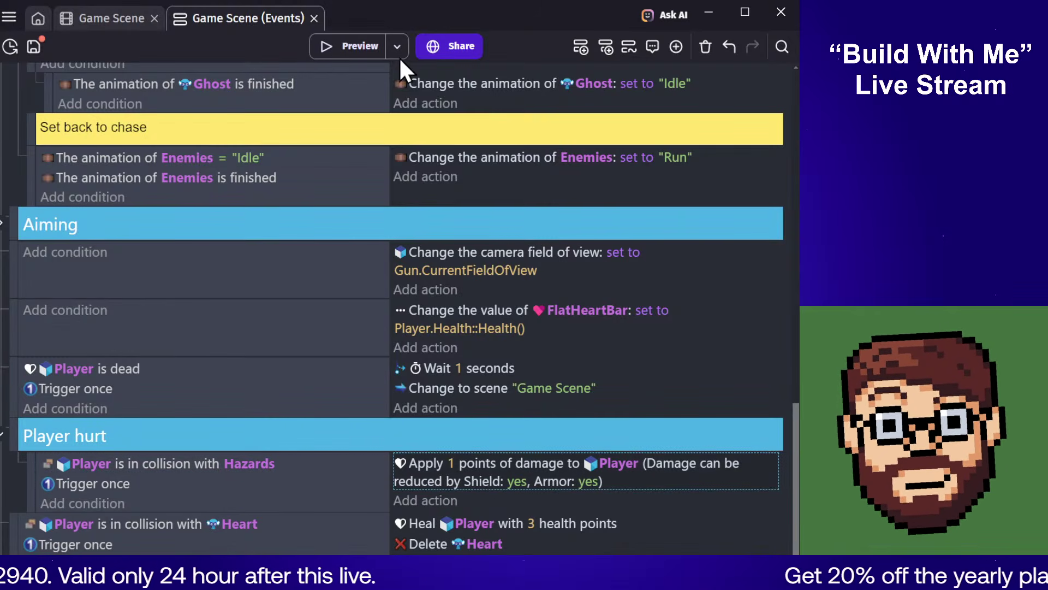
Step: Preview the game, look at the ghosts while playing to test their attacks, and close the preview
click(371, 46)
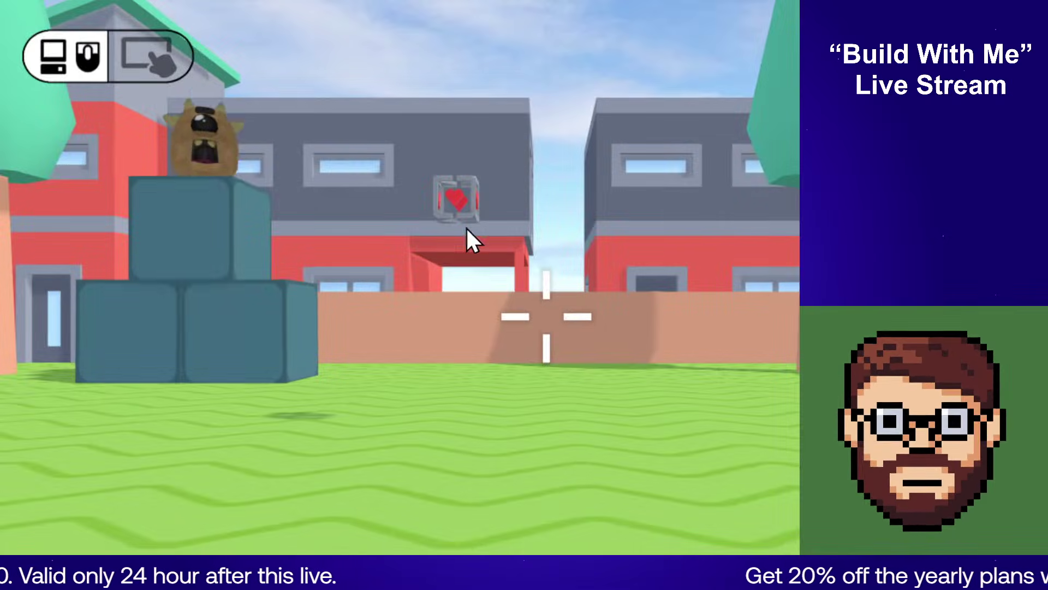
click(467, 227)
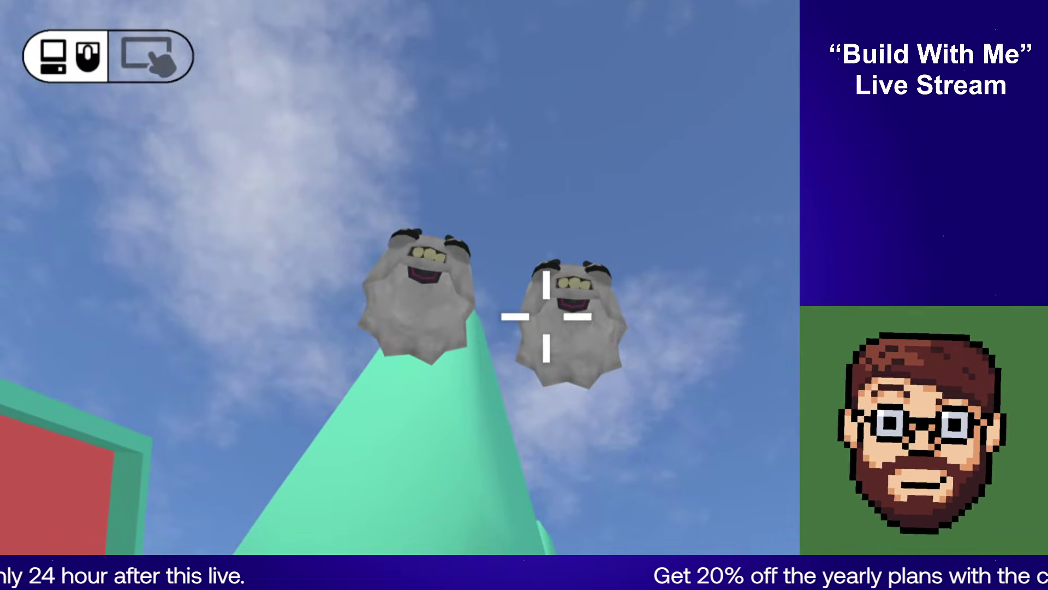
key(Escape)
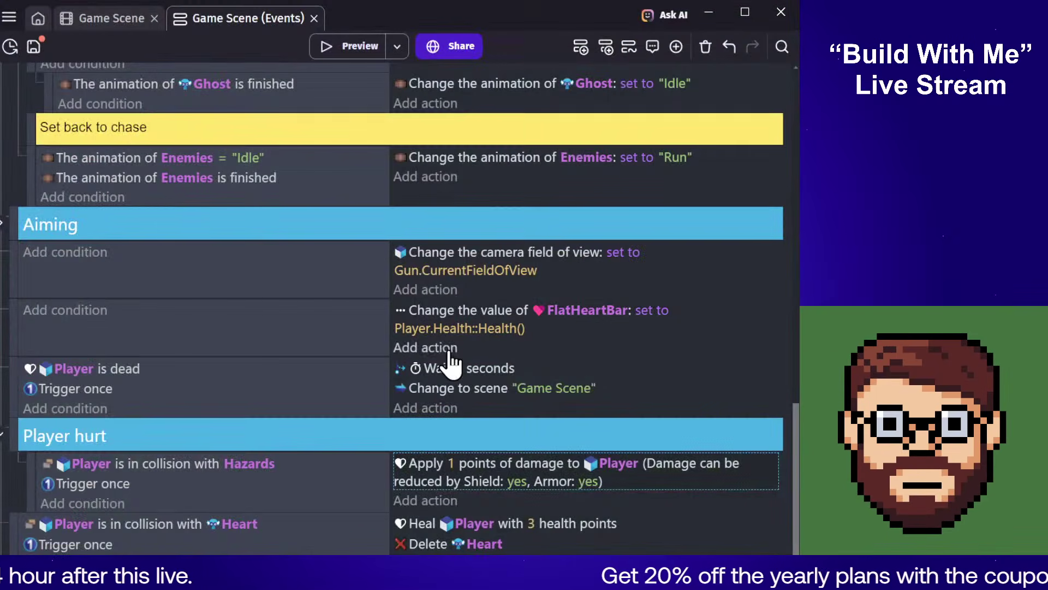
Step: Collapse the Player hurt event group
click(343, 500)
click(5, 435)
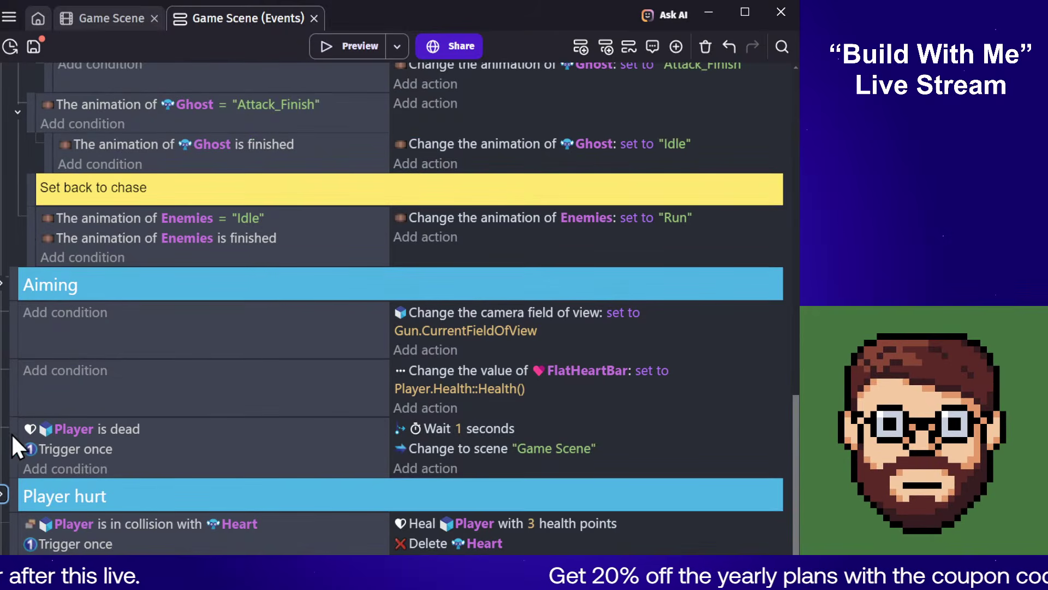
click(122, 18)
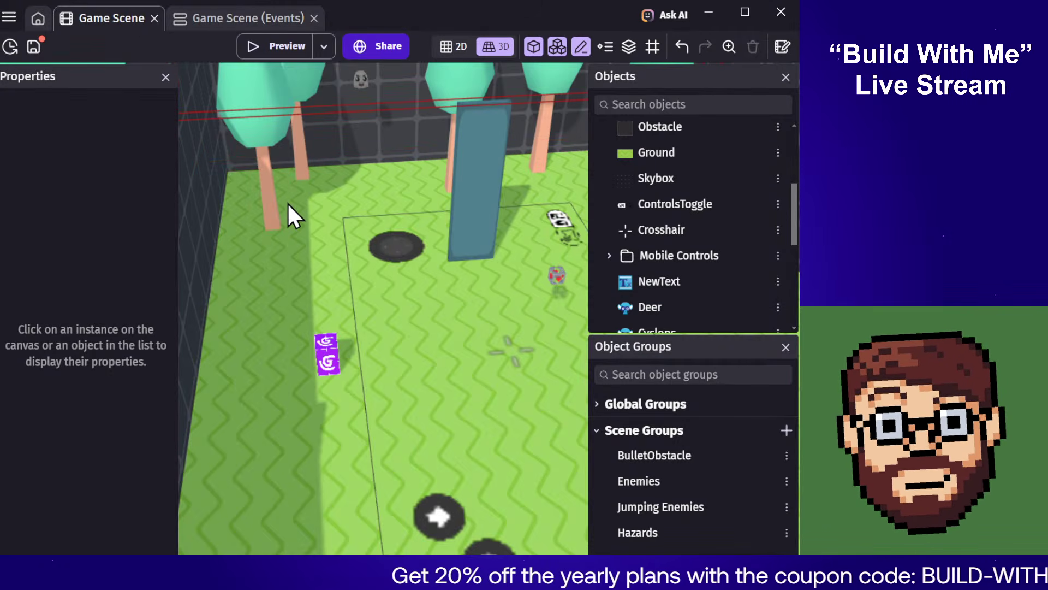
middle_drag(287, 202, 388, 214)
scroll(388, 211, up, 5)
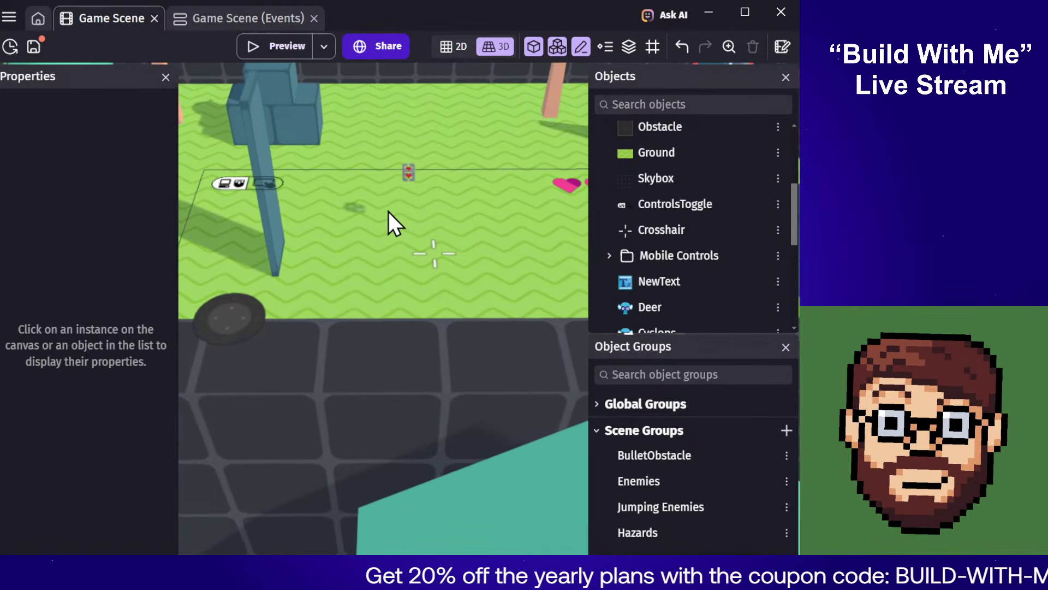
key(w)
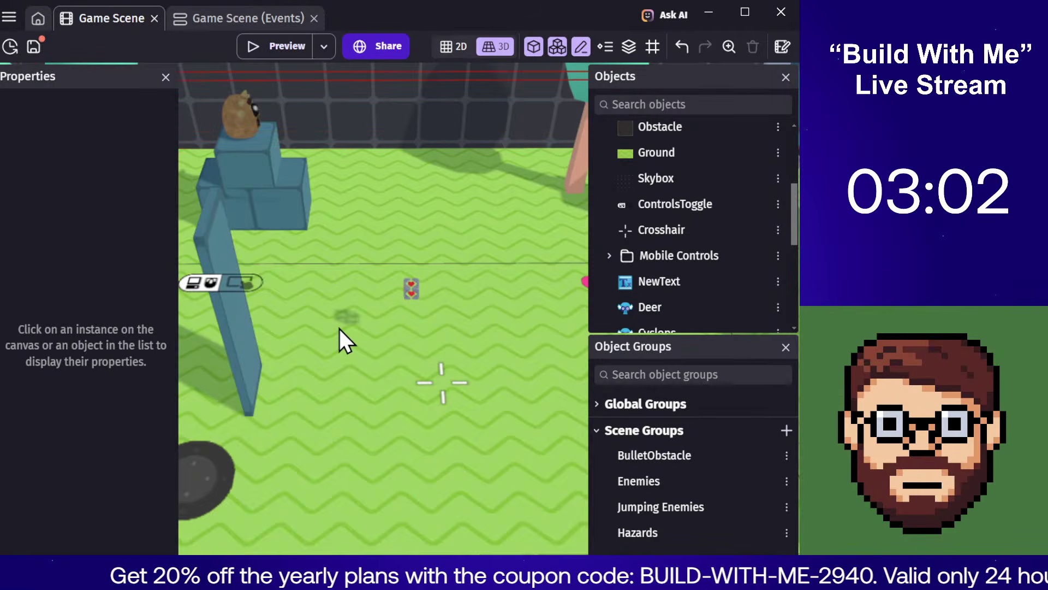
middle_drag(505, 343, 439, 283)
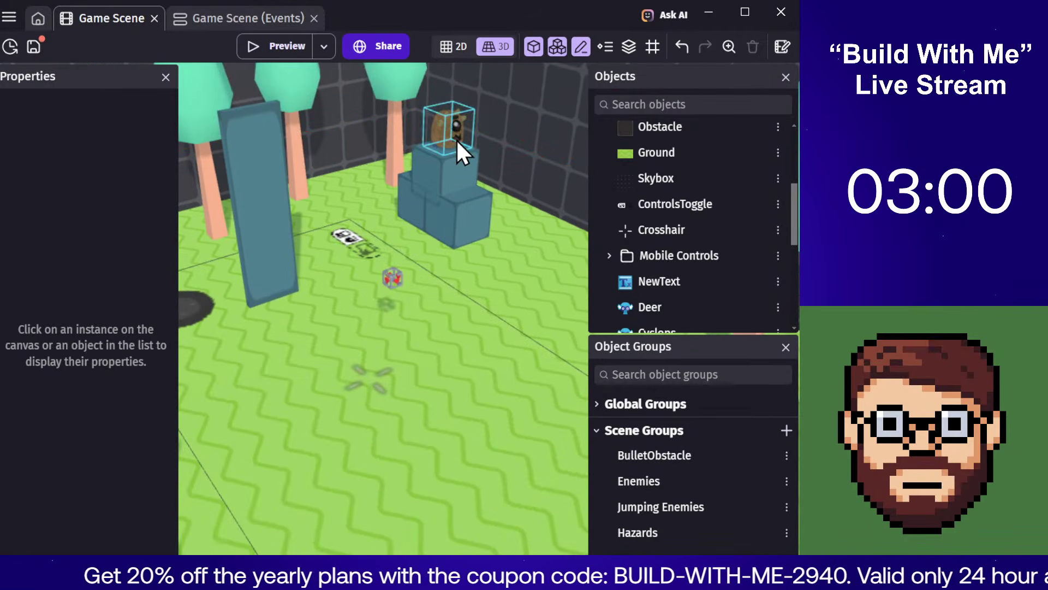
Step: Open the Cyclops object's settings and examine its default size, lighting and animation settings, including the crossfade duration
mouse_move(476, 340)
middle_down()
mouse_move(482, 349)
mouse_move(488, 339)
middle_up()
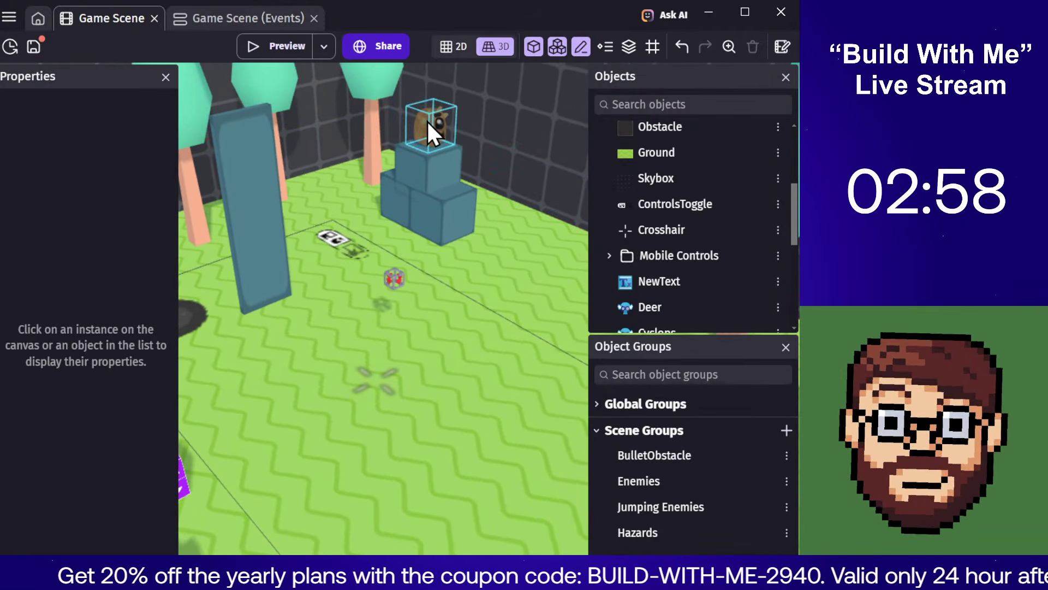
click(427, 120)
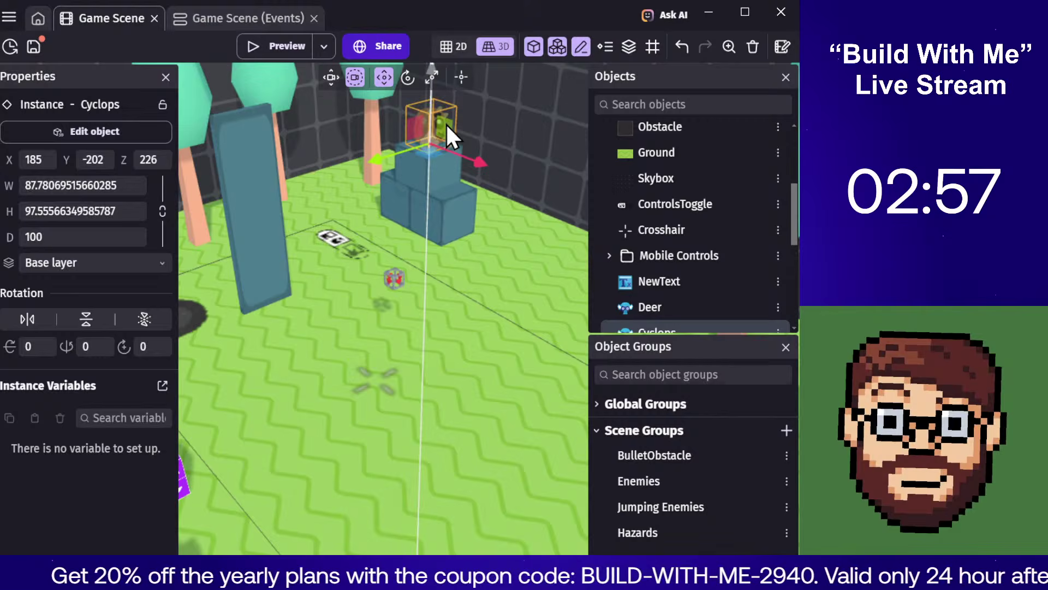
double_click(681, 330)
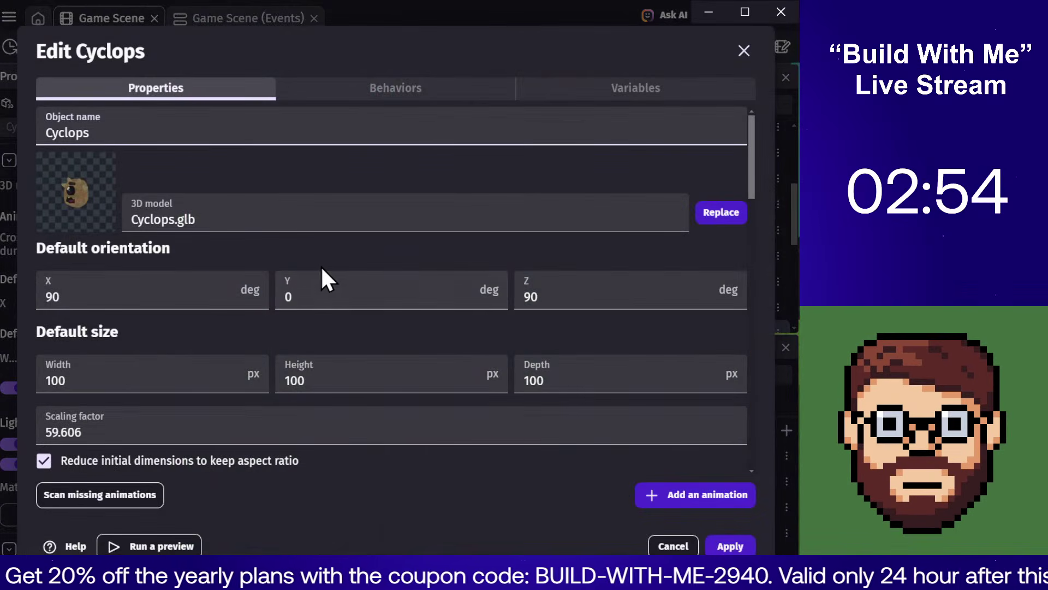
scroll(320, 265, down, 4)
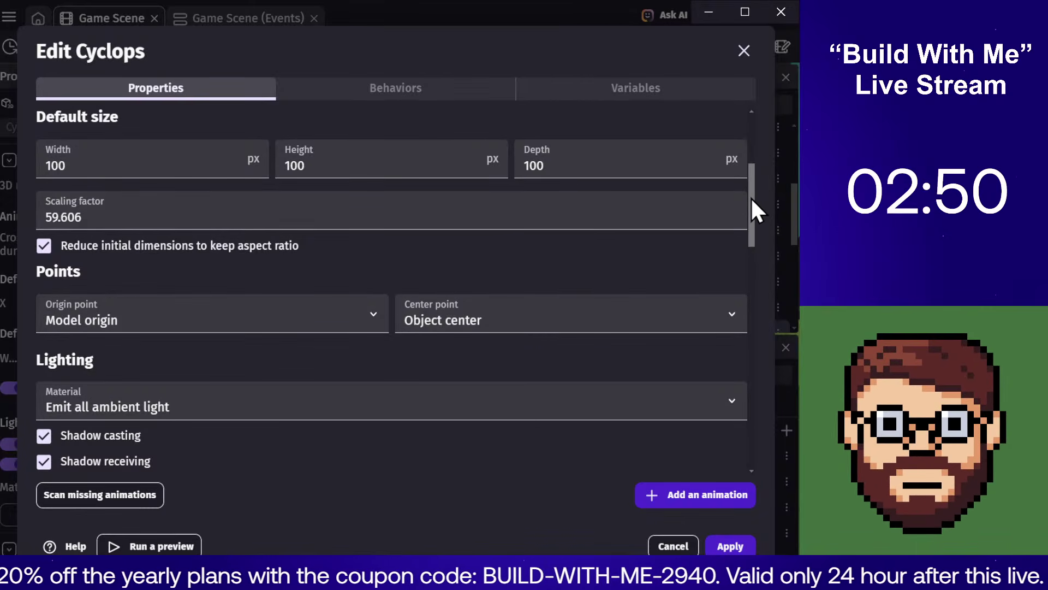
drag(754, 206, 753, 249)
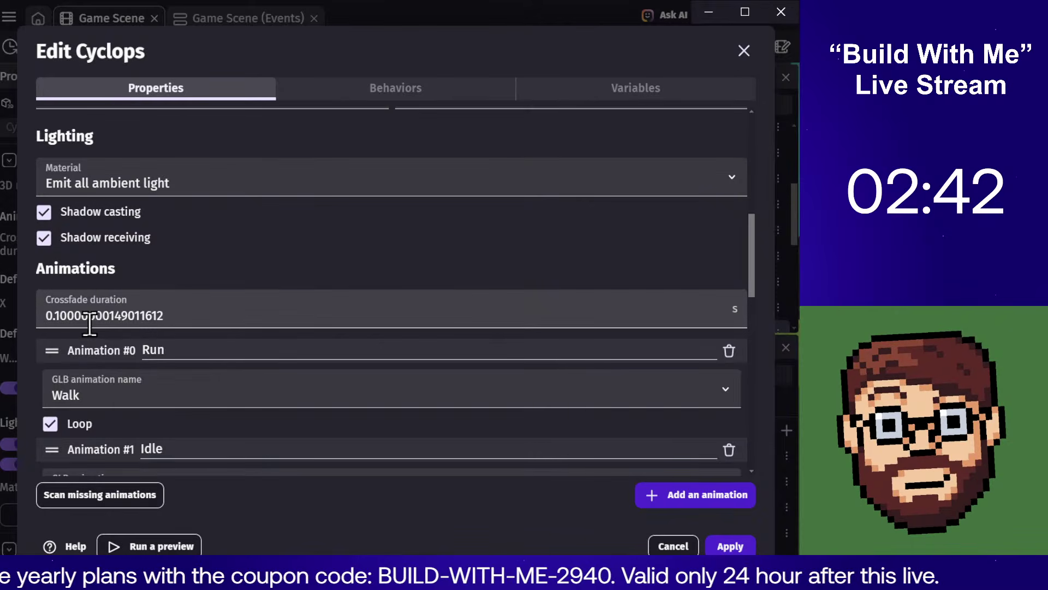
double_click(93, 321)
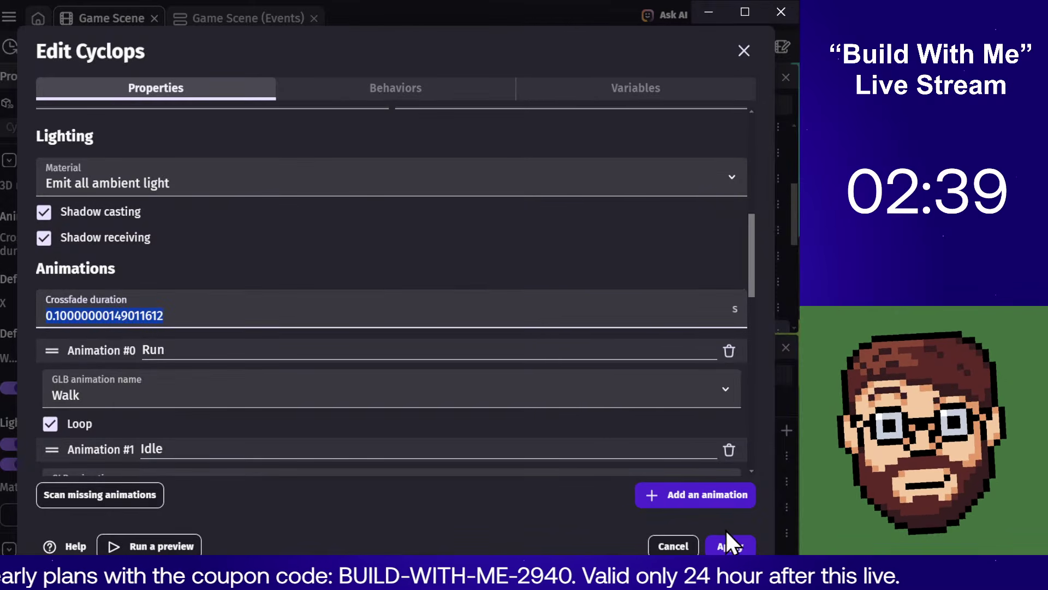
click(729, 544)
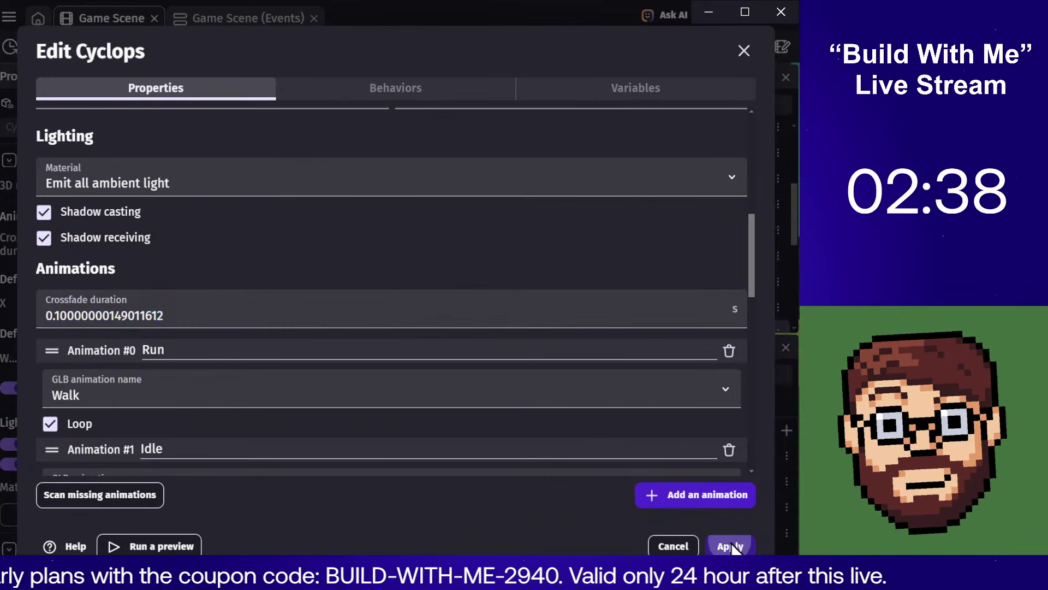
Step: Search the asset store for 3D model assets matching "character" and browse on to the second page of results
middle_drag(310, 302, 421, 323)
scroll(420, 323, down, 5)
click(478, 95)
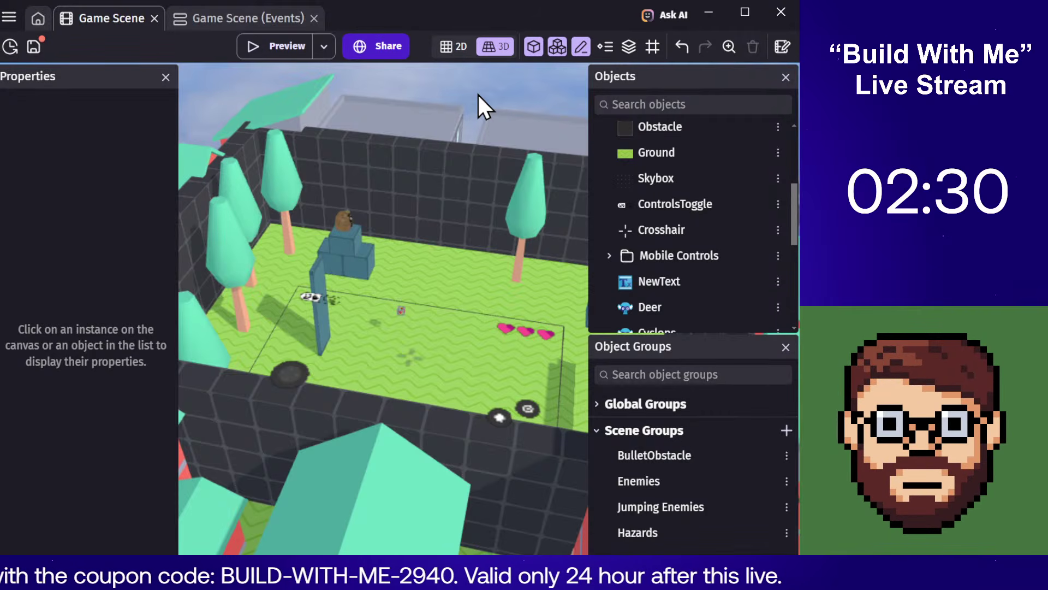
middle_drag(425, 95, 581, 84)
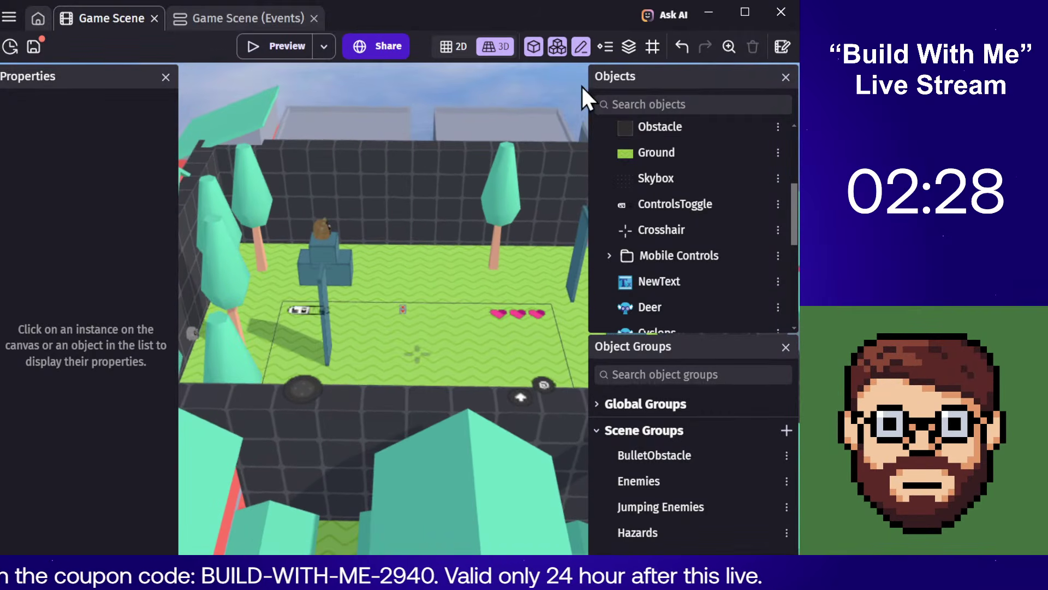
scroll(771, 158, up, 3)
click(780, 162)
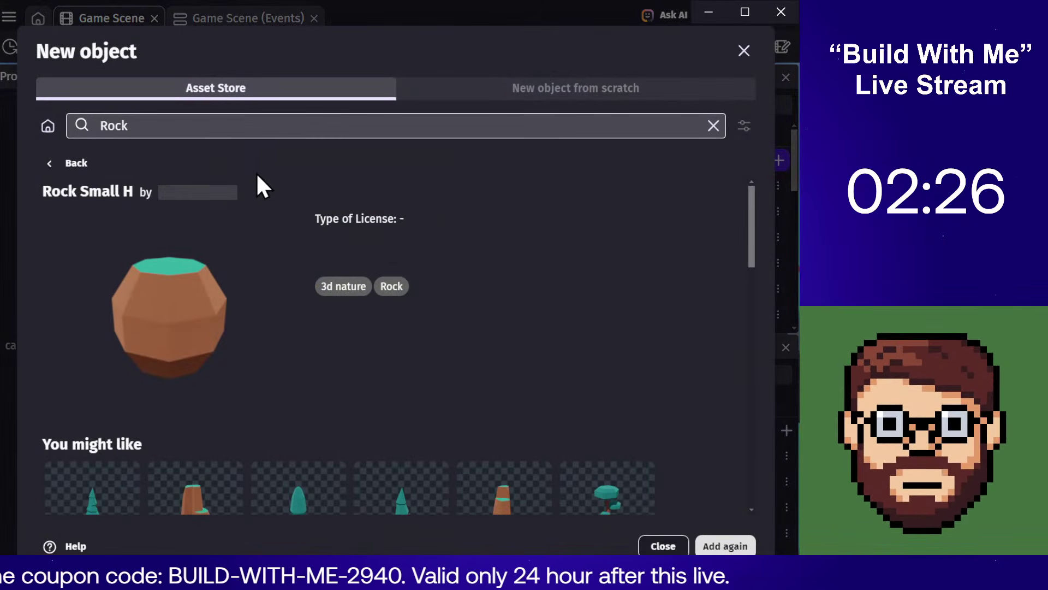
click(713, 125)
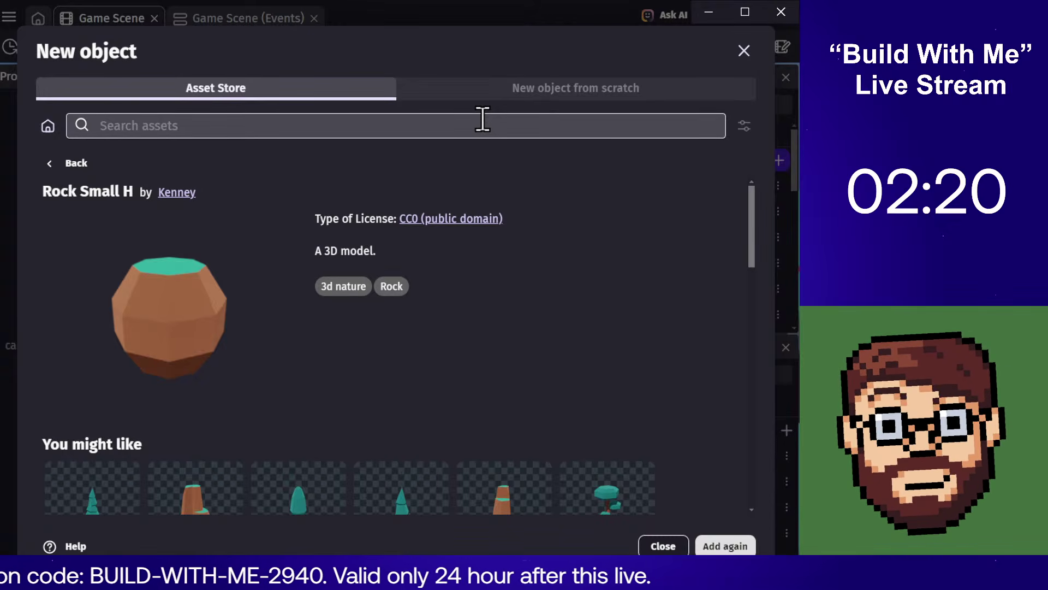
text(character)
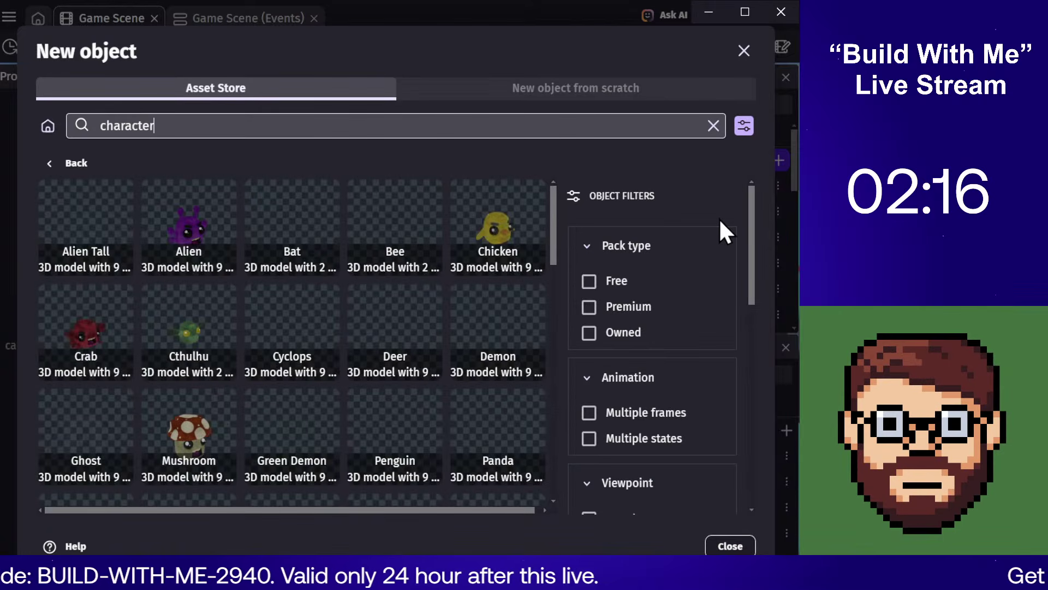
scroll(719, 218, down, 6)
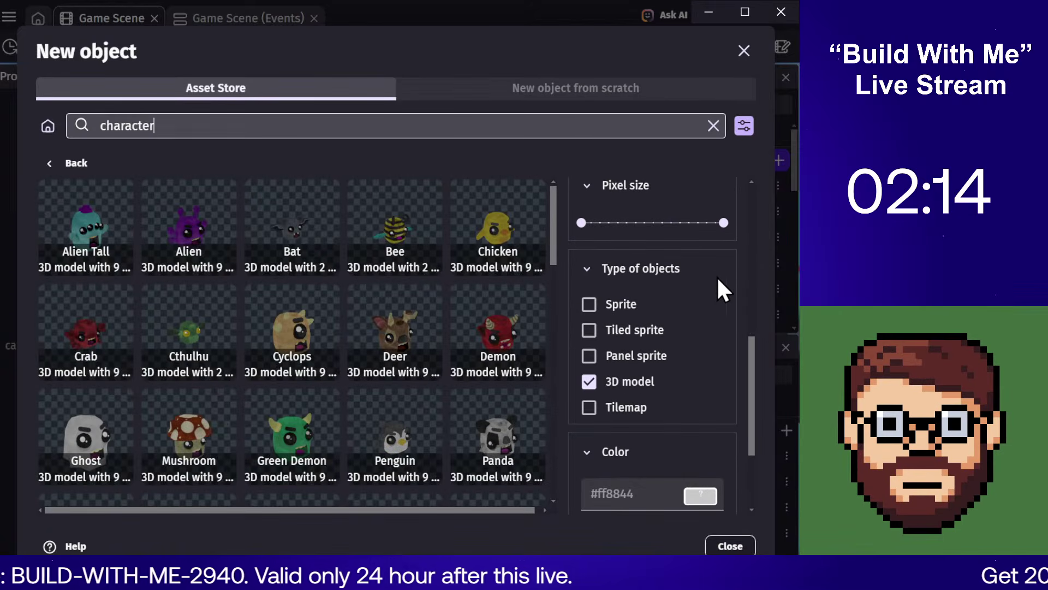
scroll(658, 377, down, 3)
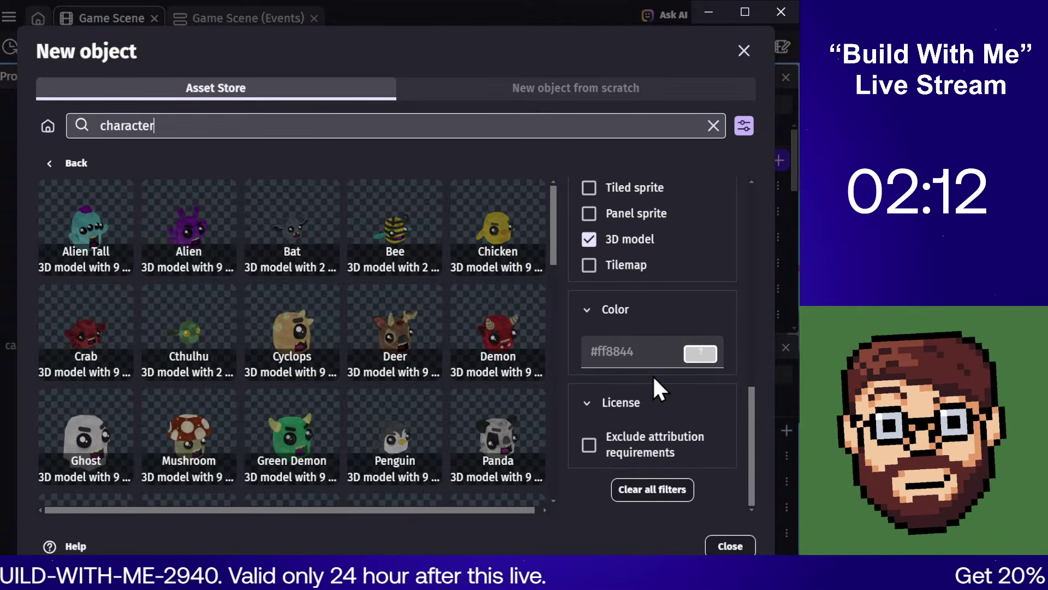
scroll(439, 360, down, 8)
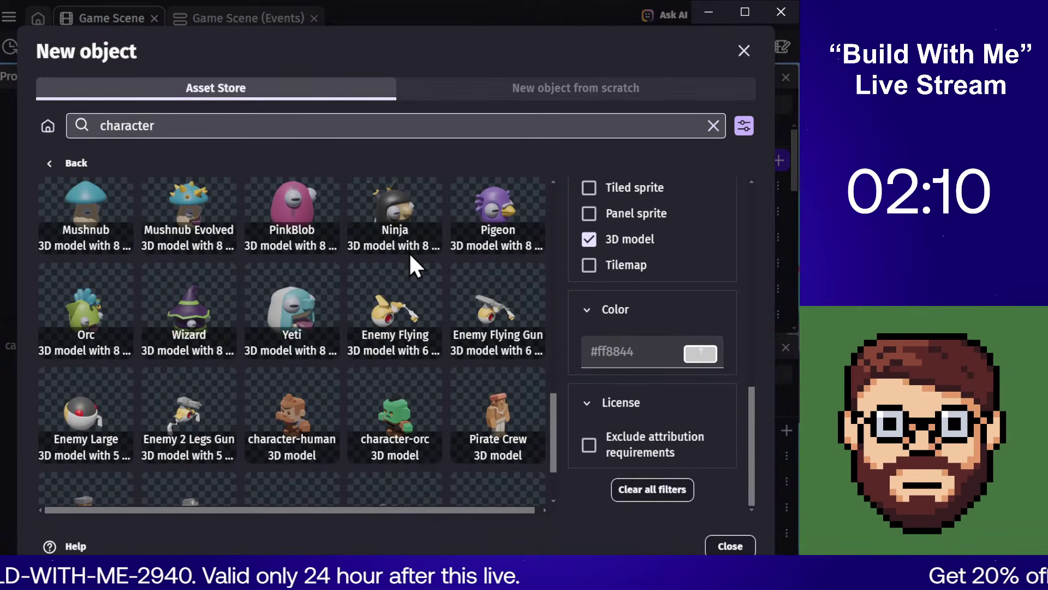
scroll(399, 238, down, 3)
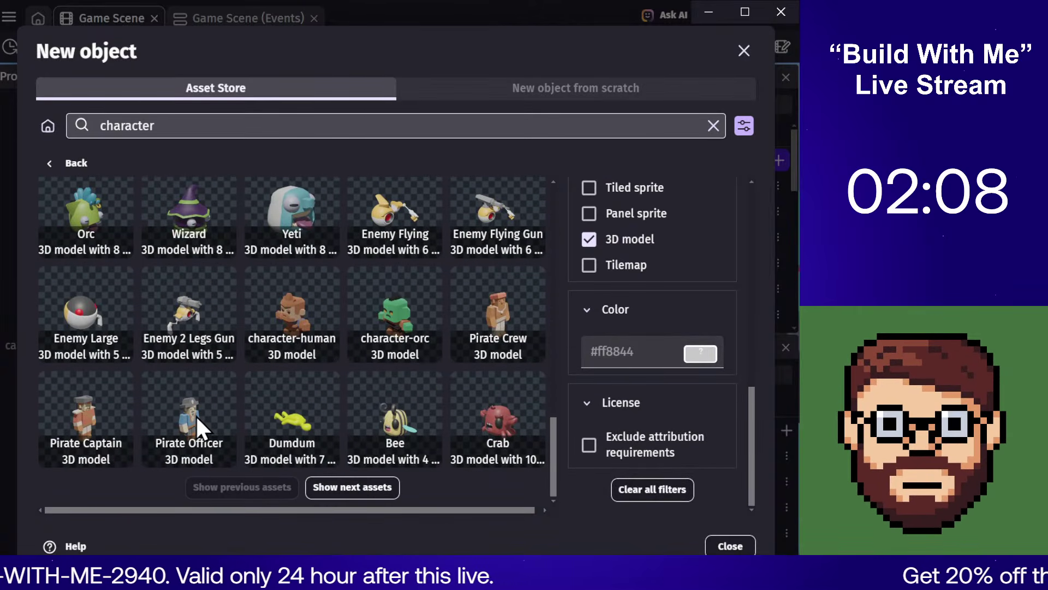
click(341, 486)
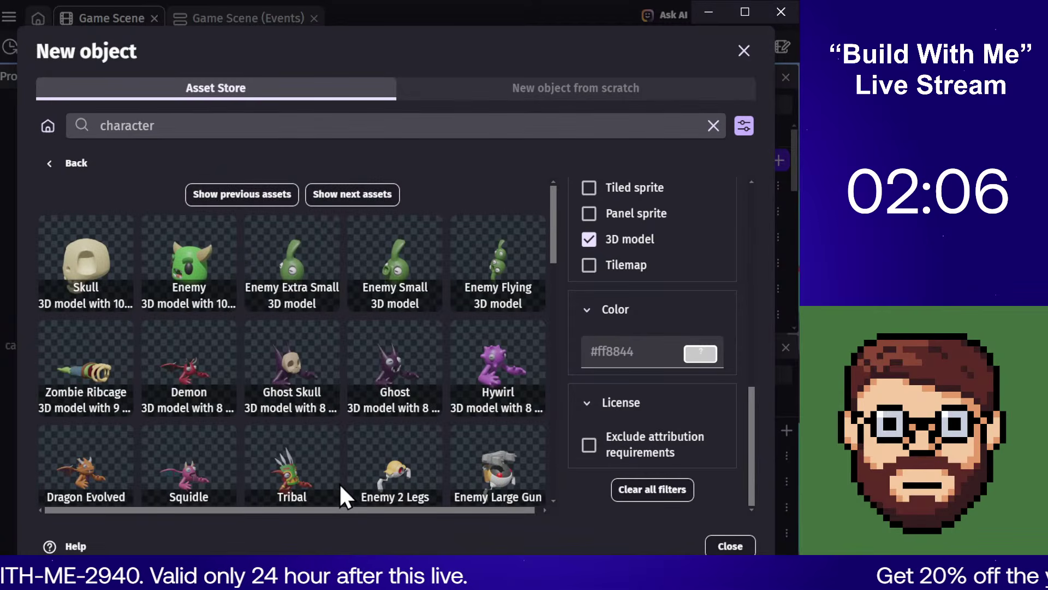
Step: Add the Ghost Skull 3D model from the asset store to the scene's objects
click(289, 361)
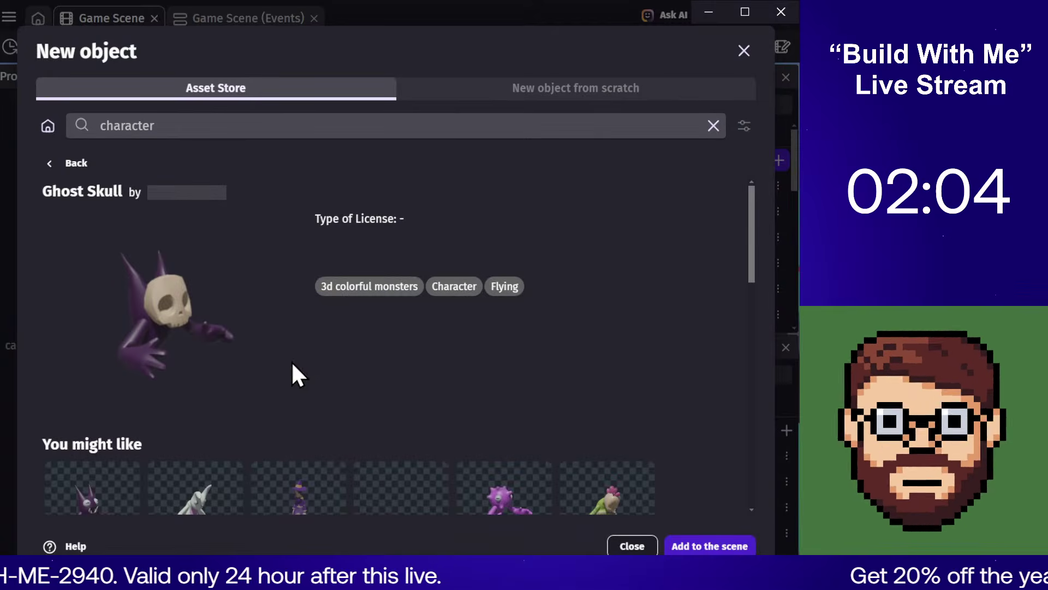
click(694, 547)
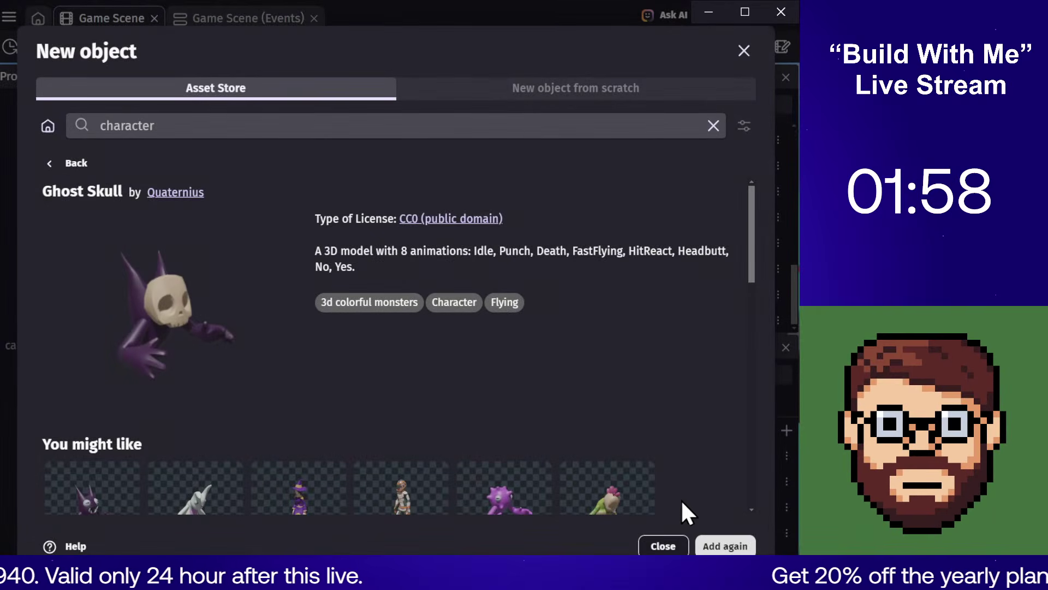
click(677, 543)
Step: Close the object groups list and place a Ghost_Skull instance above the grass near the heart pickup
scroll(700, 300, down, 10)
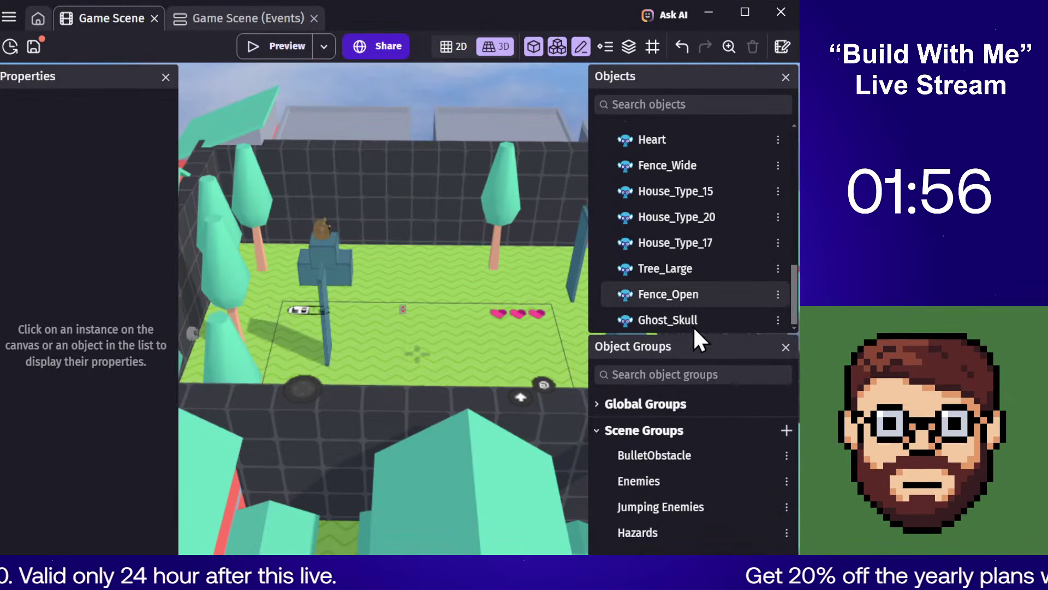
click(785, 346)
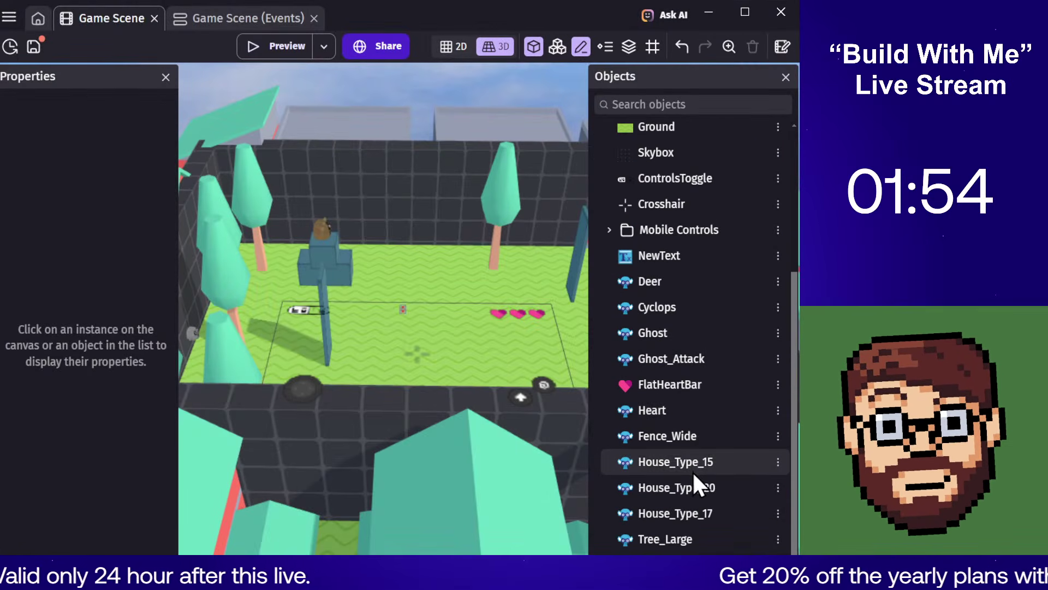
drag(665, 564, 371, 298)
scroll(419, 286, up, 5)
scroll(368, 252, down, 1)
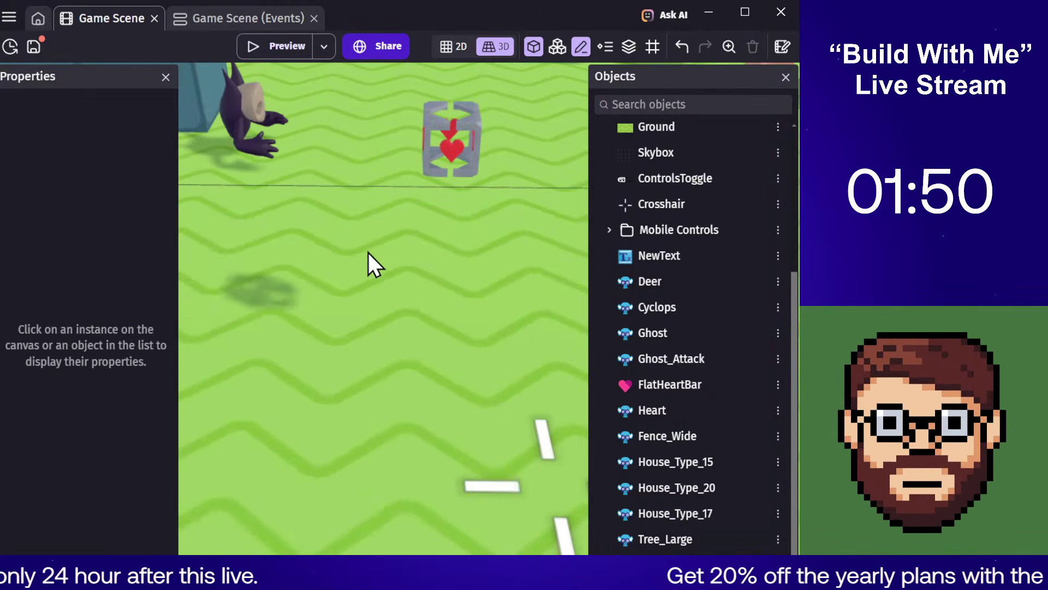
key(shift+l)
click(408, 404)
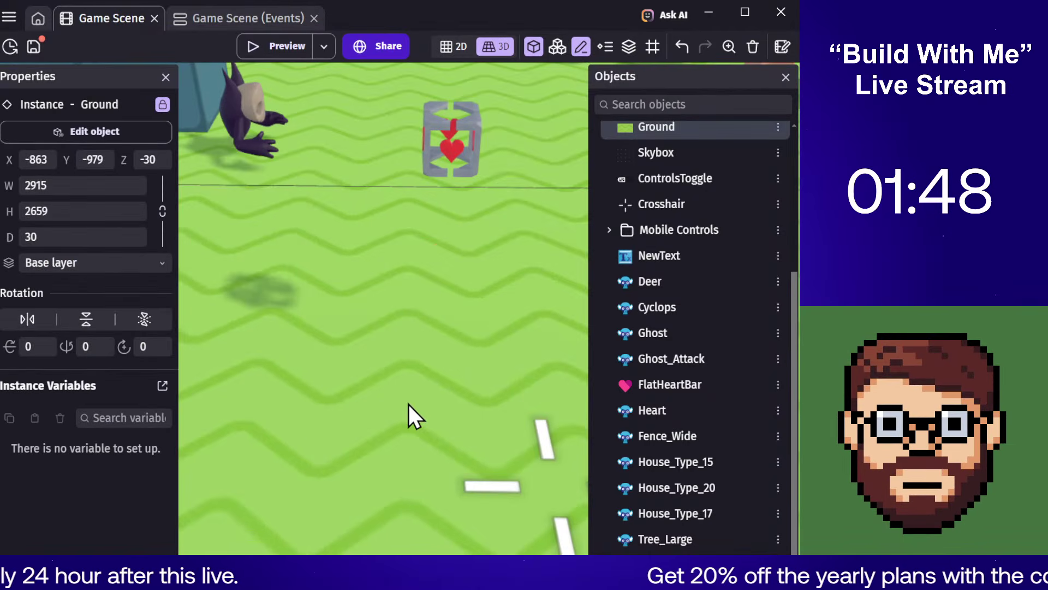
Step: In the Game Scene events, move the last event, below the Heart collision event, into a new group named WIP
click(211, 19)
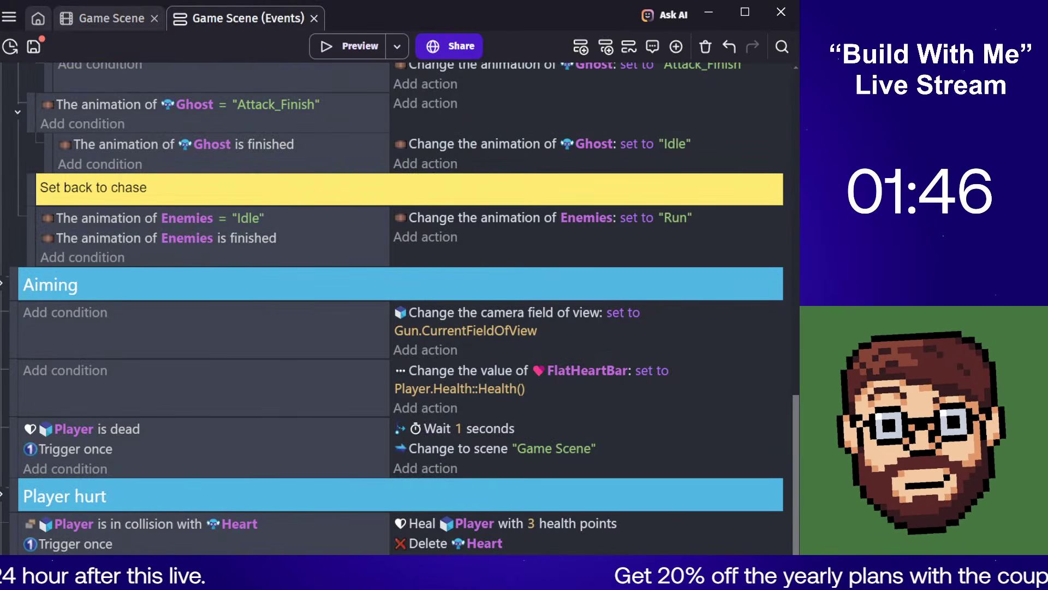
right_click(165, 459)
mouse_move(230, 564)
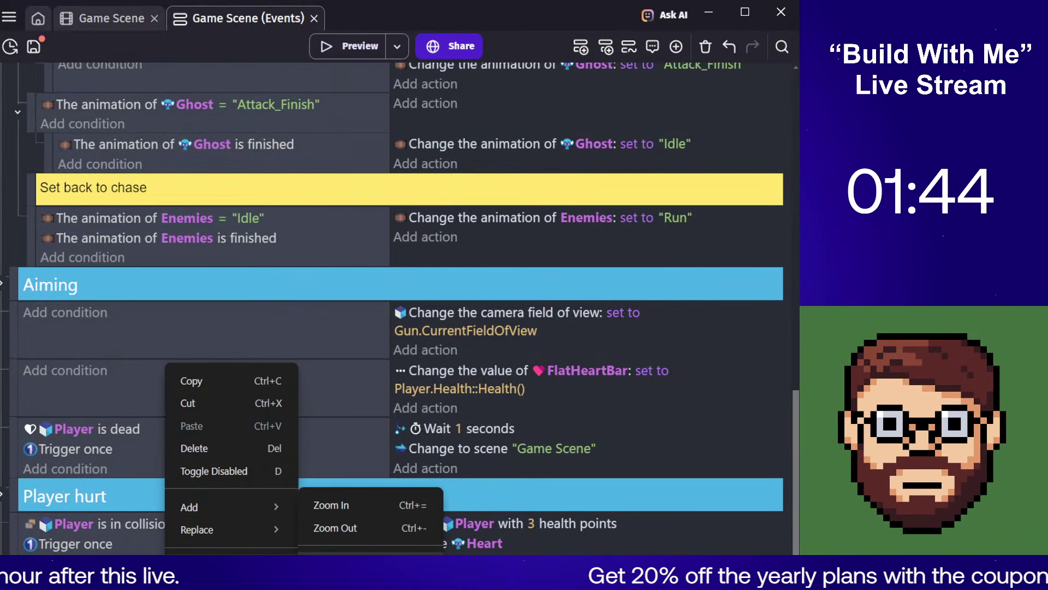
mouse_move(231, 538)
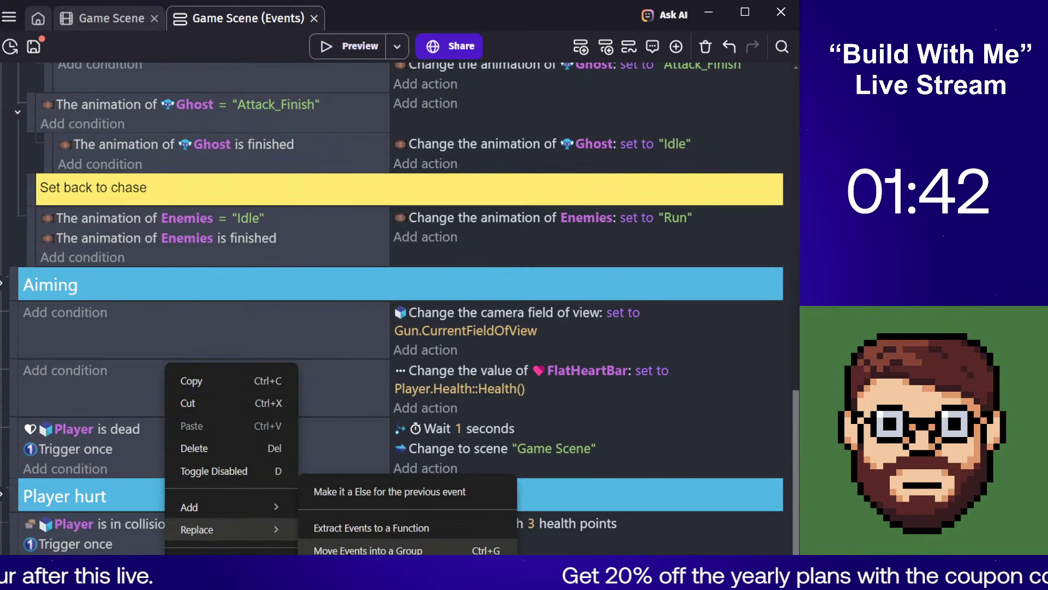
click(368, 551)
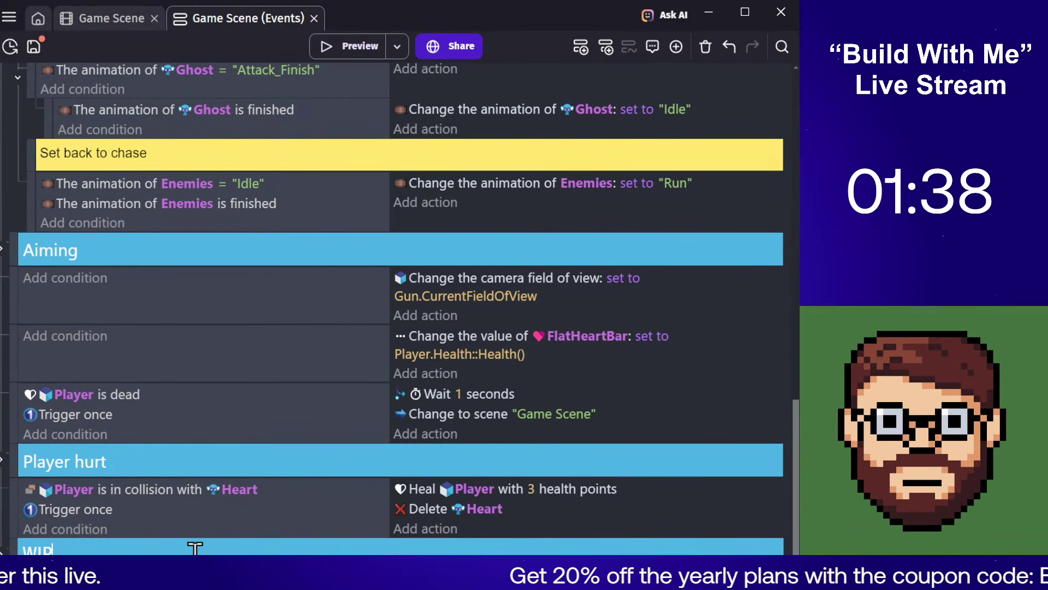
Step: Change the WIP event group's background color to bright magenta
right_click(194, 548)
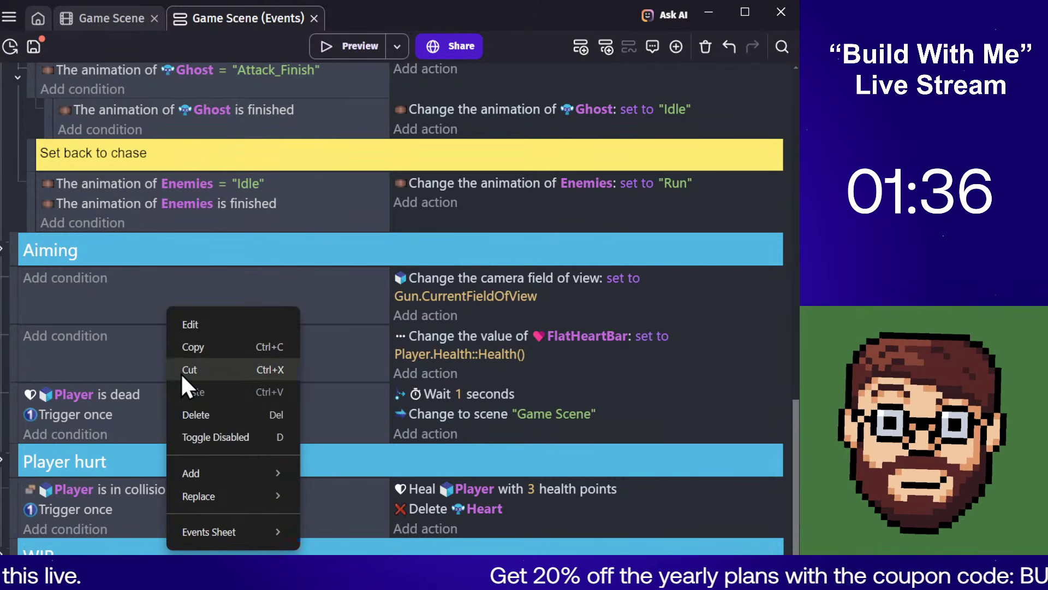
click(207, 326)
click(186, 212)
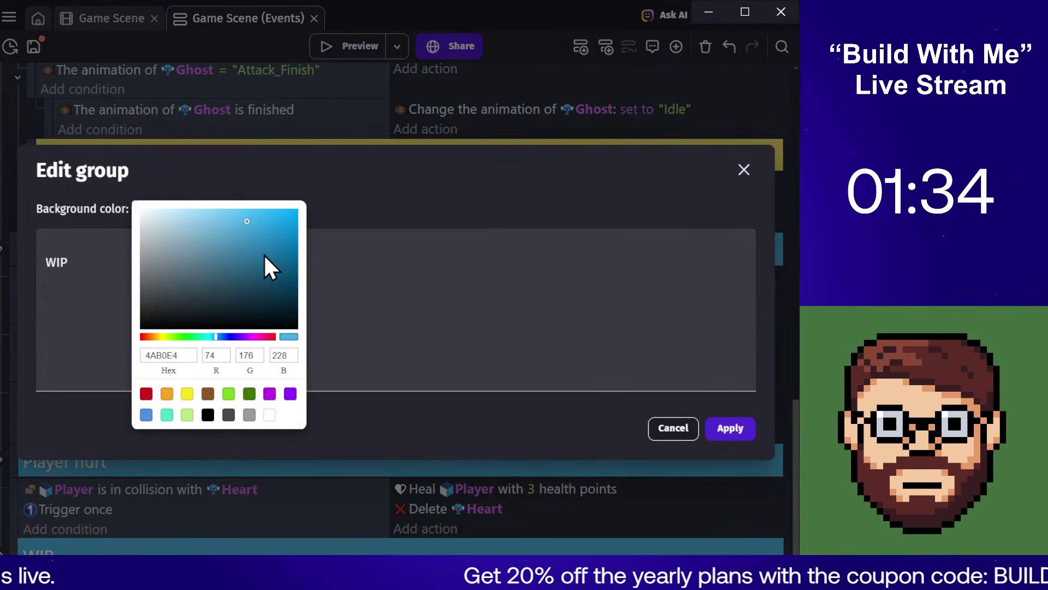
click(255, 340)
drag(248, 224, 303, 204)
click(350, 308)
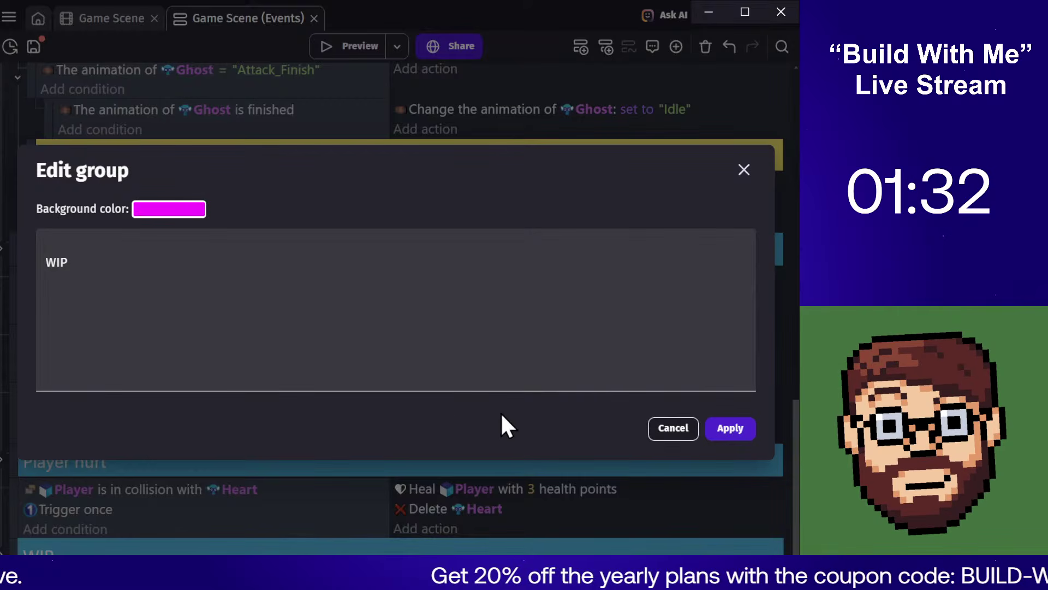
click(732, 429)
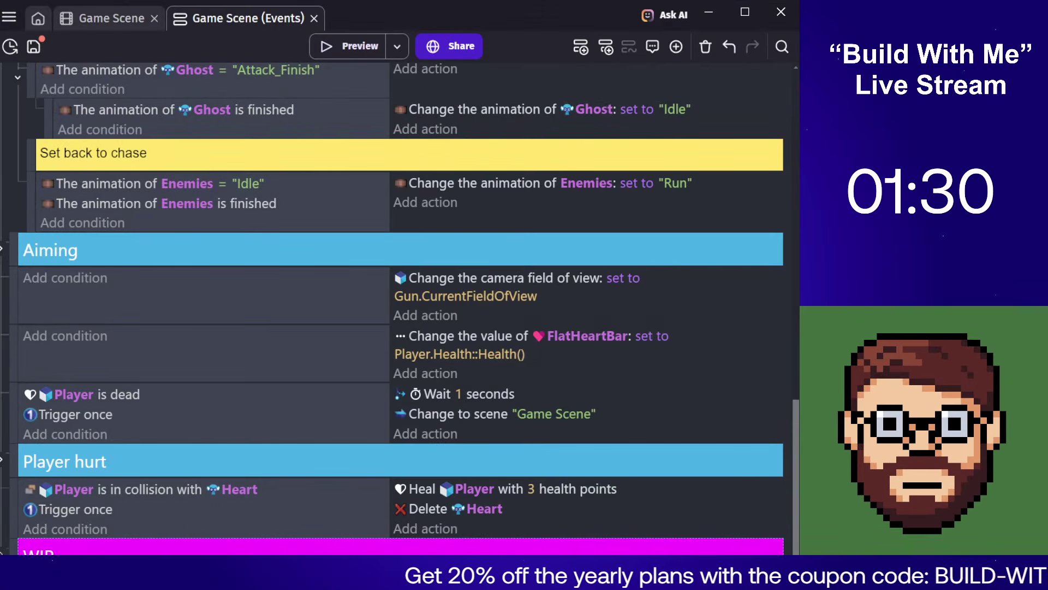
Step: Add a condition to the WIP group's event that checks whether the Ghost_Skull animation is finished
scroll(136, 540, down, 1)
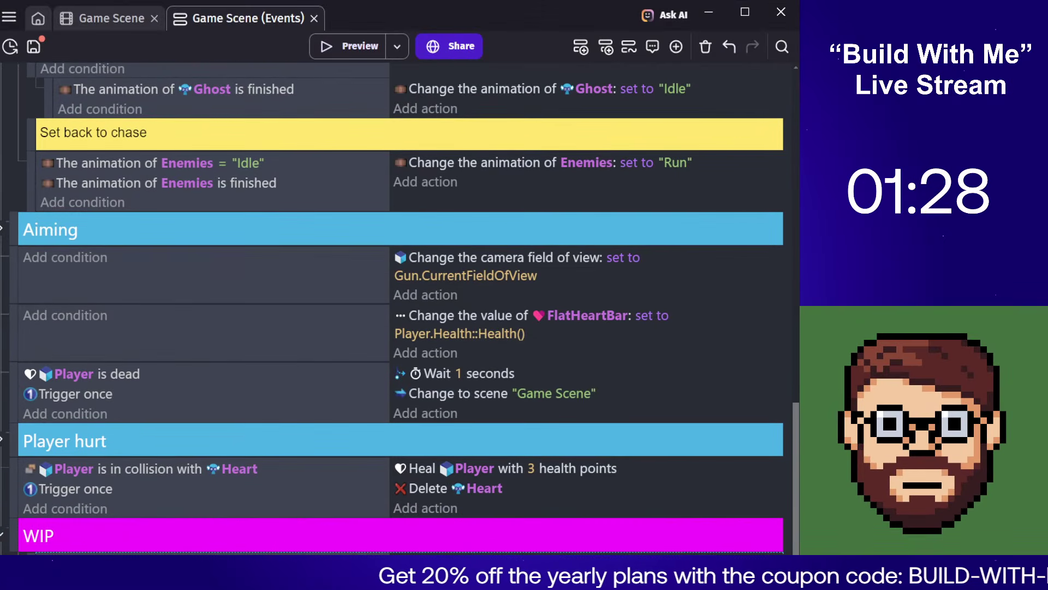
click(103, 565)
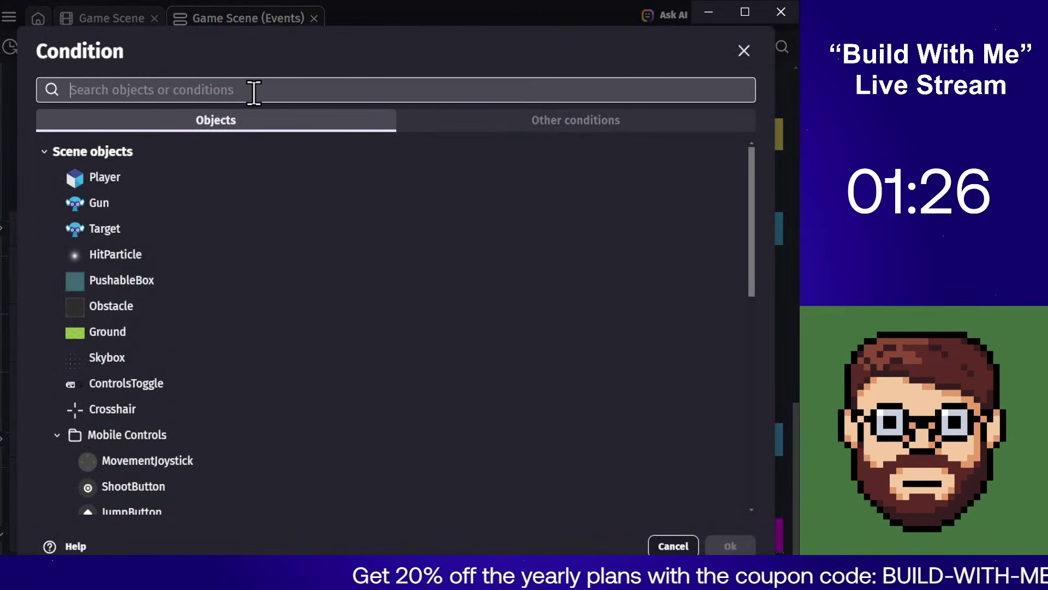
text(Animatio)
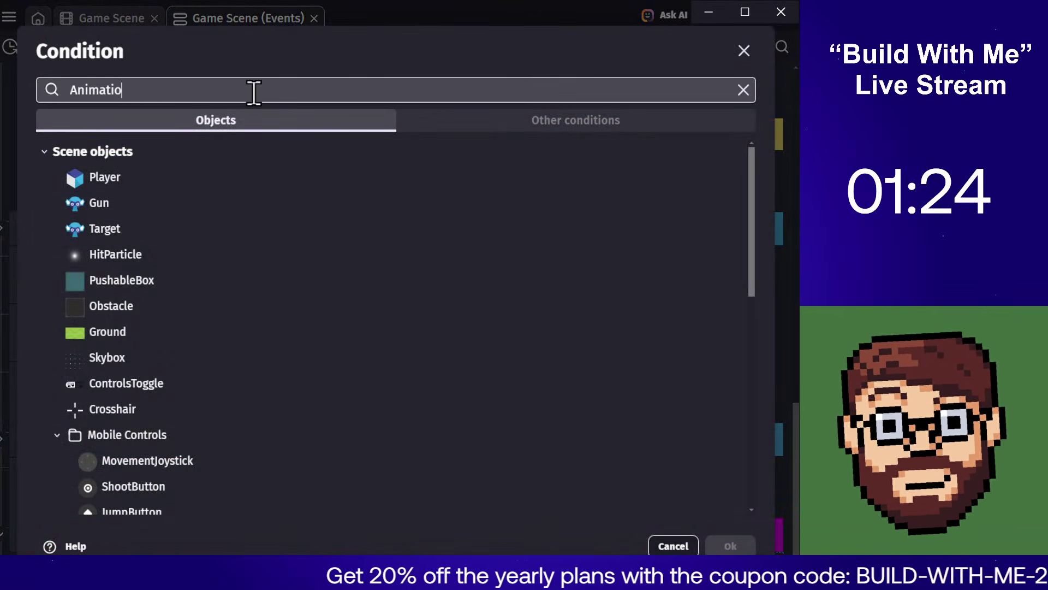
text(n)
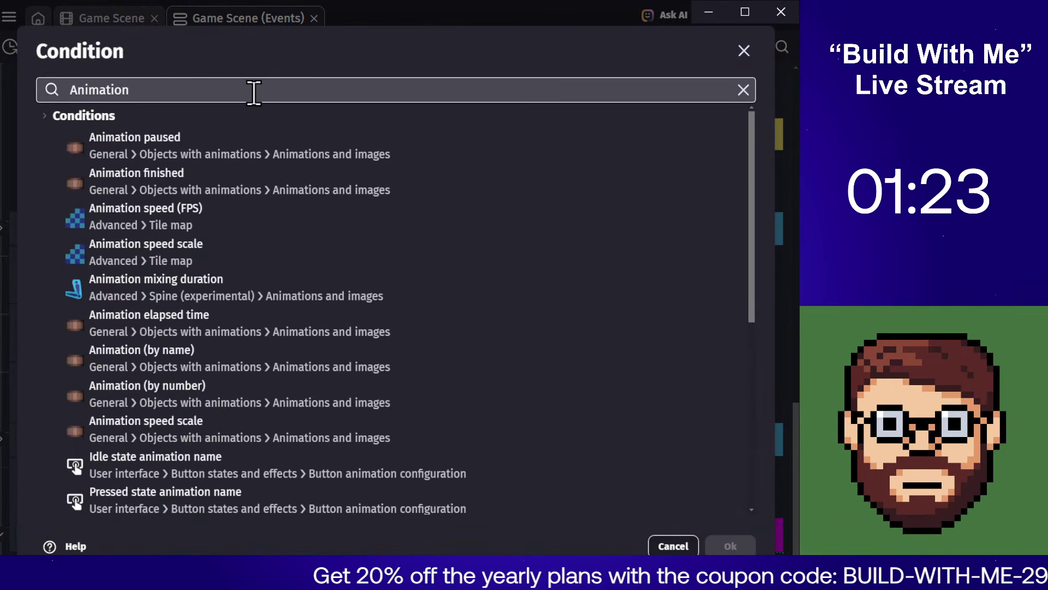
click(189, 174)
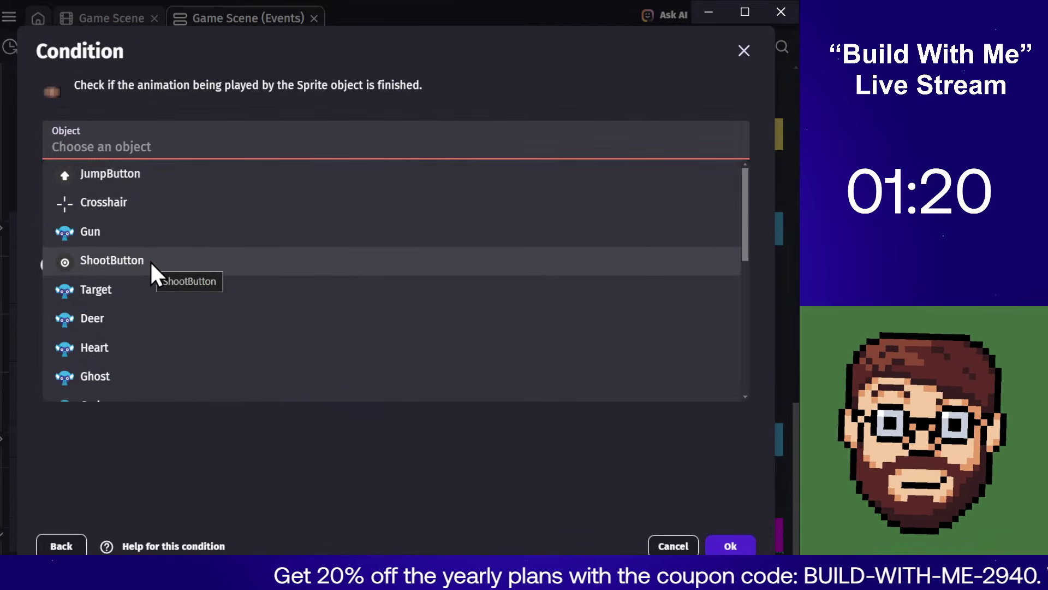
text(gh)
click(132, 231)
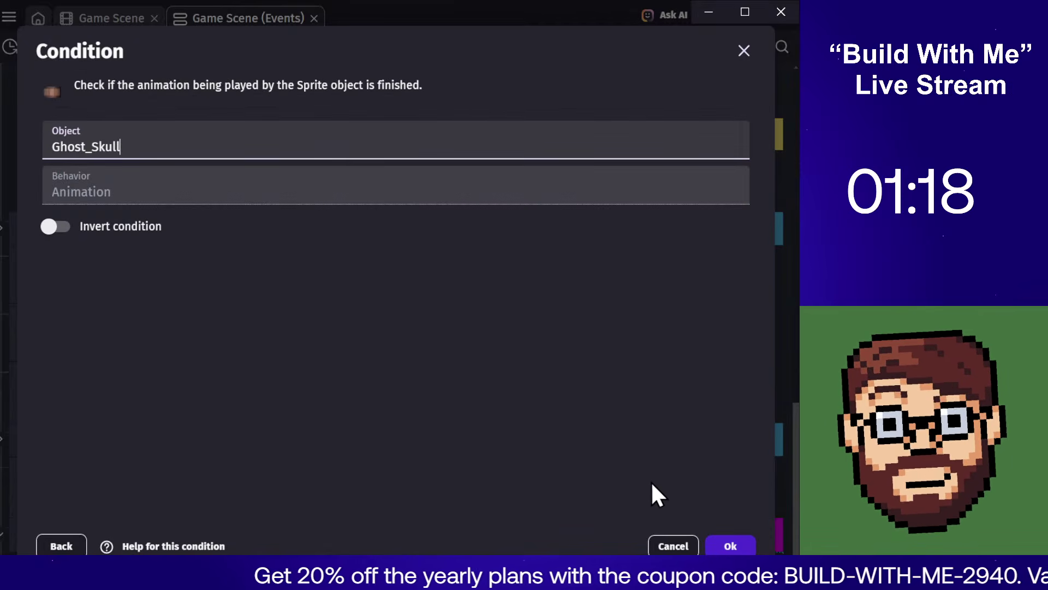
click(729, 546)
Step: Add an action to the same WIP event that sets the Ghost_Skull animation by name to "Punch"
click(436, 543)
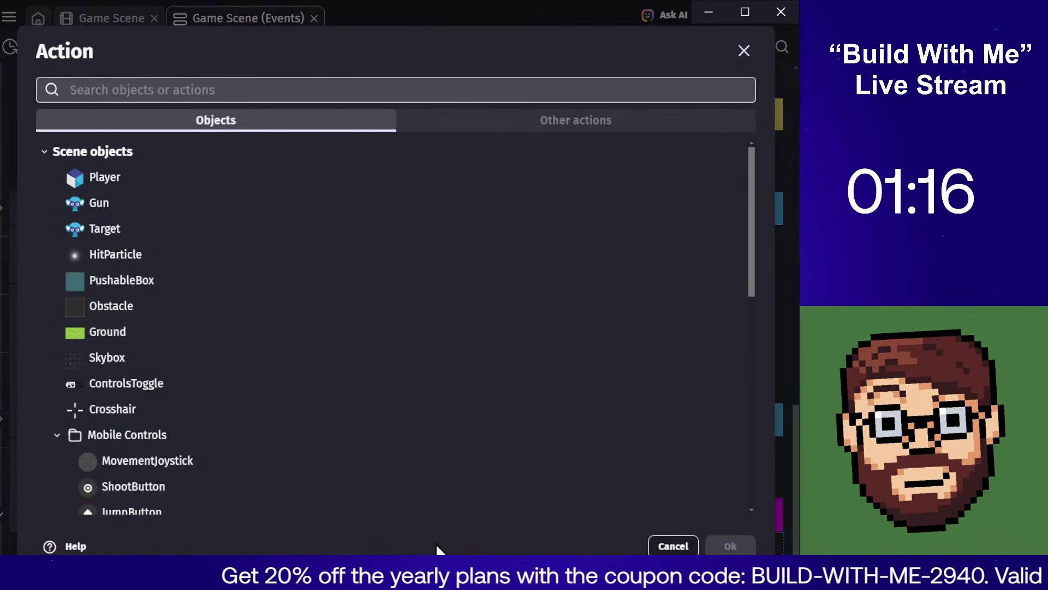
text(animation)
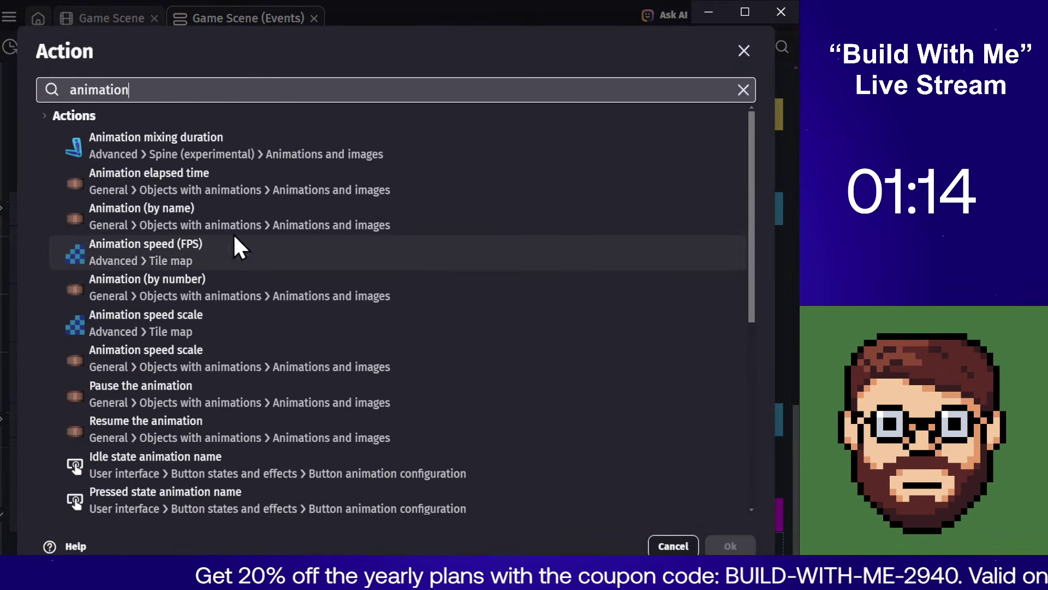
click(214, 209)
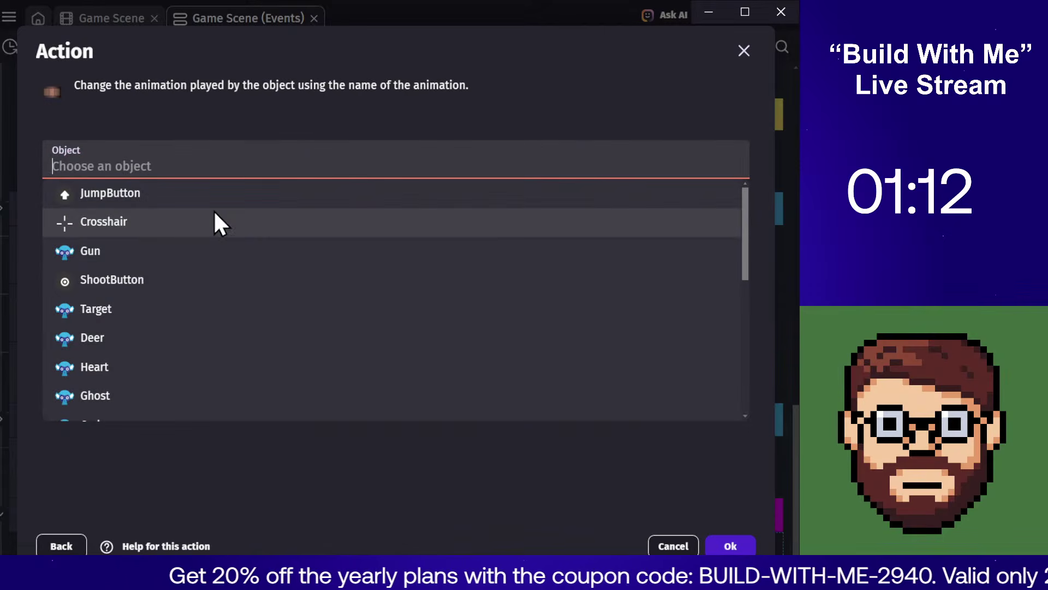
text(gh)
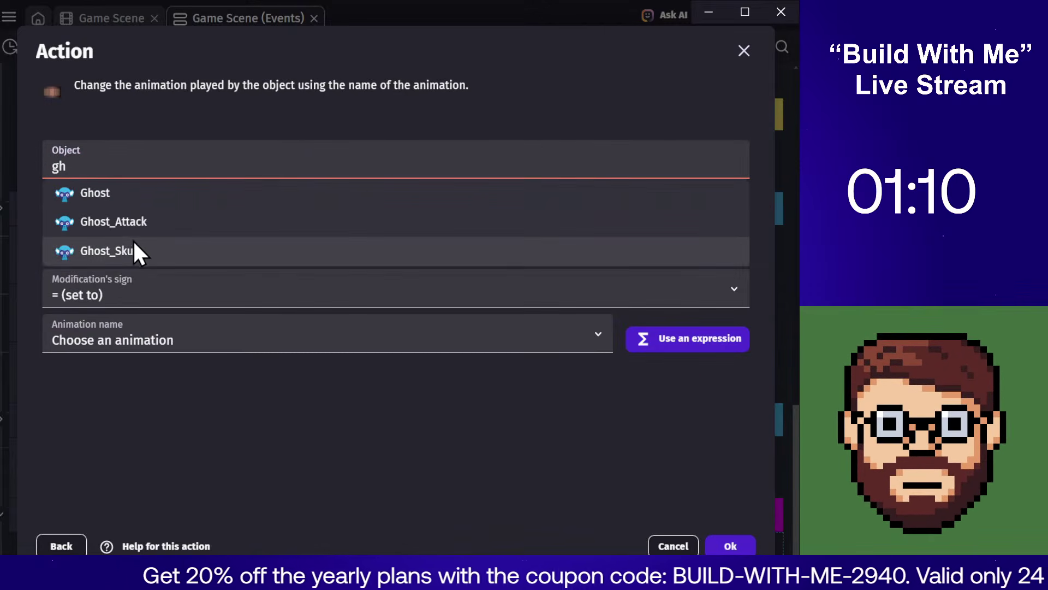
click(133, 251)
click(146, 302)
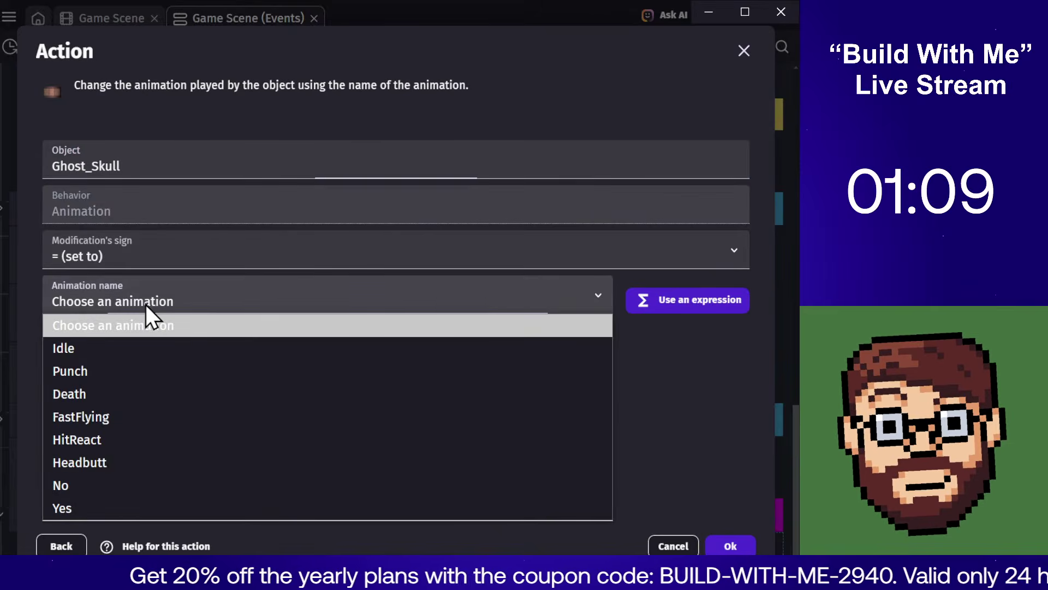
click(126, 371)
click(730, 546)
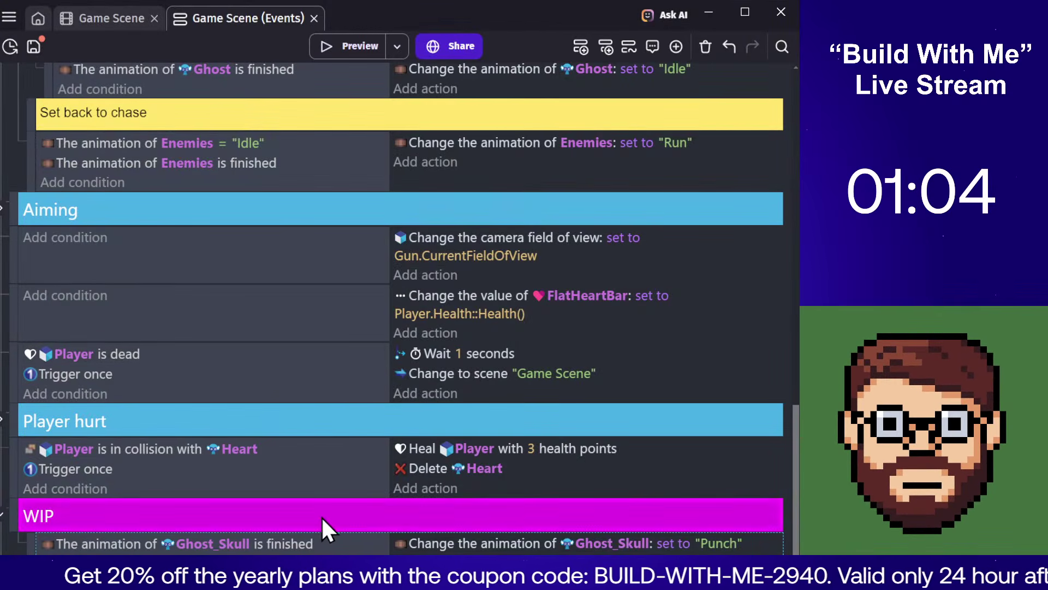
Step: Duplicate the WIP event and give the first copy a Ghost_Skull animation = "Idle" condition, placed above its animation-finished condition
scroll(319, 475, down, 1)
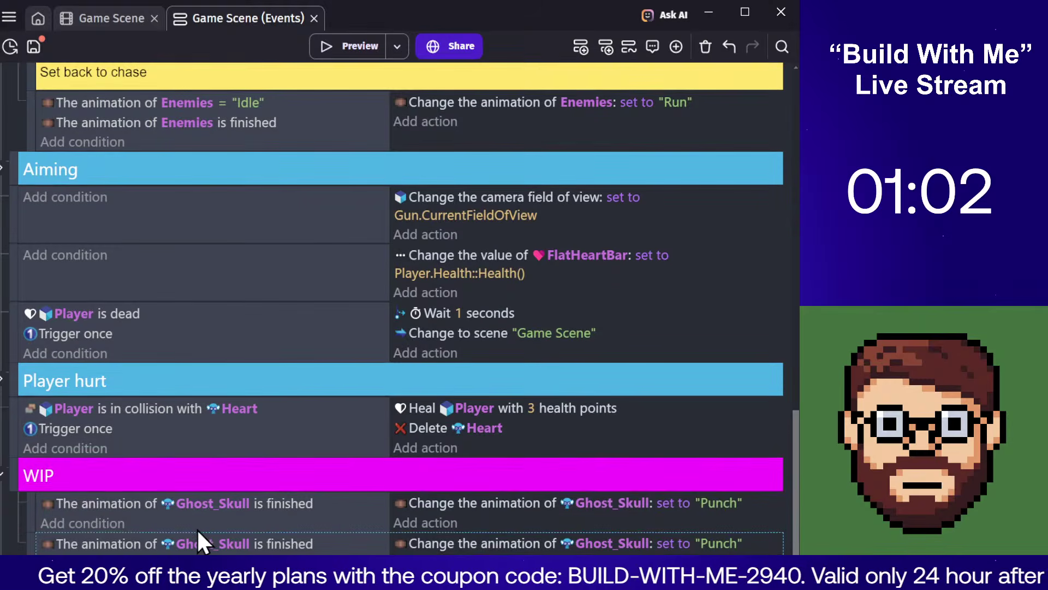
click(99, 521)
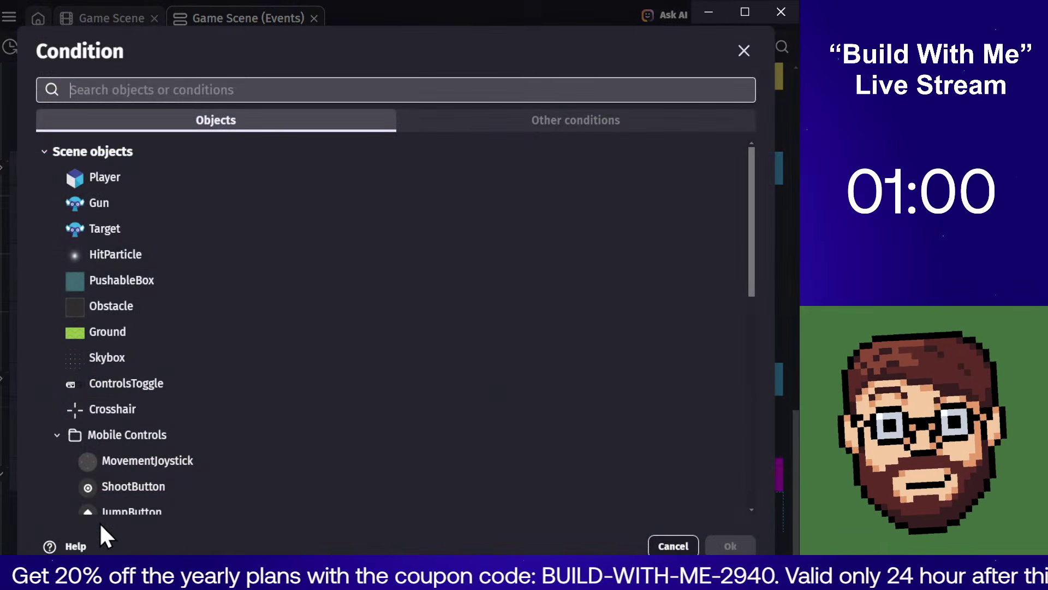
text(anima)
key(BackSpace)
key(BackSpace)
key(BackSpace)
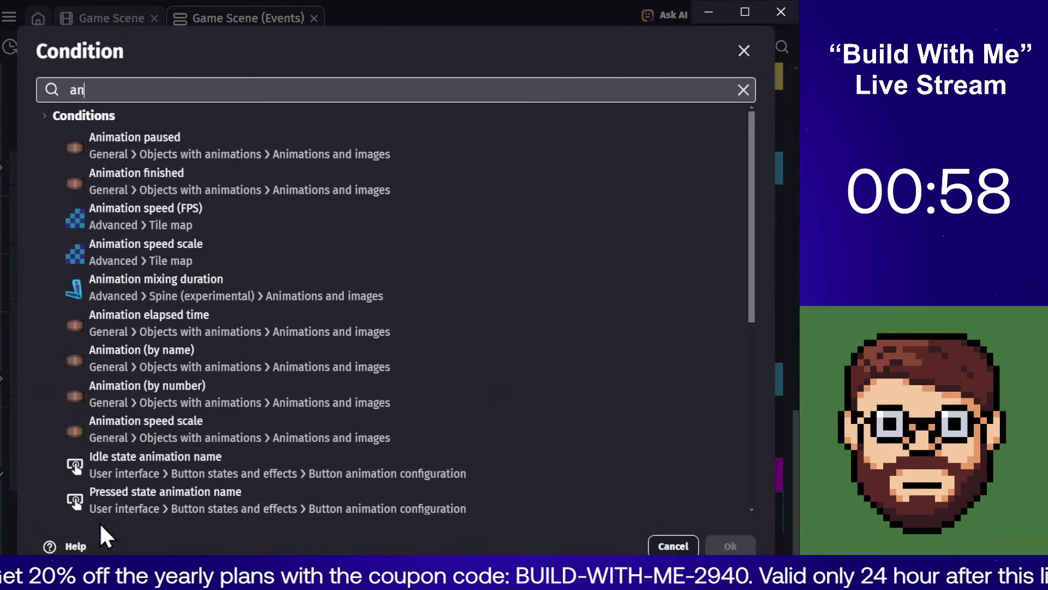
text(ima)
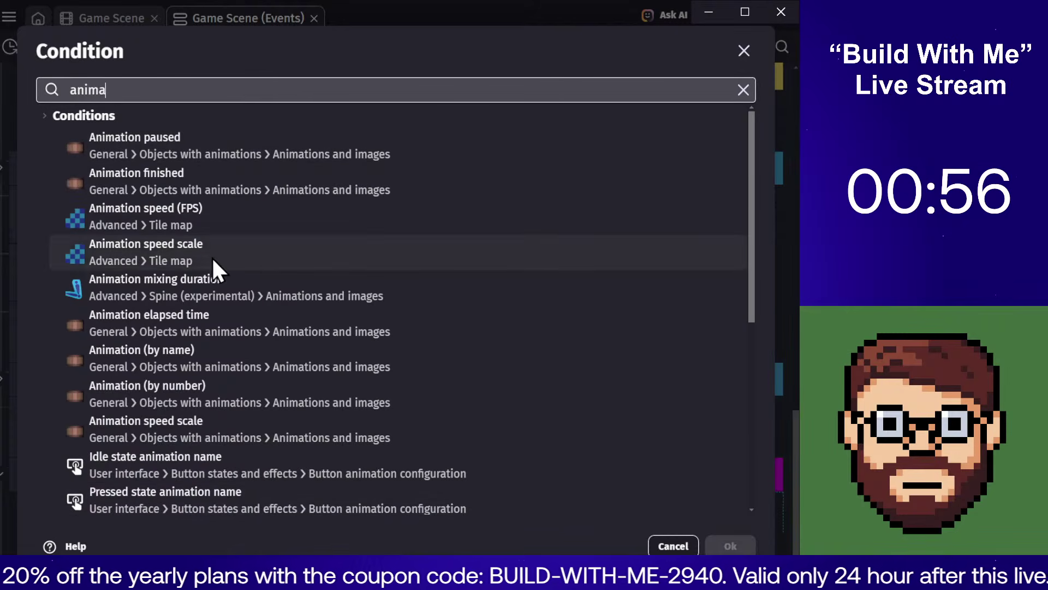
click(206, 358)
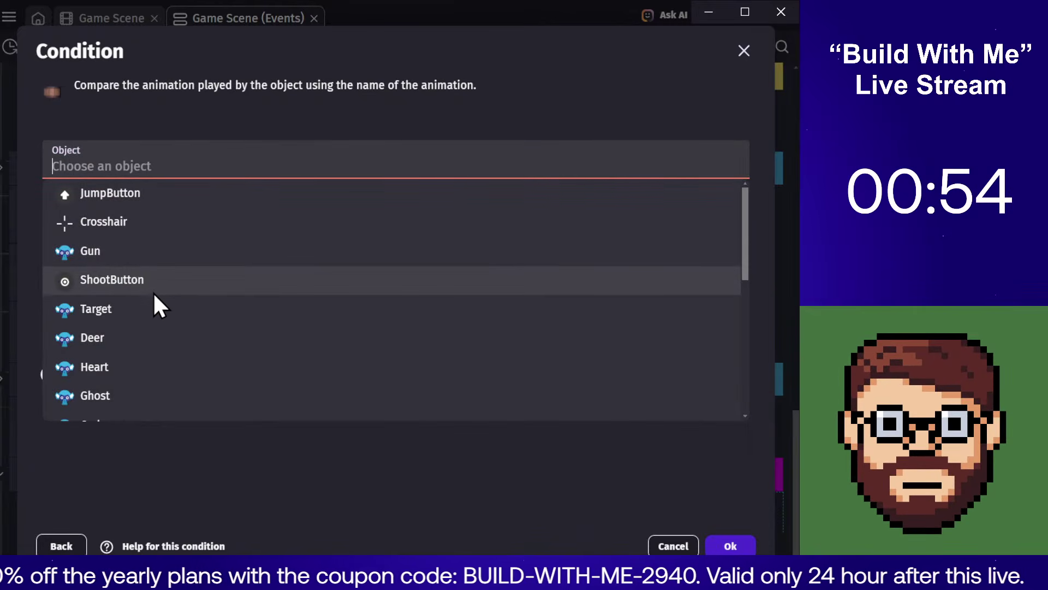
text(gh)
click(133, 249)
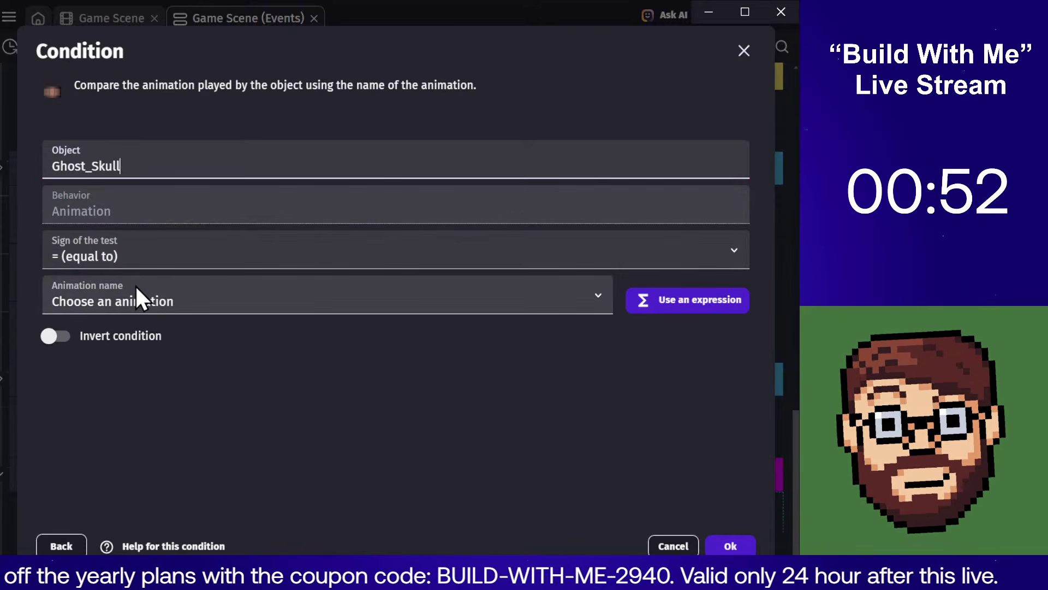
click(138, 295)
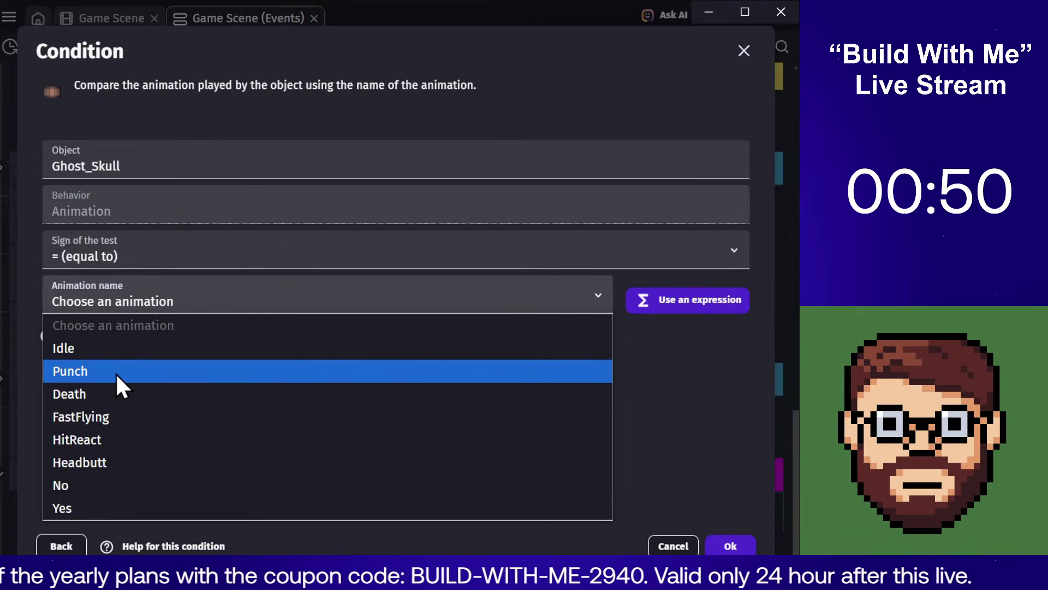
click(113, 347)
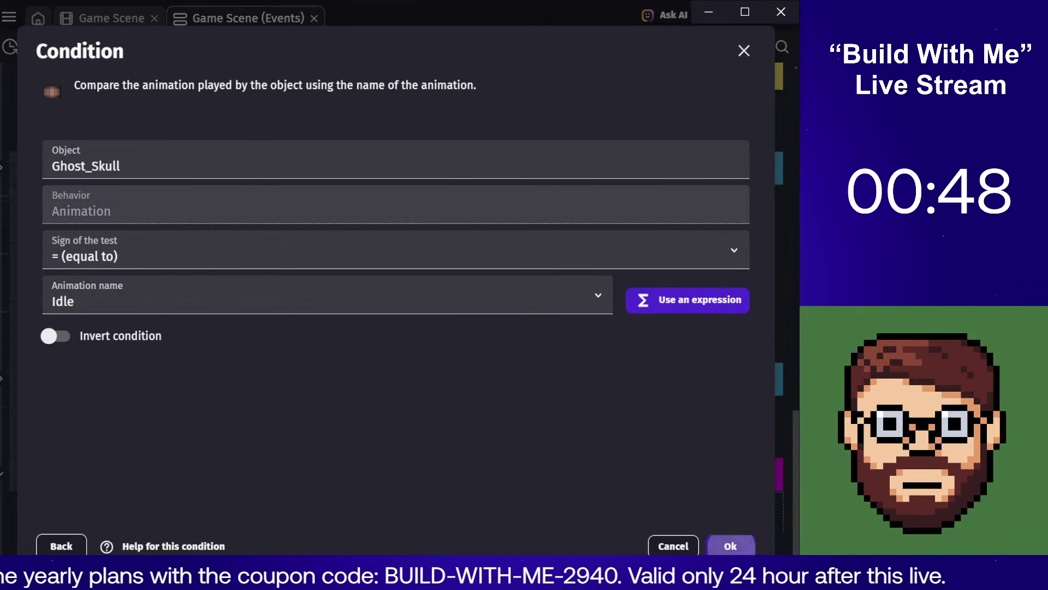
click(730, 548)
scroll(123, 504, down, 2)
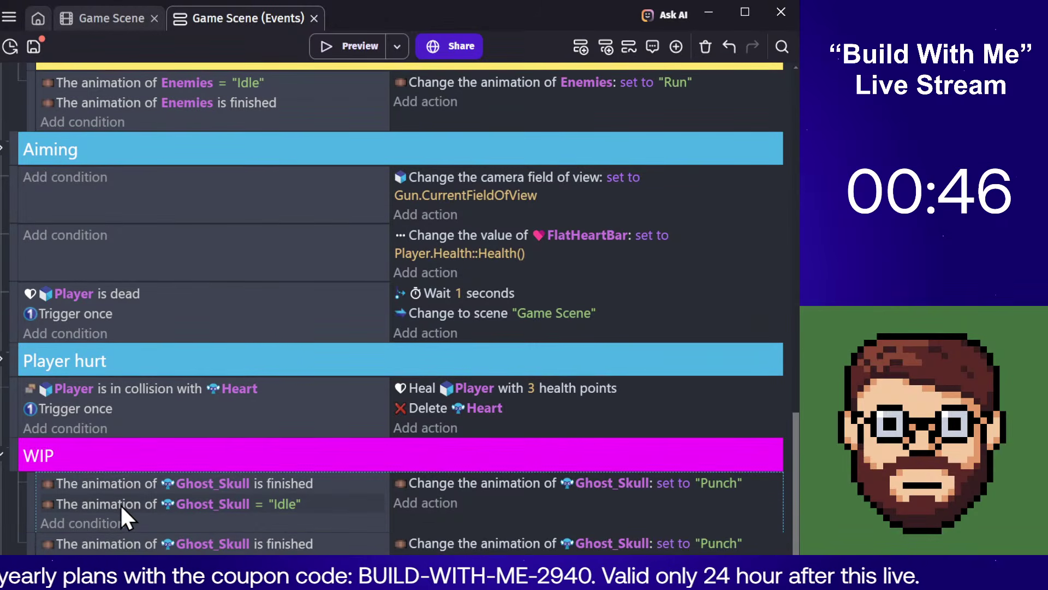
drag(120, 503, 117, 483)
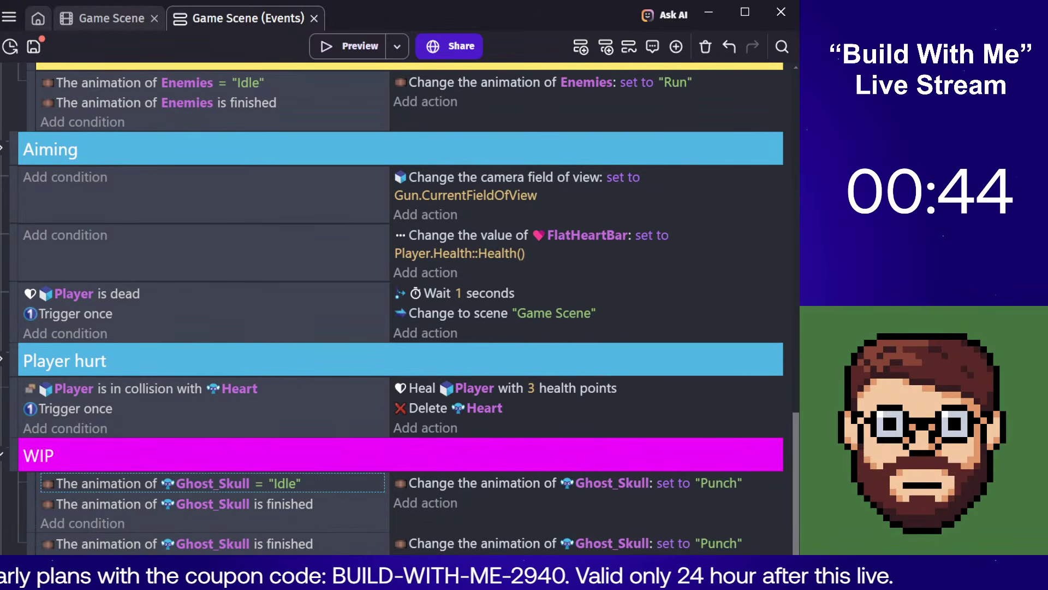
Step: Paste the Ghost_Skull animation name condition into the second WIP event and set its animation to "Punch"
click(128, 564)
click(117, 545)
key(ctrl+v)
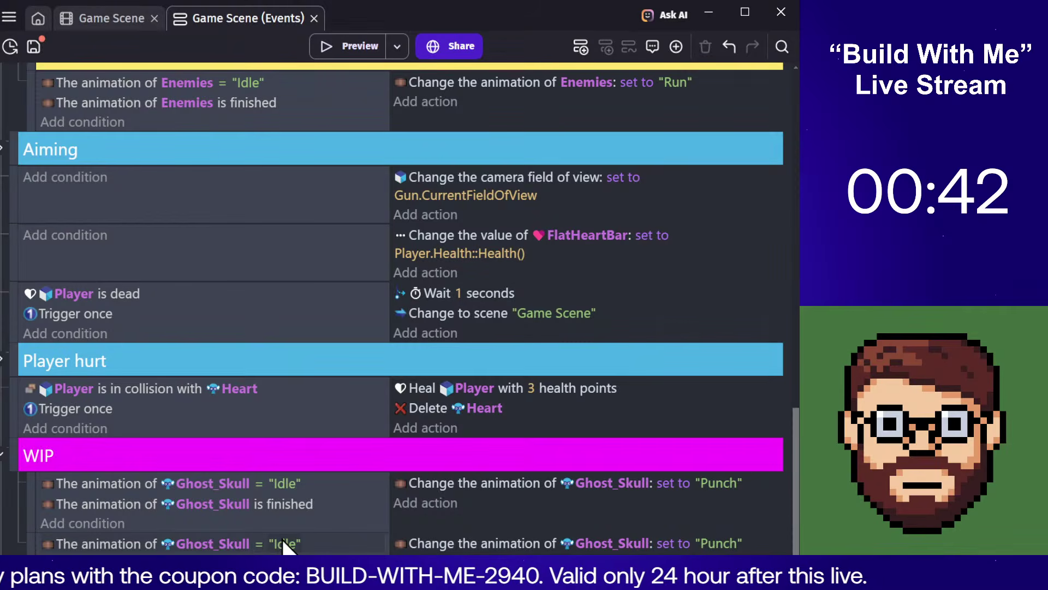
click(282, 540)
click(331, 499)
click(315, 346)
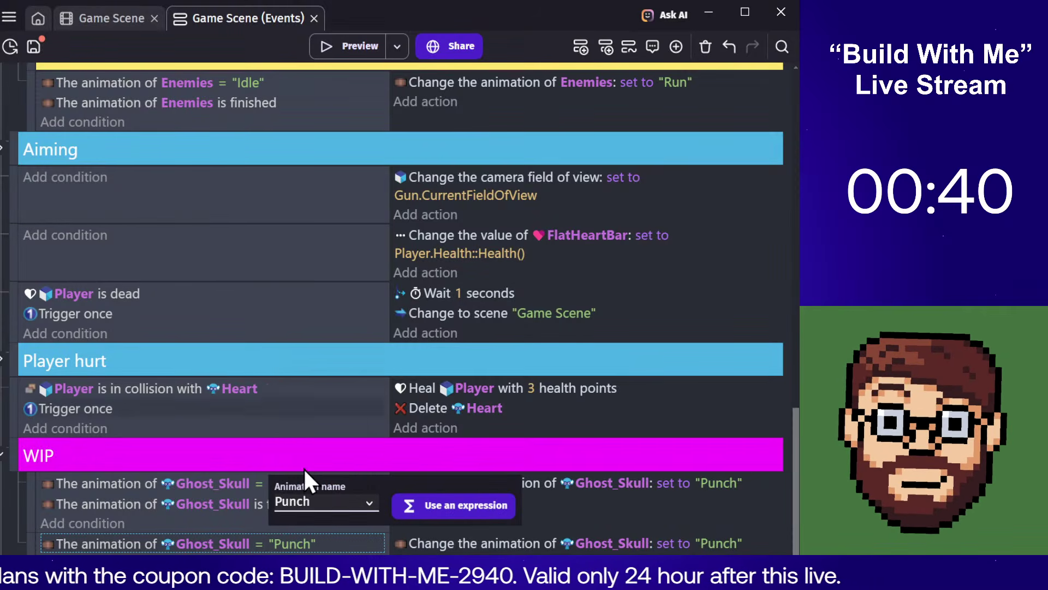
click(268, 529)
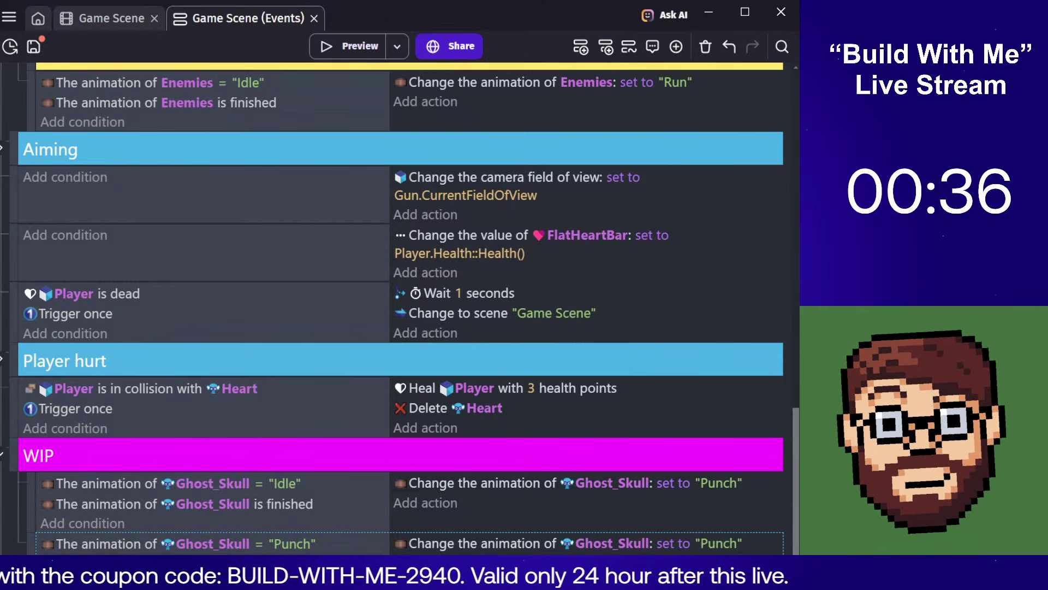
Step: Set the second WIP event's action to change the Ghost_Skull animation to "Idle"
click(721, 543)
click(638, 501)
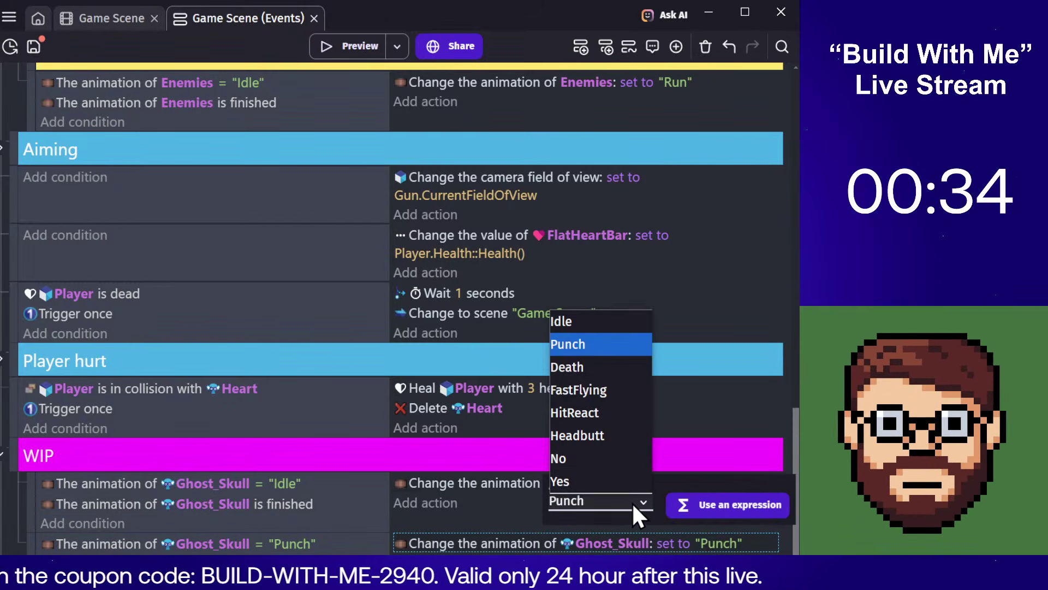
click(579, 323)
click(474, 512)
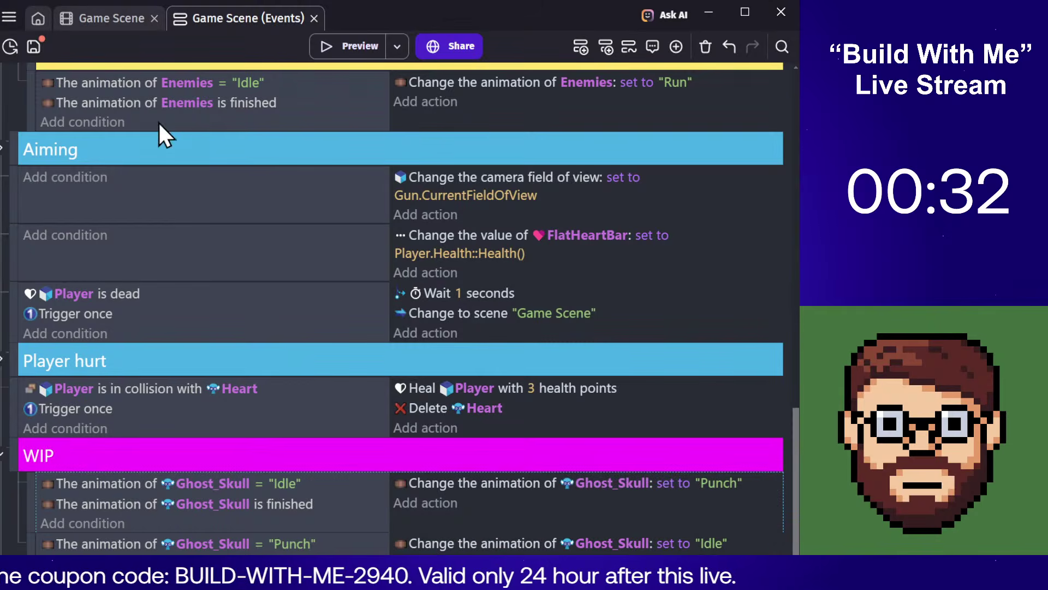
Step: In the Game Scene editor, move the Ghost_Skull instance across the open grass to X 576, Y 384
click(103, 19)
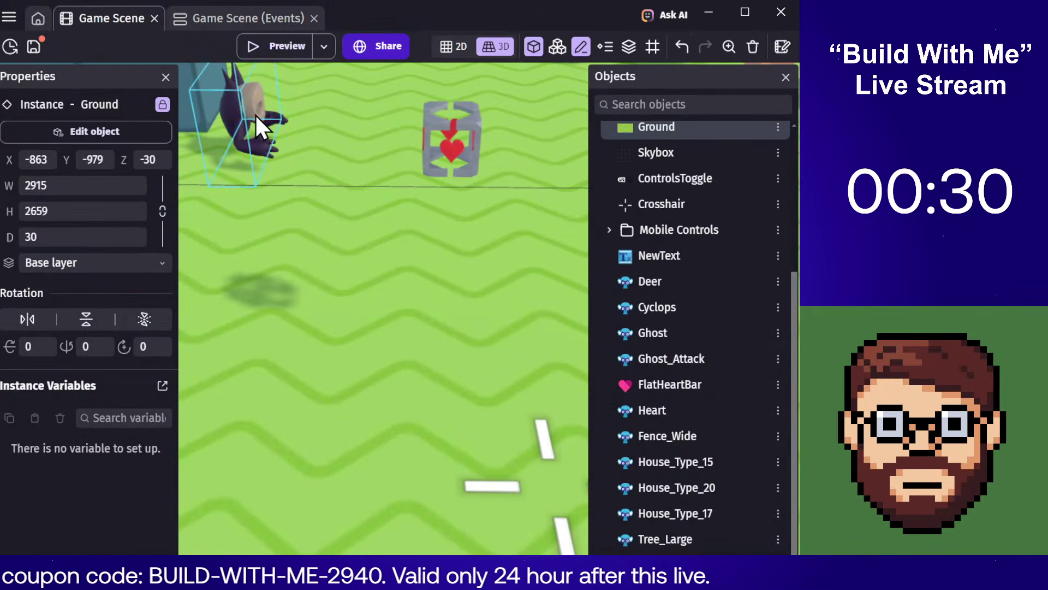
drag(254, 114, 449, 528)
scroll(461, 344, down, 5)
right_drag(464, 342, 384, 388)
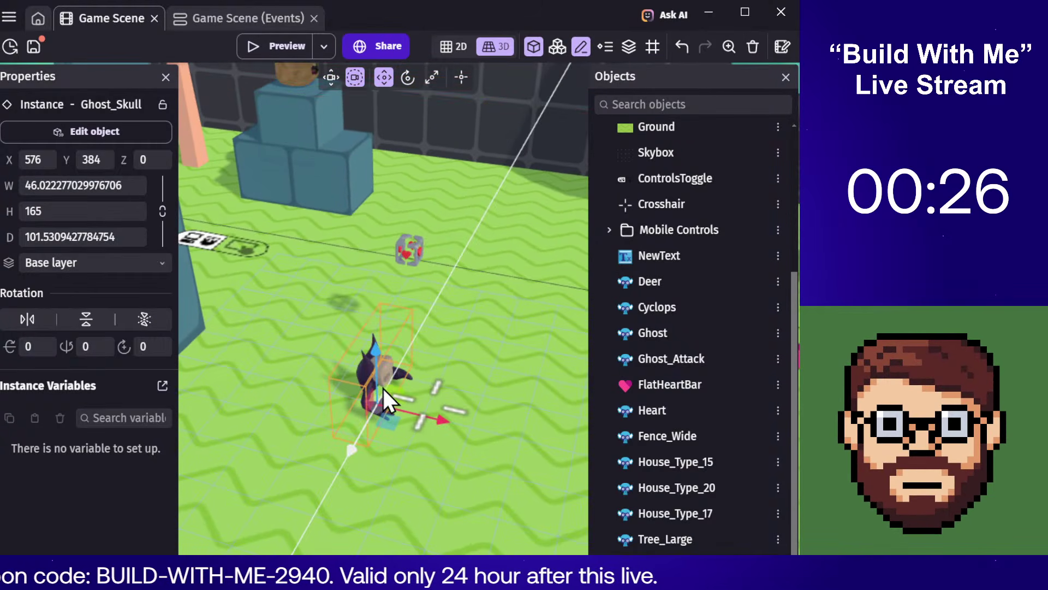
Step: Rotate the Ghost_Skull instance to 90 degrees about its vertical axis and return to move mode
key(e)
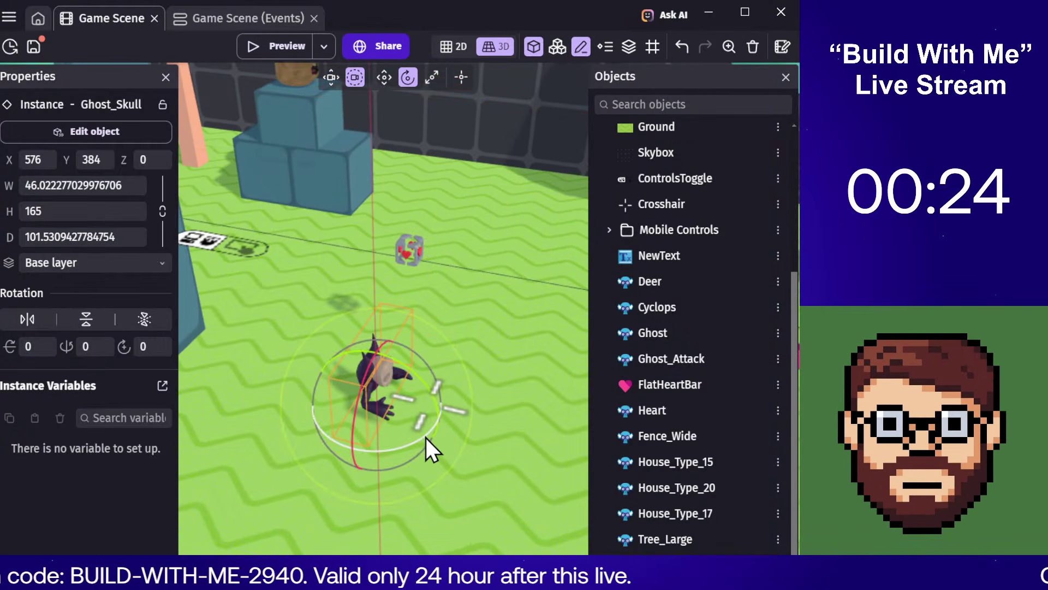
drag(426, 438, 362, 457)
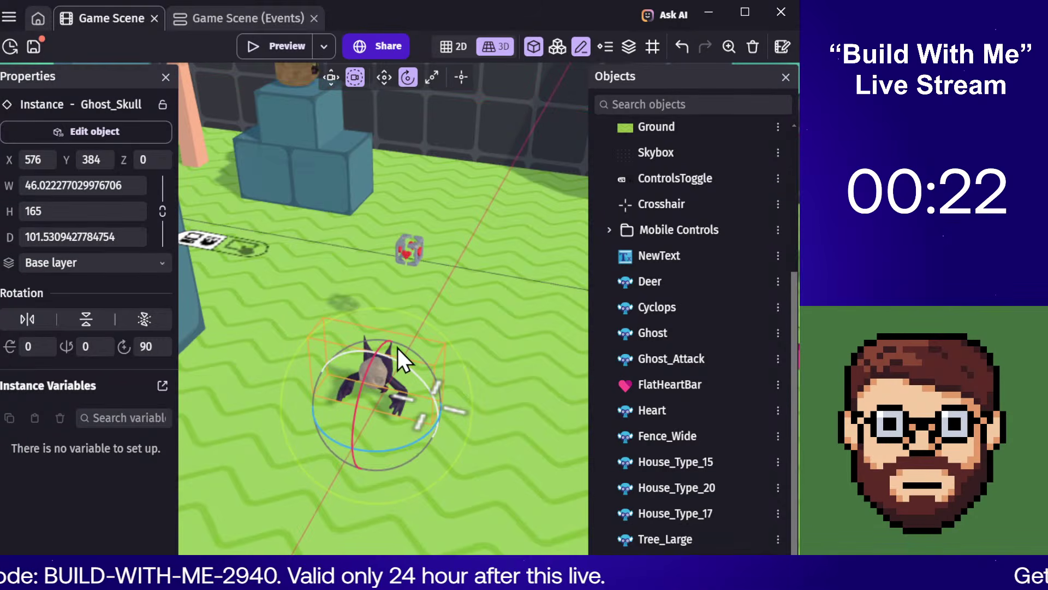
key(w)
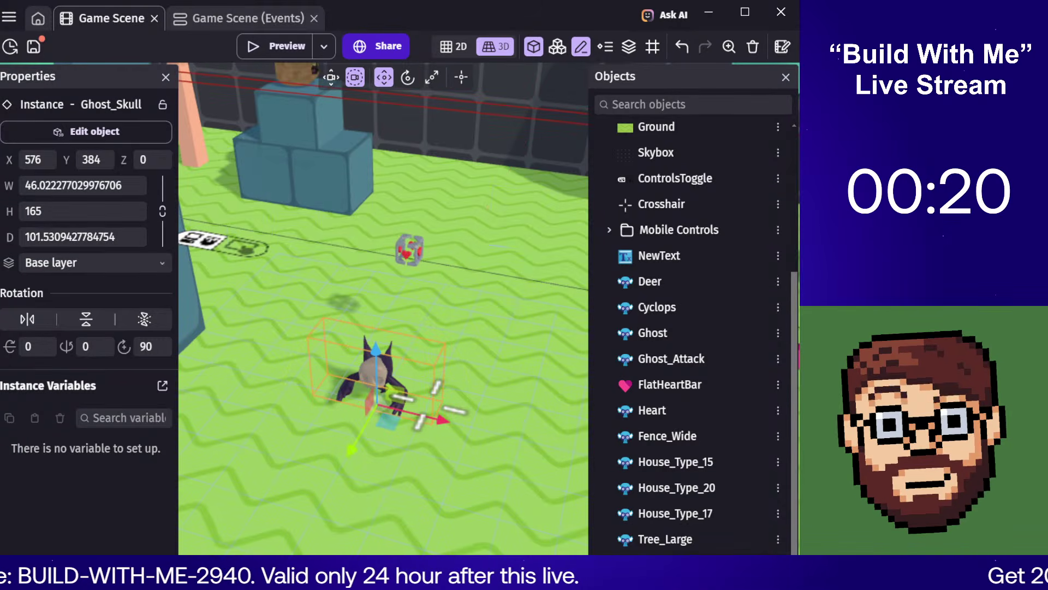
Step: Turn off looping for the Ghost_Skull object's Idle animation and apply the change
double_click(376, 372)
scroll(252, 333, down, 6)
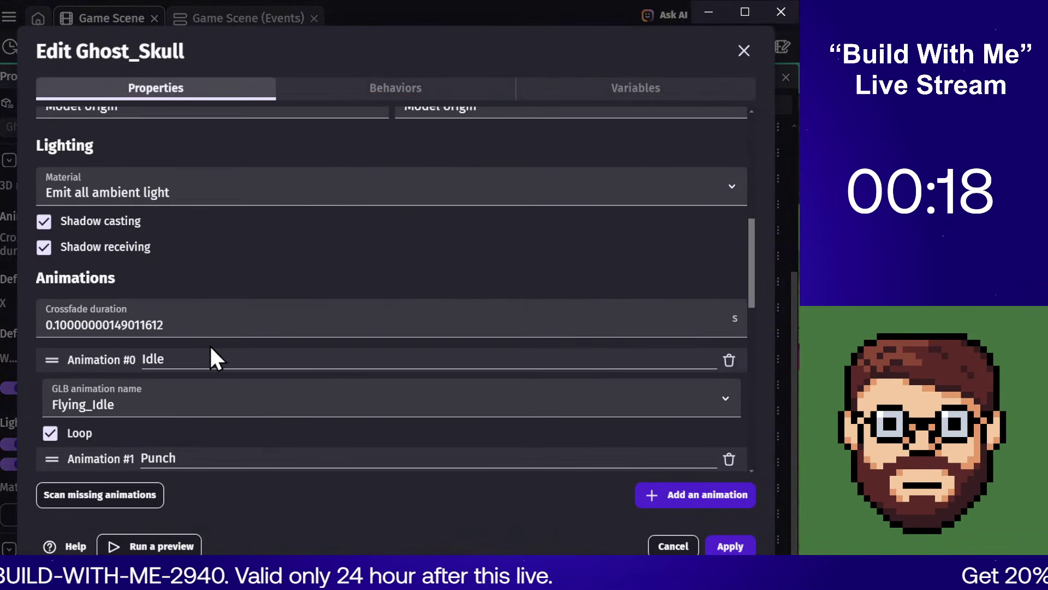
scroll(209, 344, down, 4)
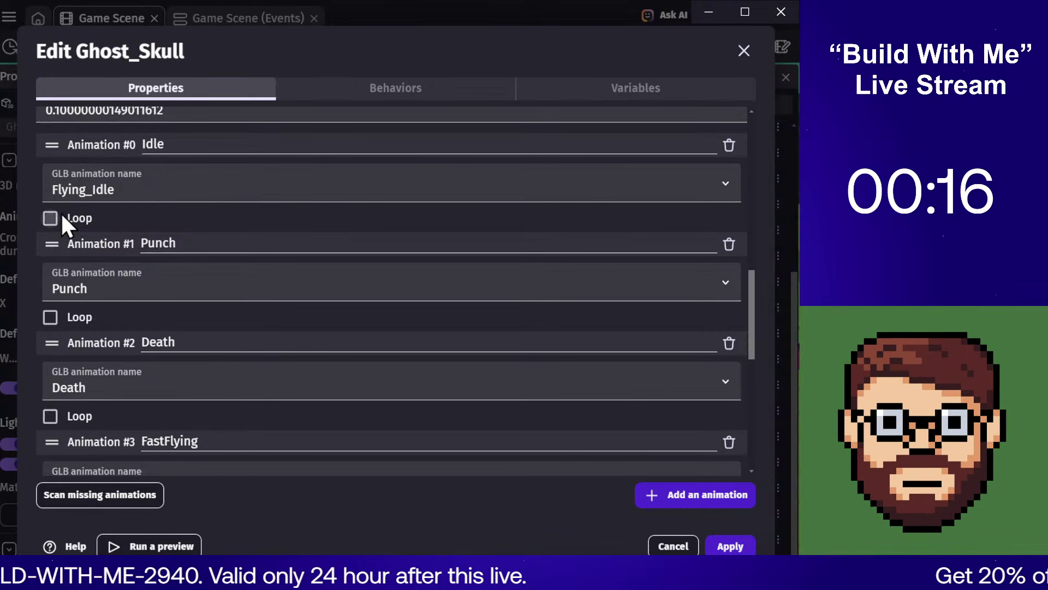
scroll(243, 304, down, 4)
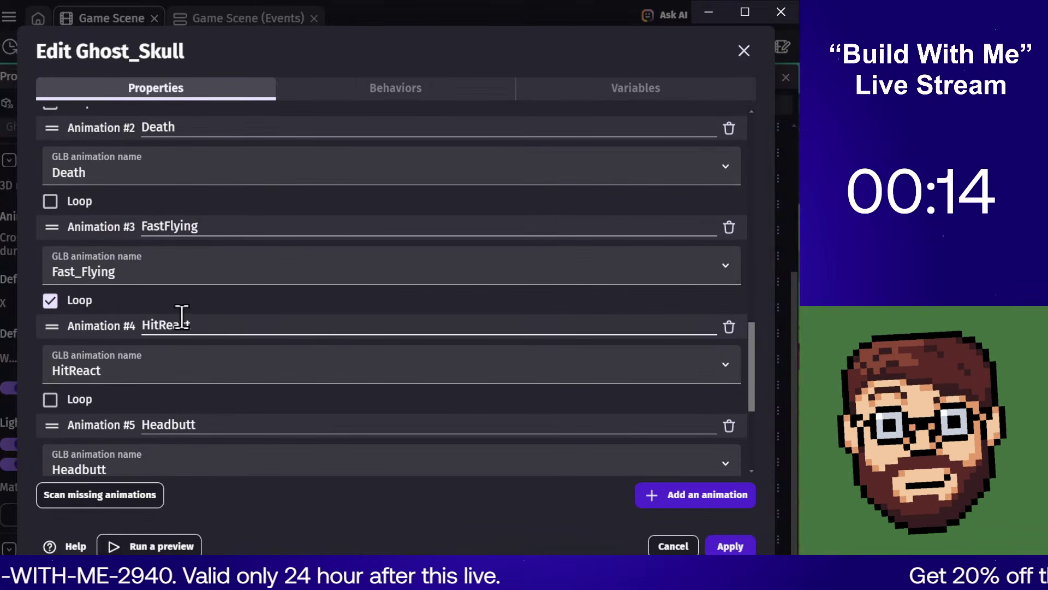
scroll(201, 337, down, 4)
scroll(204, 336, up, 4)
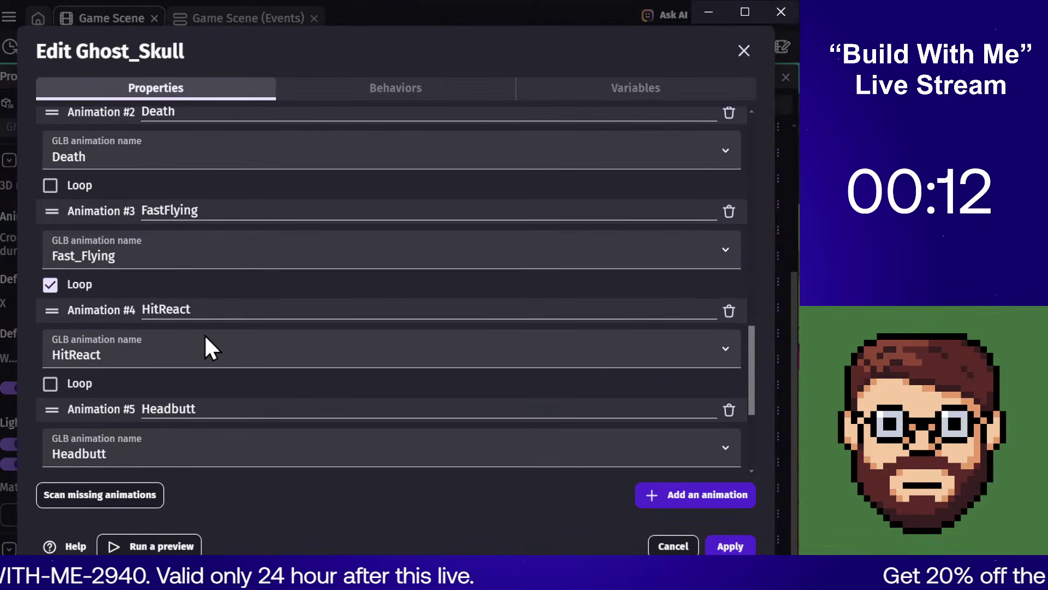
scroll(202, 314, up, 4)
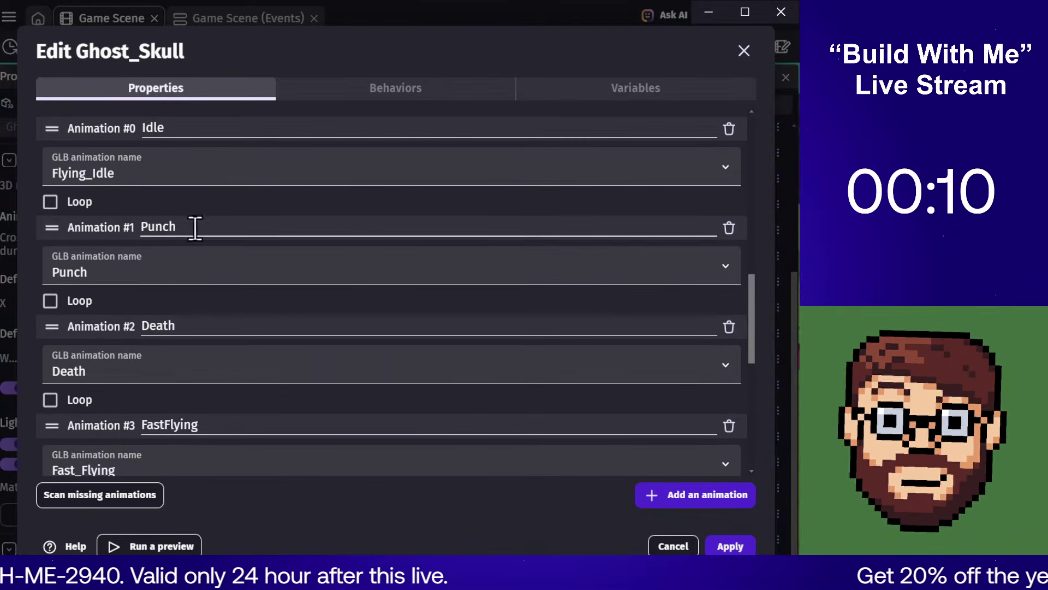
click(728, 542)
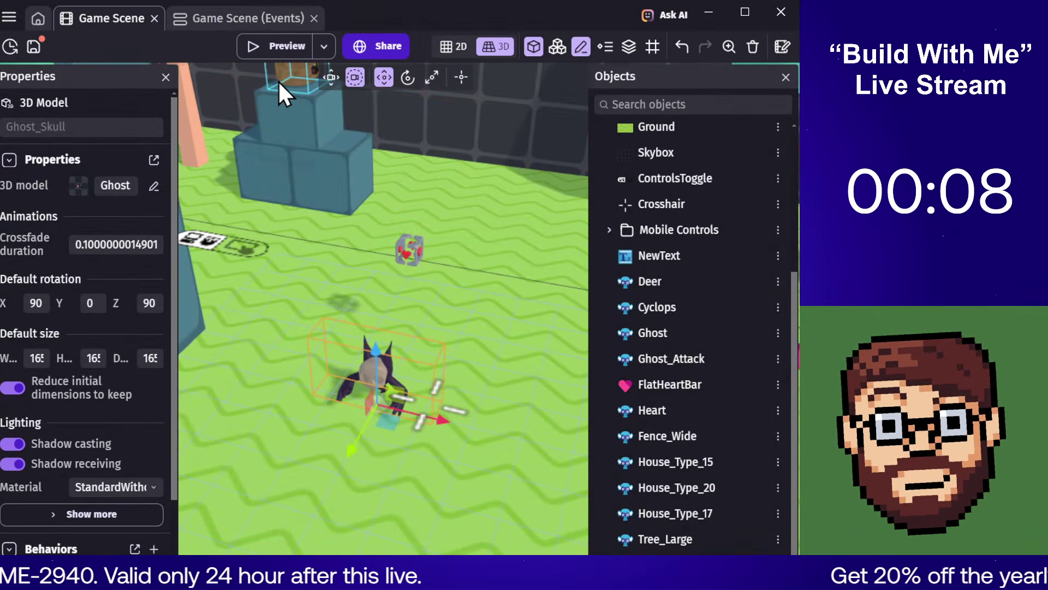
Step: Preview the game, move around to watch the Ghost_Skull's animations, and close the preview
click(274, 46)
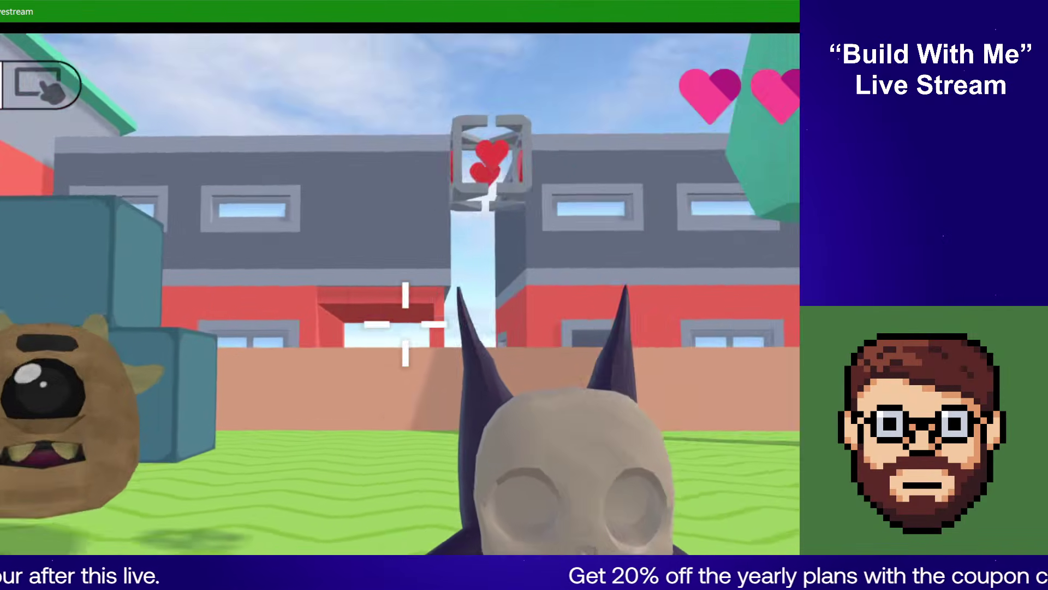
key(d)
key(s)
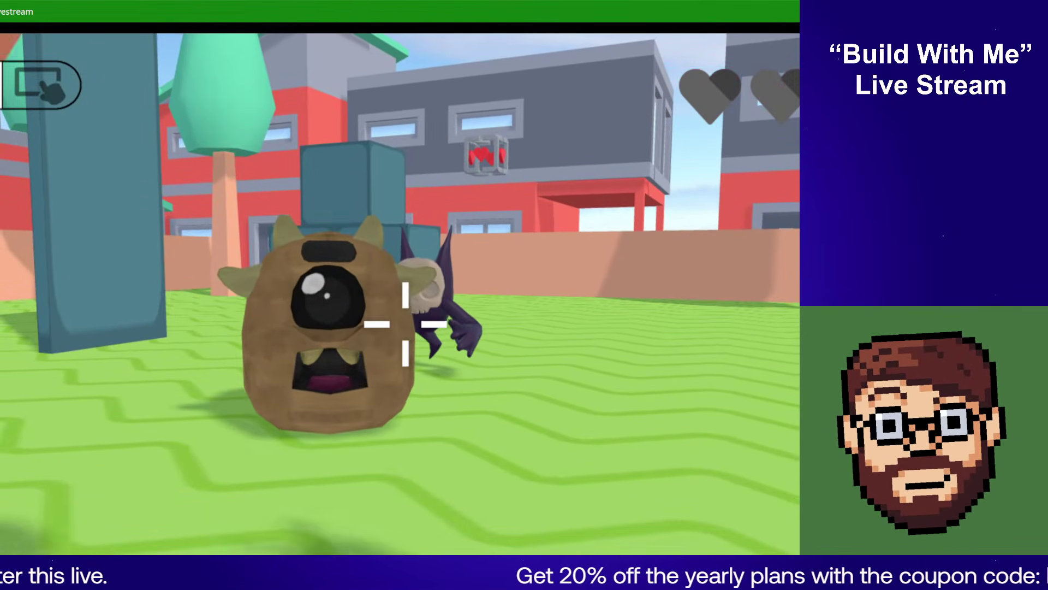
key(alt+F4)
Step: Delete the Ghost_Skull instance from the scene and remove the Ghost_Skull object from the project's object list
scroll(385, 286, down, 5)
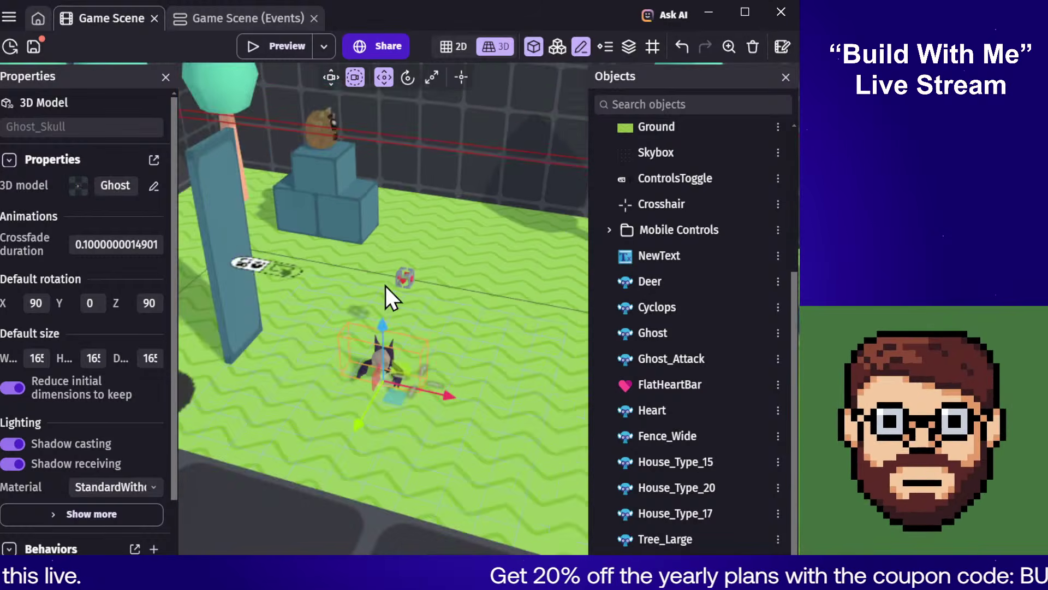
scroll(461, 178, down, 5)
click(384, 228)
middle_drag(326, 258, 344, 259)
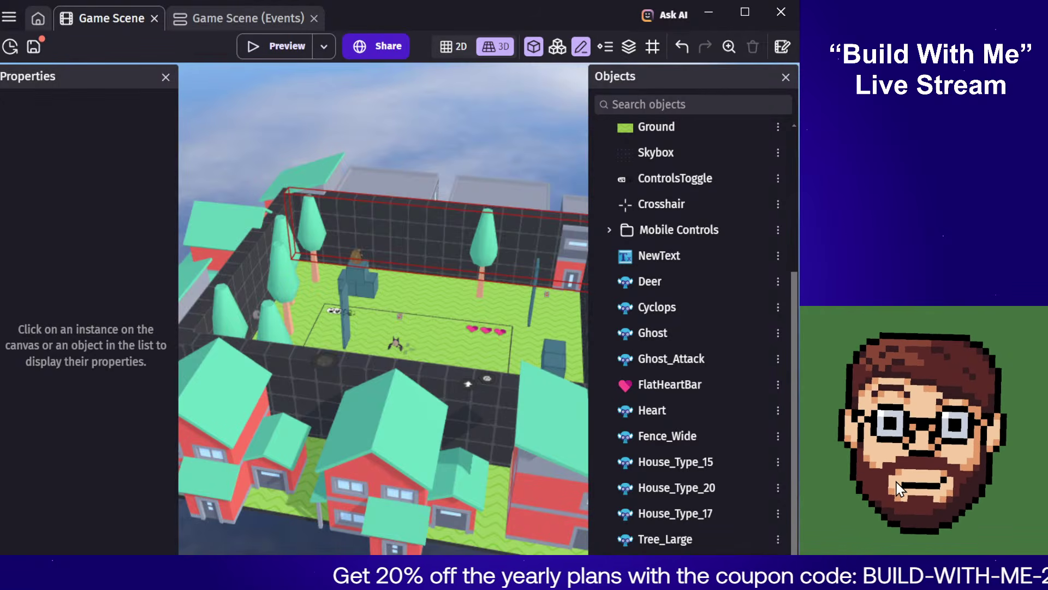
right_drag(437, 119, 425, 177)
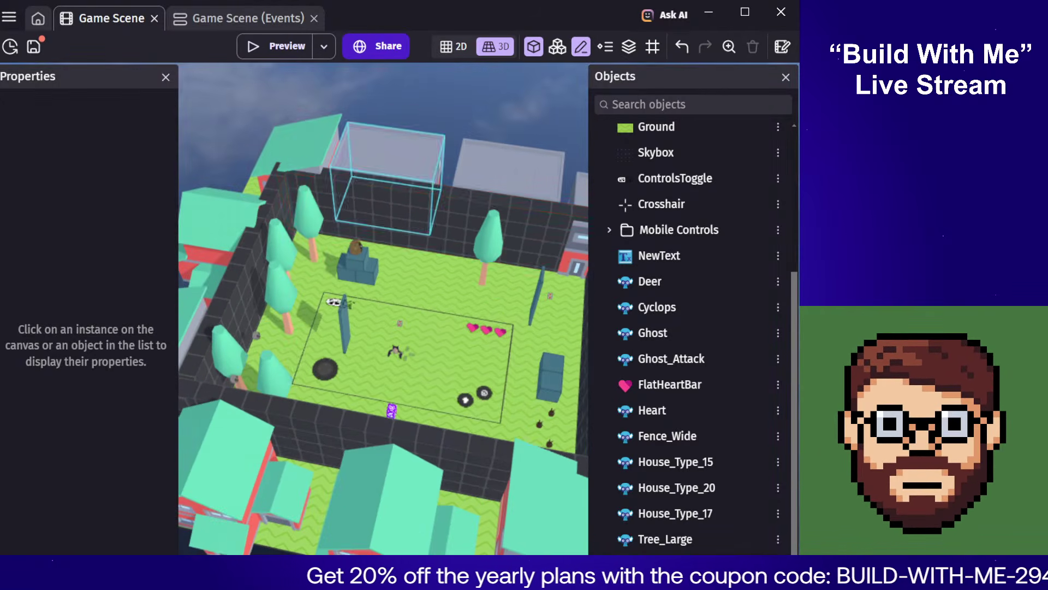
scroll(423, 342, up, 8)
click(382, 411)
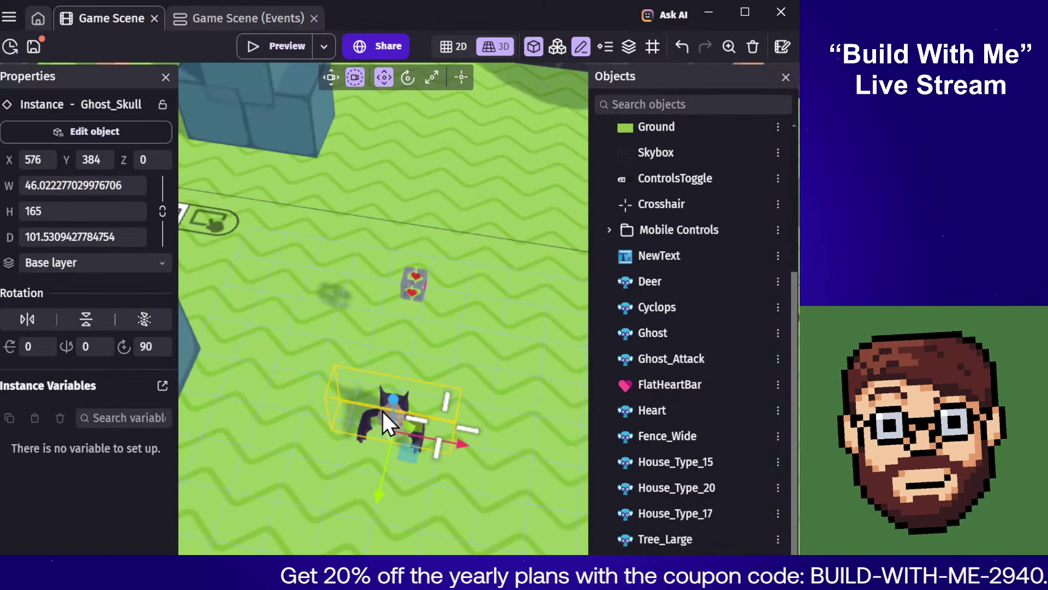
key(Delete)
right_click(653, 564)
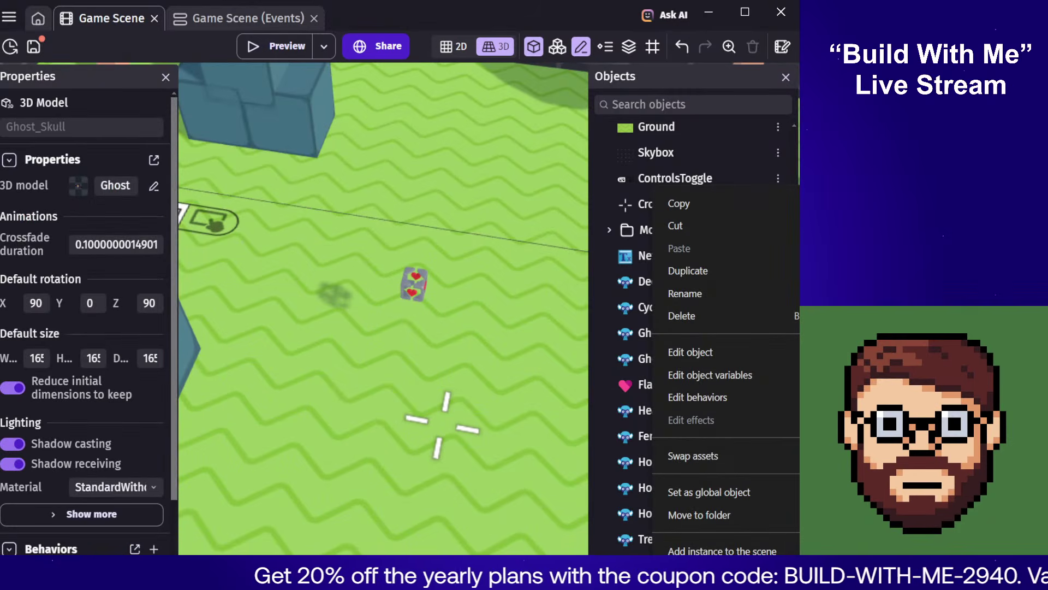
click(694, 315)
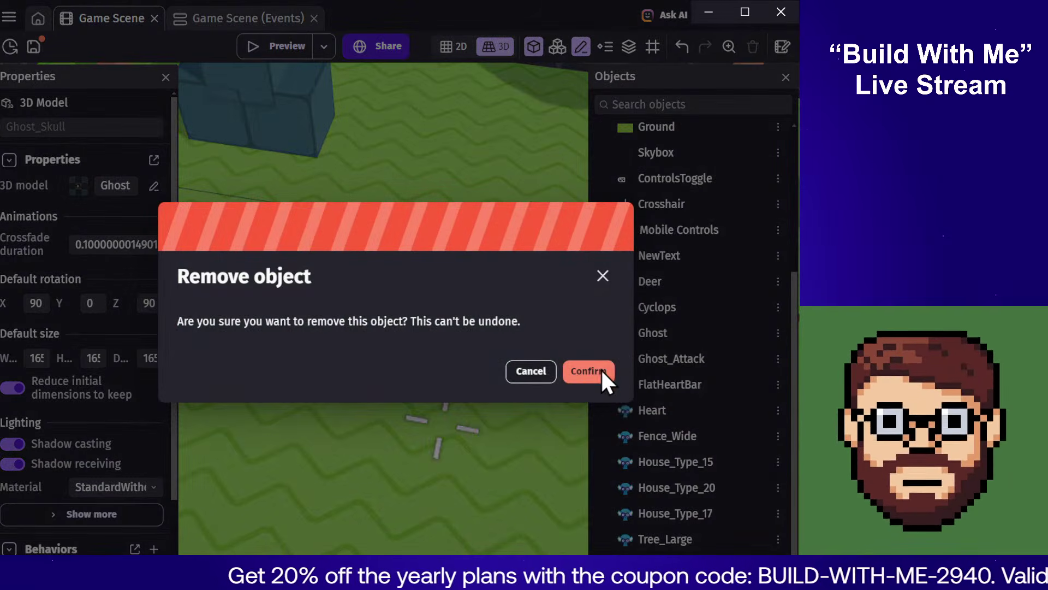
click(602, 374)
scroll(382, 197, down, 5)
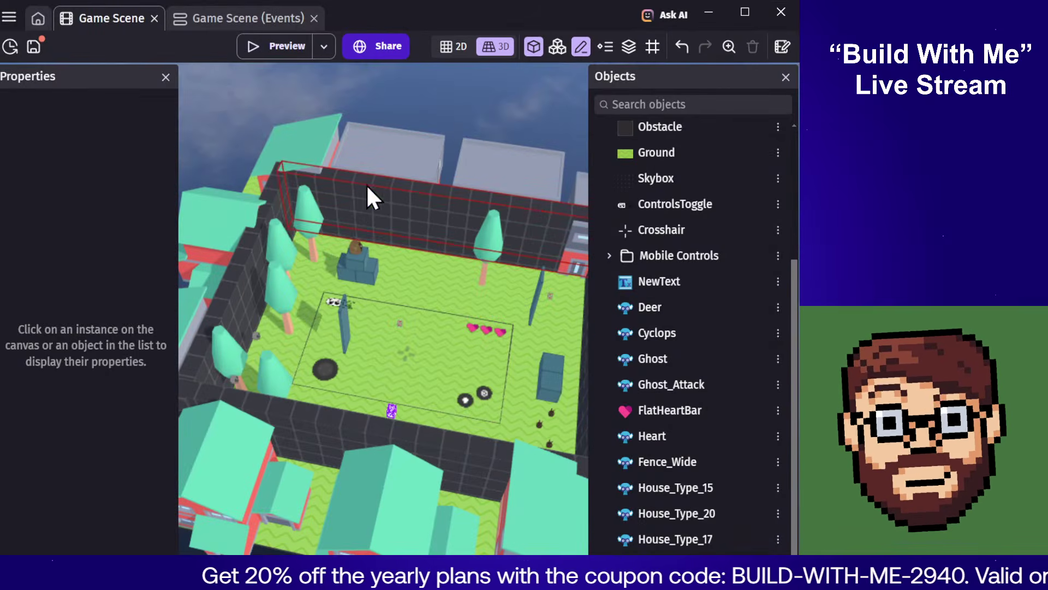
scroll(453, 126, up, 2)
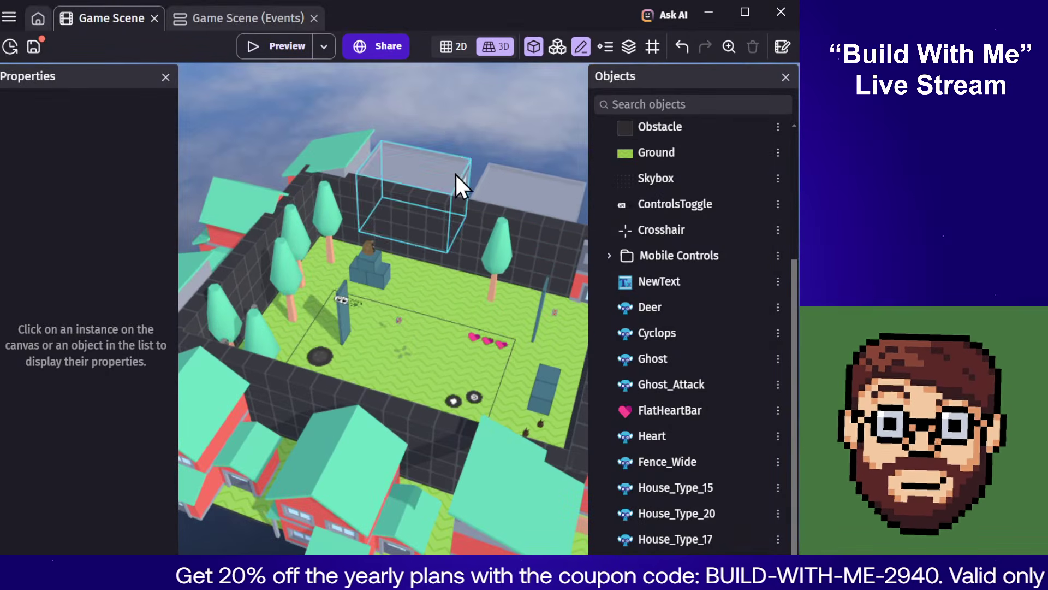
middle_drag(490, 246, 549, 149)
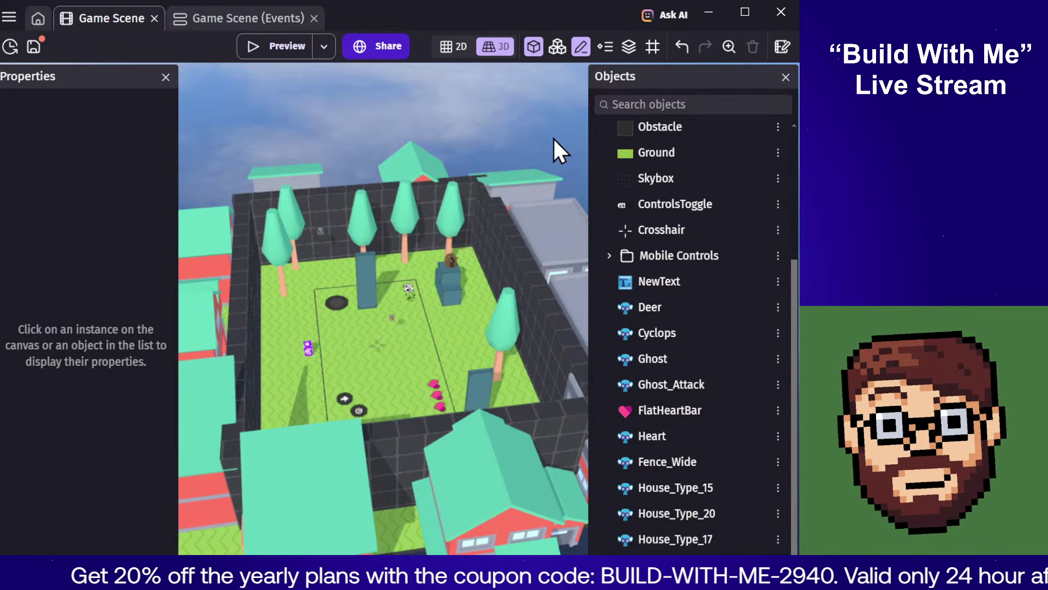
Step: In the Game Scene events, delete the empty sub-event at the end of the Enemy Movement group
click(218, 18)
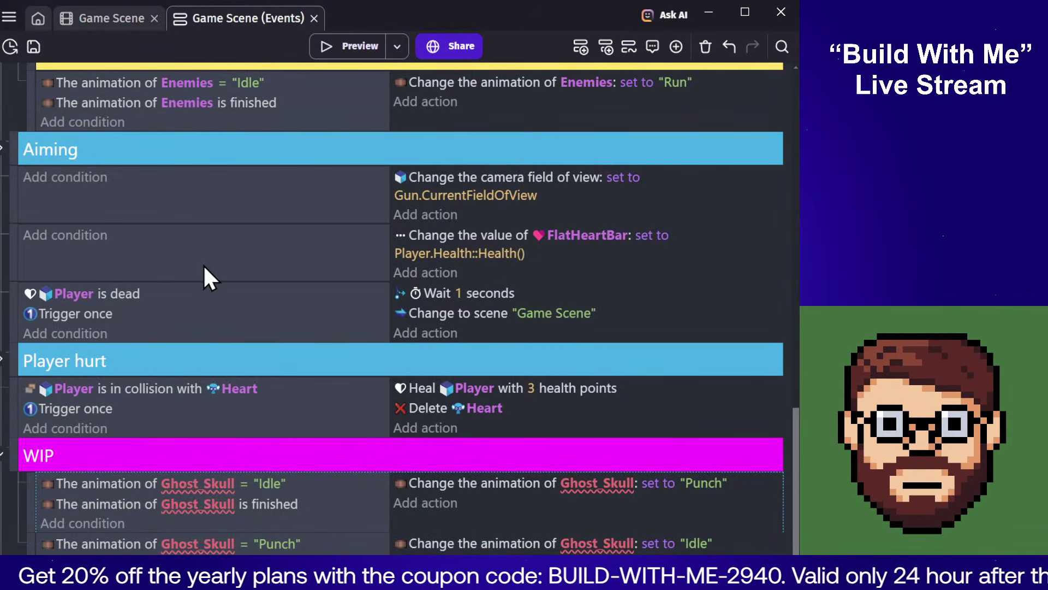
scroll(255, 248, up, 15)
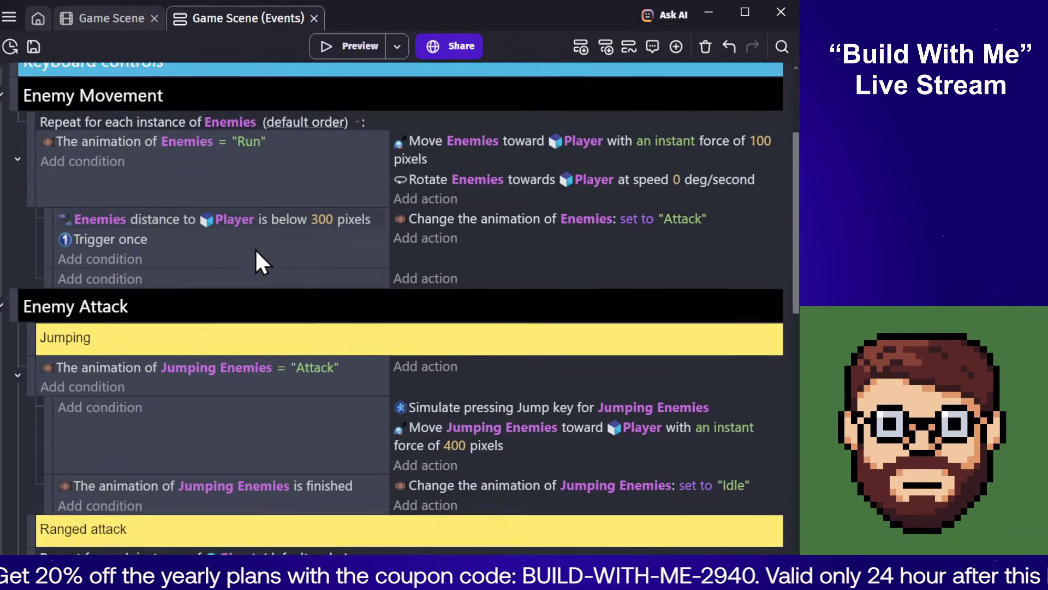
scroll(255, 248, down, 8)
scroll(285, 257, up, 5)
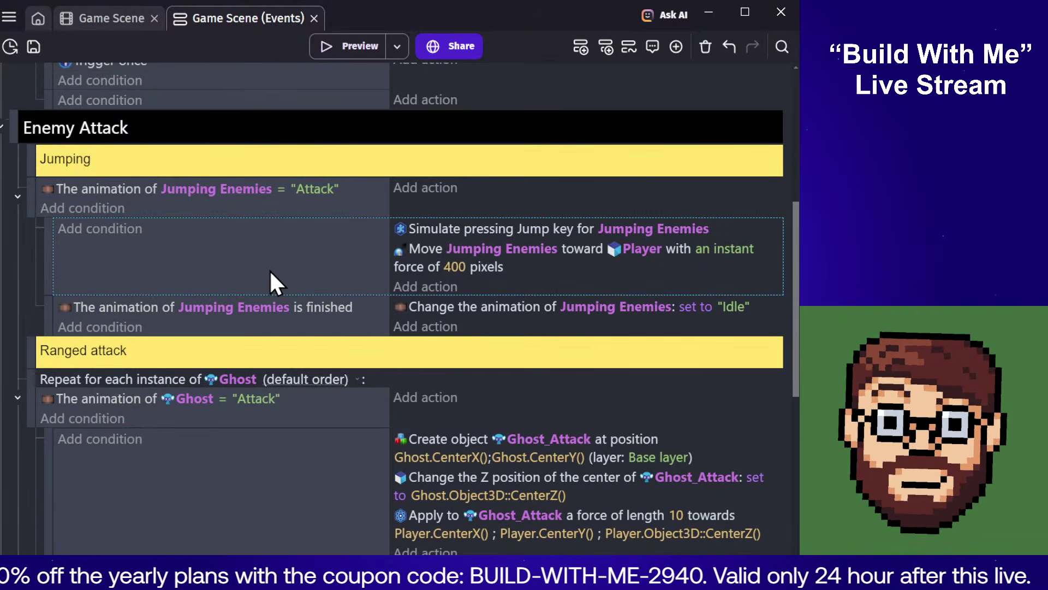
scroll(267, 272, up, 4)
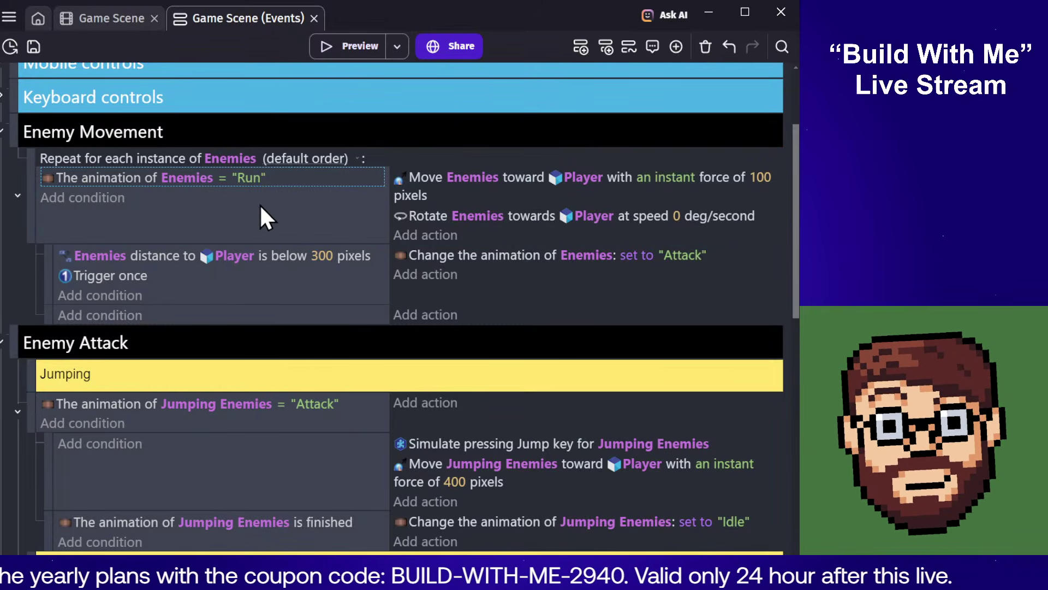
scroll(314, 235, up, 3)
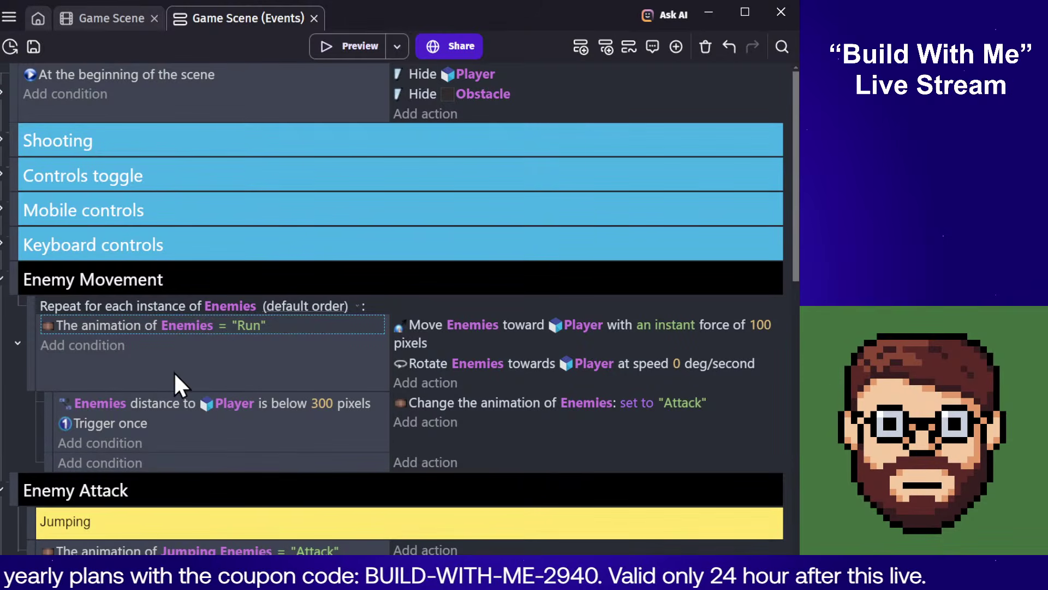
click(283, 464)
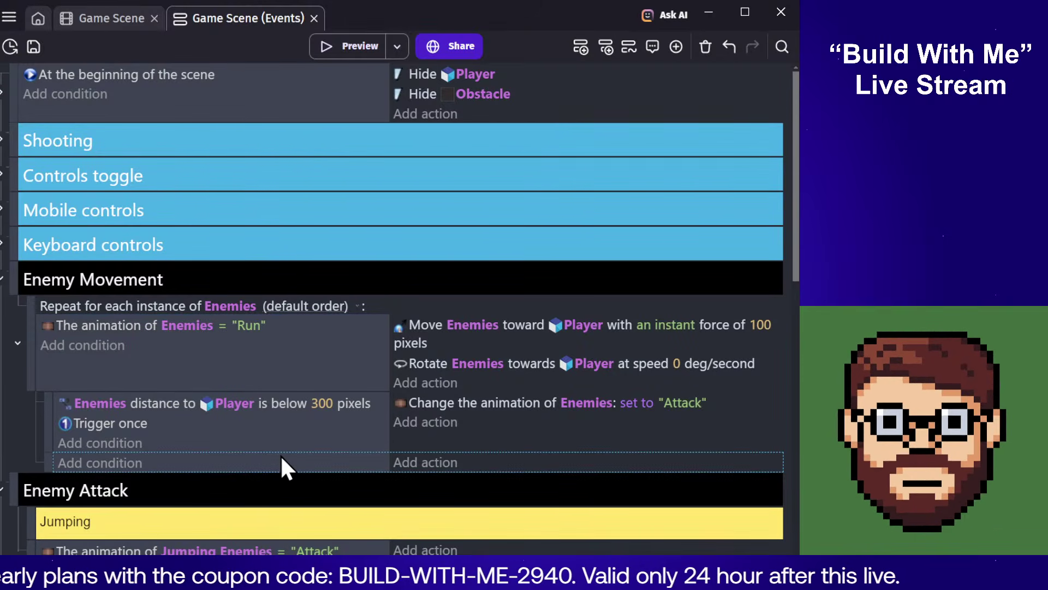
key(Delete)
scroll(295, 415, down, 4)
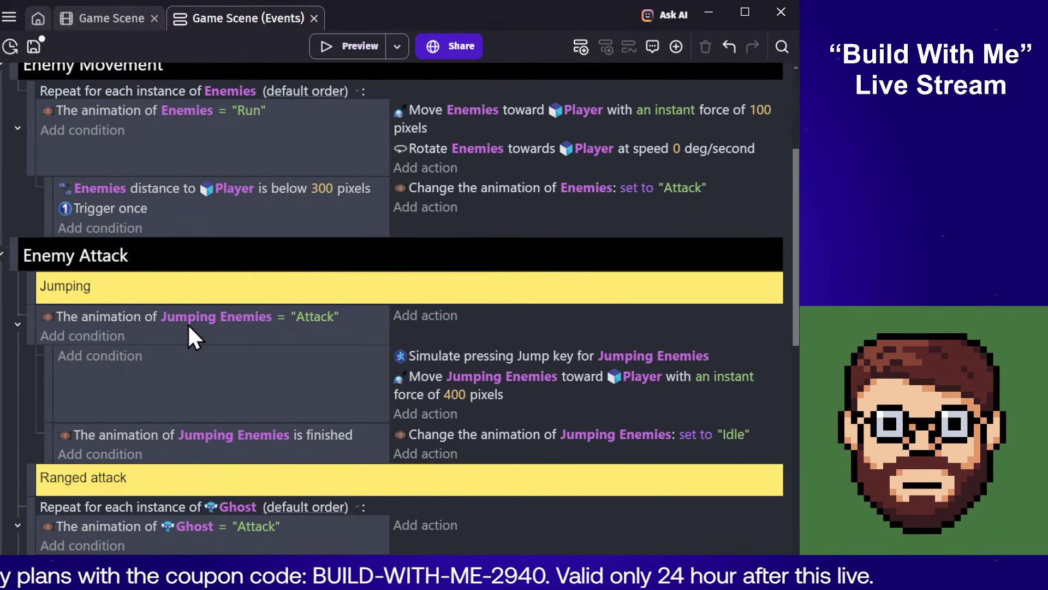
click(282, 342)
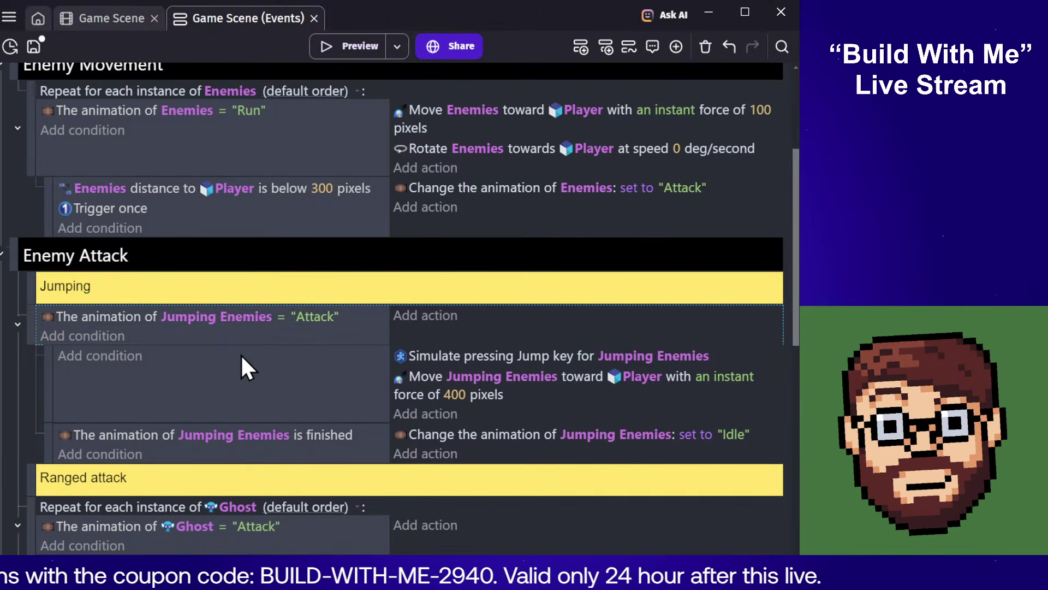
click(230, 402)
click(106, 317)
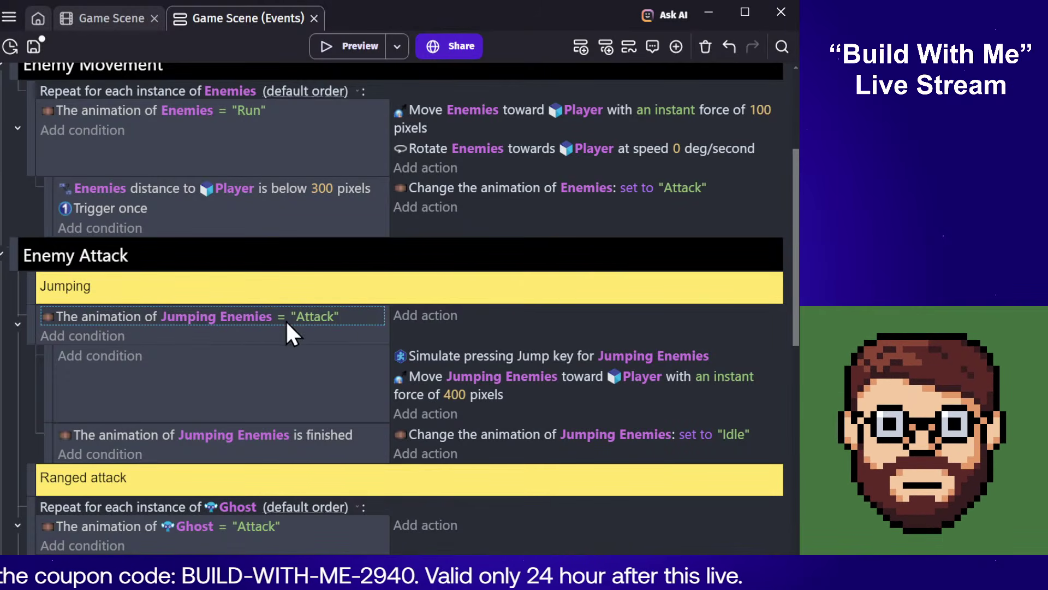
click(307, 386)
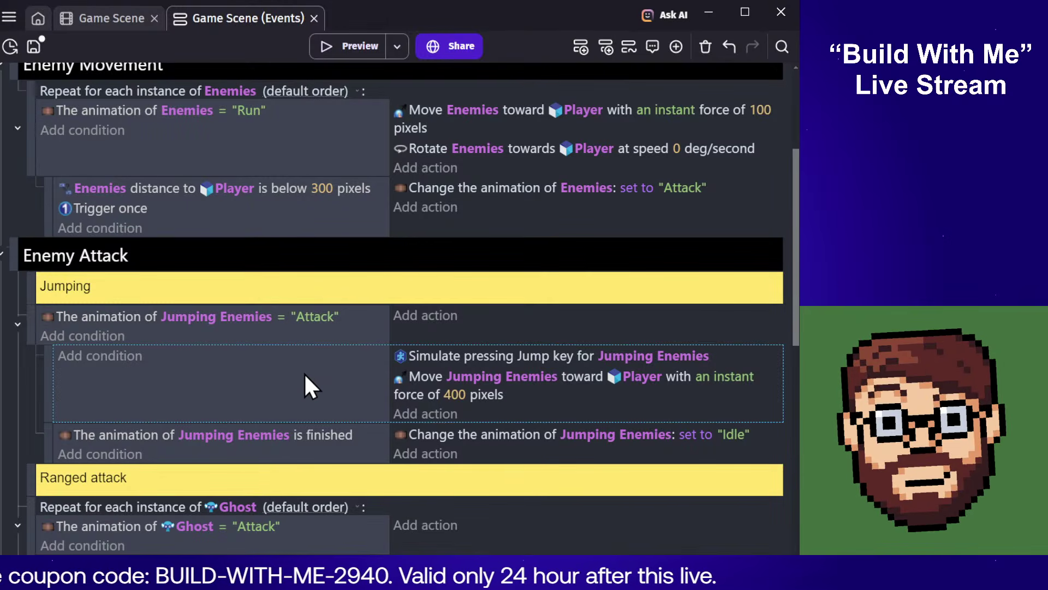
click(580, 47)
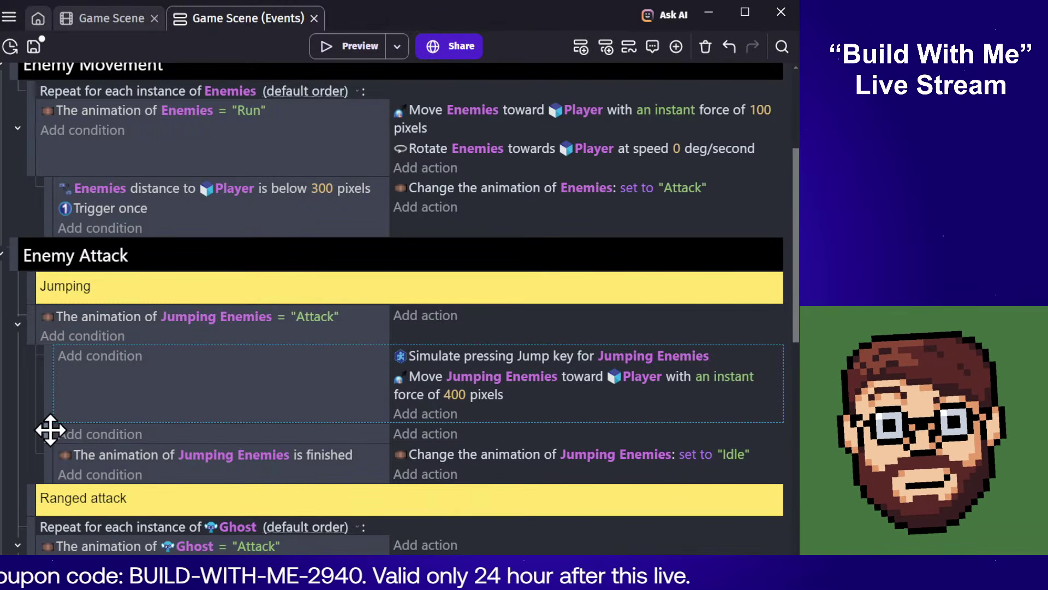
drag(49, 431, 48, 322)
click(157, 313)
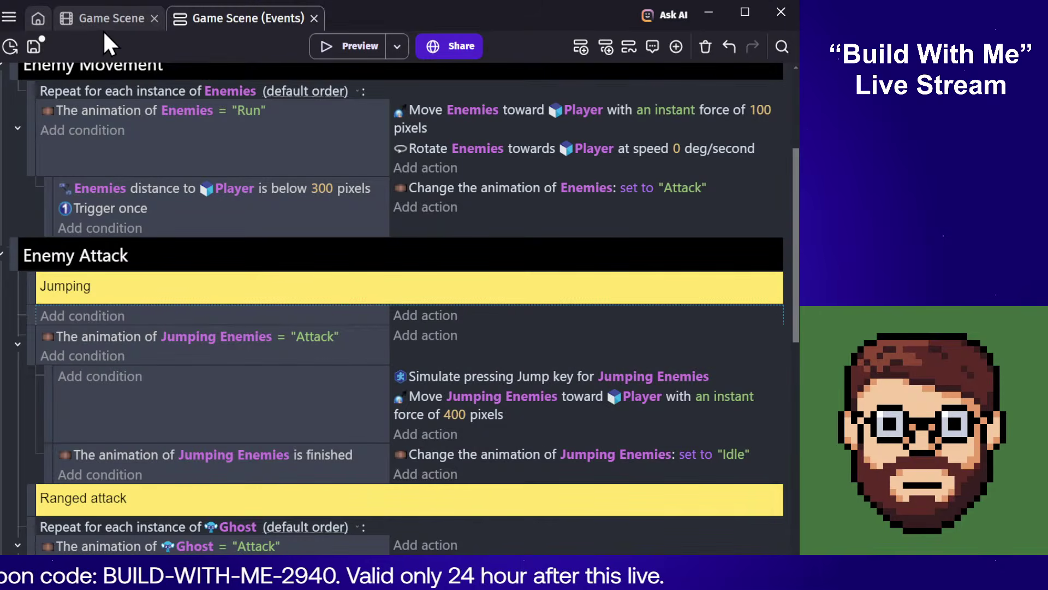
click(100, 317)
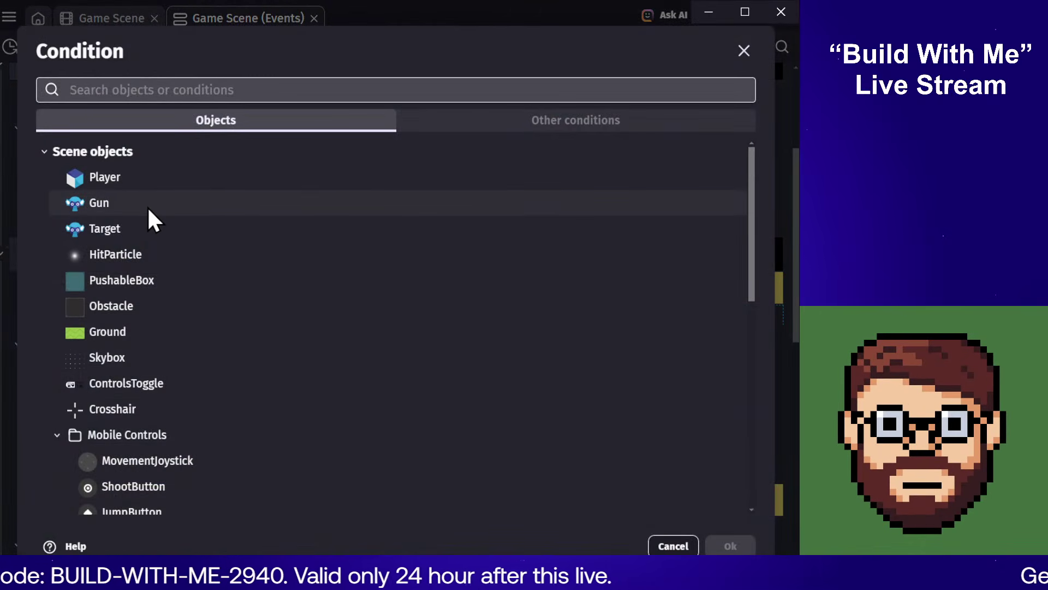
text(jump)
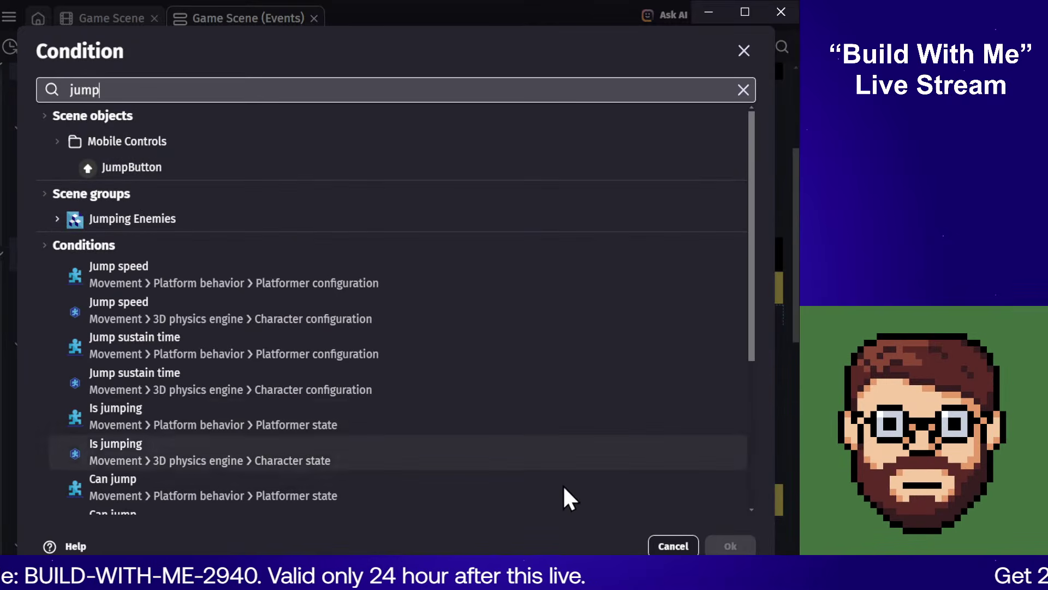
click(673, 546)
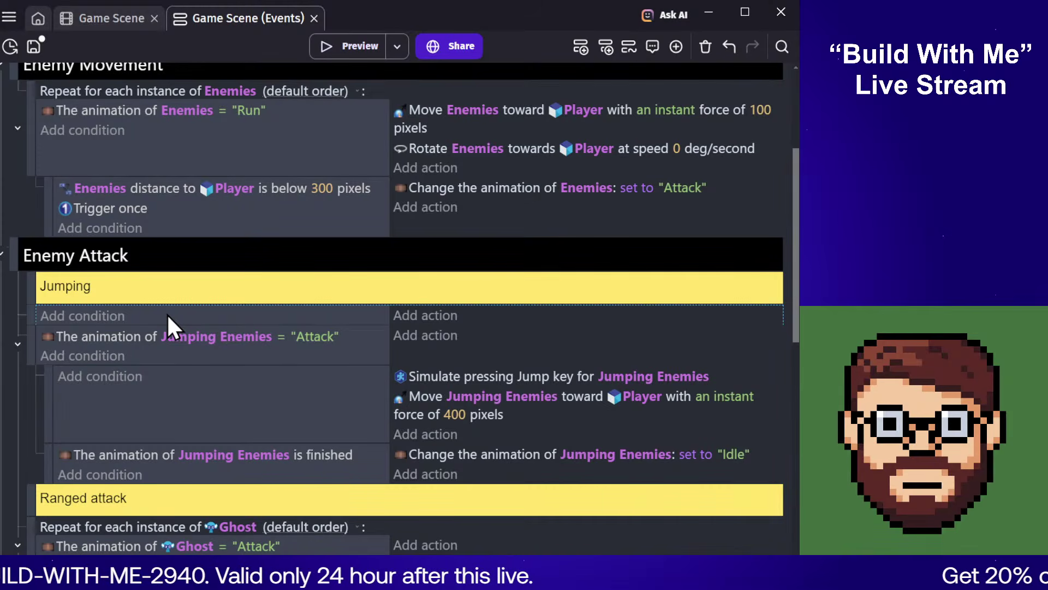
key(Delete)
Step: Add an Animation elapsed time condition for Jumping Enemies to the Jumping attack event whose animation condition is "Attack"
click(99, 336)
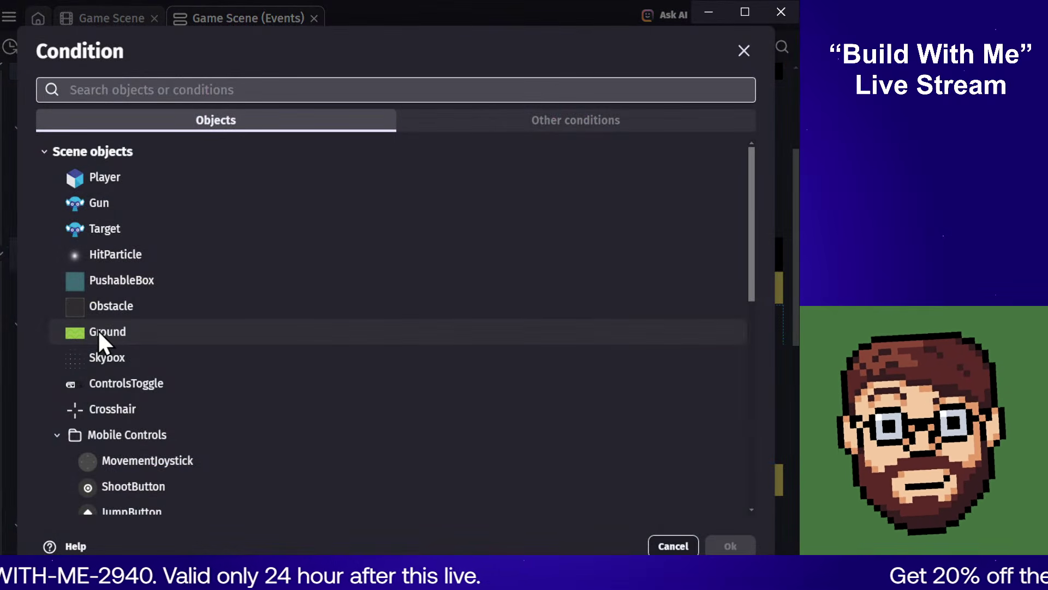
text(tion)
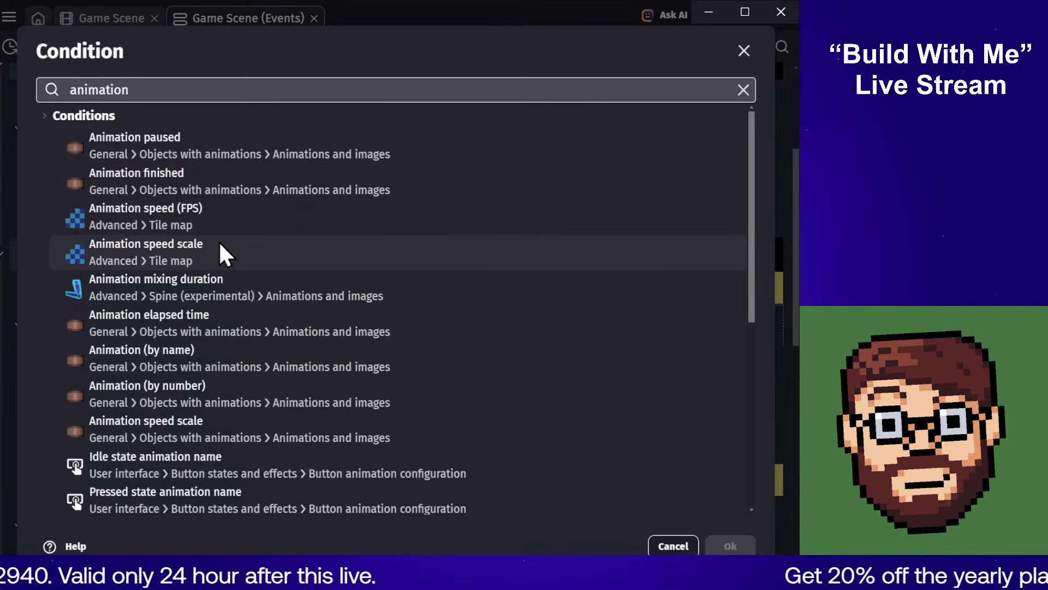
click(214, 329)
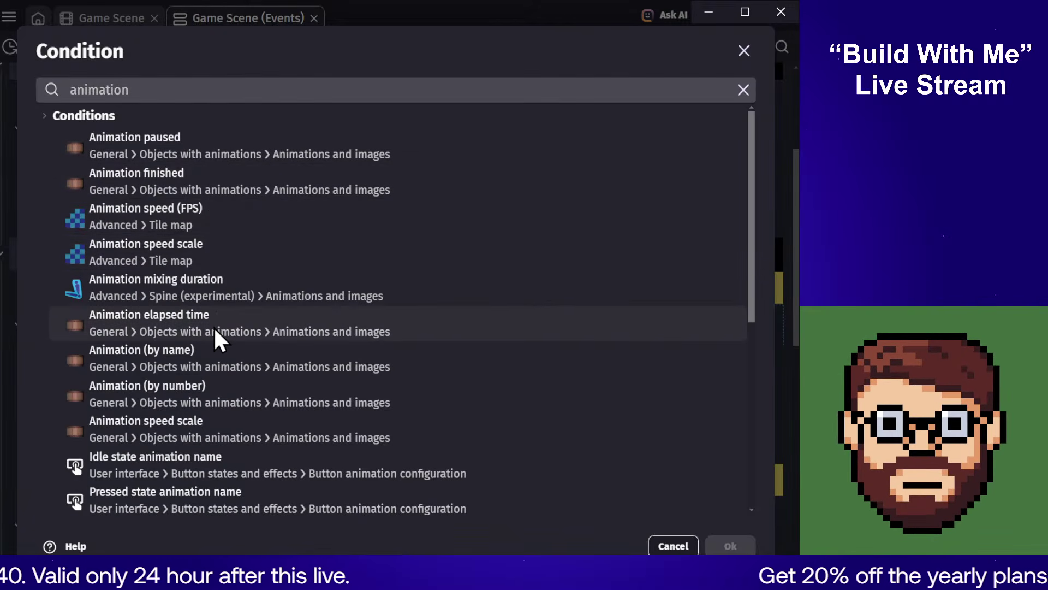
text(jump)
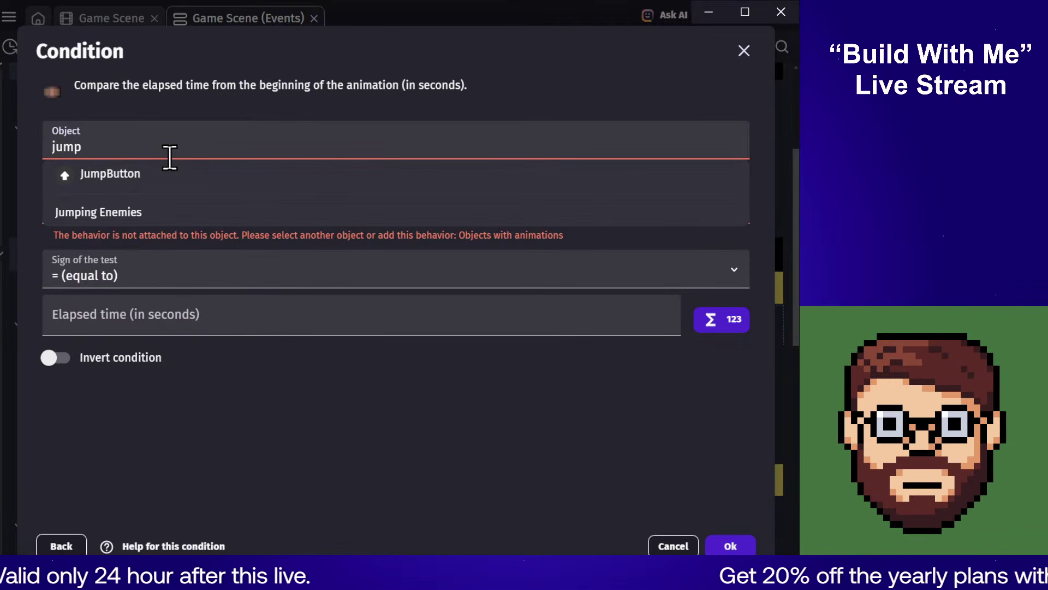
click(132, 213)
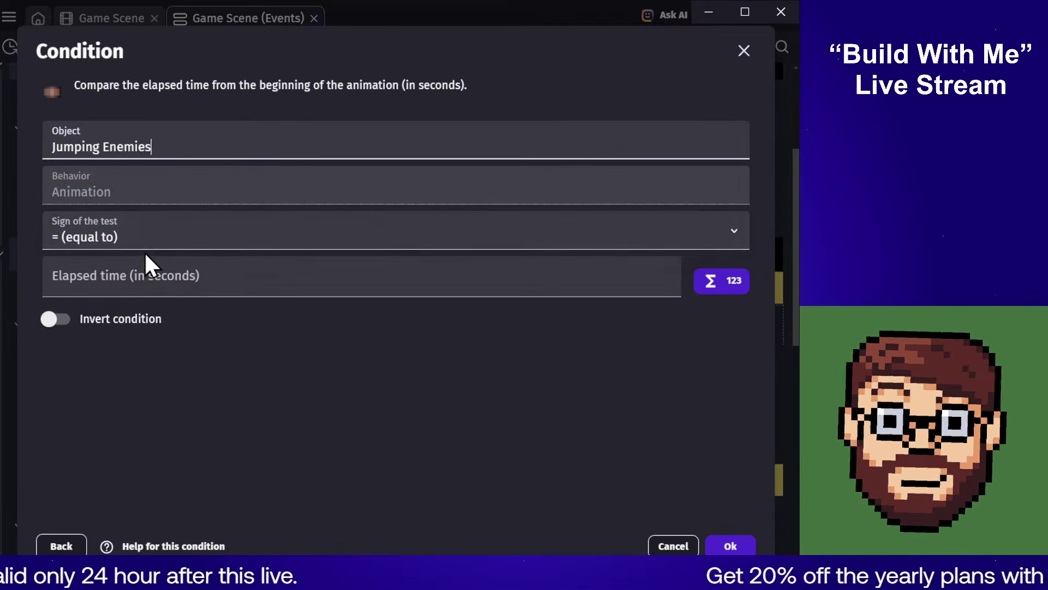
click(126, 286)
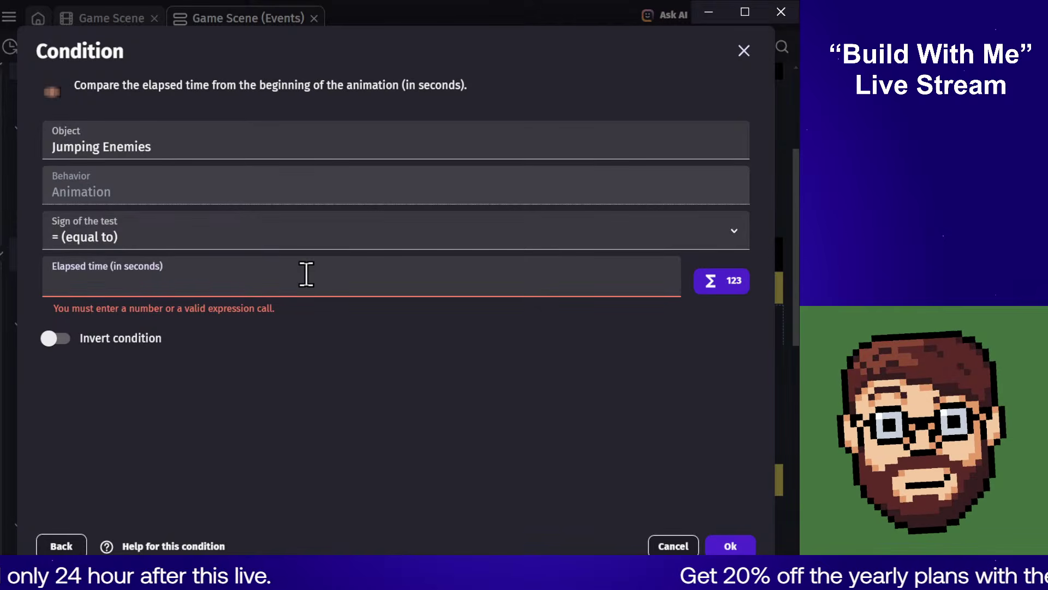
Step: Enter Jumping Enemies.Animation::Duration() as the elapsed time expression of the condition
text(Animation)
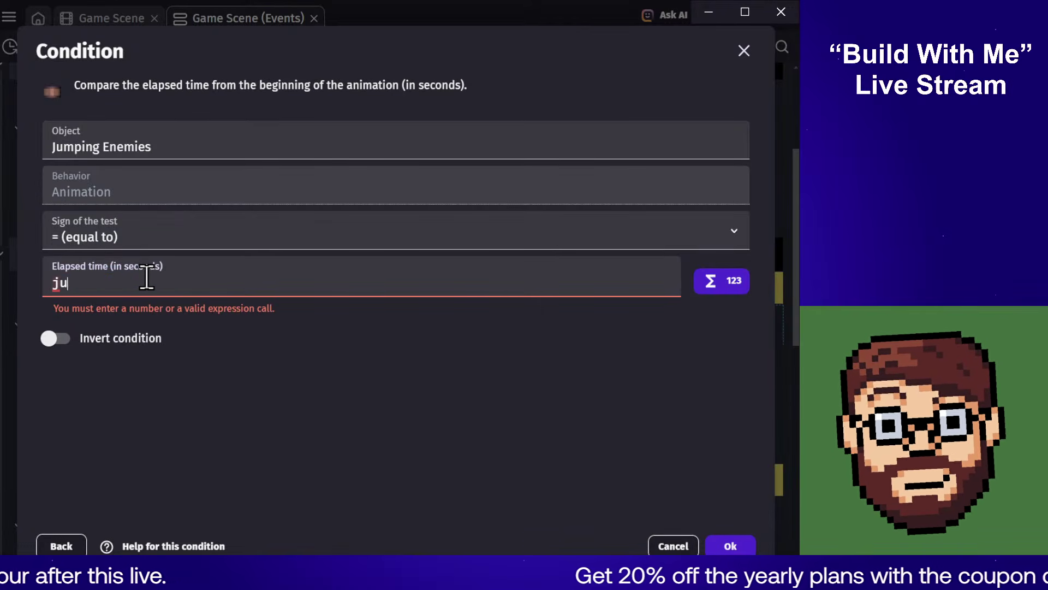
click(138, 298)
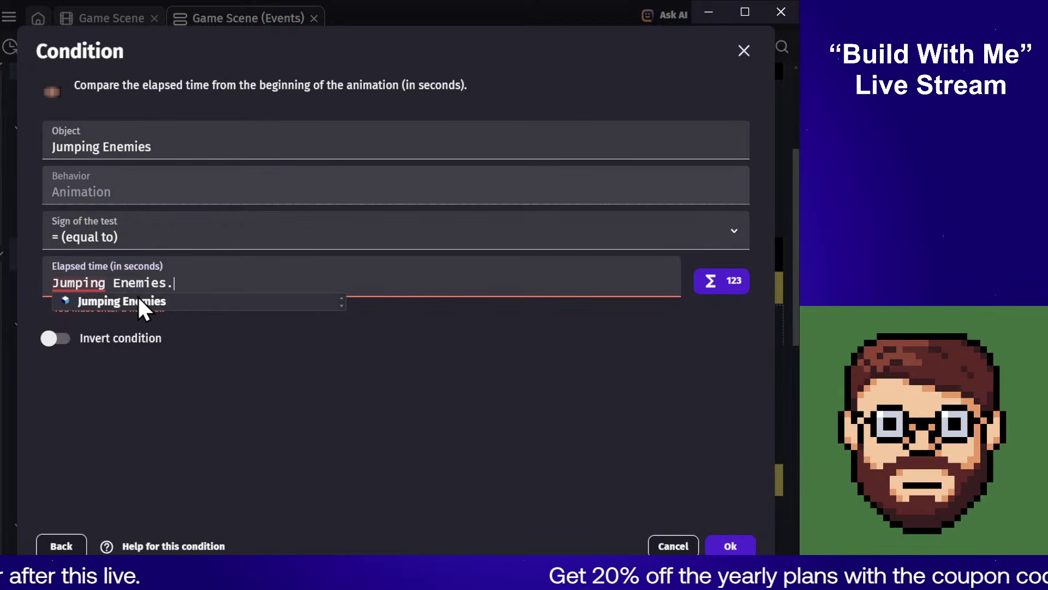
text(animat)
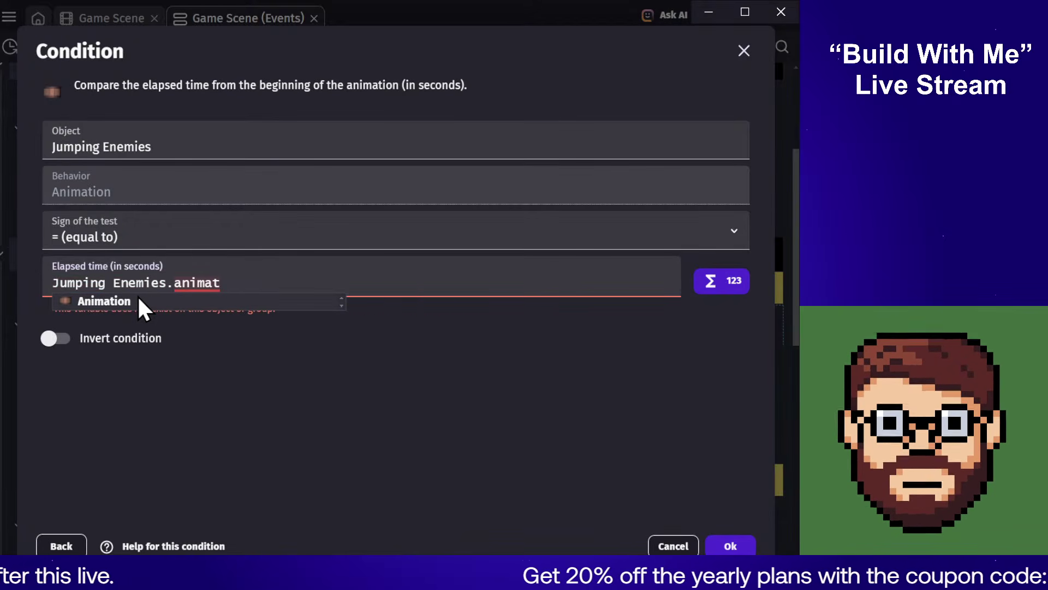
click(138, 300)
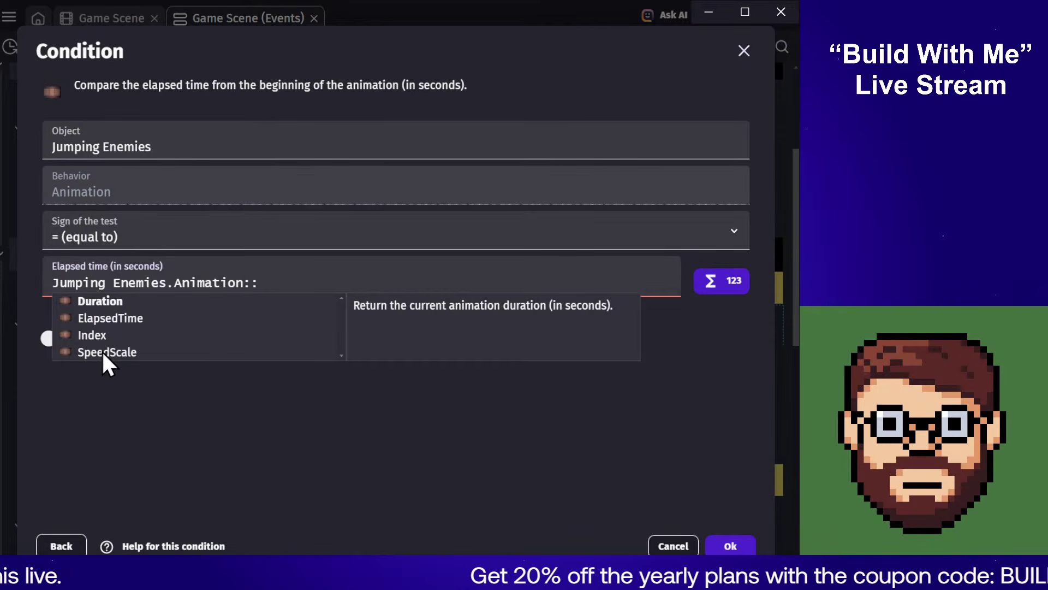
click(100, 301)
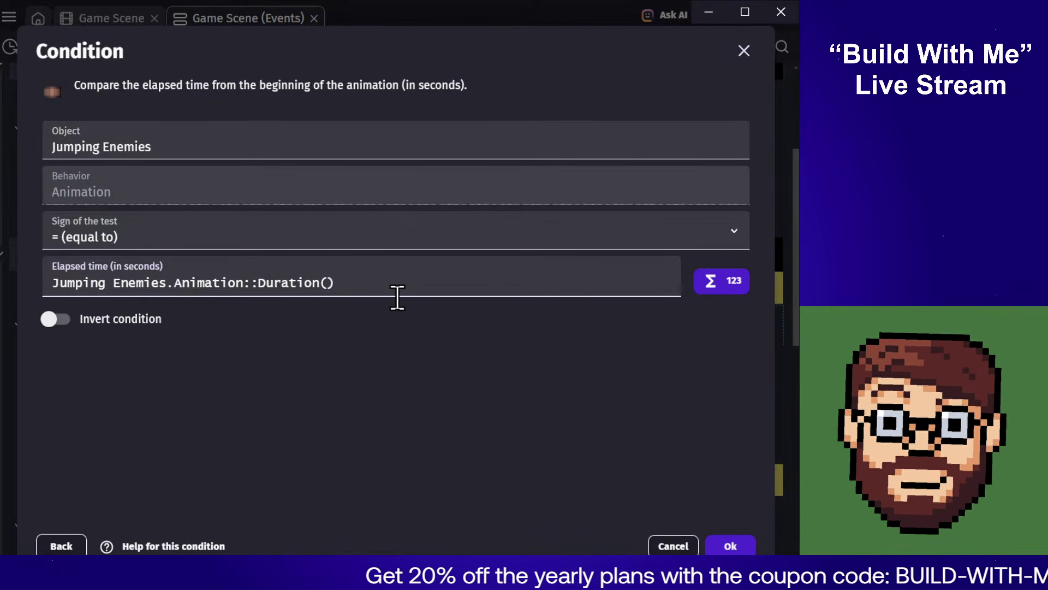
Step: Set the comparison to greater than, multiply the duration expression by 0.5, and apply the condition
click(171, 246)
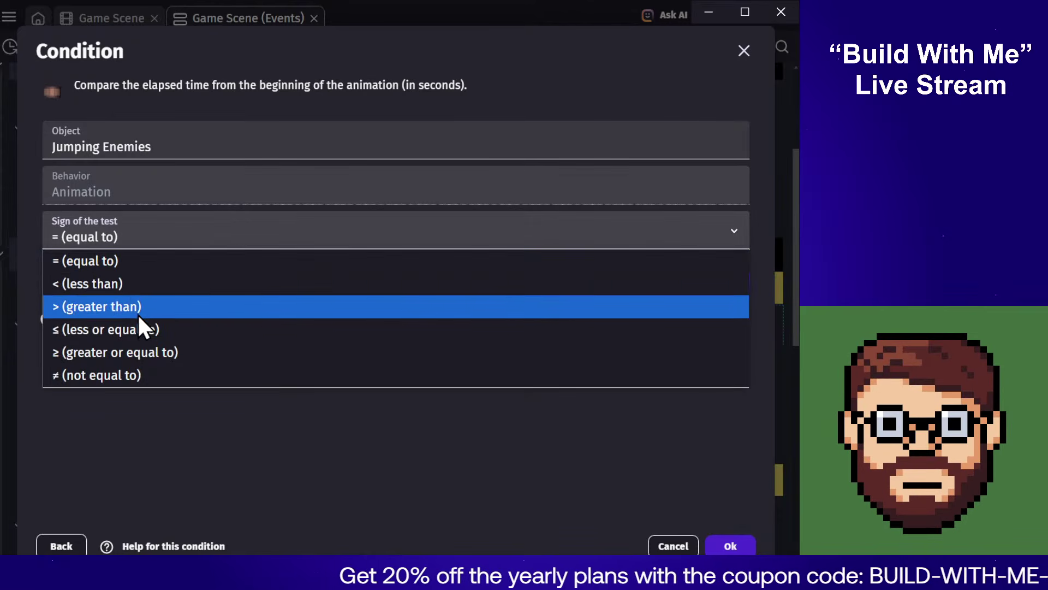
click(134, 307)
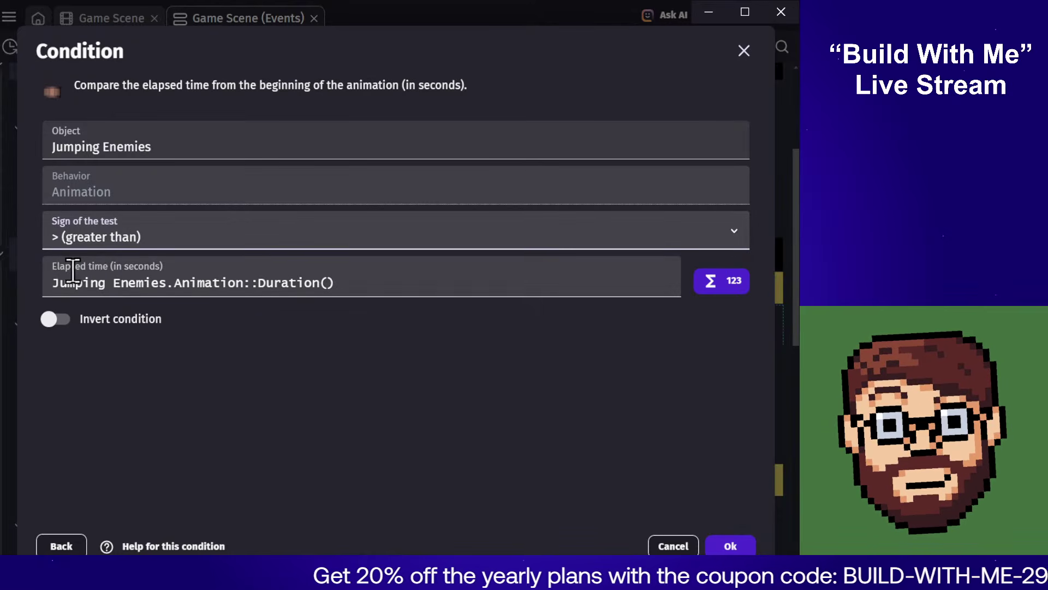
click(53, 282)
text(0.5)
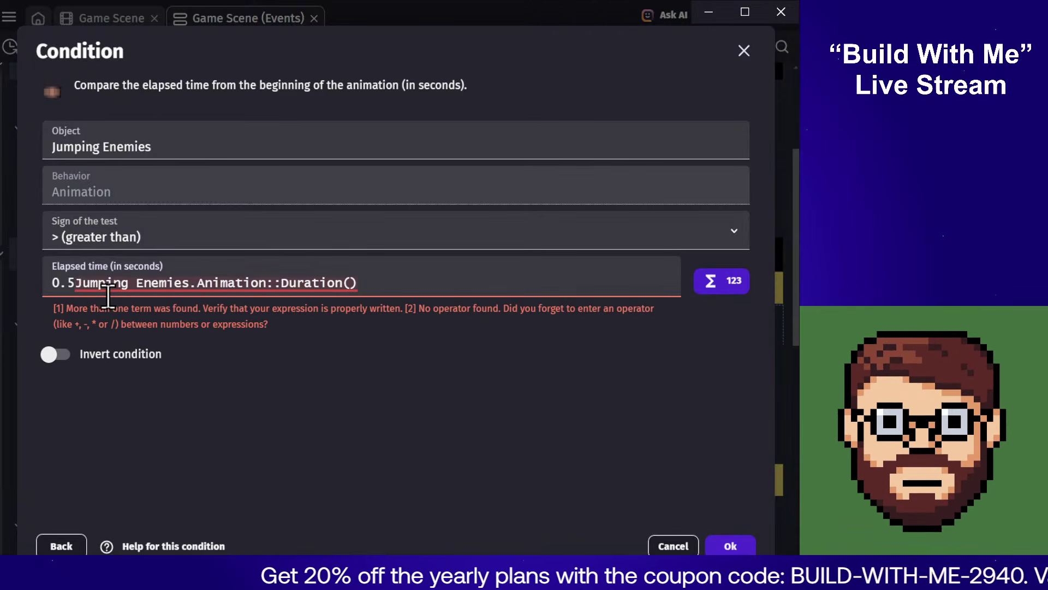
text(*)
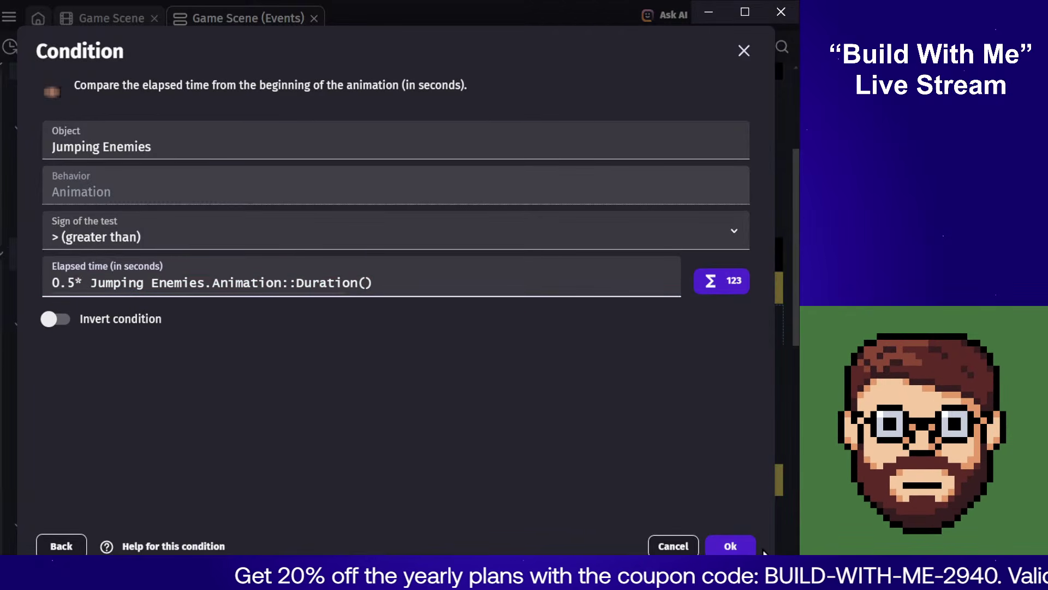
click(751, 547)
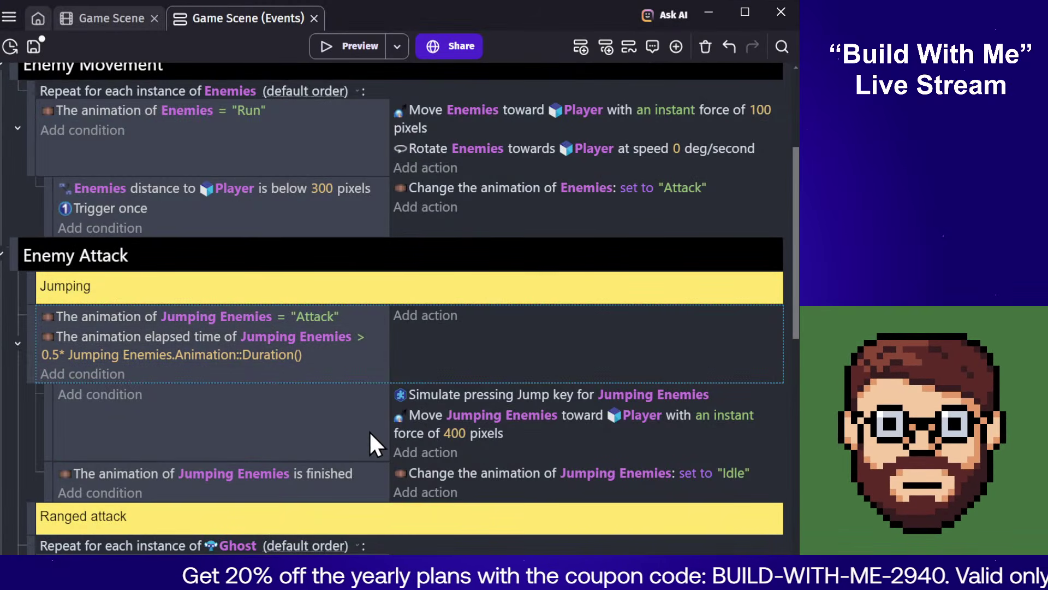
Step: Preview the game, move around to watch the enemies' jump attack timing, then close the preview and its diagnostic report
click(77, 342)
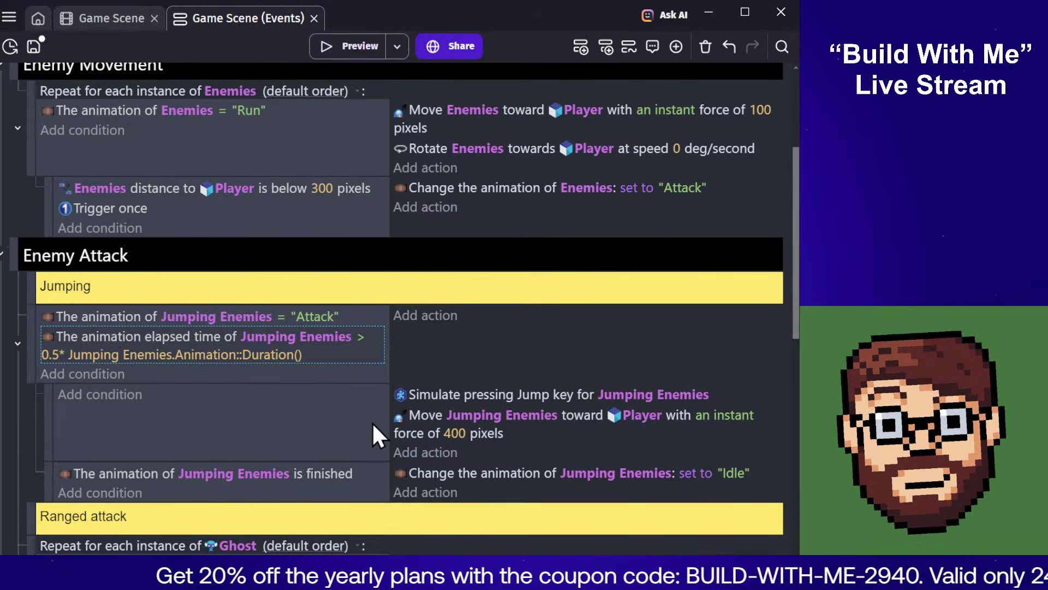
click(355, 47)
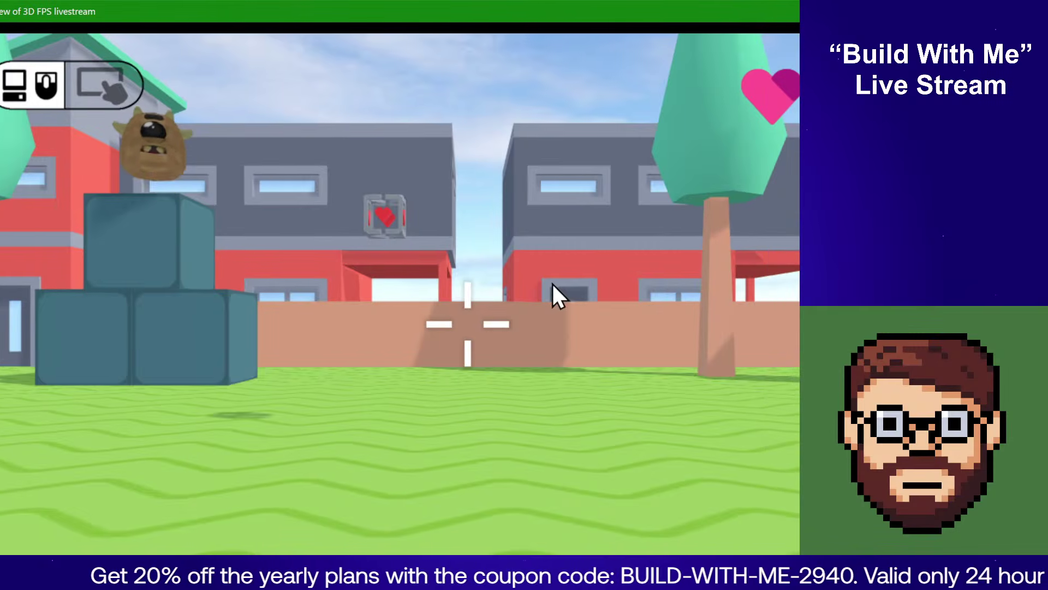
click(551, 282)
key(w)
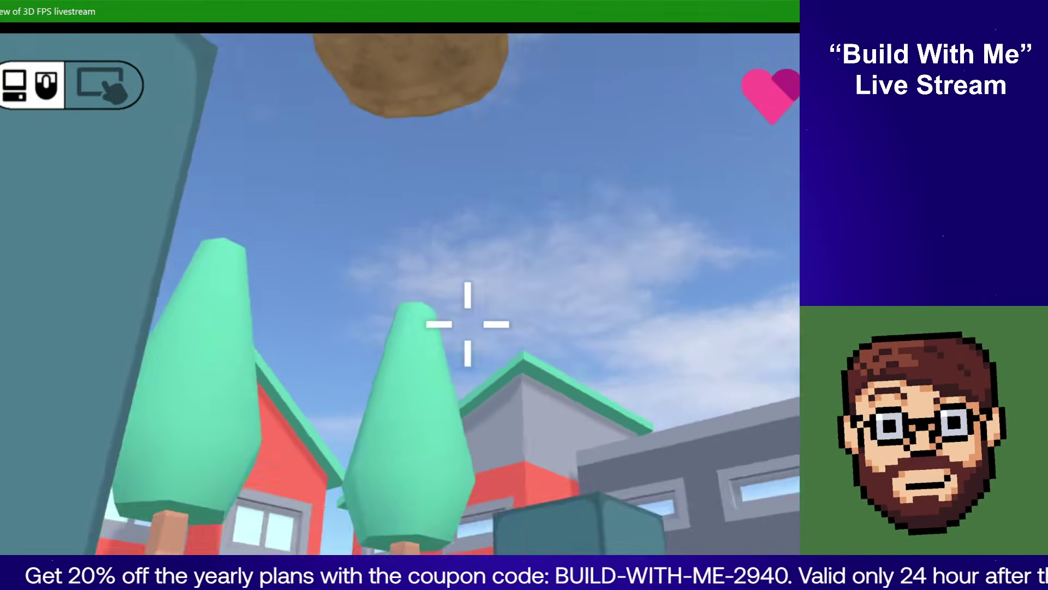
key(Escape)
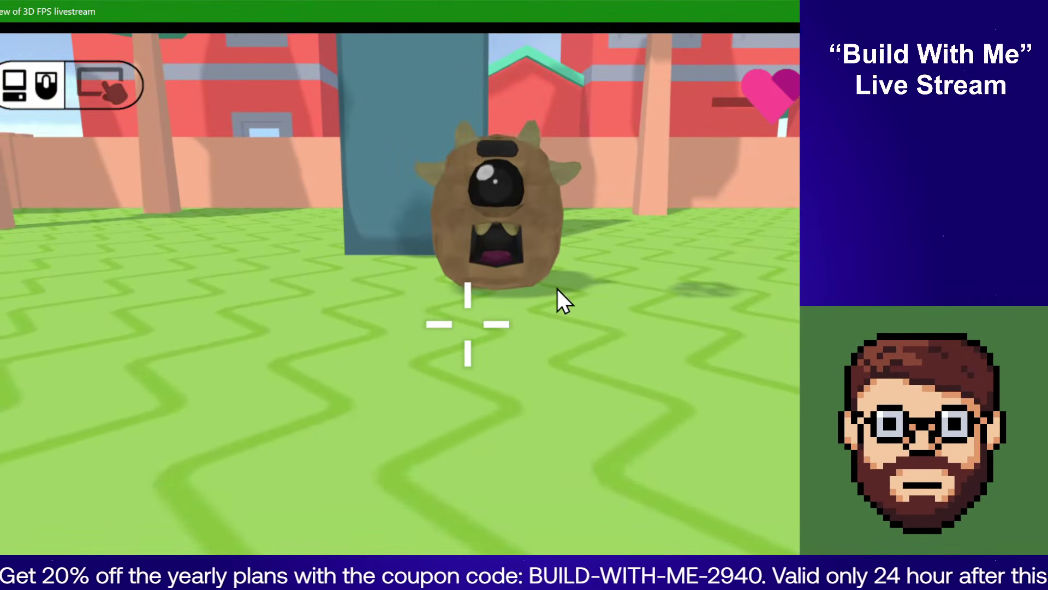
click(230, 260)
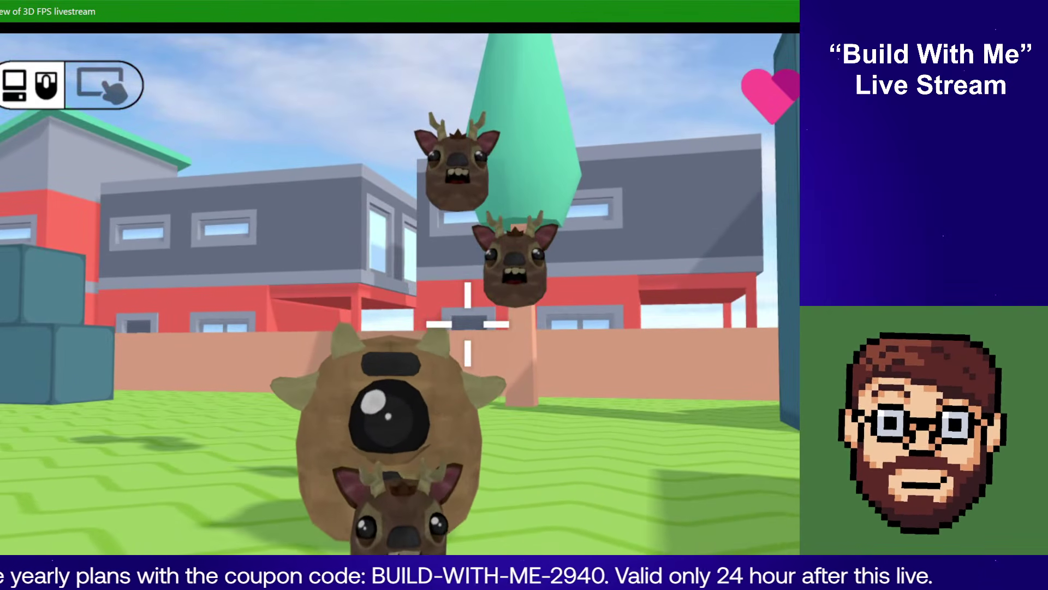
key(alt+F4)
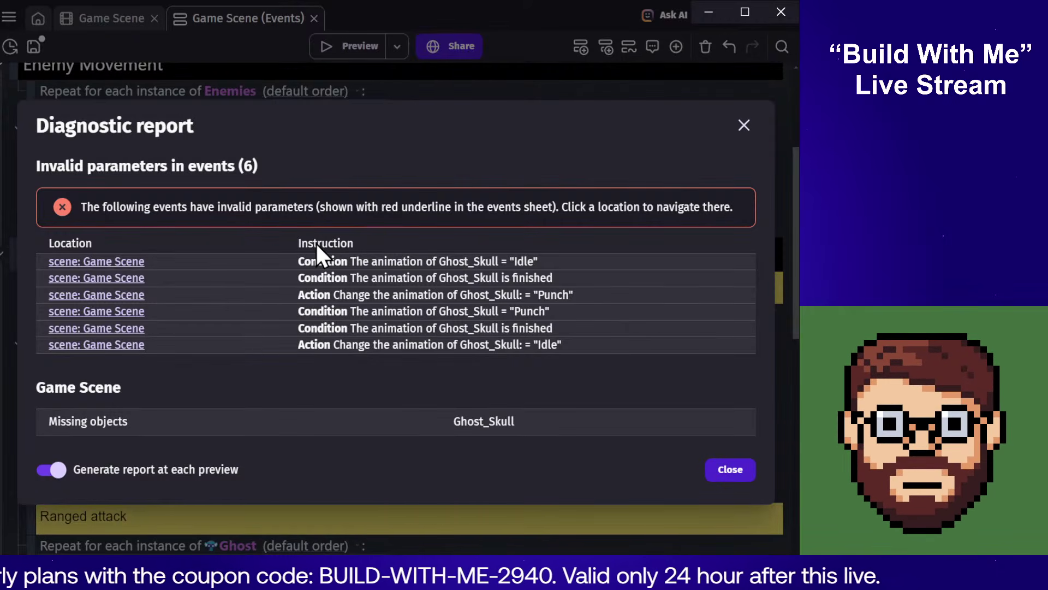
click(746, 470)
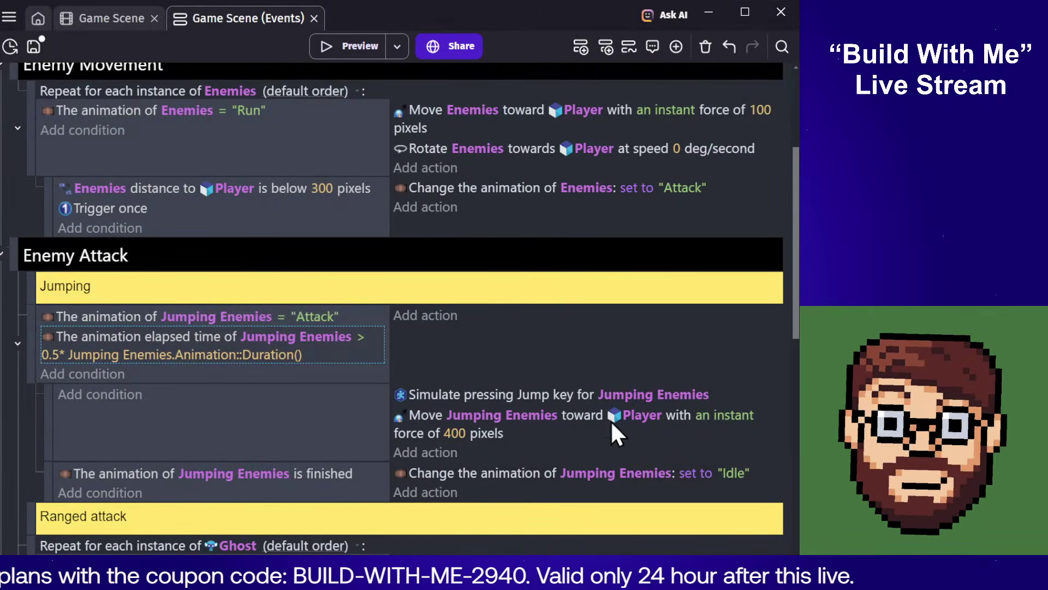
Step: In the WIP group, delete the Ghost_Skull event that switches the finished "Idle" animation to "Punch"
scroll(373, 325, down, 10)
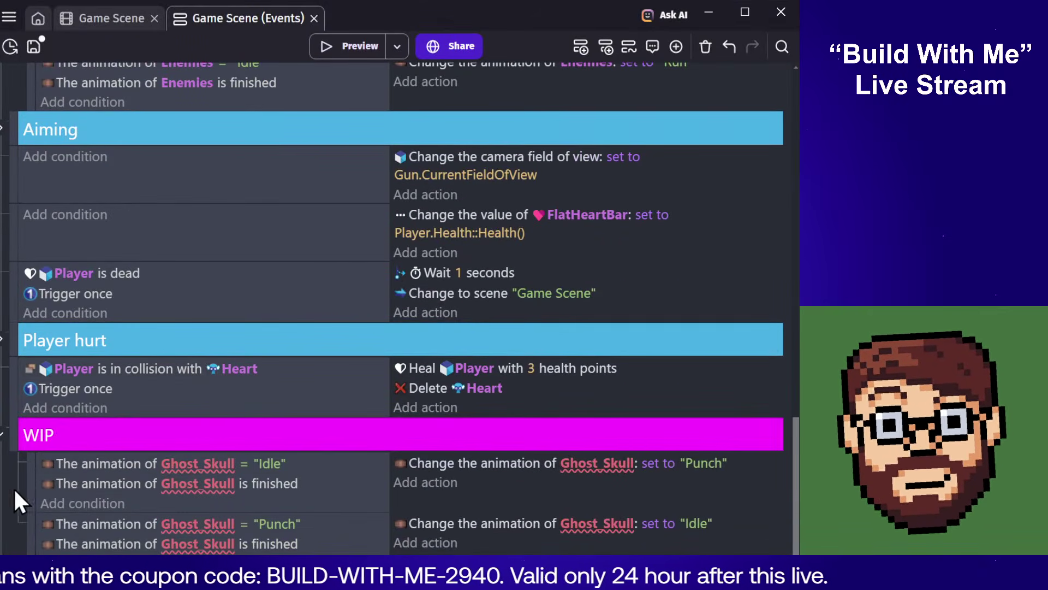
scroll(382, 513, up, 4)
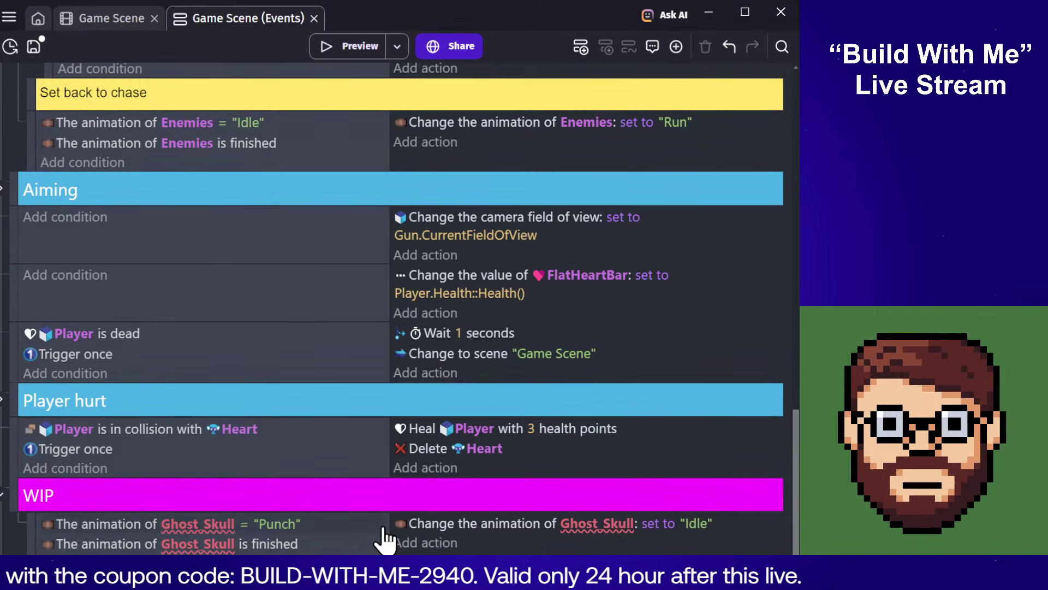
scroll(417, 440, up, 8)
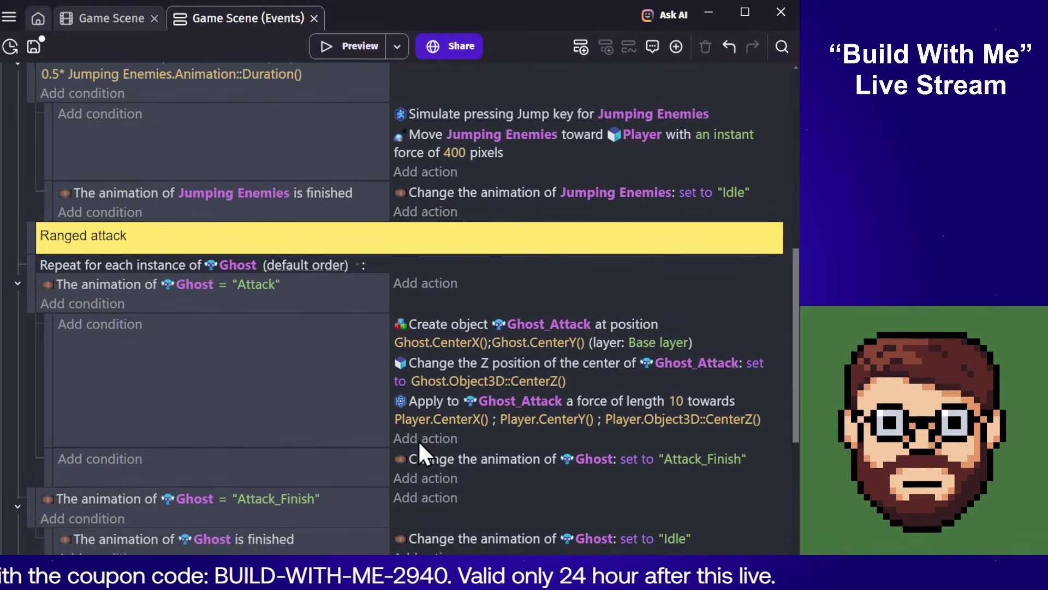
Step: Copy the Jumping Enemies elapsed-time condition and paste it into the Ghost "Attack" event under Ranged attack
scroll(161, 236, up, 4)
click(121, 269)
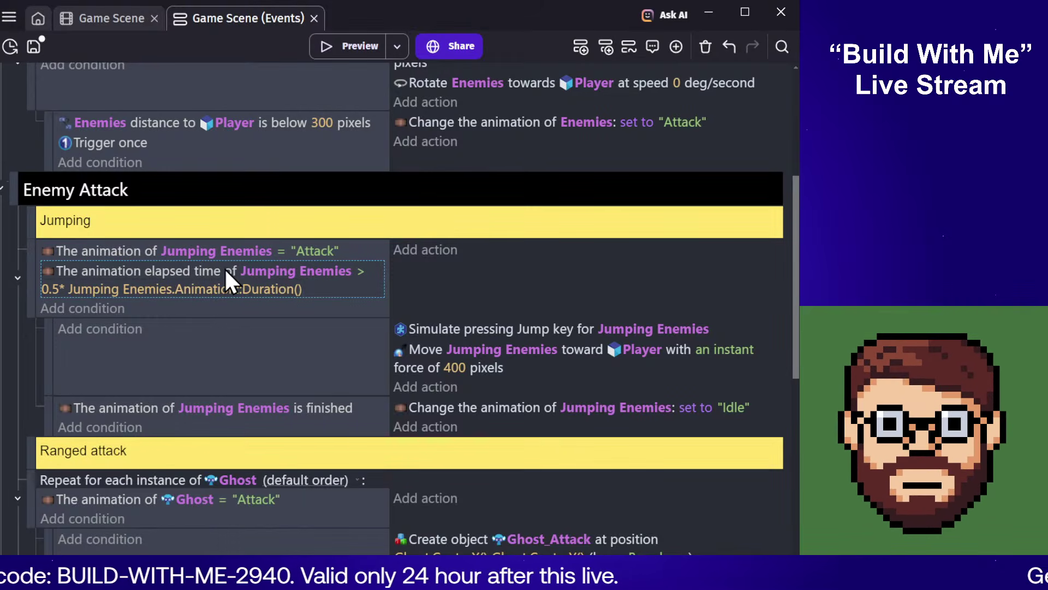
scroll(232, 273, down, 4)
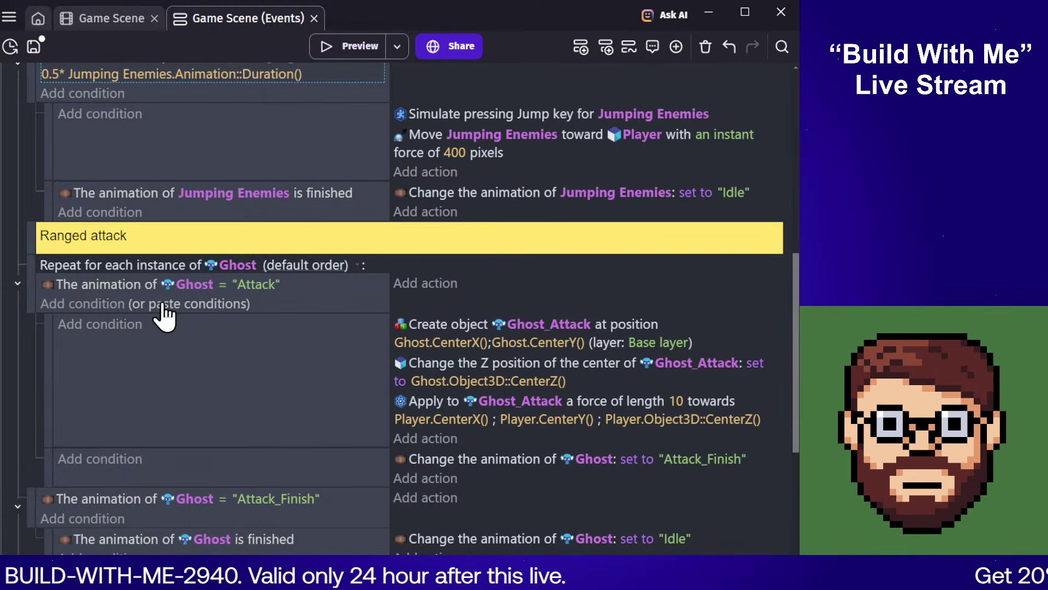
click(208, 303)
Step: Change the object of the pasted elapsed-time condition to Ghost
click(264, 304)
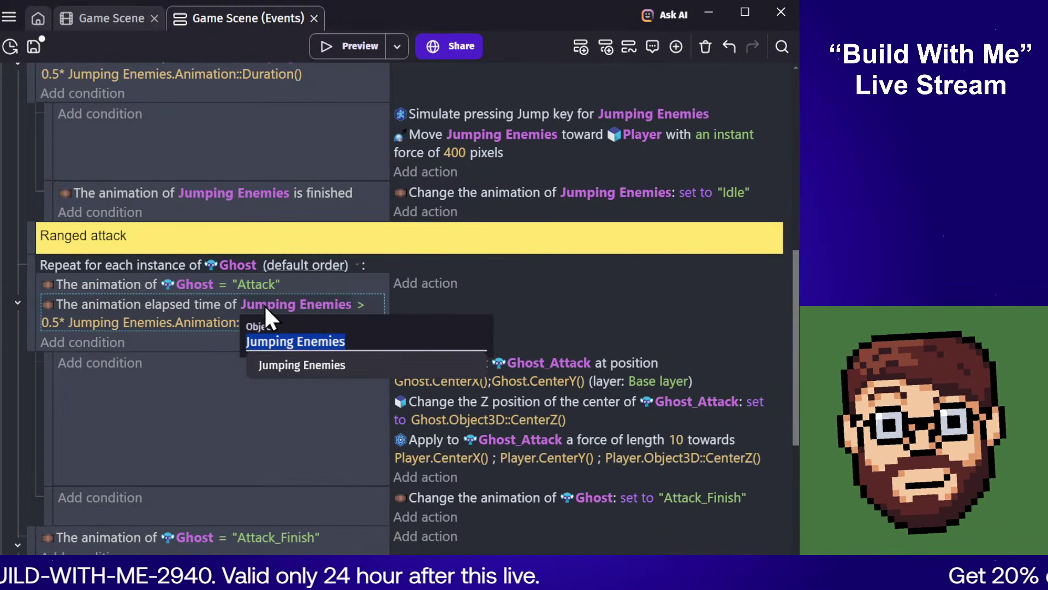
text(hg)
double_click(281, 338)
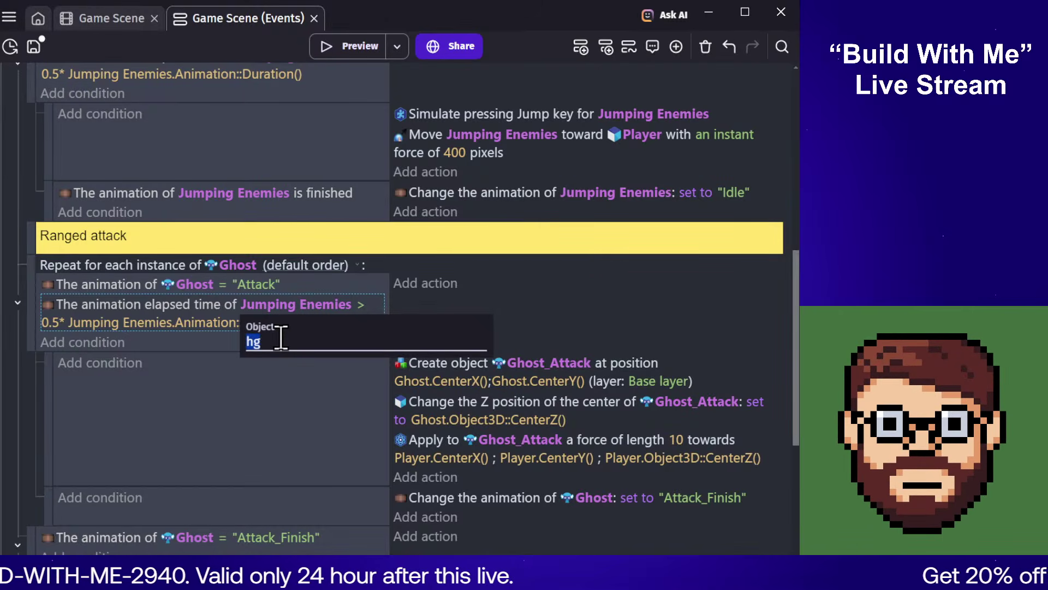
text(gh)
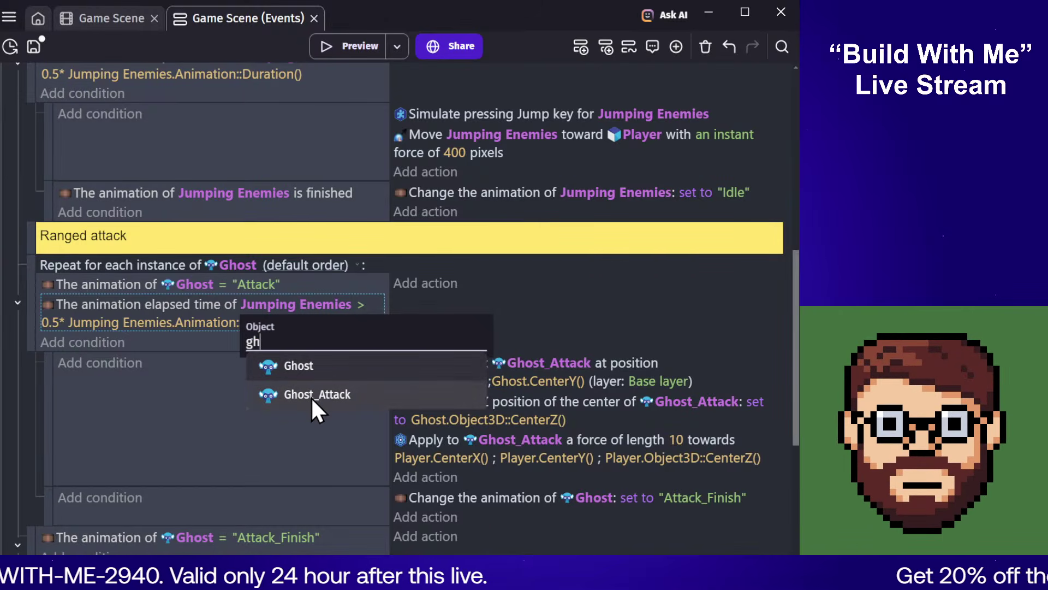
click(311, 369)
Step: Change the pasted condition's elapsed time expression to 0.5* Ghost.Animation::Duration()
click(186, 326)
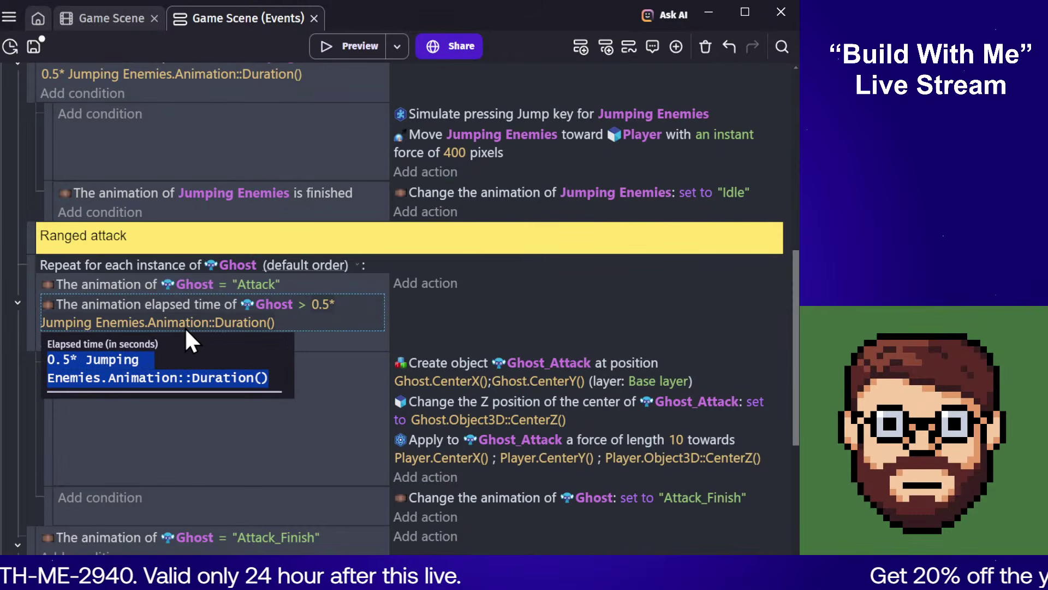
click(154, 378)
double_click(83, 378)
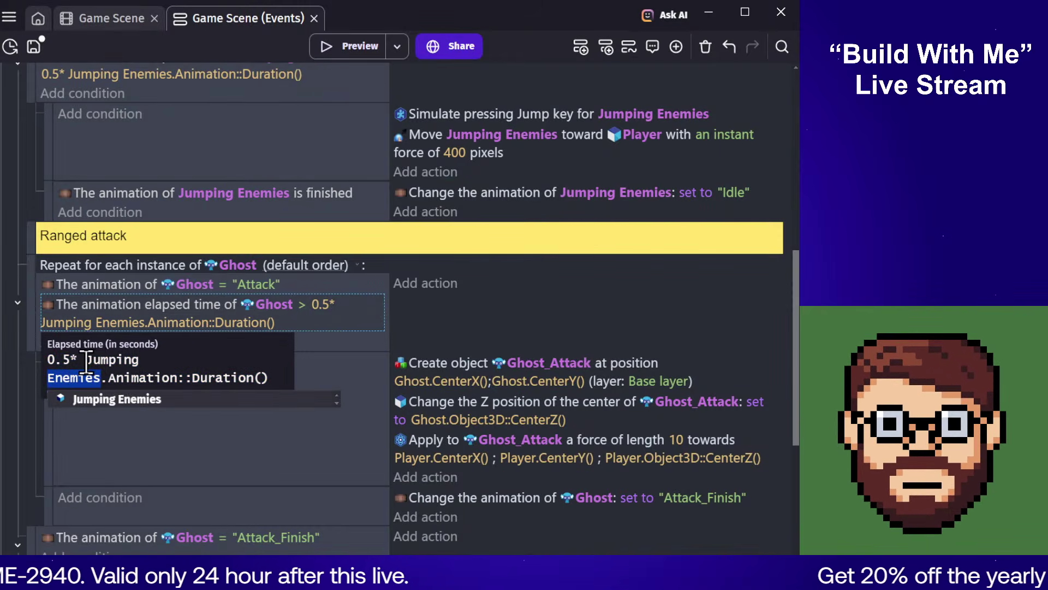
shift+click(85, 360)
text(gh)
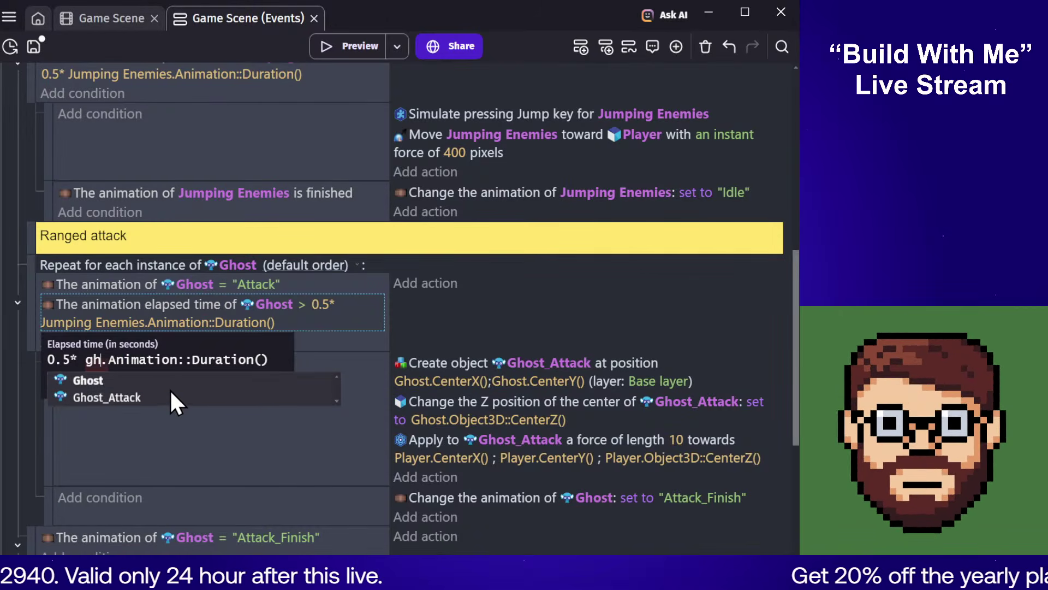
click(93, 380)
click(203, 447)
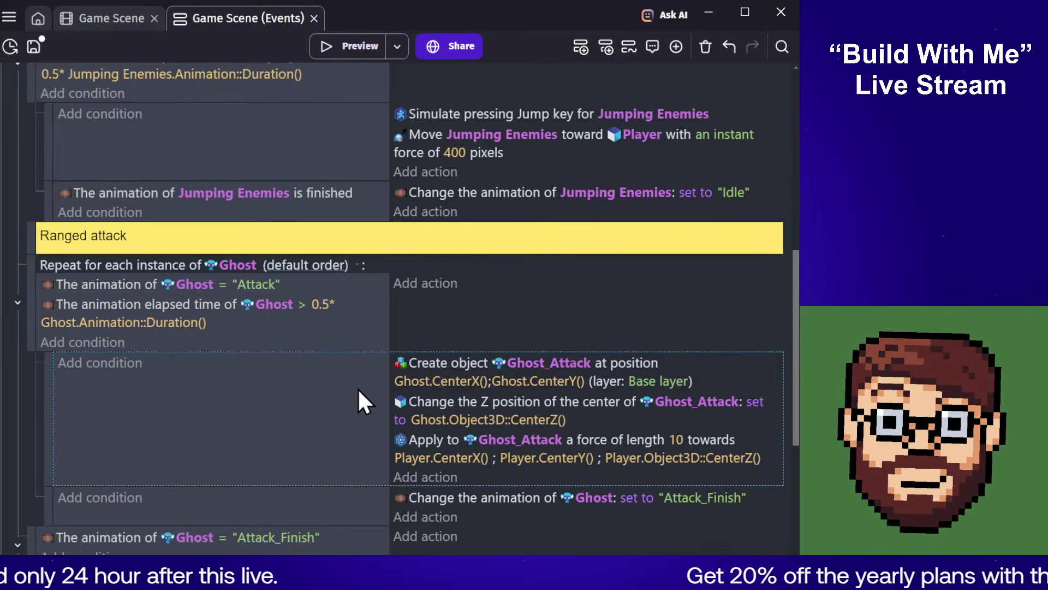
Step: Preview the game and approach the Ghosts while shooting to check the timing of their ranged attacks
click(306, 537)
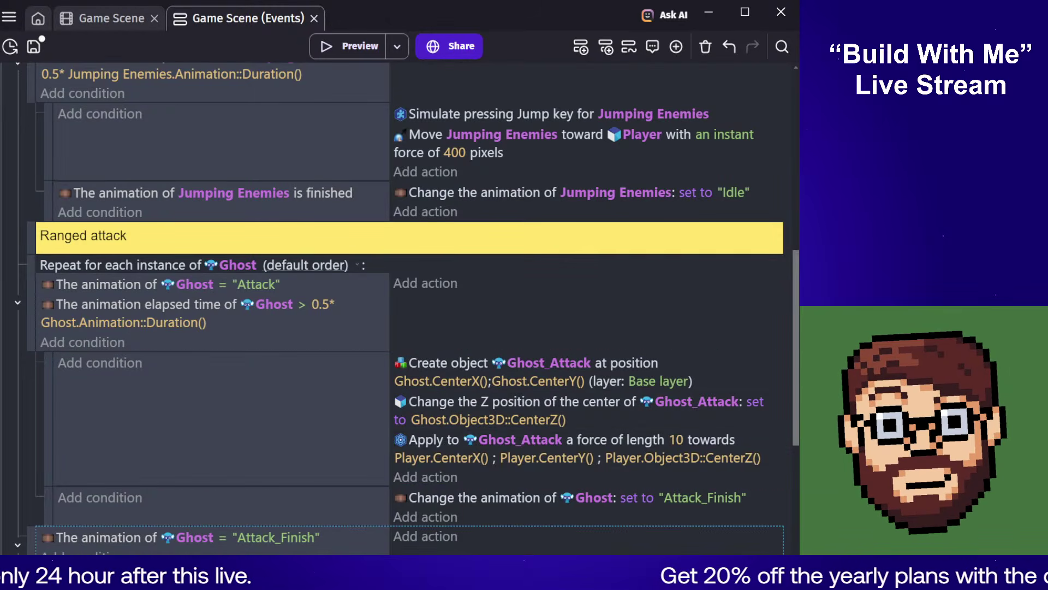
click(338, 45)
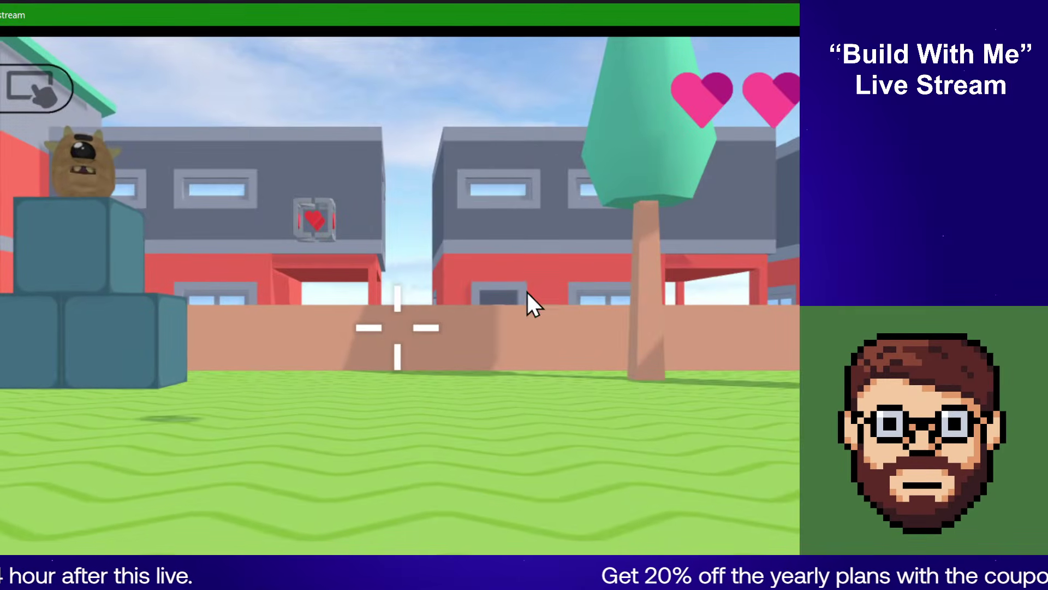
click(526, 291)
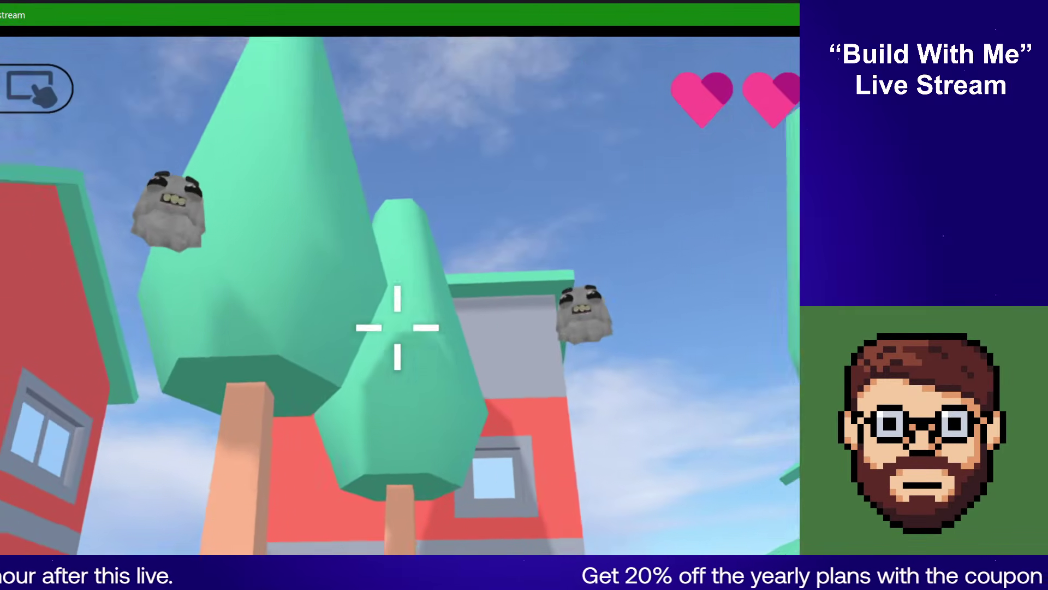
key(a)
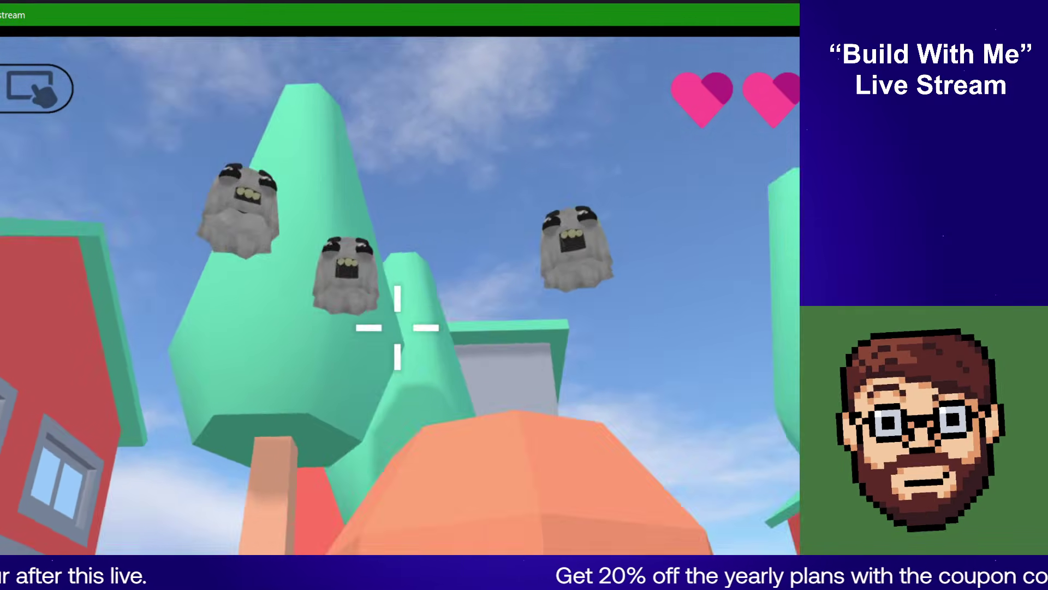
key(a)
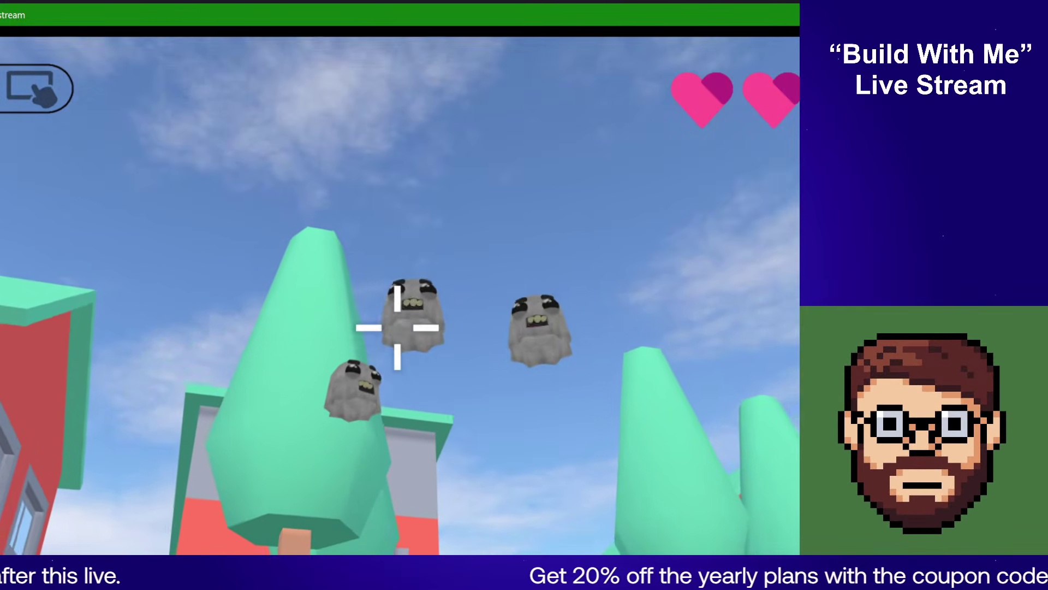
click(397, 327)
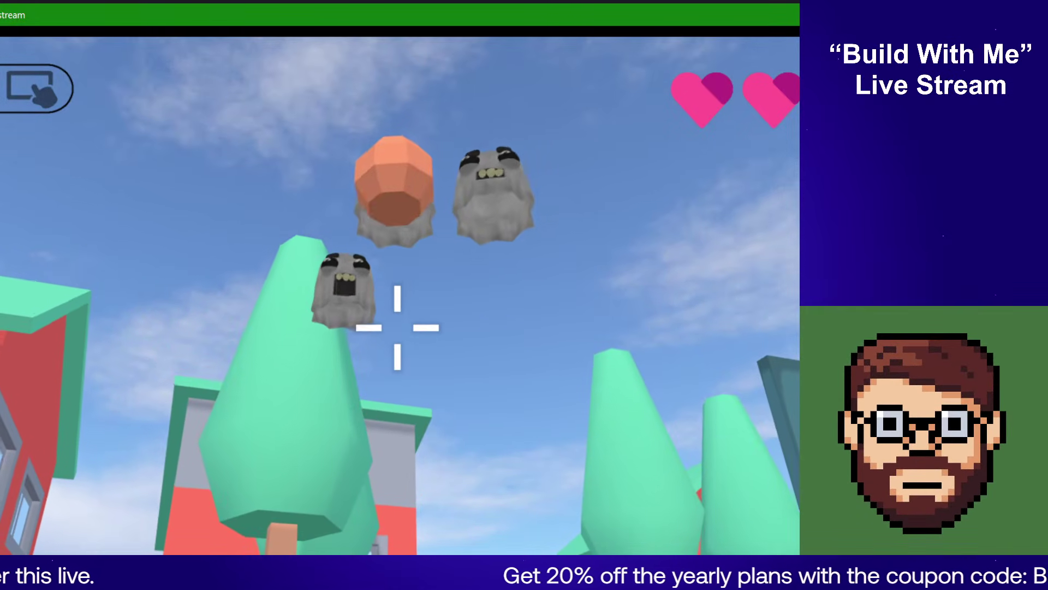
click(397, 328)
key(a)
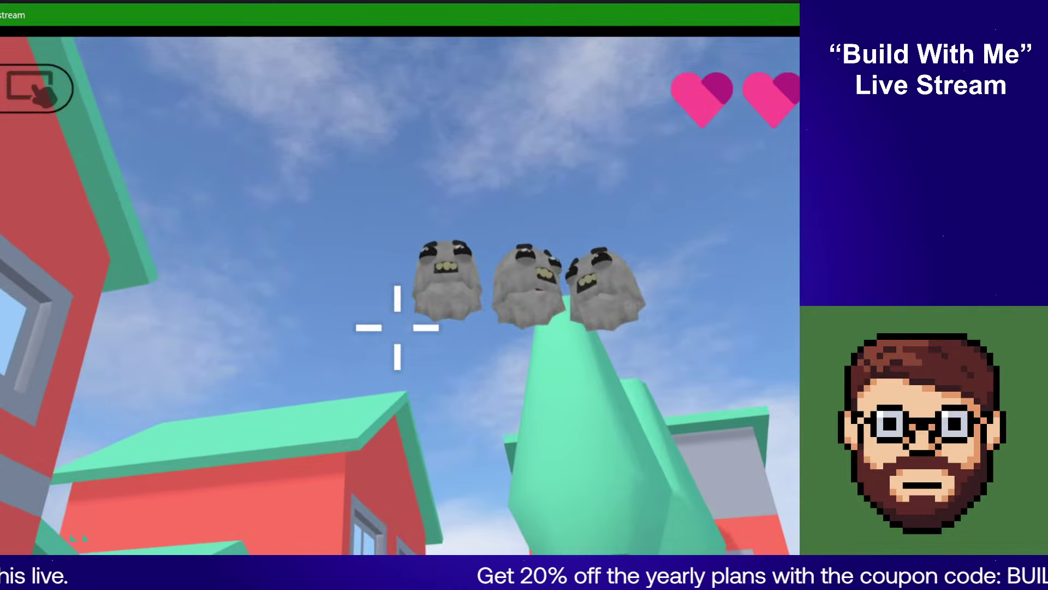
key(d)
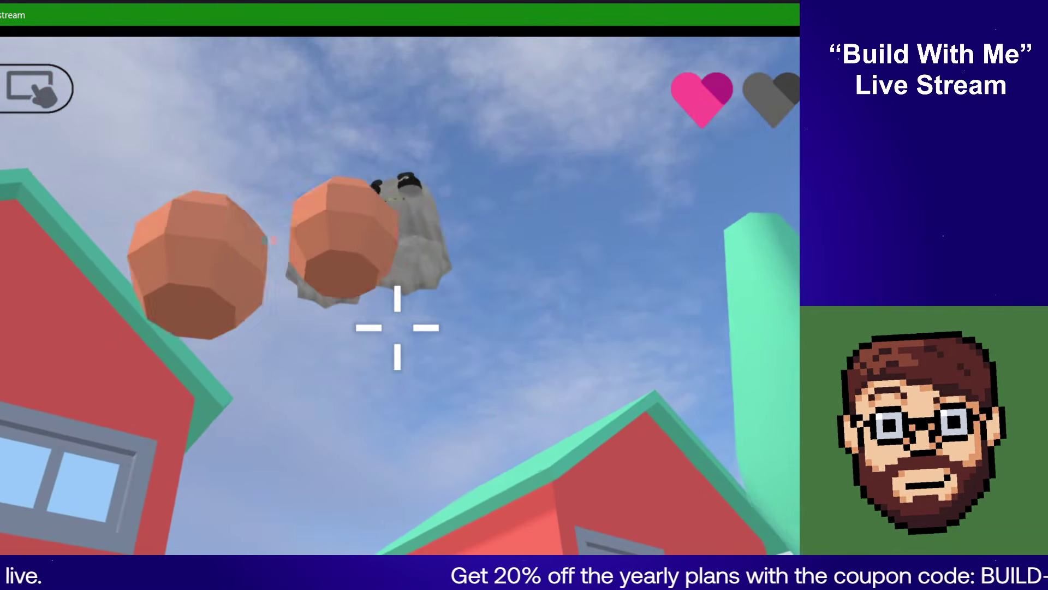
key(alt+F4)
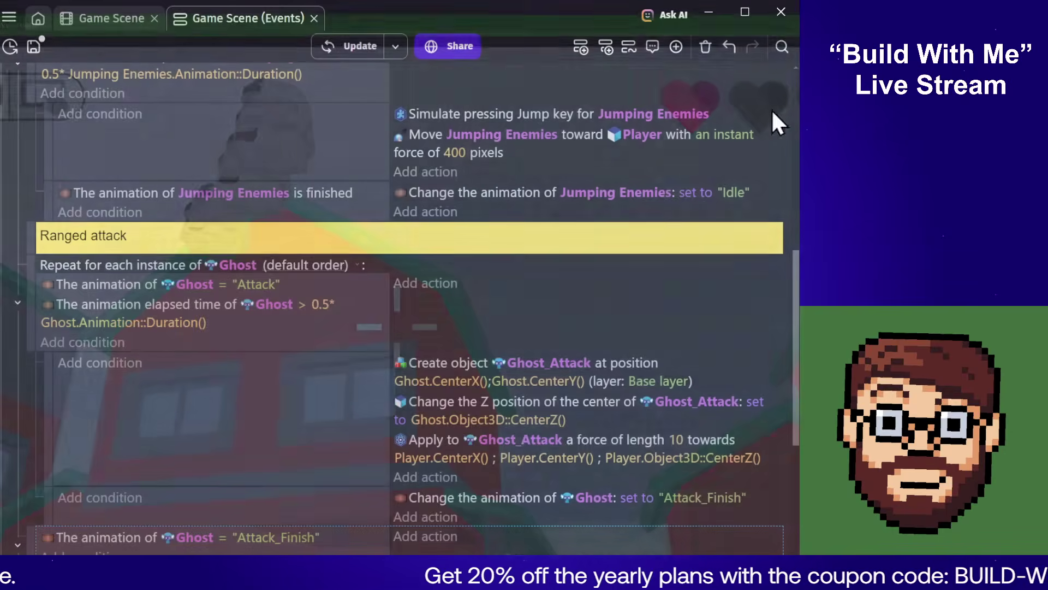
Step: Review the enemy movement, jumping, ranged attack and "Set back to chase" events
scroll(283, 447, down, 3)
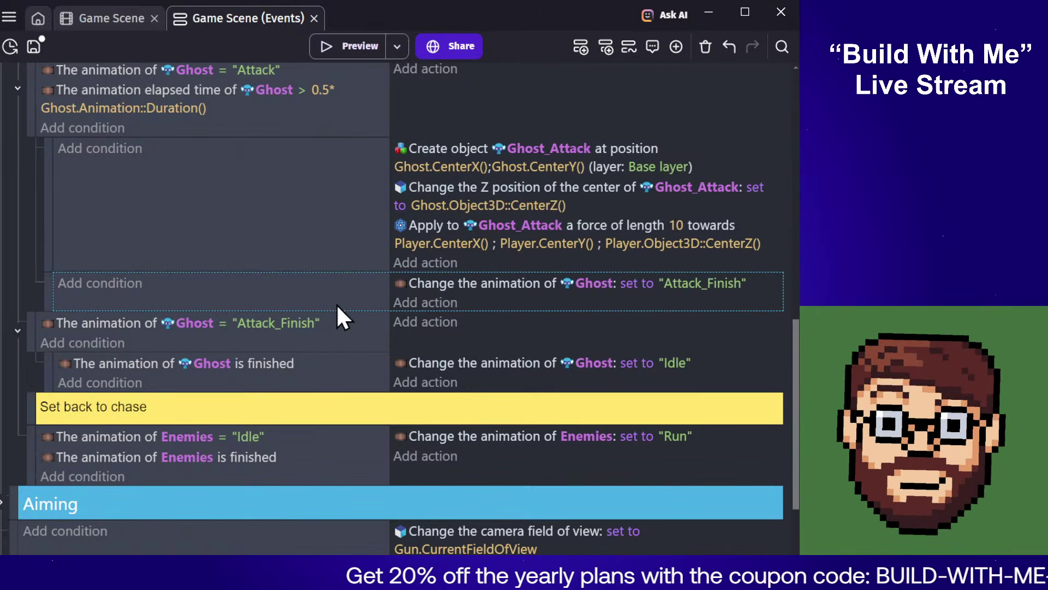
scroll(343, 327, up, 3)
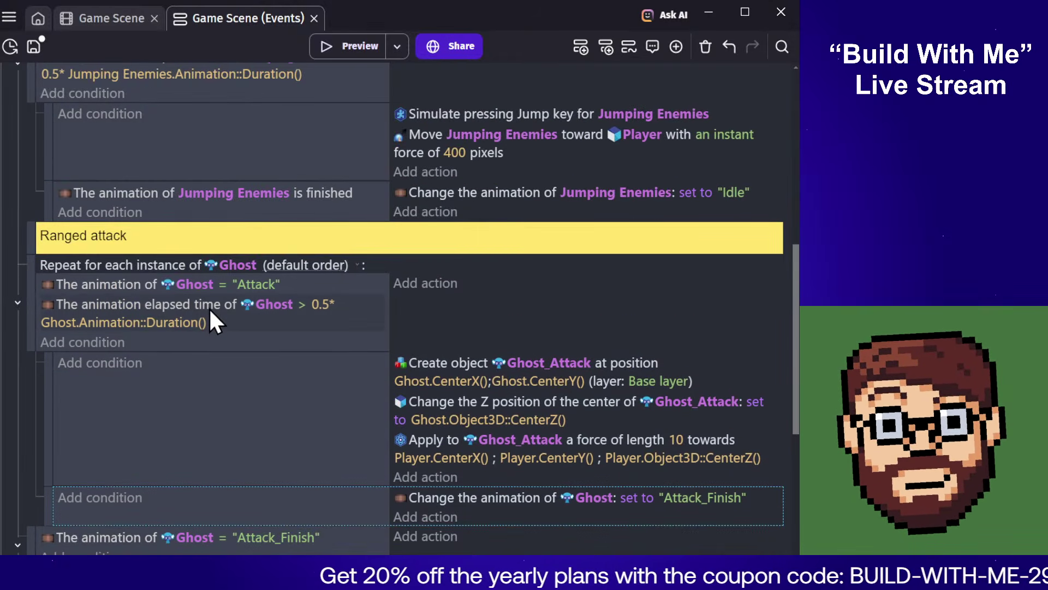
scroll(209, 311, up, 3)
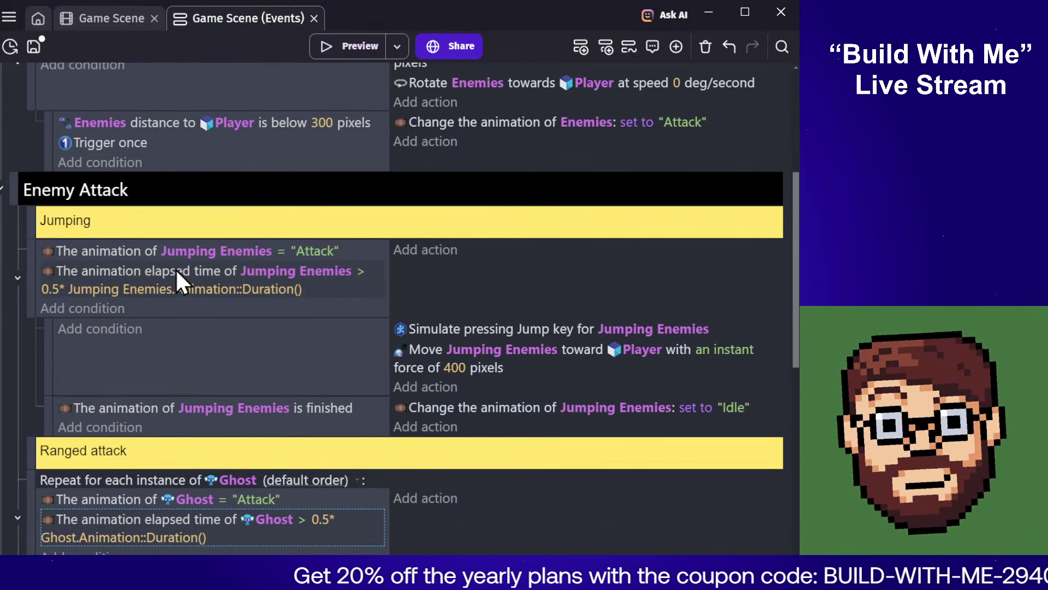
scroll(249, 307, up, 3)
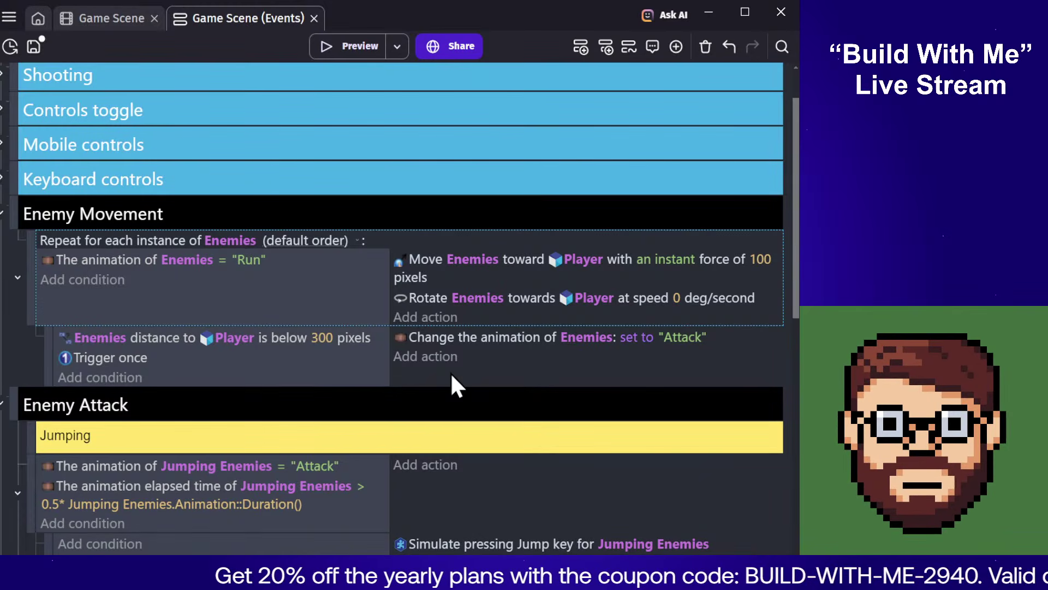
scroll(323, 337, down, 8)
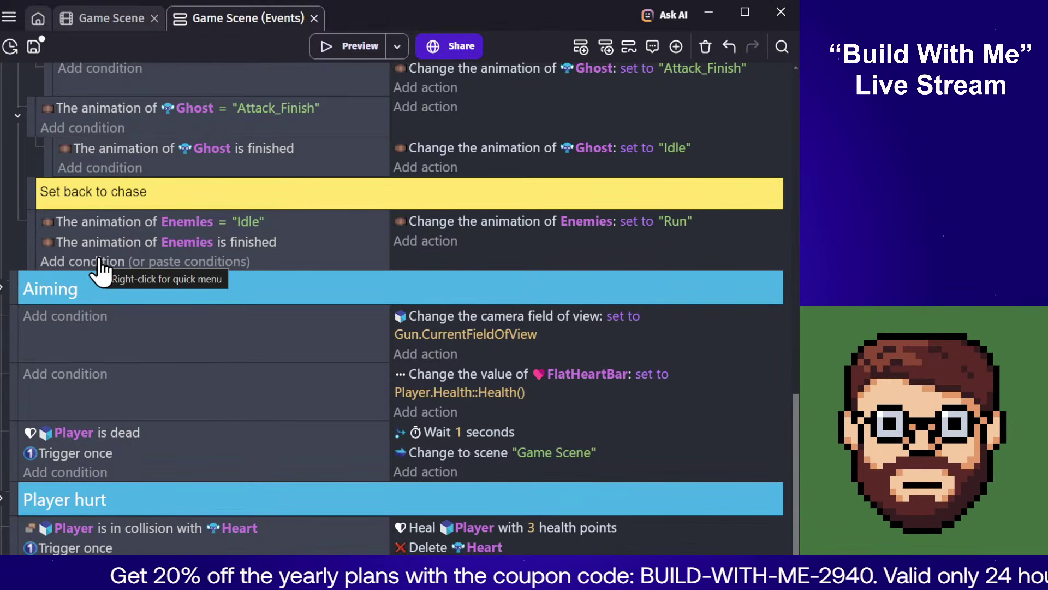
click(577, 237)
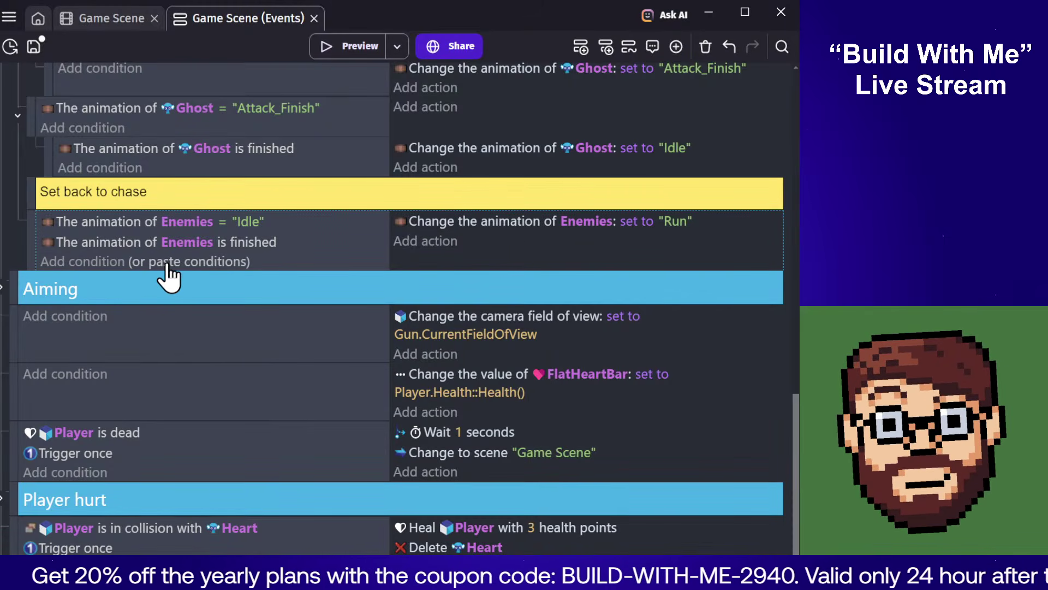
click(272, 128)
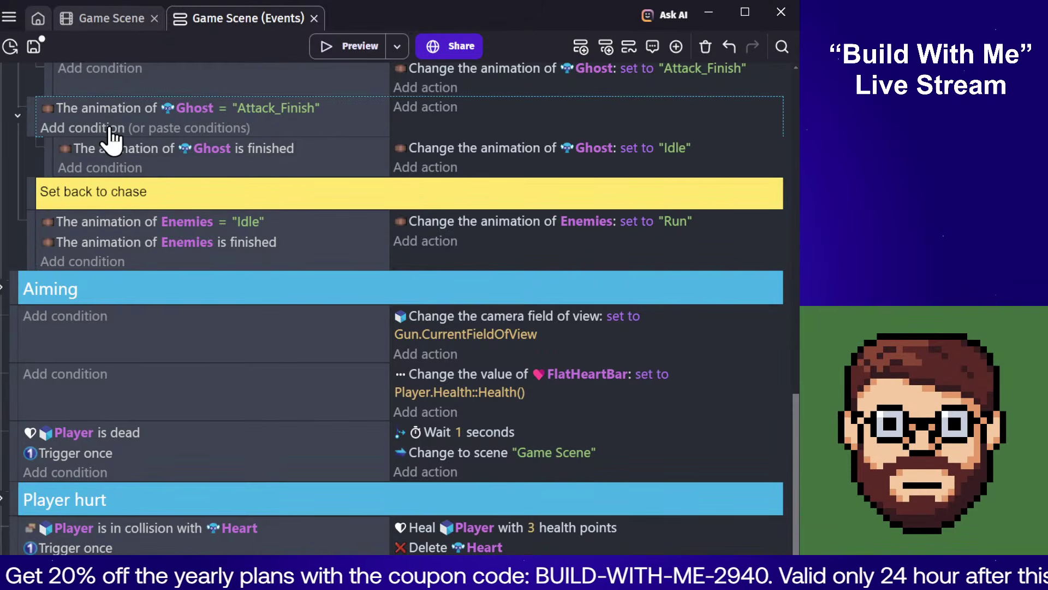
Step: Paste the copied Jumping Enemies elapsed-time condition into the Ghost "Attack_Finish" event
click(145, 129)
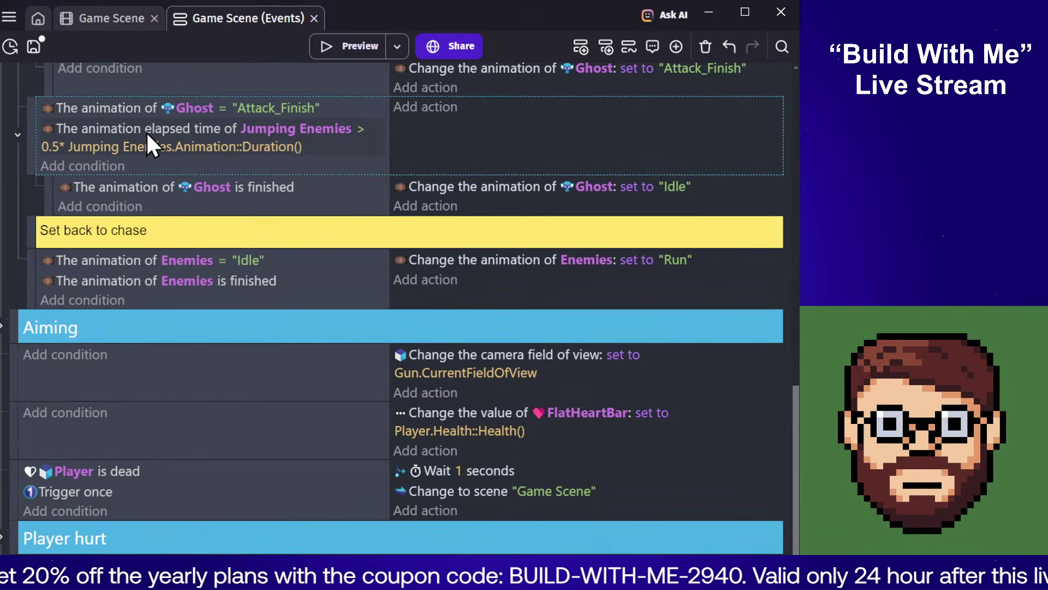
click(146, 131)
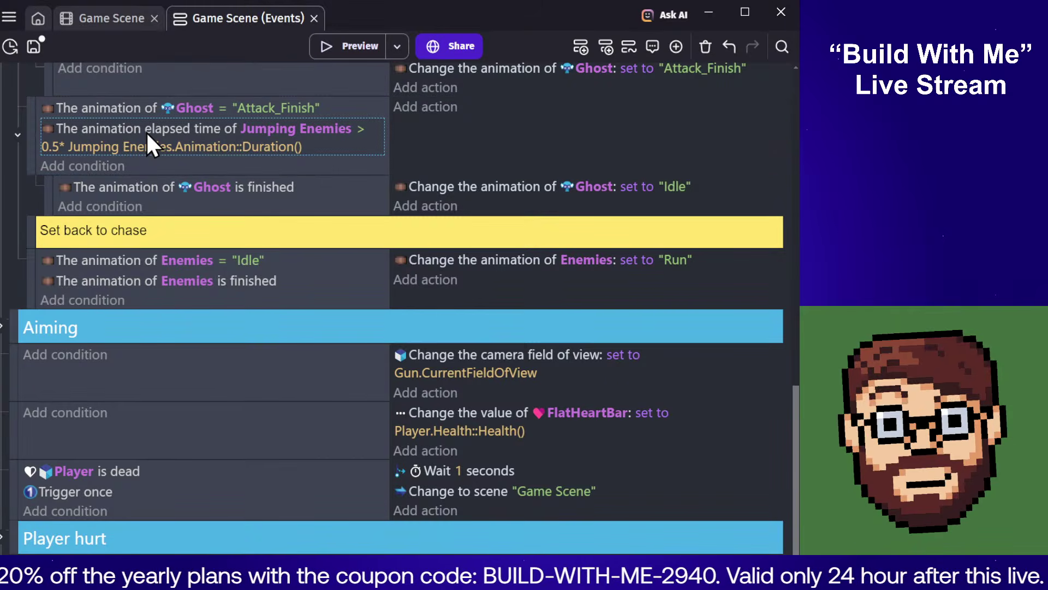
click(428, 159)
Step: Delete the Jumping Enemies elapsed-time condition from the Ghost "Attack_Finish" event
scroll(320, 148, up, 5)
scroll(306, 233, down, 3)
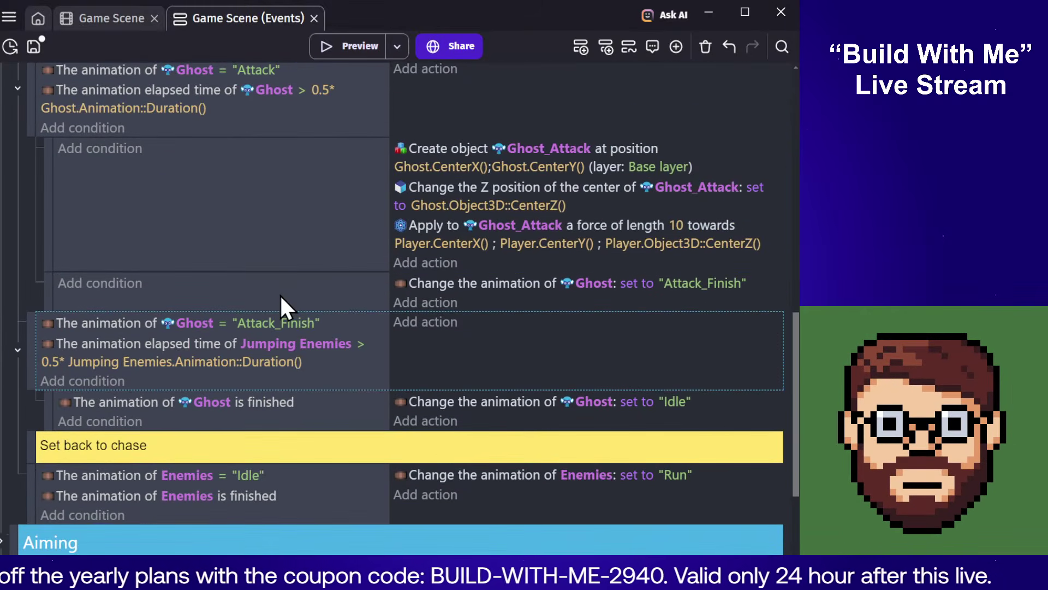
click(163, 342)
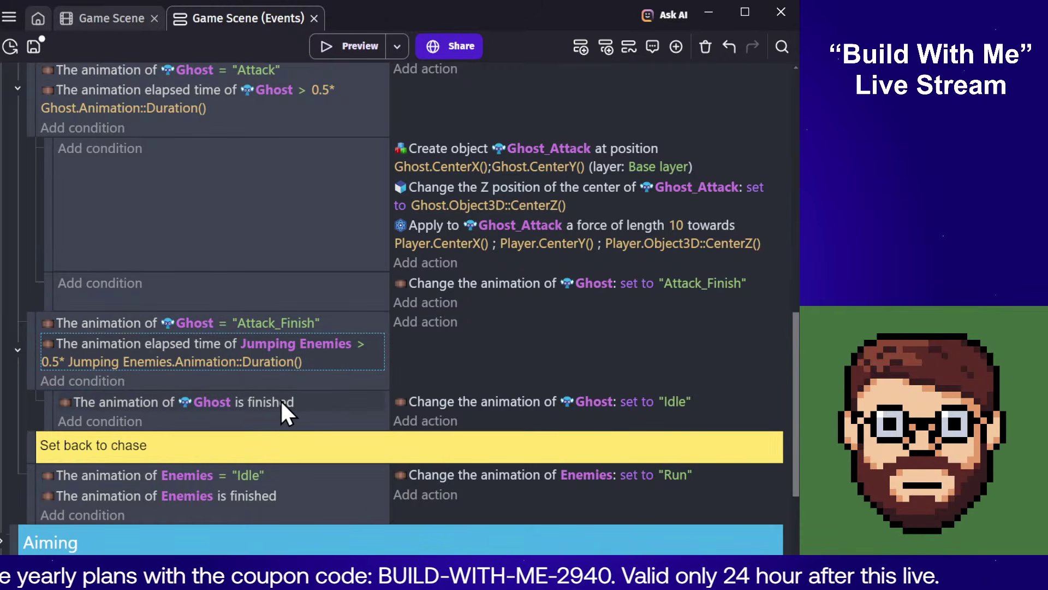
key(Delete)
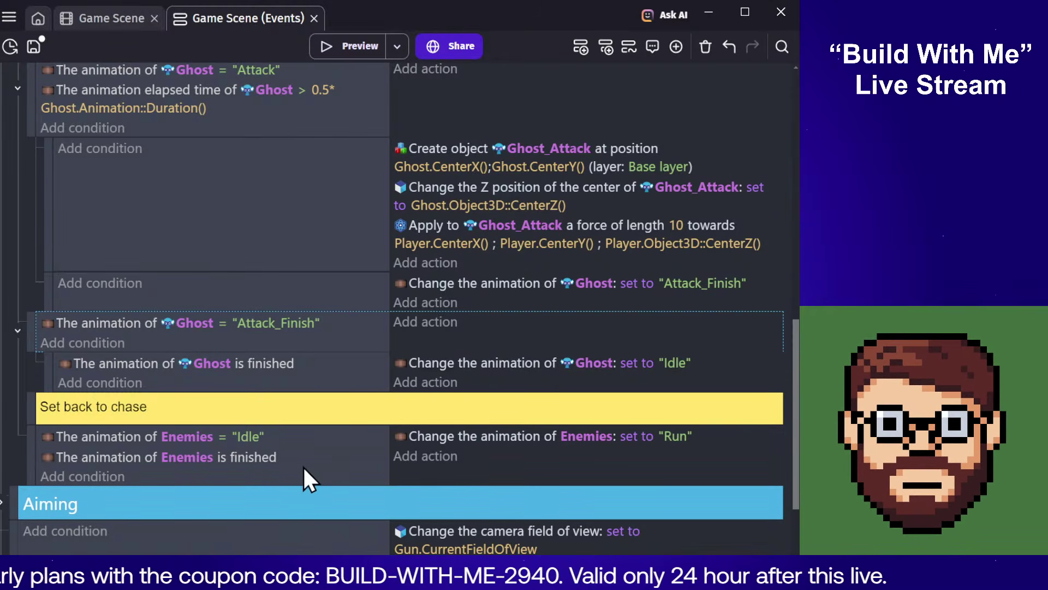
Step: Save the project with the edited Enemy Attack events
click(288, 463)
click(276, 243)
scroll(409, 256, up, 4)
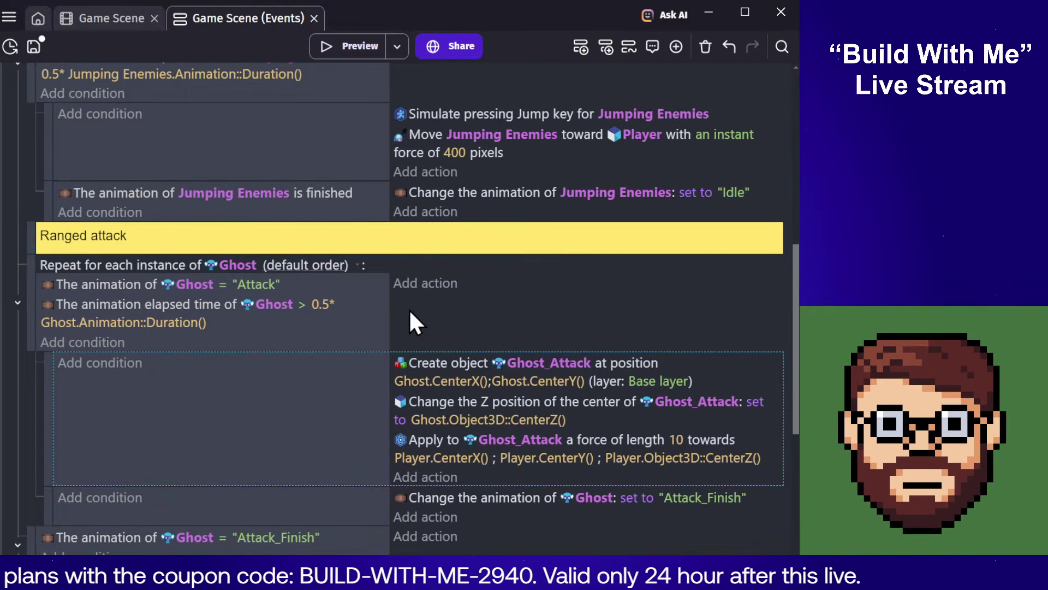
click(329, 136)
scroll(330, 139, up, 4)
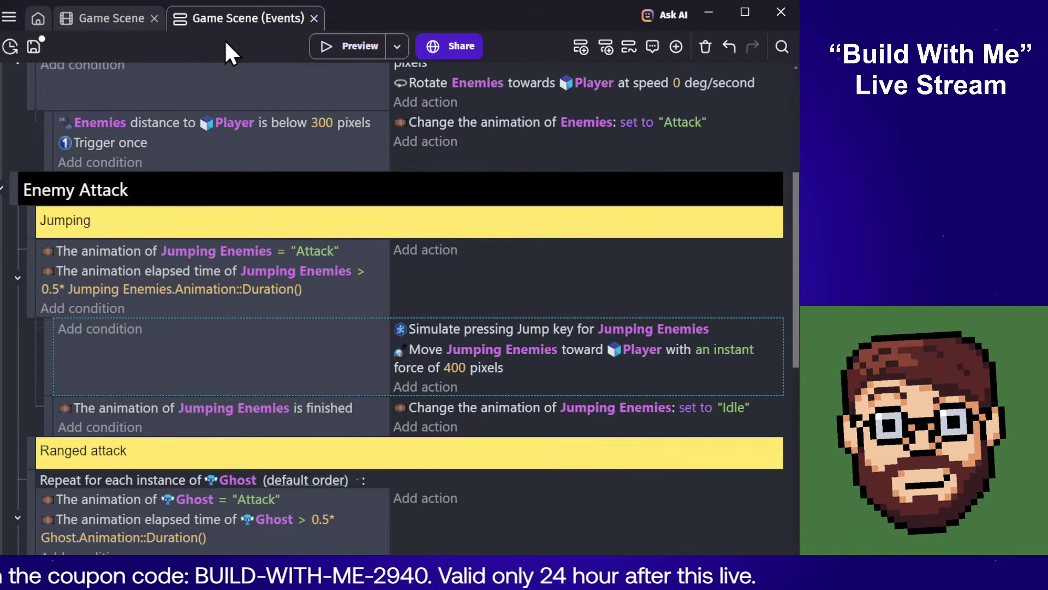
click(34, 46)
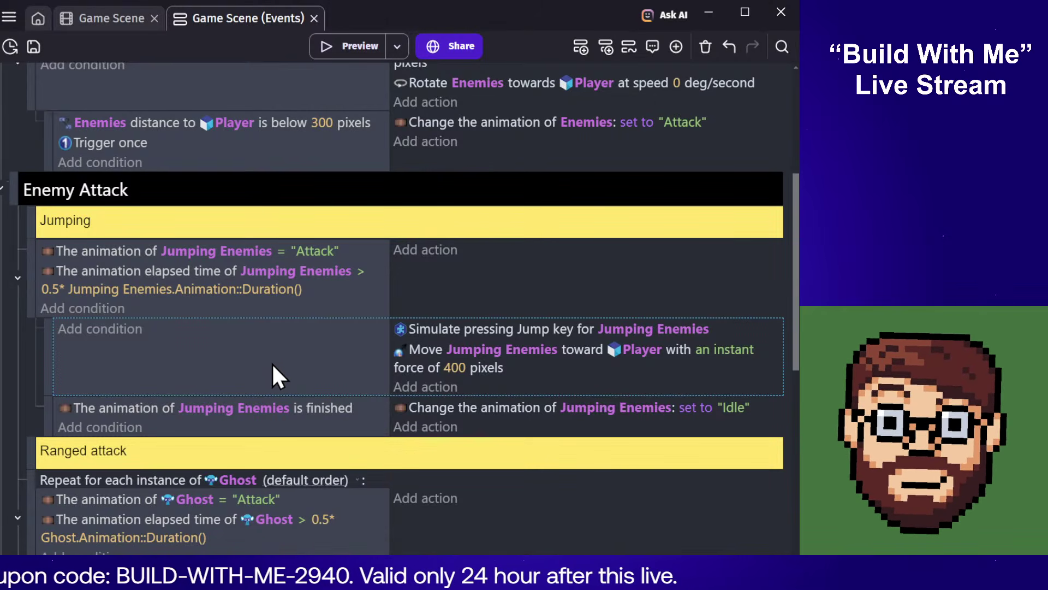
scroll(271, 349, up, 4)
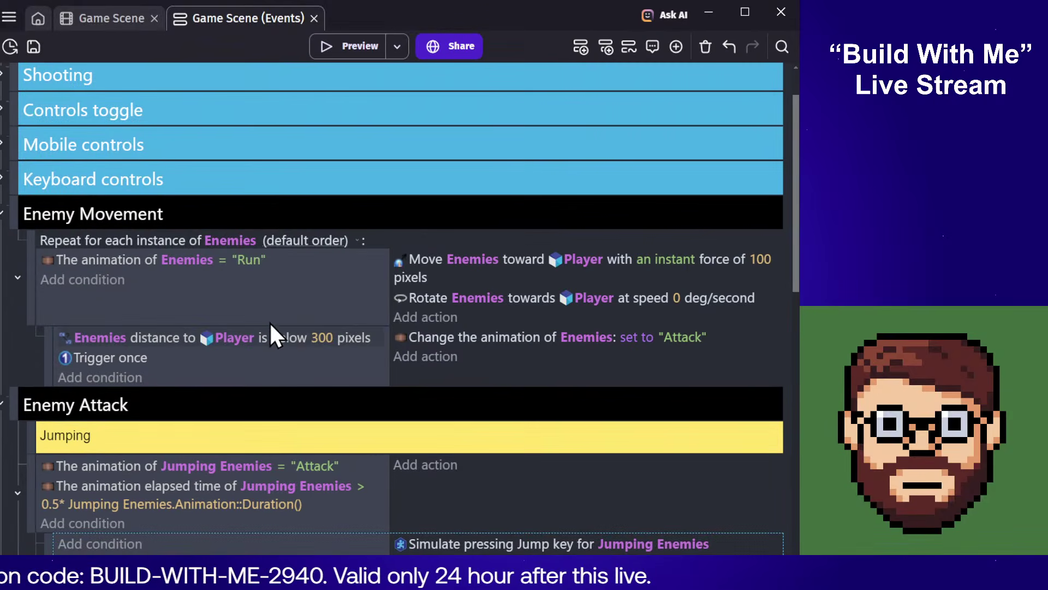